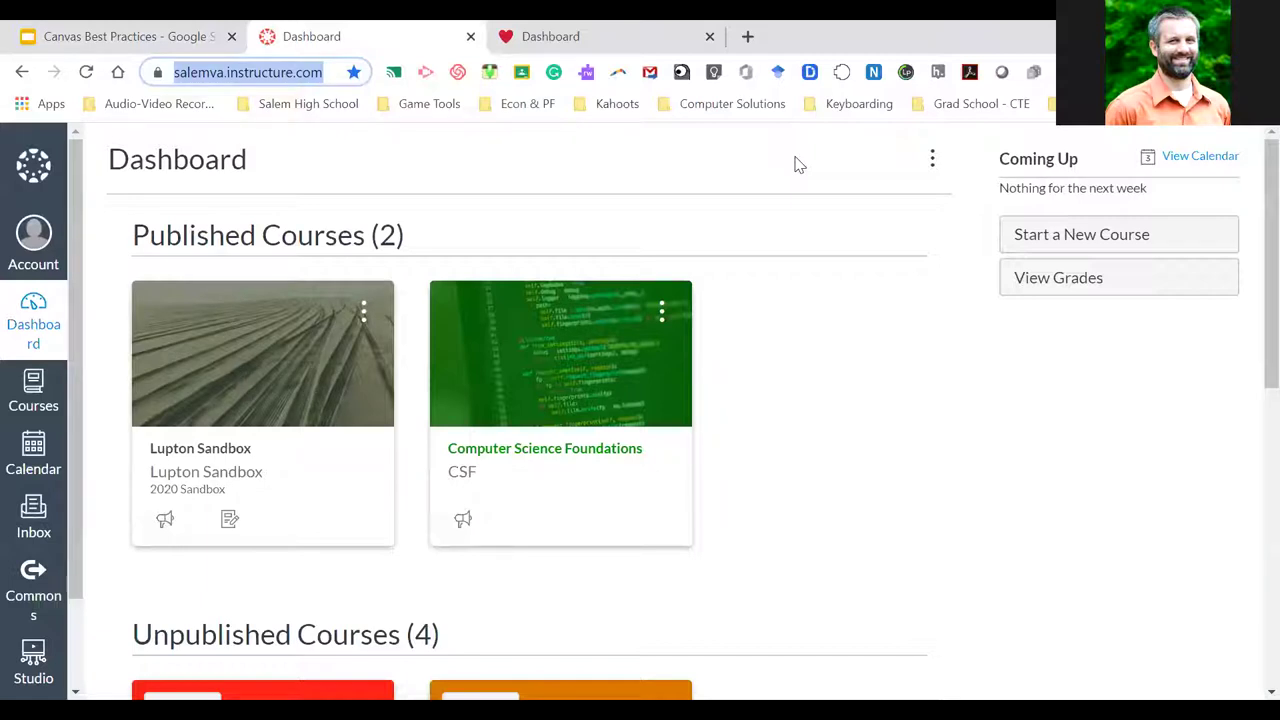
# Switch to the Canvas Best Practices slide deck, open at its Objectives slide
pyautogui.click(798, 163)
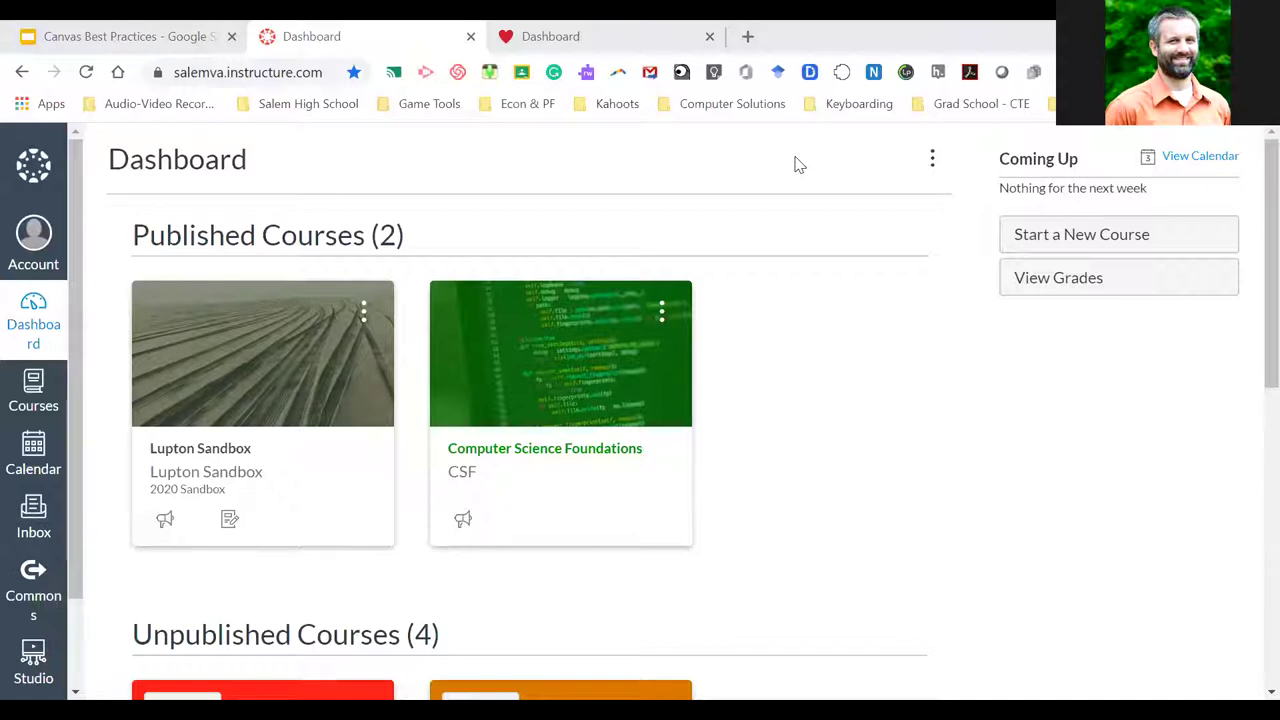
pyautogui.click(121, 36)
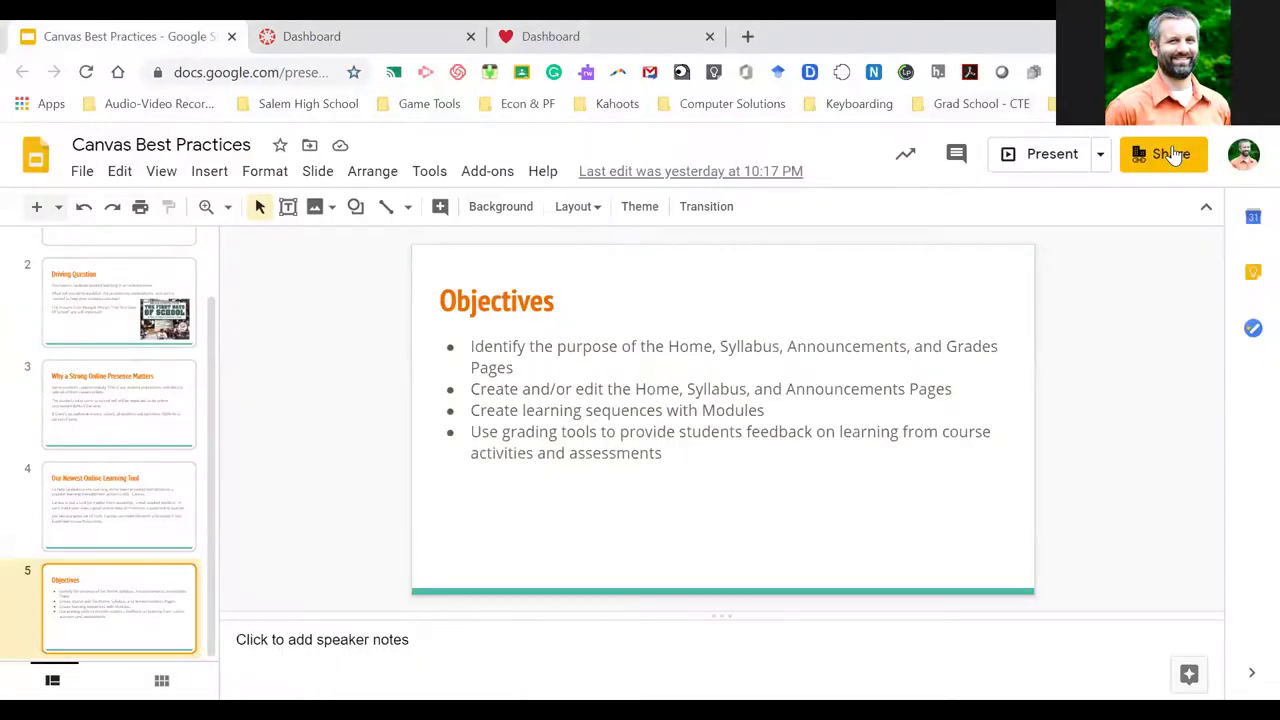
# Copy the presentation's view link from its sharing settings and return to the Canvas dashboard
pyautogui.click(1172, 155)
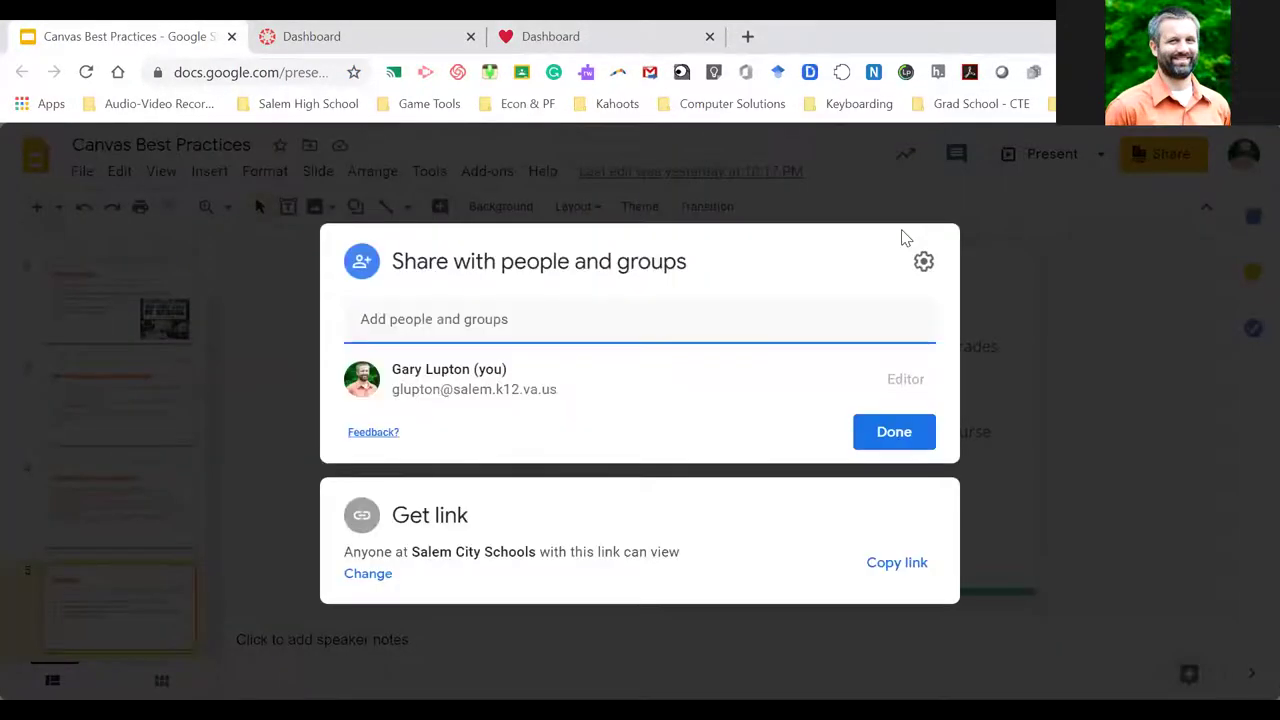
pyautogui.click(893, 563)
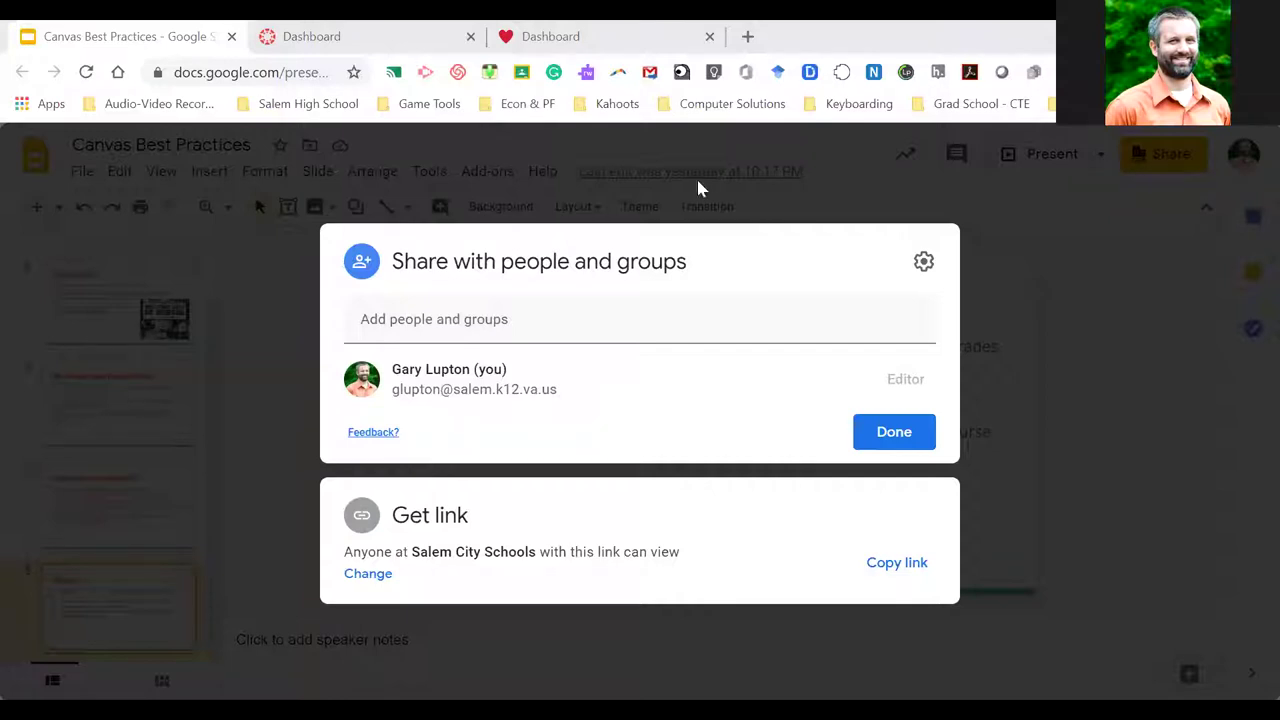
pyautogui.click(893, 432)
pyautogui.click(310, 32)
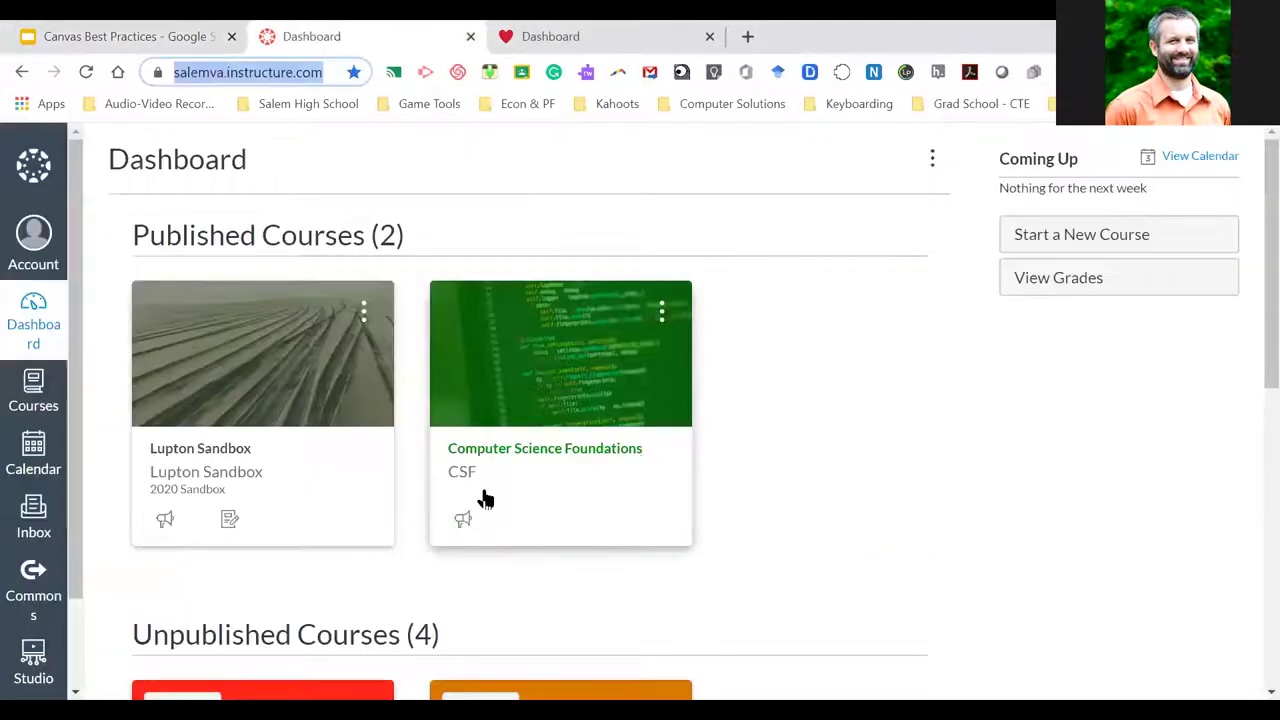
pyautogui.click(1185, 237)
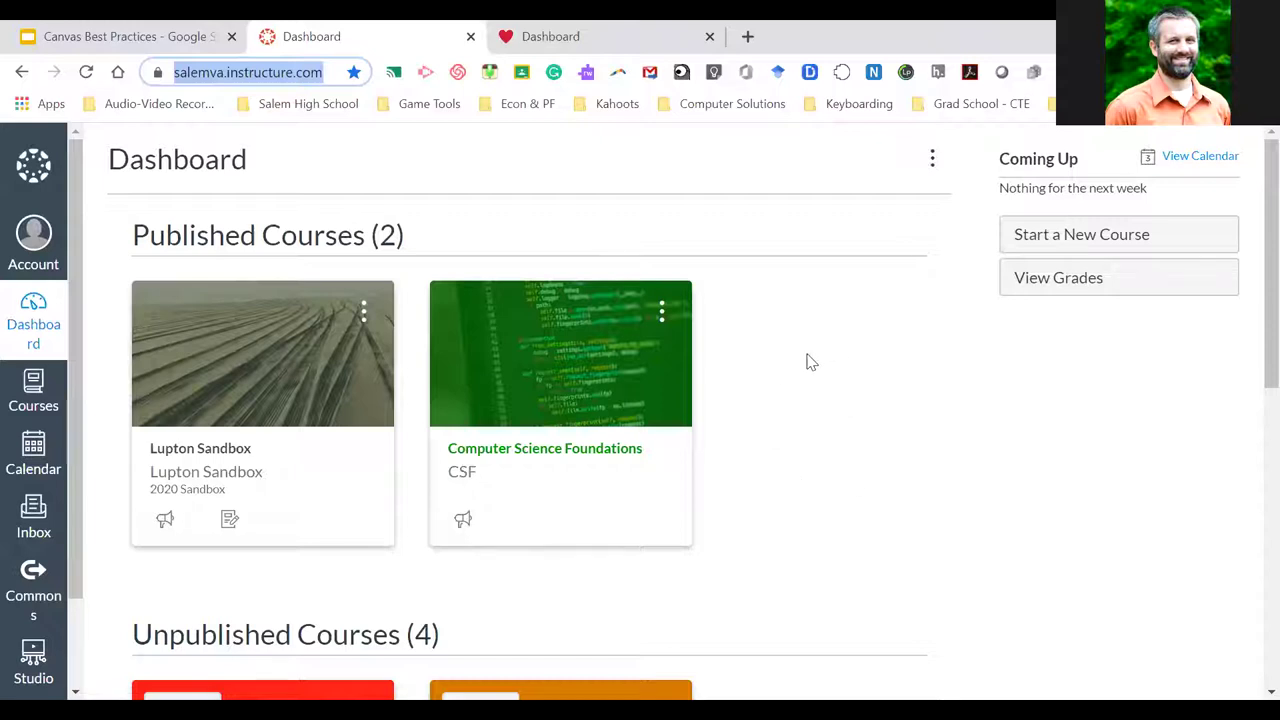
pyautogui.click(257, 74)
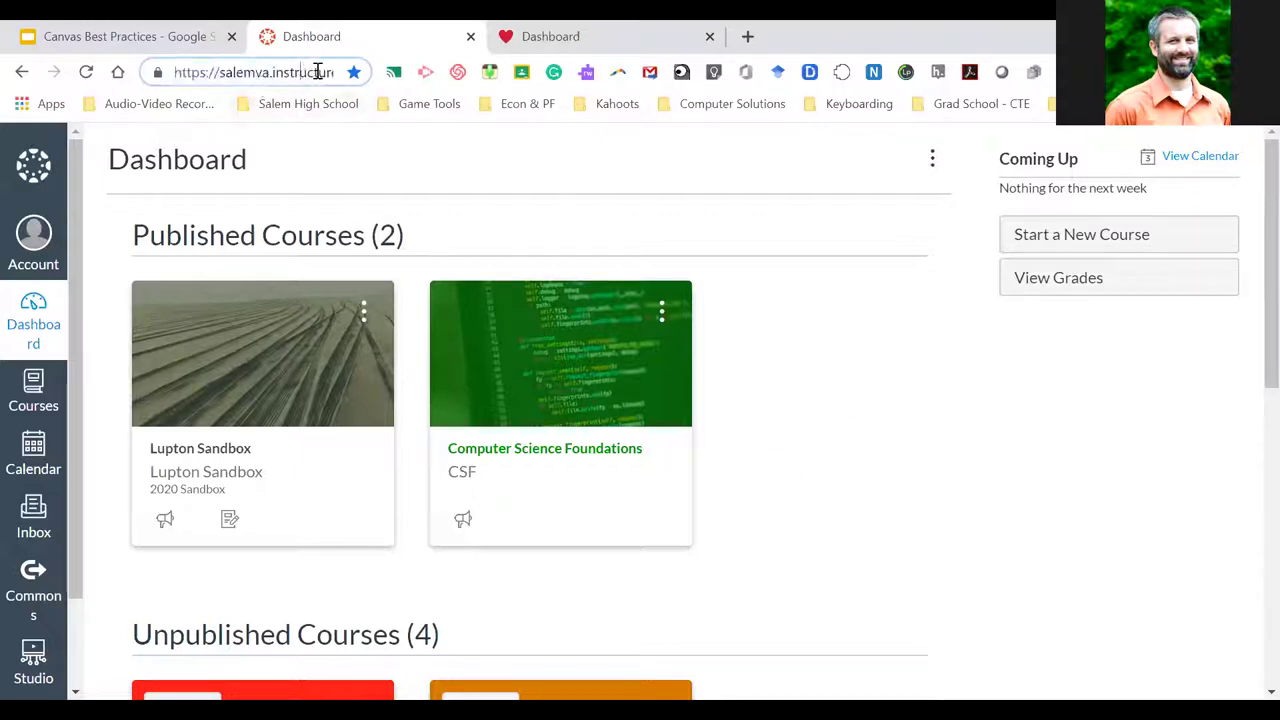
pyautogui.click(790, 306)
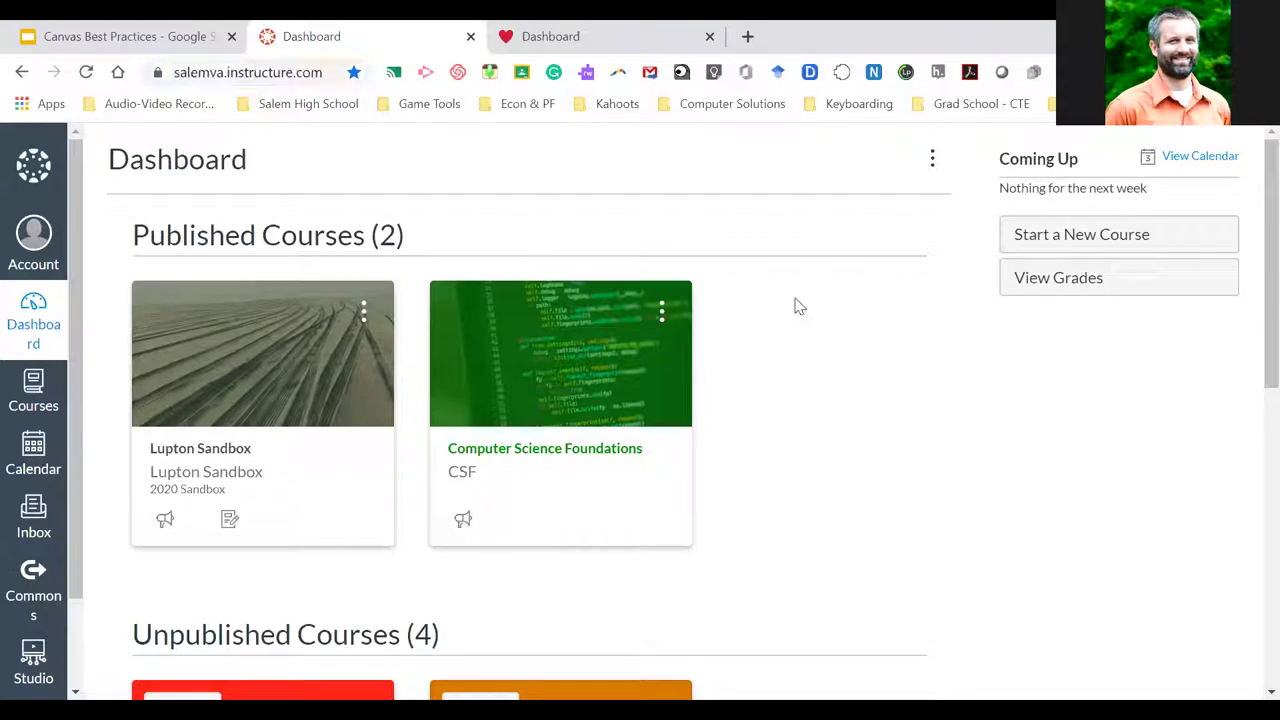
pyautogui.scroll(-1, 806, 366)
pyautogui.scroll(1, 810, 368)
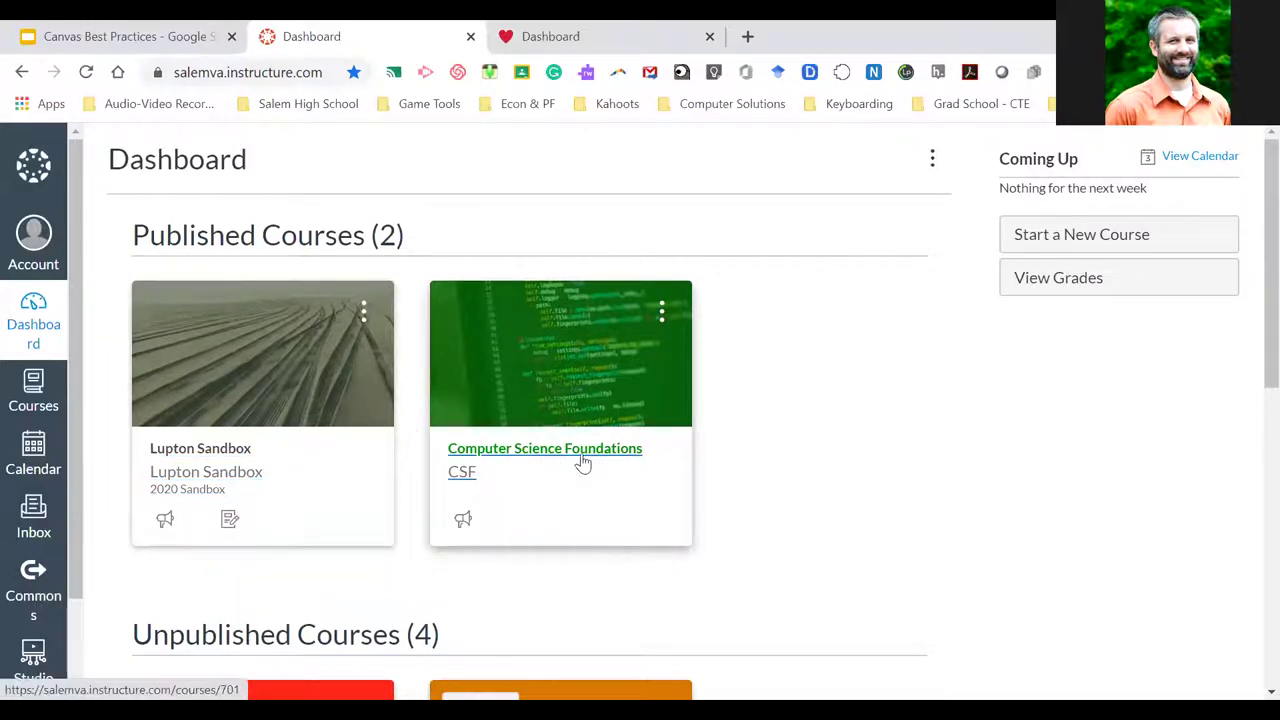
pyautogui.scroll(-6, 815, 490)
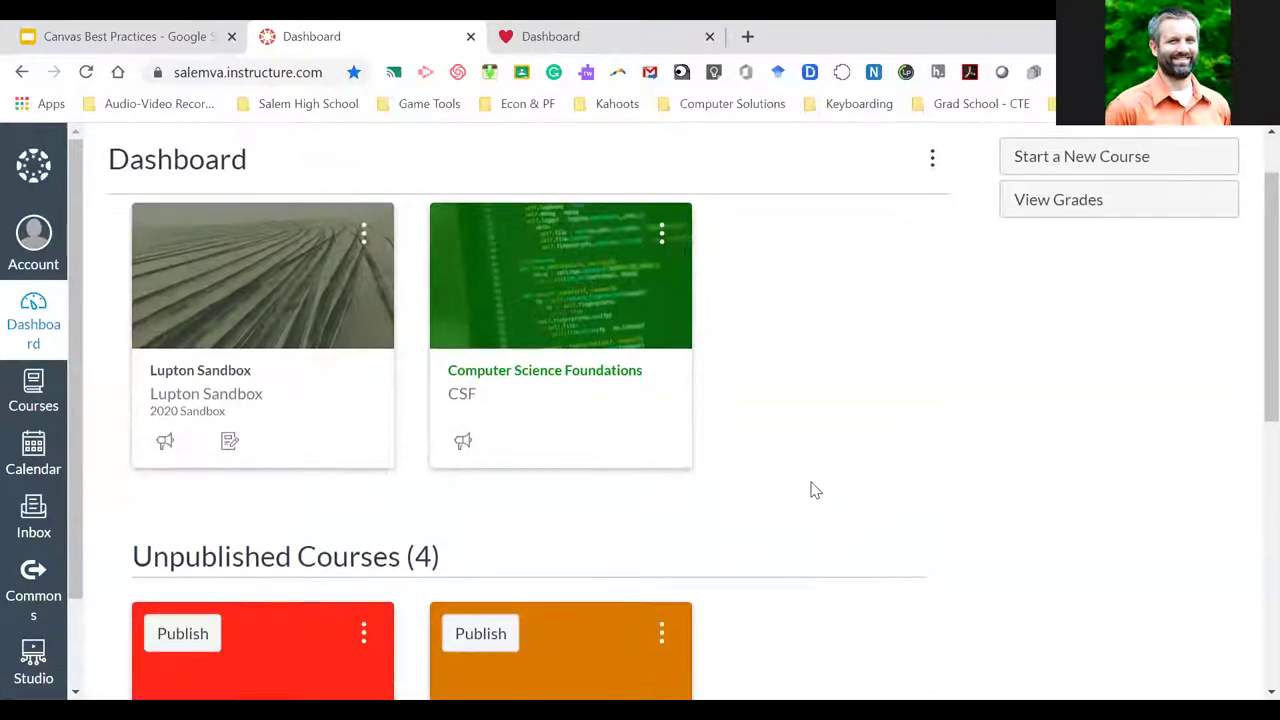
pyautogui.scroll(6, 815, 490)
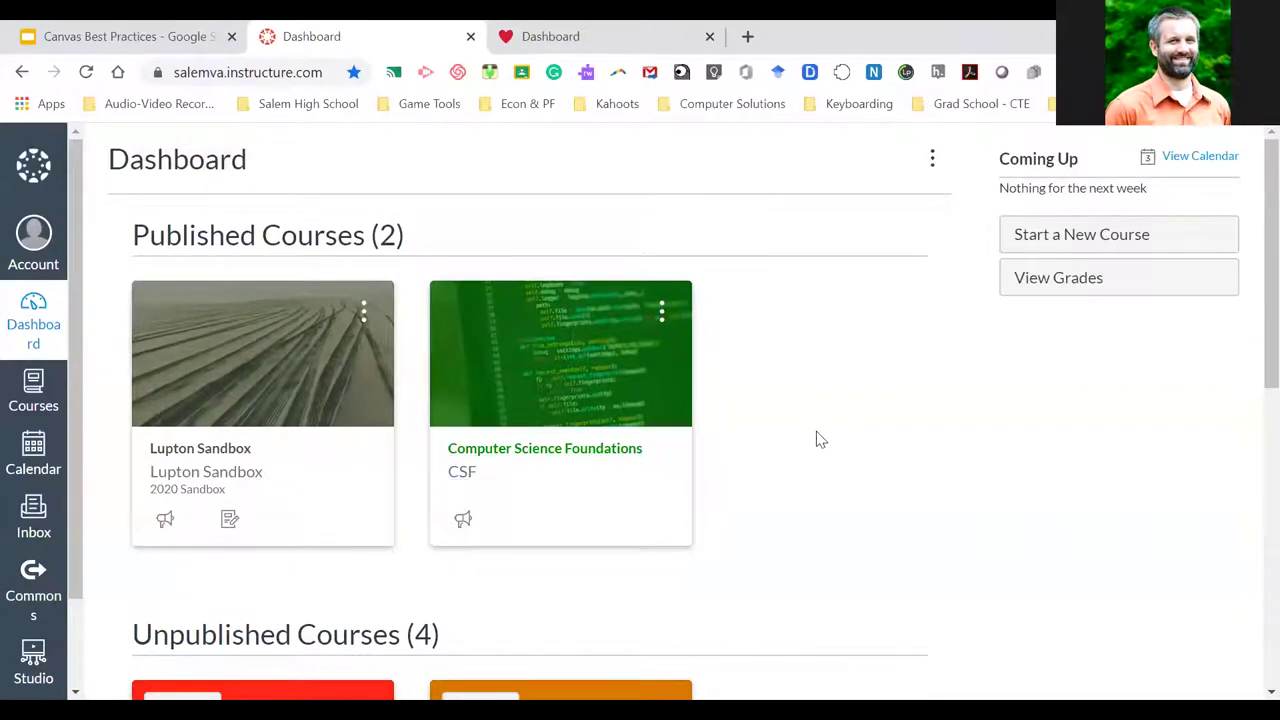
pyautogui.scroll(-4, 818, 438)
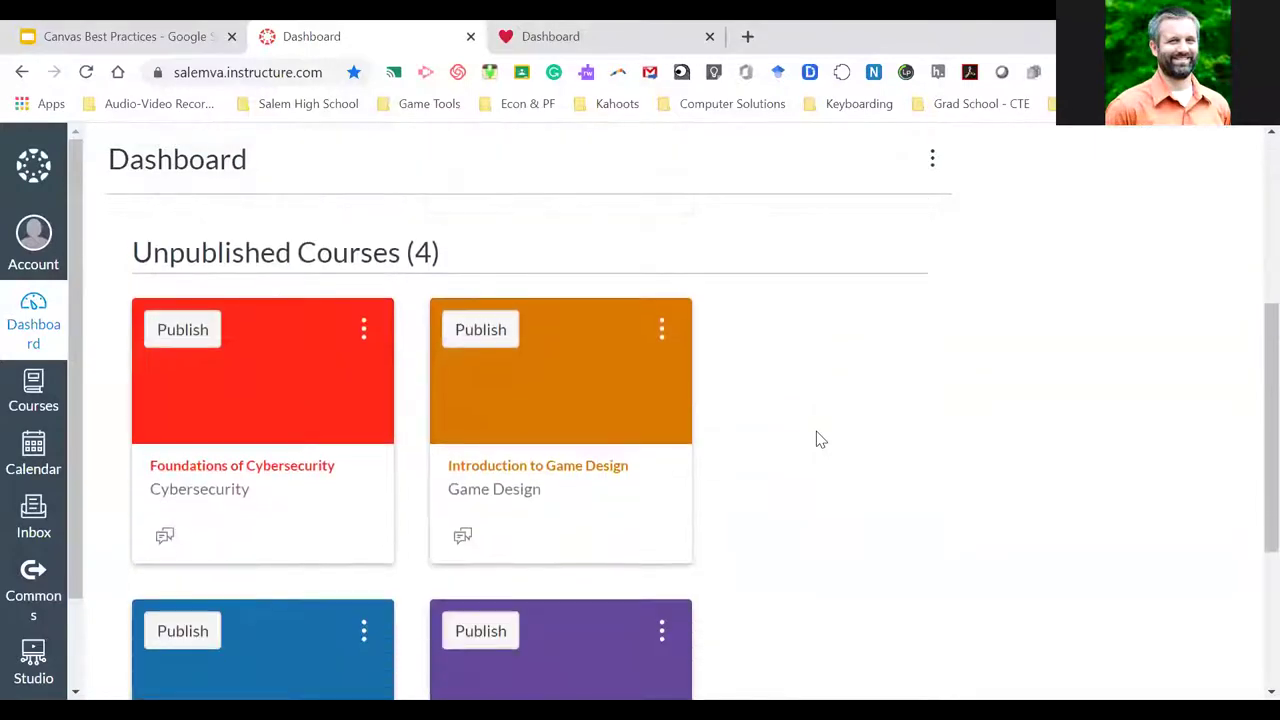
pyautogui.scroll(4, 818, 438)
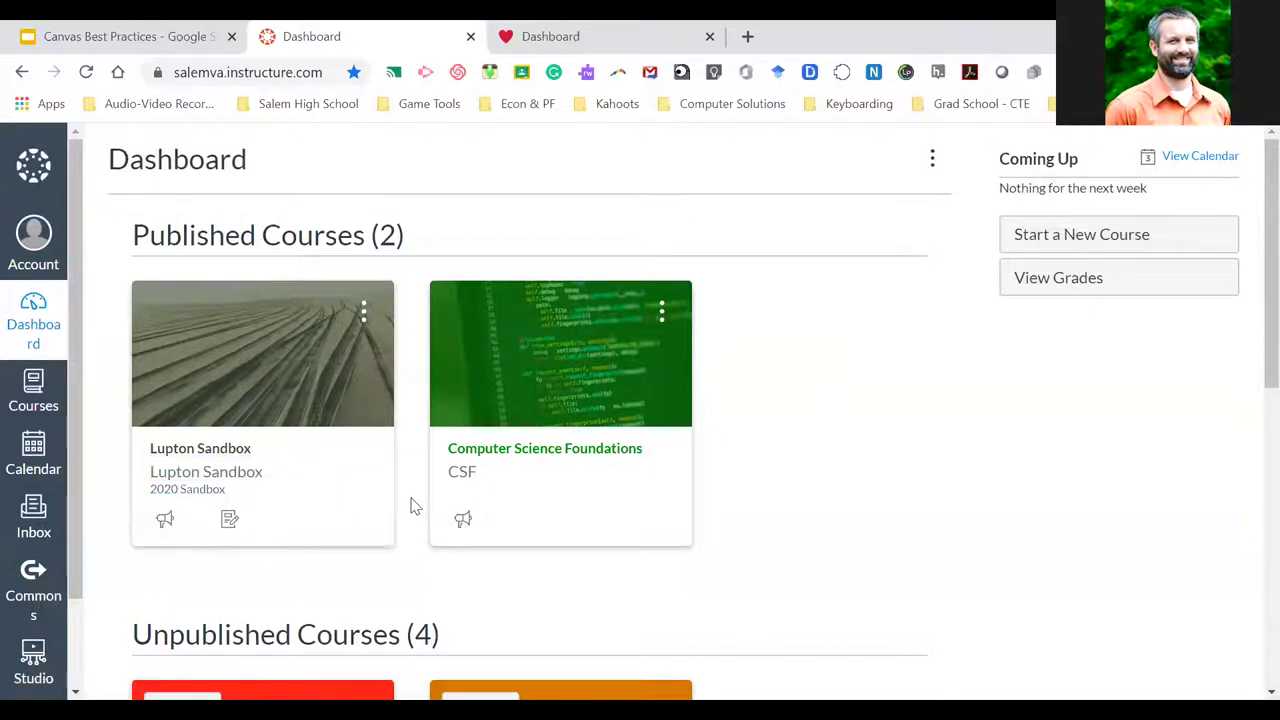
pyautogui.scroll(-1, 410, 503)
# Scroll back up the dashboard to the Computer Science Foundations course card
pyautogui.scroll(1, 410, 503)
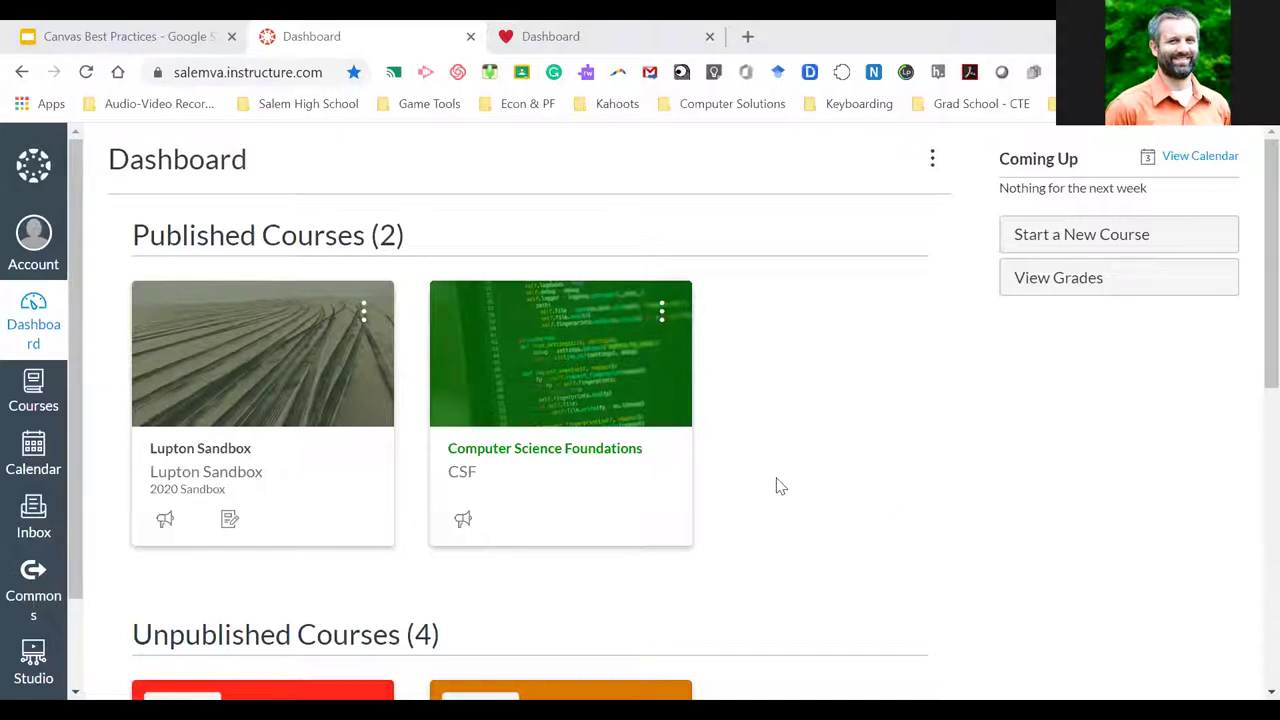
# Open the Computer Science Foundations course, and open the Dashboard in a new third tab
pyautogui.click(604, 455)
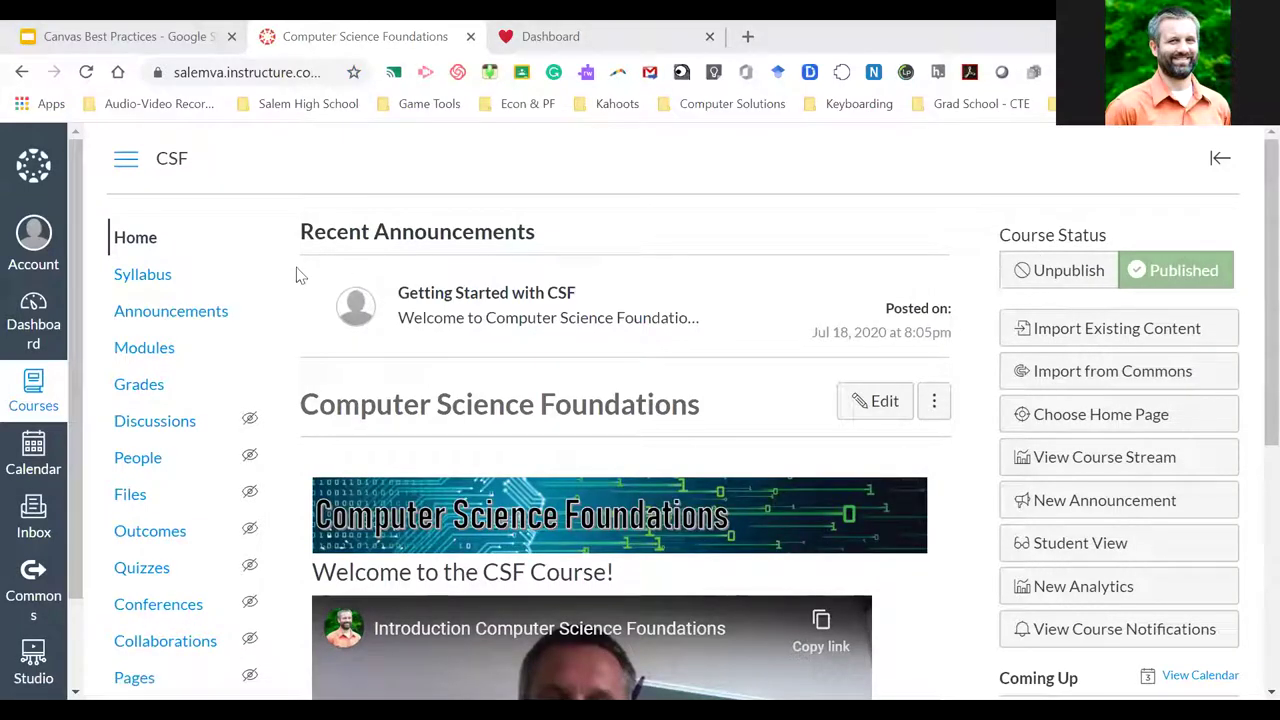
pyautogui.rightClick(58, 336)
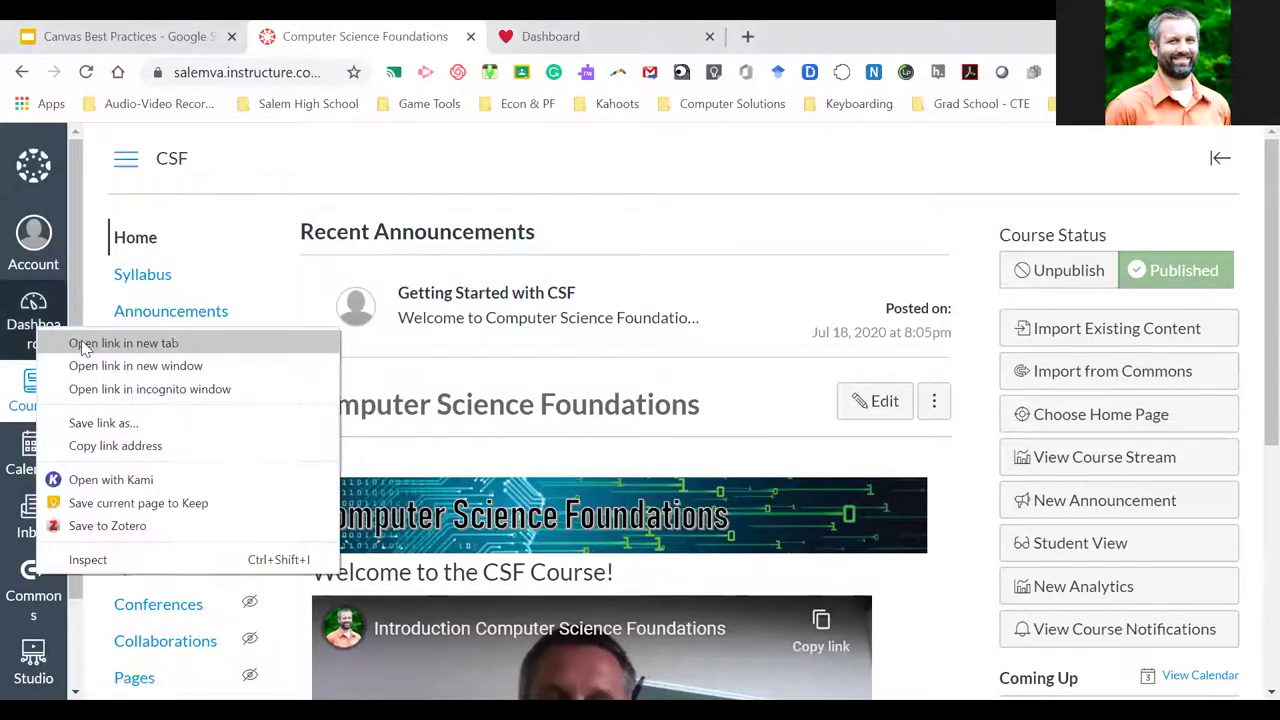
pyautogui.click(86, 341)
pyautogui.click(560, 30)
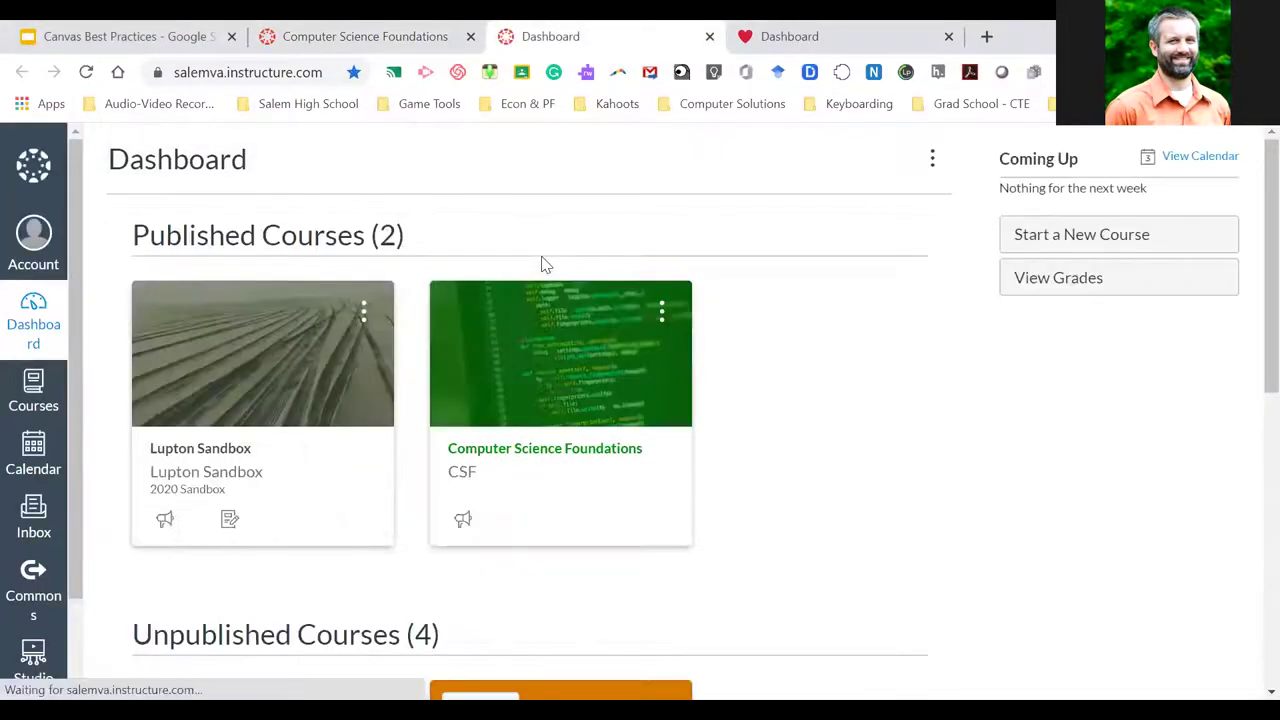
pyautogui.scroll(-5, 543, 263)
# Open the unpublished Foundations of Cybersecurity course and look over its empty Modules page
pyautogui.click(280, 389)
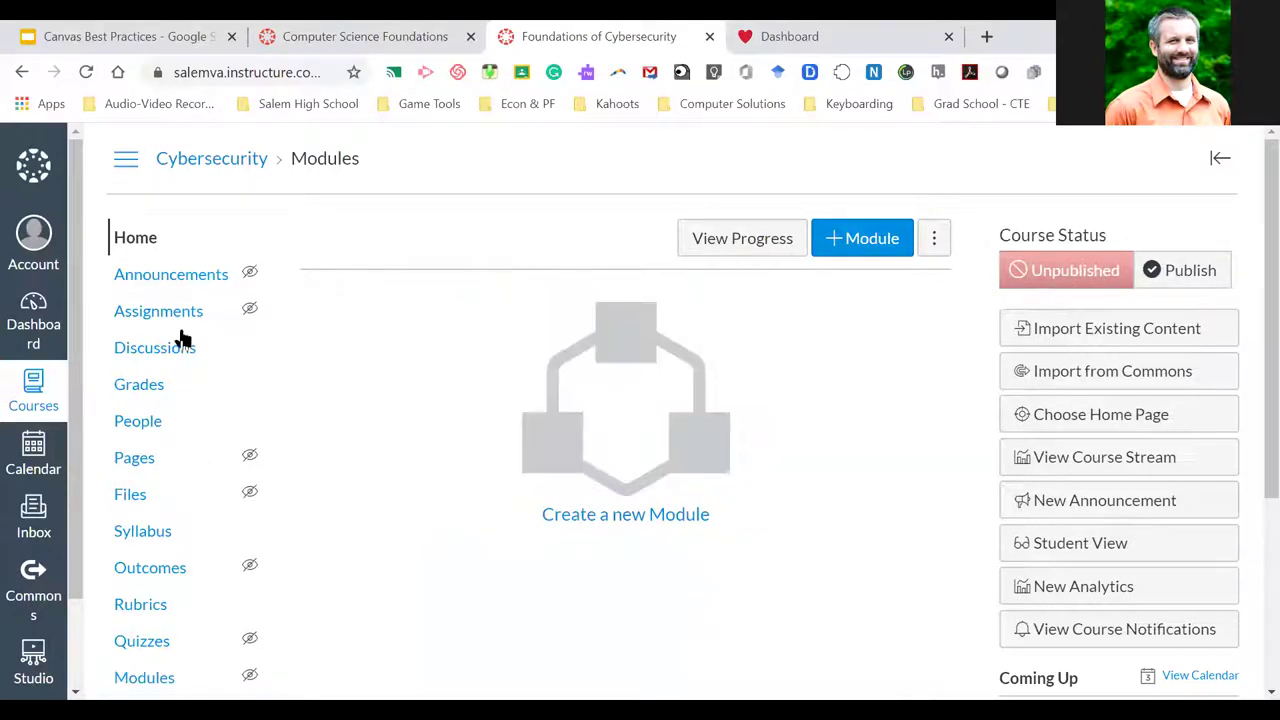
pyautogui.scroll(-2, 172, 527)
pyautogui.scroll(1, 172, 527)
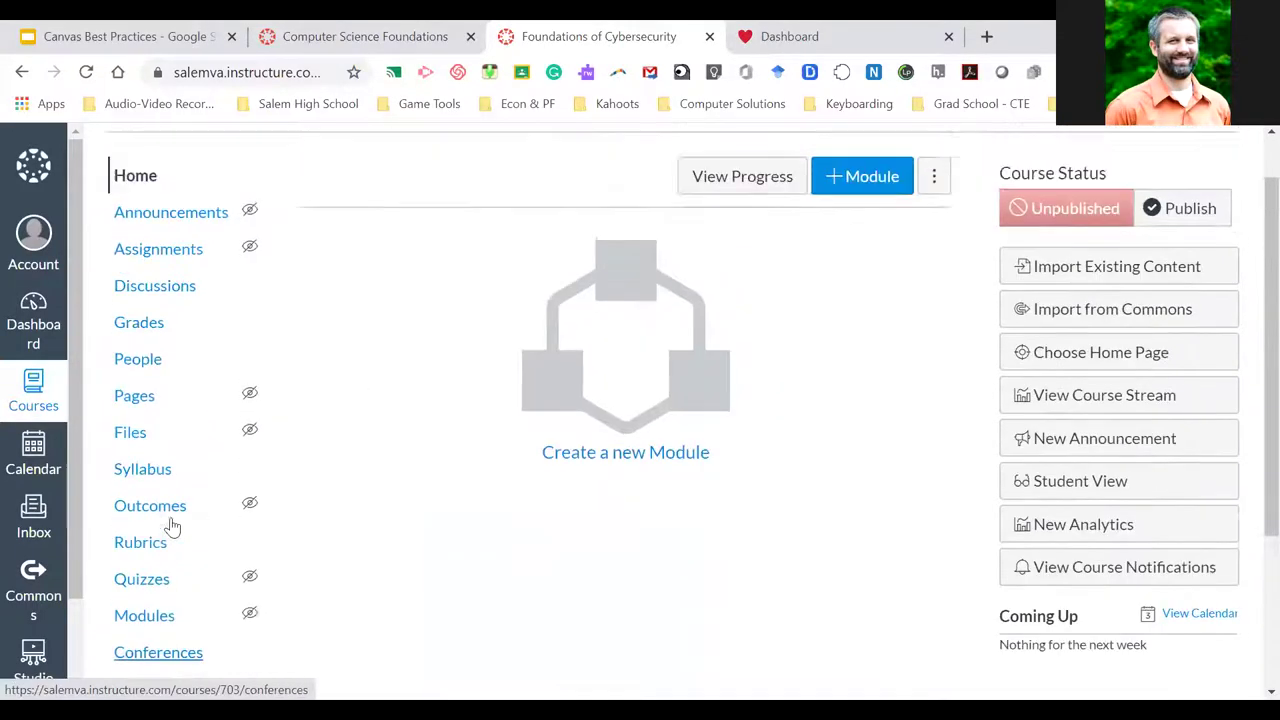
pyautogui.scroll(1, 172, 520)
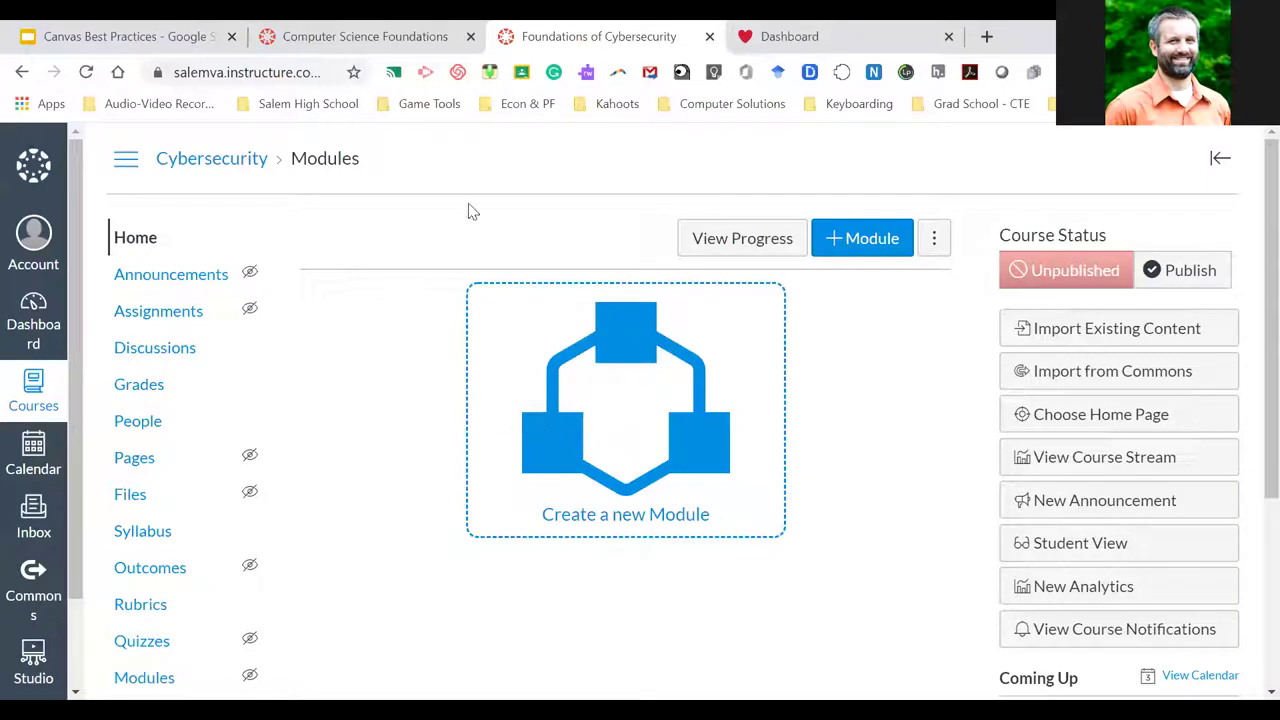
# Return to the Computer Science Foundations tab and scroll its home page down to Getting Started
pyautogui.click(367, 40)
pyautogui.scroll(-1, 578, 345)
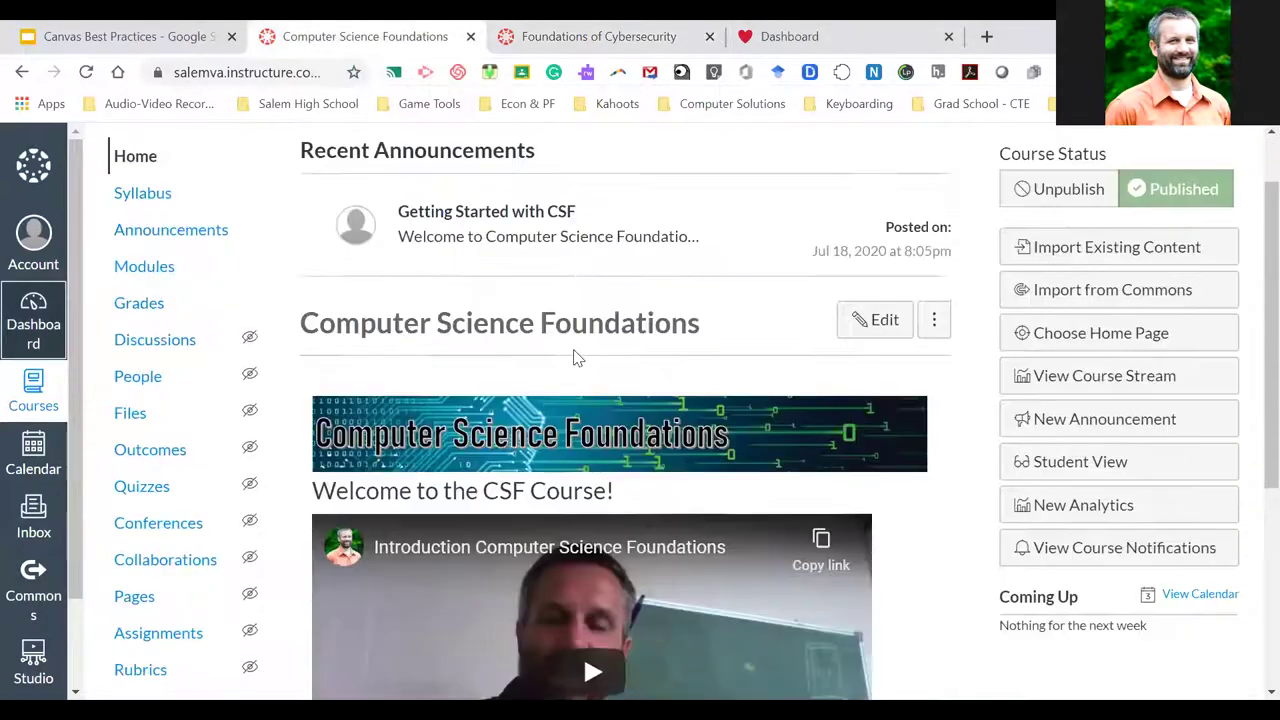
pyautogui.scroll(-1, 578, 358)
pyautogui.scroll(2, 578, 358)
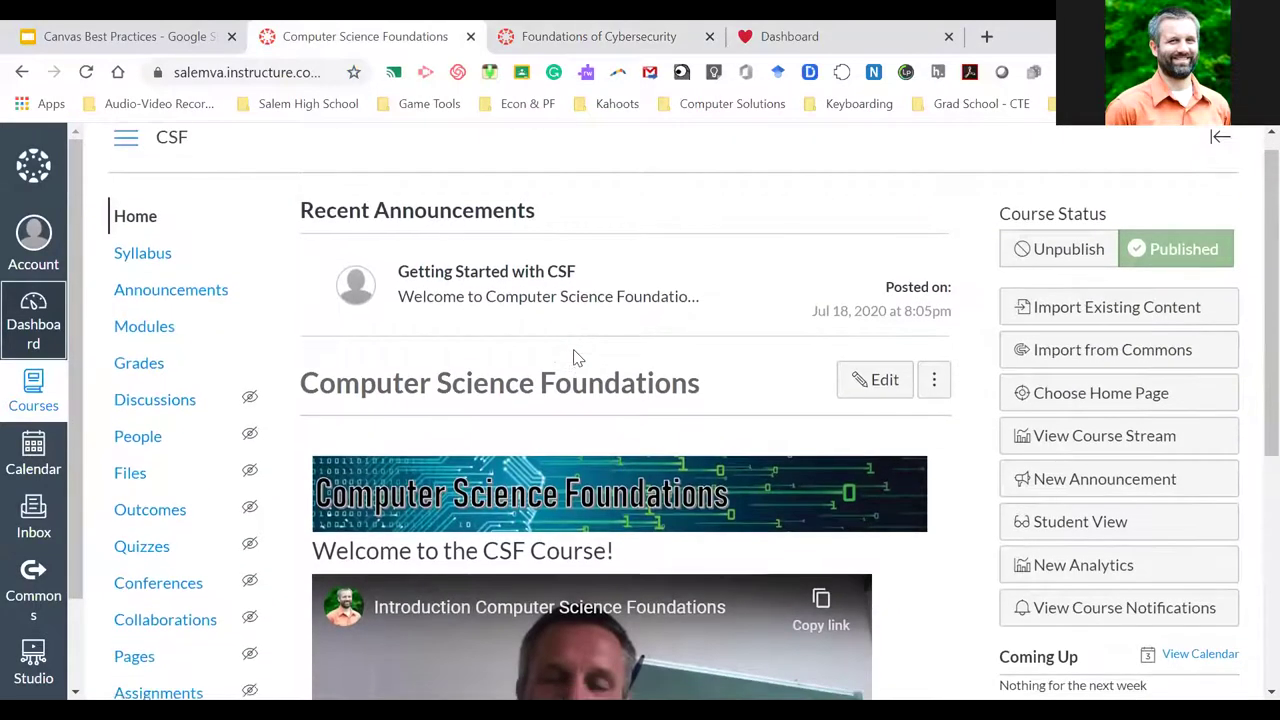
pyautogui.scroll(-1, 578, 358)
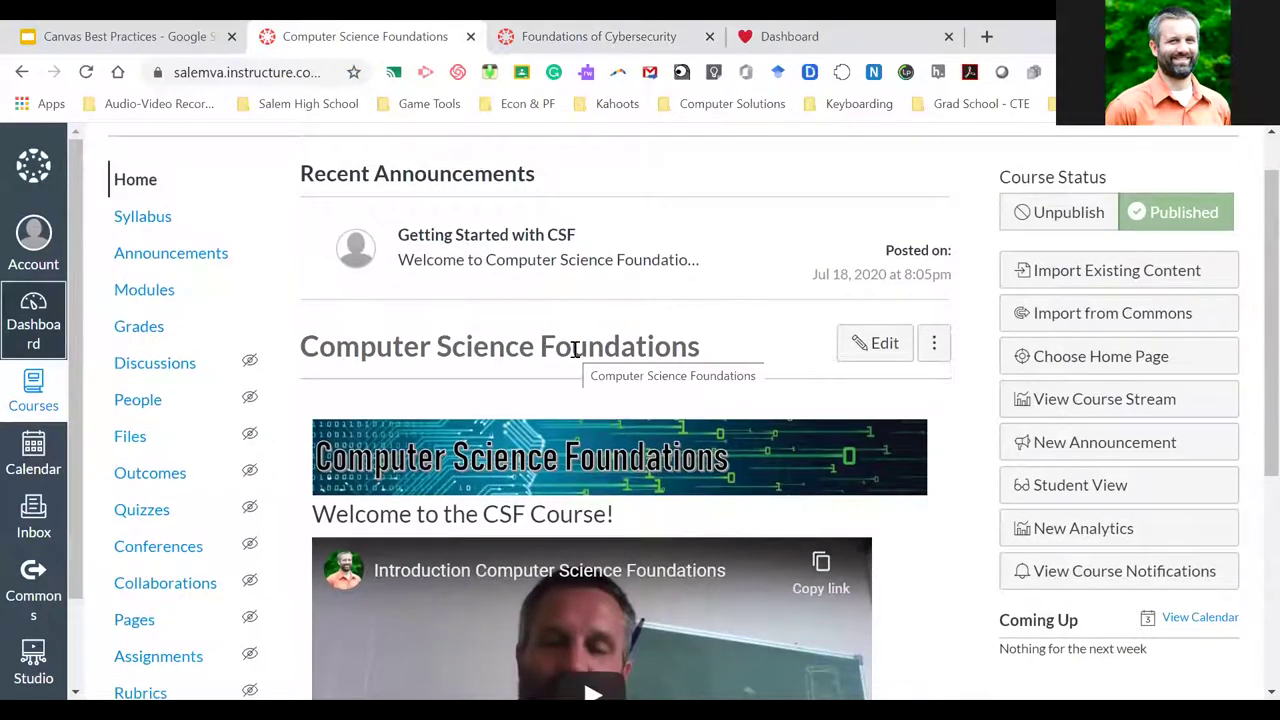
pyautogui.scroll(-1, 575, 350)
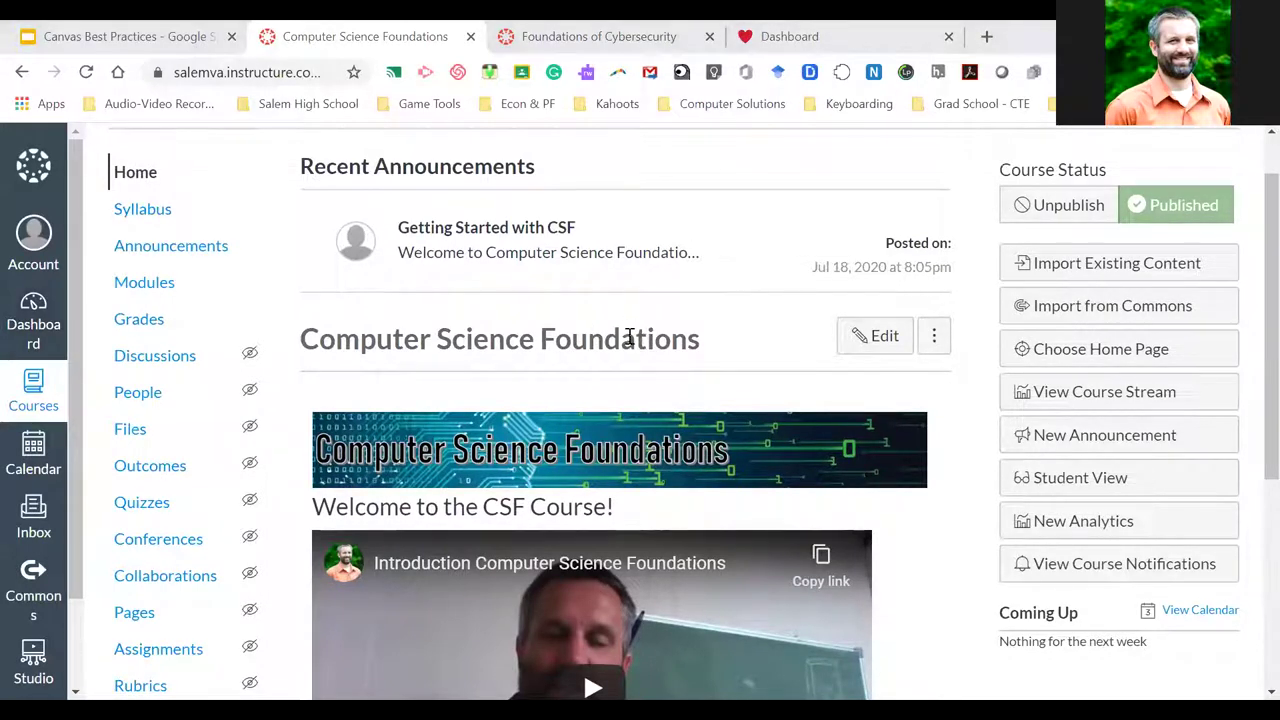
pyautogui.scroll(1, 577, 327)
pyautogui.scroll(-1, 577, 327)
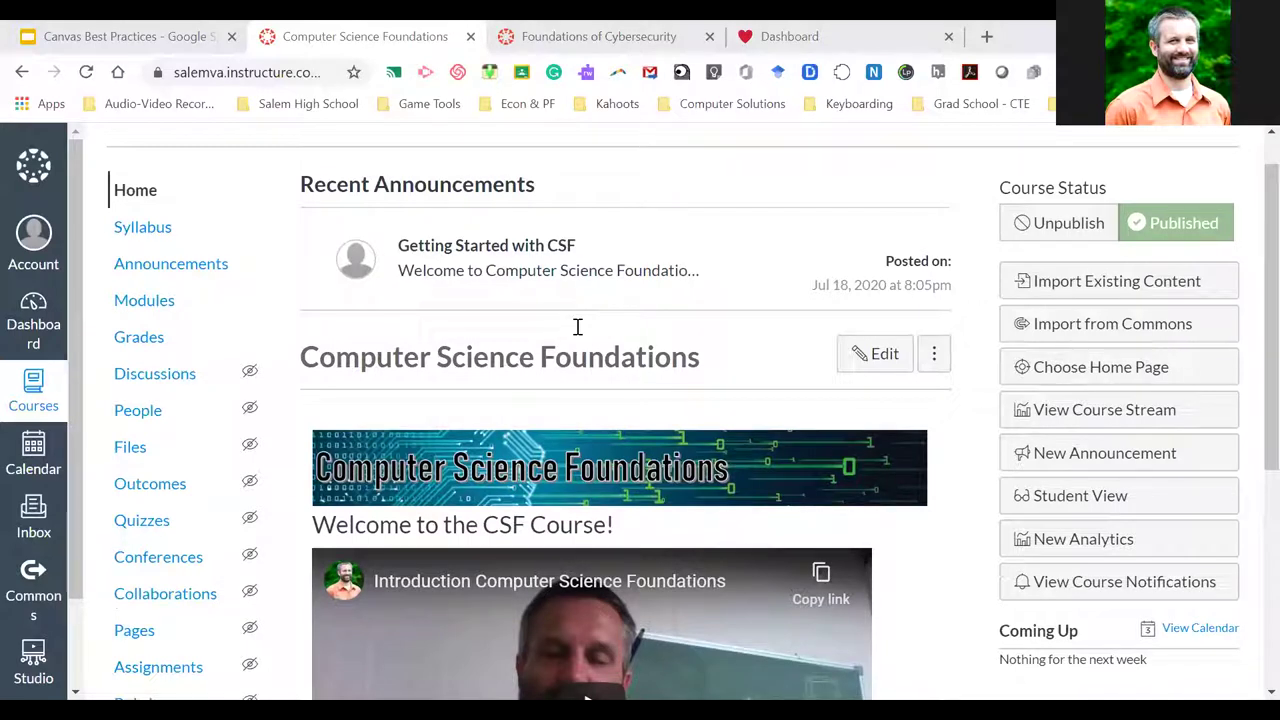
pyautogui.scroll(1, 560, 366)
pyautogui.scroll(-1, 560, 366)
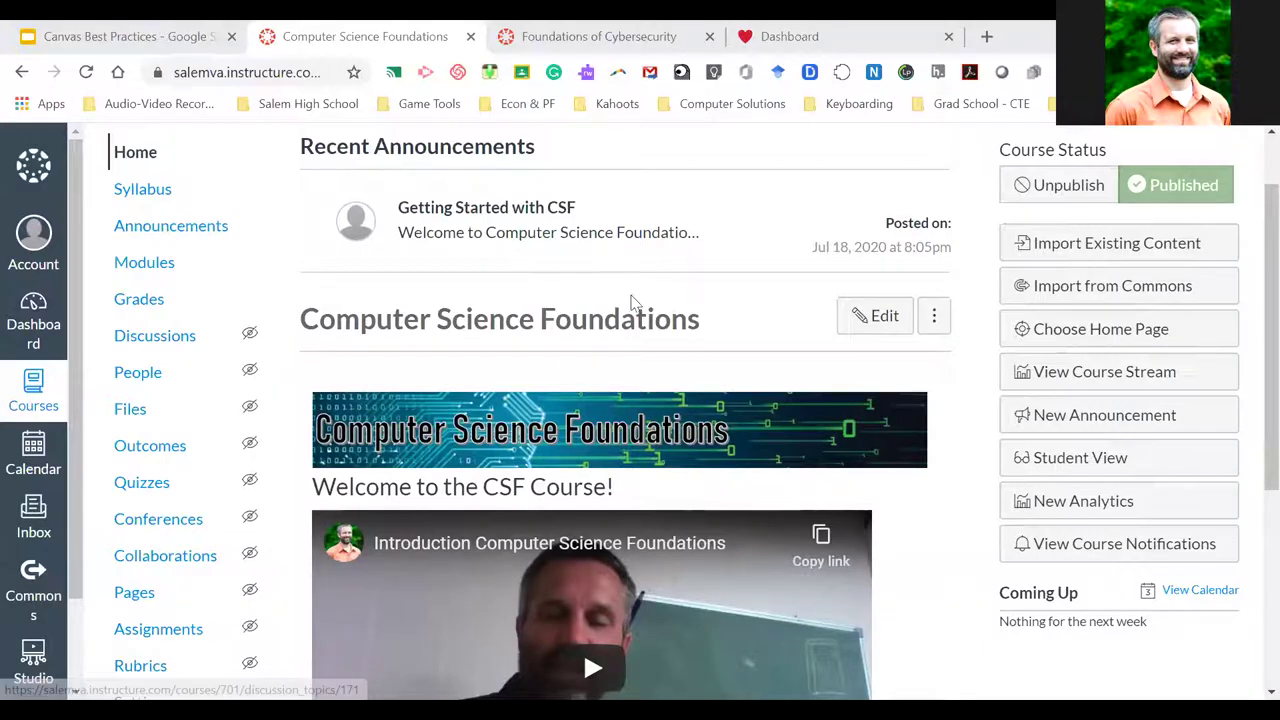
pyautogui.scroll(-2, 955, 535)
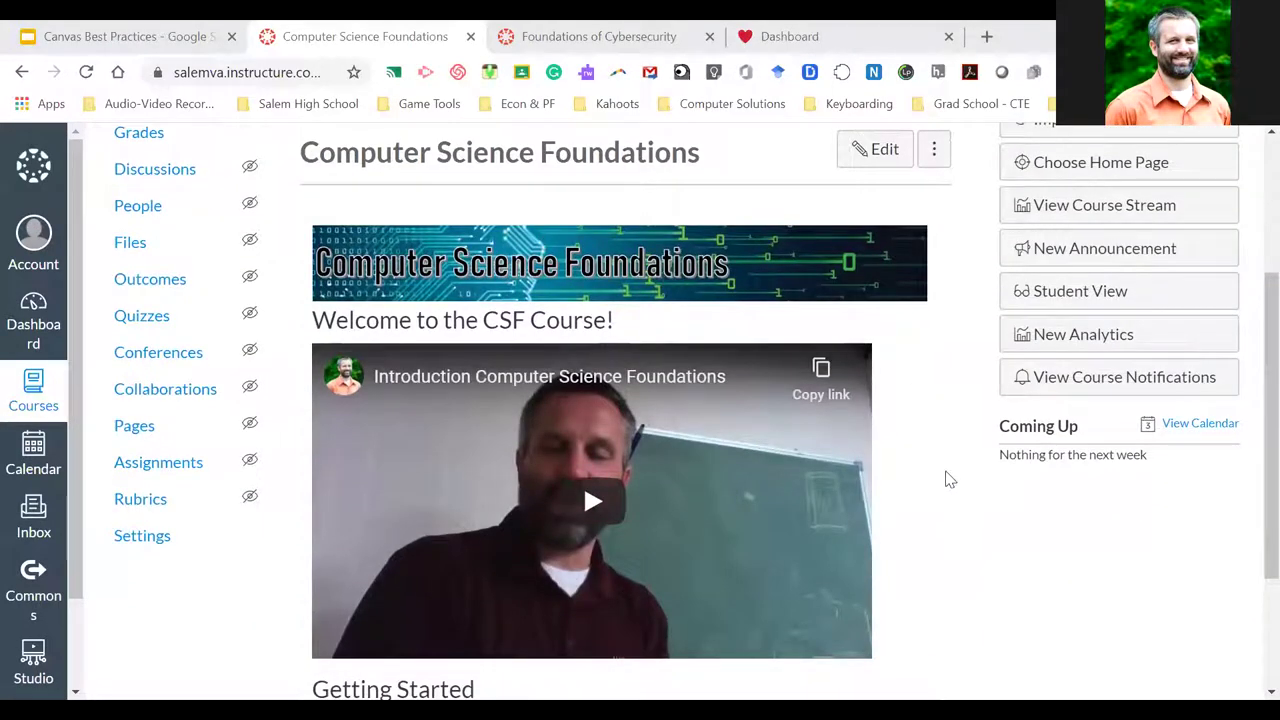
pyautogui.scroll(-1, 943, 494)
pyautogui.scroll(-1, 943, 494)
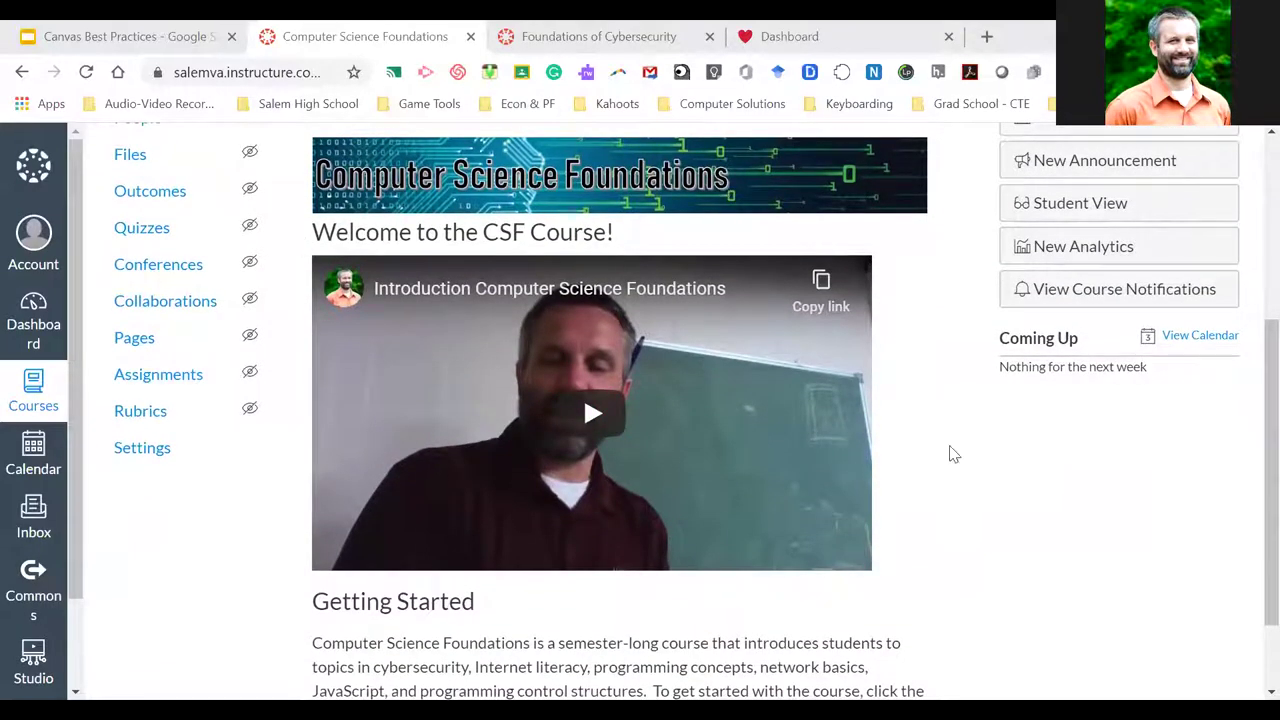
pyautogui.scroll(-1, 951, 451)
pyautogui.scroll(-1, 940, 443)
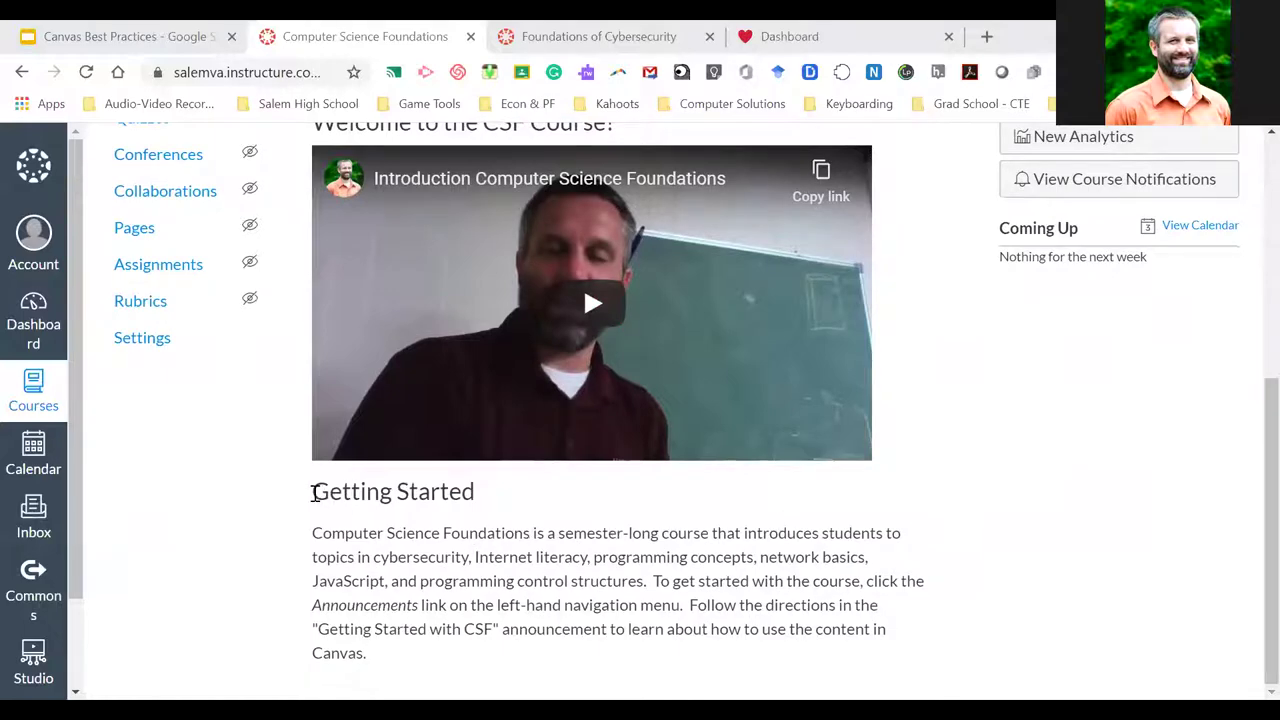
pyautogui.moveTo(417, 680); pyautogui.dragTo(414, 677)
pyautogui.click(417, 671)
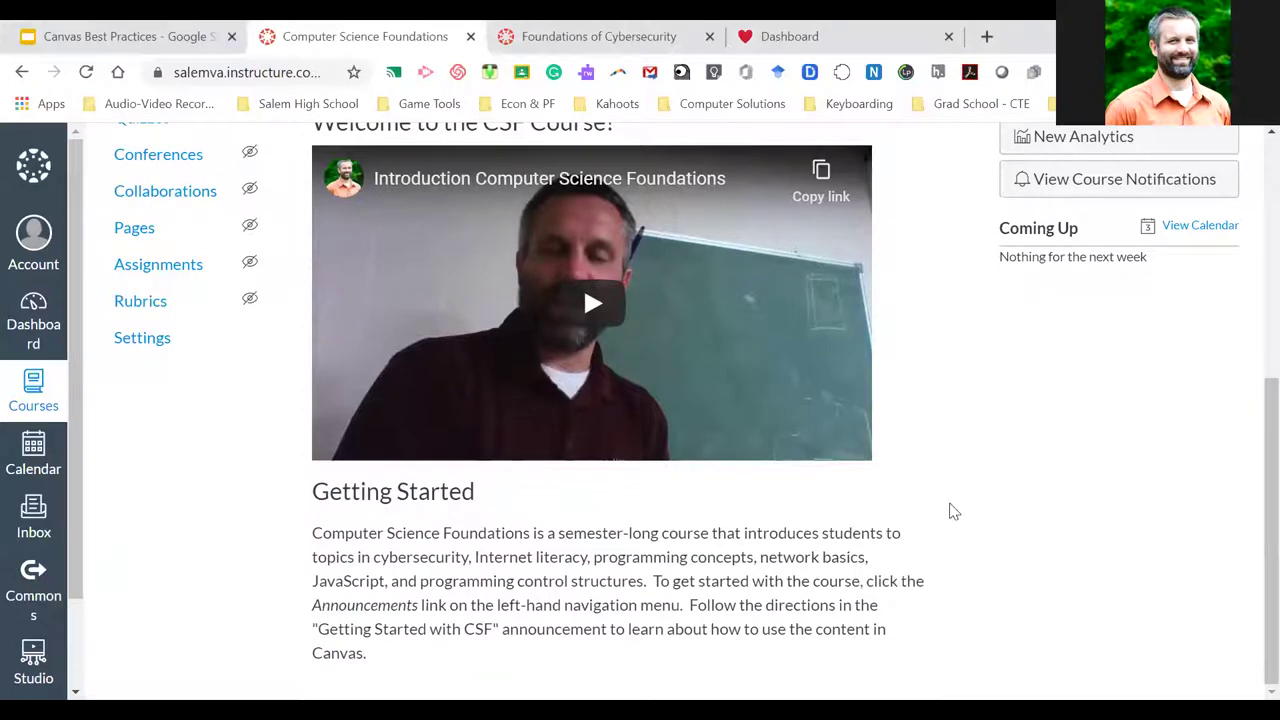
pyautogui.scroll(2, 953, 512)
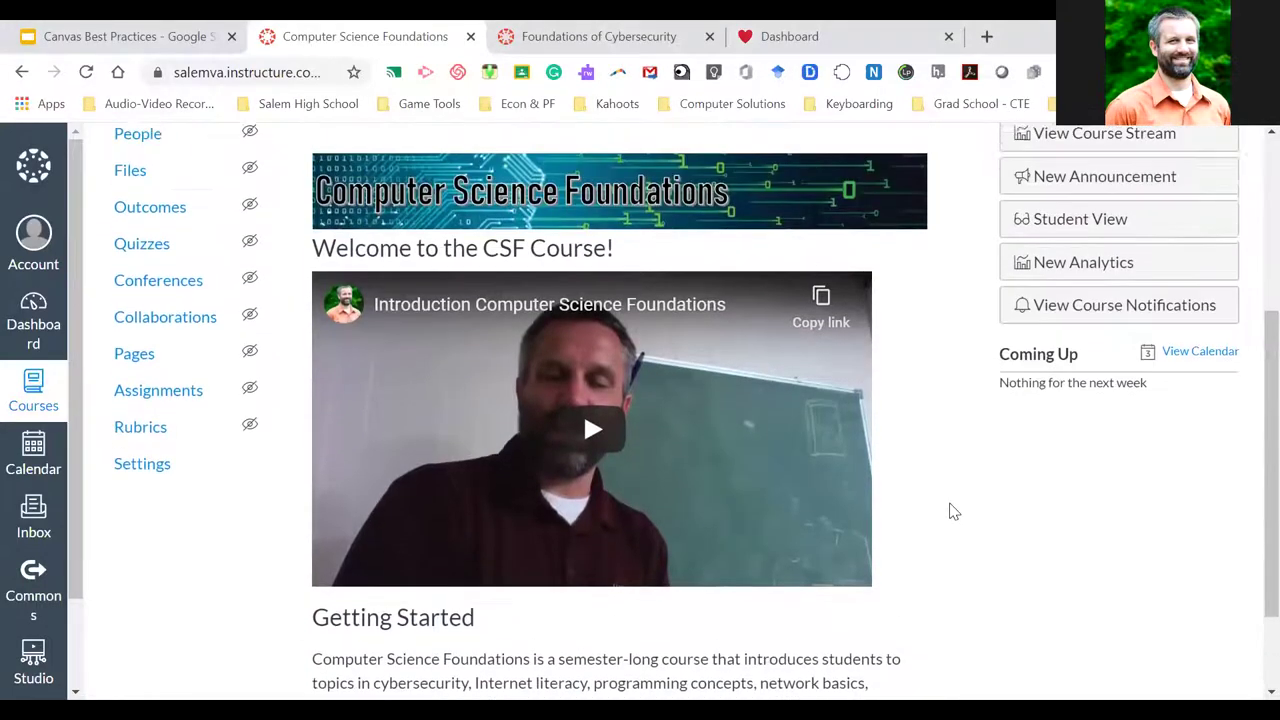
pyautogui.scroll(1, 953, 512)
pyautogui.scroll(-2, 953, 512)
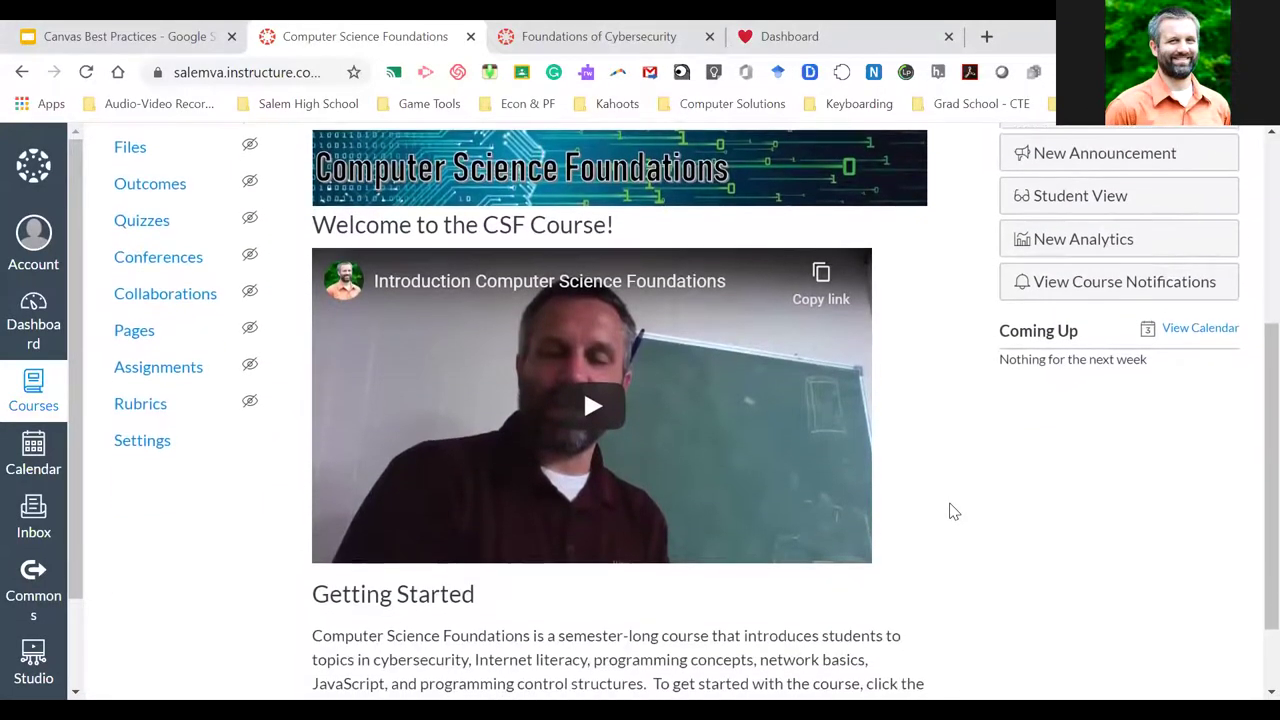
pyautogui.scroll(-2, 953, 512)
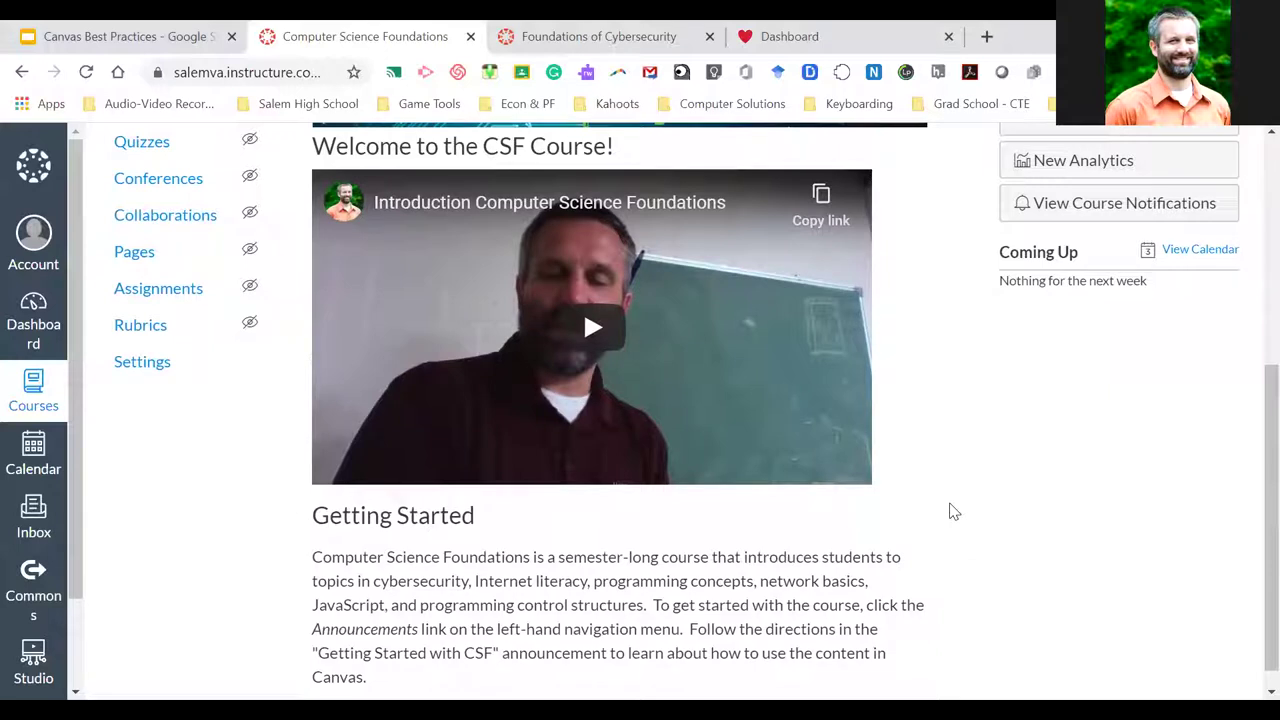
pyautogui.scroll(3, 940, 493)
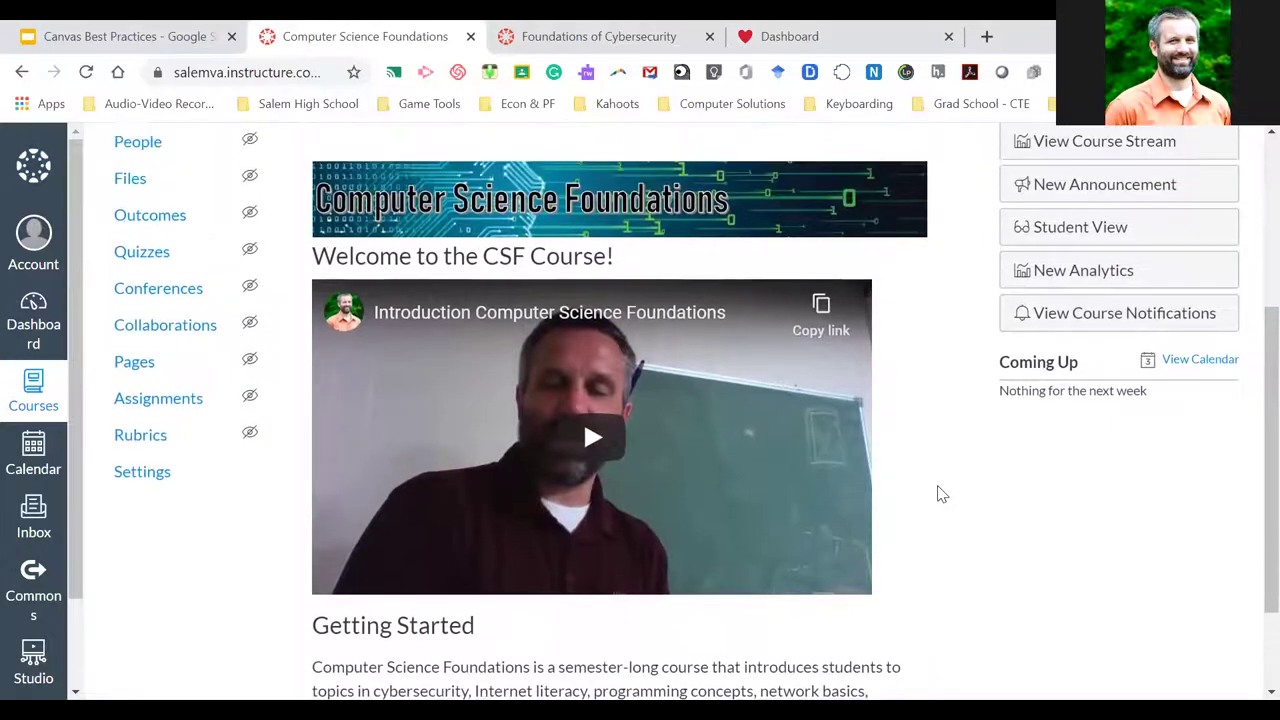
pyautogui.scroll(-2, 940, 493)
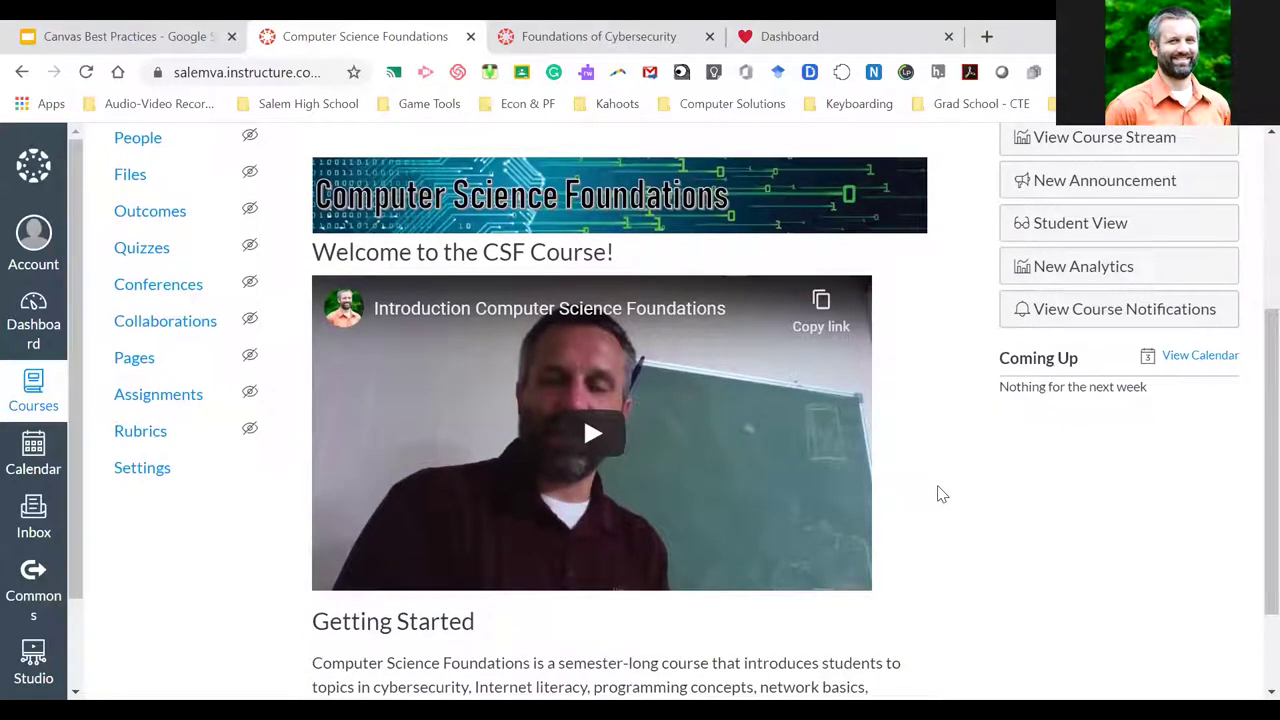
pyautogui.scroll(-2, 940, 493)
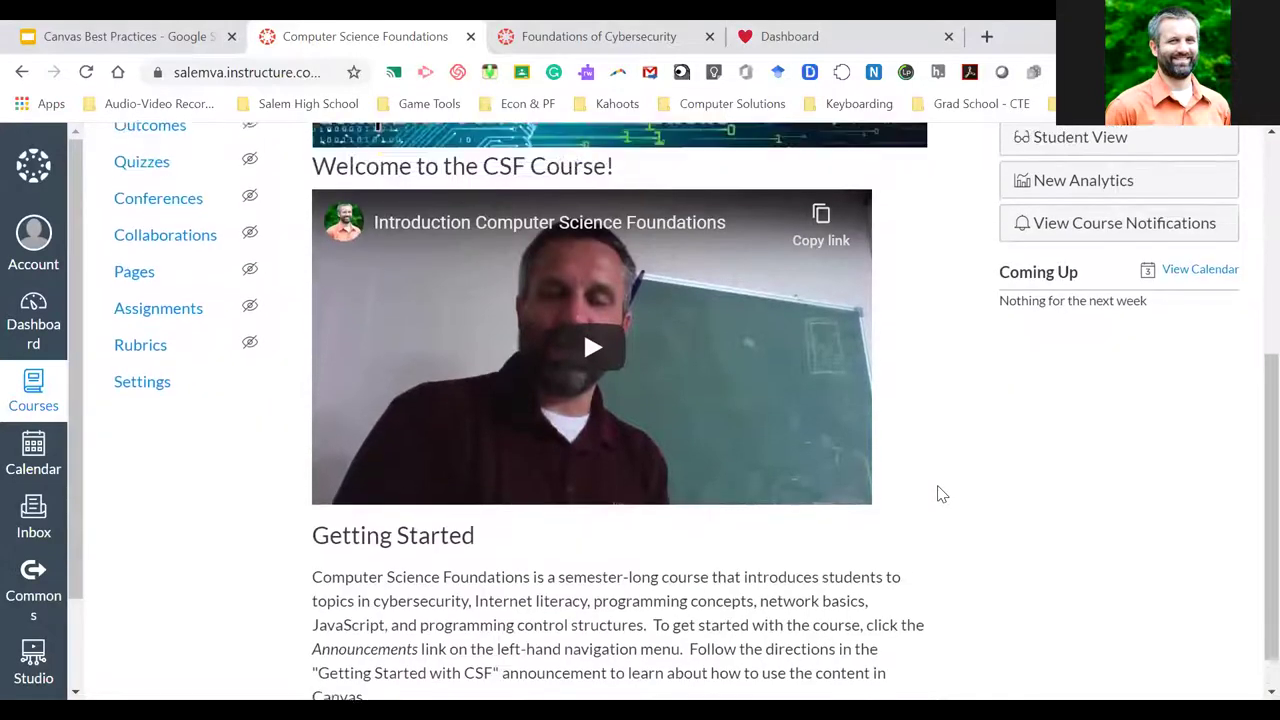
pyautogui.scroll(3, 940, 493)
pyautogui.scroll(-1, 940, 493)
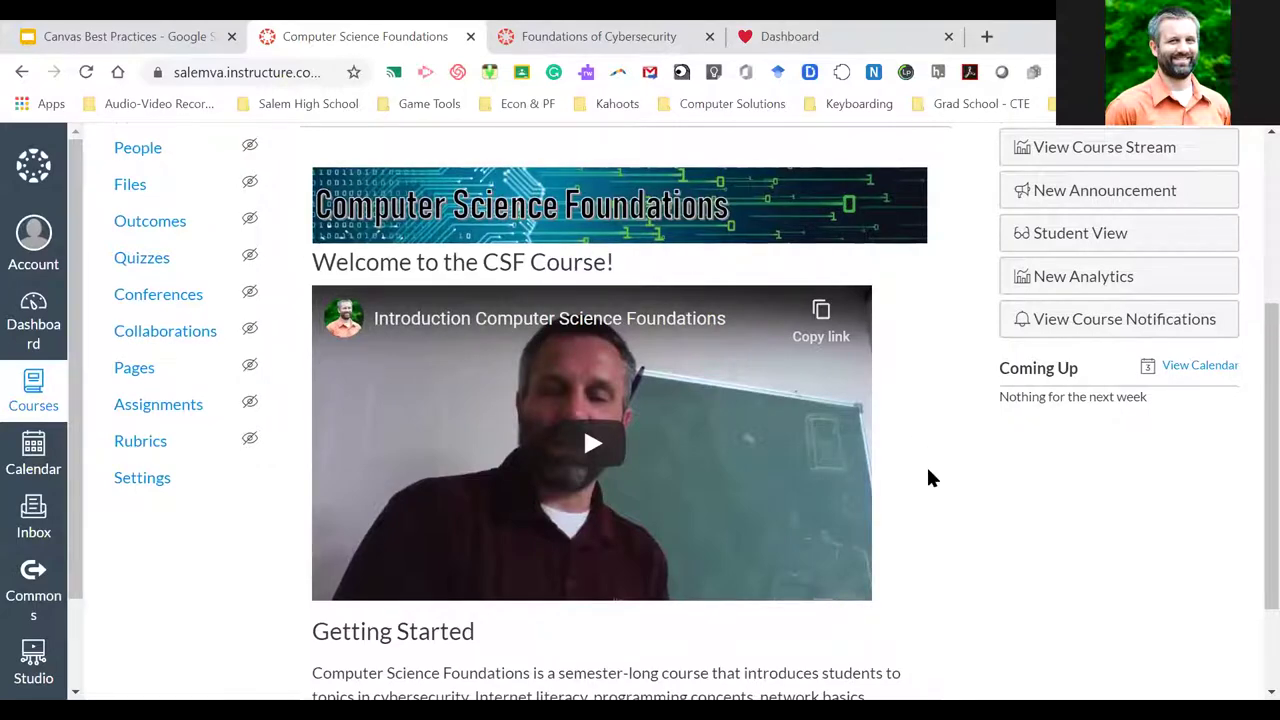
pyautogui.scroll(-1, 925, 478)
pyautogui.scroll(-1, 904, 485)
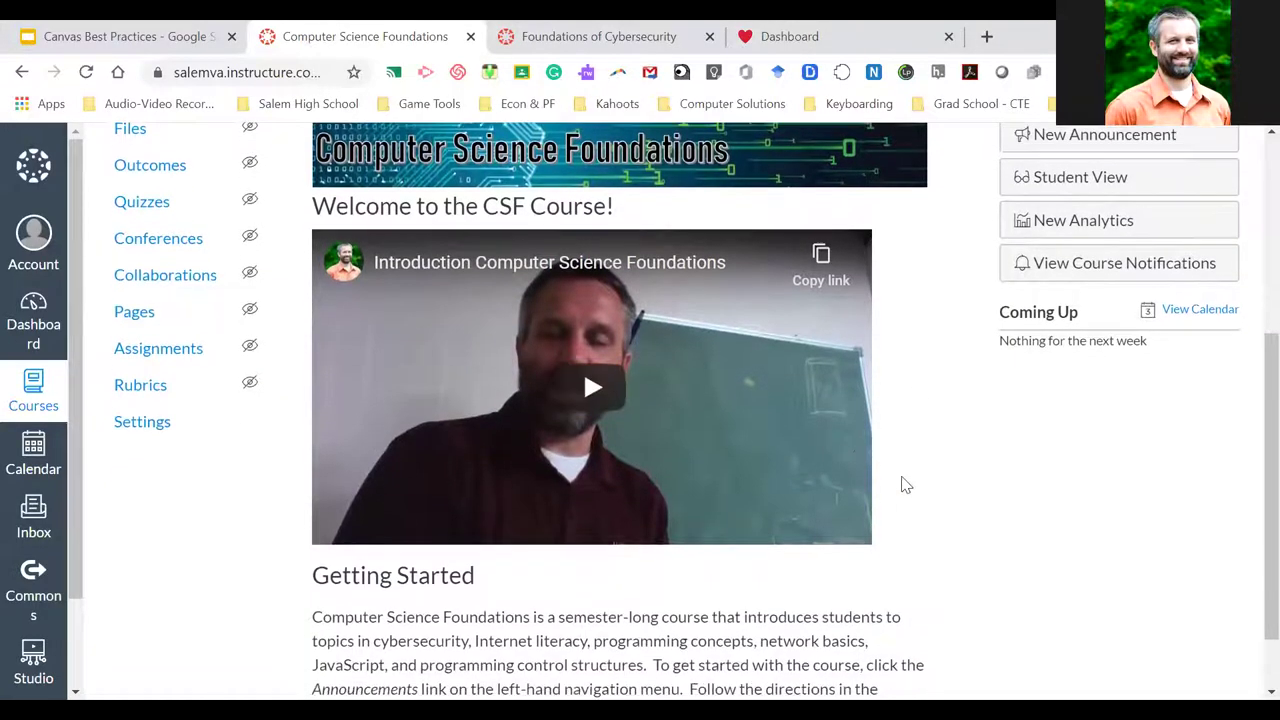
pyautogui.scroll(-1, 904, 485)
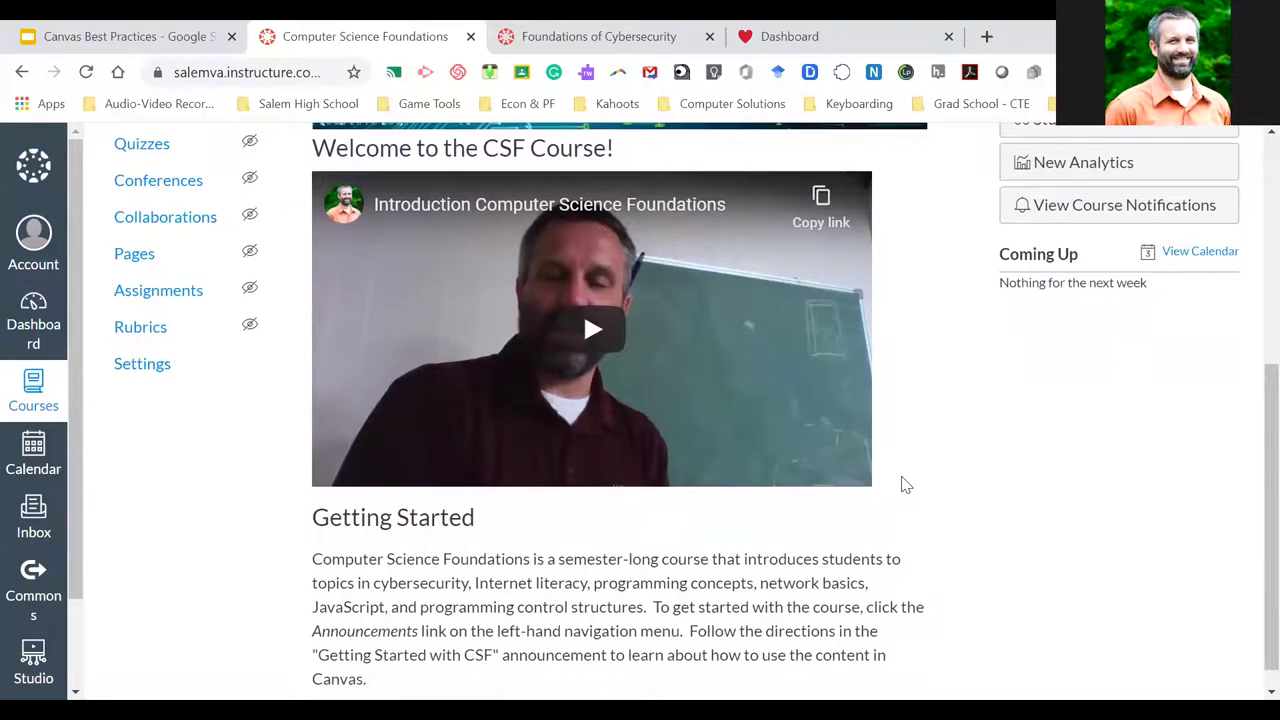
pyautogui.scroll(-1, 904, 485)
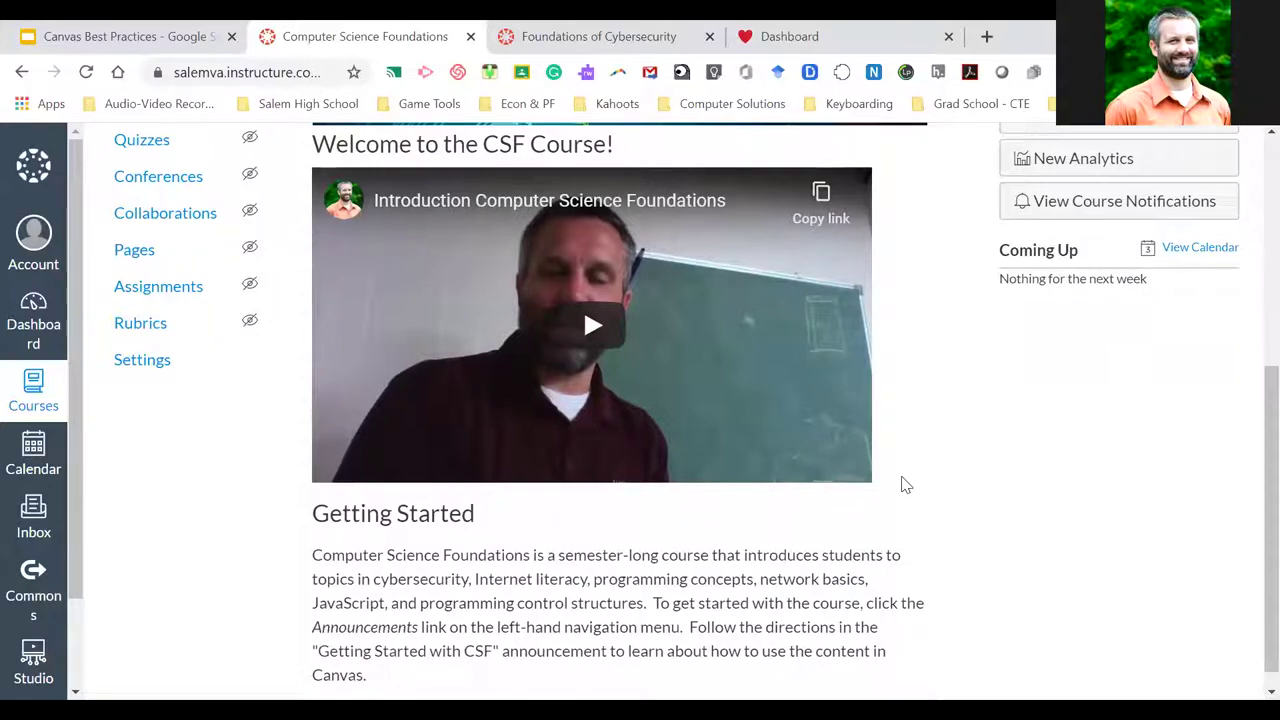
pyautogui.scroll(-1, 920, 518)
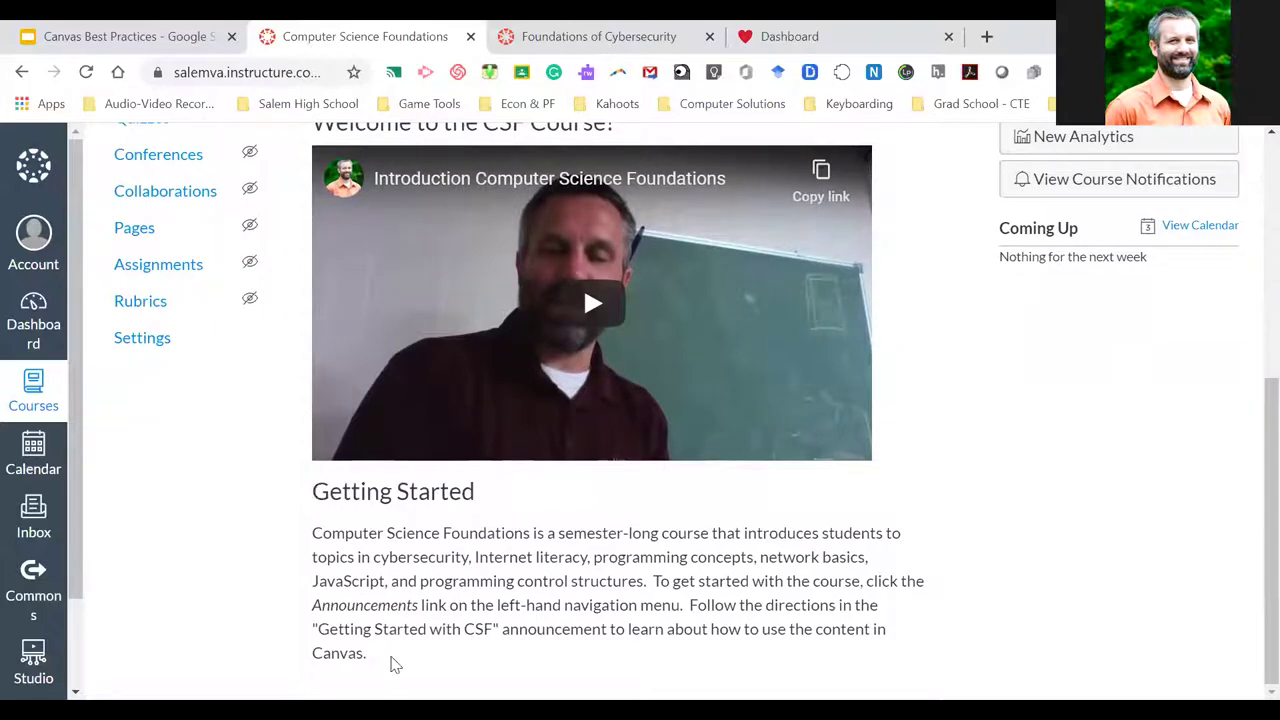
pyautogui.moveTo(391, 659); pyautogui.dragTo(309, 491)
pyautogui.click(318, 505)
pyautogui.scroll(2, 588, 531)
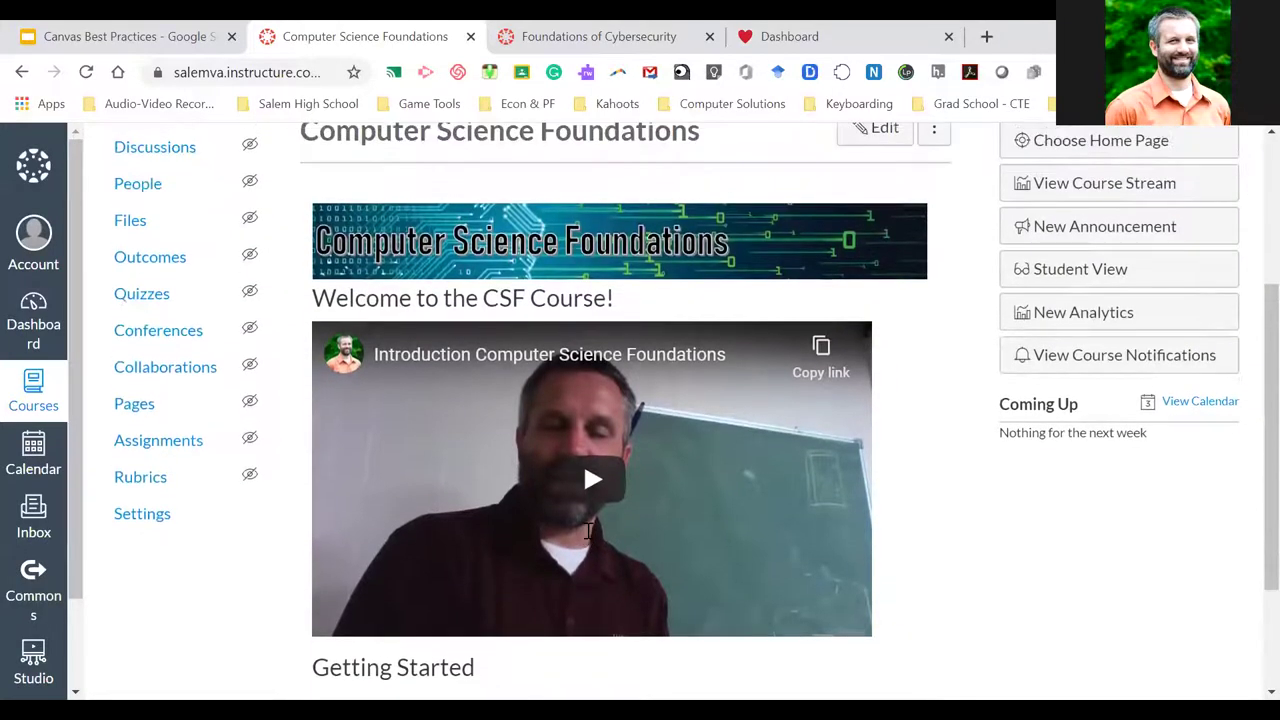
pyautogui.scroll(-2, 588, 531)
pyautogui.scroll(4, 505, 510)
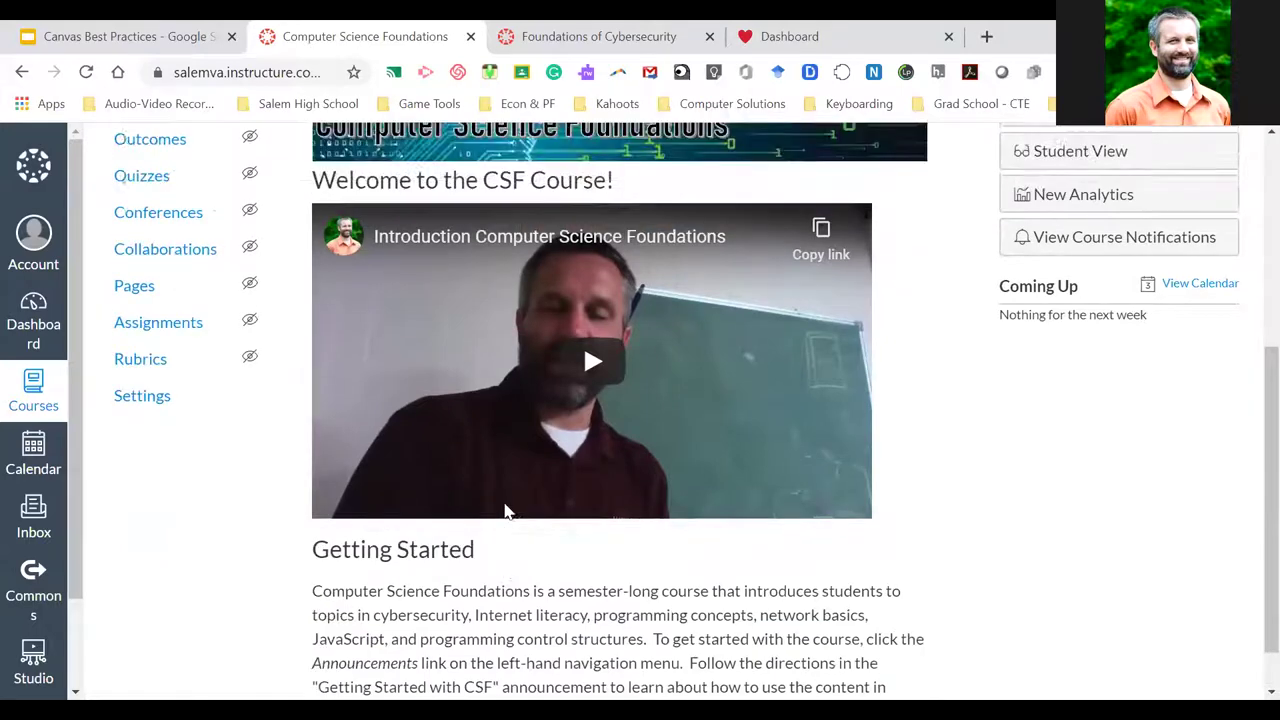
# Go to the CSF course's Pages and show the list of all pages
pyautogui.scroll(1, 505, 510)
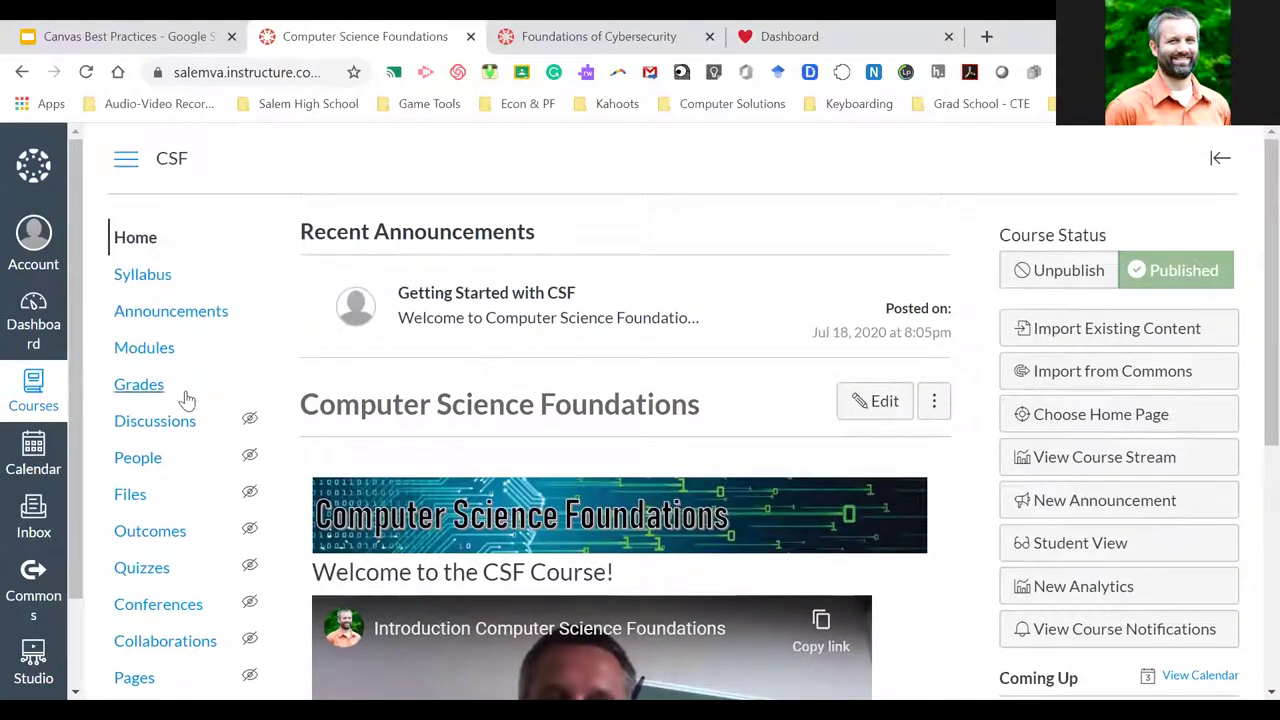
pyautogui.scroll(-3, 186, 398)
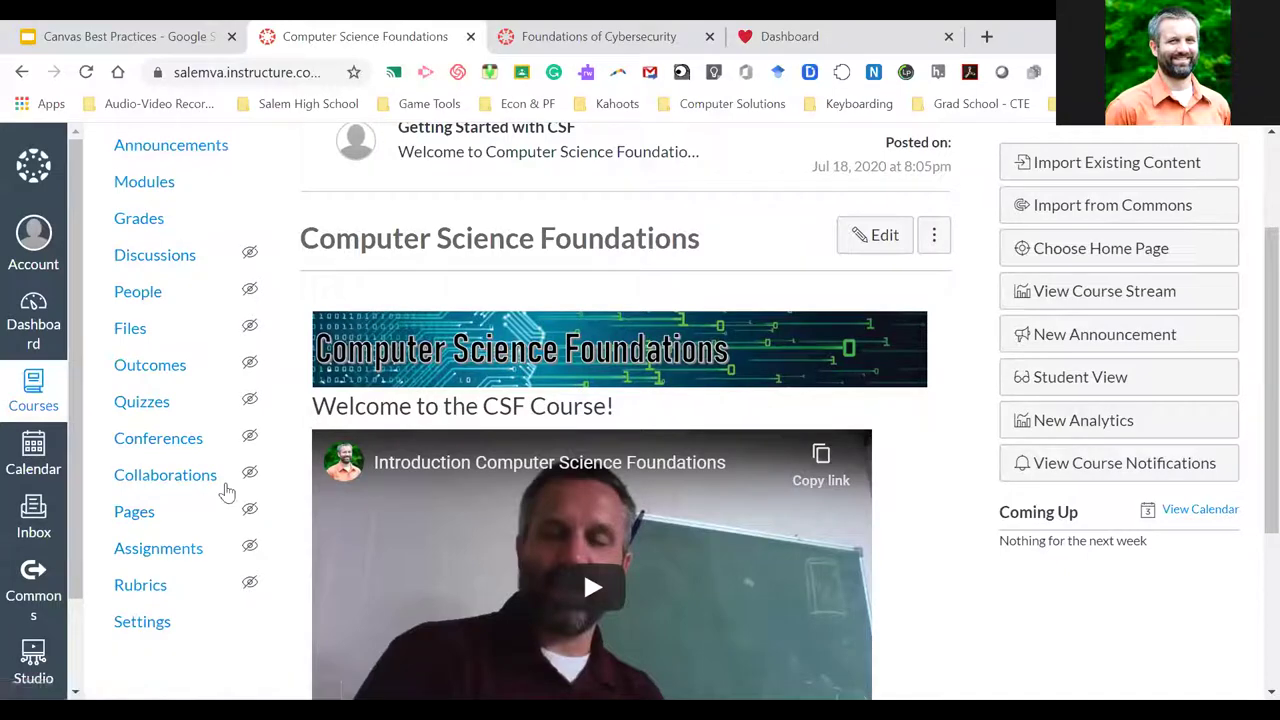
pyautogui.click(136, 516)
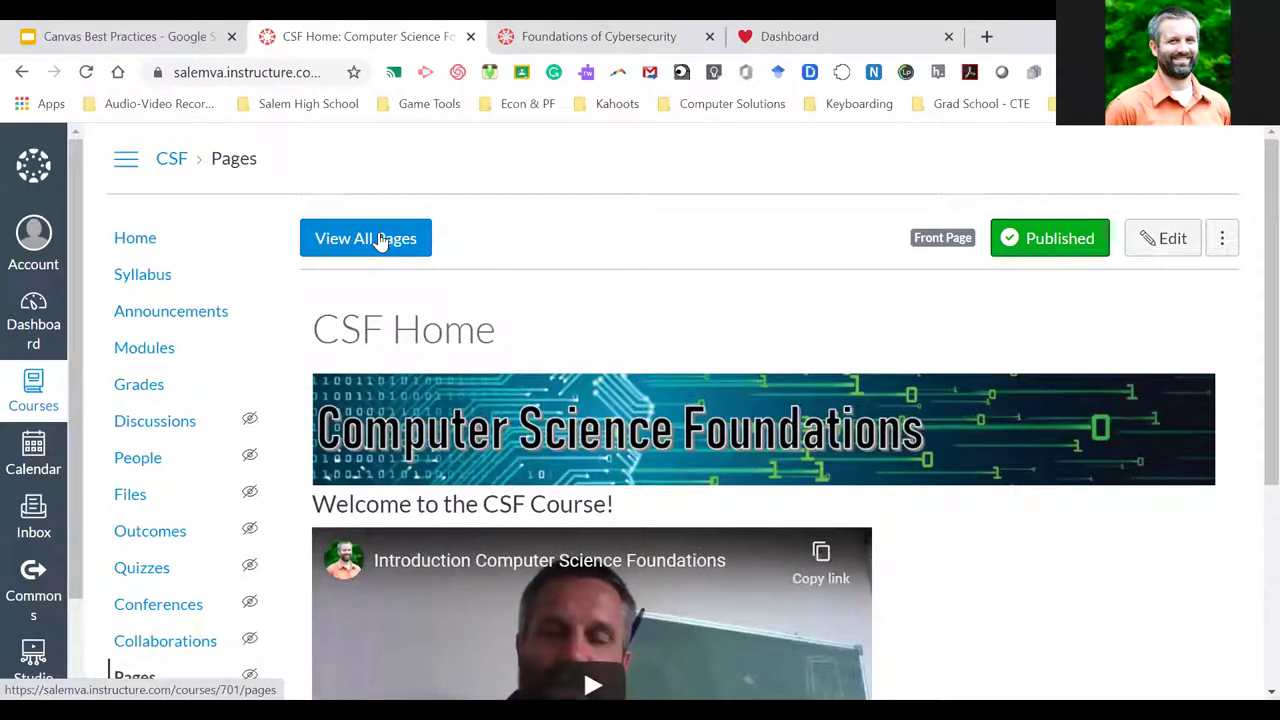
pyautogui.click(380, 240)
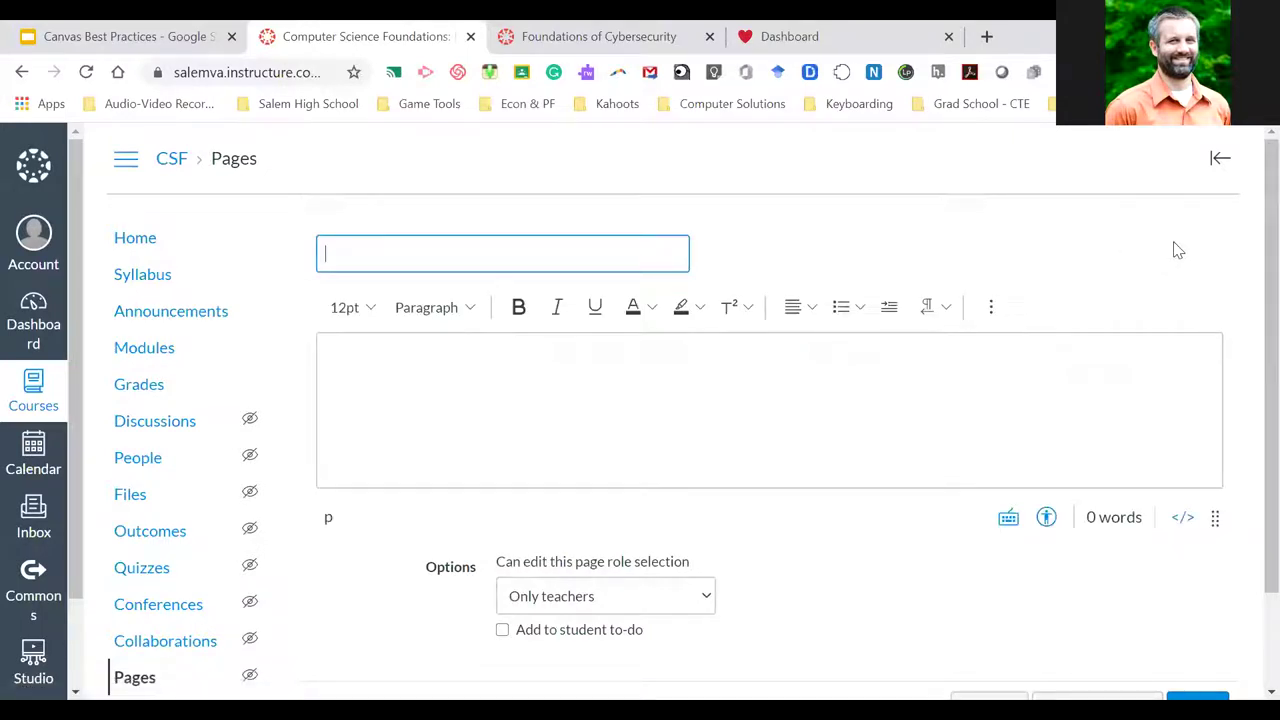
# Title the new page 'Welcome to CSF' with the body text 'Include your information here.'
pyautogui.click(400, 253)
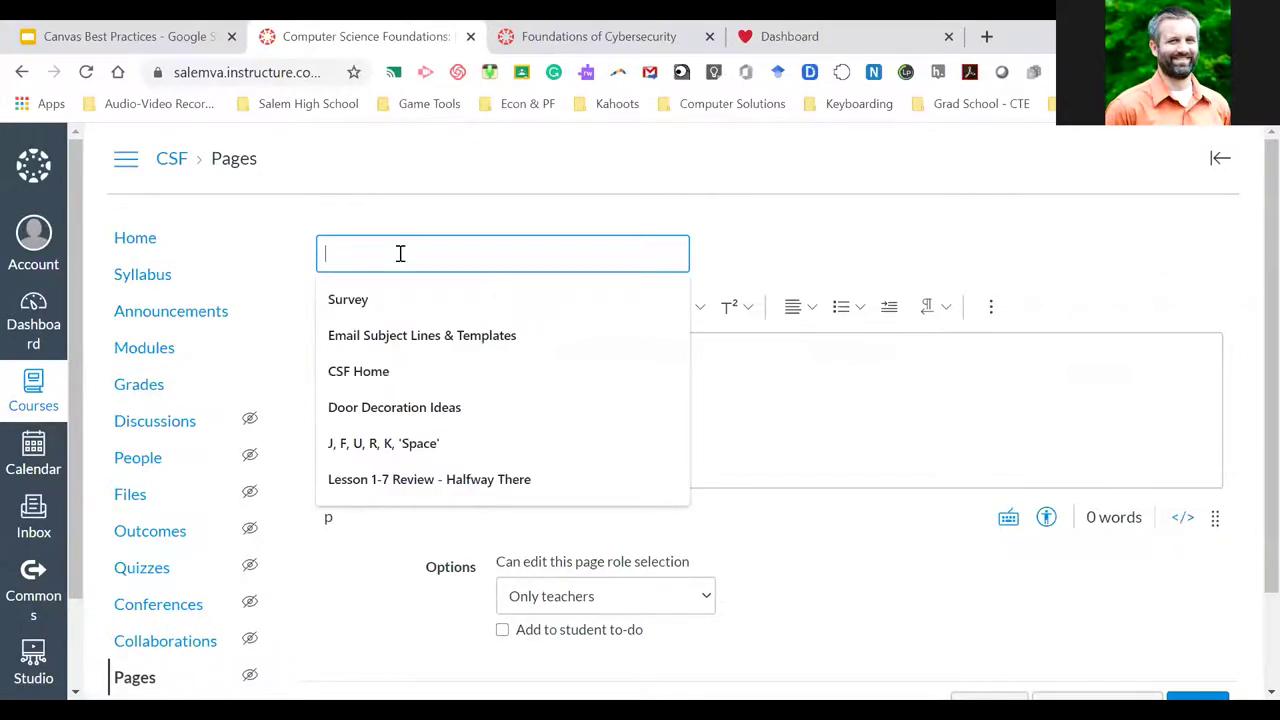
pyautogui.click(789, 270)
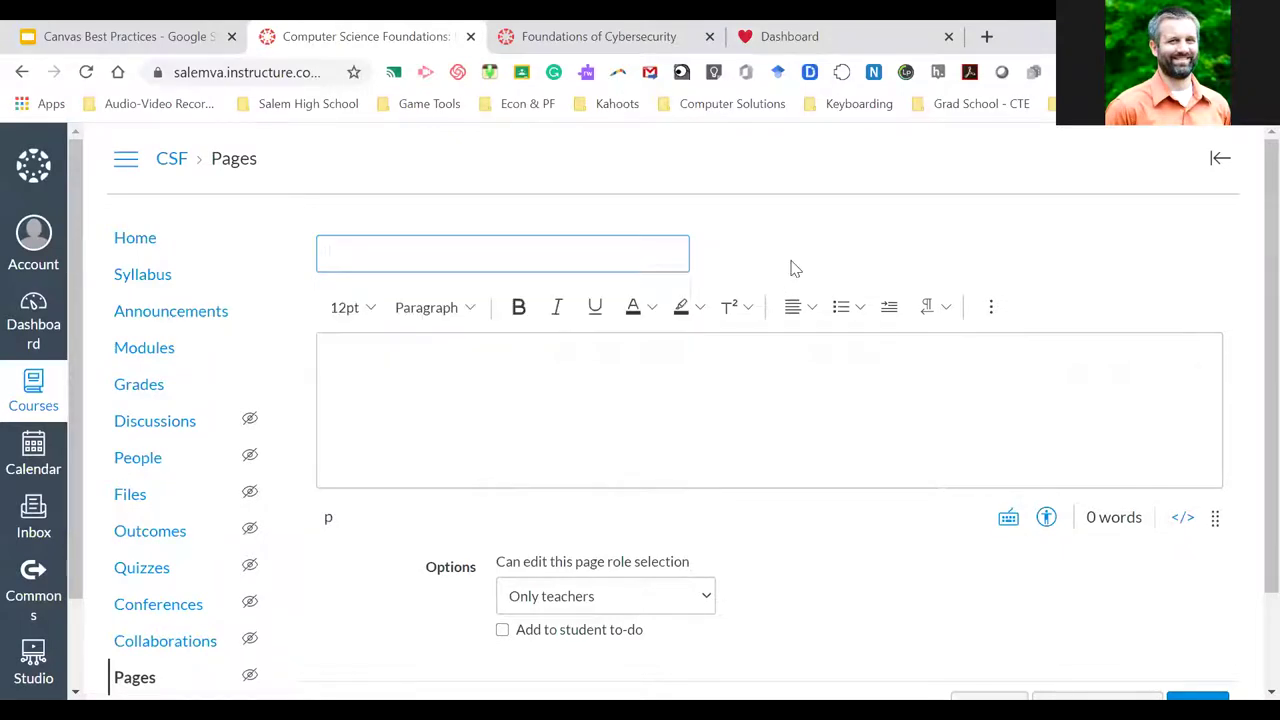
pyautogui.click(410, 251)
pyautogui.write('Wel')
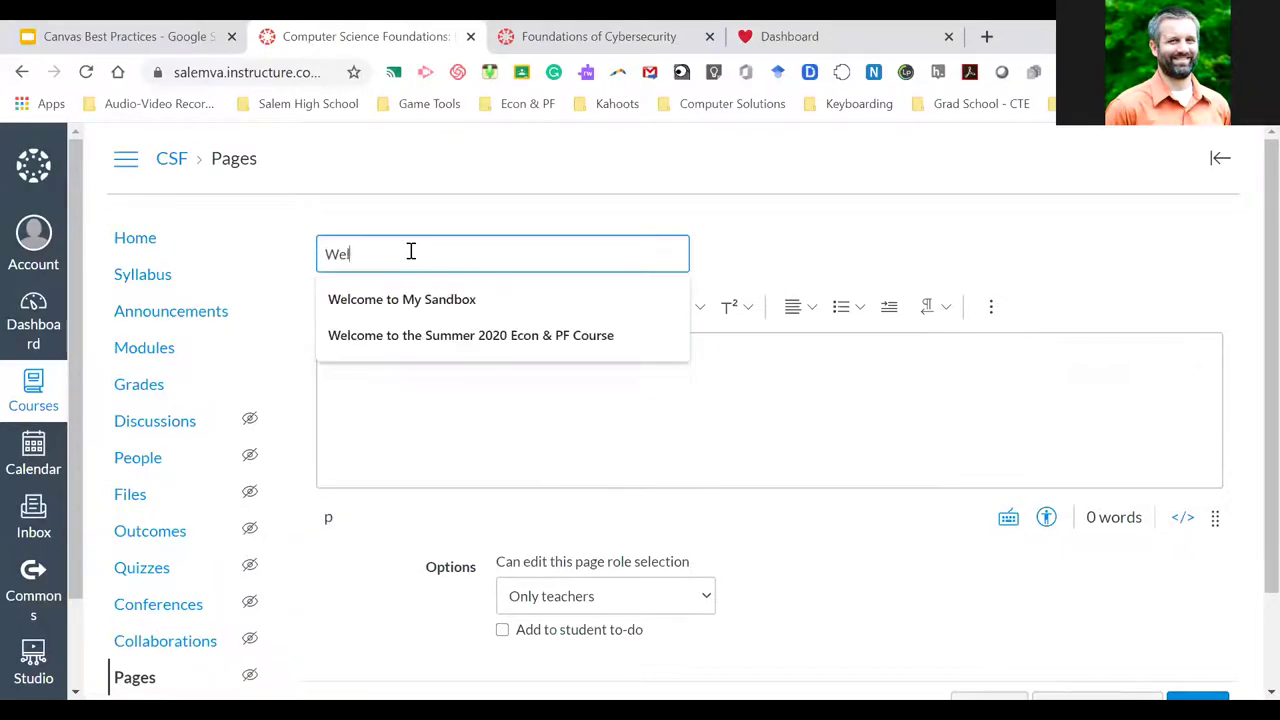
pyautogui.write('come to CSF')
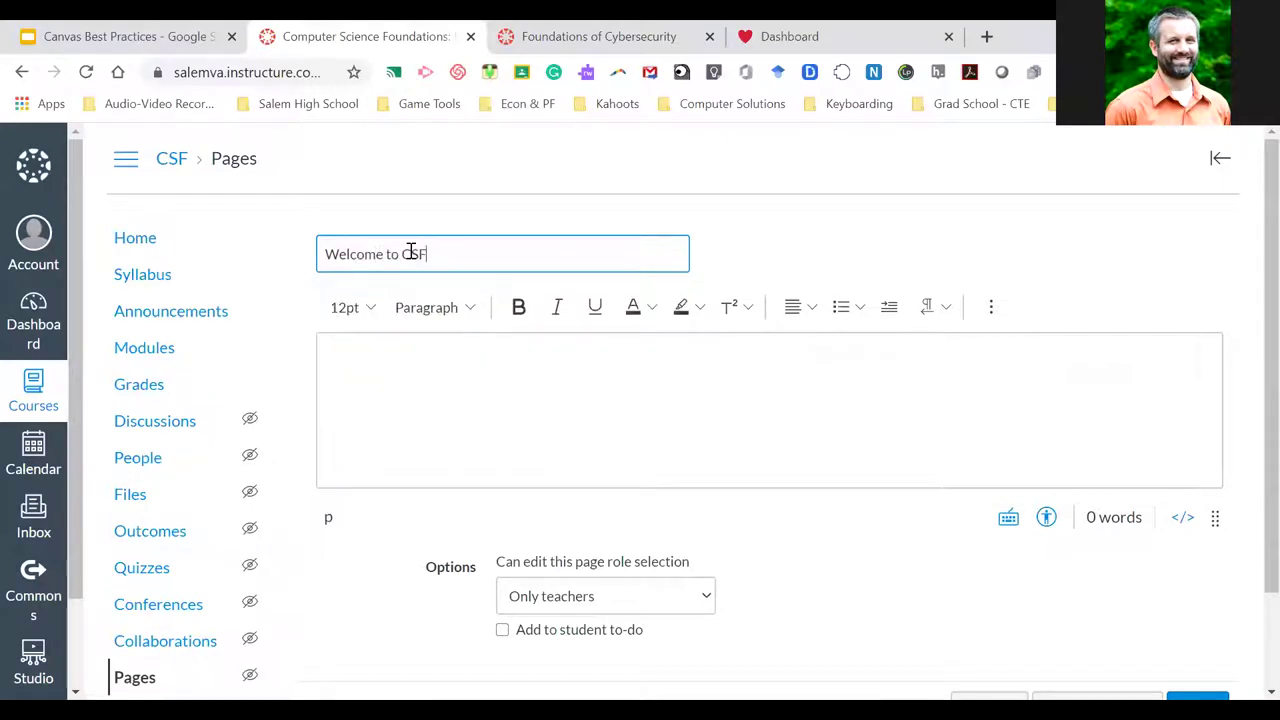
pyautogui.click(432, 365)
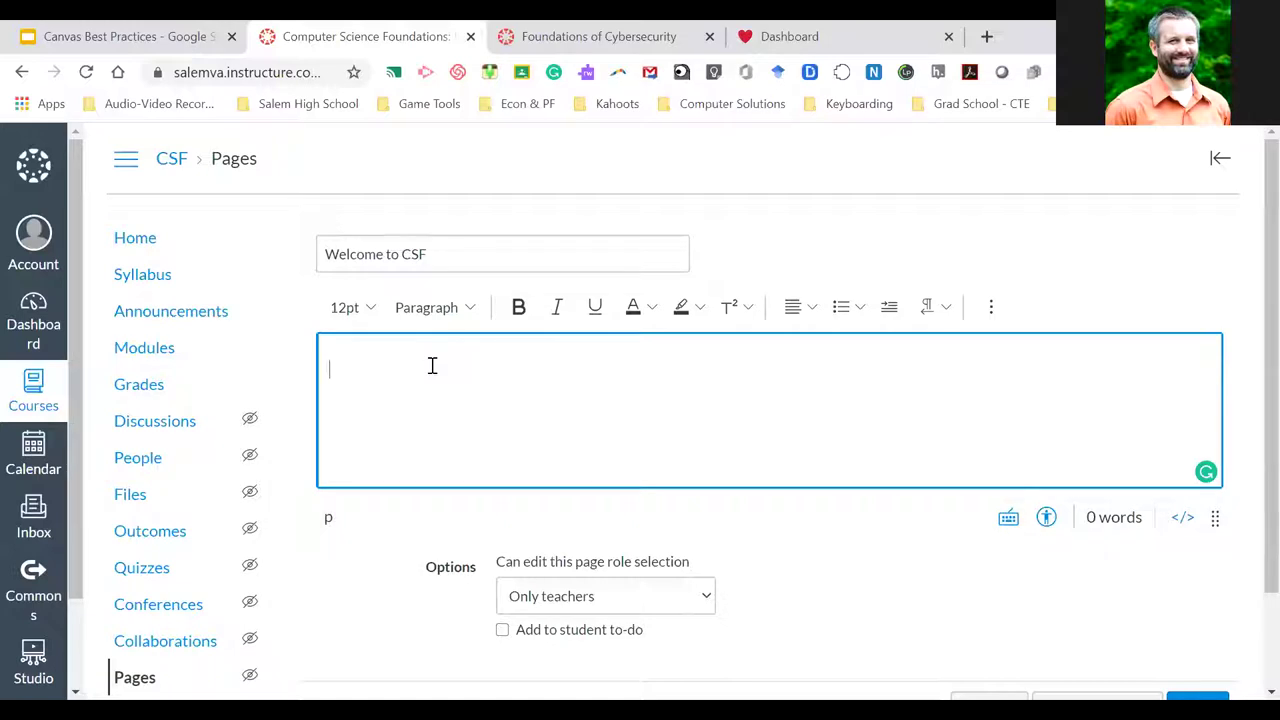
pyautogui.write('Include y')
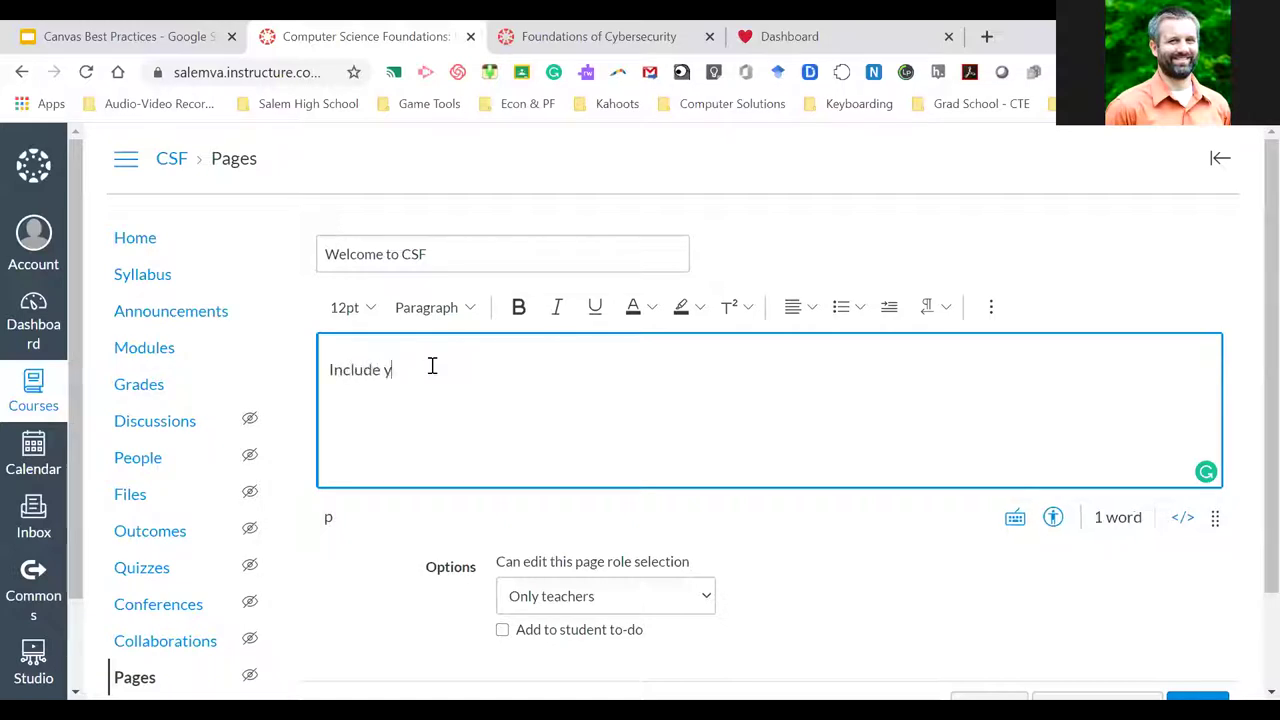
pyautogui.write('our information here')
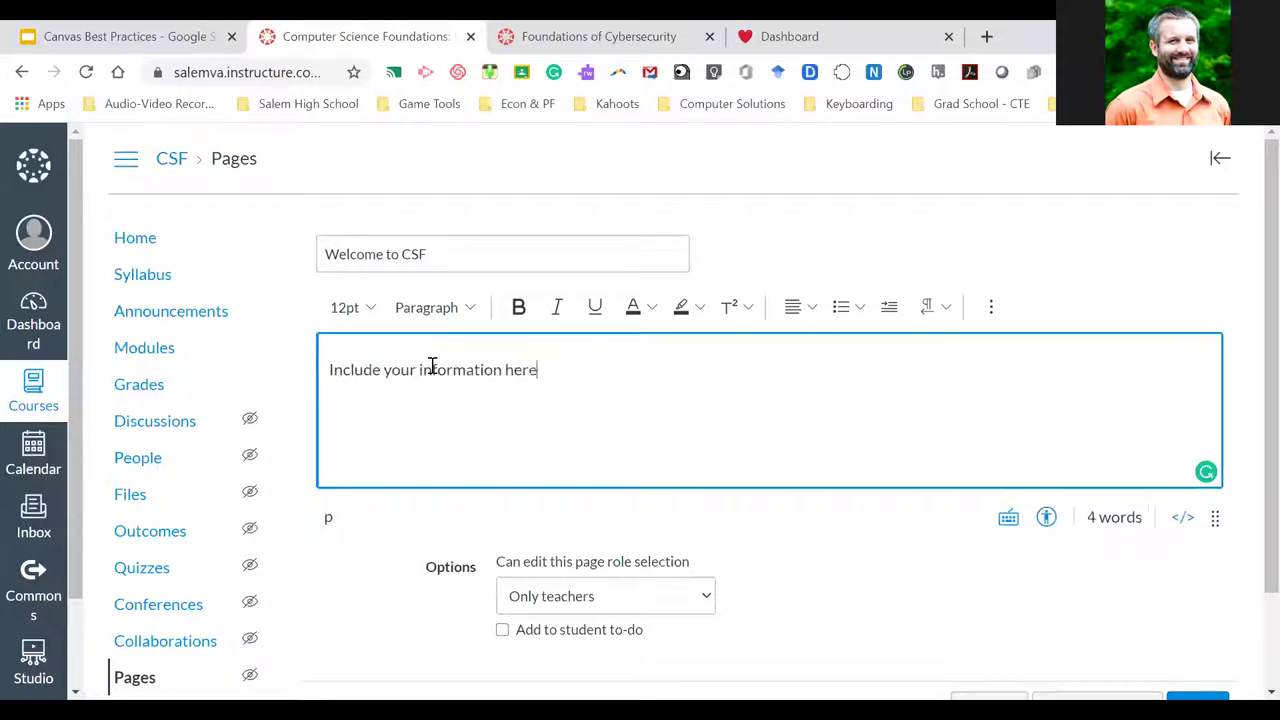
pyautogui.write('.')
pyautogui.press('Return')
# Look through the editor's extra link, image and media insertion options
pyautogui.click(1004, 311)
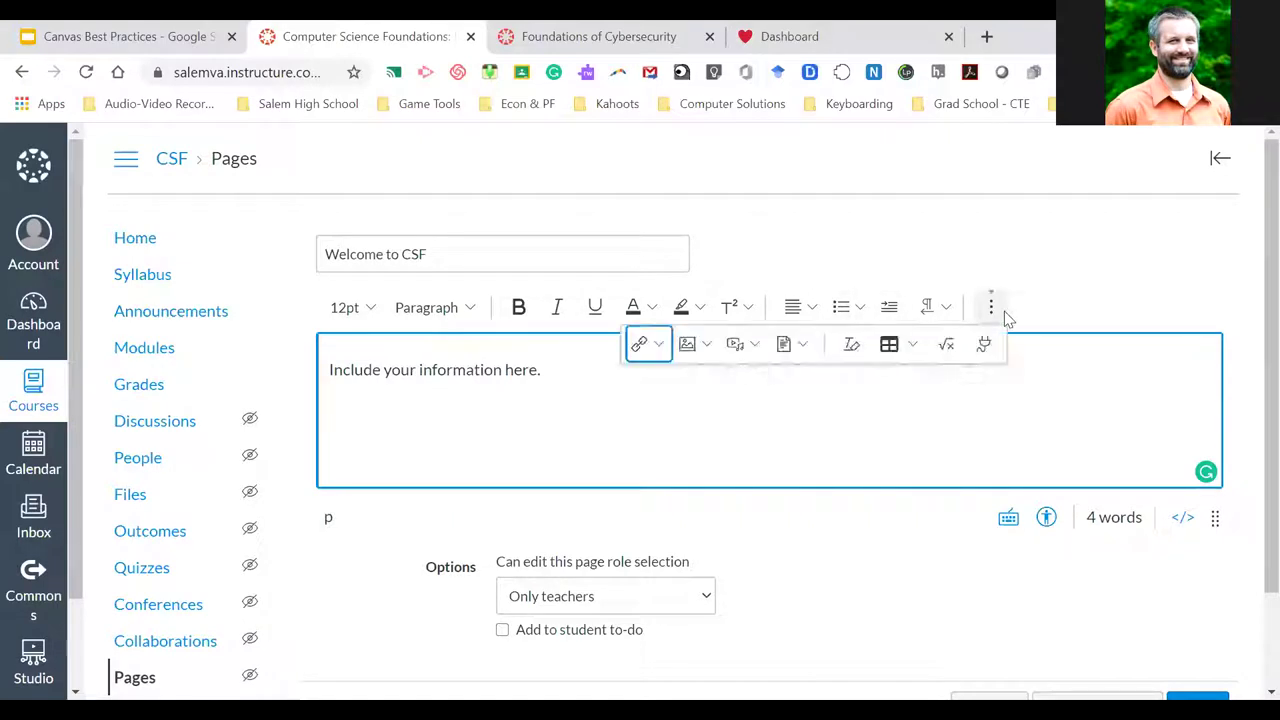
pyautogui.click(661, 346)
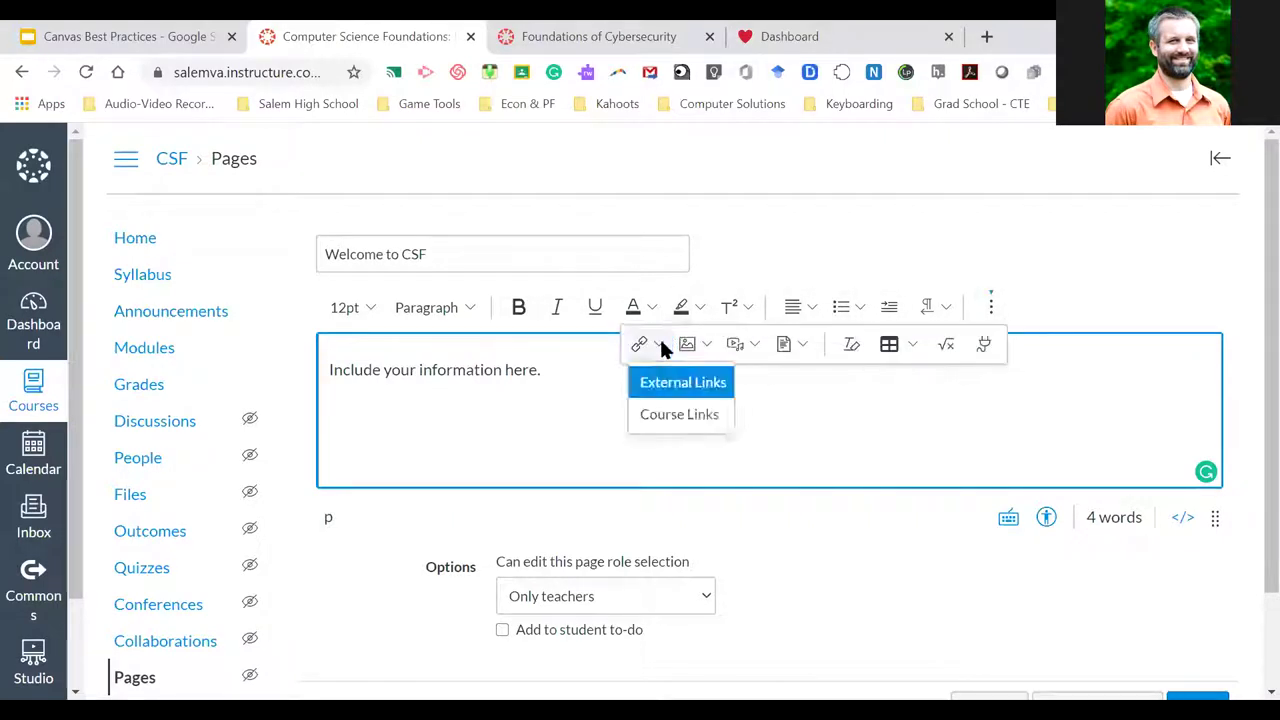
pyautogui.click(707, 345)
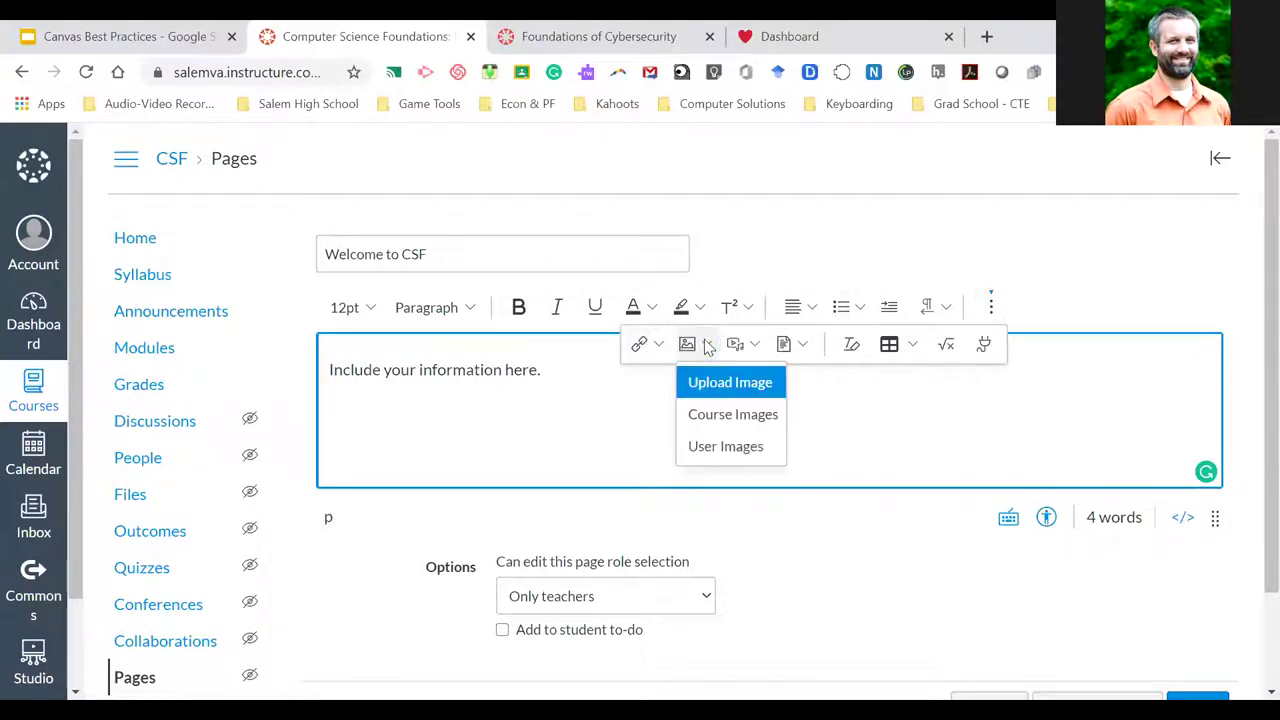
pyautogui.click(755, 344)
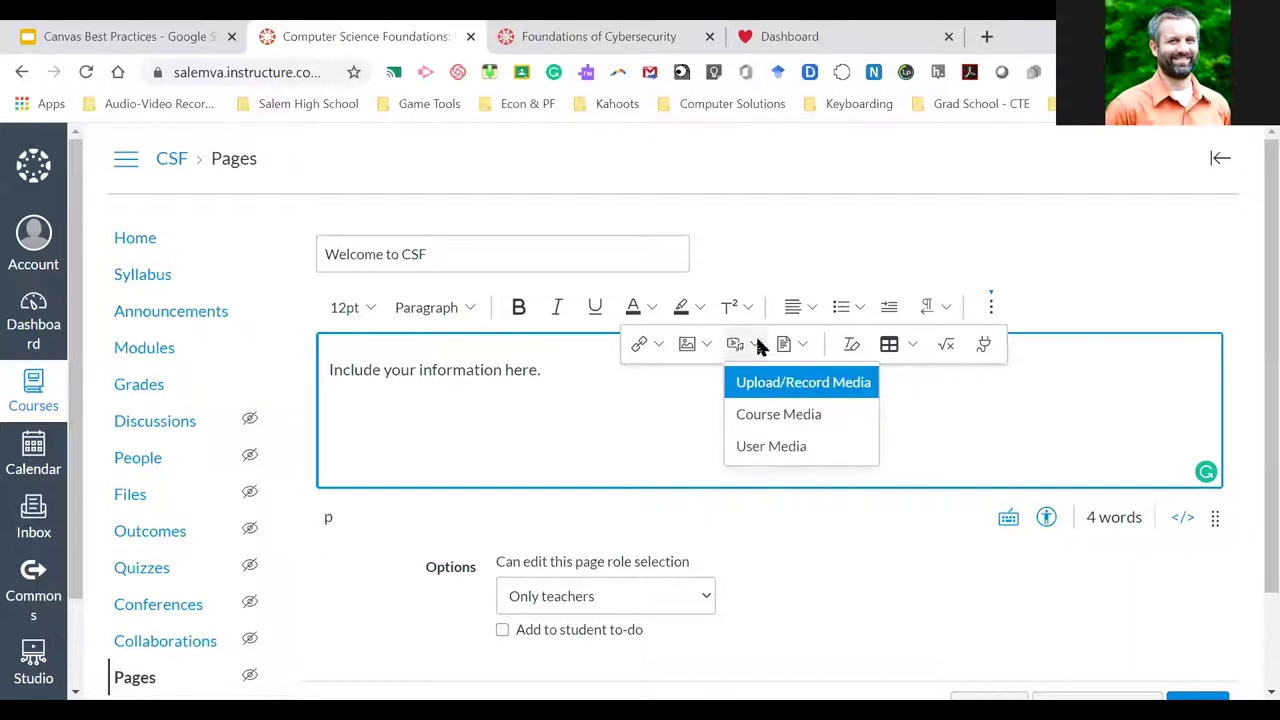
pyautogui.click(1095, 308)
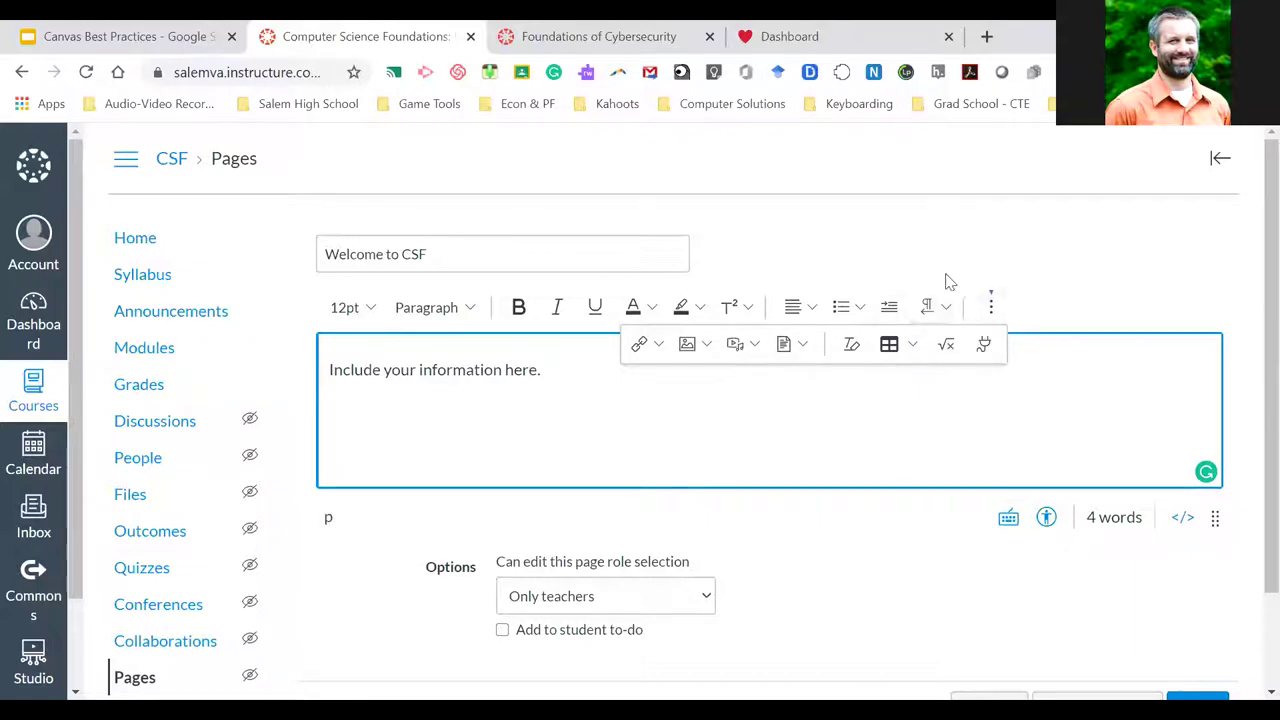
pyautogui.click(1048, 310)
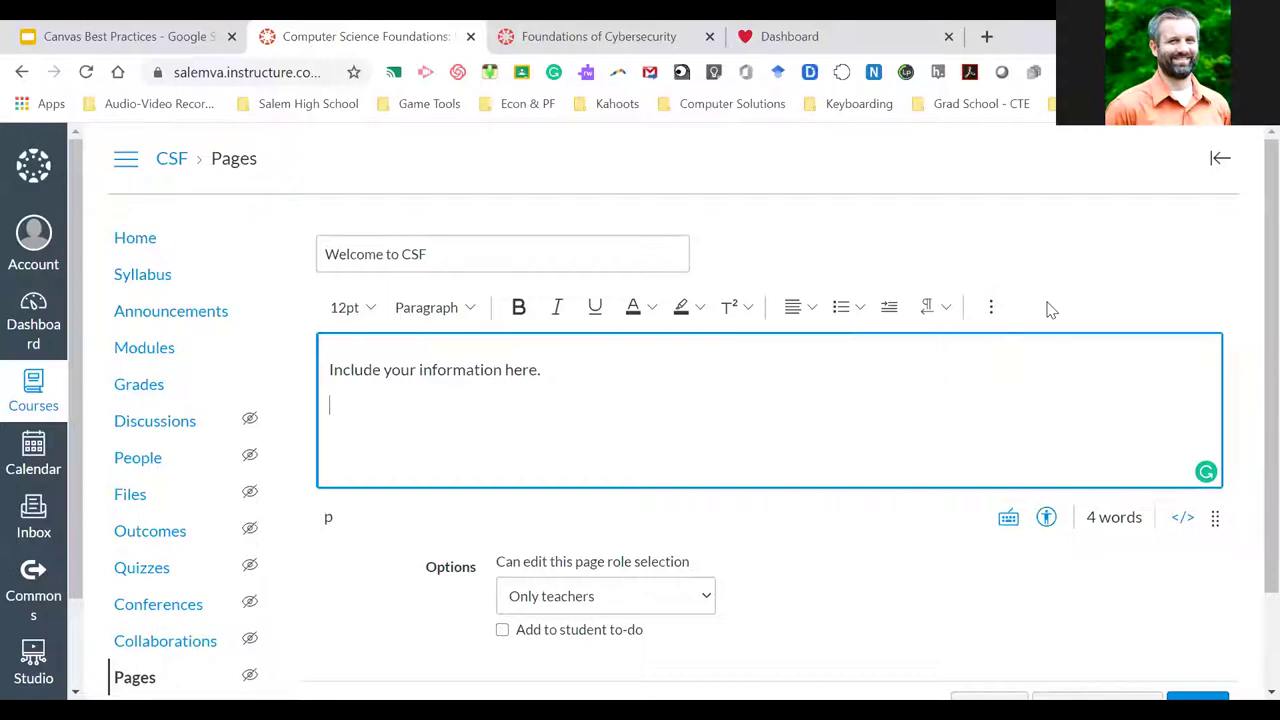
# Check the HTML source view, then save and publish the Welcome to CSF page
pyautogui.click(1184, 518)
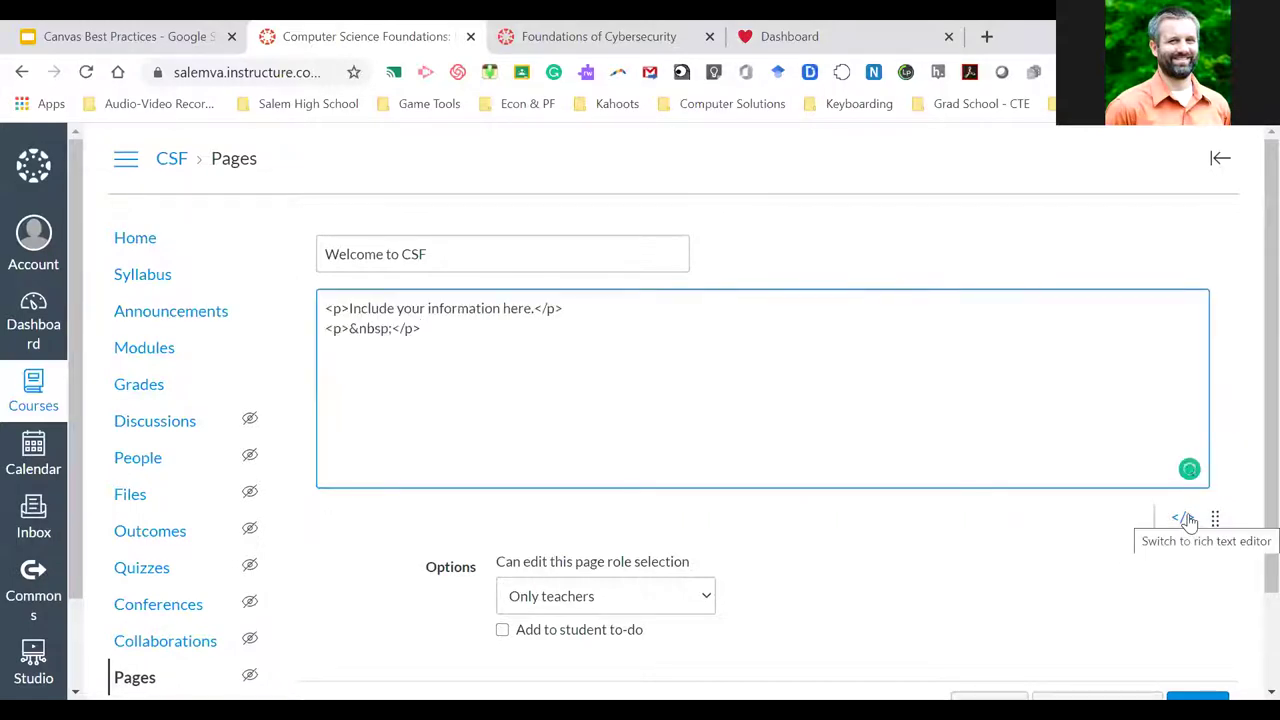
pyautogui.click(1186, 519)
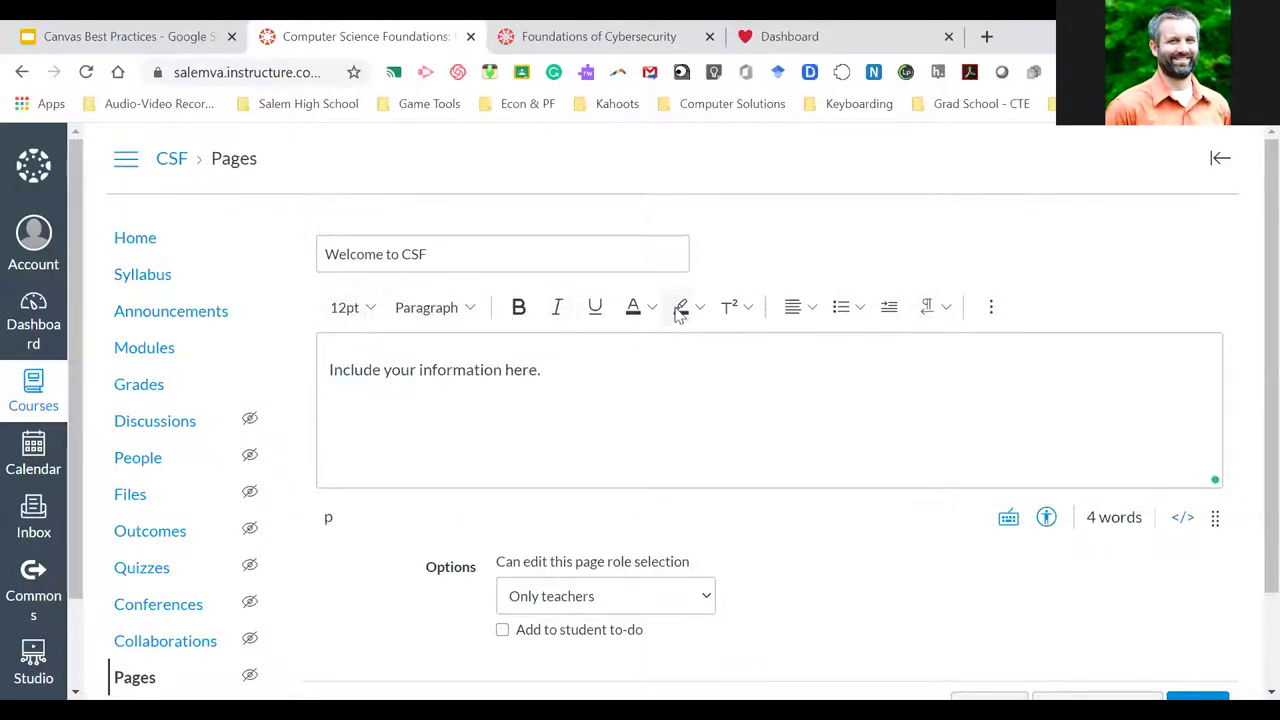
pyautogui.scroll(-1, 820, 369)
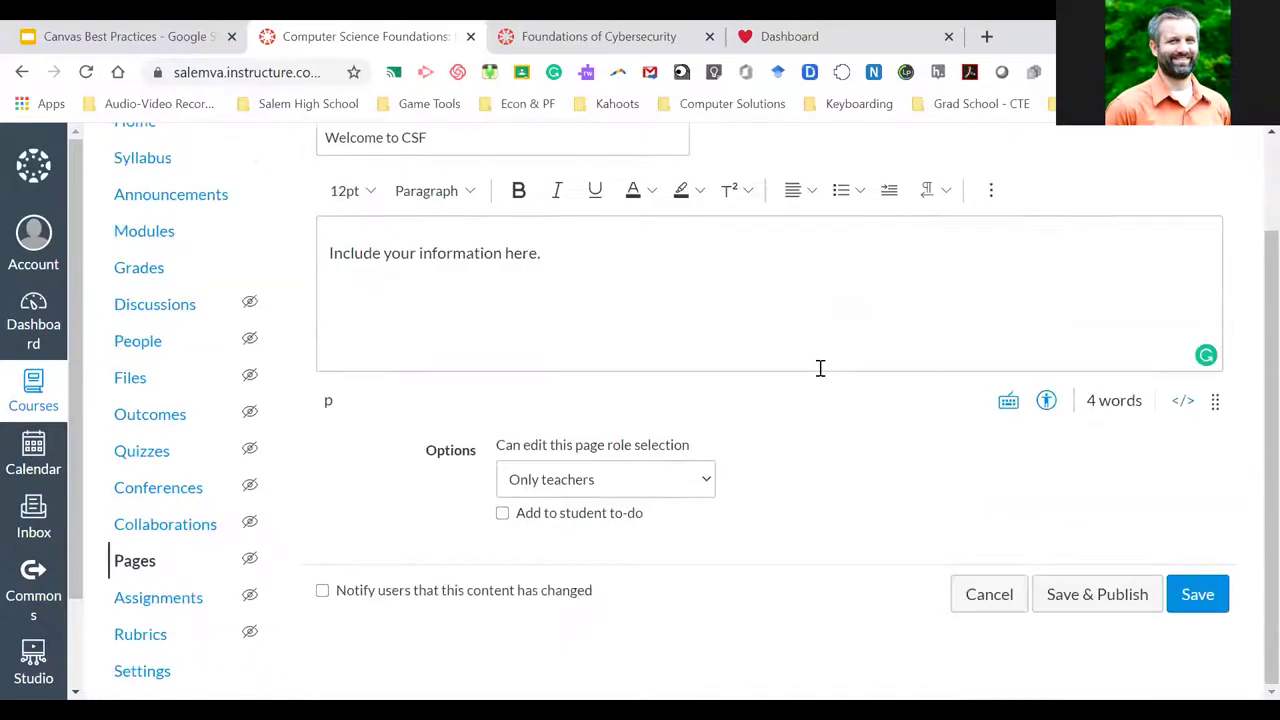
pyautogui.scroll(1, 820, 369)
pyautogui.scroll(-1, 820, 369)
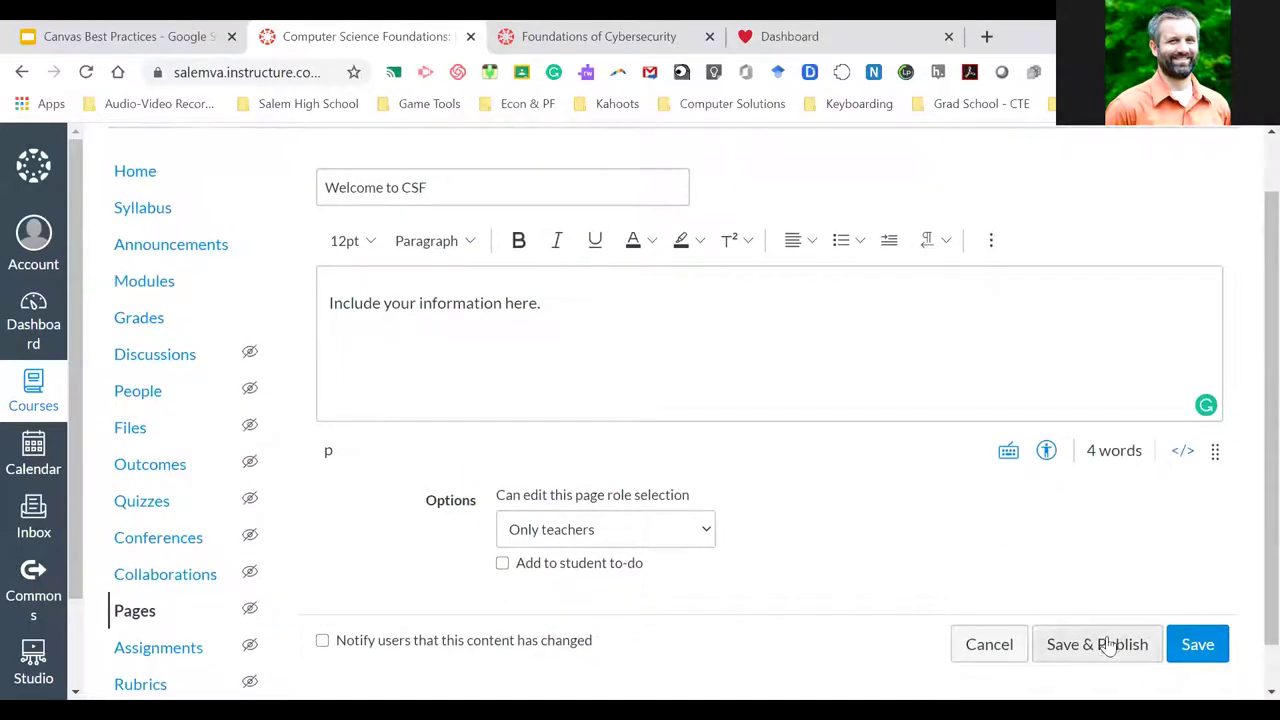
pyautogui.click(1100, 646)
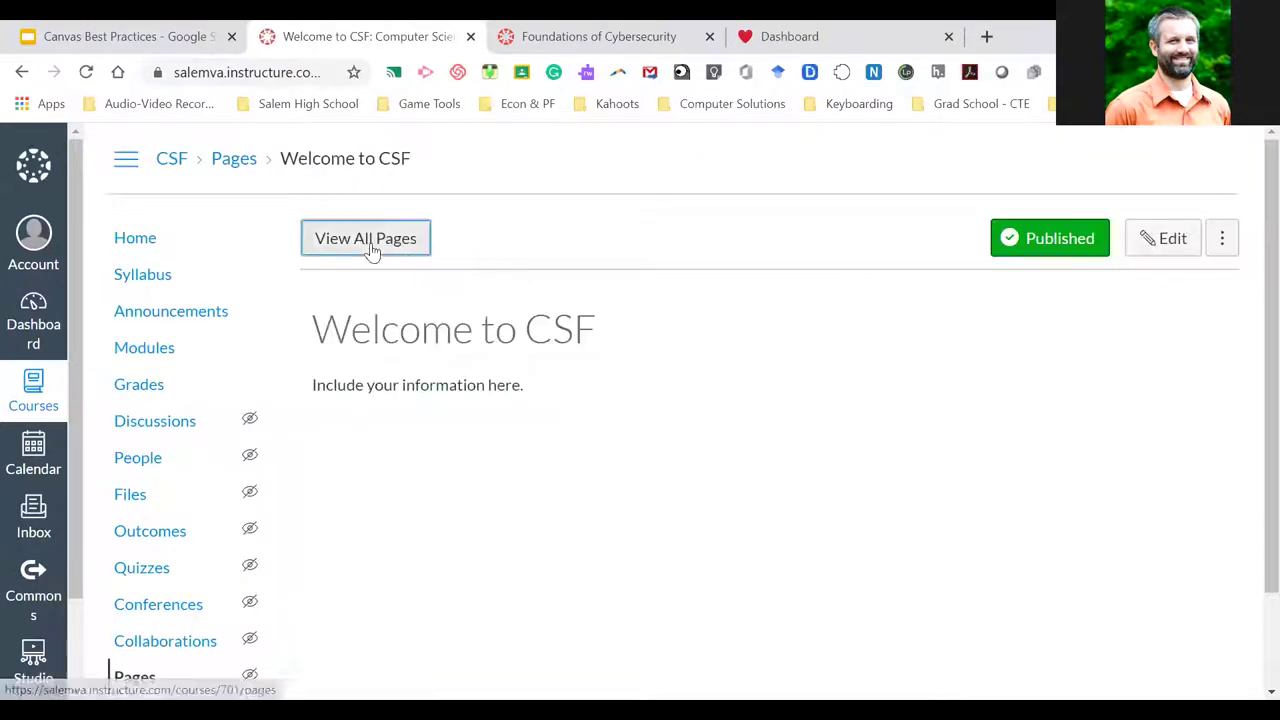
pyautogui.click(366, 242)
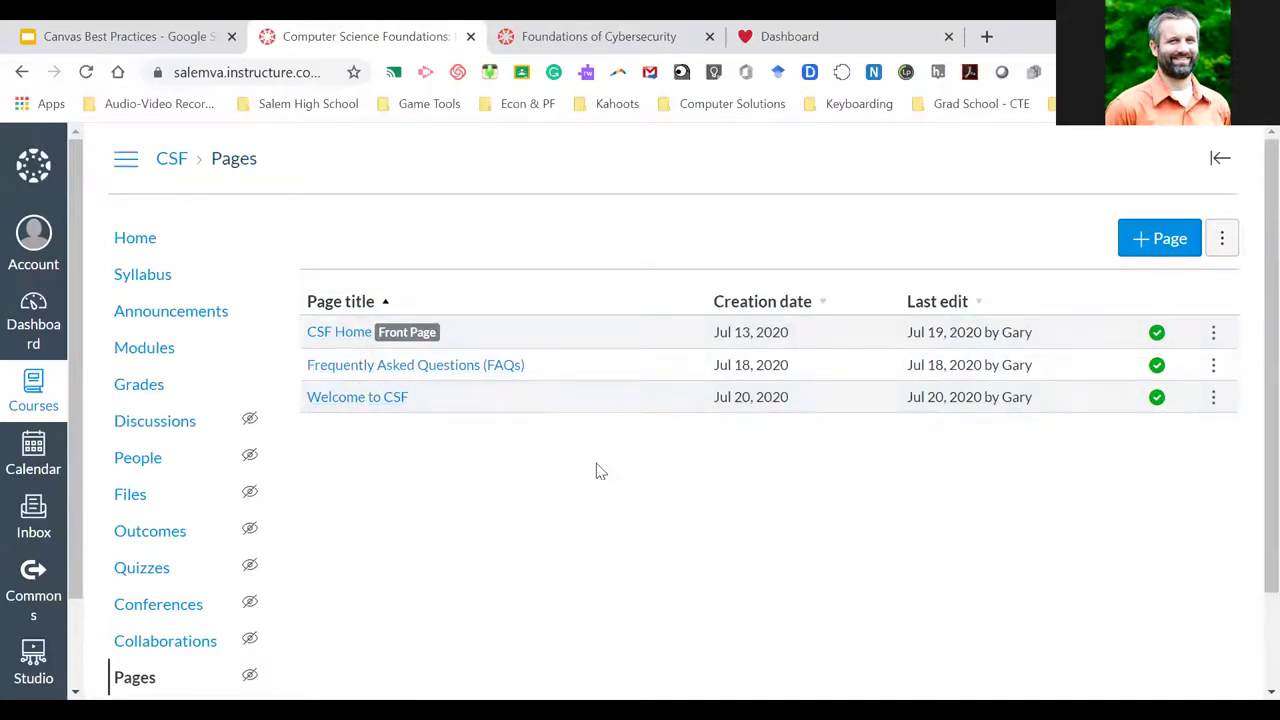
pyautogui.click(143, 249)
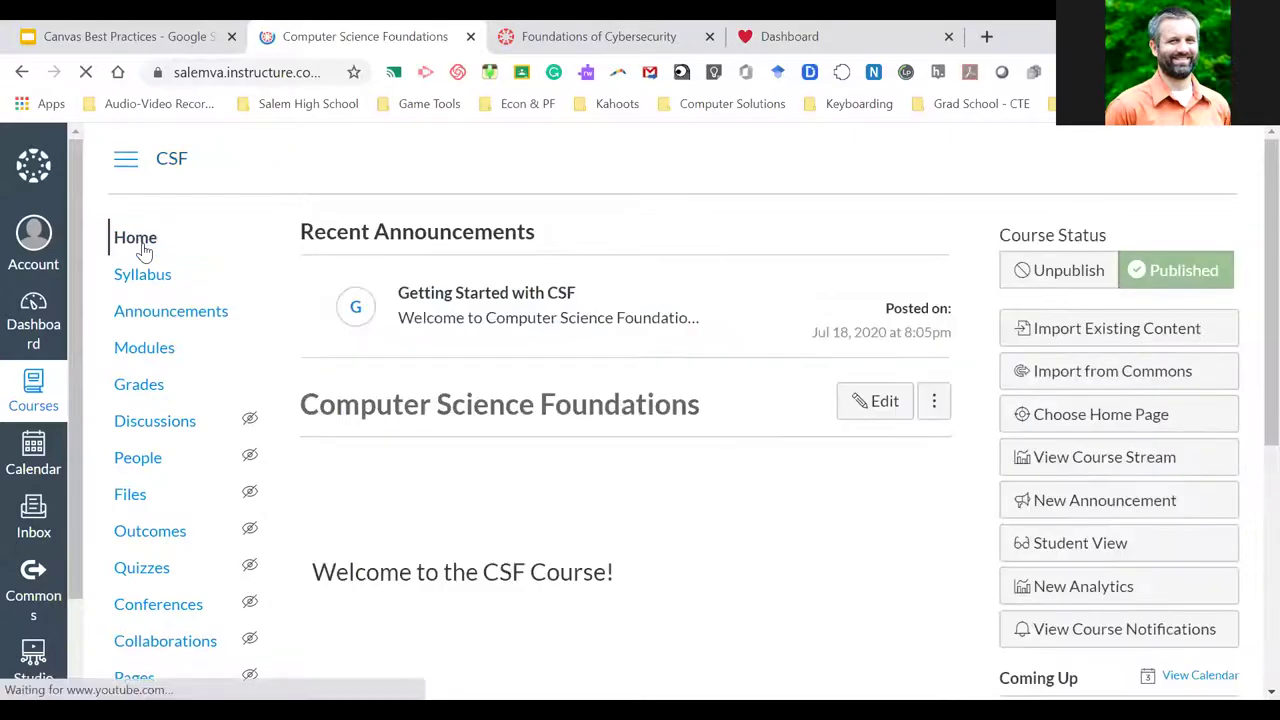
pyautogui.click(1085, 420)
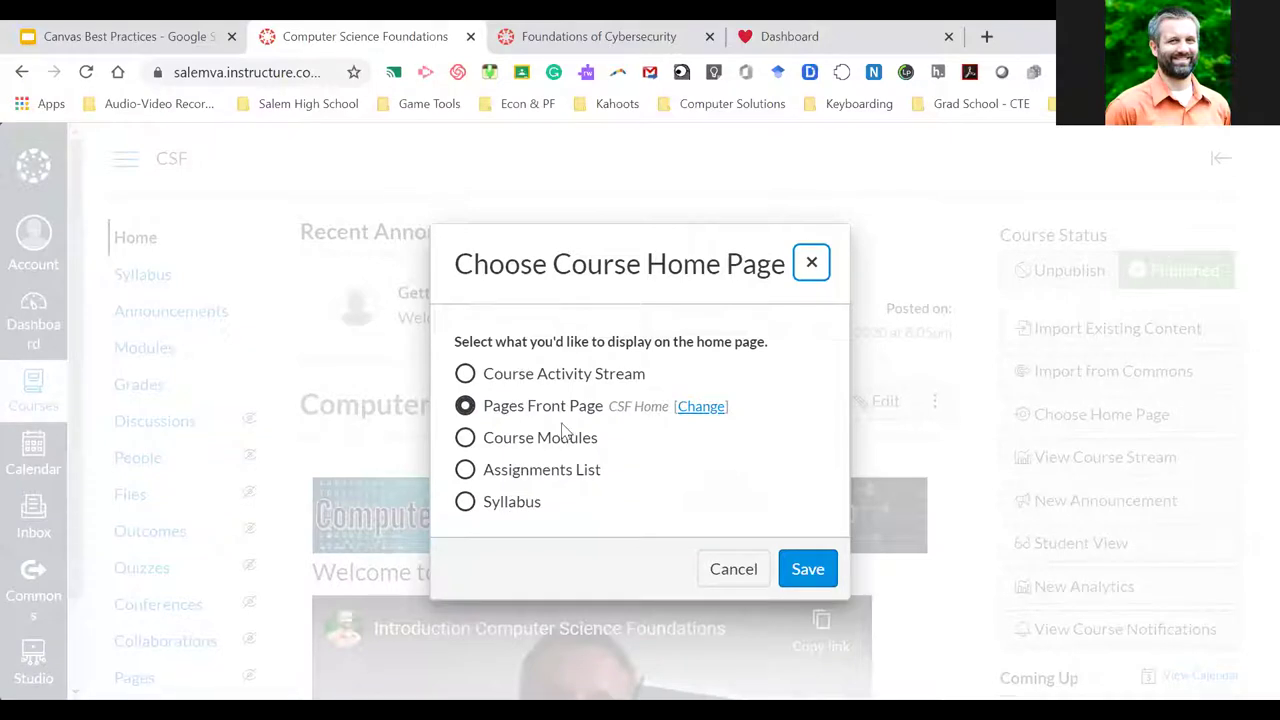
pyautogui.moveTo(484, 406); pyautogui.dragTo(595, 403)
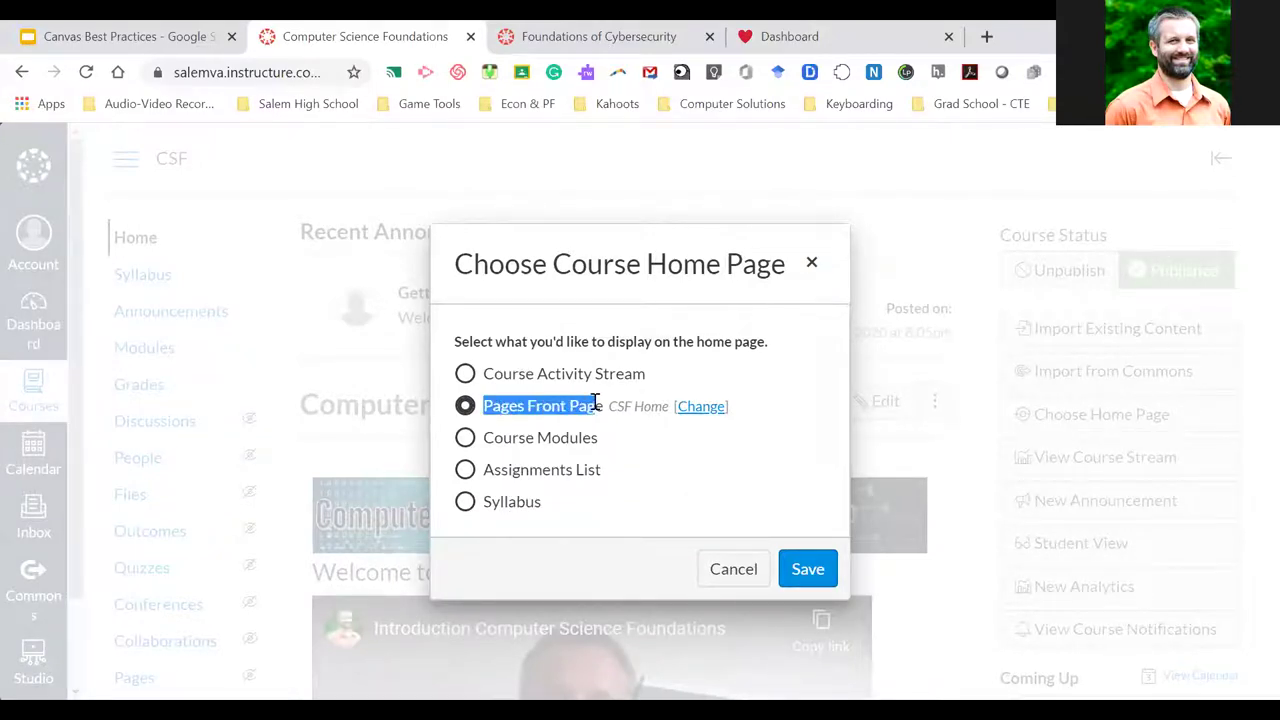
pyautogui.click(601, 405)
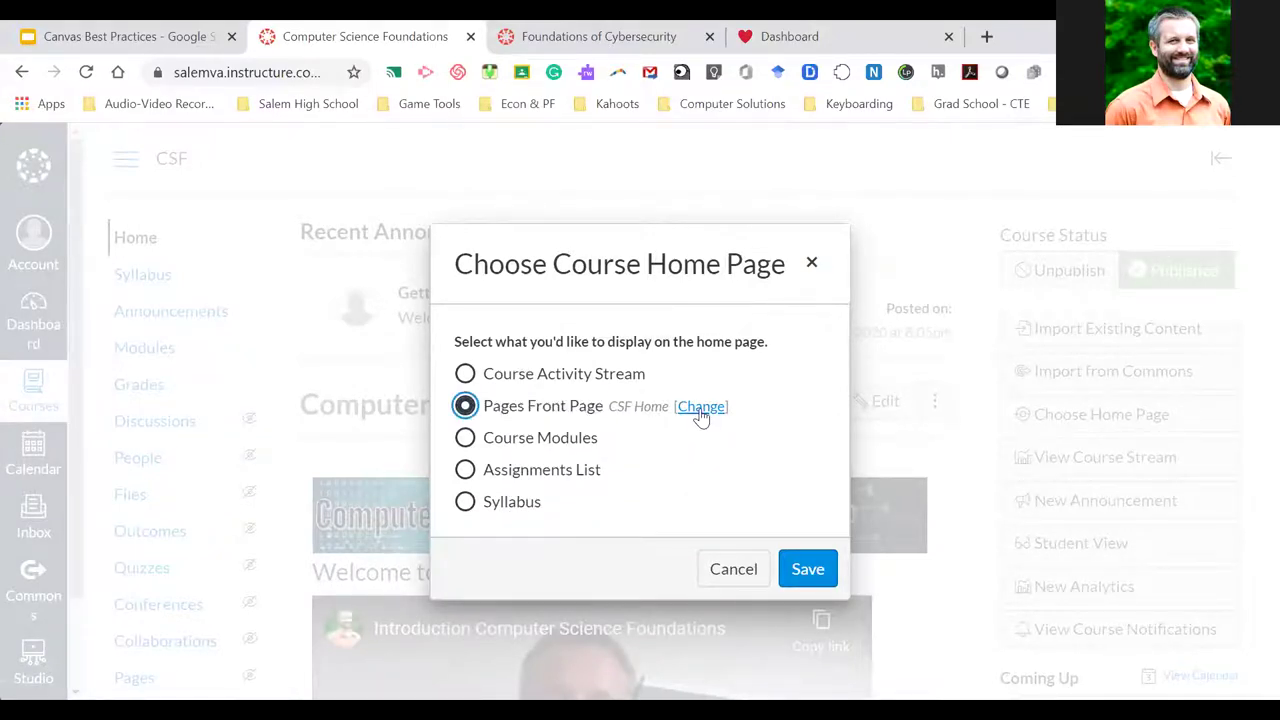
pyautogui.click(700, 412)
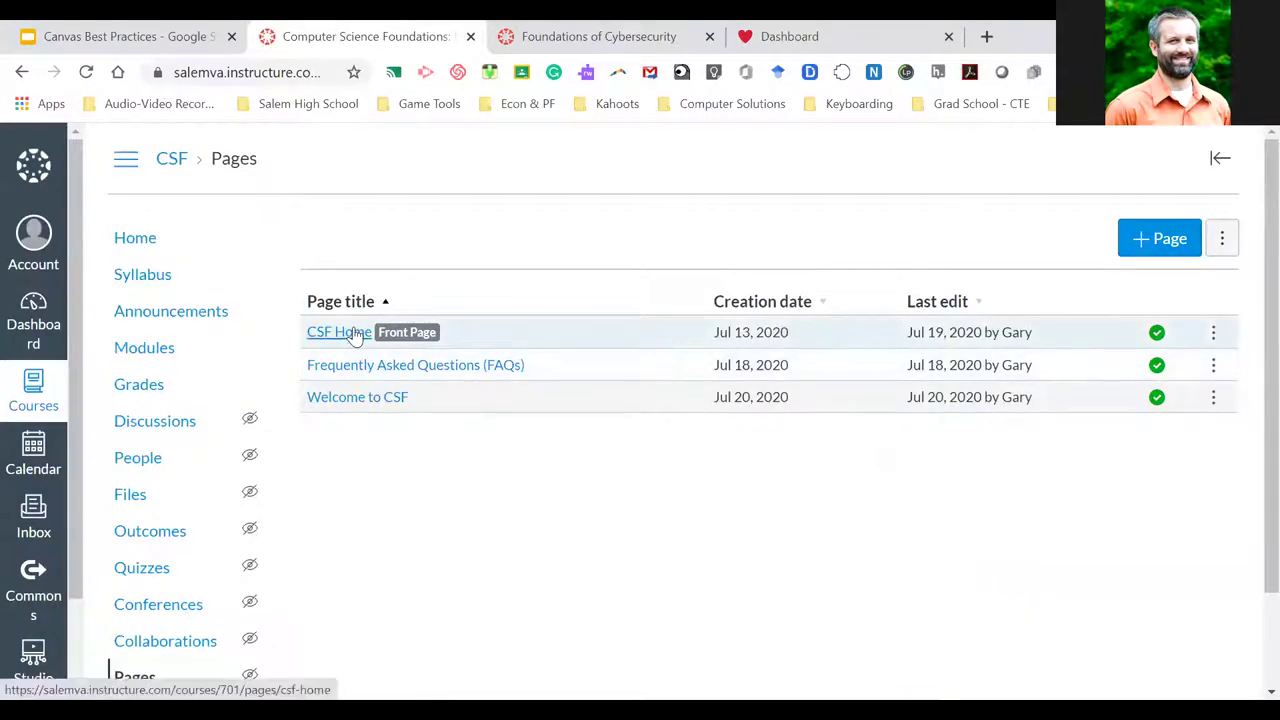
pyautogui.click(350, 399)
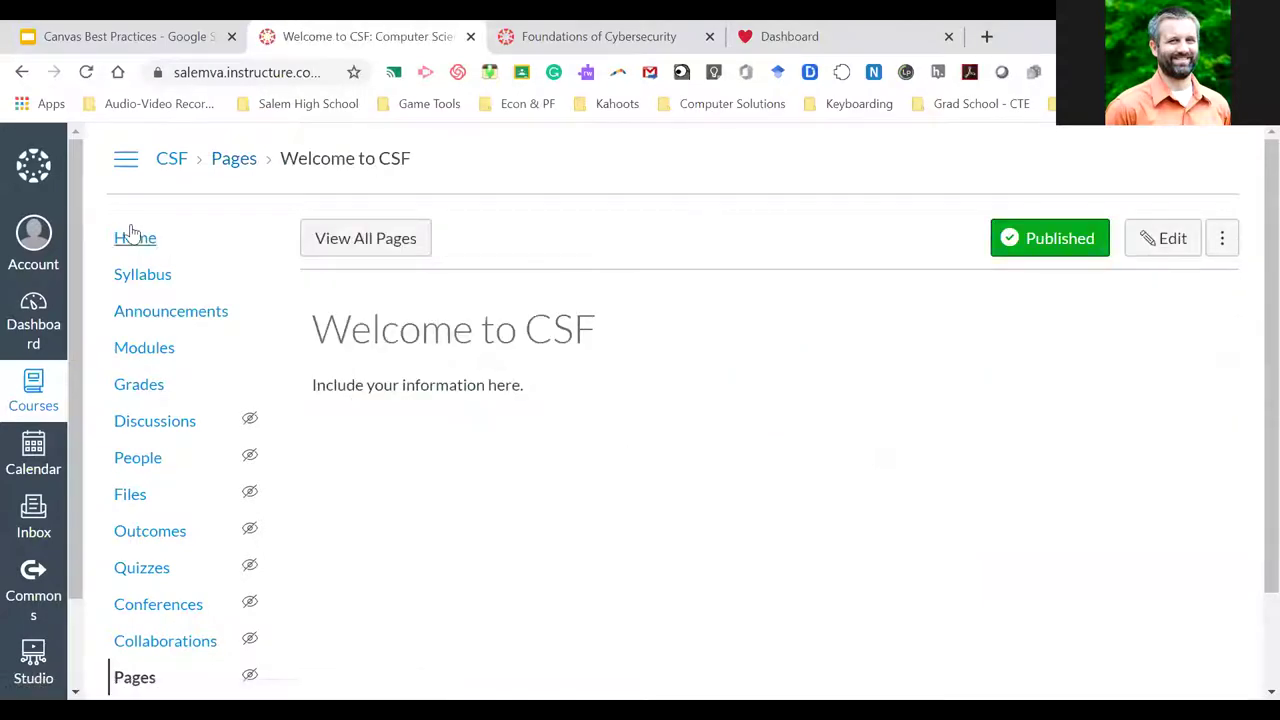
pyautogui.click(135, 238)
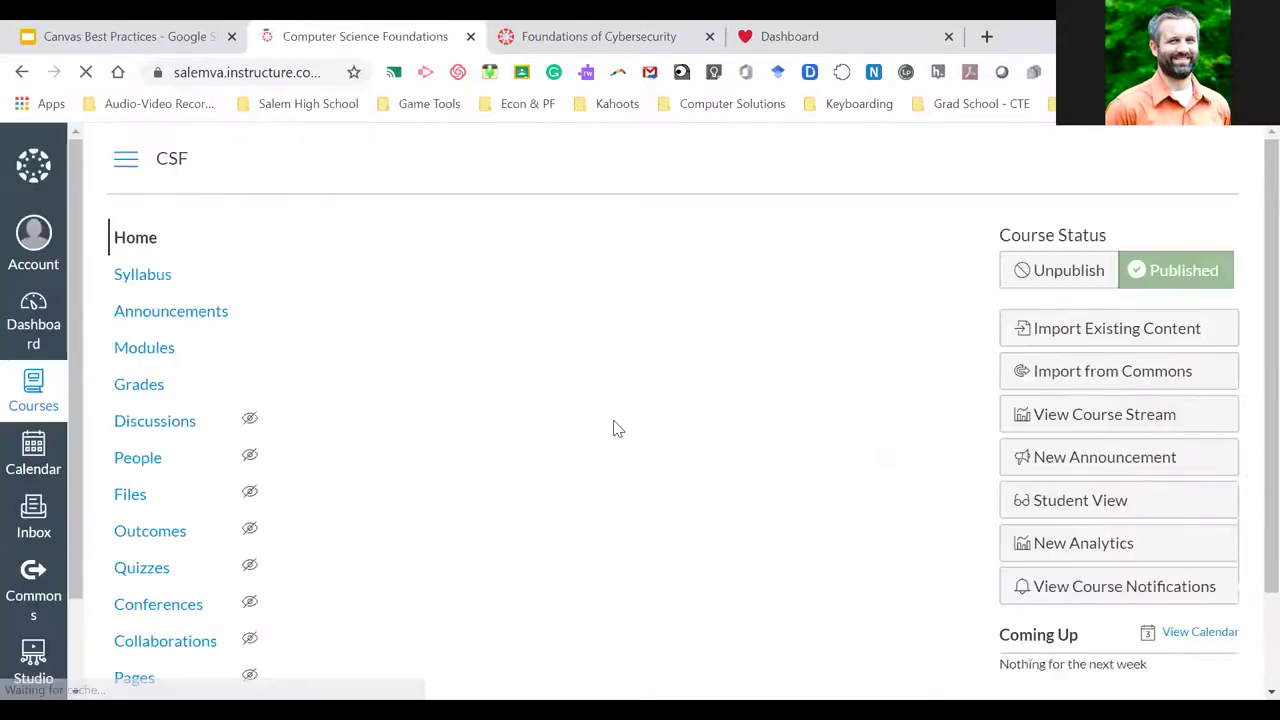
pyautogui.scroll(-3, 551, 460)
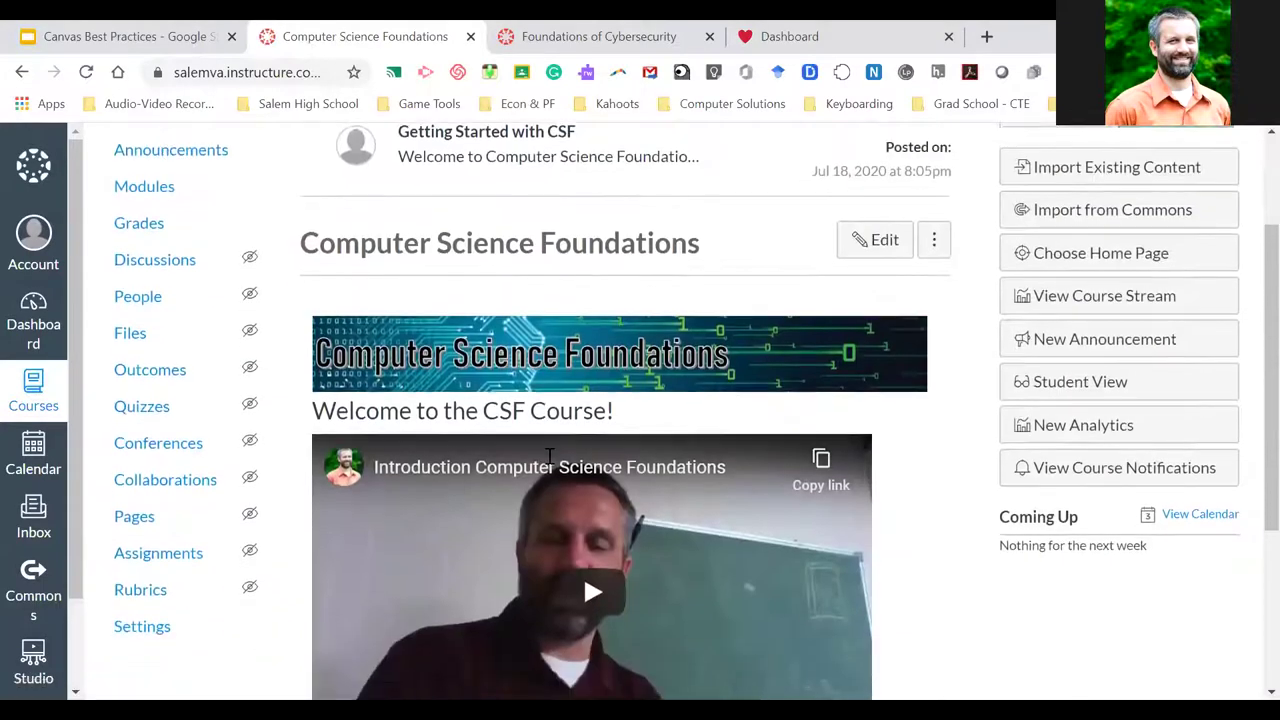
pyautogui.scroll(3, 549, 456)
pyautogui.click(1088, 418)
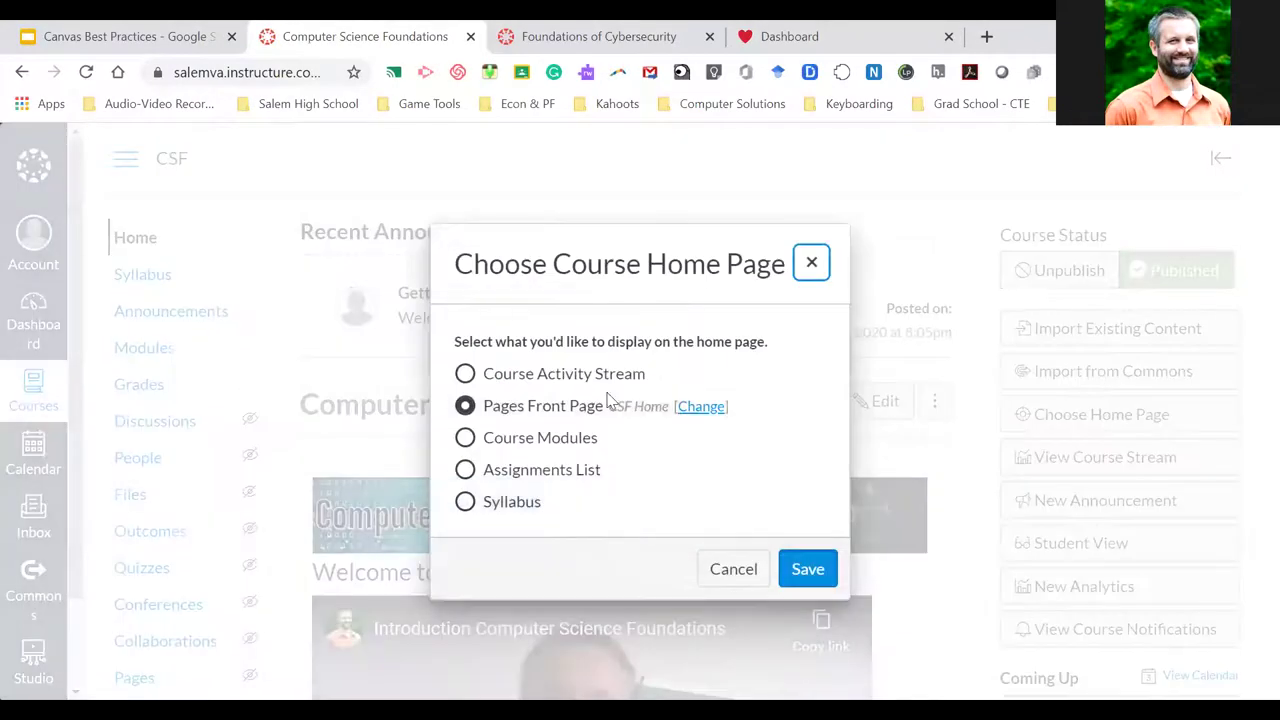
pyautogui.click(712, 406)
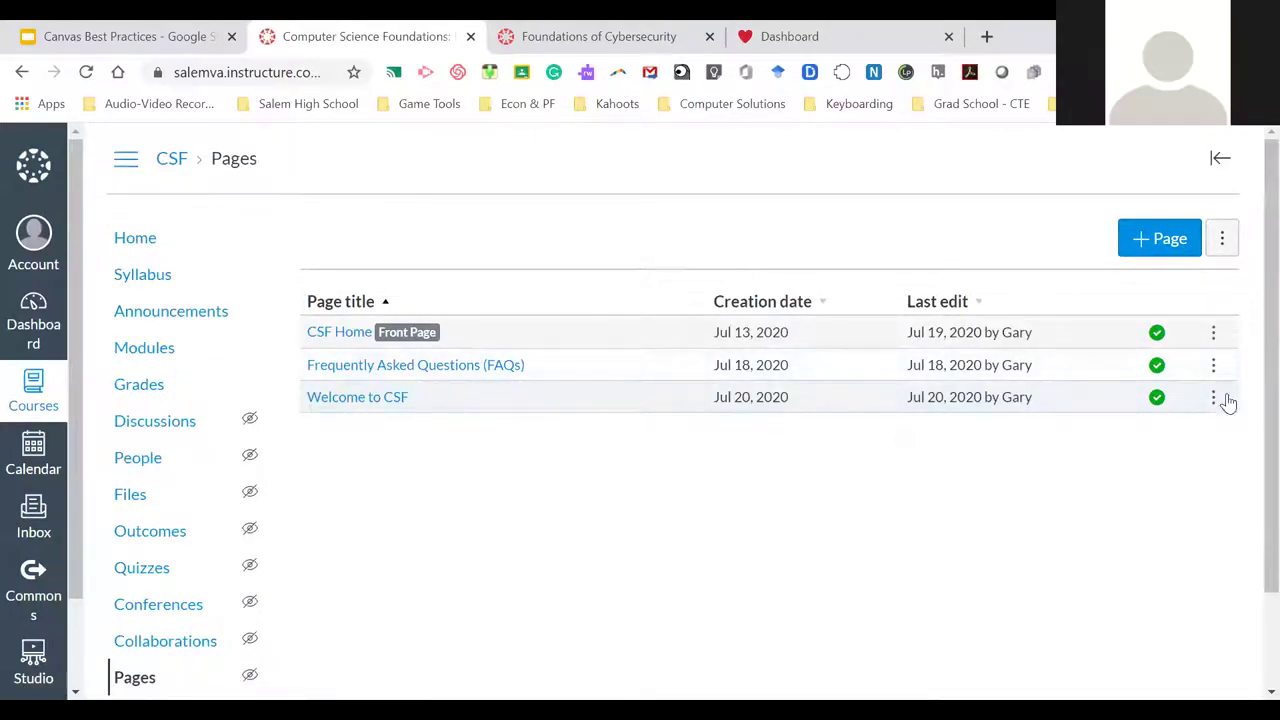
# Make Welcome to CSF the course front page and check the resulting home page
pyautogui.click(1213, 397)
pyautogui.click(1158, 518)
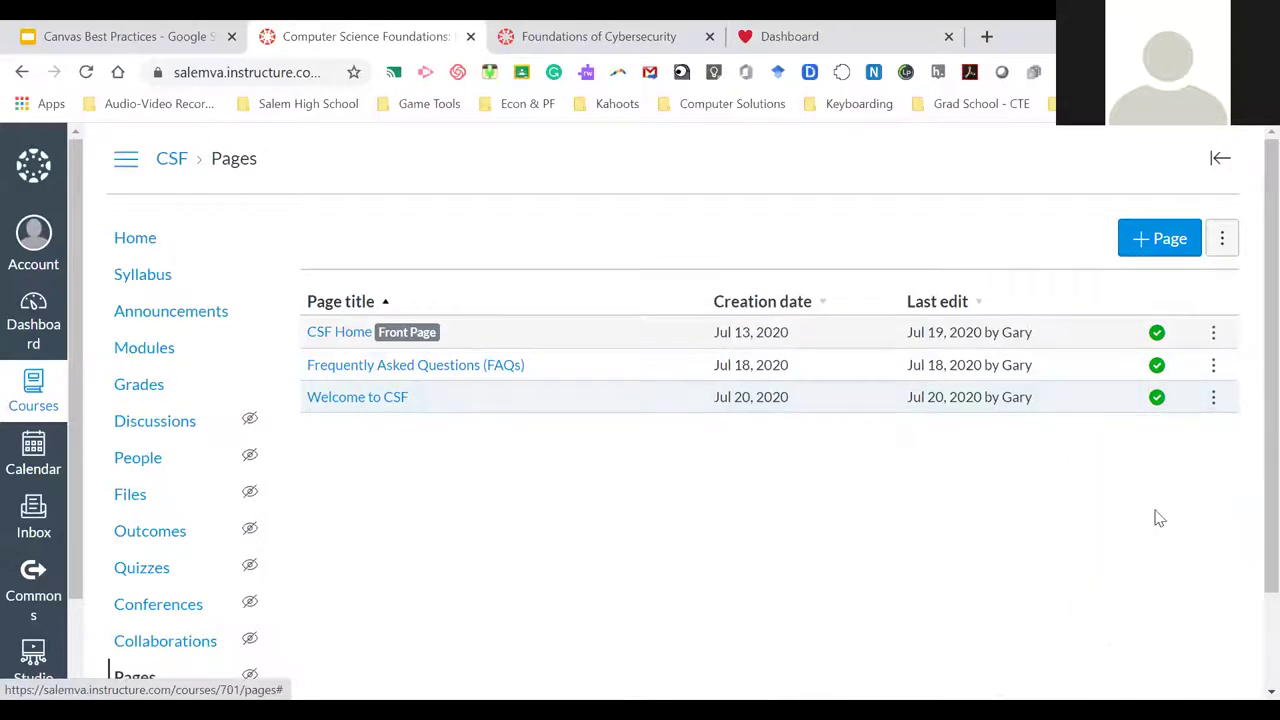
pyautogui.scroll(-2, 508, 482)
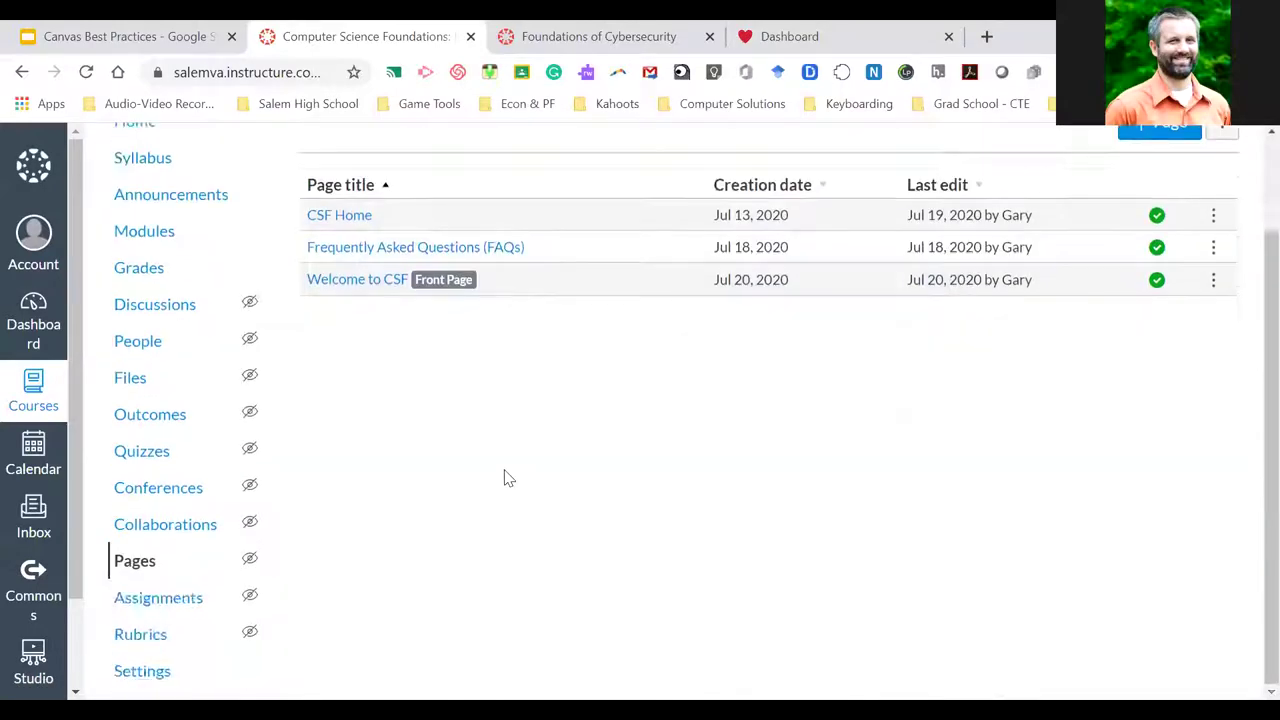
pyautogui.scroll(2, 506, 477)
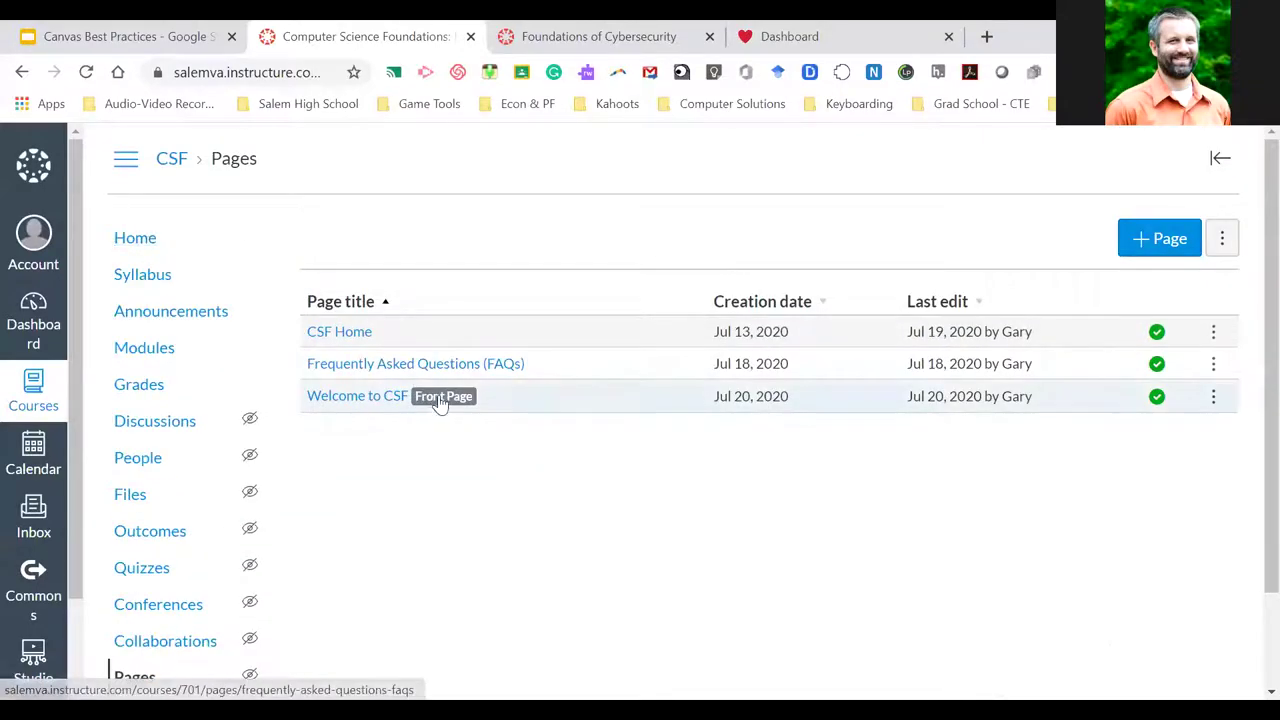
pyautogui.click(133, 245)
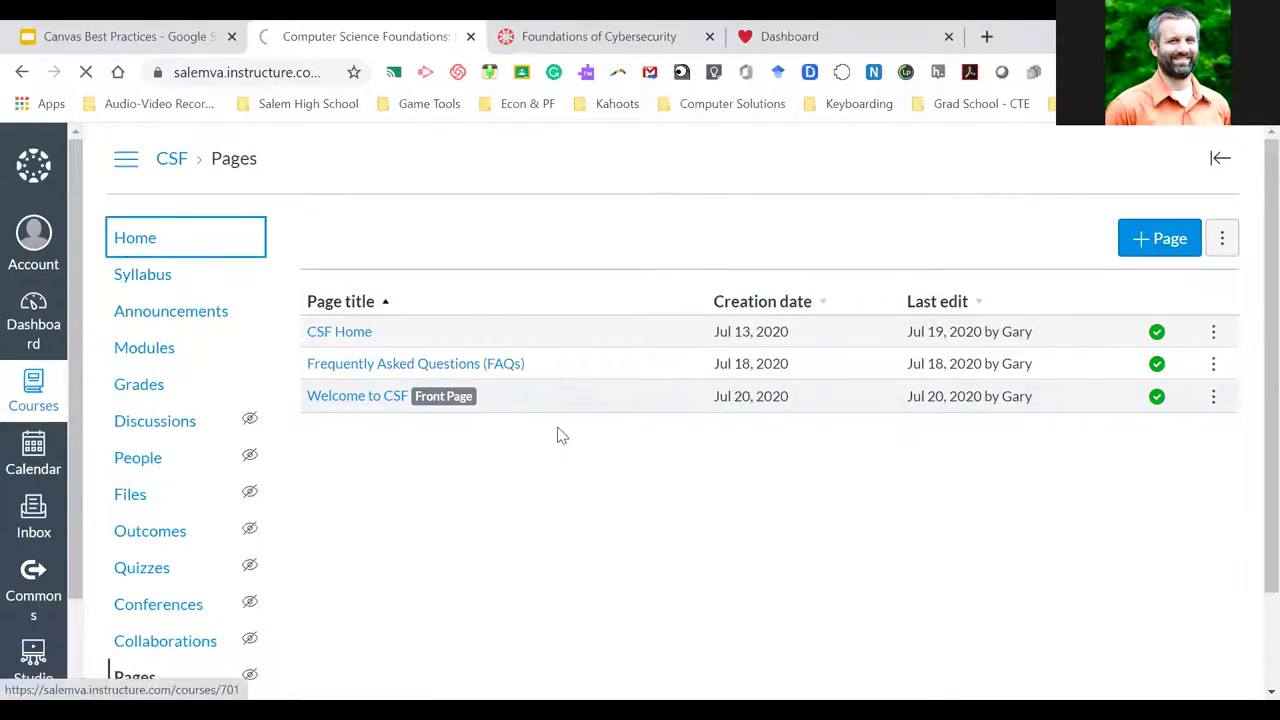
pyautogui.scroll(-2, 564, 432)
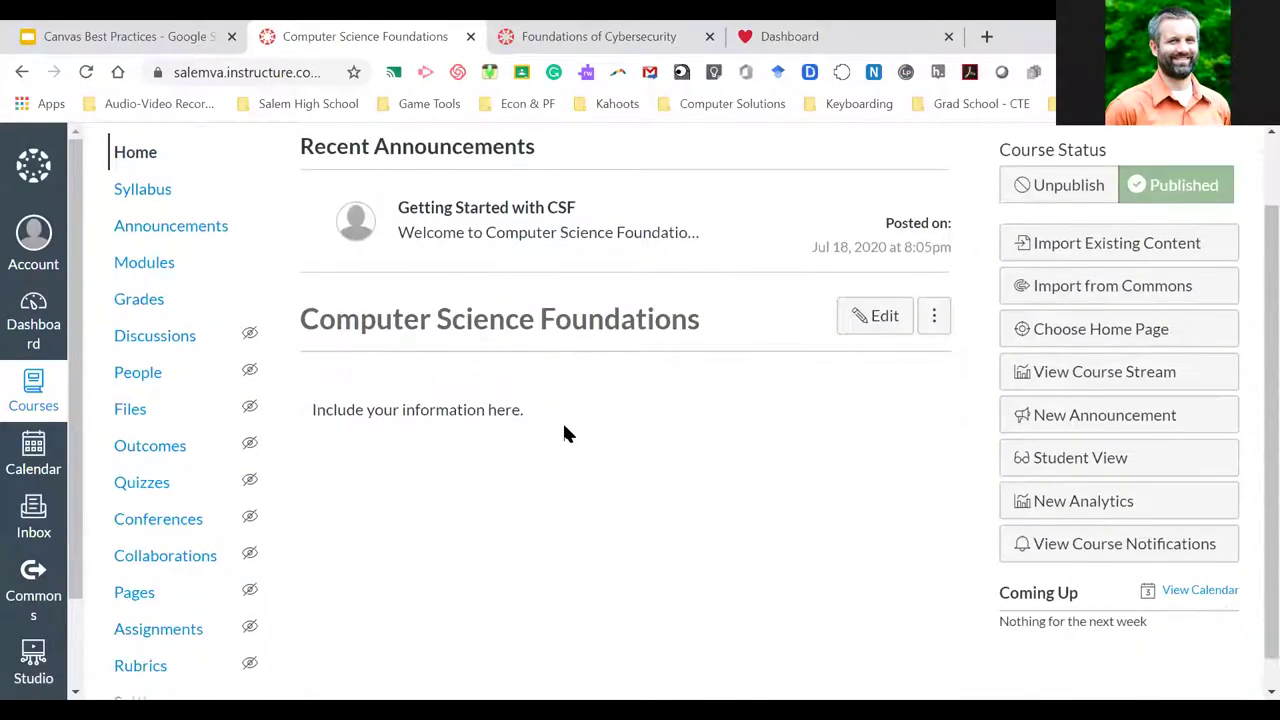
pyautogui.scroll(1, 564, 432)
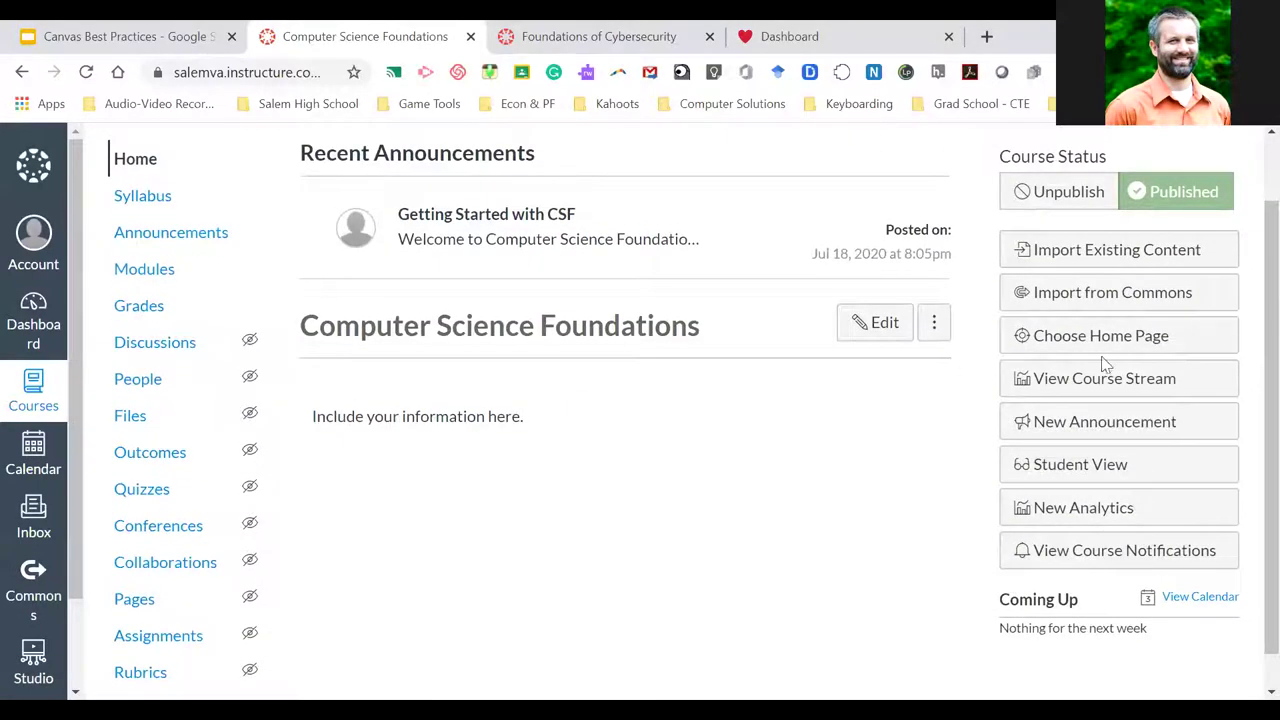
# Set CSF Home back as the front page and view the course home page
pyautogui.click(1060, 345)
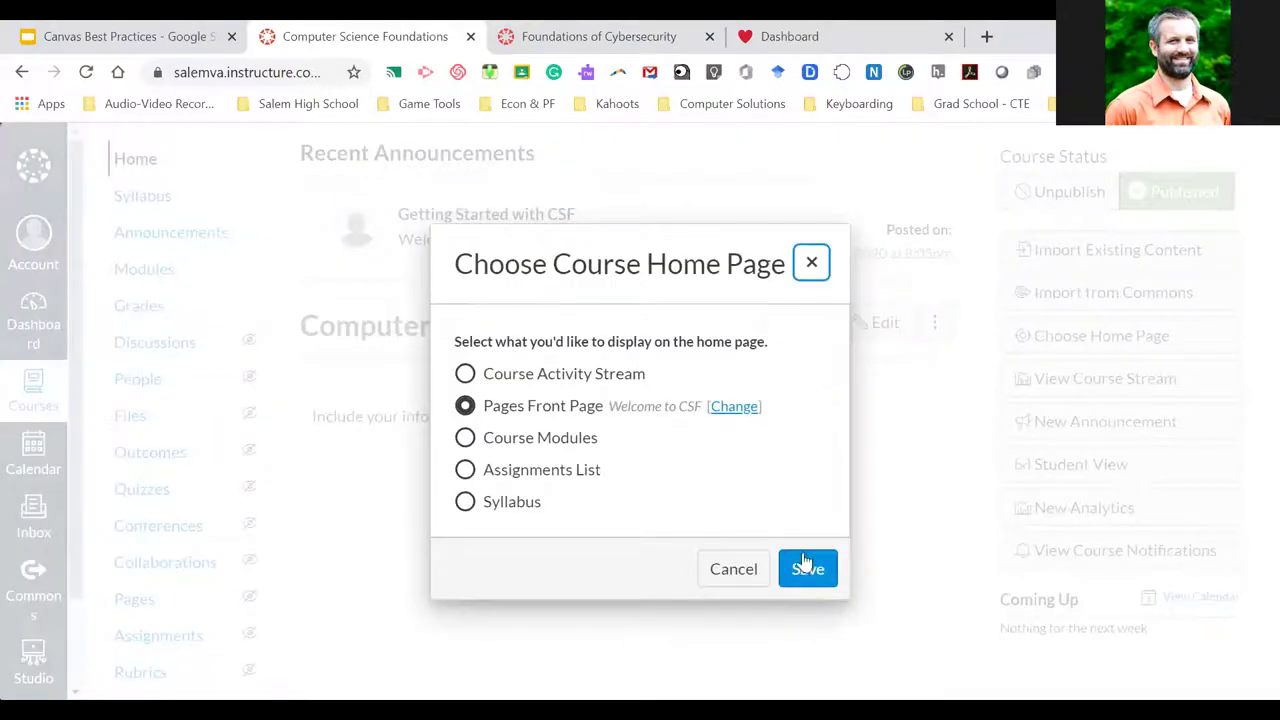
pyautogui.click(731, 407)
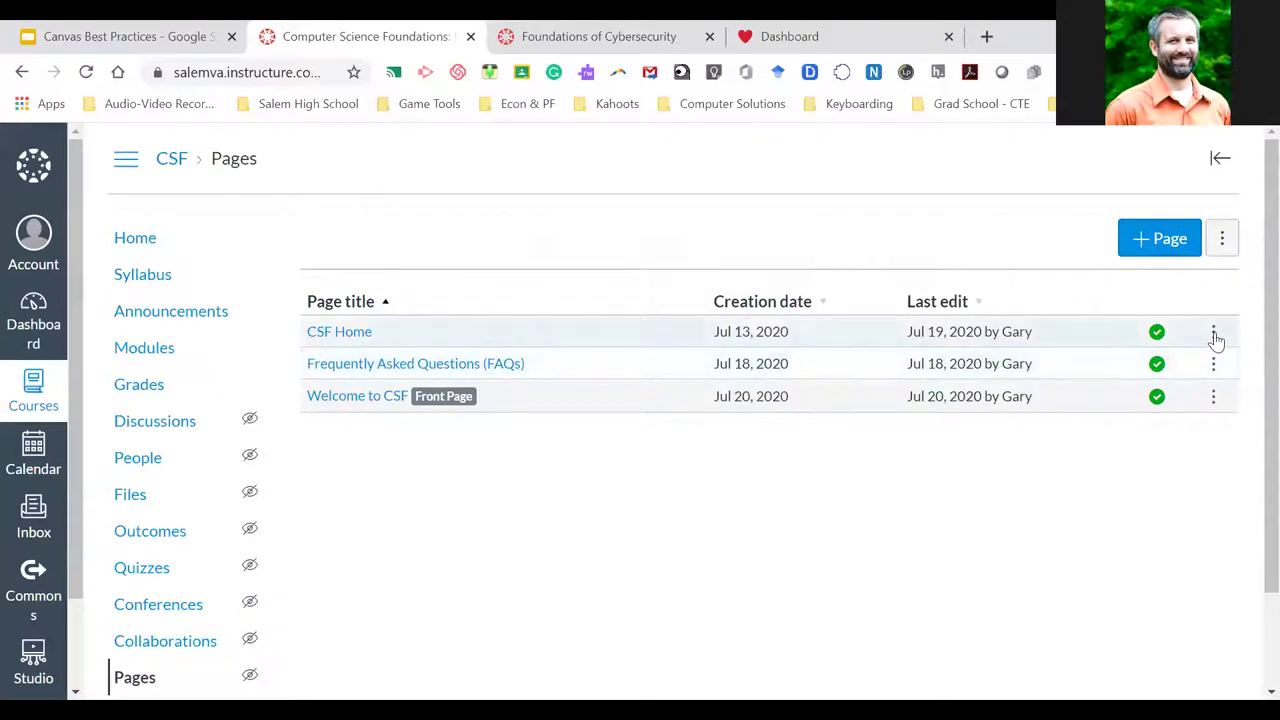
pyautogui.click(1212, 333)
pyautogui.click(1183, 452)
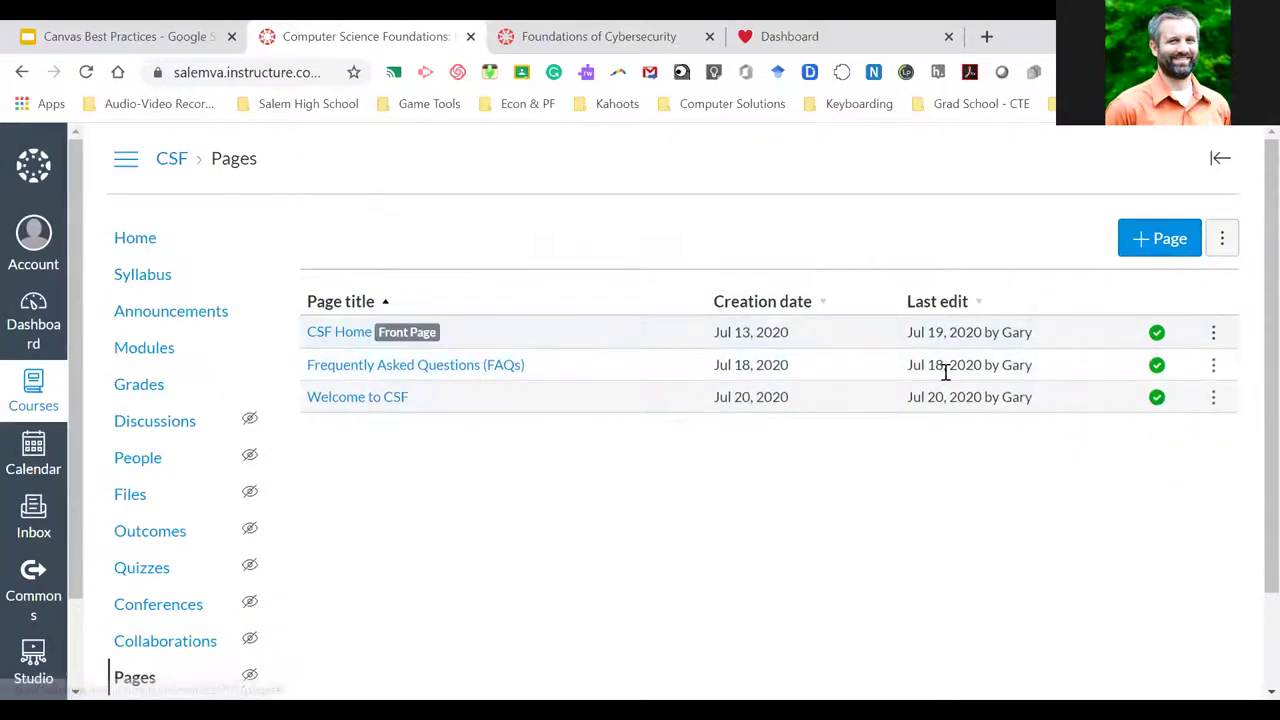
pyautogui.click(135, 241)
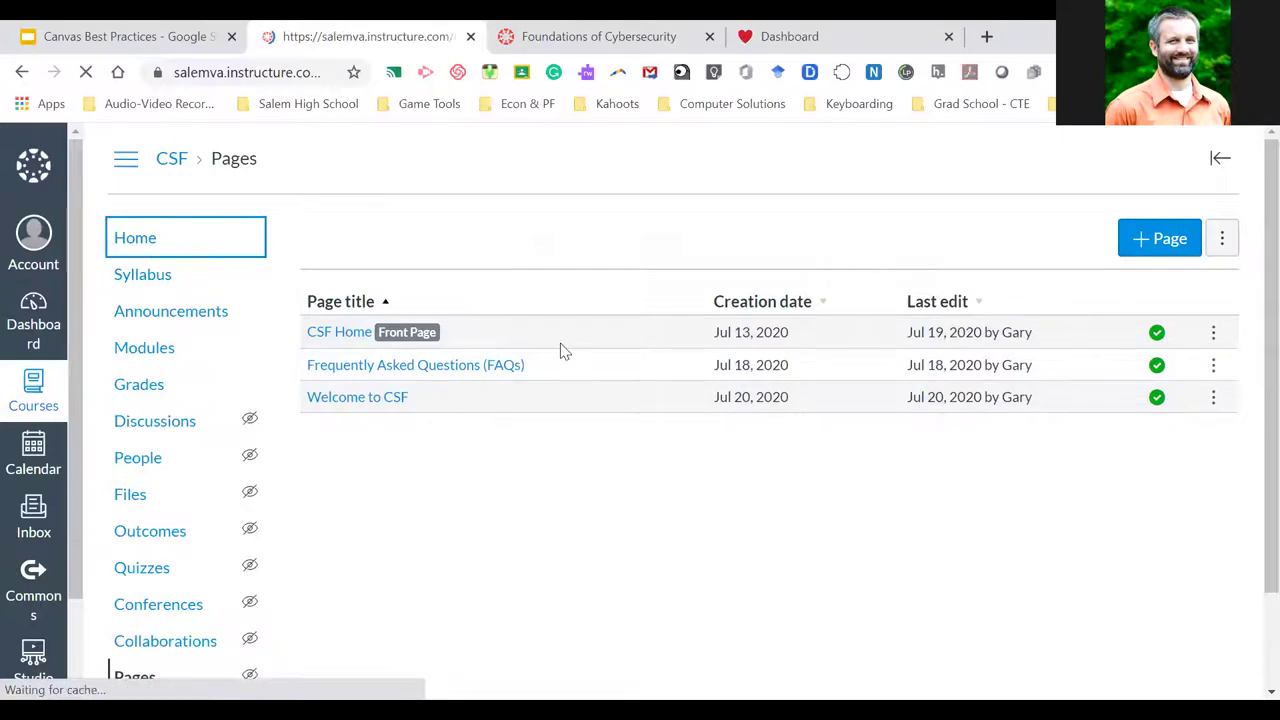
pyautogui.scroll(-2, 573, 483)
pyautogui.scroll(-4, 573, 483)
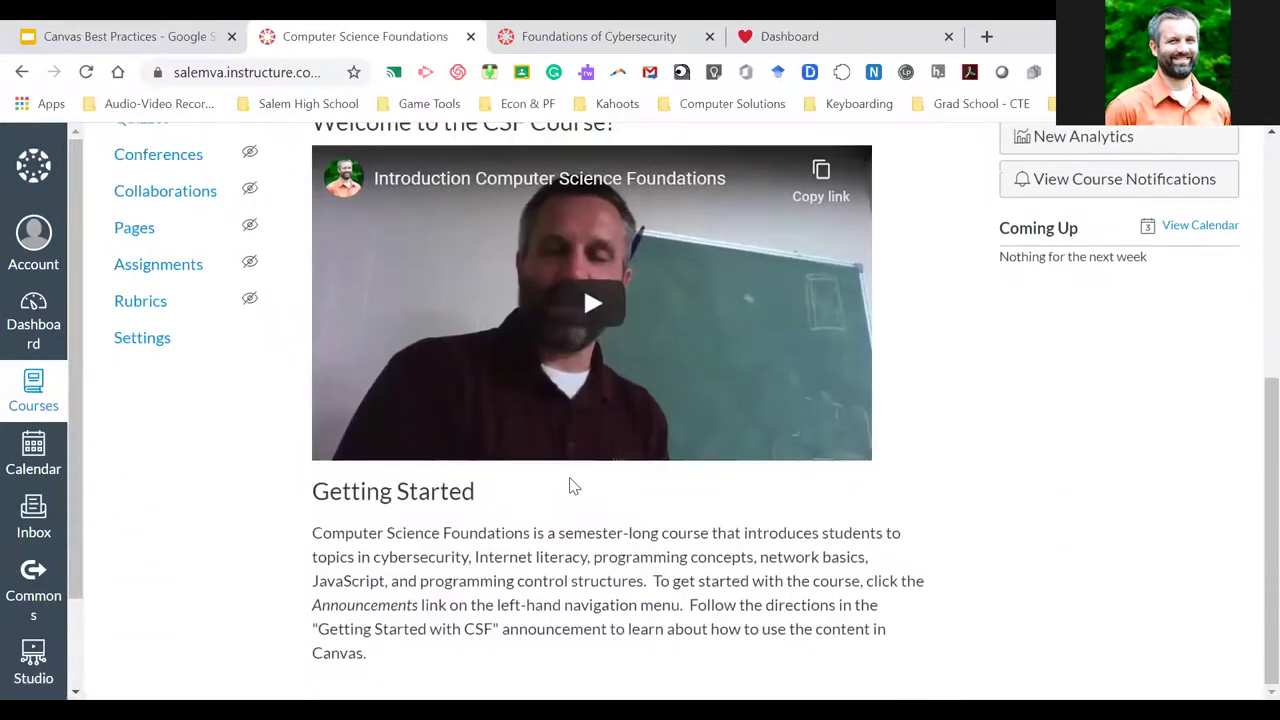
pyautogui.scroll(5, 571, 486)
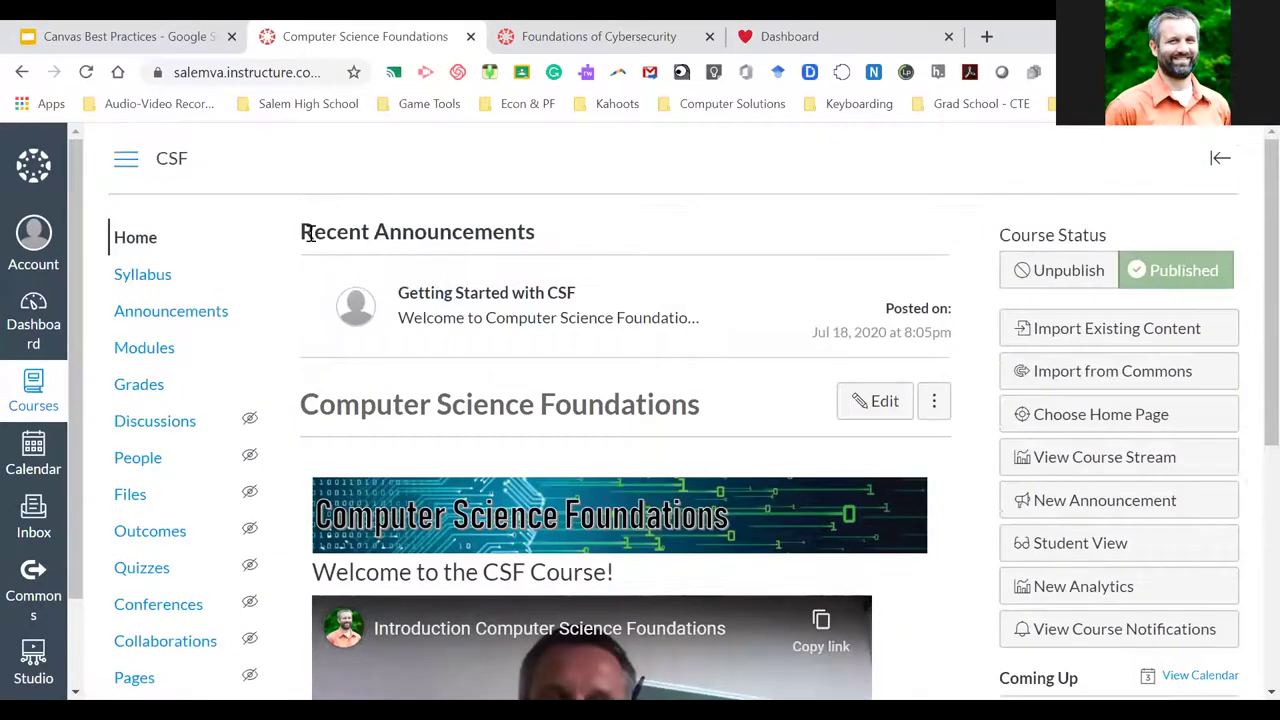
pyautogui.moveTo(307, 233); pyautogui.dragTo(531, 230)
pyautogui.click(533, 236)
pyautogui.scroll(-5, 548, 243)
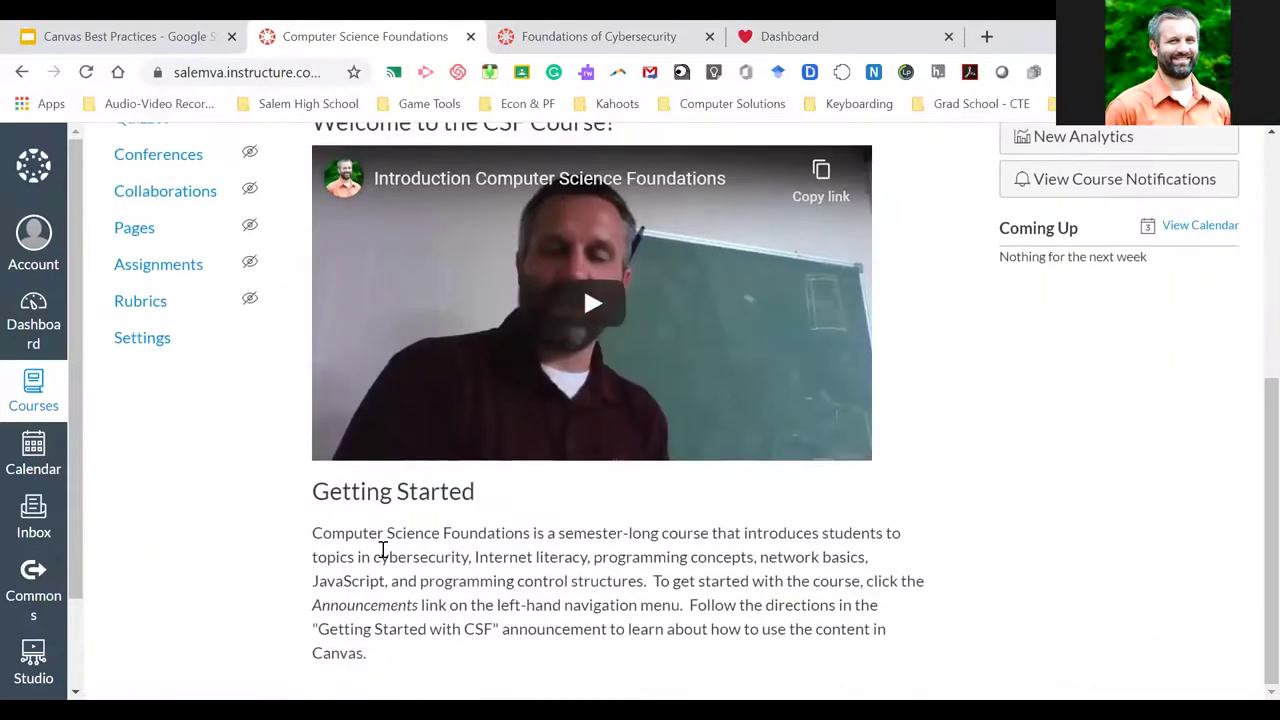
pyautogui.moveTo(313, 533); pyautogui.dragTo(445, 657)
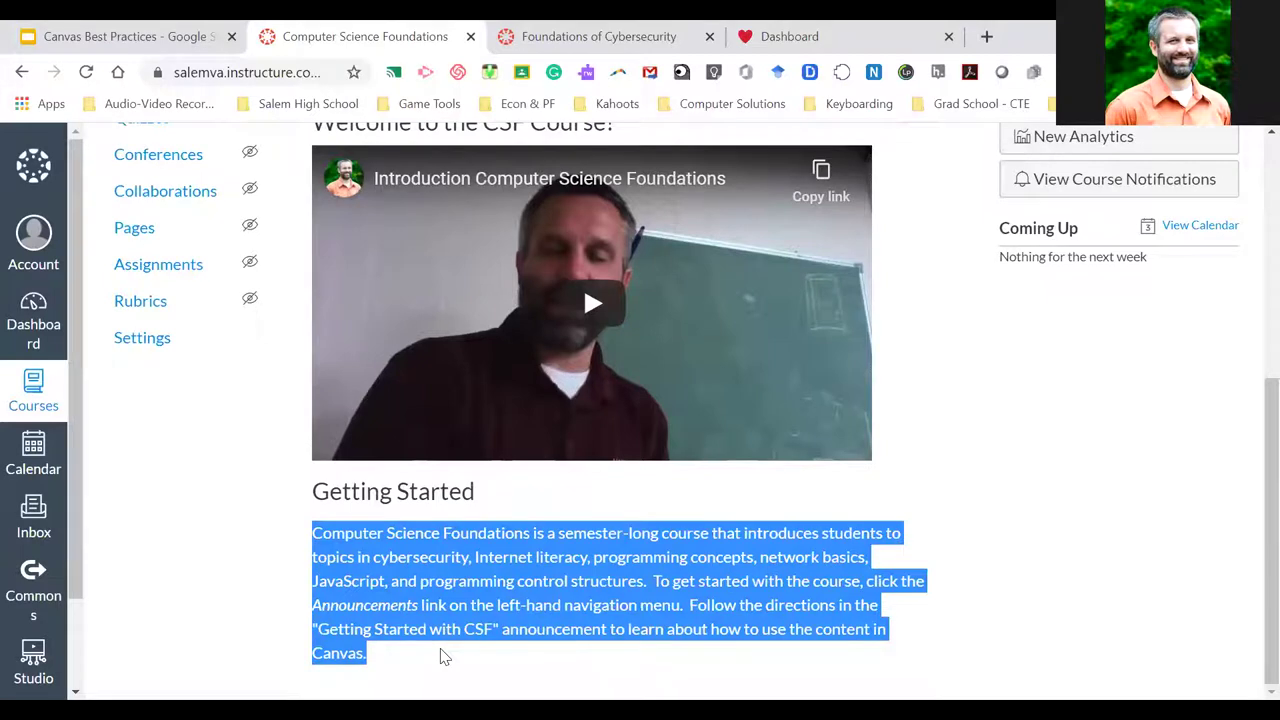
pyautogui.click(445, 657)
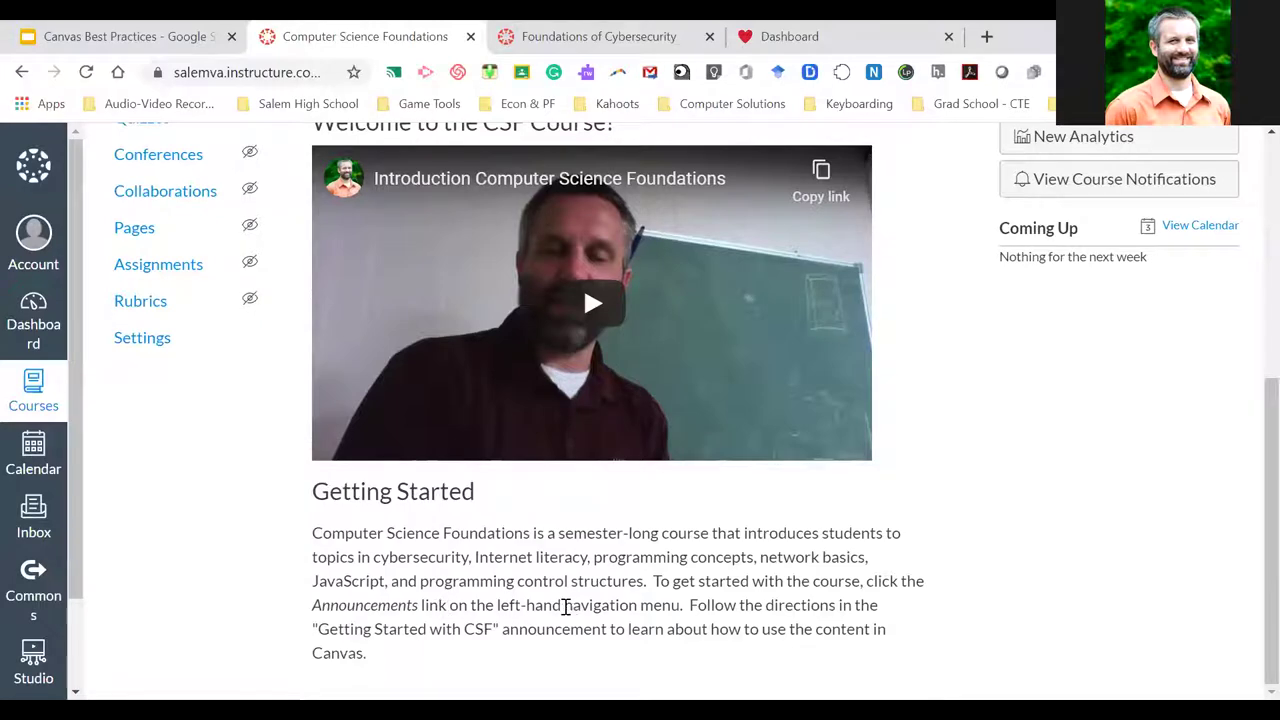
pyautogui.scroll(4, 149, 335)
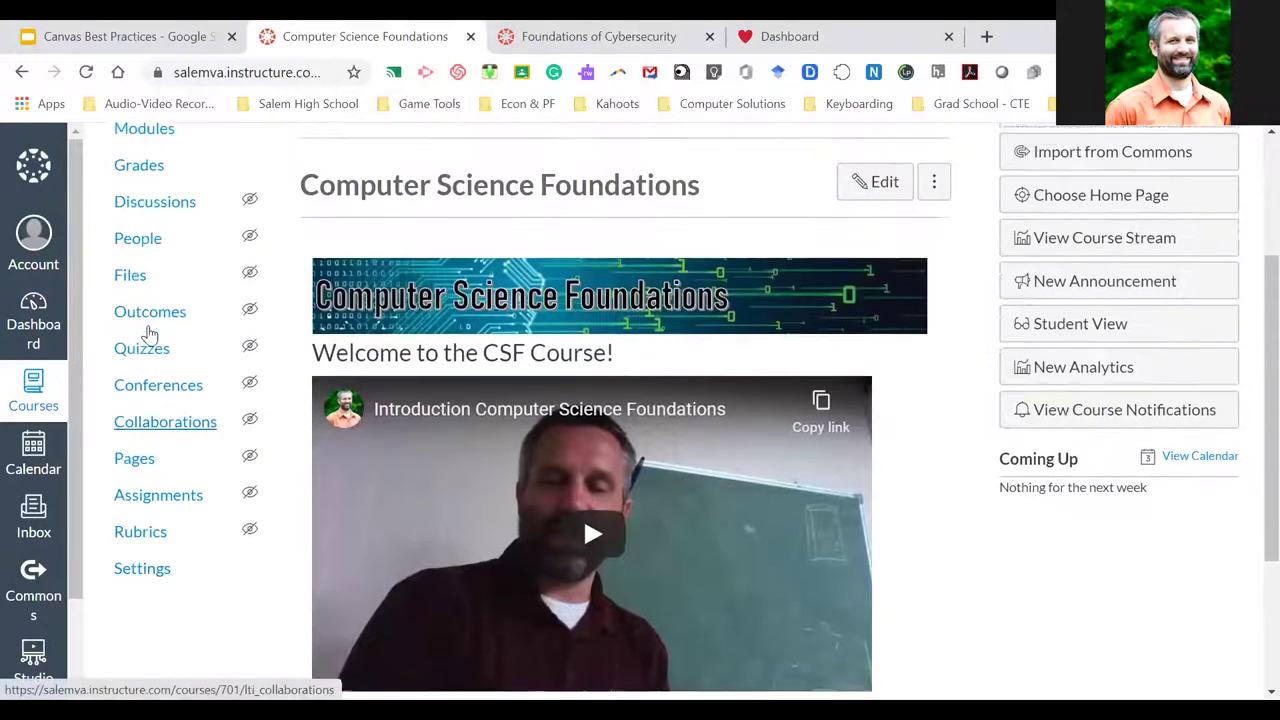
pyautogui.scroll(-4, 149, 335)
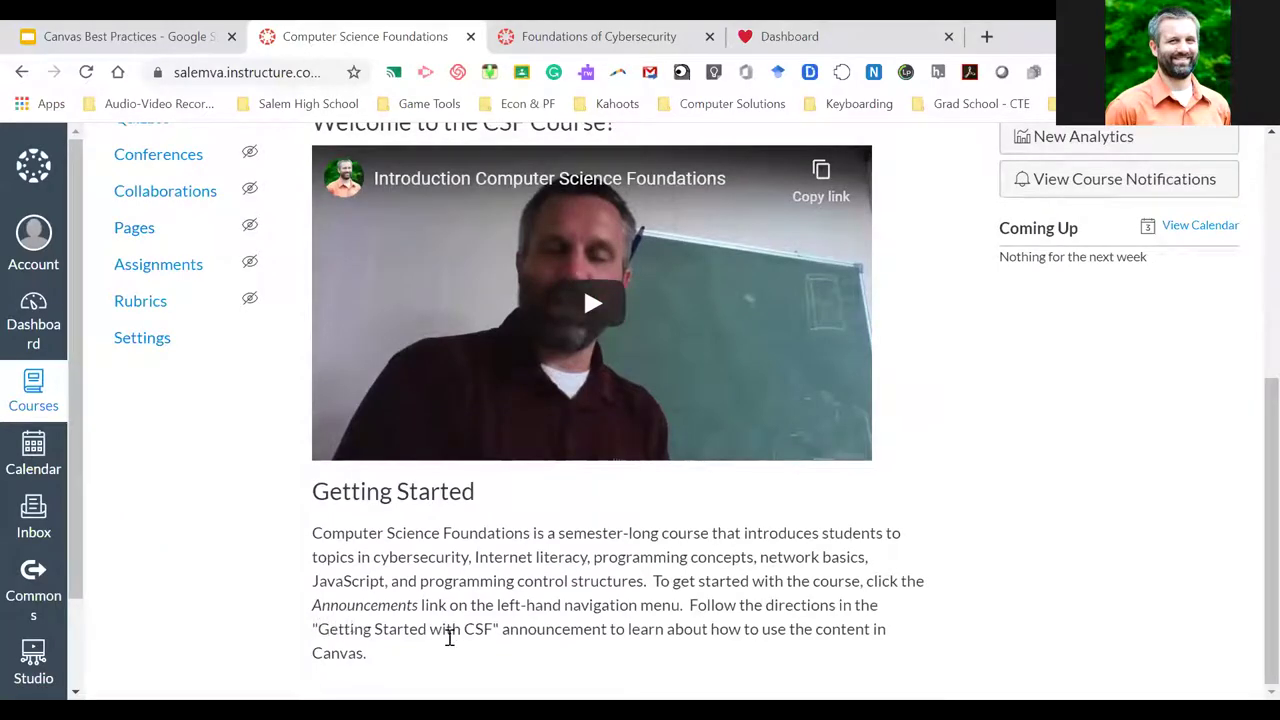
pyautogui.scroll(6, 267, 562)
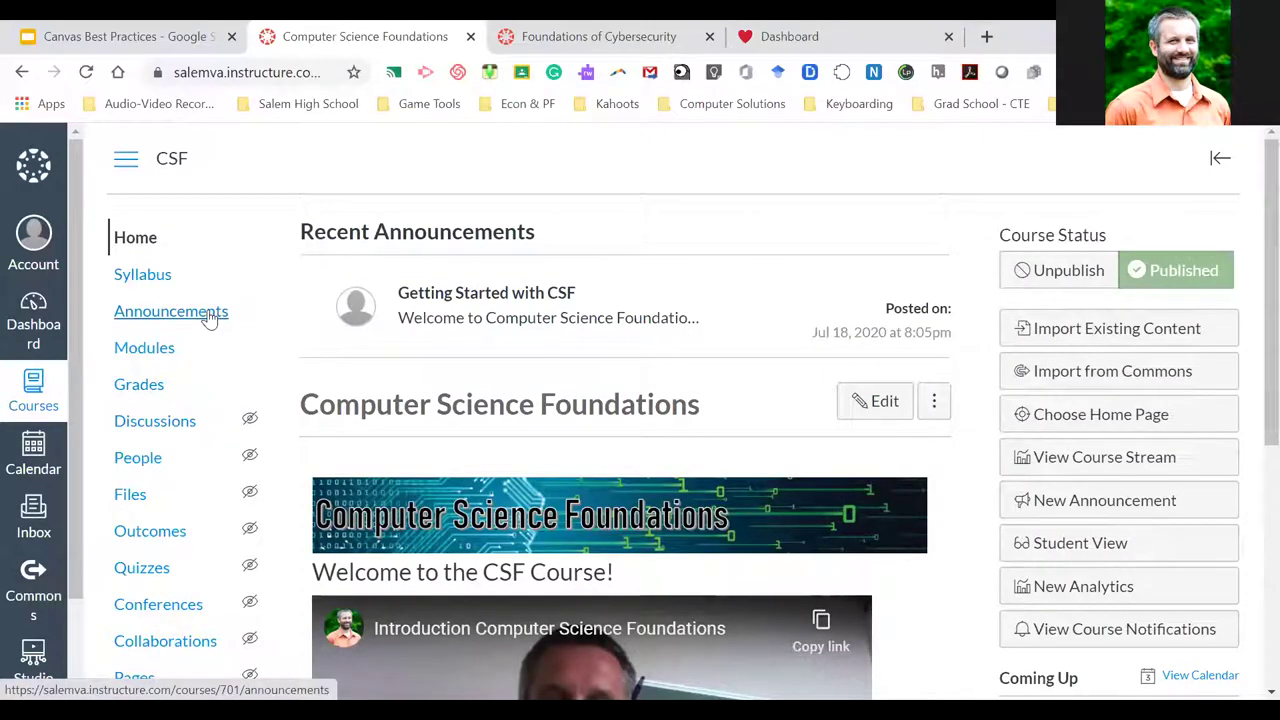
# Open CSF Announcements and highlight Week 1 Activities' delayed posting date, Sep 2, 2020
pyautogui.click(209, 316)
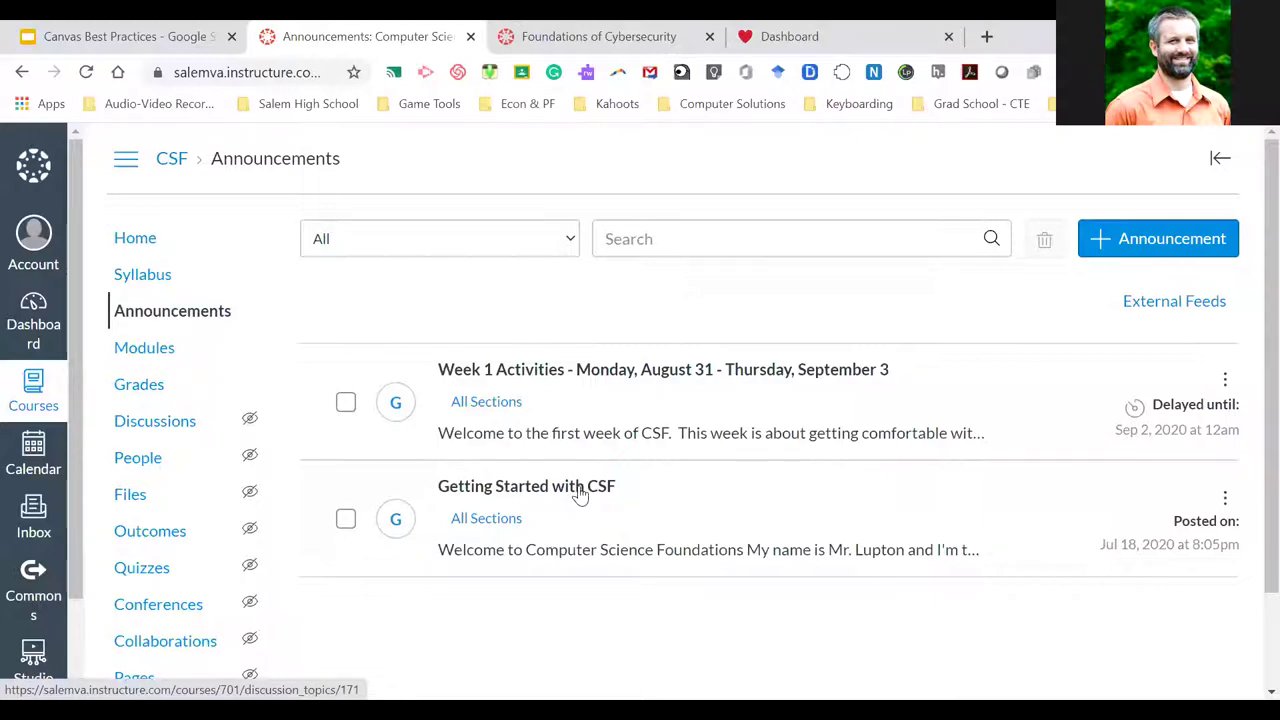
pyautogui.moveTo(1157, 404); pyautogui.dragTo(1250, 432)
pyautogui.click(1157, 405)
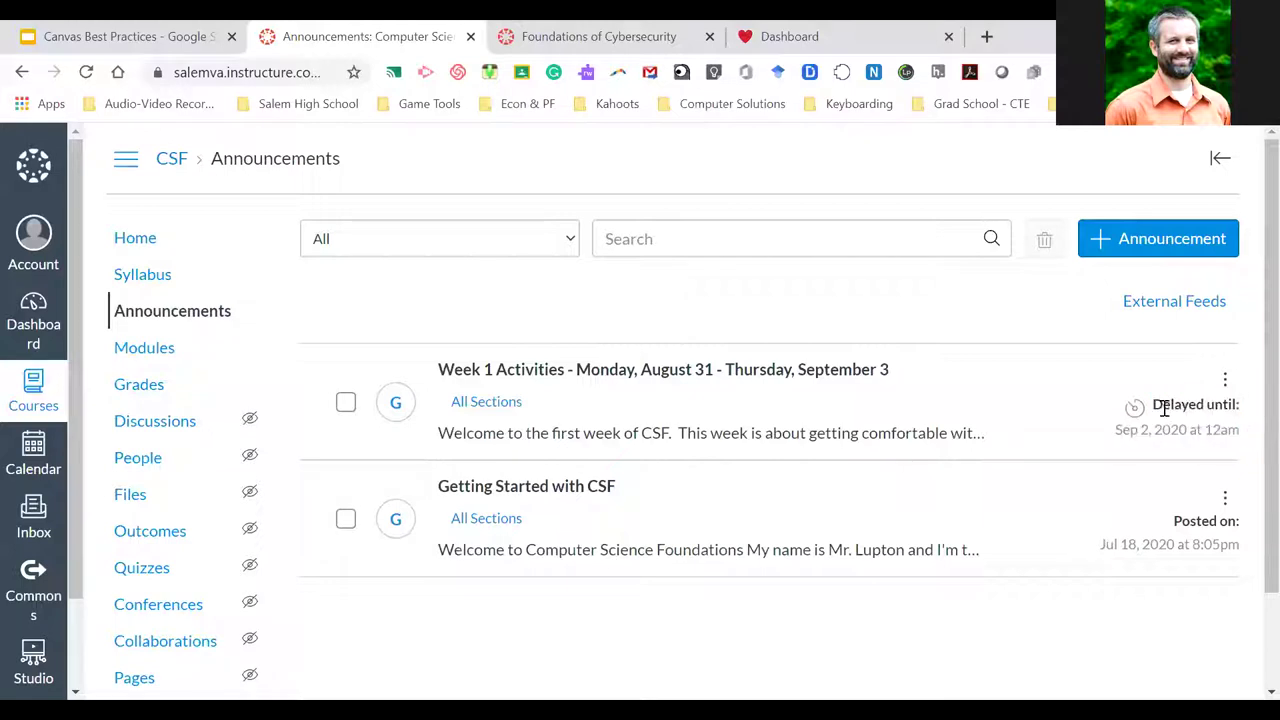
pyautogui.moveTo(1152, 405); pyautogui.dragTo(1238, 435)
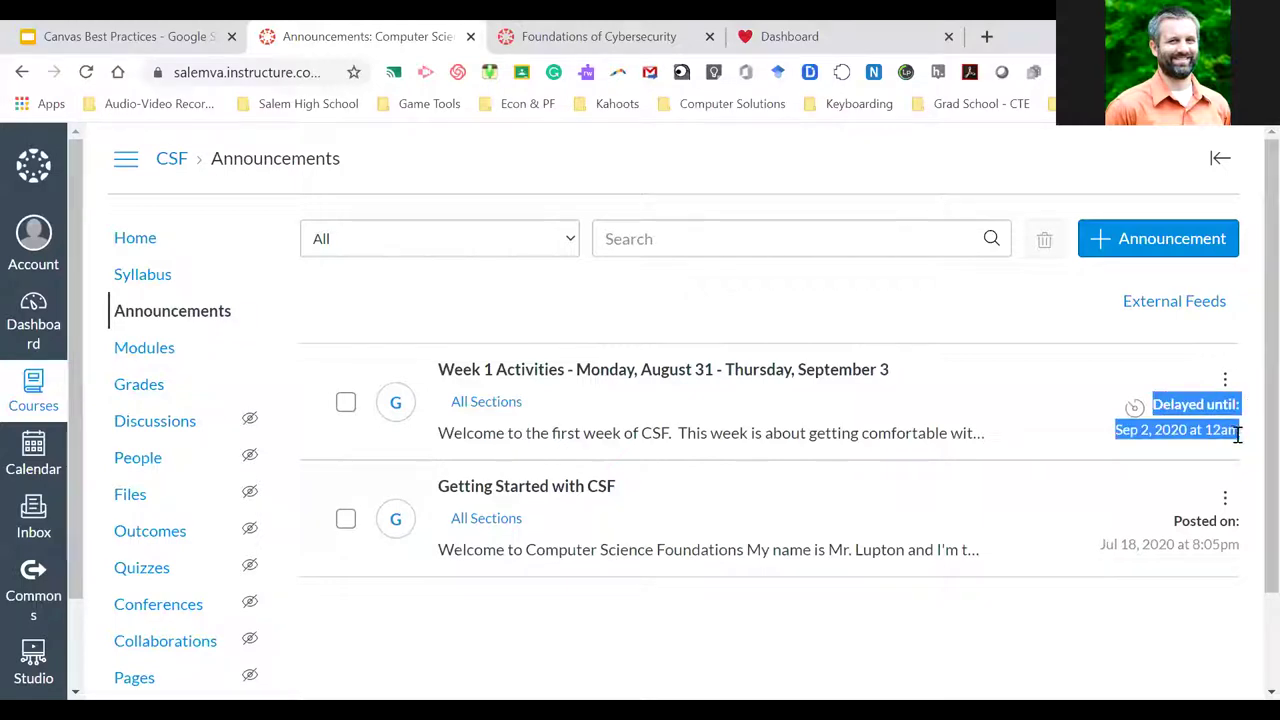
pyautogui.click(1203, 427)
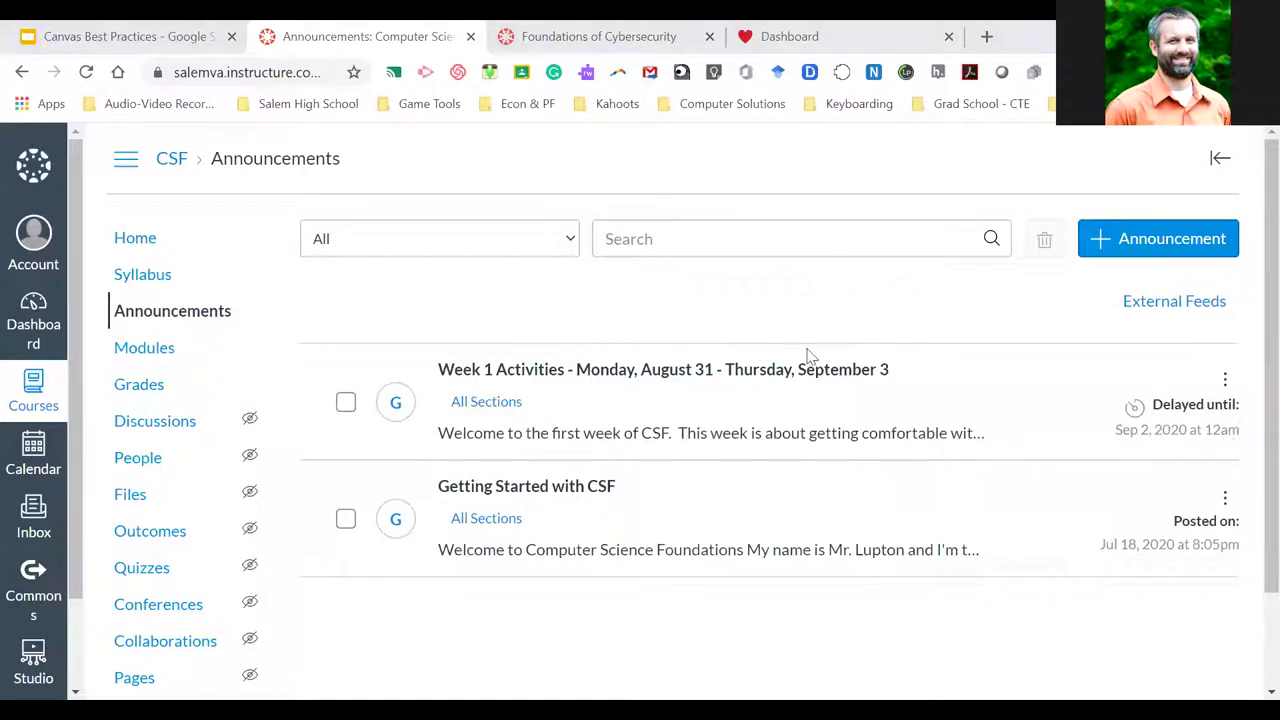
# Read the Getting Started with CSF announcement and open its Syllabus Page link in a background tab
pyautogui.click(533, 488)
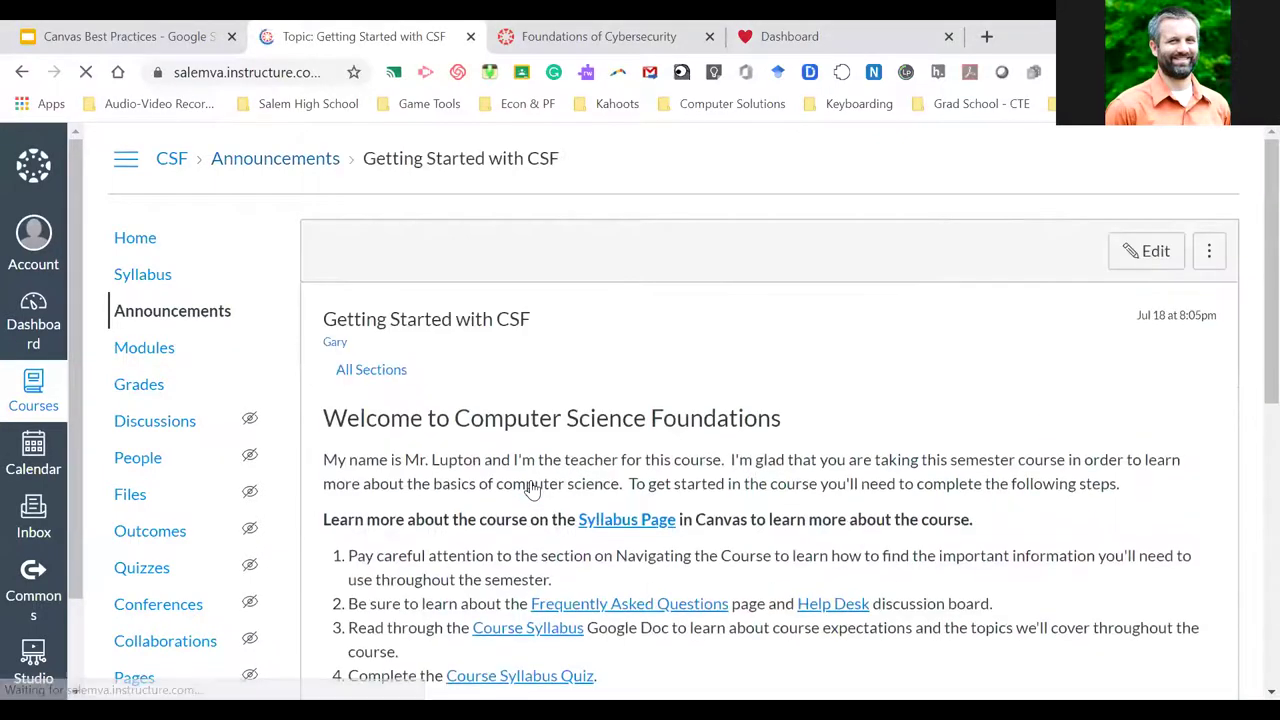
pyautogui.scroll(-2, 606, 425)
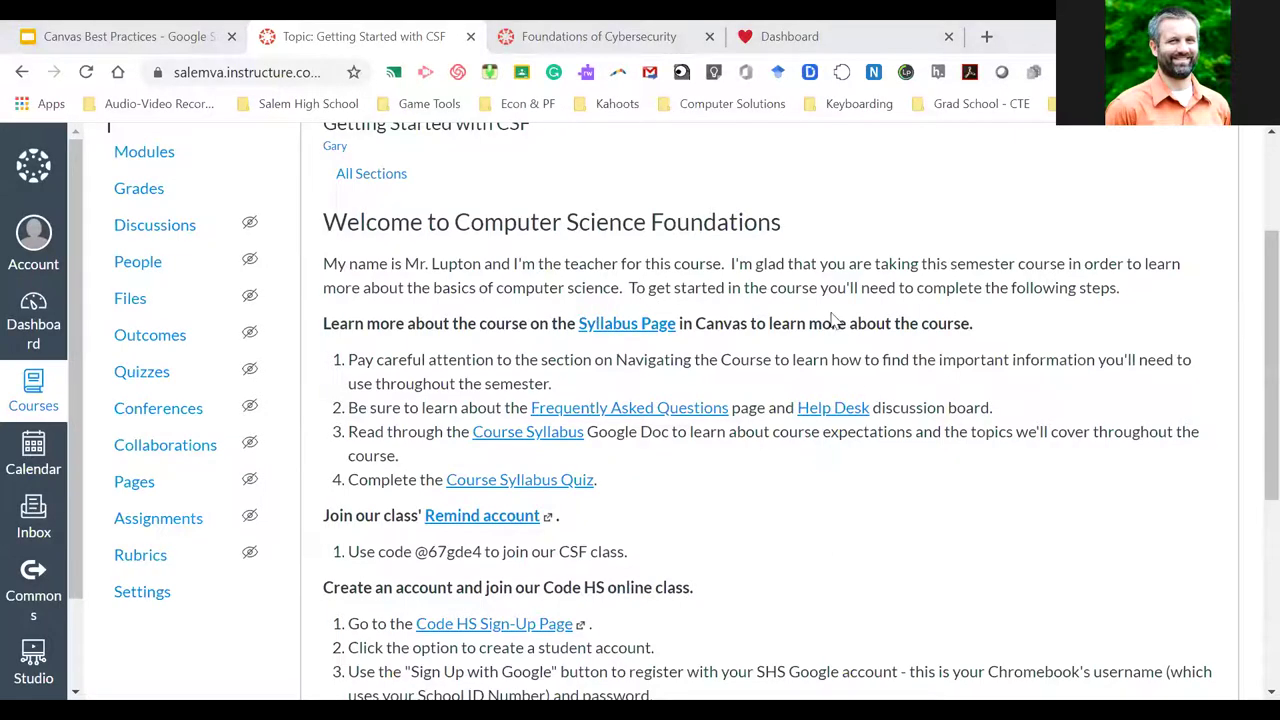
pyautogui.scroll(1, 800, 467)
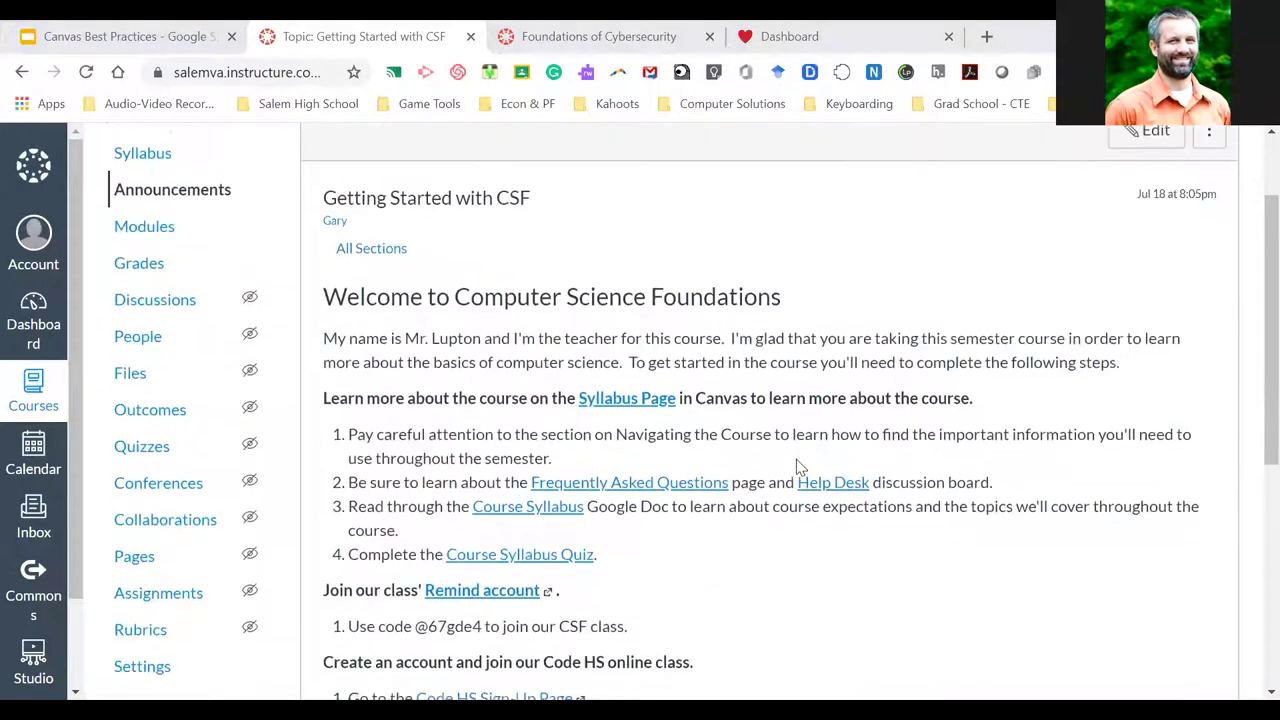
pyautogui.scroll(-1, 800, 467)
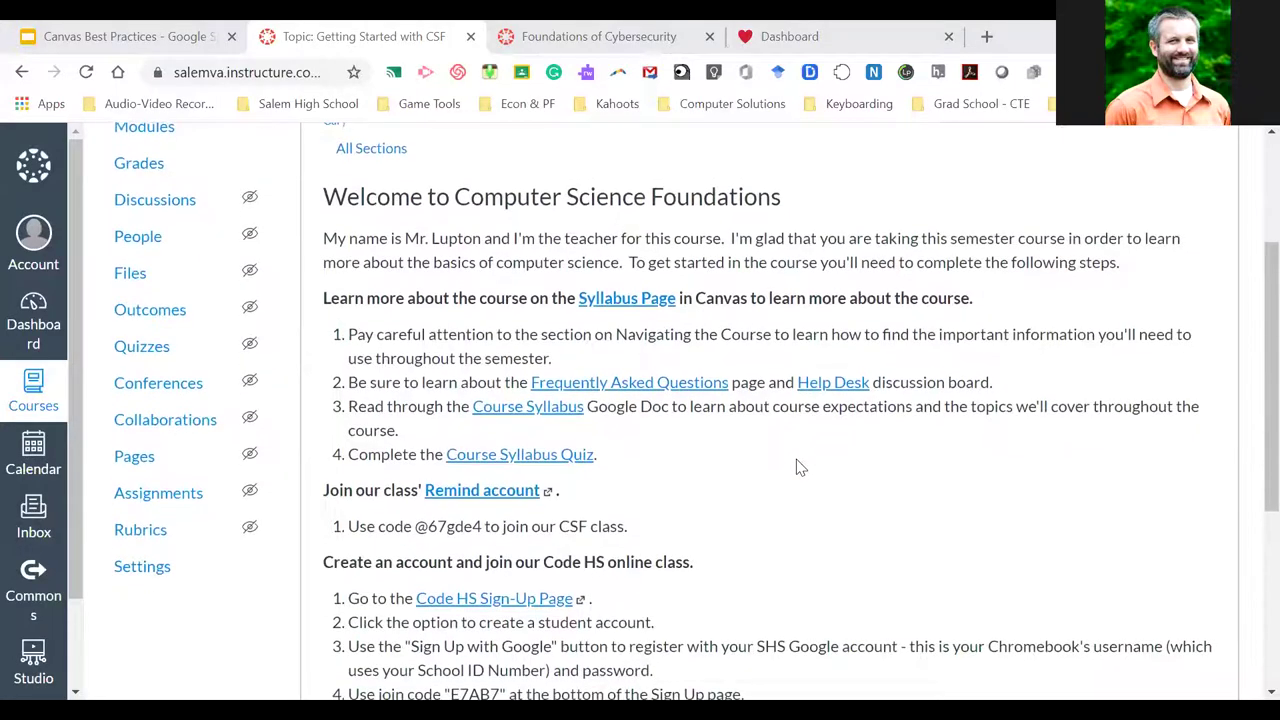
pyautogui.scroll(-1, 800, 467)
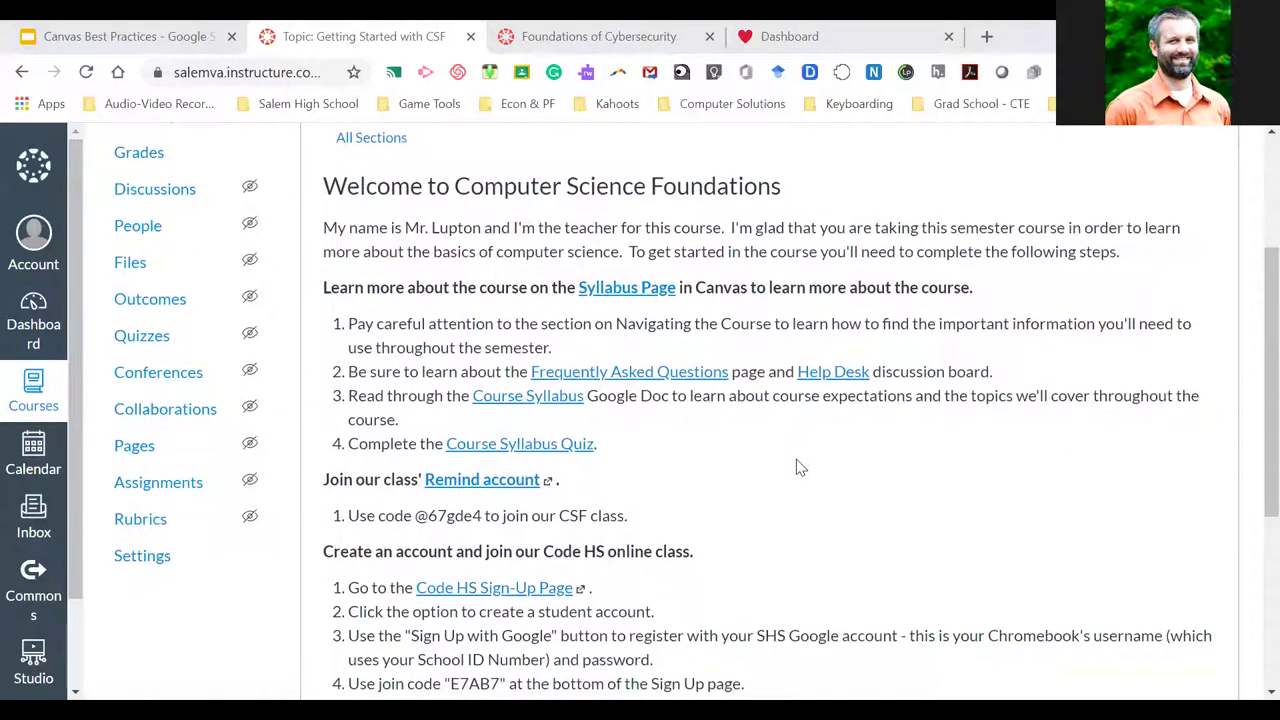
pyautogui.scroll(-1, 800, 467)
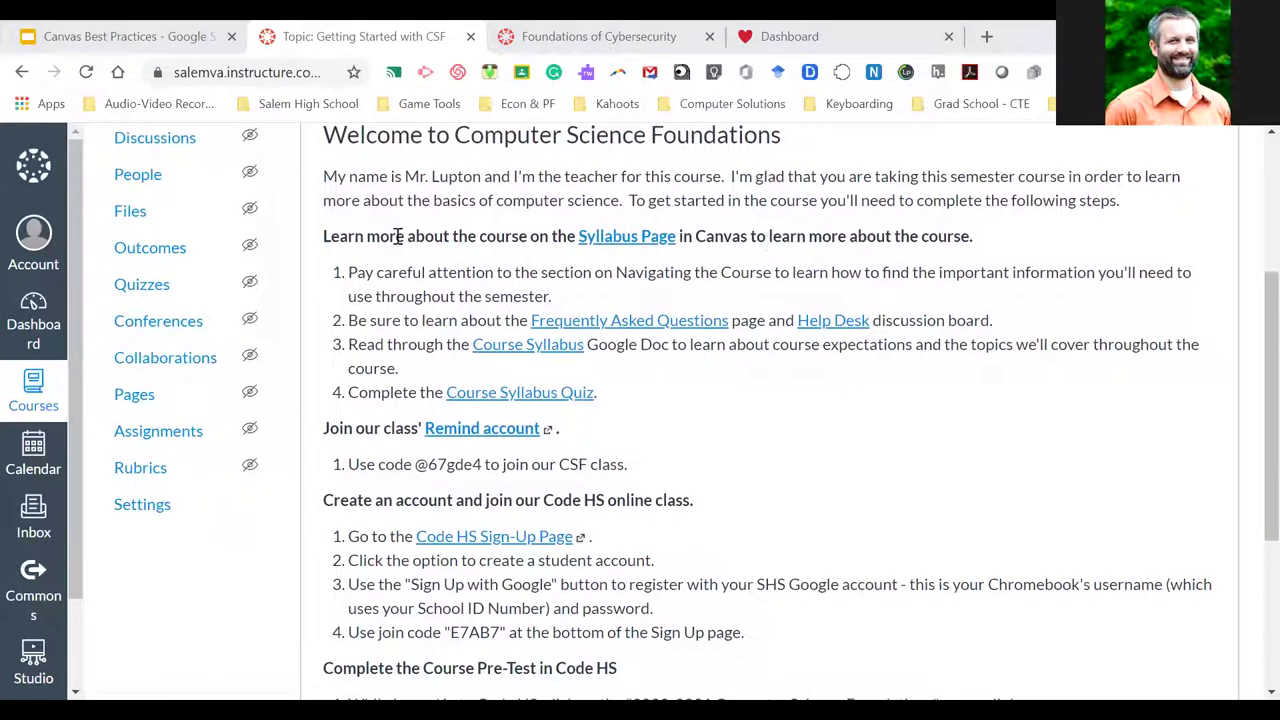
pyautogui.middleClick(638, 243)
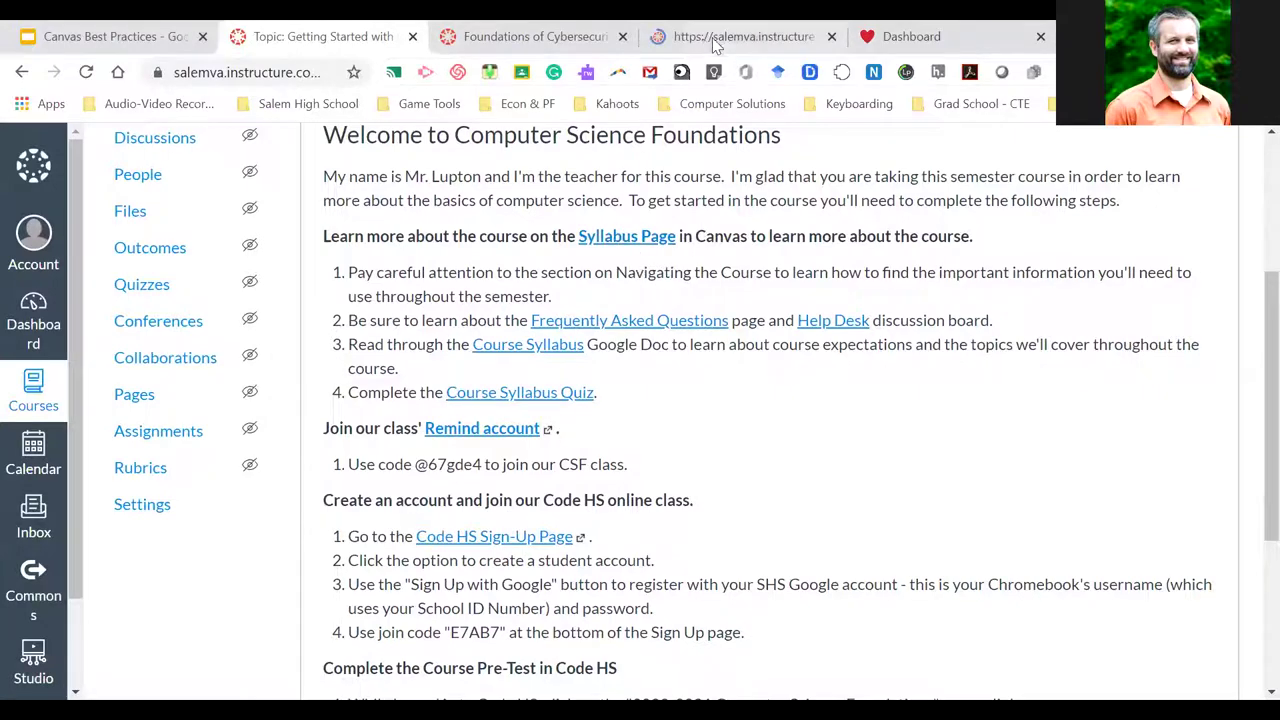
# Move the Syllabus tab beside the announcement tab and close the Foundations of Cybersecurity tab
pyautogui.moveTo(727, 40); pyautogui.dragTo(500, 23)
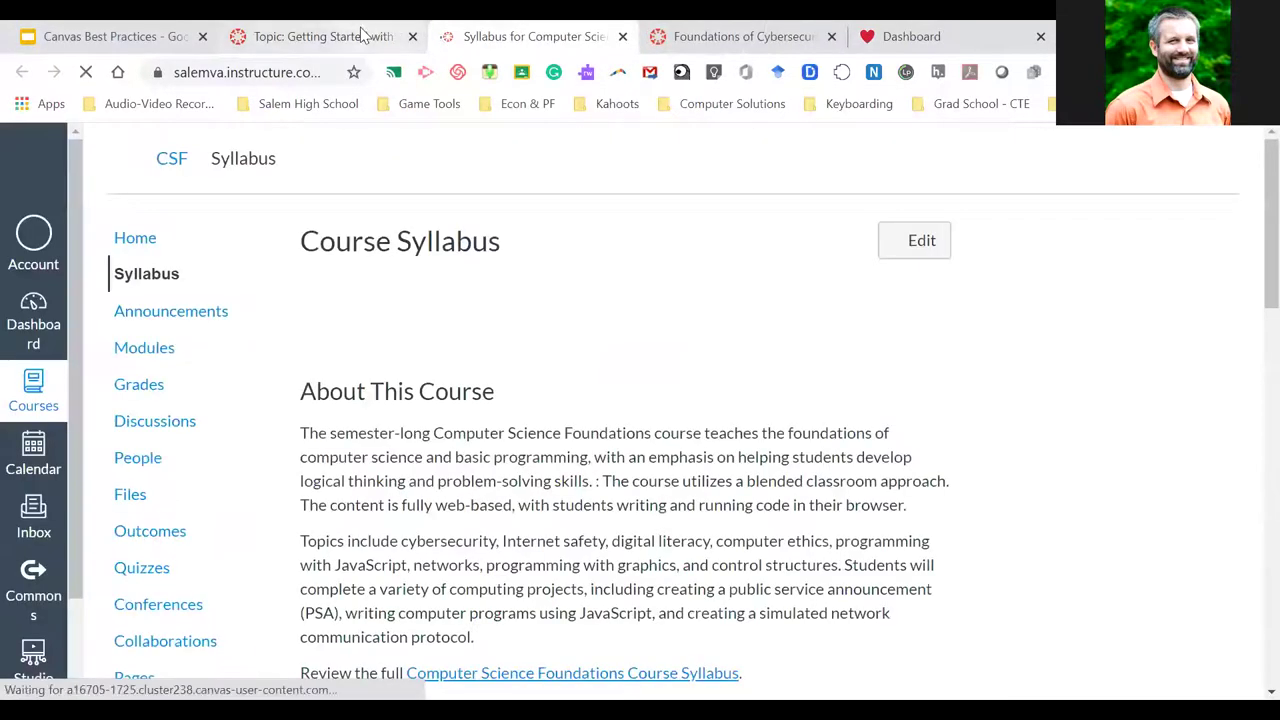
pyautogui.click(357, 37)
pyautogui.click(831, 36)
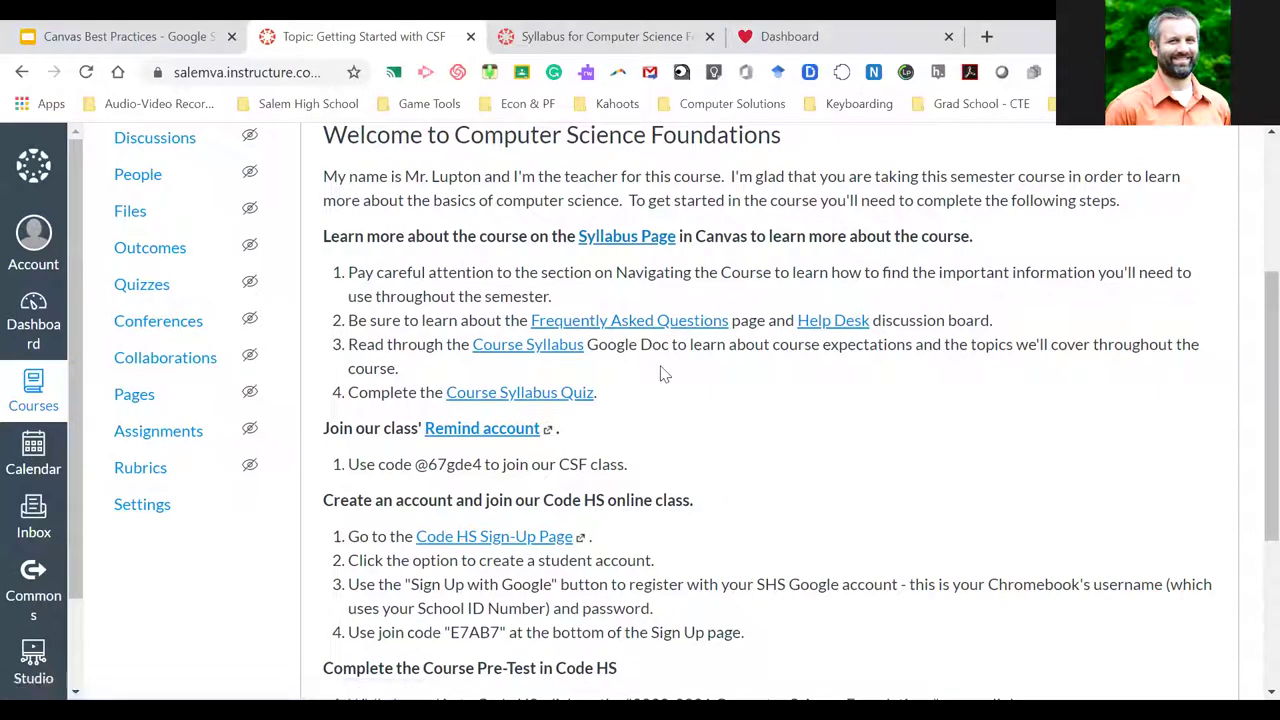
# Open the CSF_Syllabus202021 Course Syllabus Google Doc, then close it to return to the announcement
pyautogui.scroll(1, 660, 373)
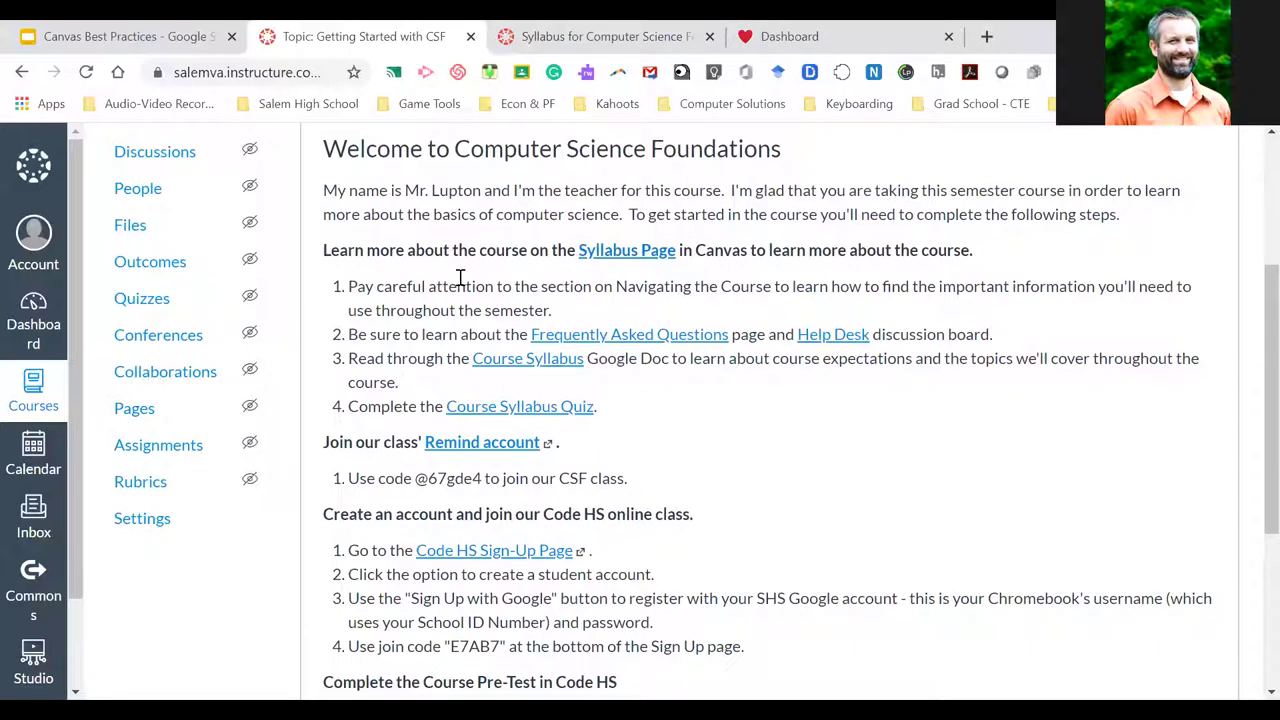
pyautogui.click(505, 360)
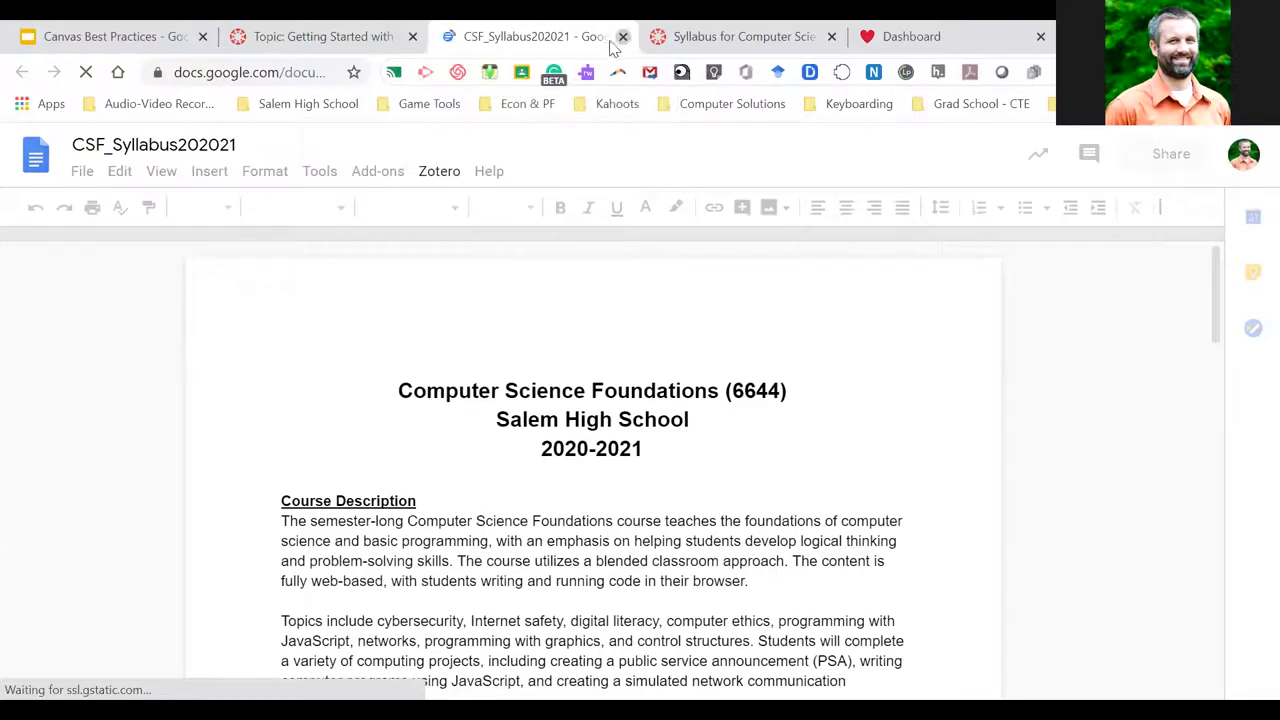
pyautogui.click(622, 37)
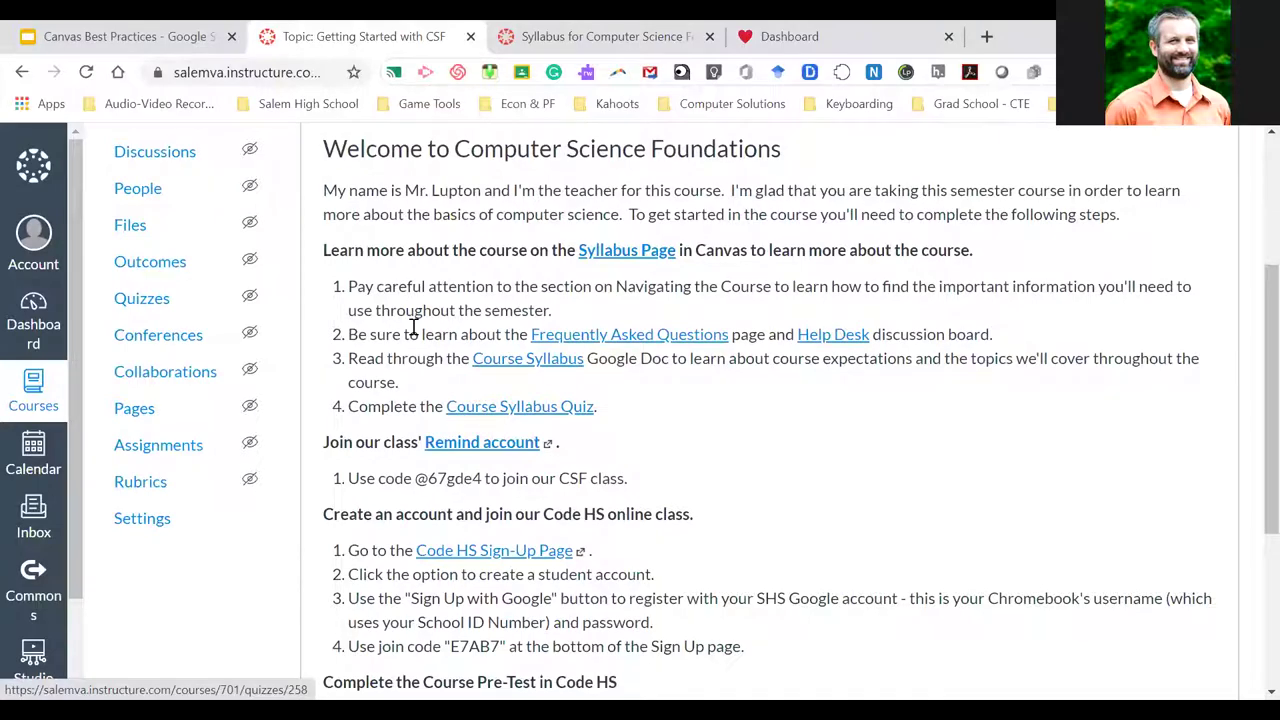
pyautogui.scroll(3, 422, 372)
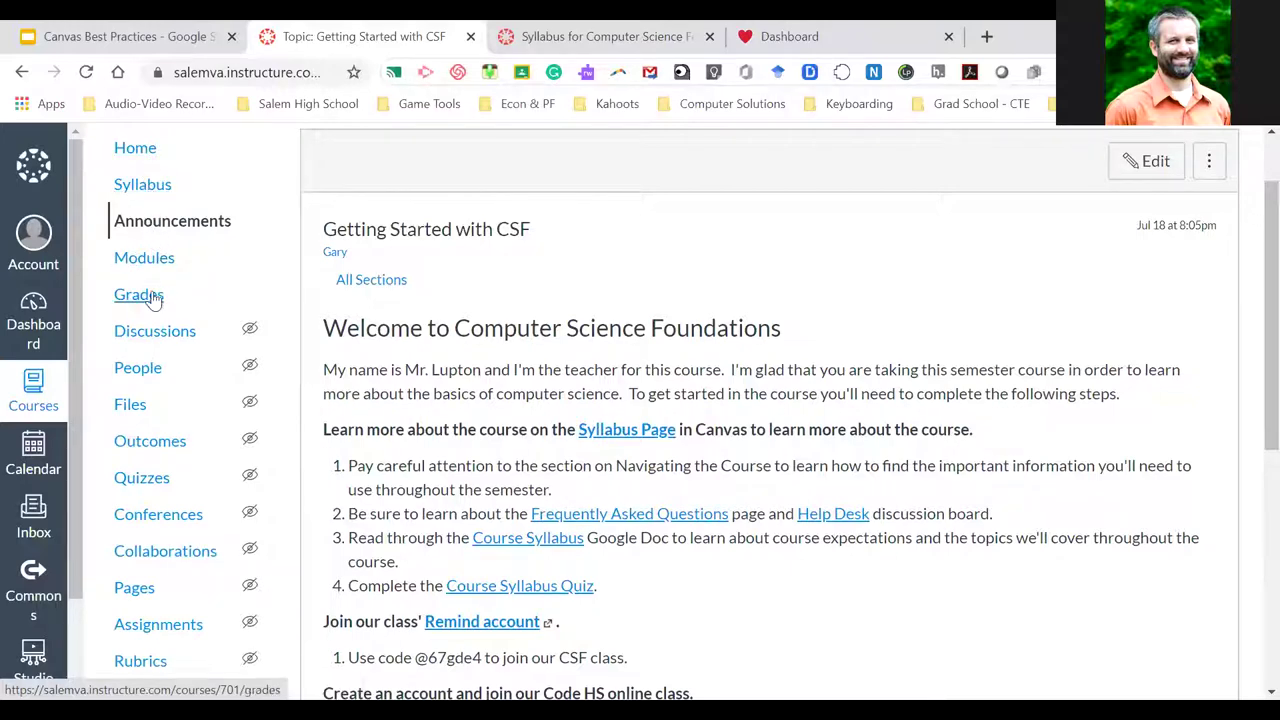
pyautogui.scroll(-1, 185, 305)
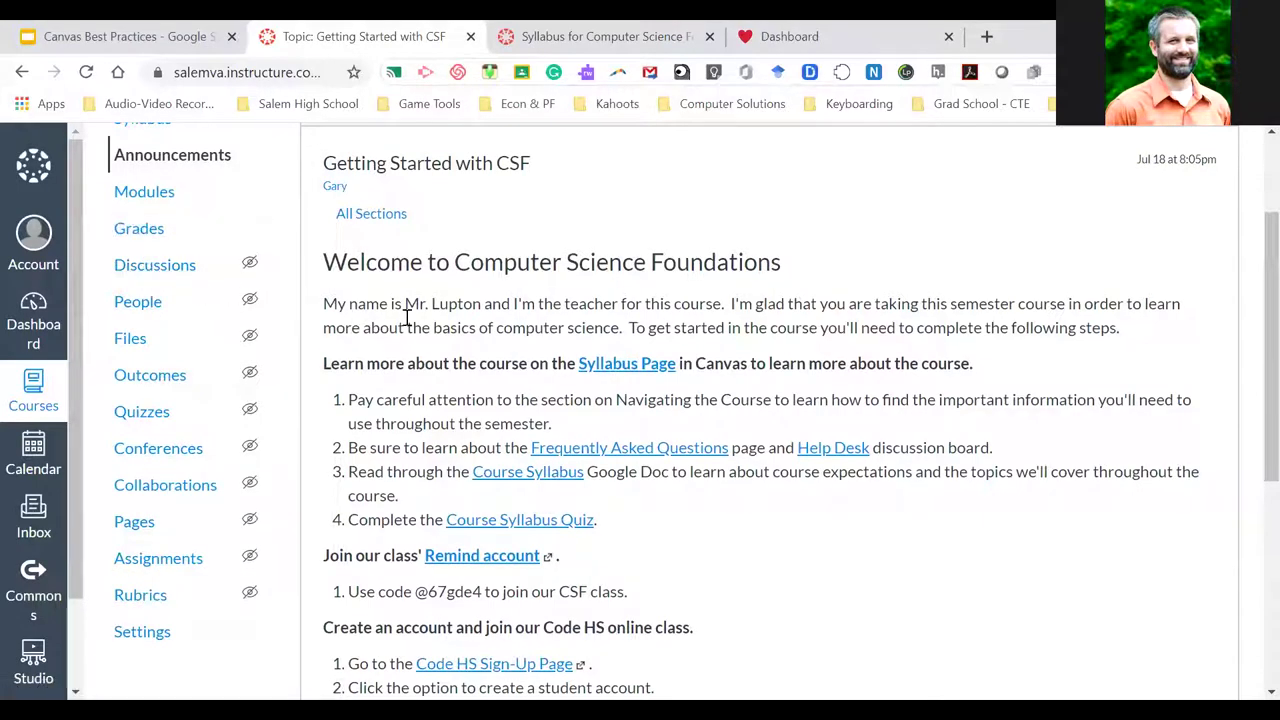
pyautogui.scroll(1, 365, 310)
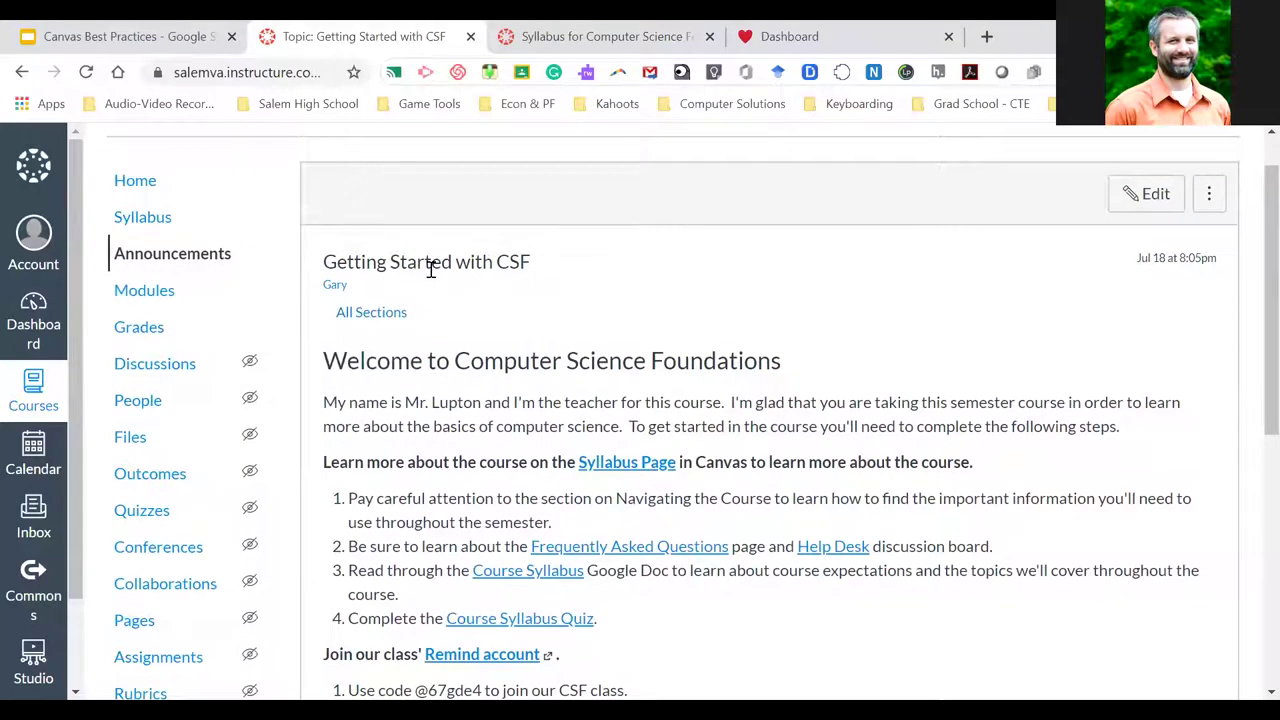
pyautogui.scroll(-1, 430, 268)
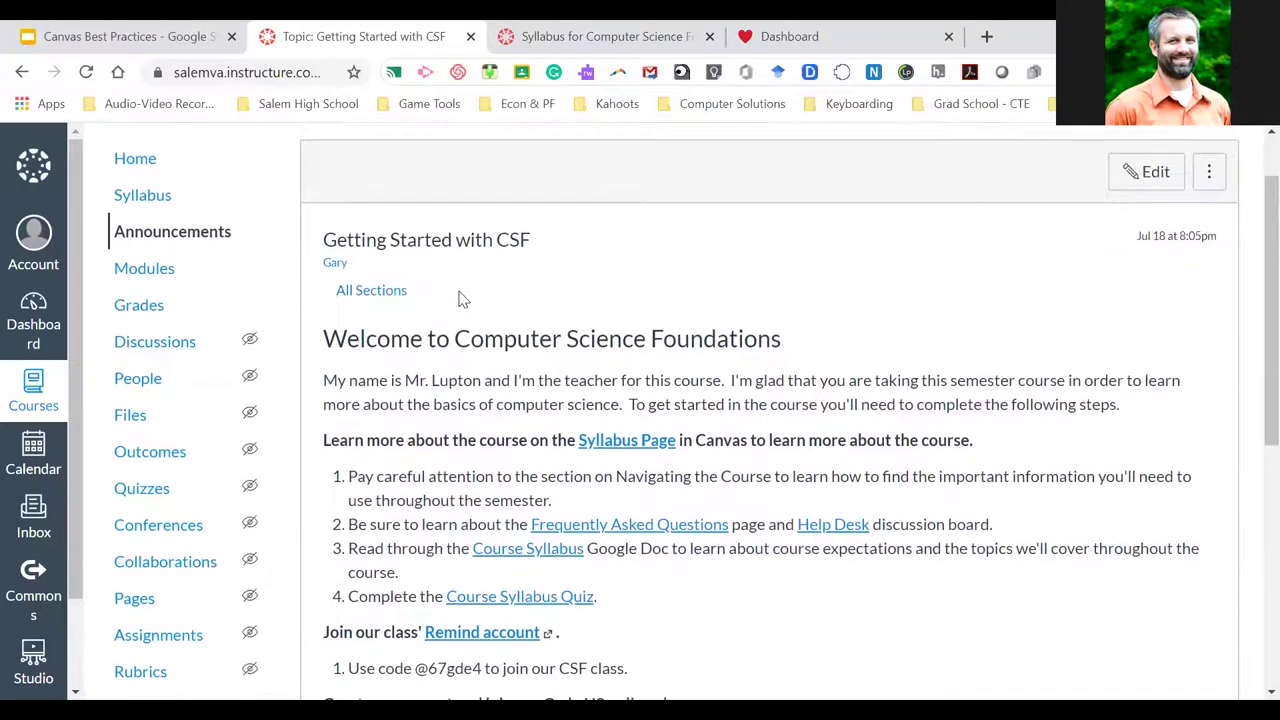
pyautogui.scroll(-3, 450, 318)
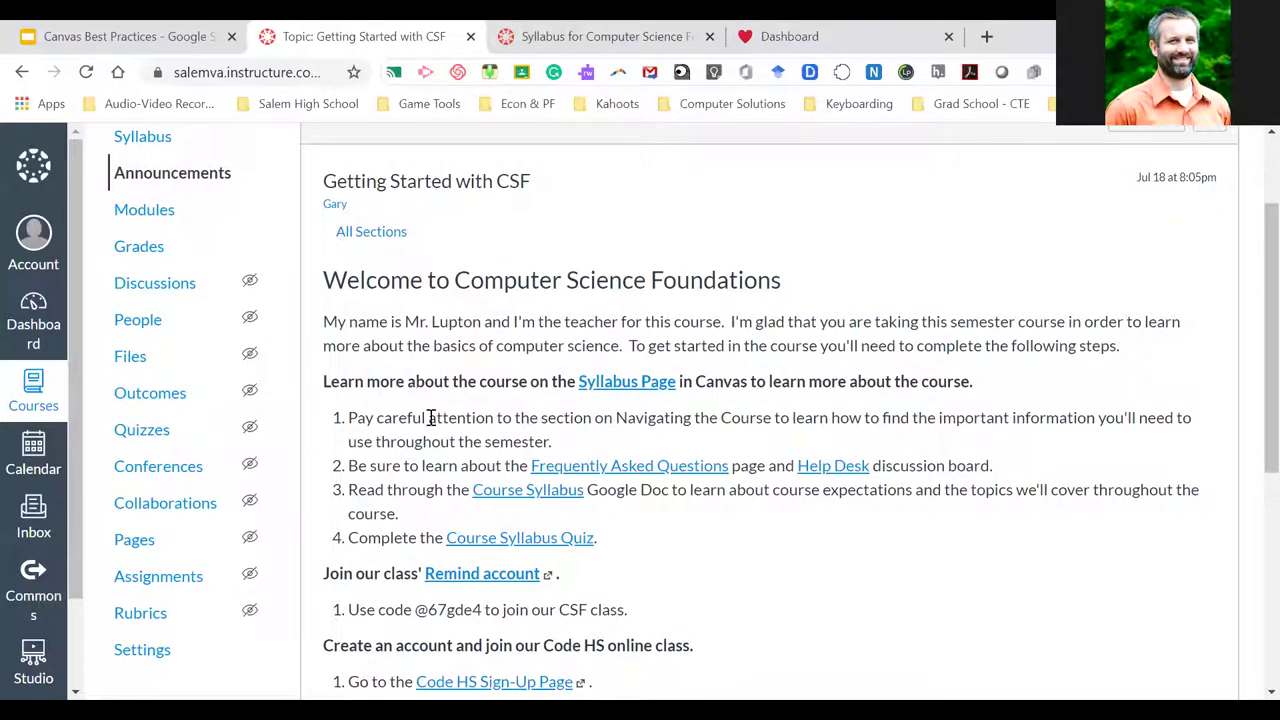
pyautogui.scroll(-1, 430, 418)
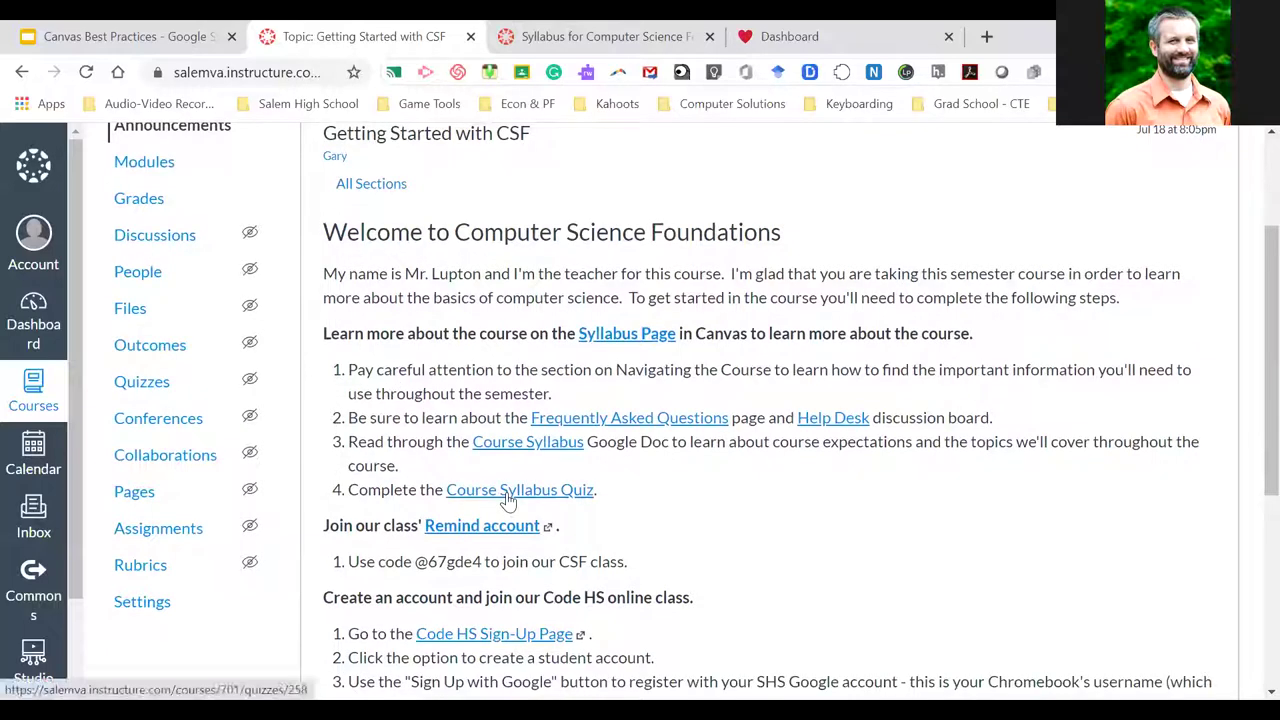
pyautogui.scroll(-4, 548, 480)
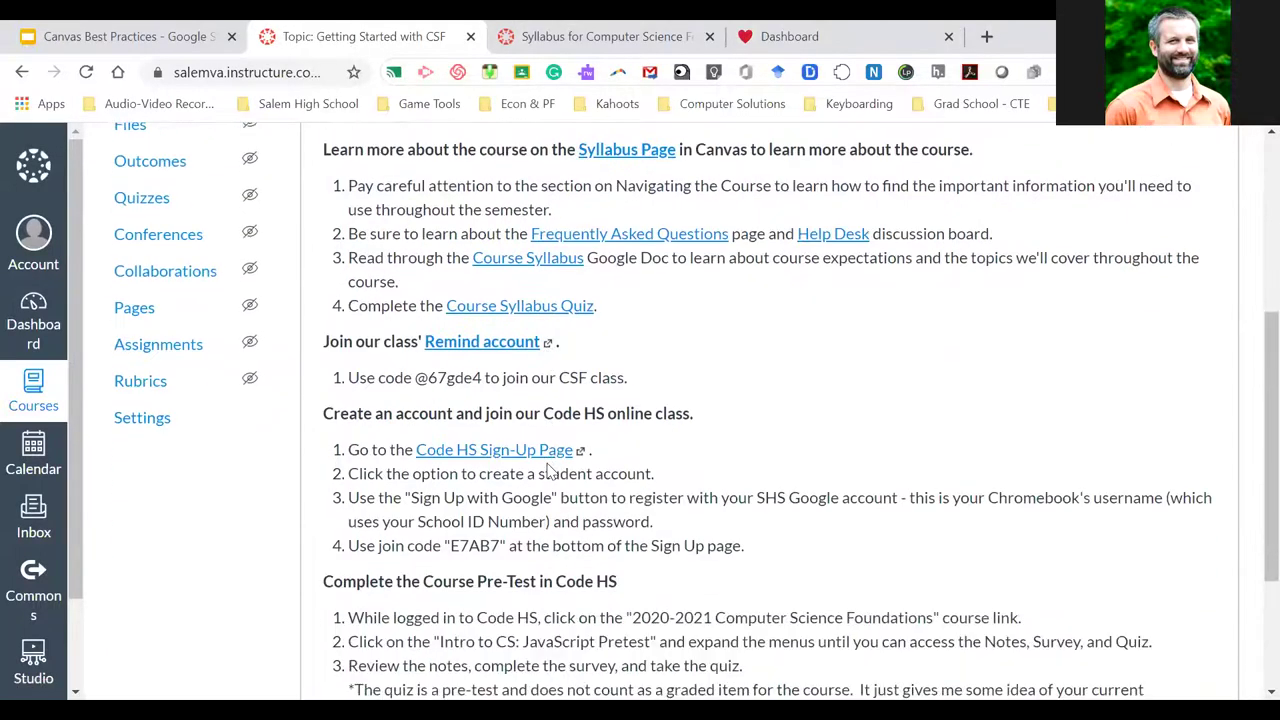
pyautogui.scroll(-4, 548, 470)
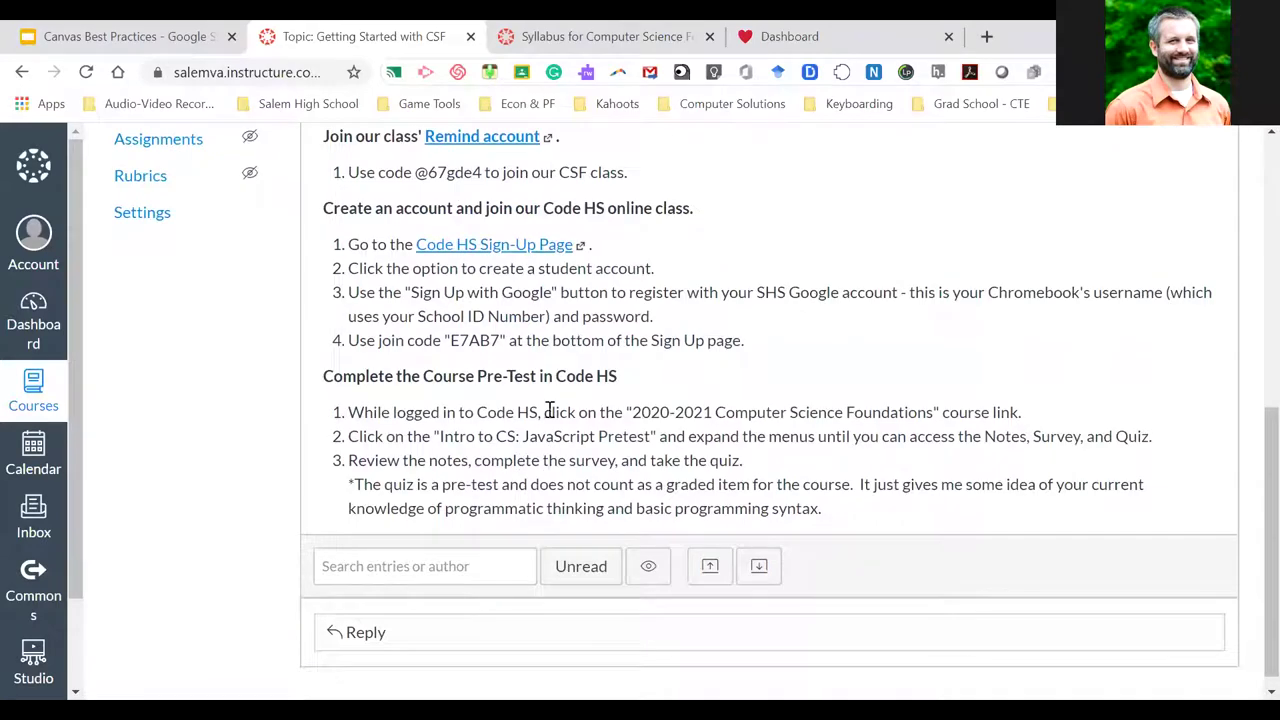
pyautogui.scroll(3, 520, 412)
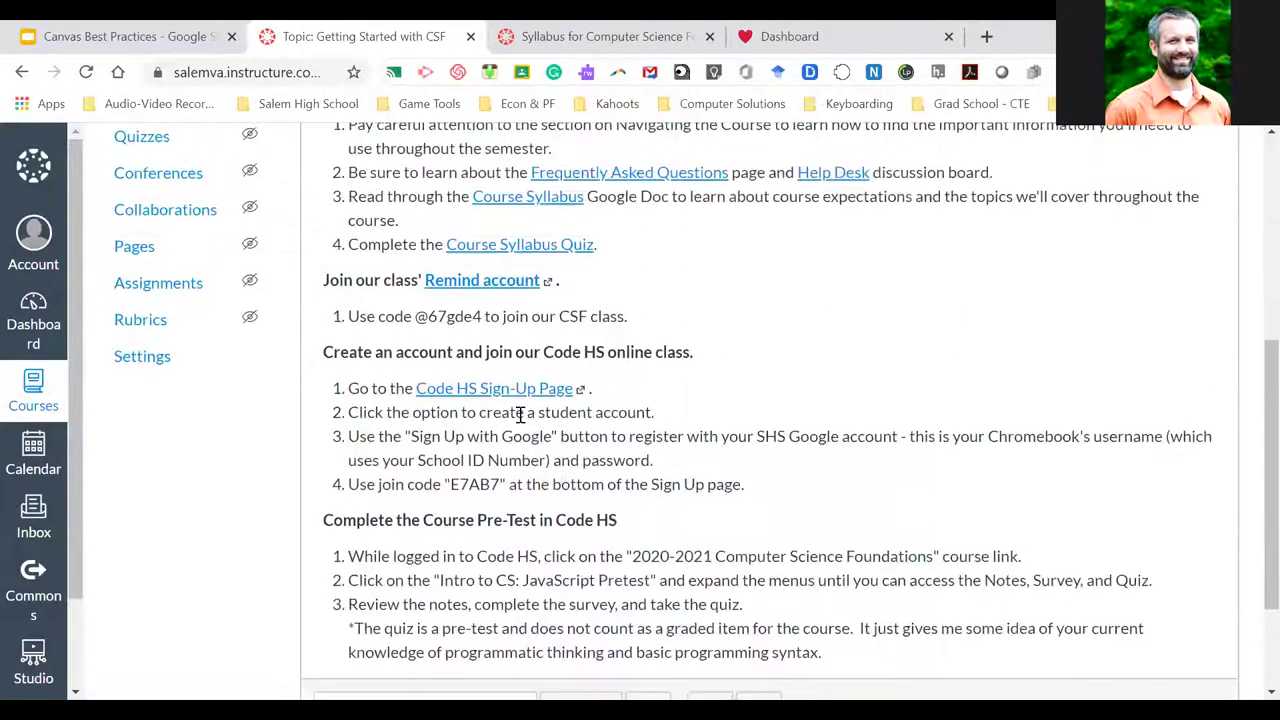
pyautogui.scroll(9, 520, 415)
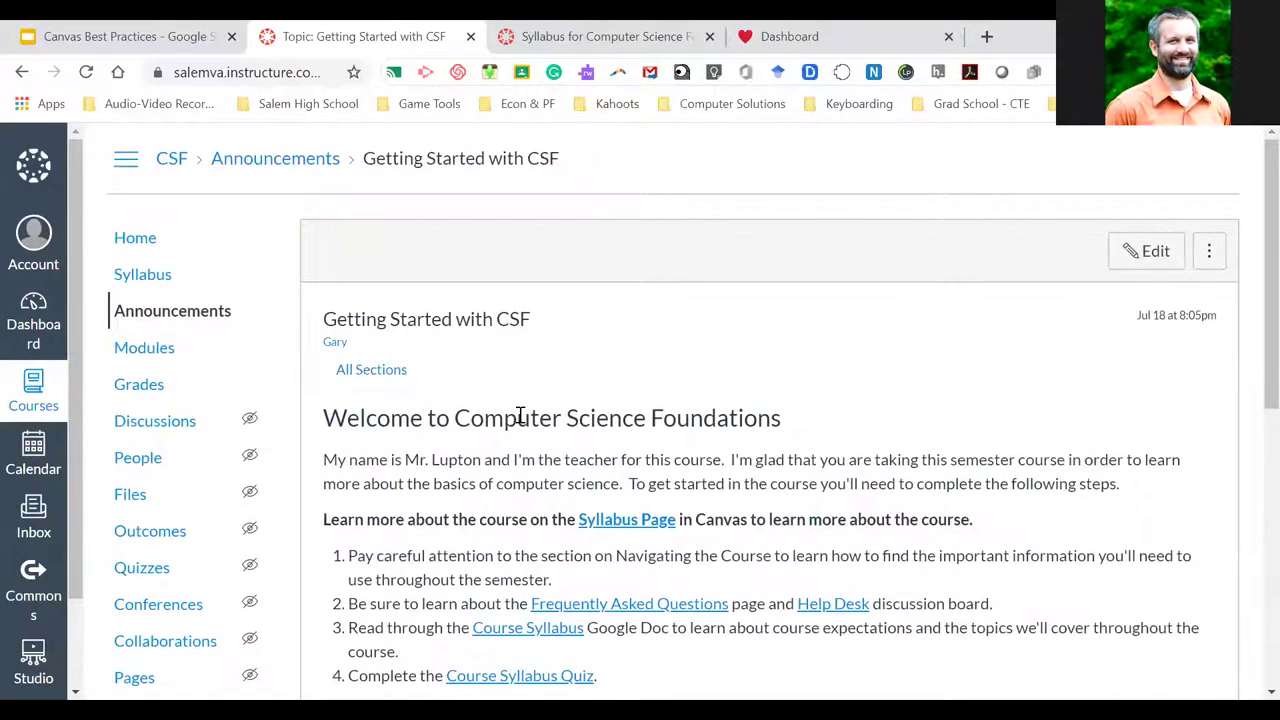
pyautogui.scroll(-1, 520, 415)
pyautogui.scroll(1, 520, 415)
pyautogui.scroll(-1, 520, 415)
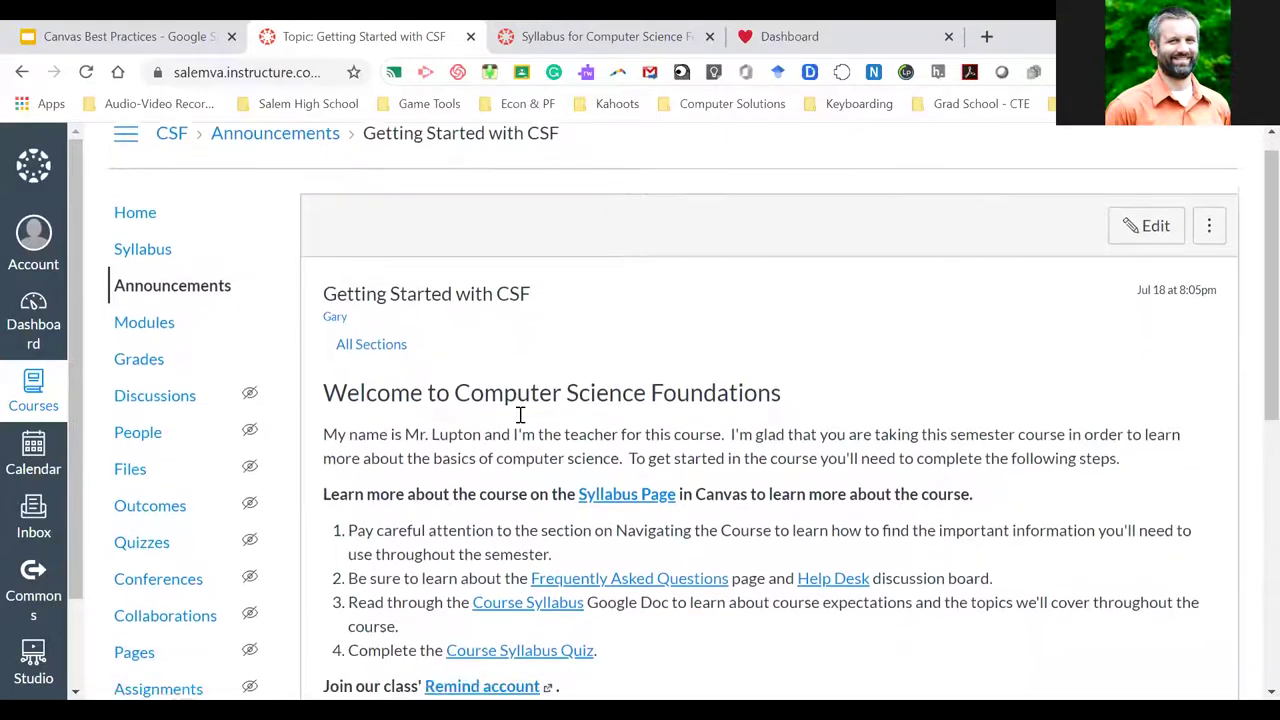
pyautogui.scroll(-1, 520, 415)
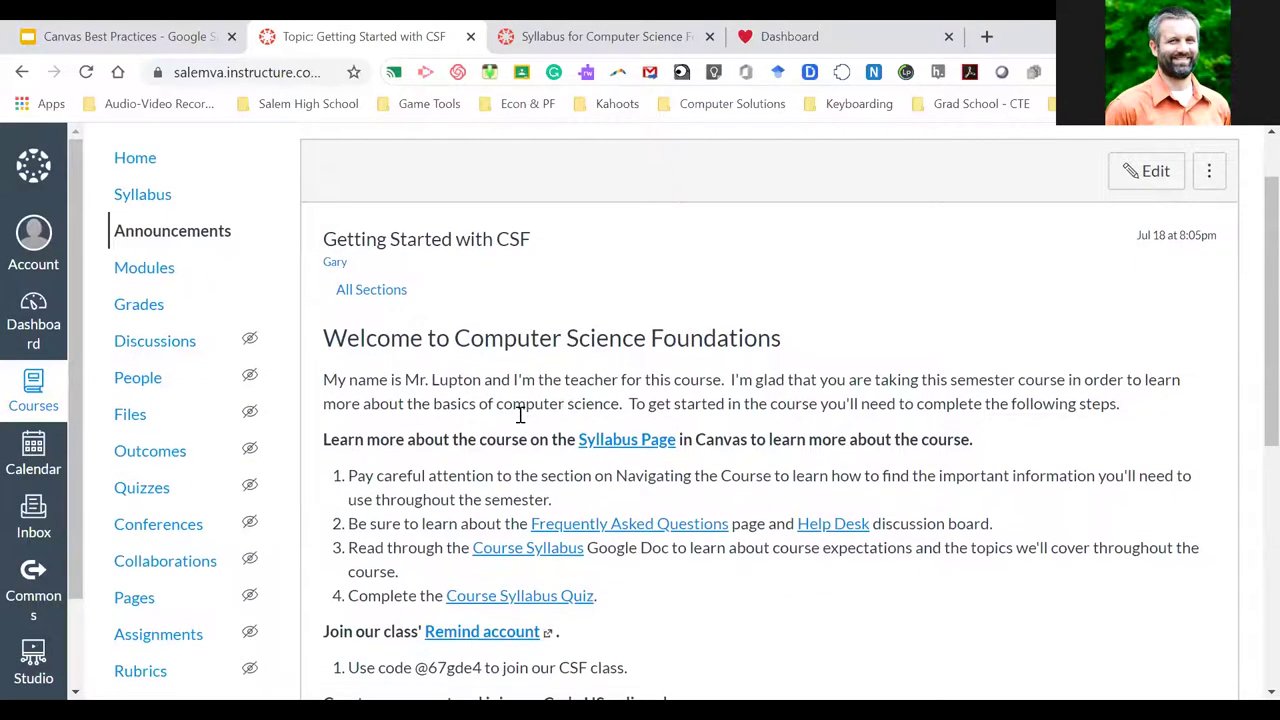
pyautogui.scroll(-1, 519, 423)
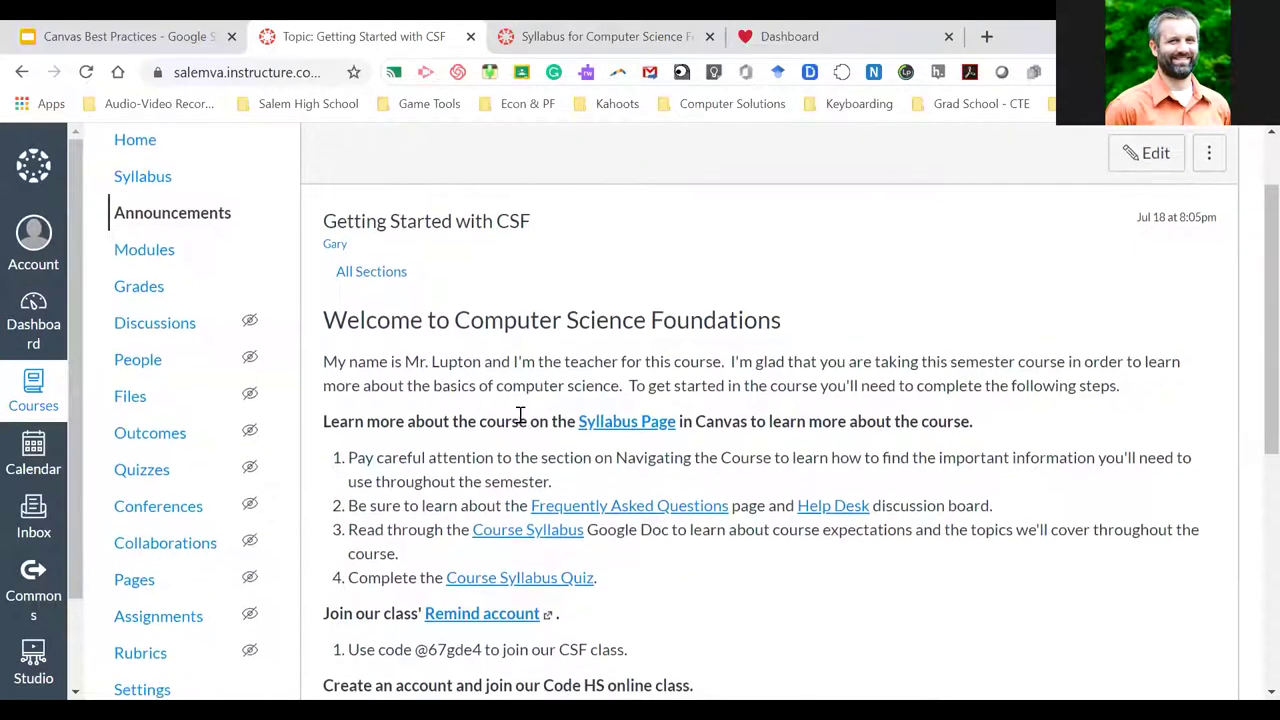
pyautogui.scroll(1, 510, 420)
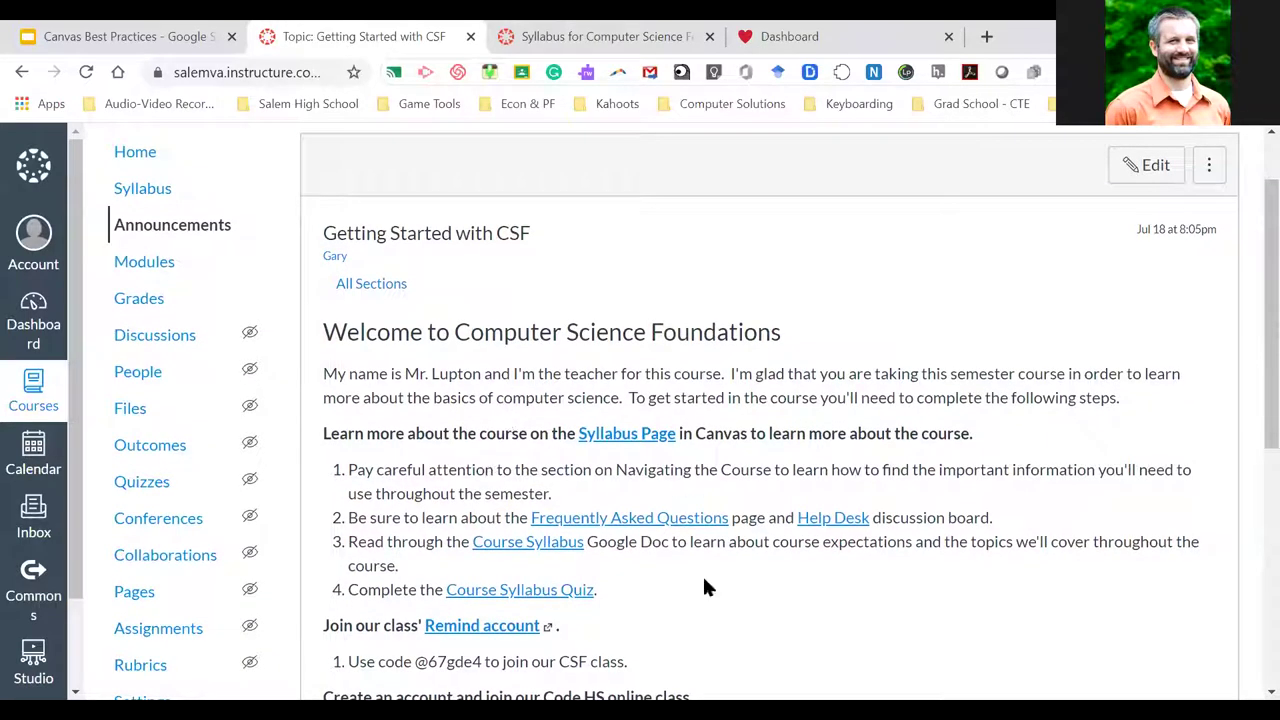
pyautogui.scroll(-4, 704, 588)
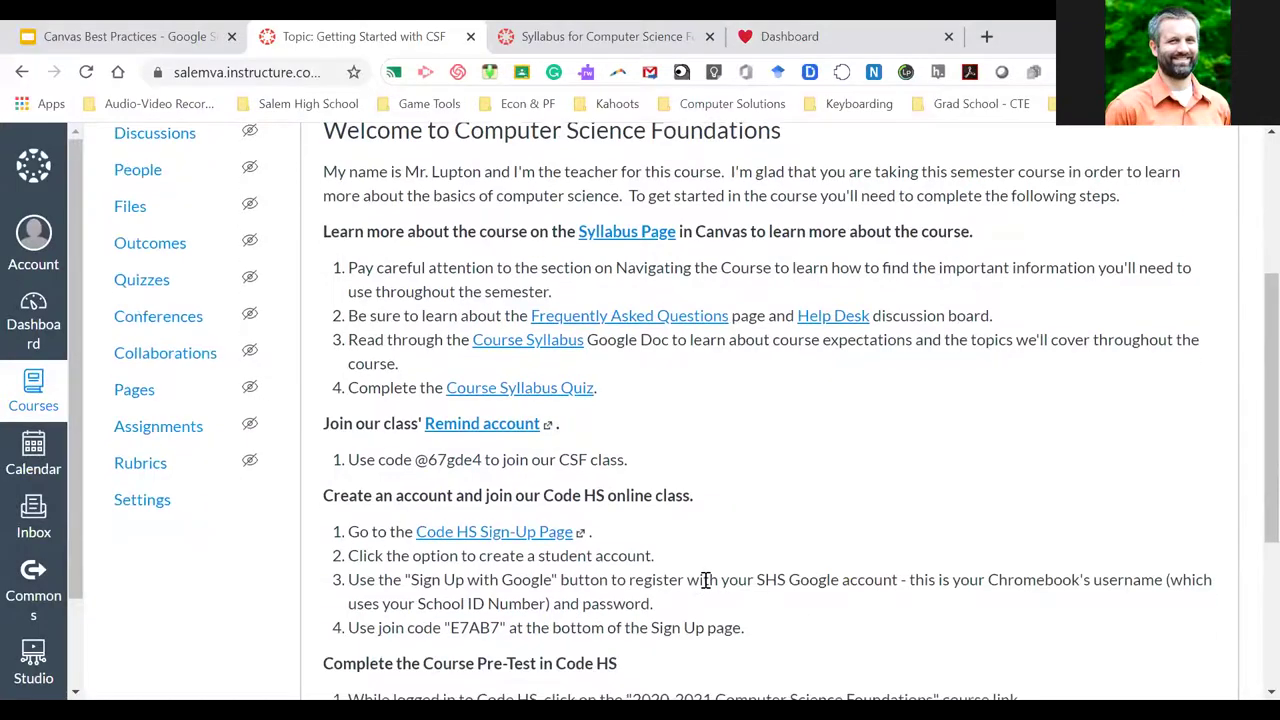
pyautogui.scroll(2, 704, 580)
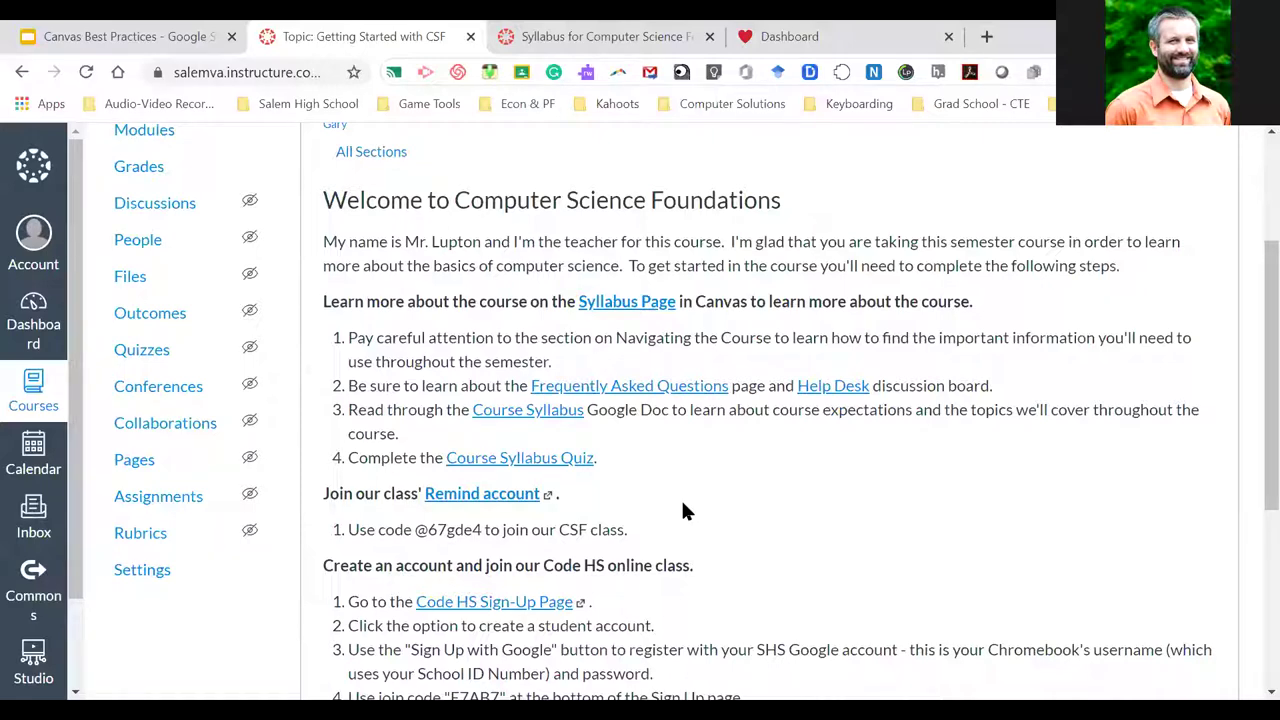
pyautogui.scroll(-2, 683, 504)
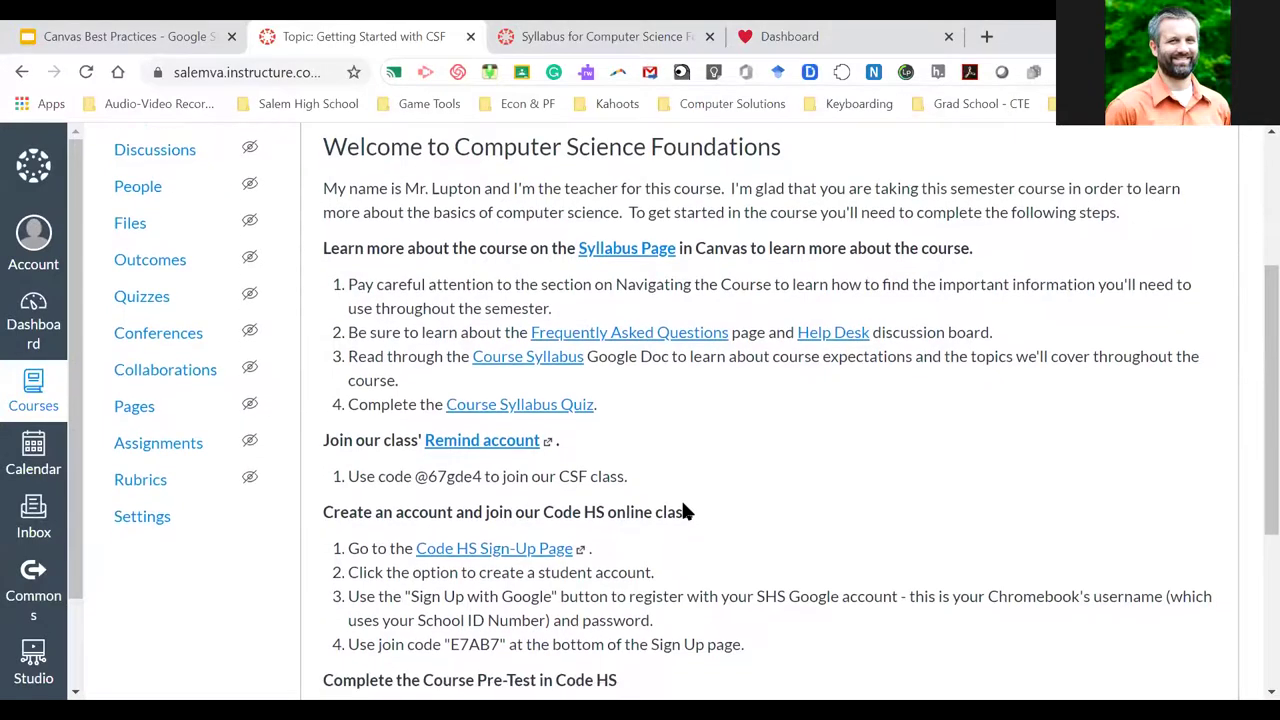
pyautogui.scroll(-1, 684, 505)
pyautogui.scroll(3, 684, 505)
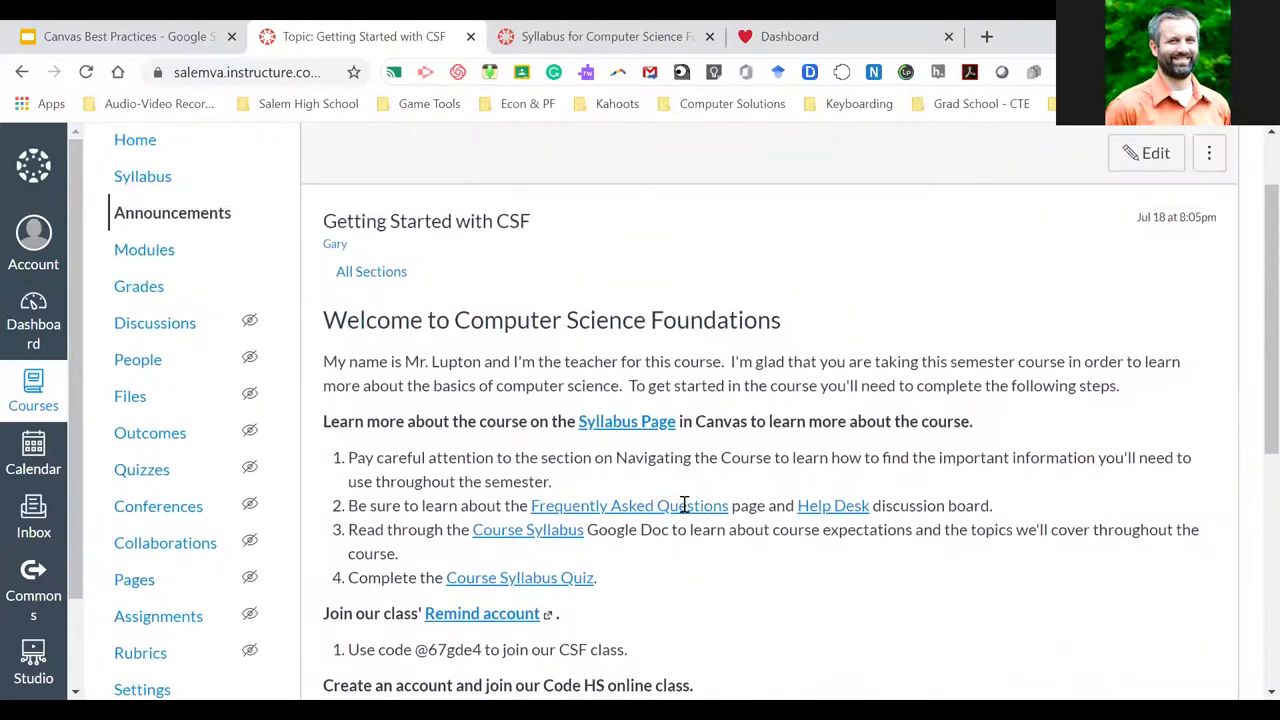
pyautogui.scroll(2, 684, 505)
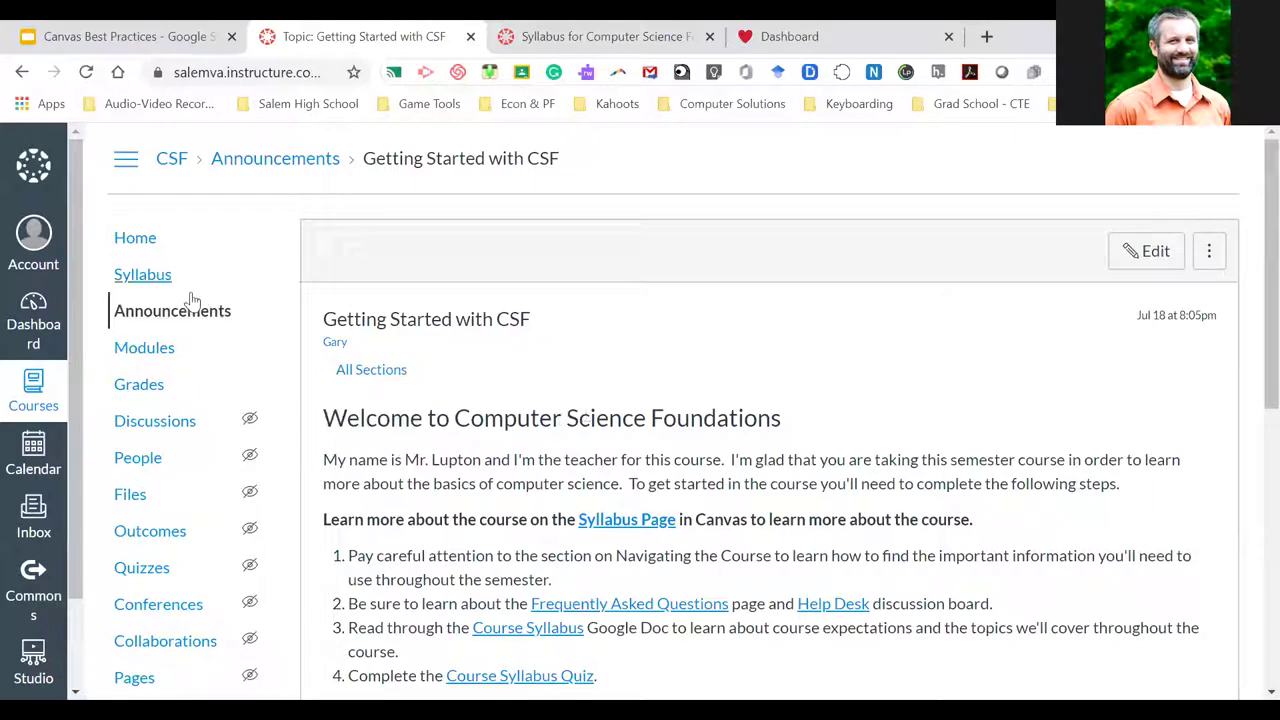
# Go from Home to Announcements and review the Week 1 Activities (Aug 31 – Sep 3) schedule table
pyautogui.click(136, 239)
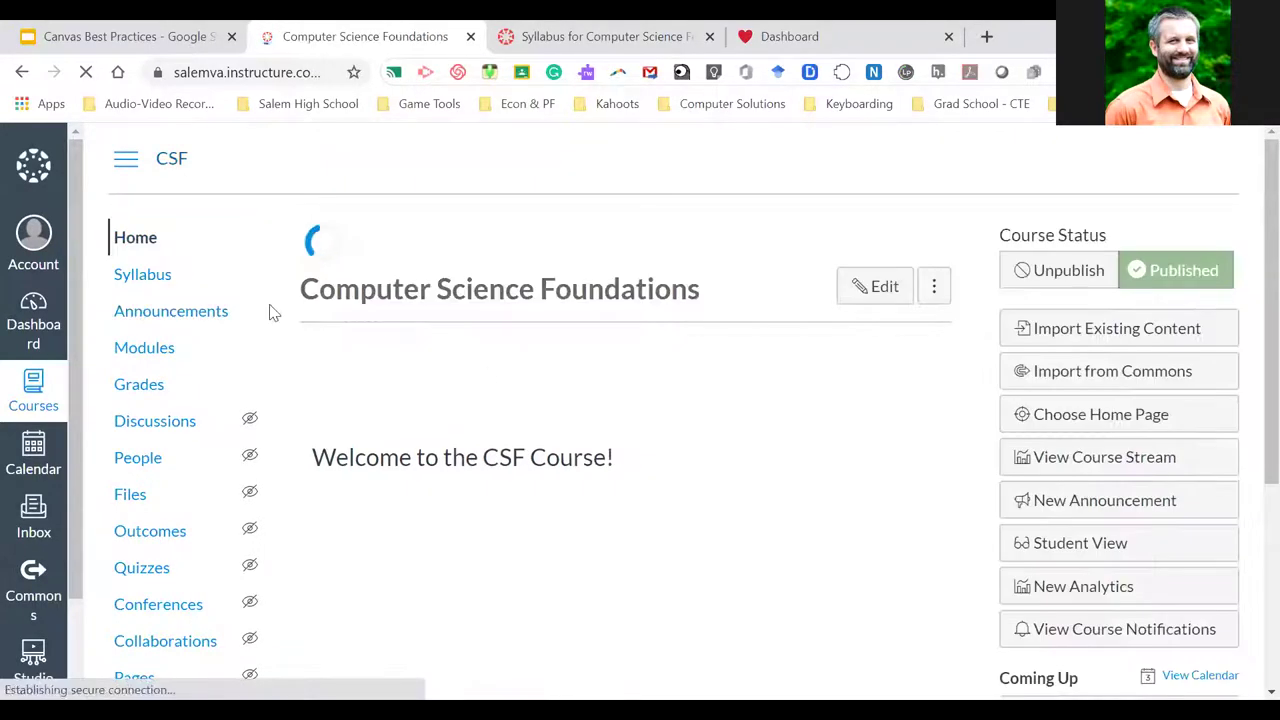
pyautogui.click(192, 314)
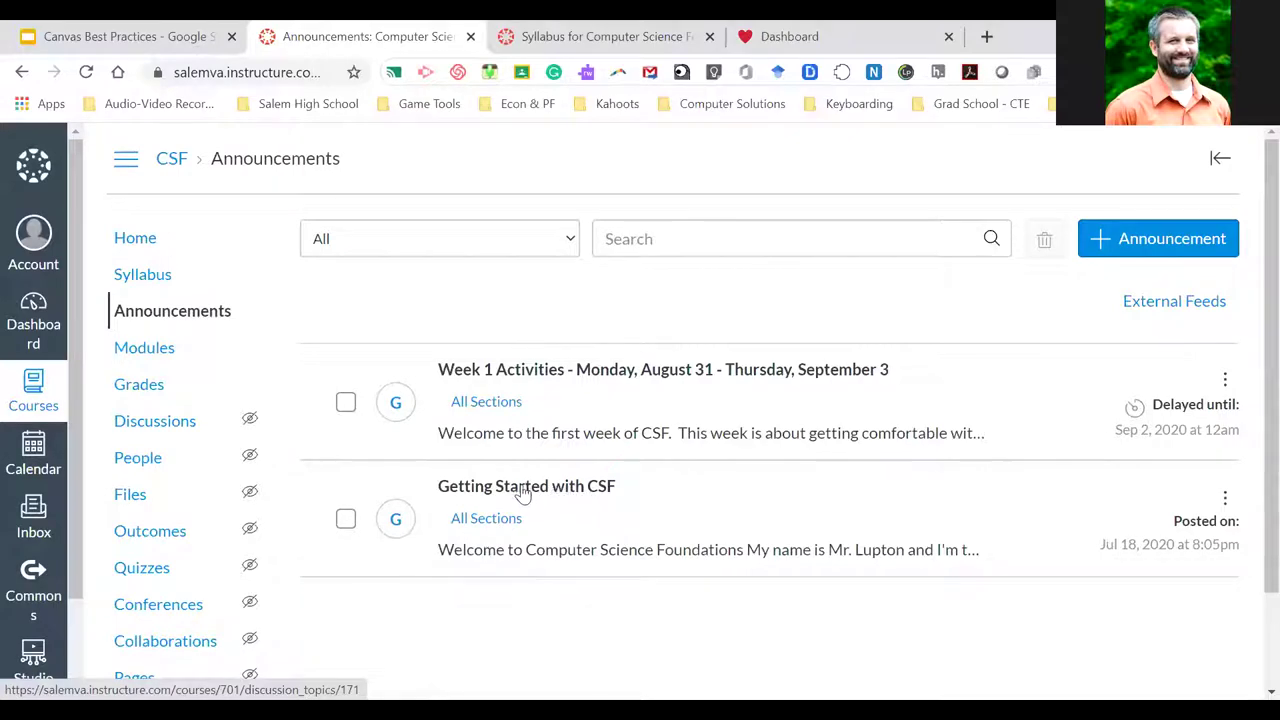
pyautogui.click(594, 371)
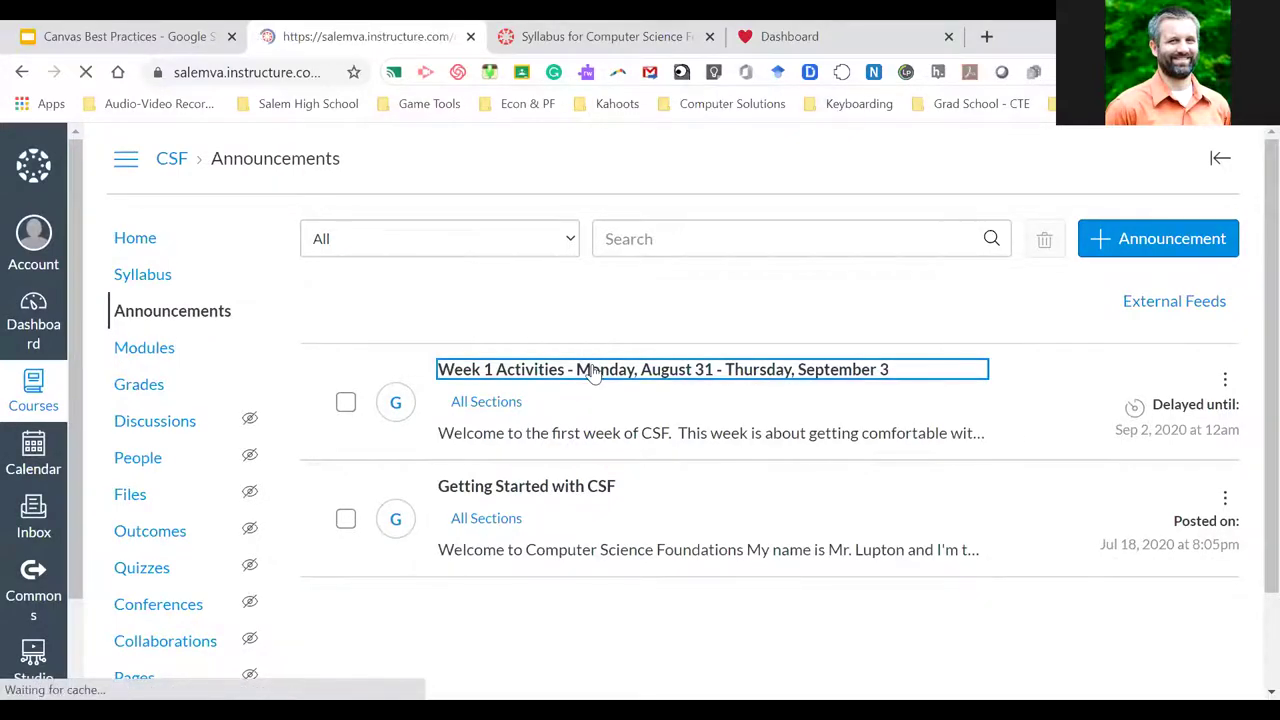
pyautogui.scroll(-1, 624, 430)
pyautogui.scroll(-1, 624, 430)
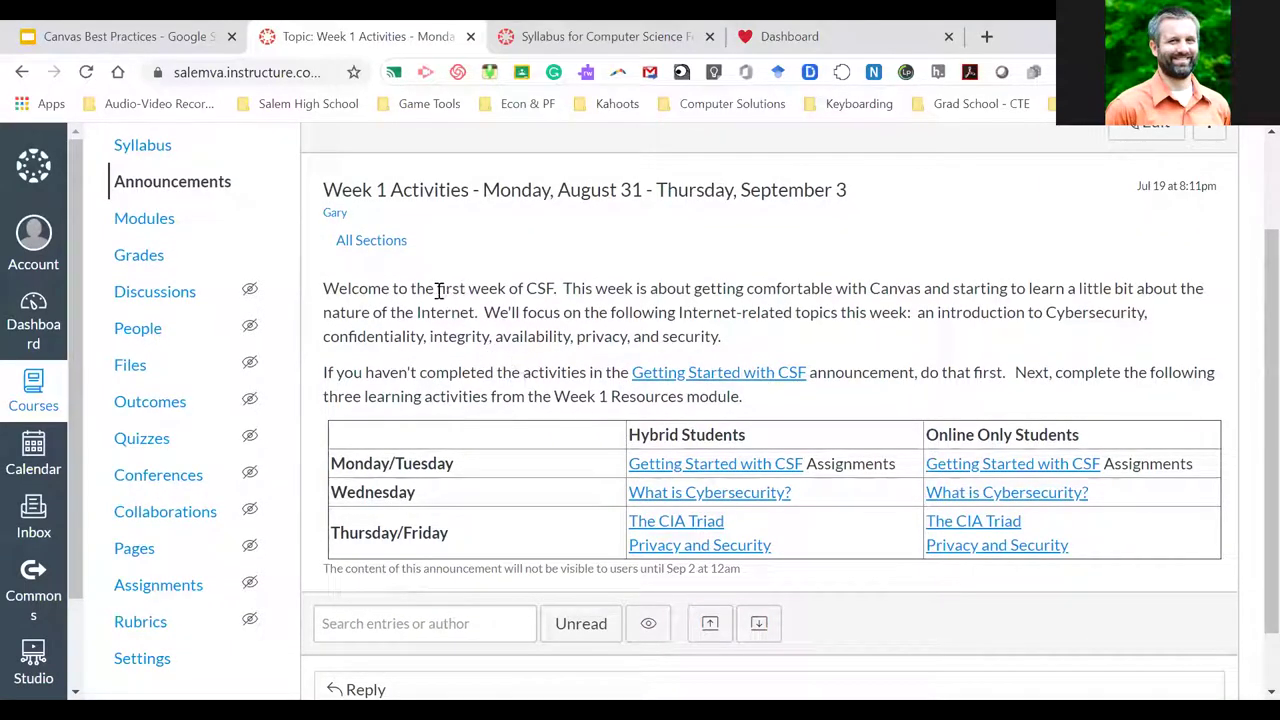
pyautogui.scroll(-1, 478, 333)
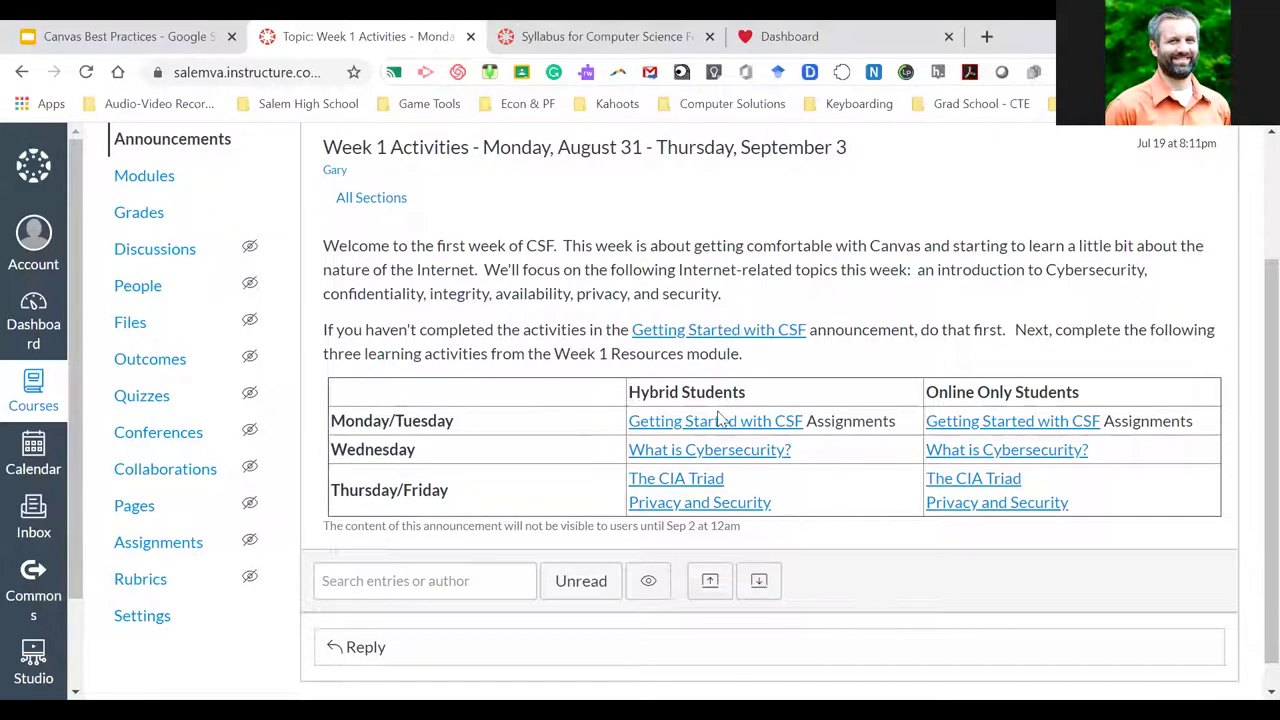
pyautogui.scroll(3, 636, 390)
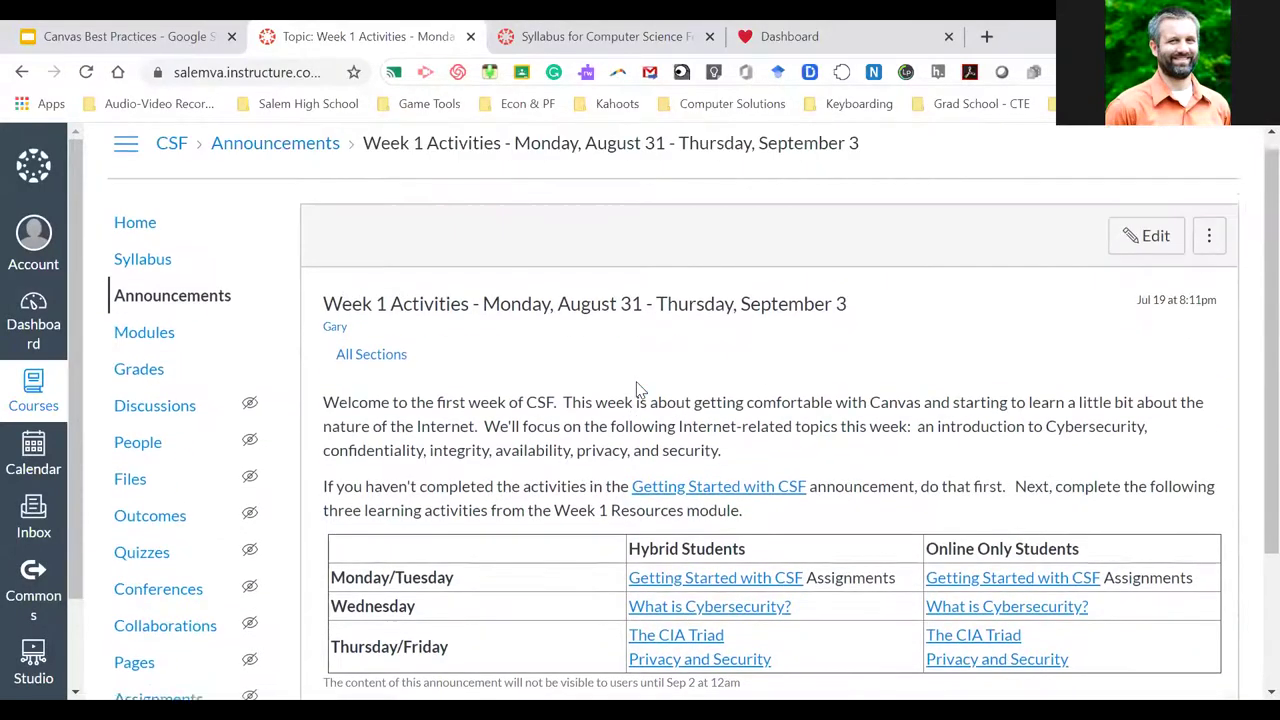
pyautogui.scroll(-1, 771, 383)
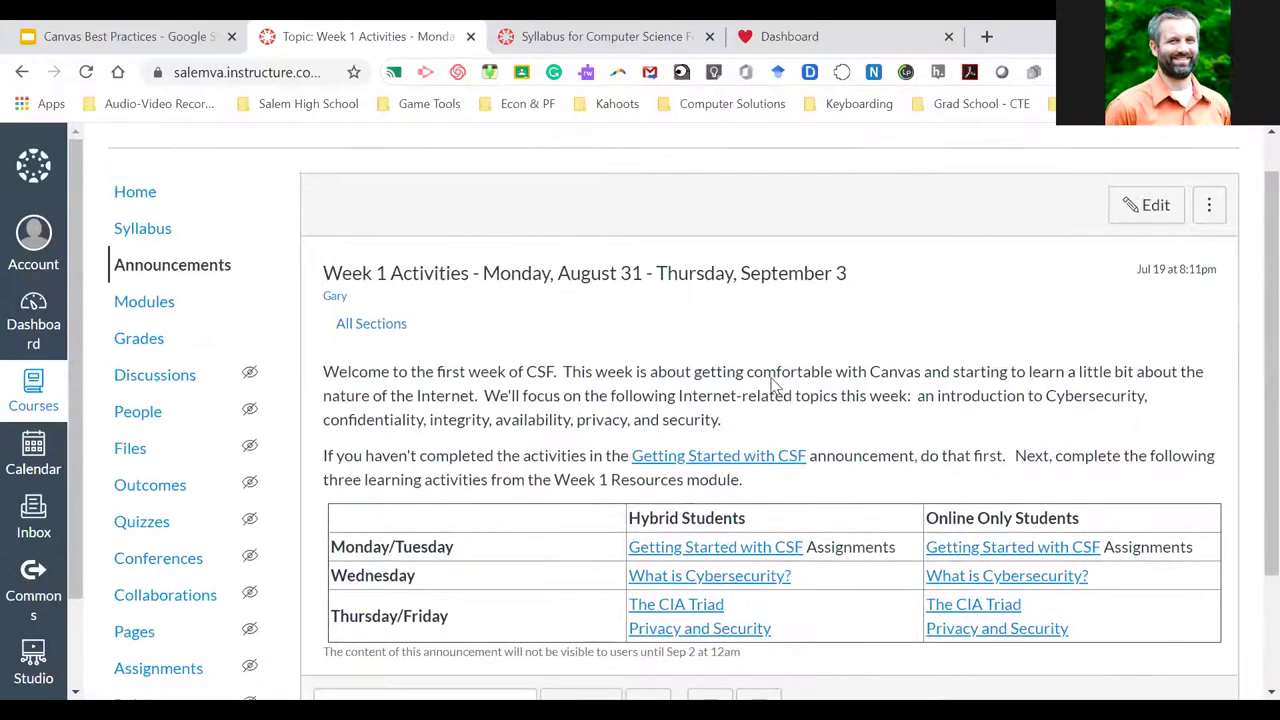
pyautogui.scroll(1, 771, 383)
pyautogui.click(1146, 228)
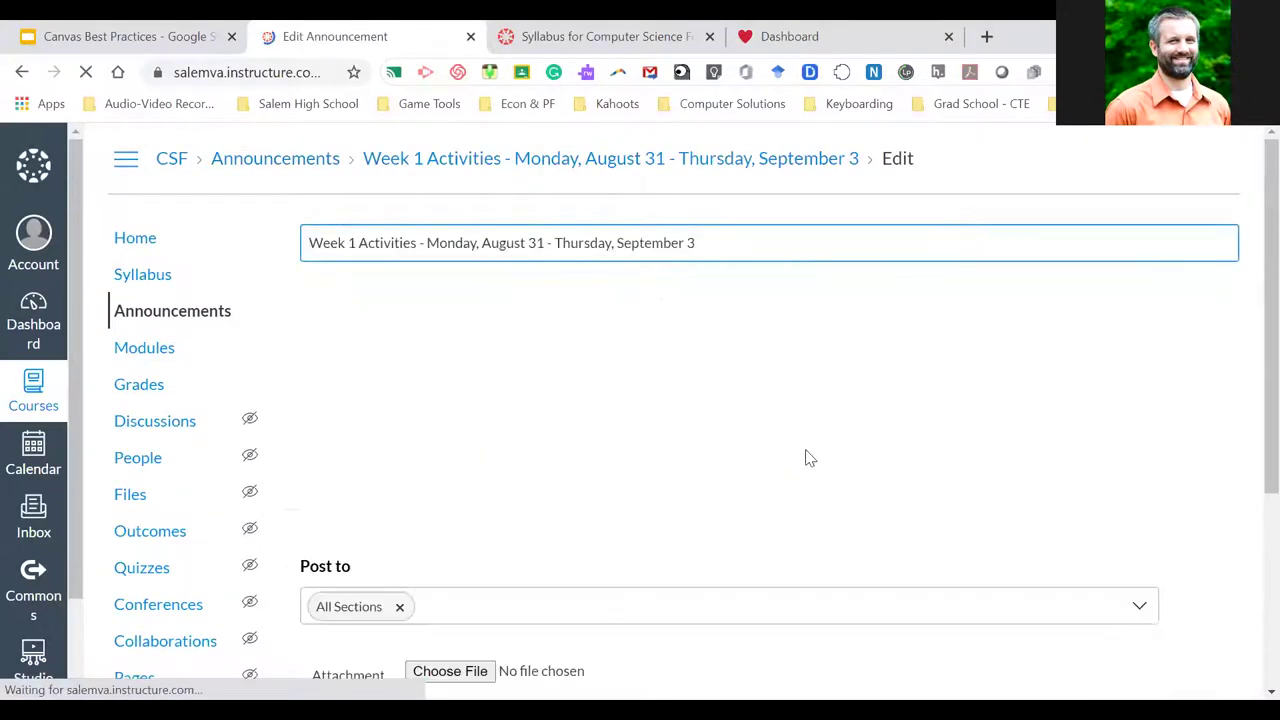
pyautogui.click(976, 300)
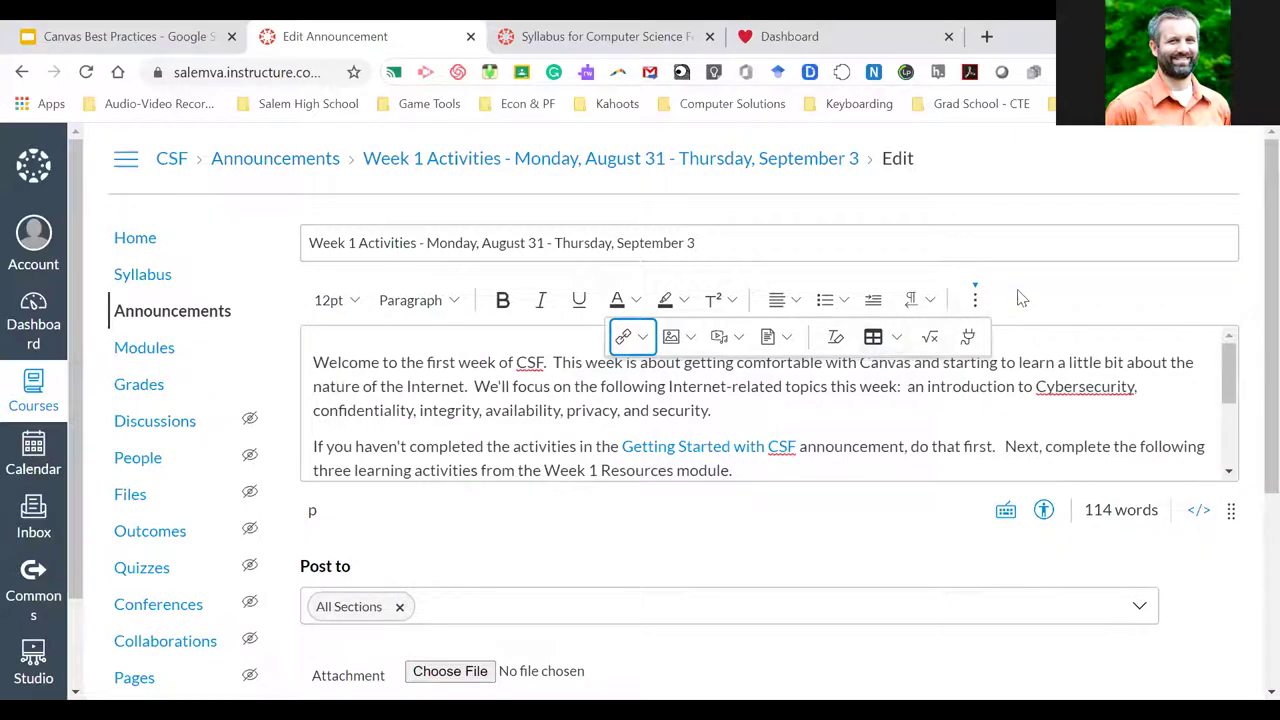
pyautogui.click(975, 299)
pyautogui.scroll(-3, 1048, 416)
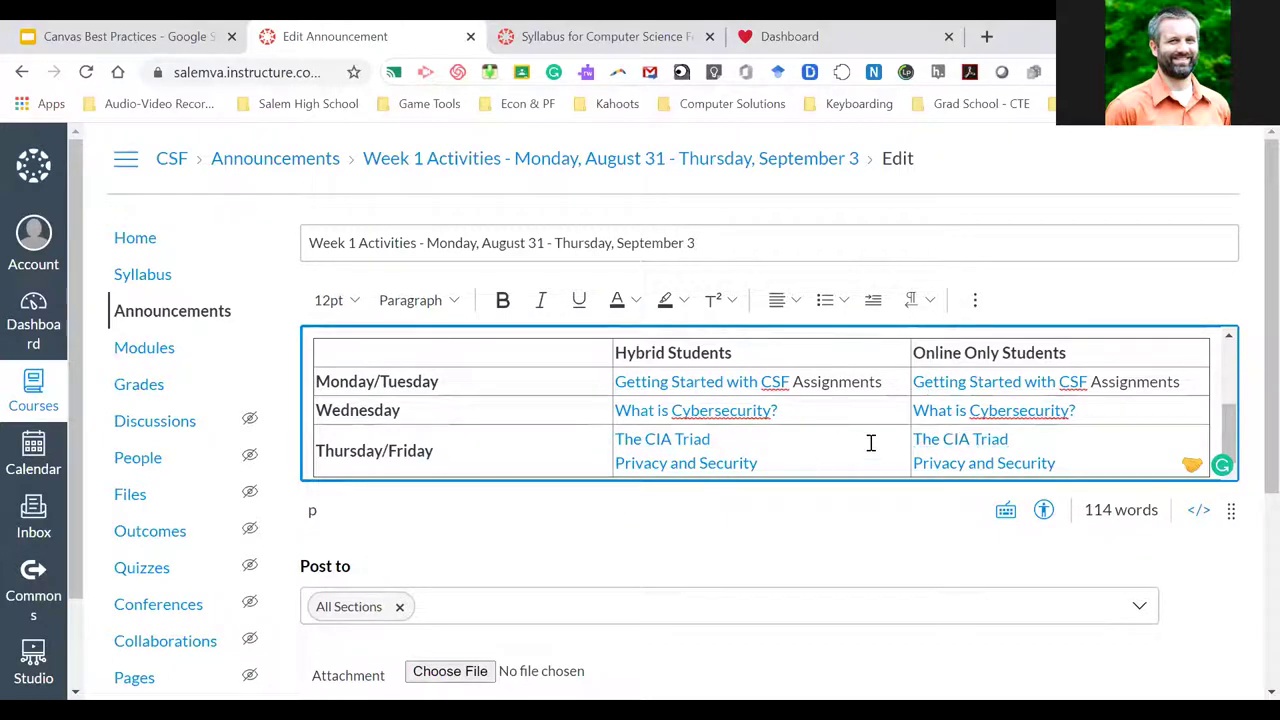
pyautogui.scroll(-1, 871, 443)
pyautogui.scroll(2, 871, 443)
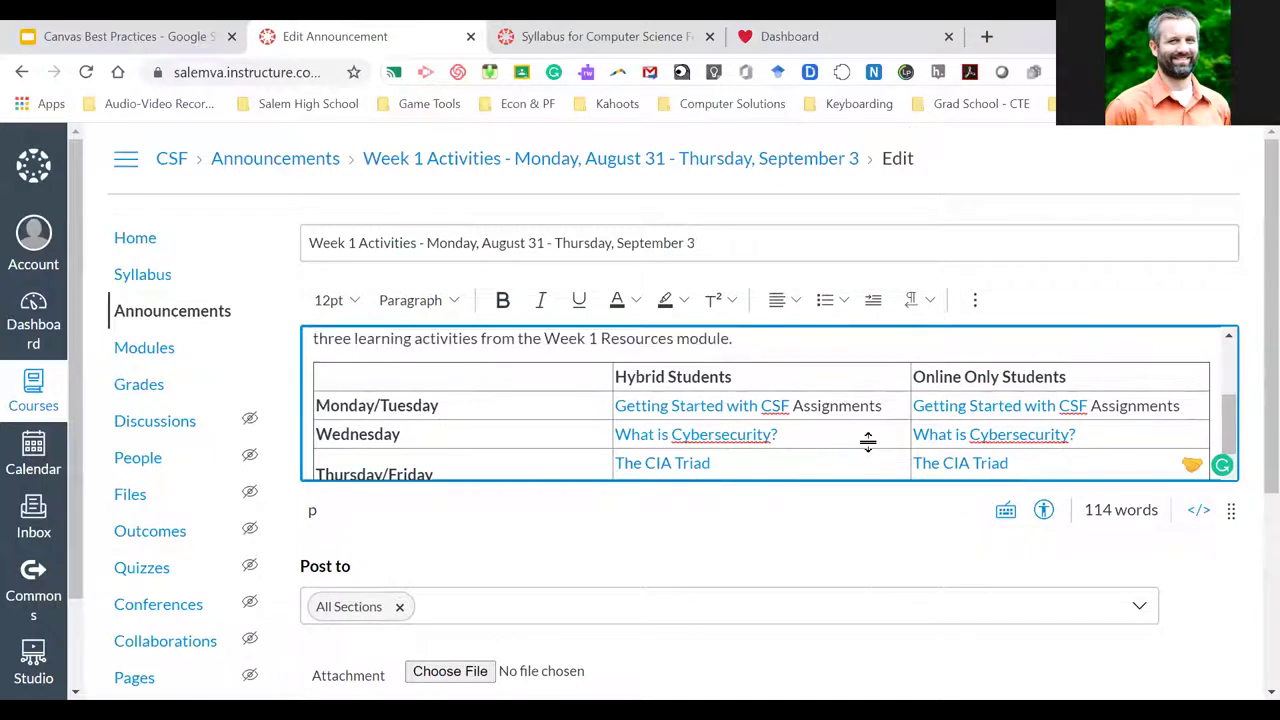
pyautogui.scroll(-2, 871, 443)
pyautogui.scroll(1, 871, 443)
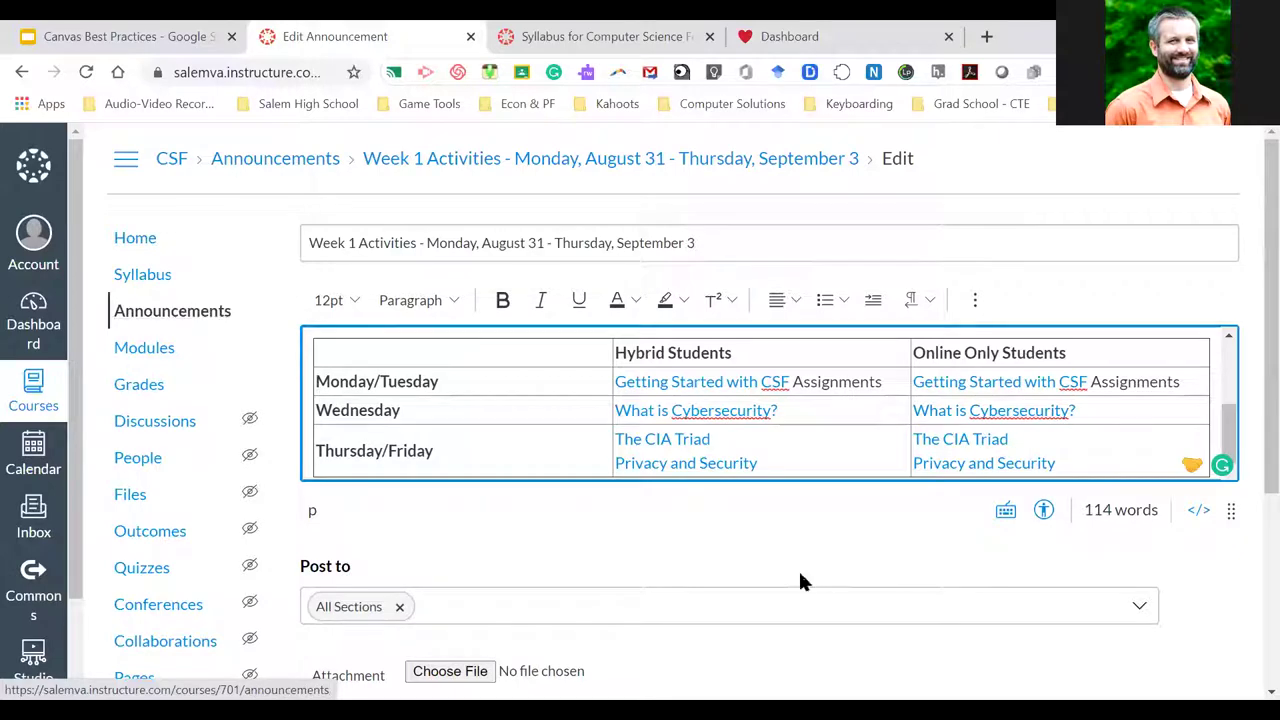
pyautogui.scroll(-3, 862, 558)
pyautogui.click(1152, 651)
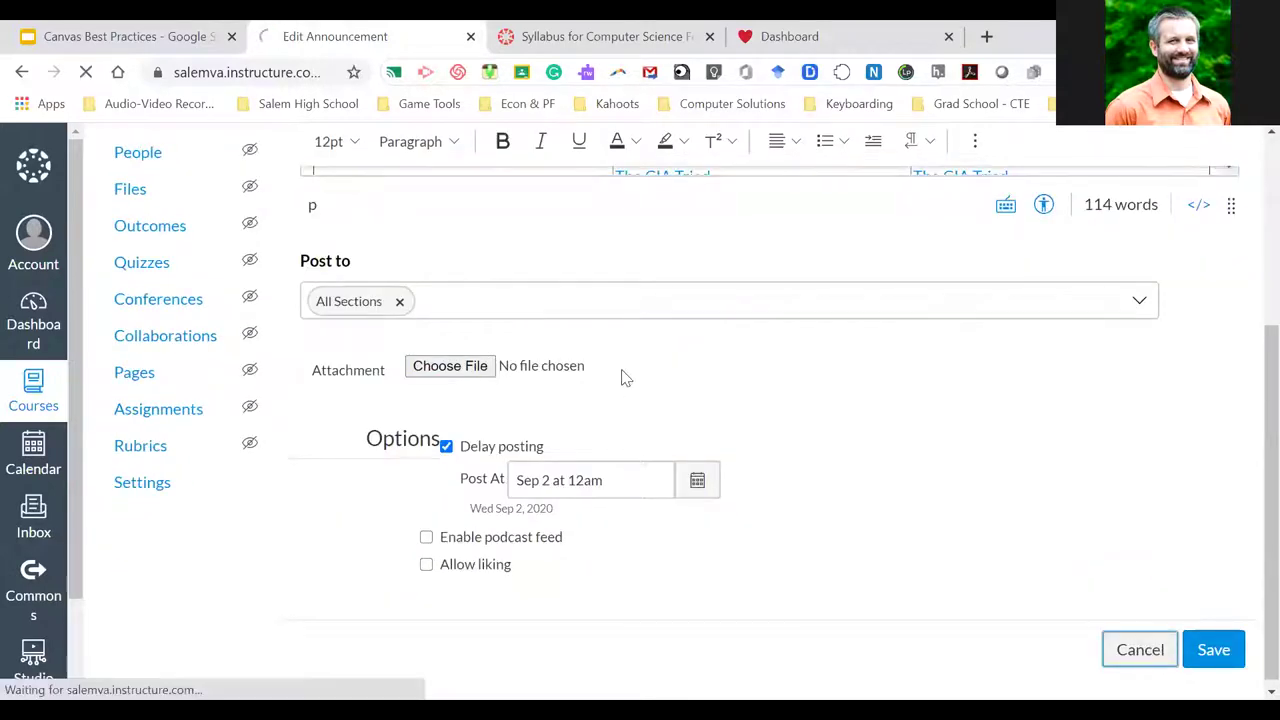
pyautogui.scroll(-1, 590, 383)
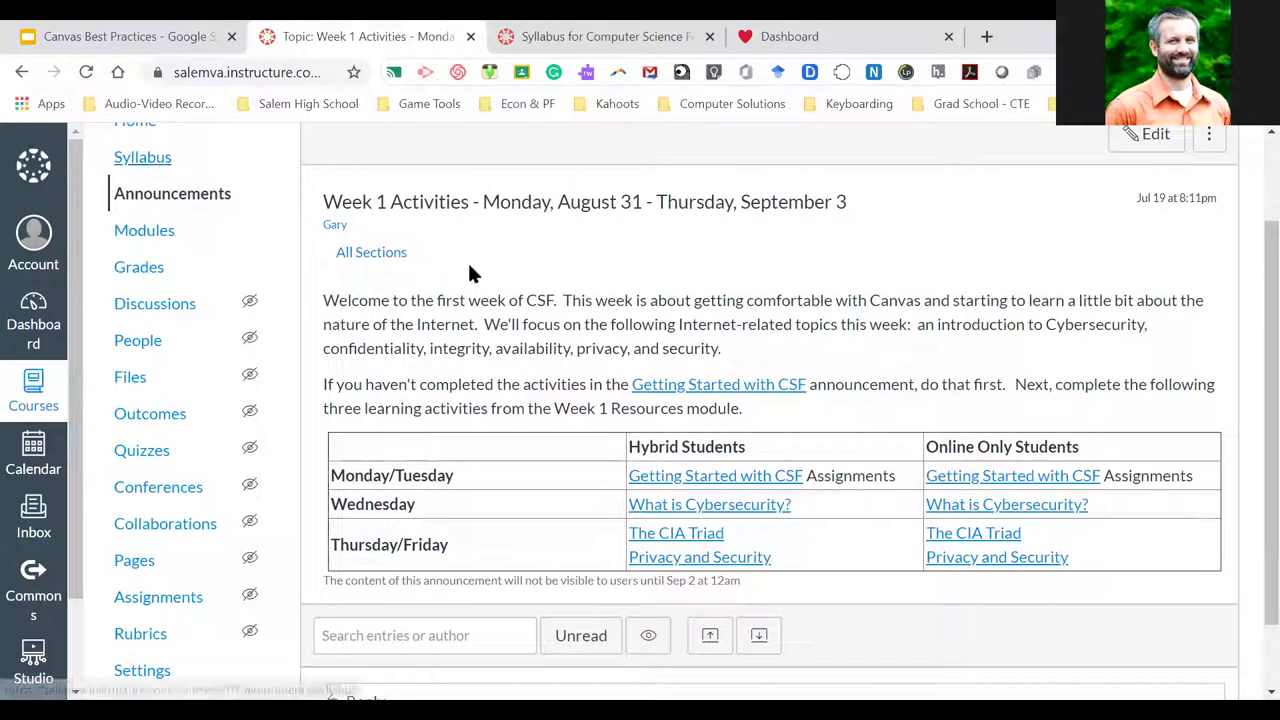
# Reopen Getting Started with CSF from Announcements, then view the syllabus tab's About This Course section
pyautogui.scroll(2, 436, 258)
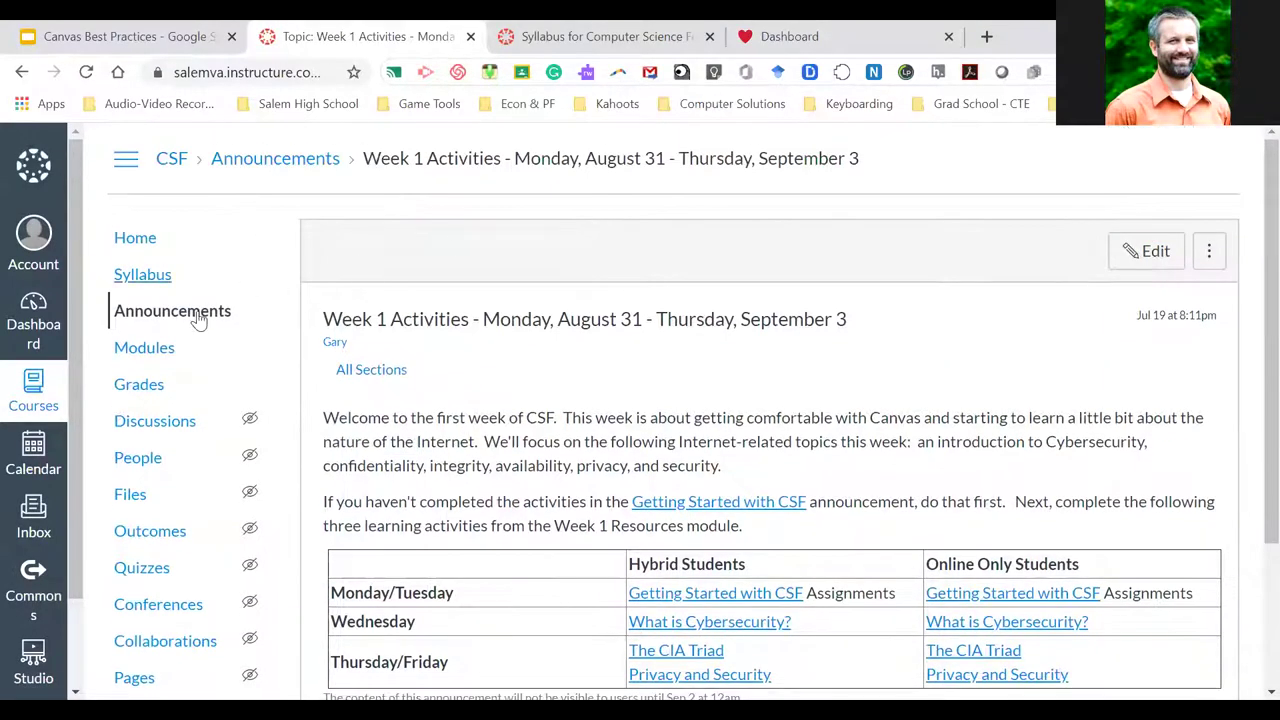
pyautogui.click(190, 314)
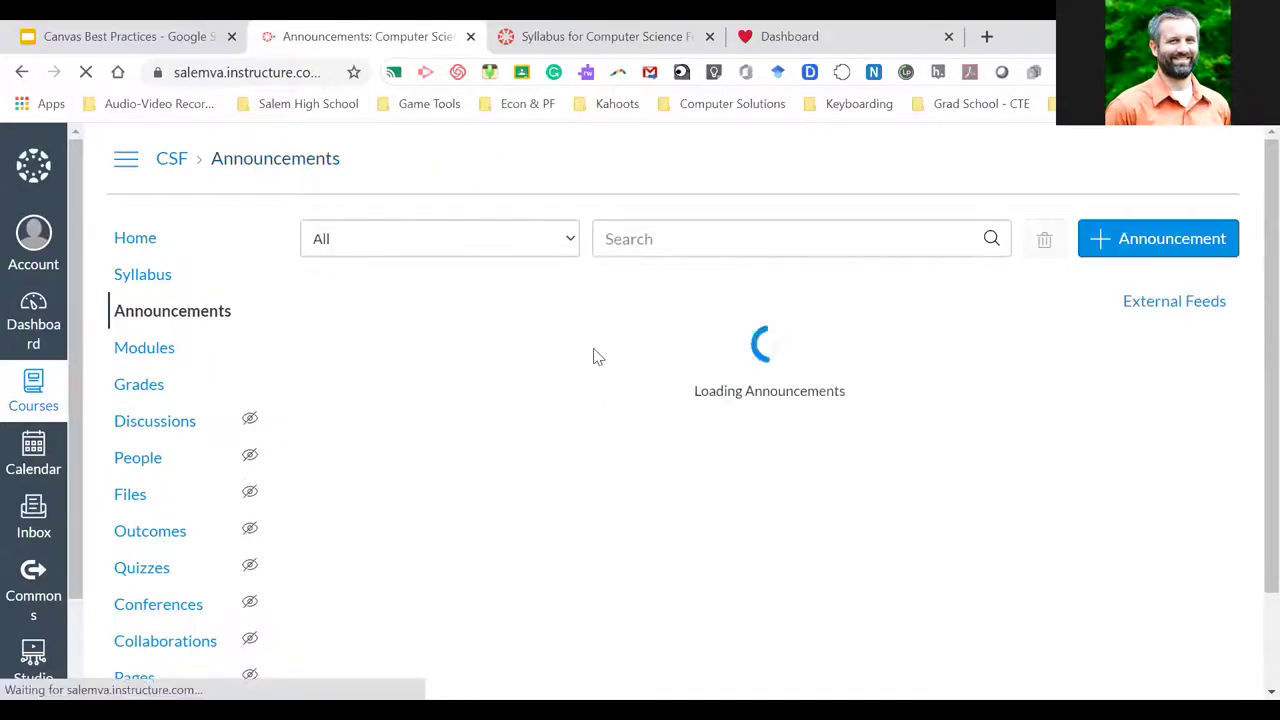
pyautogui.click(530, 487)
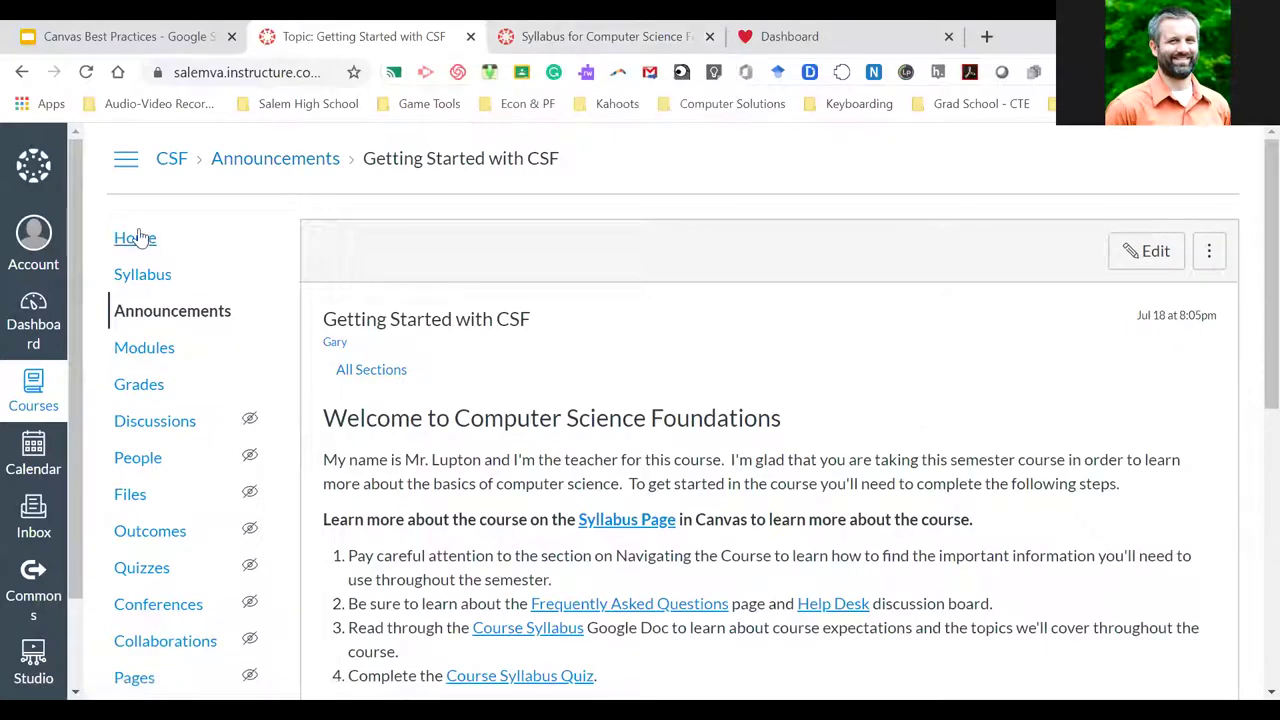
pyautogui.click(570, 32)
pyautogui.scroll(-3, 560, 445)
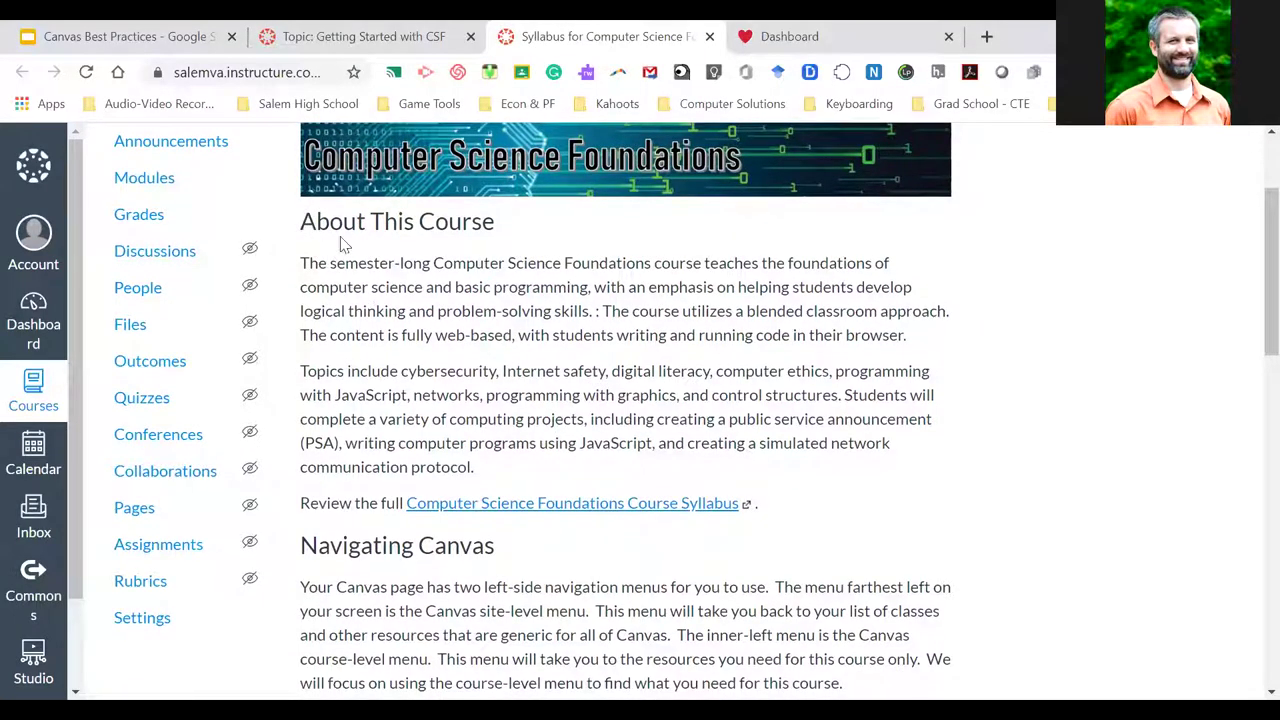
pyautogui.scroll(-1, 528, 418)
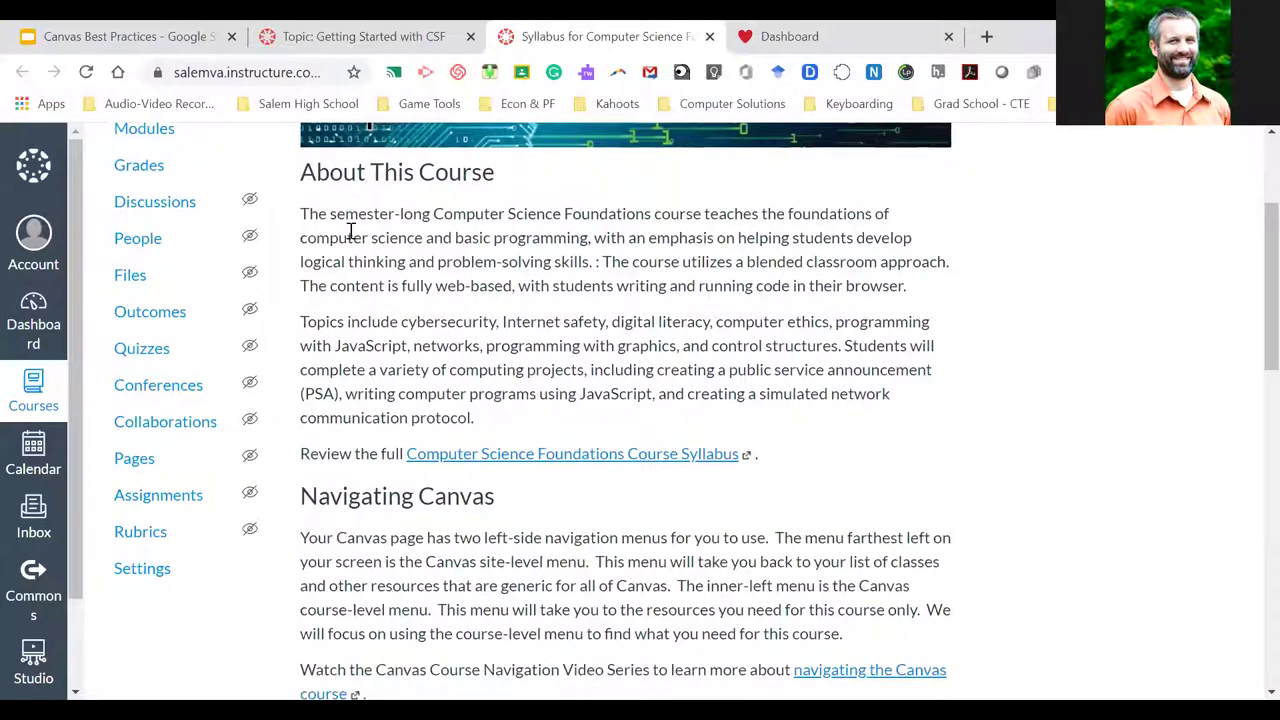
pyautogui.moveTo(304, 174); pyautogui.dragTo(516, 416)
pyautogui.click(502, 414)
pyautogui.keyDown('shift'); pyautogui.click(318, 170); pyautogui.keyUp('shift')
pyautogui.click(316, 172)
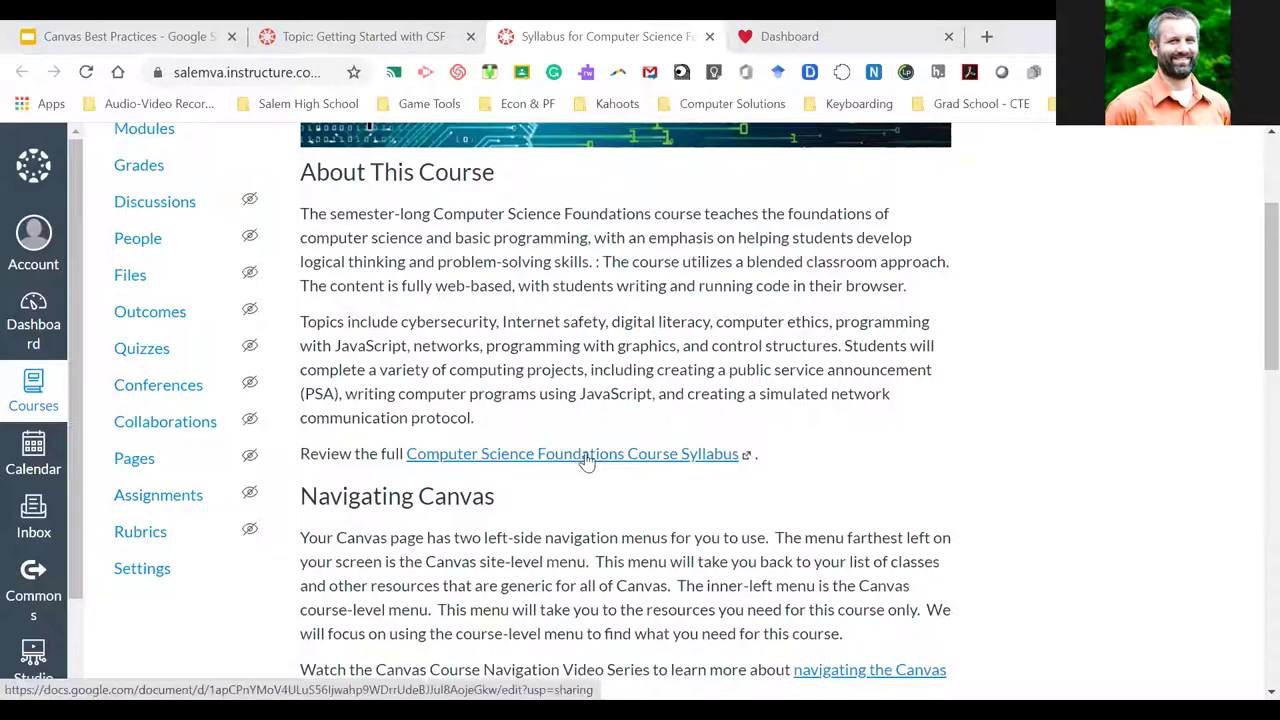
pyautogui.scroll(-2, 614, 490)
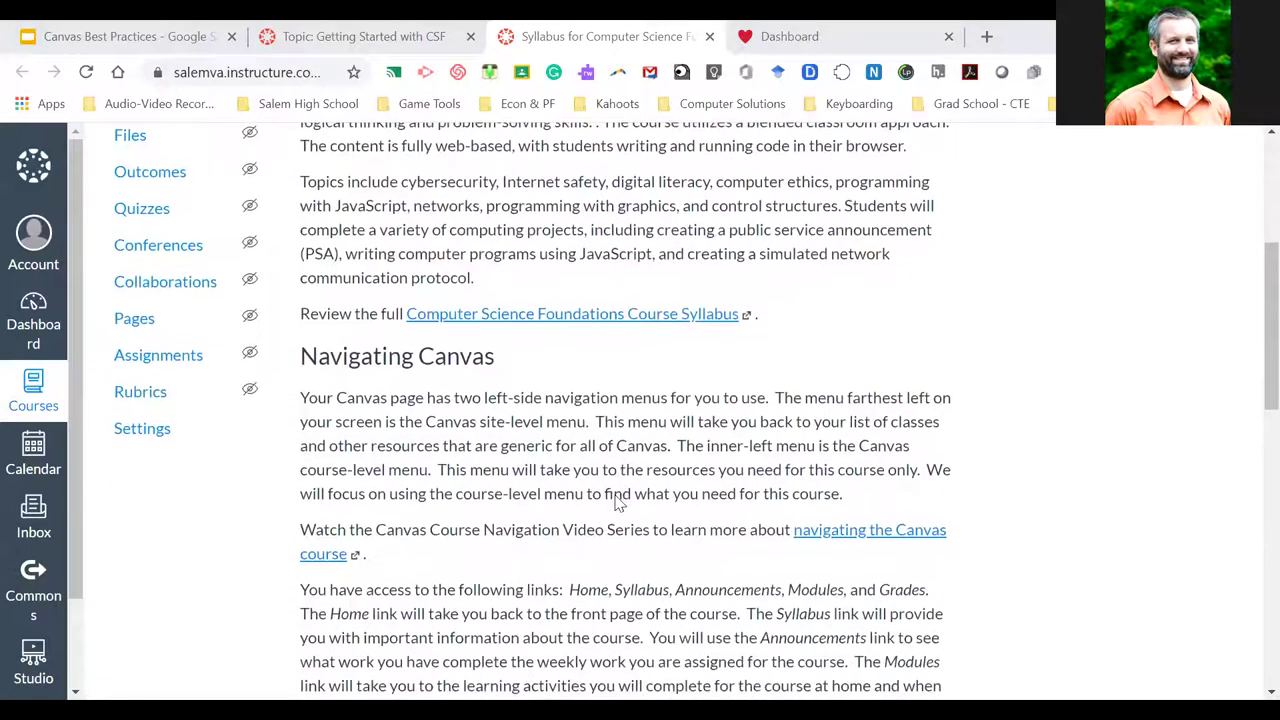
pyautogui.scroll(-2, 618, 503)
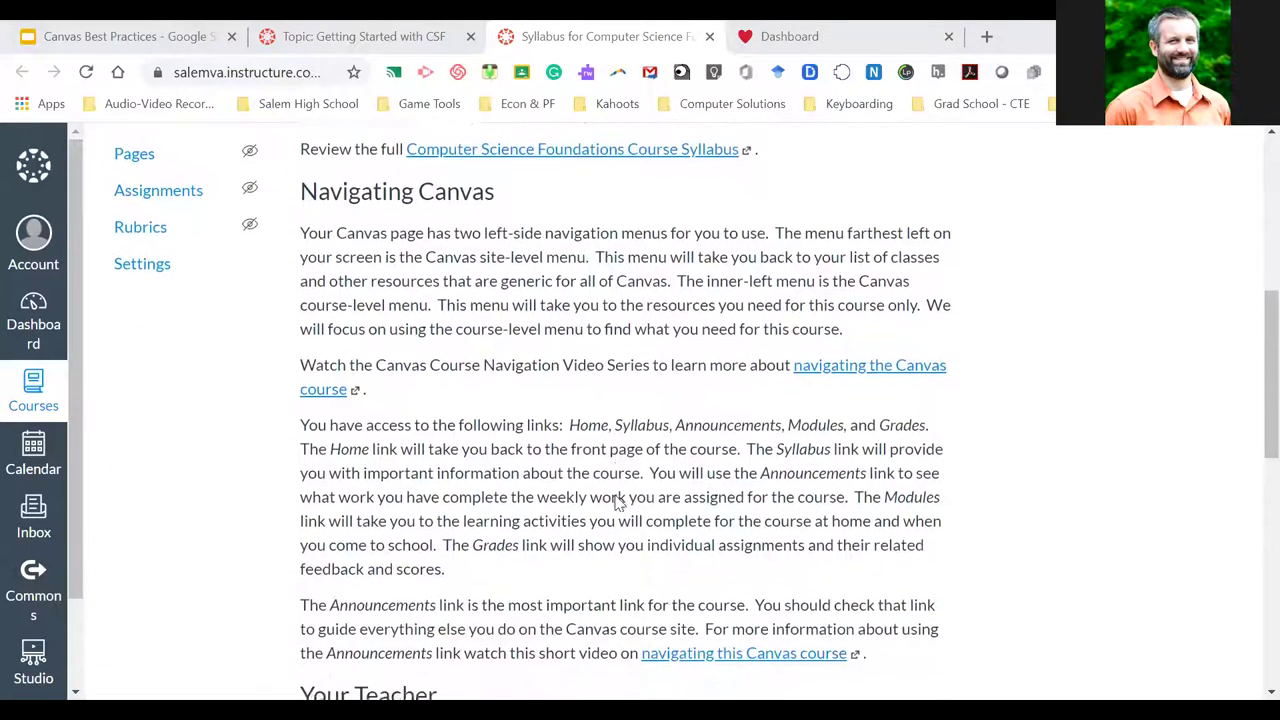
pyautogui.scroll(-1, 617, 503)
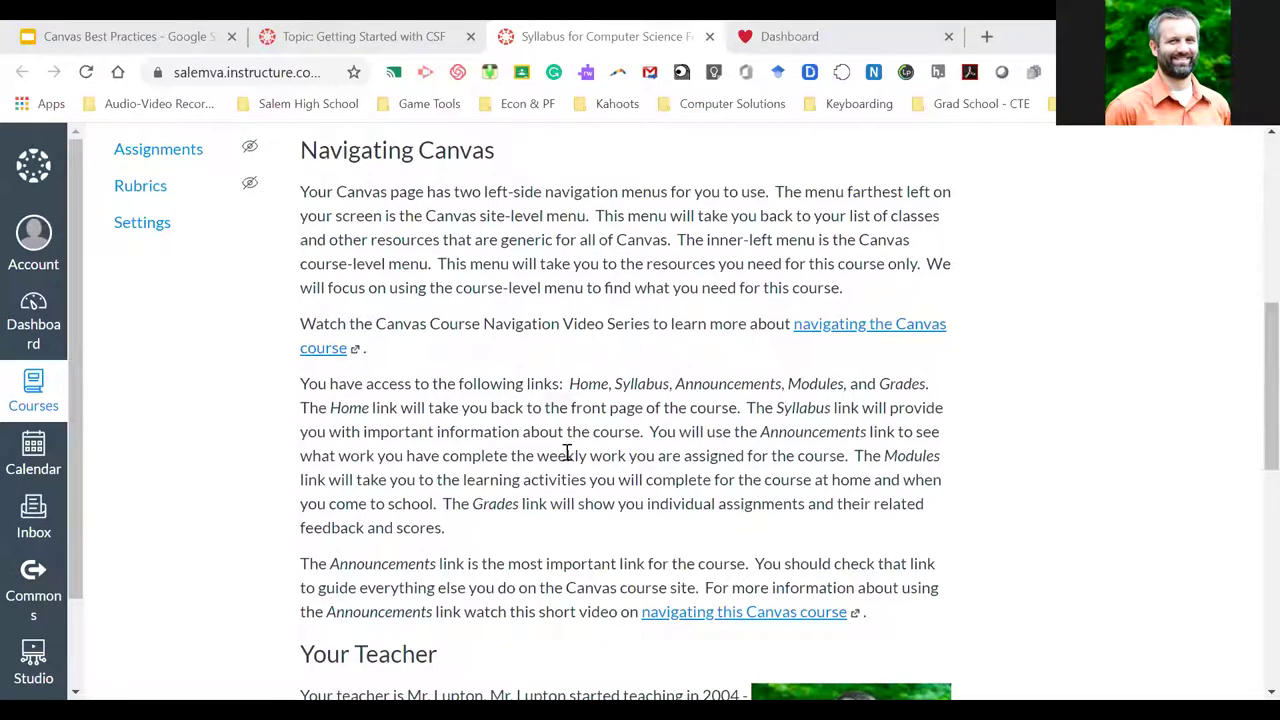
pyautogui.scroll(-1, 567, 453)
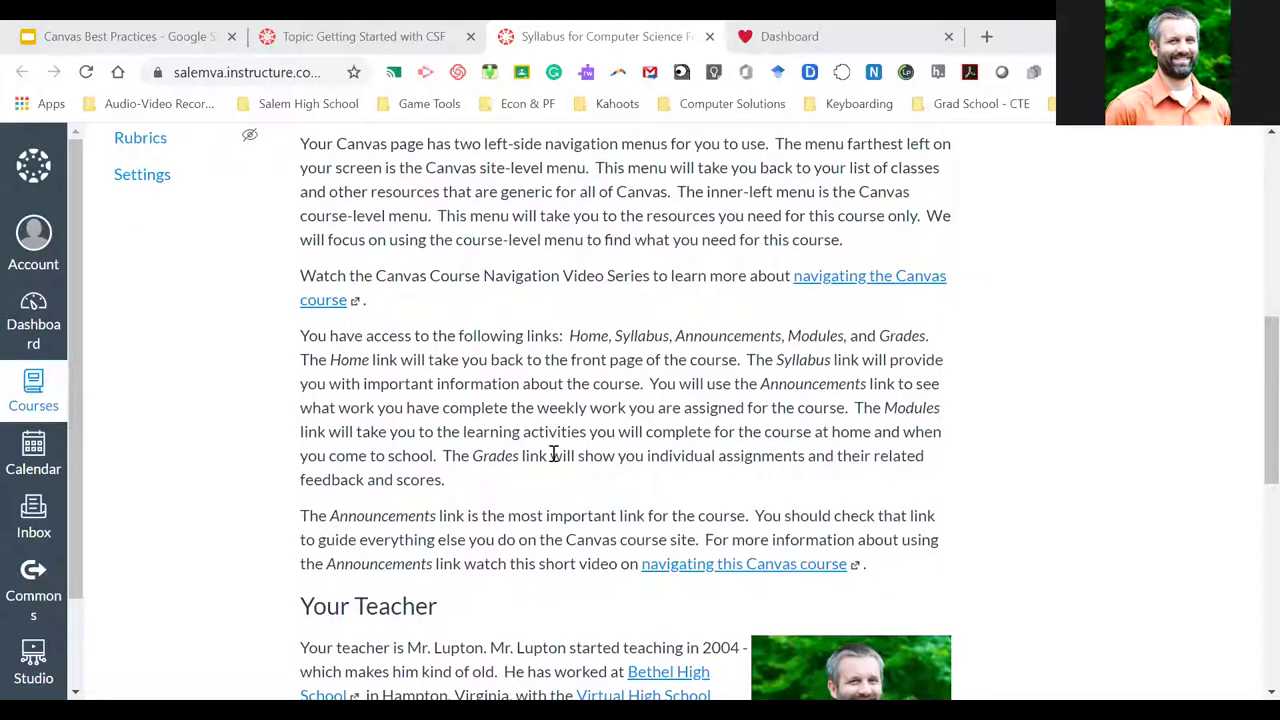
pyautogui.scroll(-1, 517, 508)
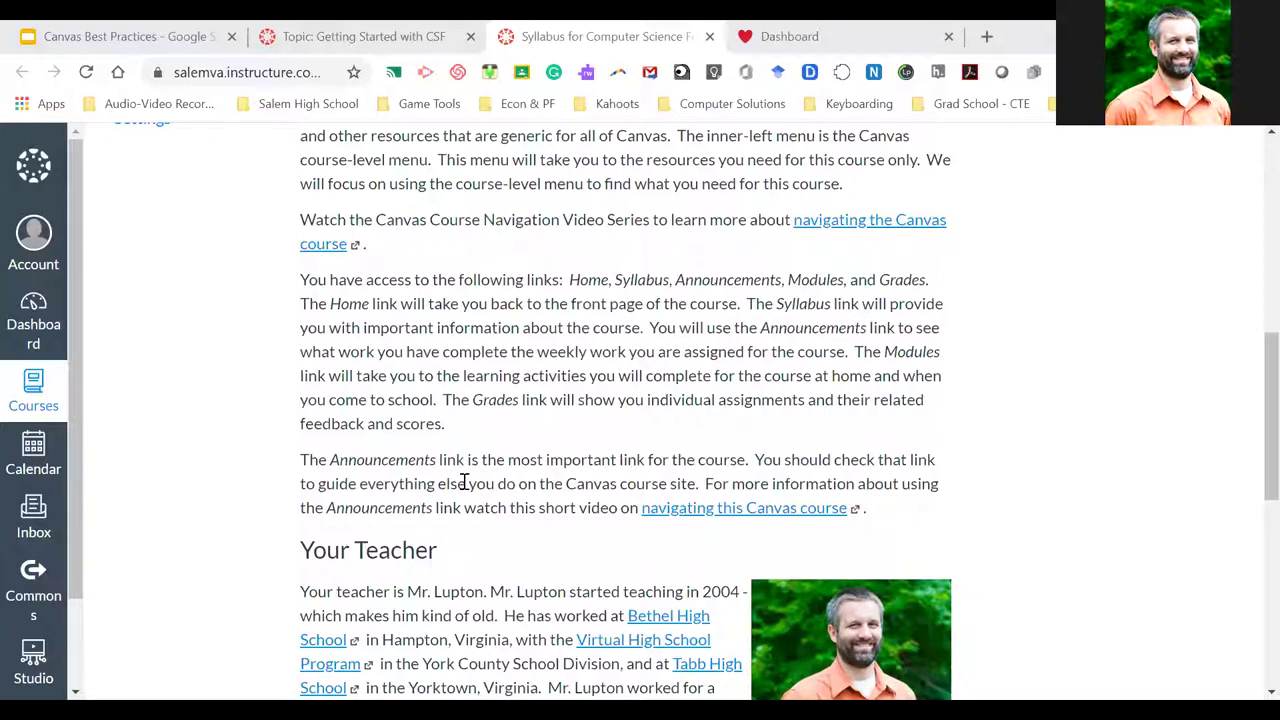
pyautogui.scroll(-3, 532, 474)
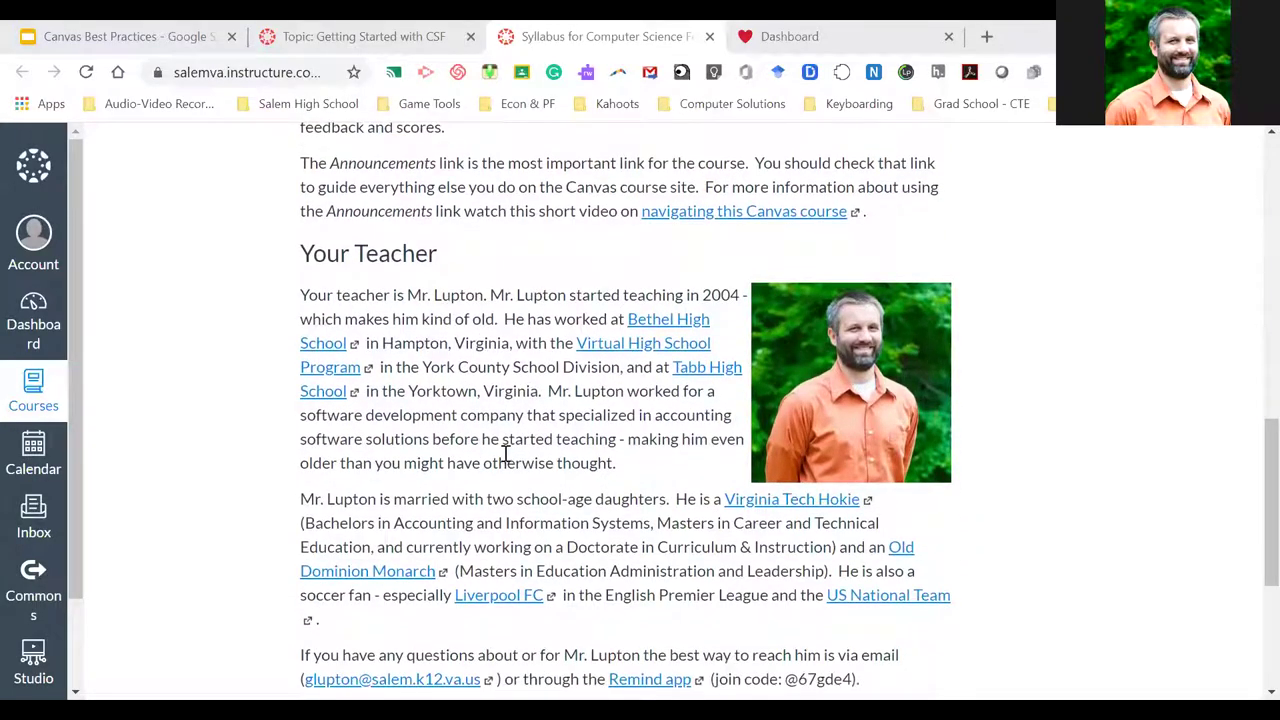
pyautogui.scroll(-1, 505, 455)
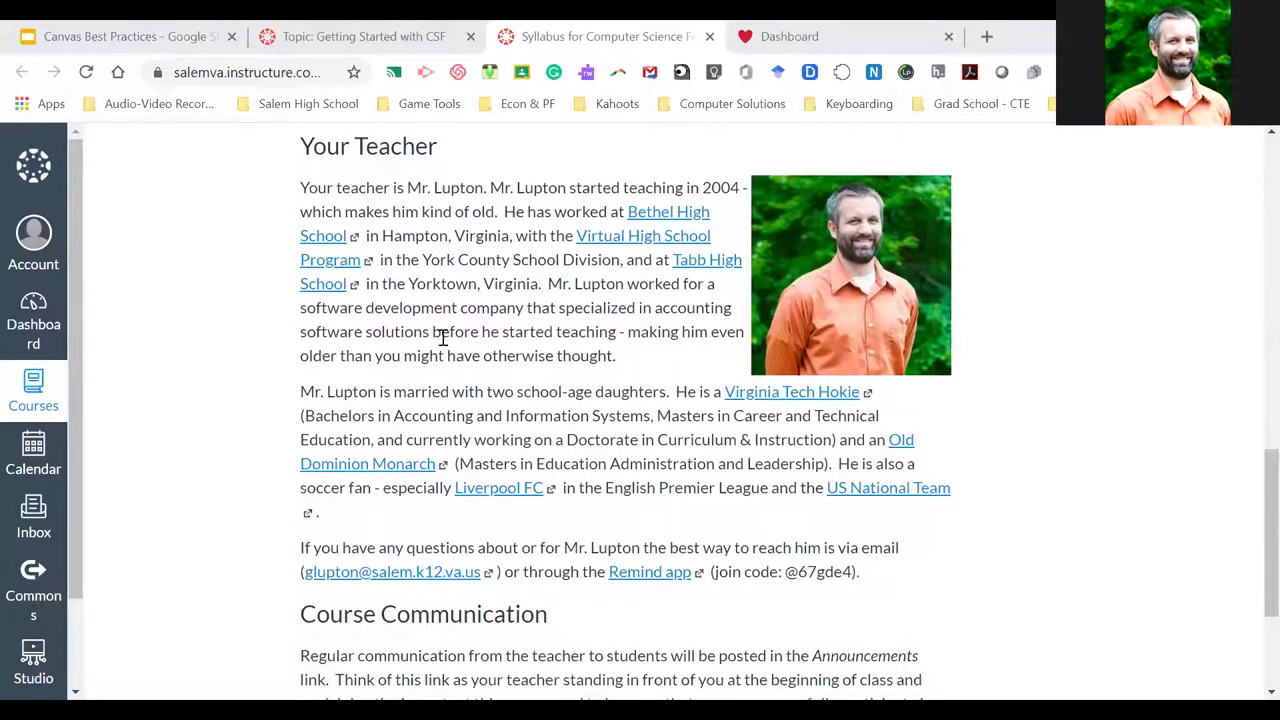
pyautogui.scroll(-2, 437, 355)
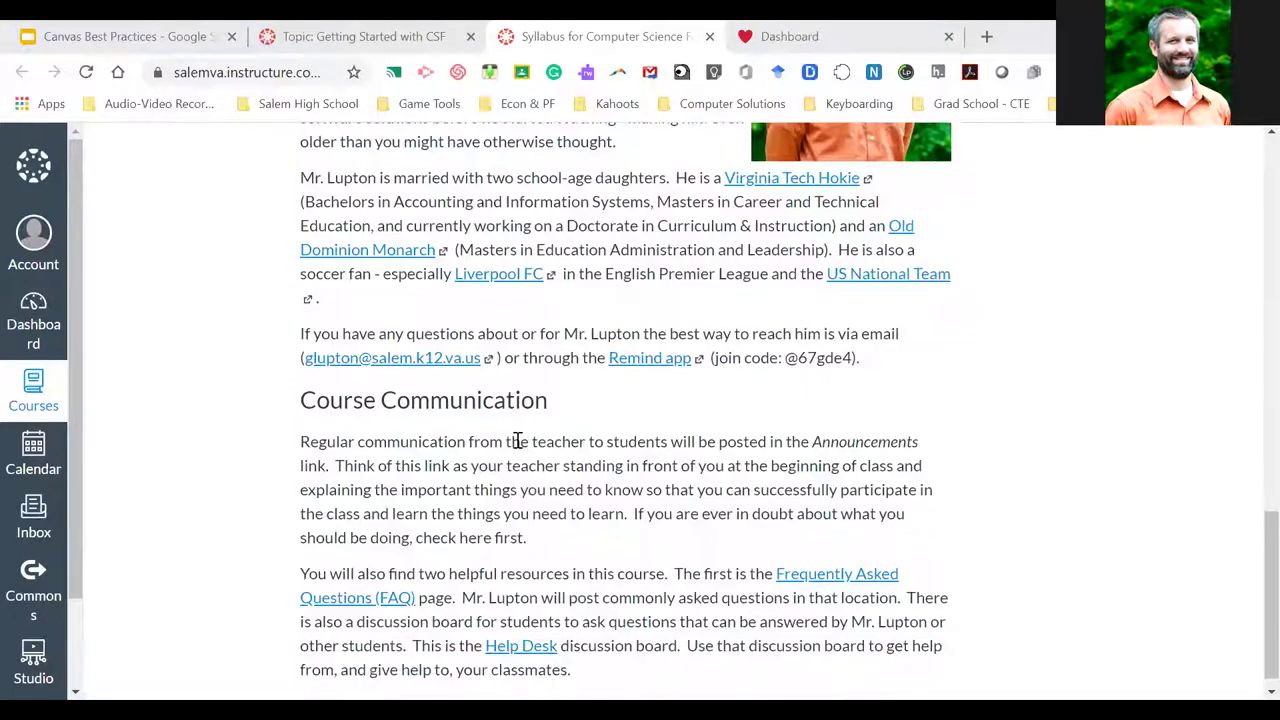
pyautogui.scroll(-1, 517, 441)
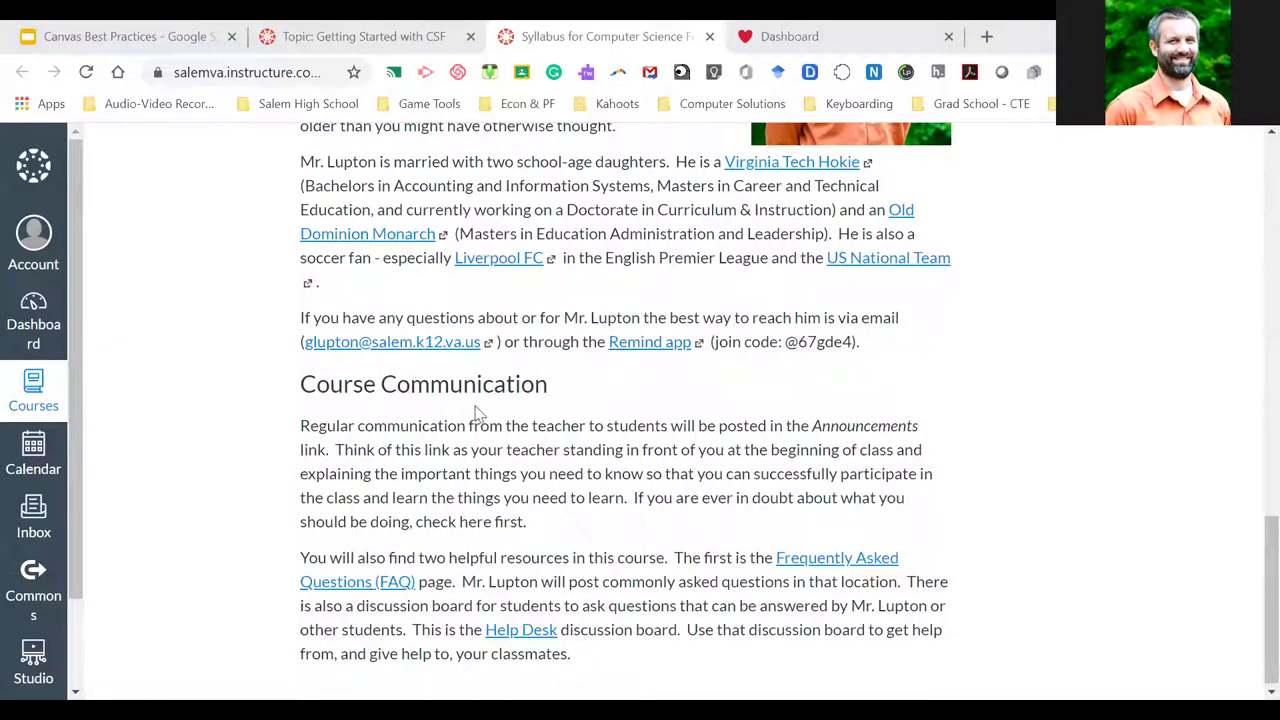
pyautogui.click(372, 38)
pyautogui.scroll(-1, 590, 440)
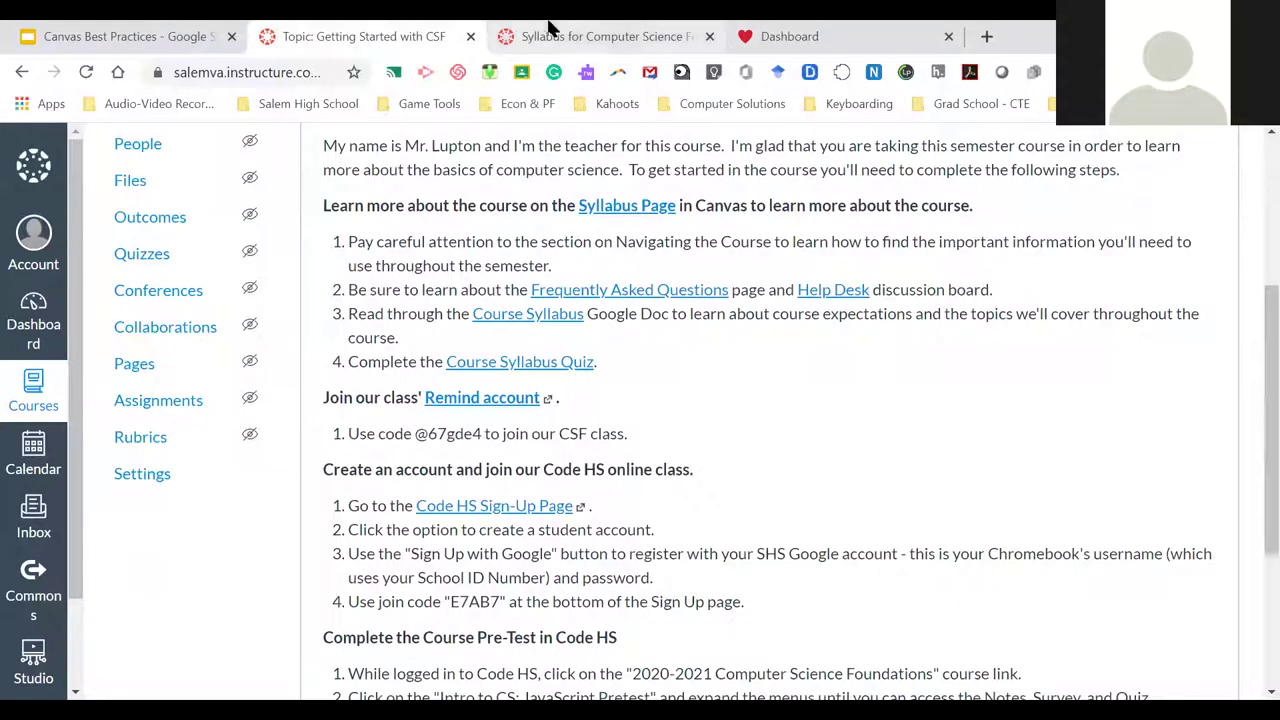
pyautogui.hotkey('ctrl', 'Tab')
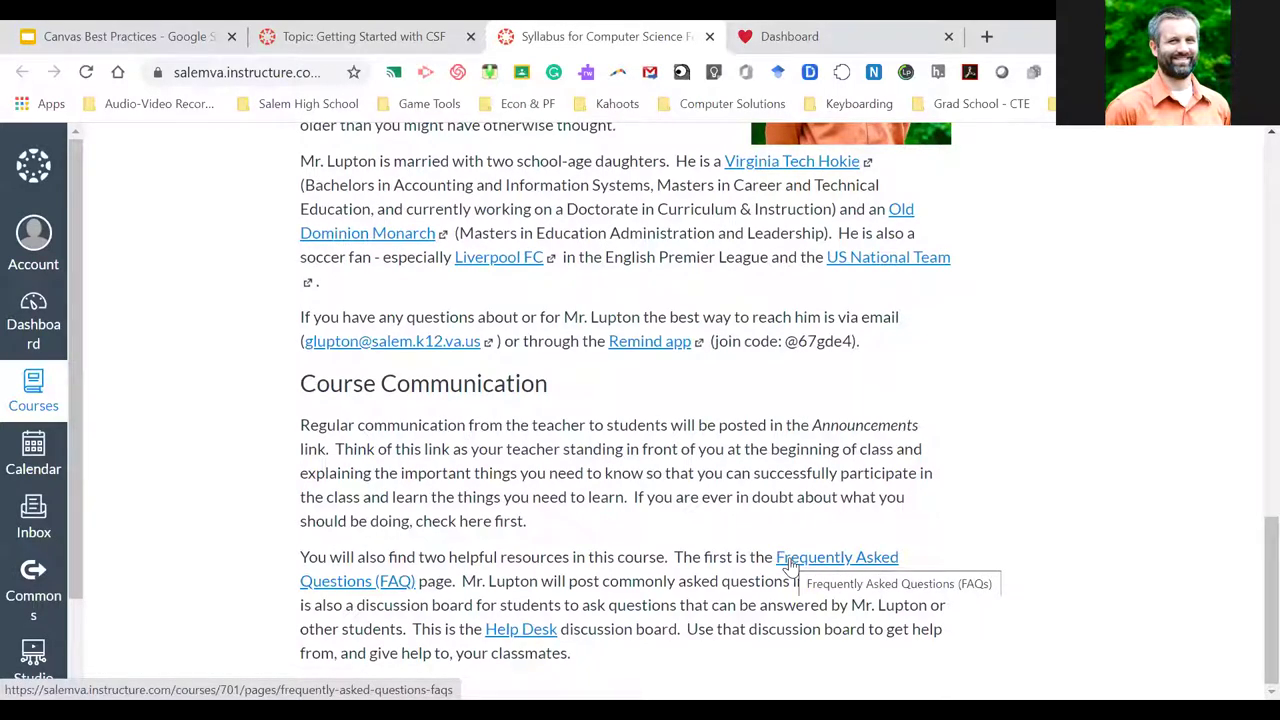
pyautogui.rightClick(790, 563)
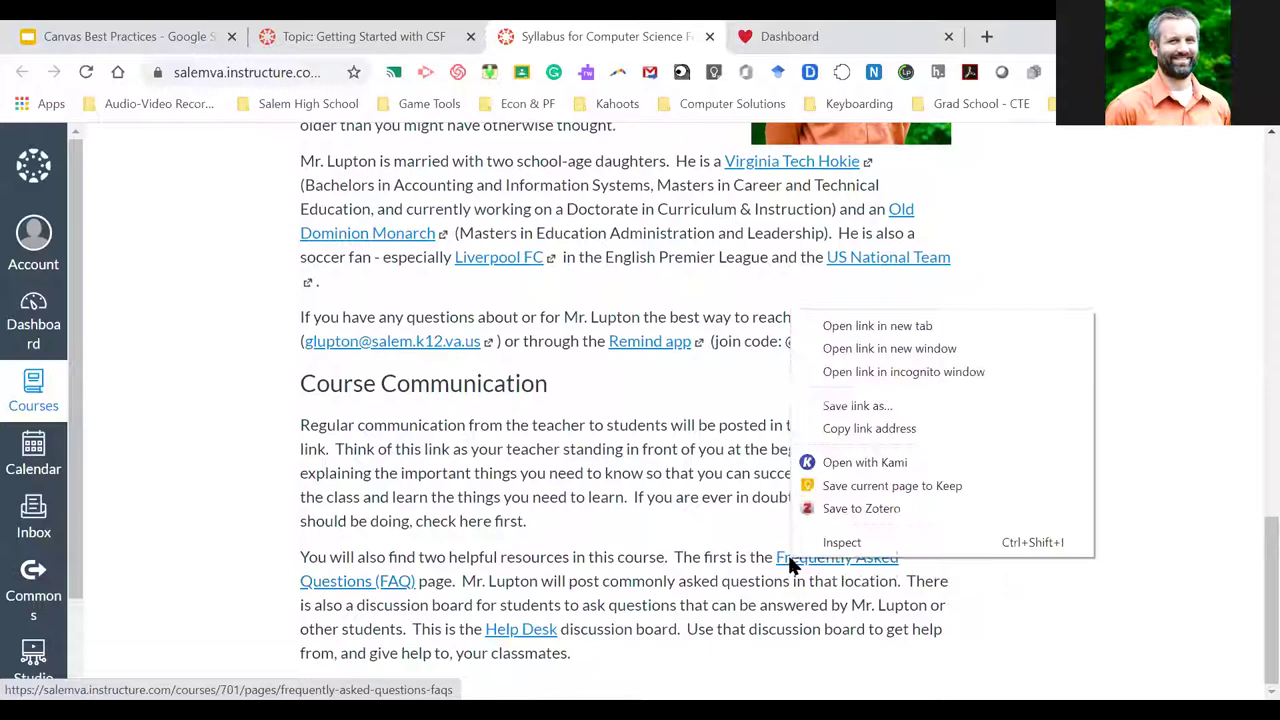
pyautogui.click(875, 325)
pyautogui.click(740, 36)
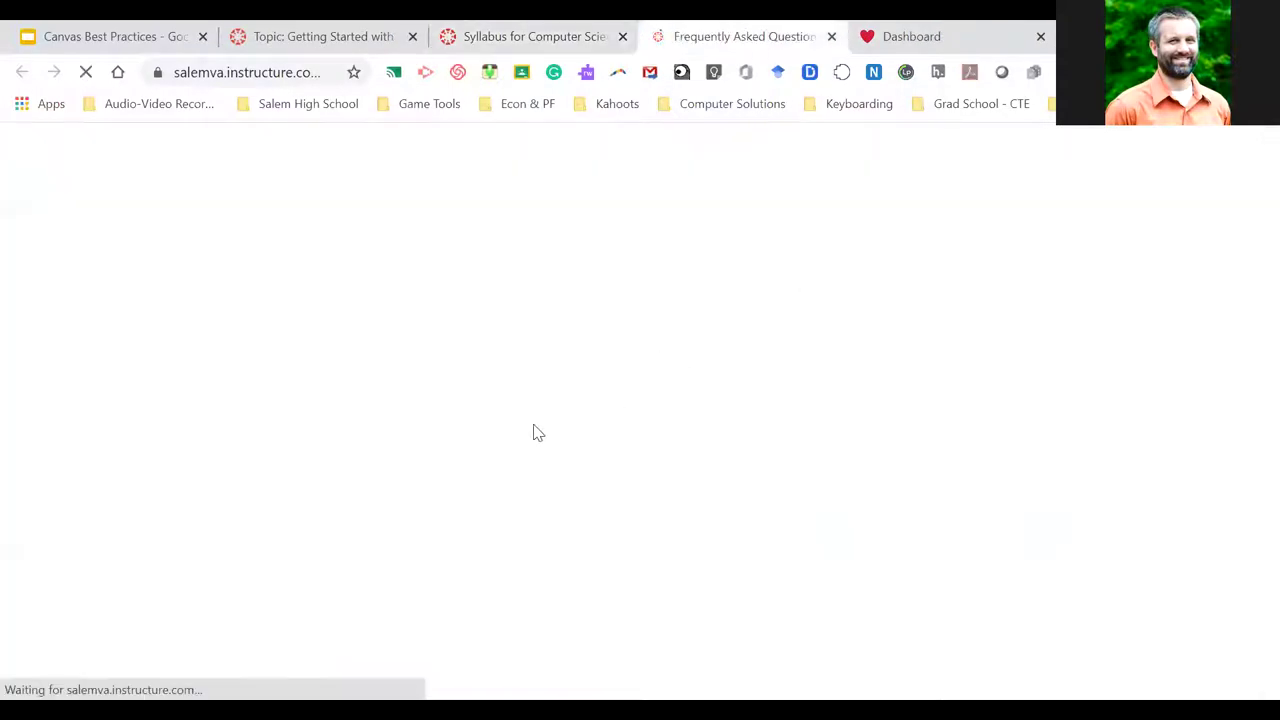
pyautogui.scroll(-3, 533, 430)
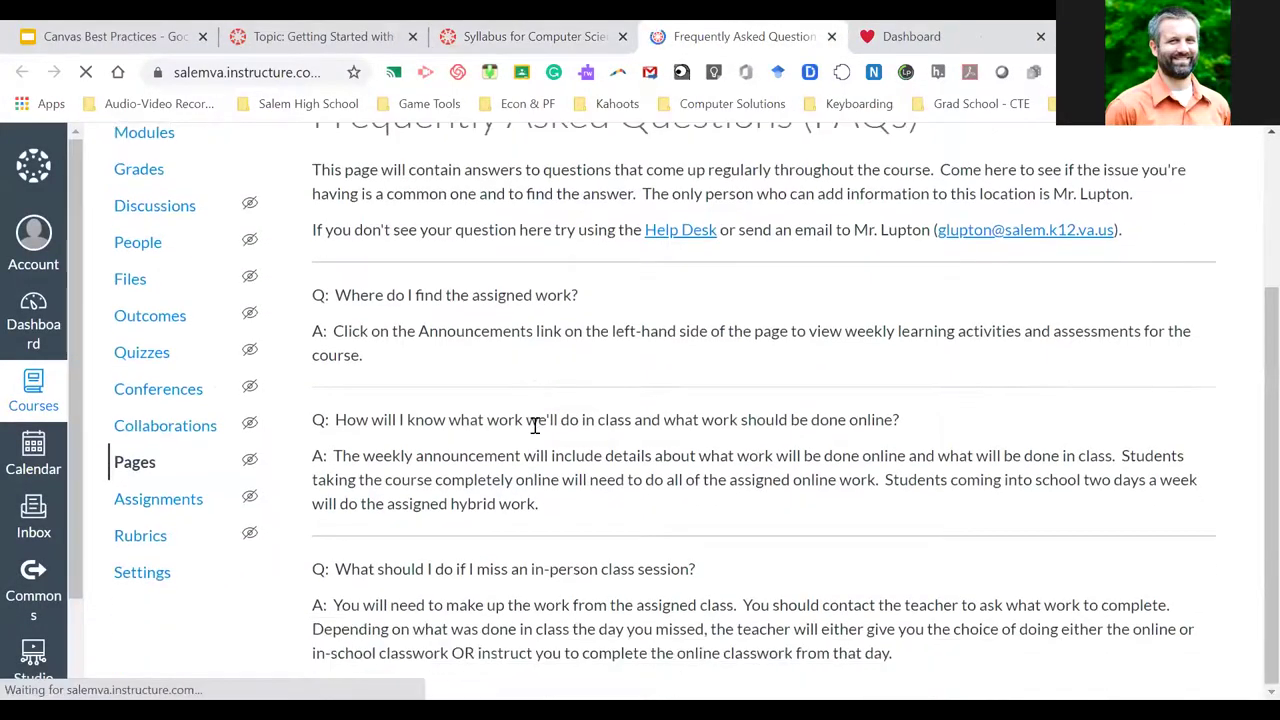
pyautogui.scroll(5, 488, 354)
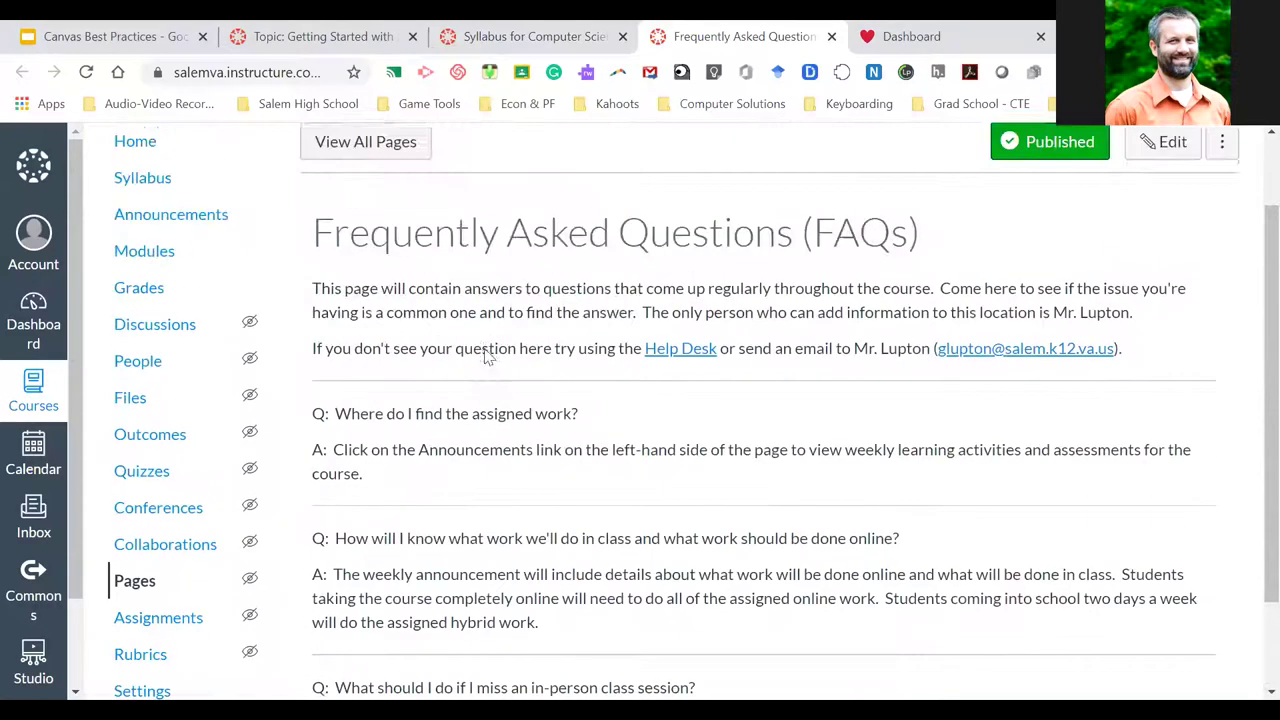
pyautogui.click(518, 36)
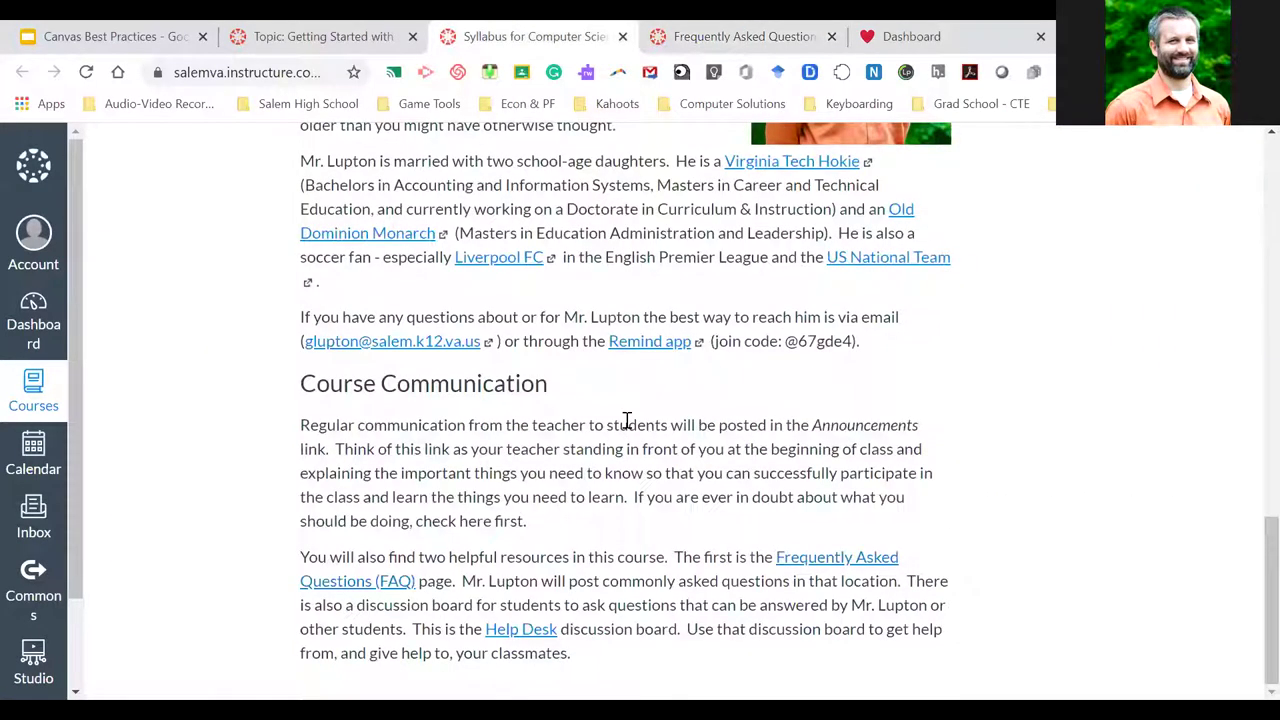
pyautogui.rightClick(528, 626)
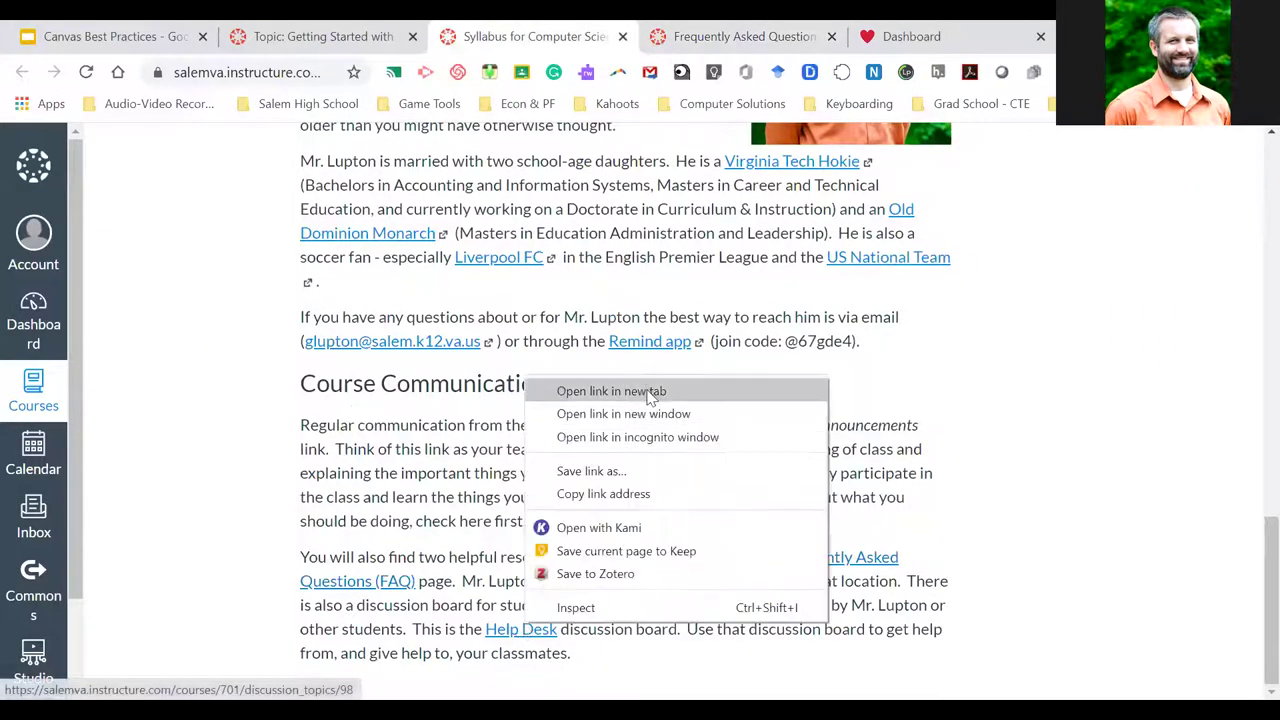
pyautogui.click(611, 391)
pyautogui.click(785, 36)
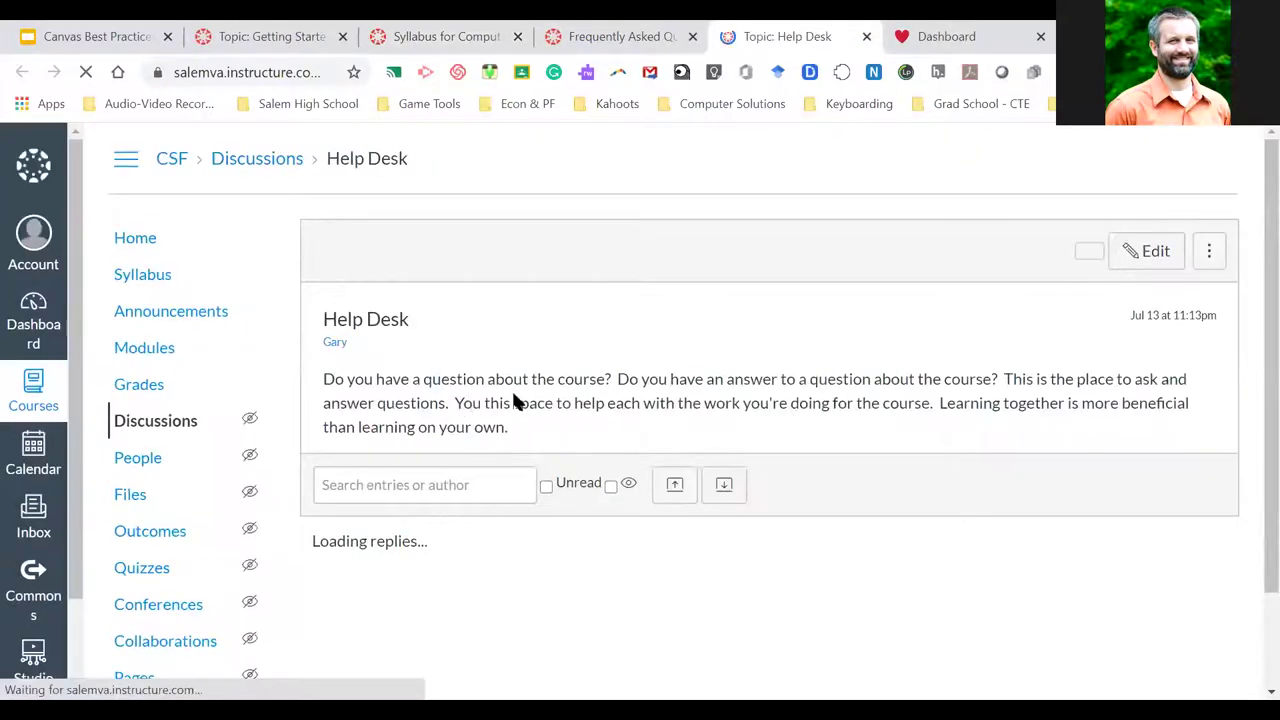
pyautogui.scroll(-1, 495, 430)
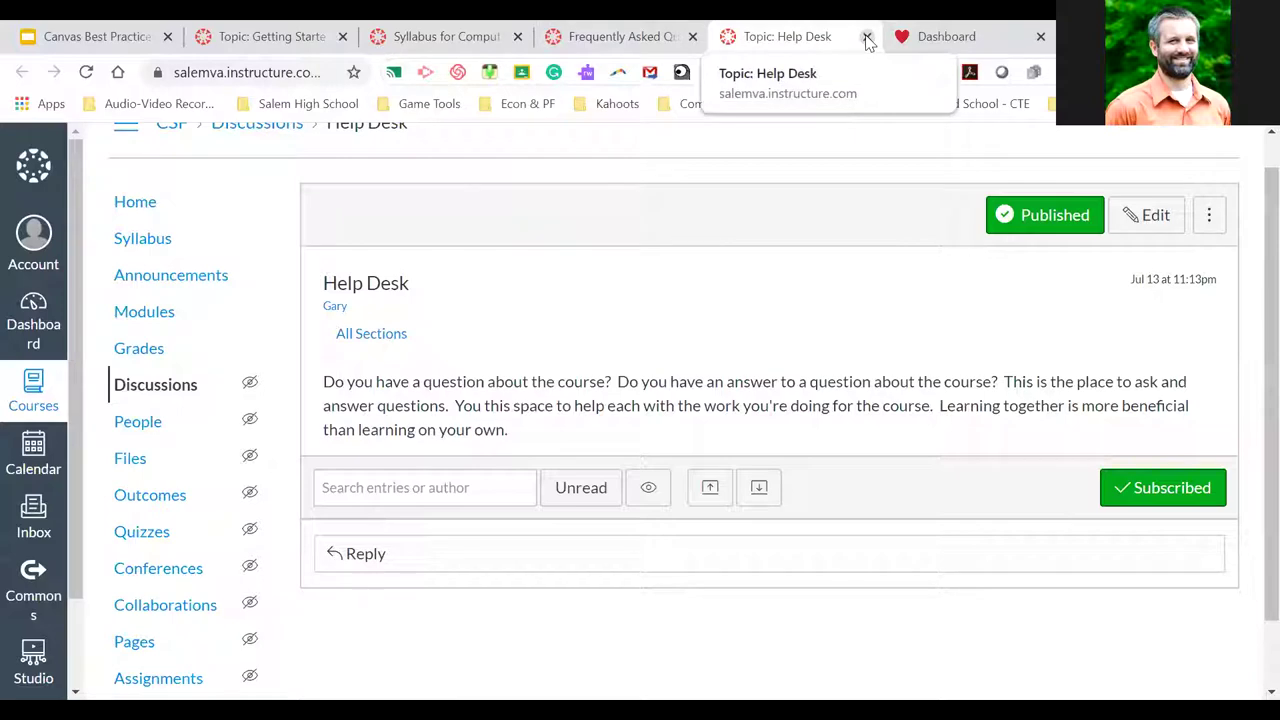
pyautogui.click(867, 37)
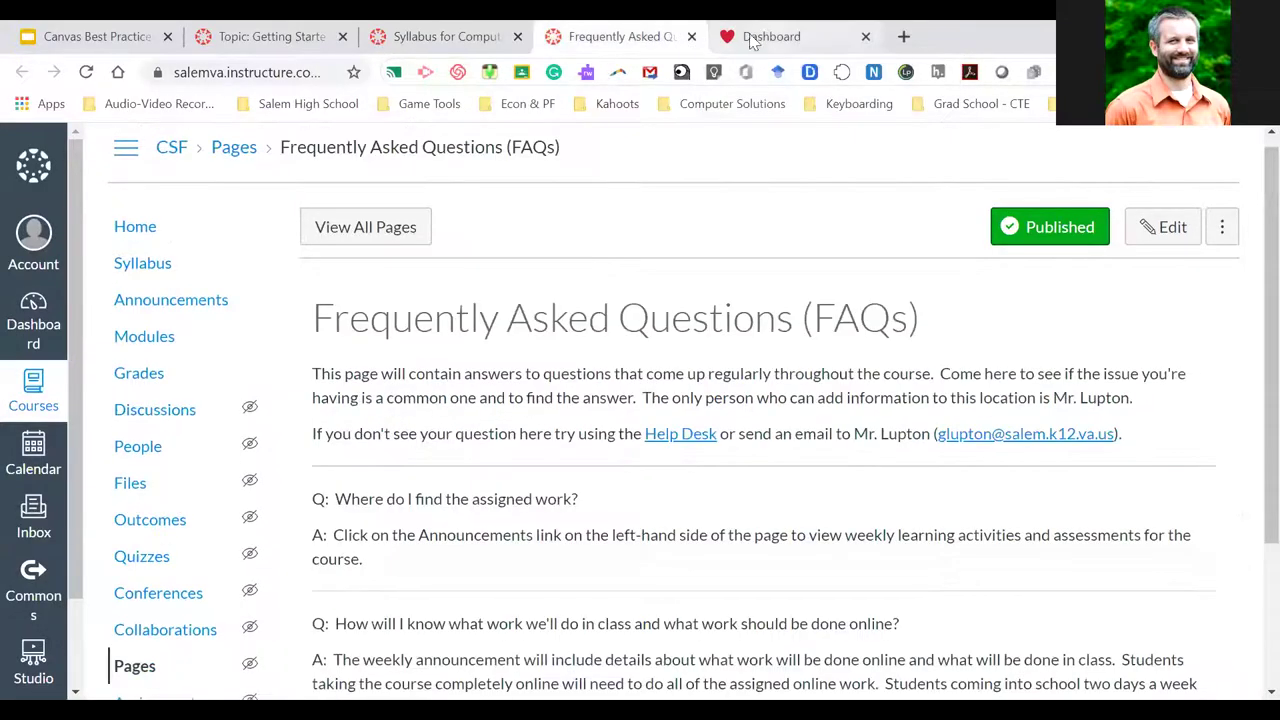
pyautogui.click(691, 38)
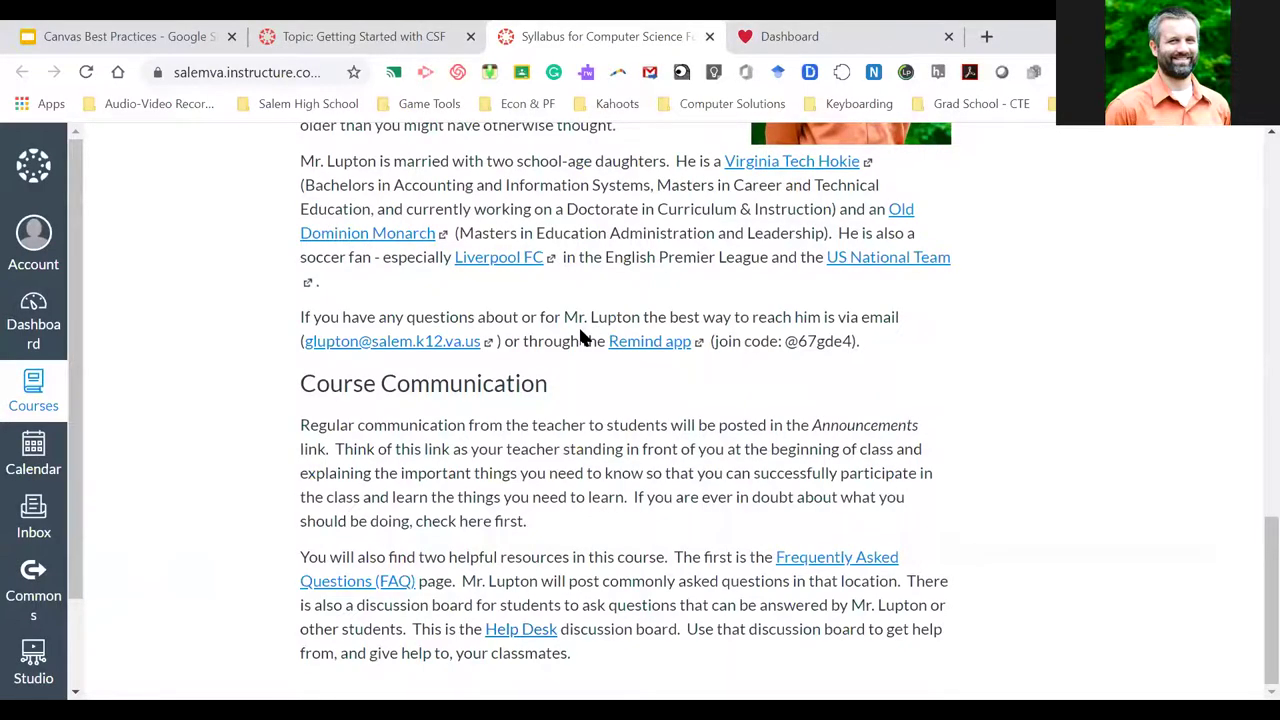
# Enable Show Course Summary on the syllabus and save, revealing seven assignments due Sep 1–3 by 11:59pm
pyautogui.scroll(15, 580, 331)
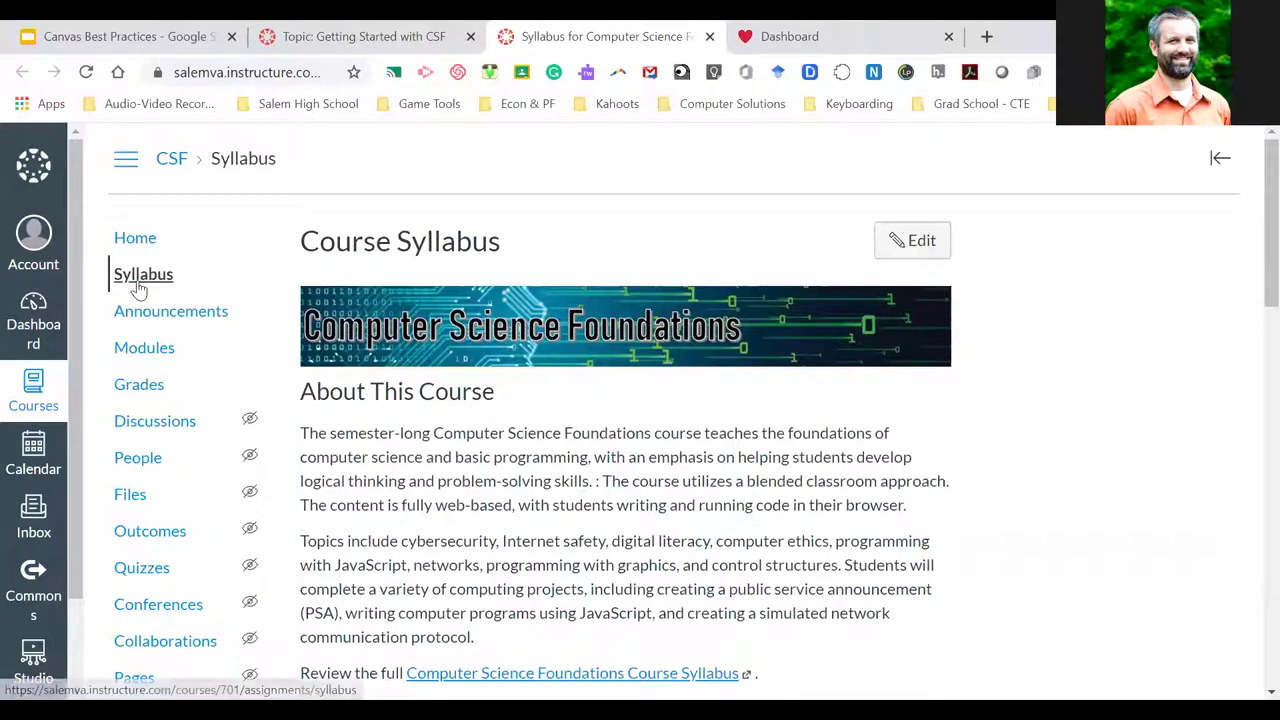
pyautogui.click(916, 242)
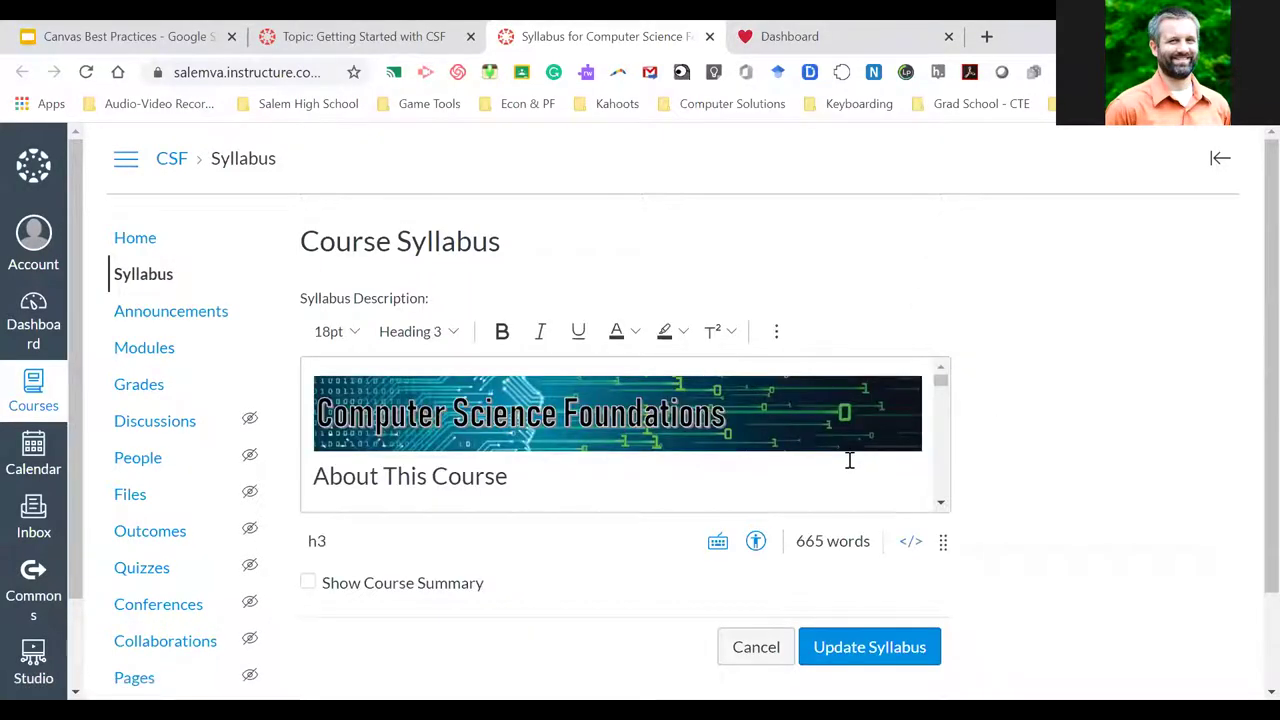
pyautogui.scroll(-2, 1013, 499)
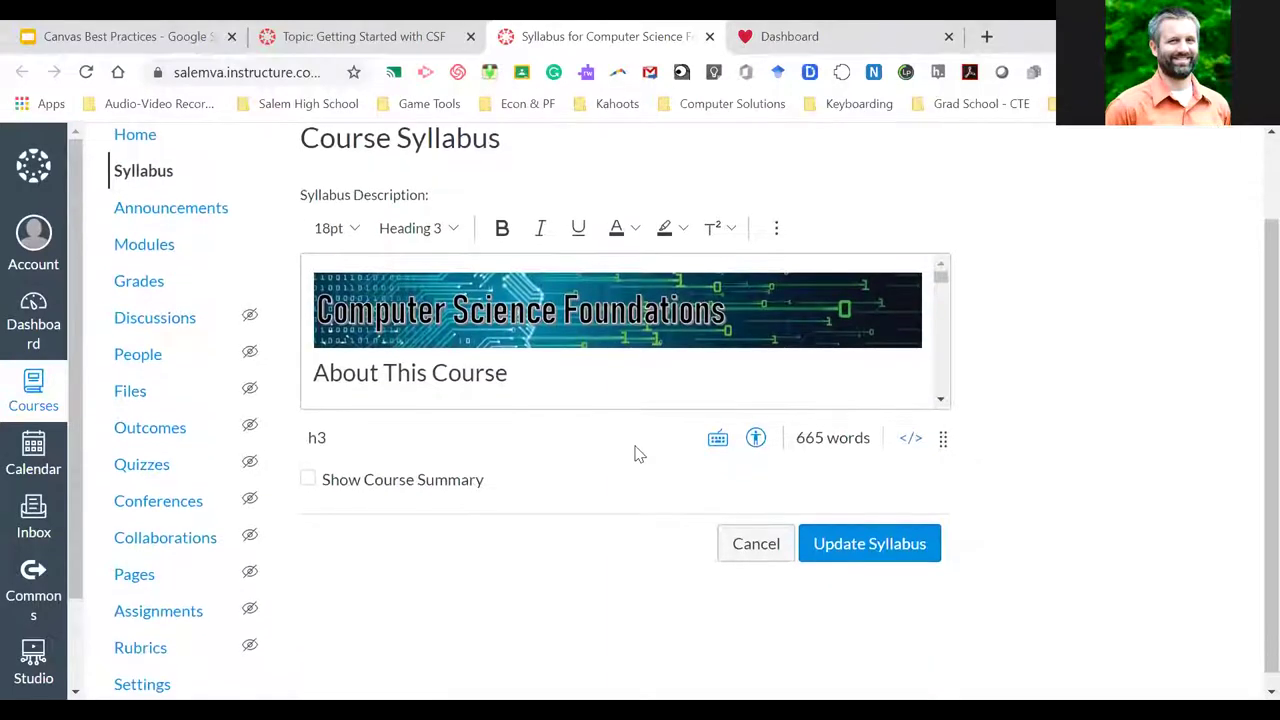
pyautogui.scroll(-10, 646, 370)
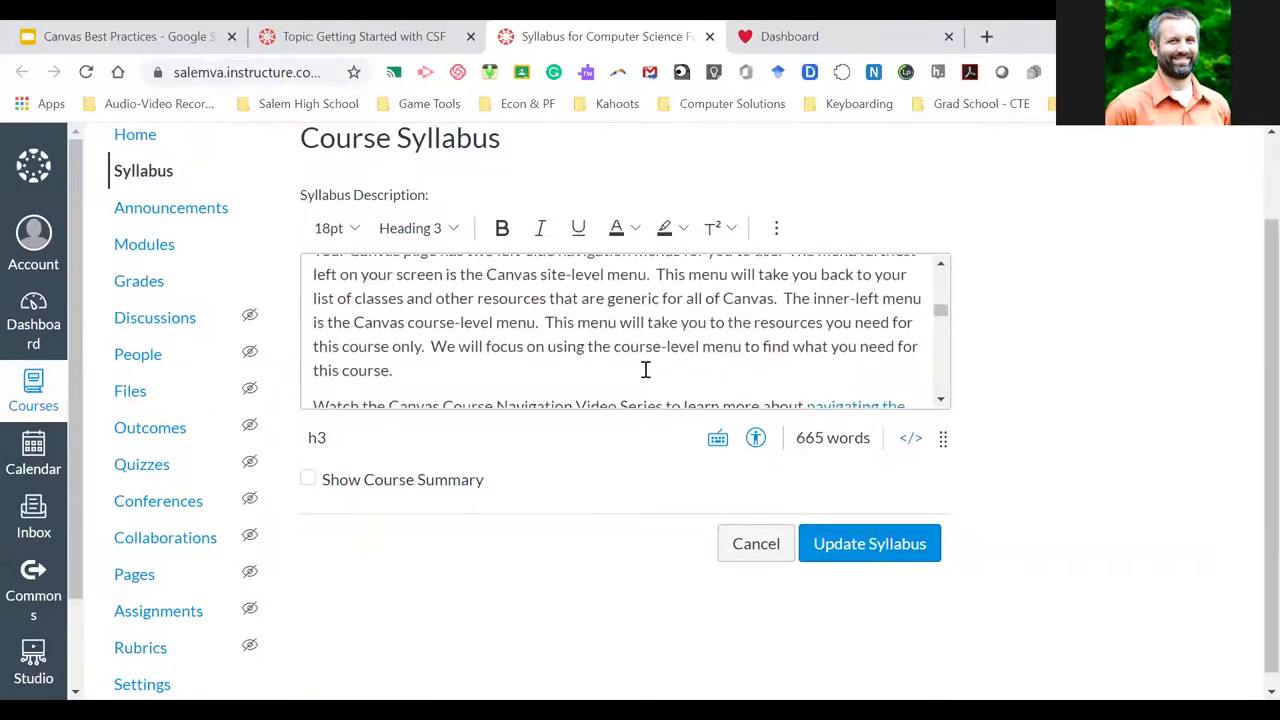
pyautogui.scroll(-15, 646, 370)
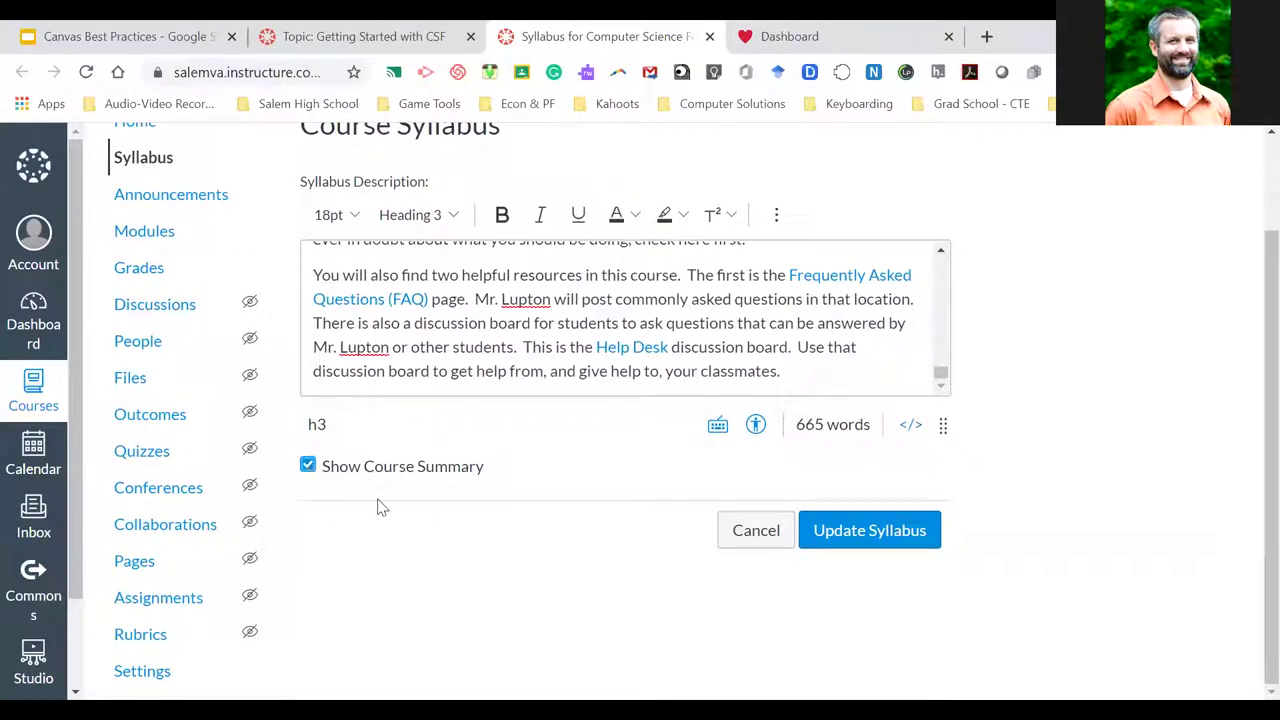
pyautogui.click(308, 469)
pyautogui.click(866, 535)
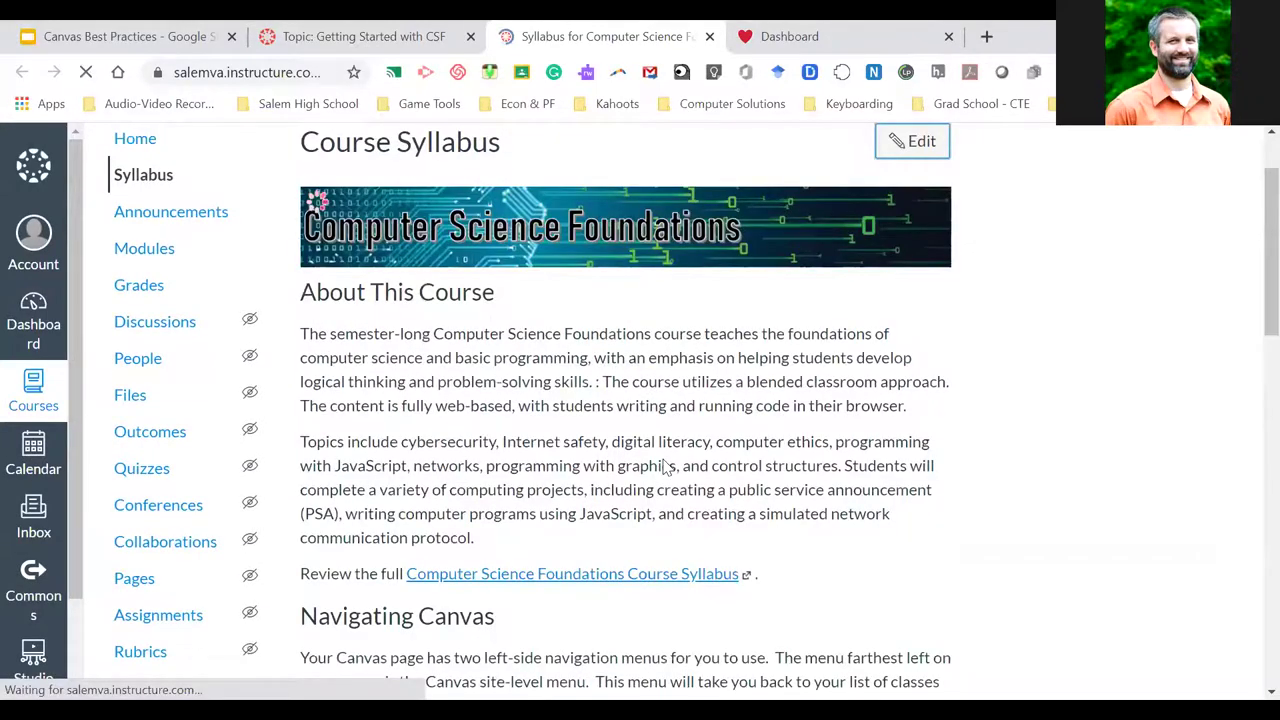
pyautogui.scroll(-5, 665, 467)
pyautogui.scroll(-10, 665, 467)
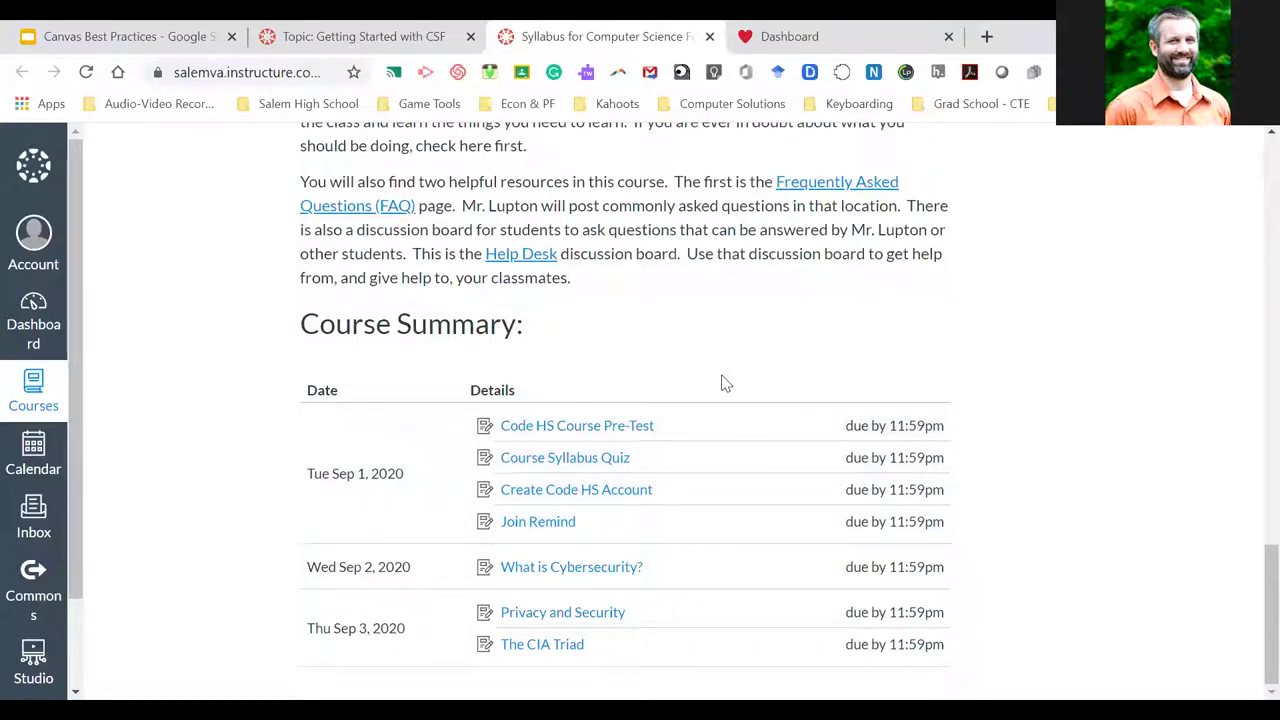
pyautogui.scroll(2, 726, 364)
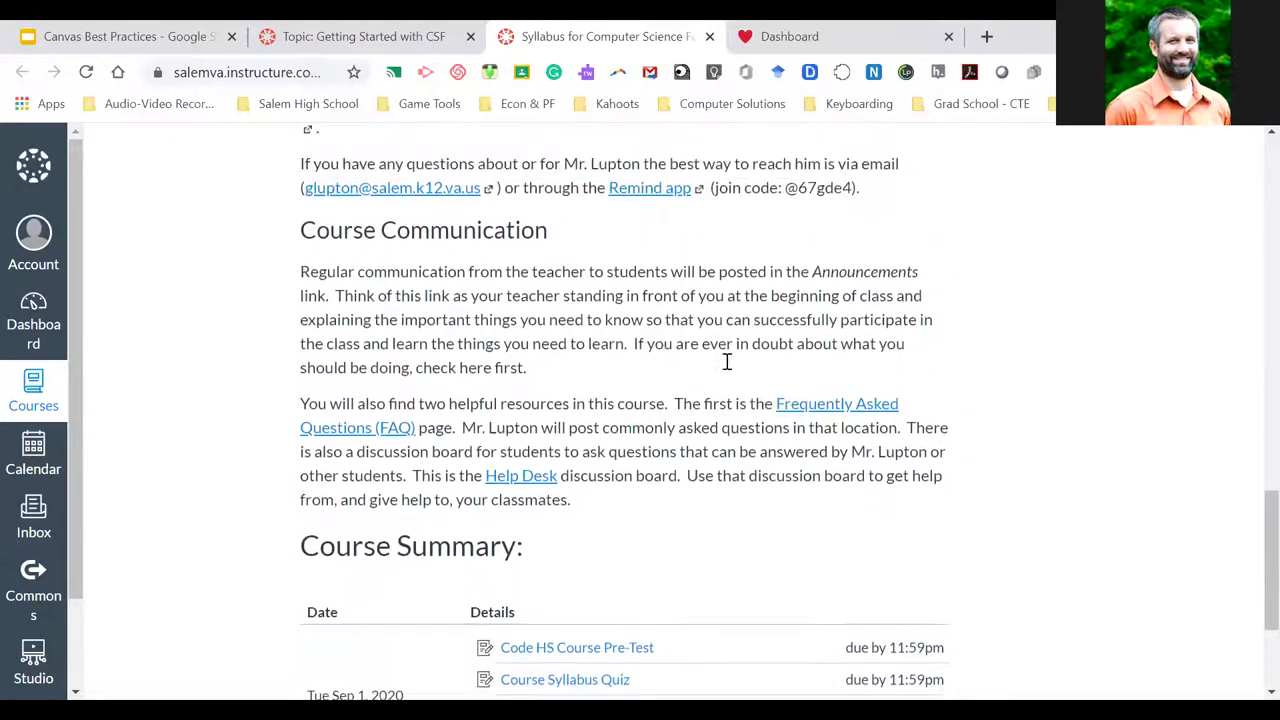
pyautogui.scroll(15, 726, 364)
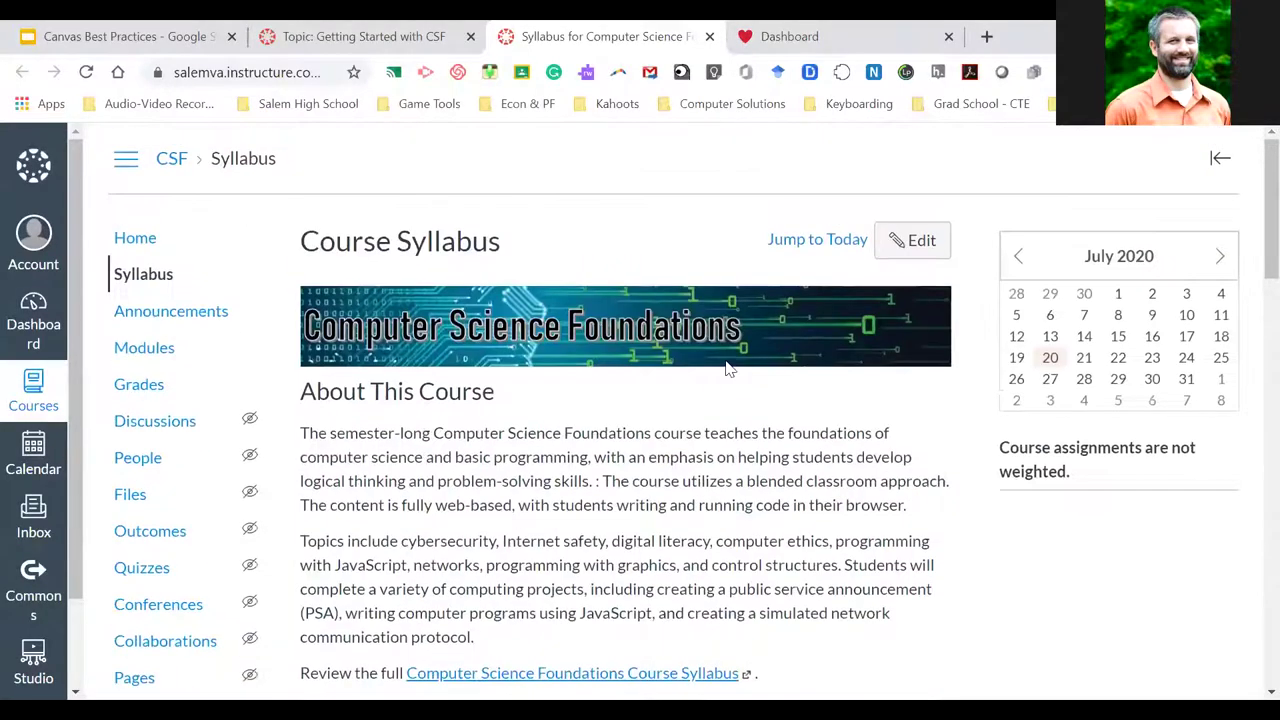
# Turn Show Course Summary back off, update the syllabus, and review the saved CSF syllabus page
pyautogui.click(910, 241)
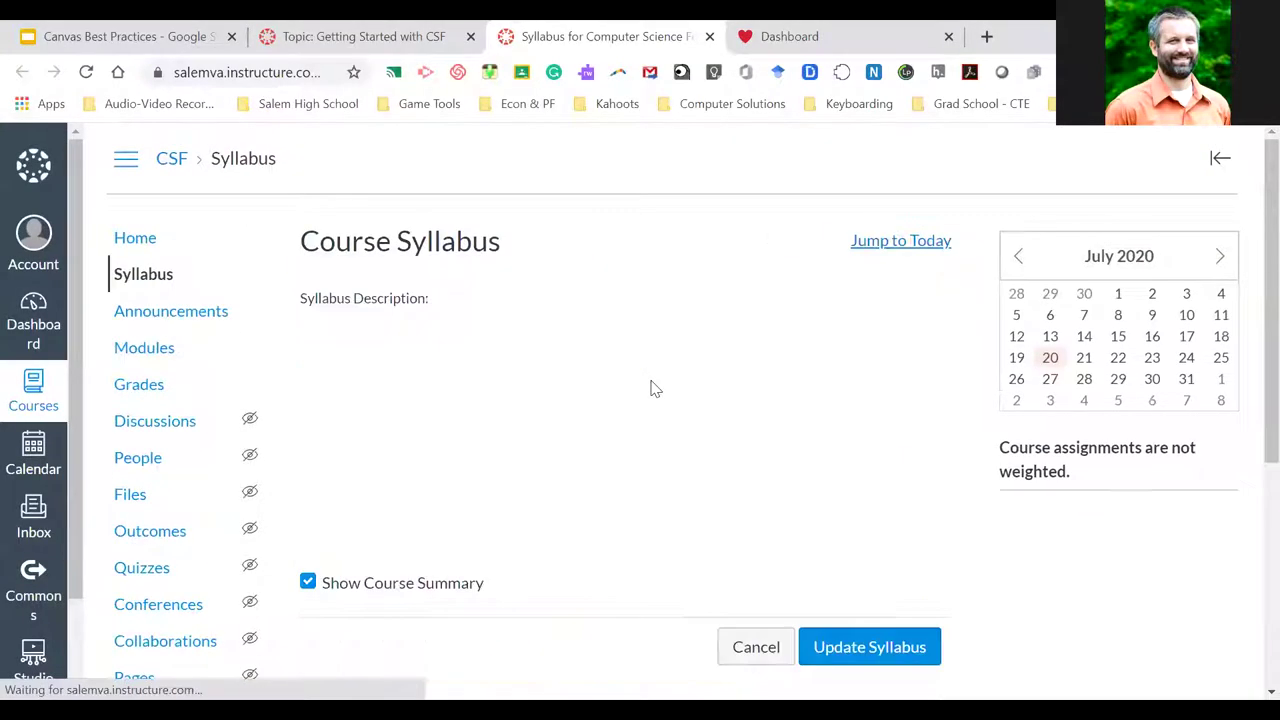
pyautogui.scroll(-2, 456, 497)
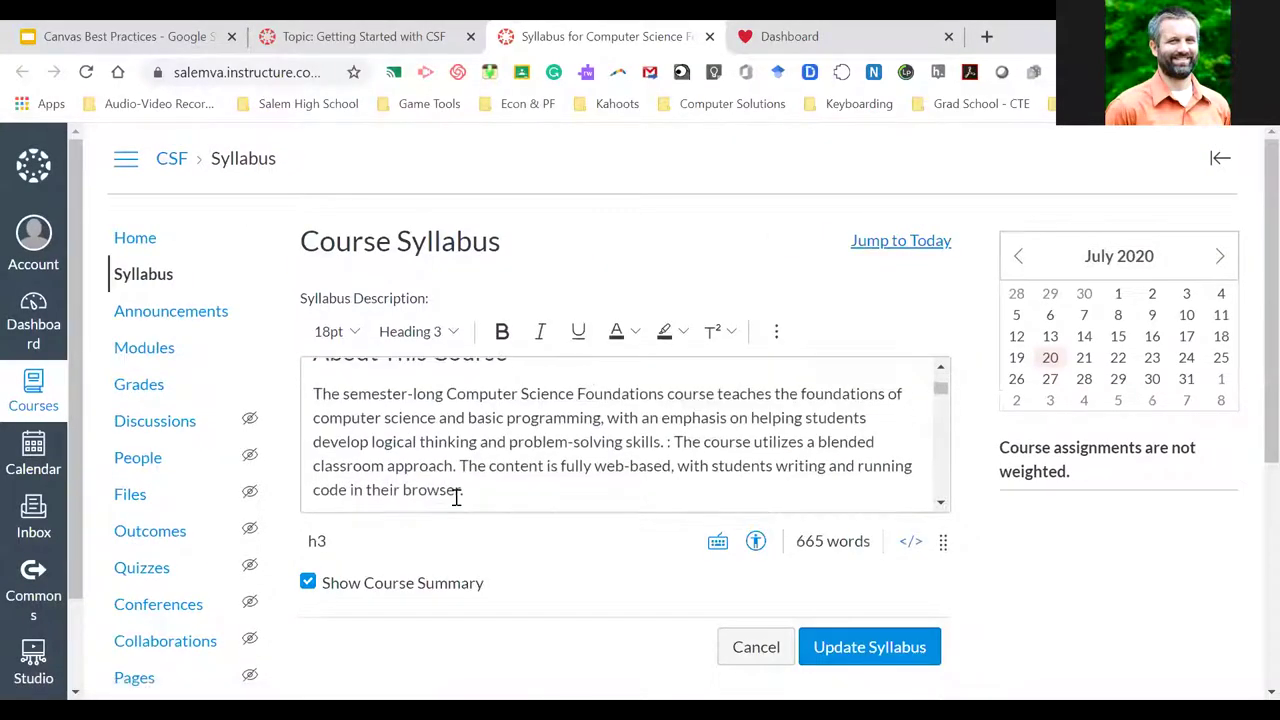
pyautogui.click(308, 582)
pyautogui.click(870, 647)
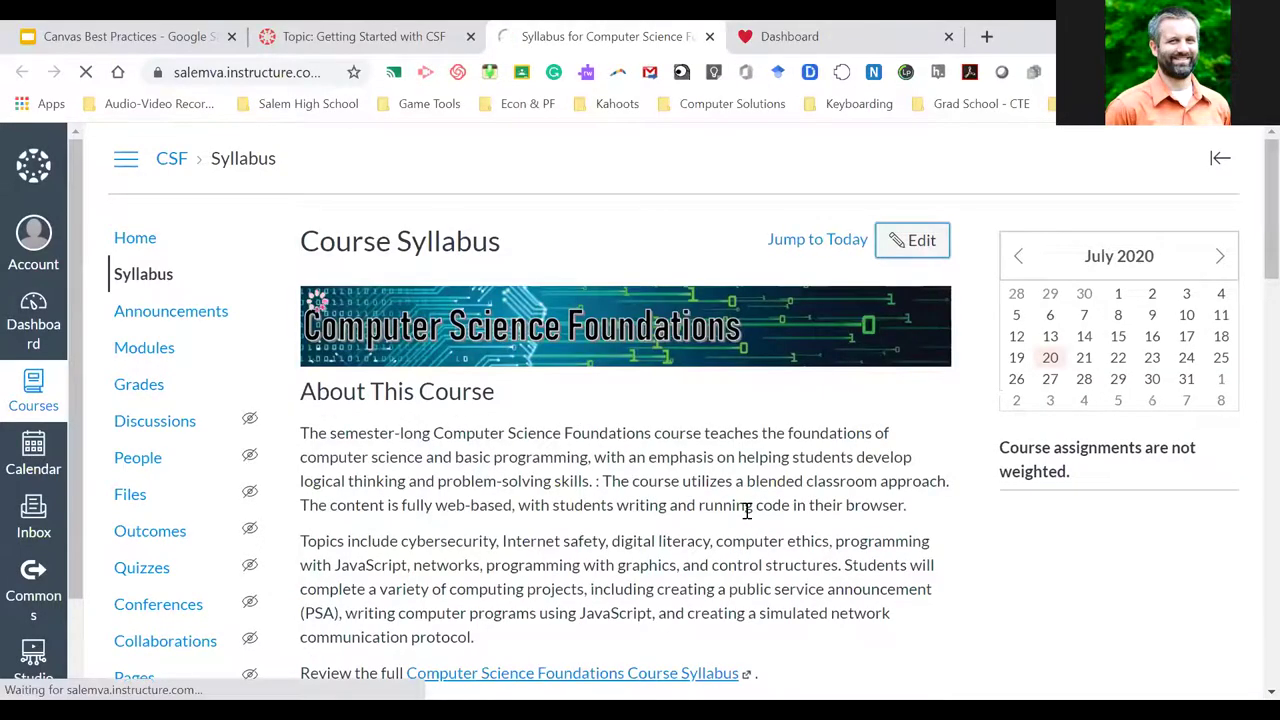
pyautogui.scroll(-2, 749, 509)
pyautogui.scroll(-3, 747, 510)
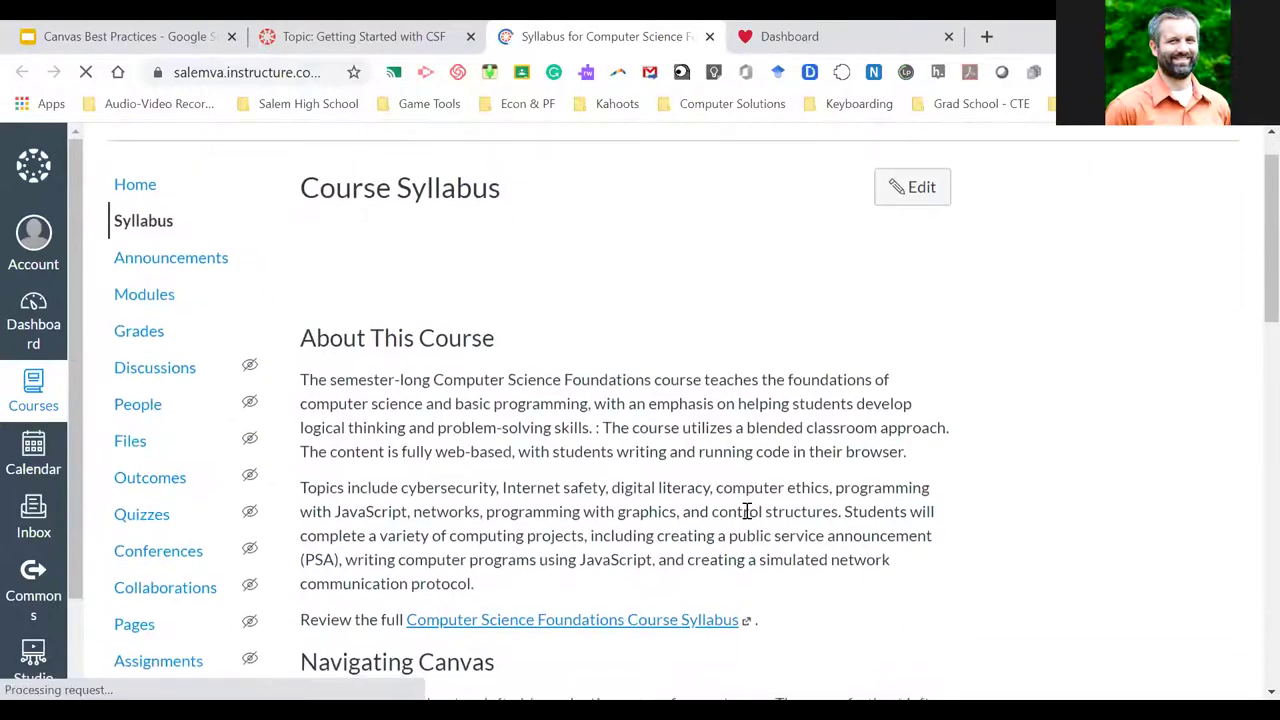
pyautogui.scroll(-12, 747, 511)
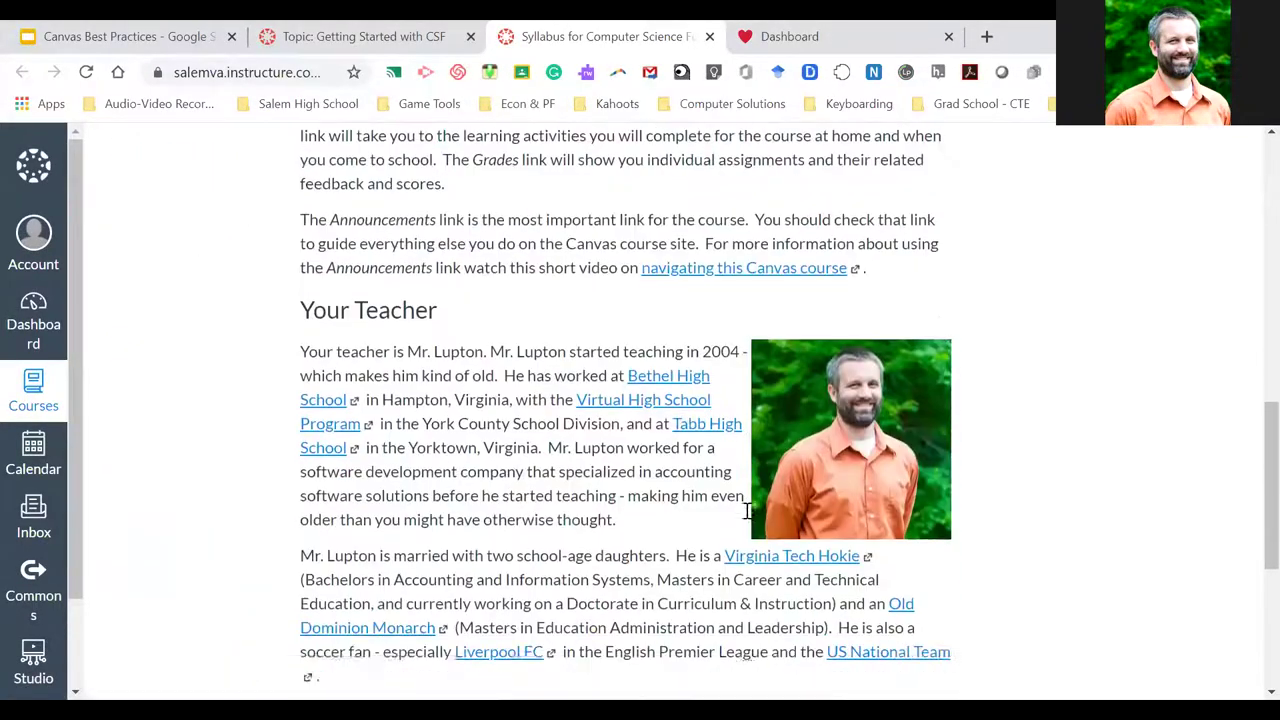
pyautogui.scroll(14, 747, 511)
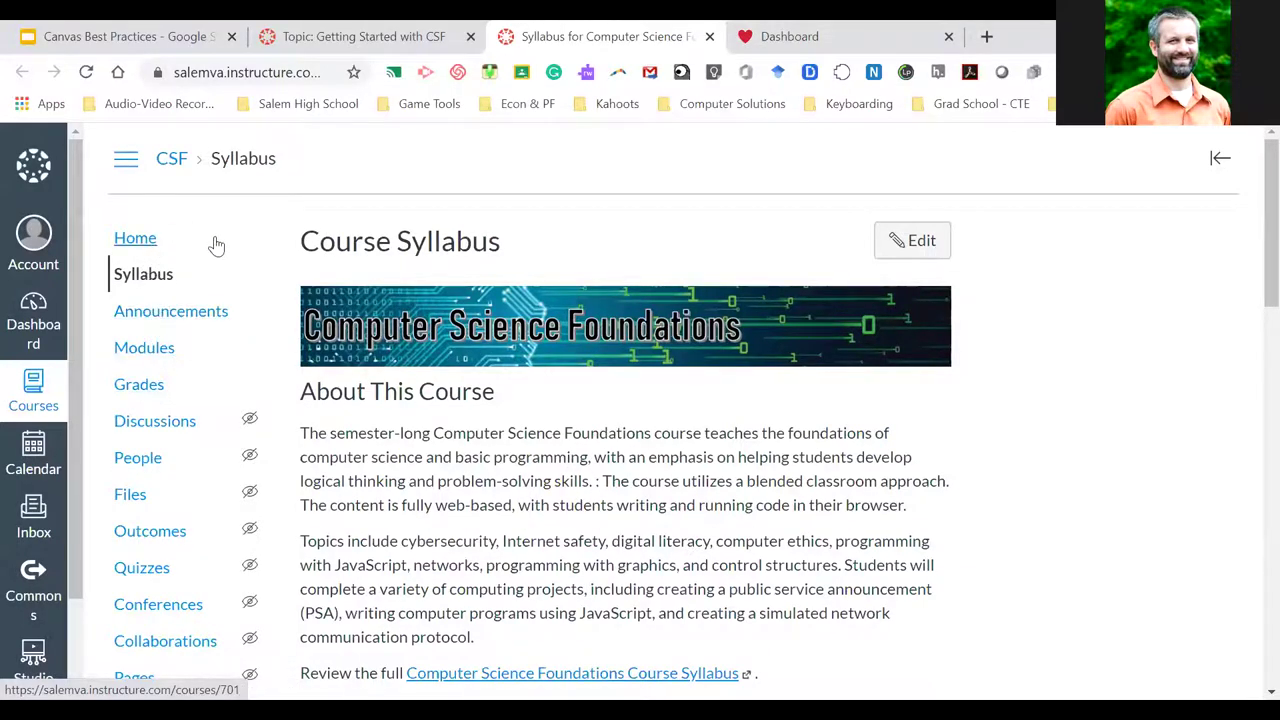
pyautogui.moveTo(250, 410)
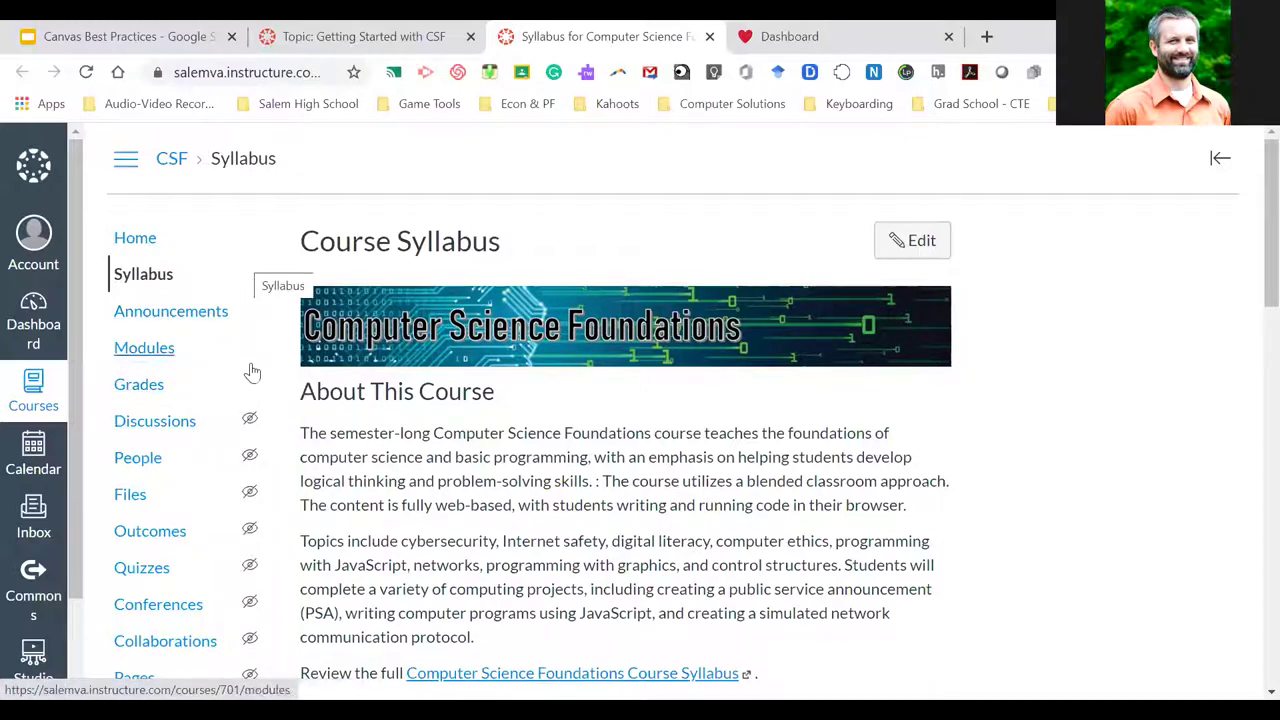
# Open the CSF Modules page and browse the Week 1 Resources items, starting with CSF Syllabus 2020-21
pyautogui.click(152, 355)
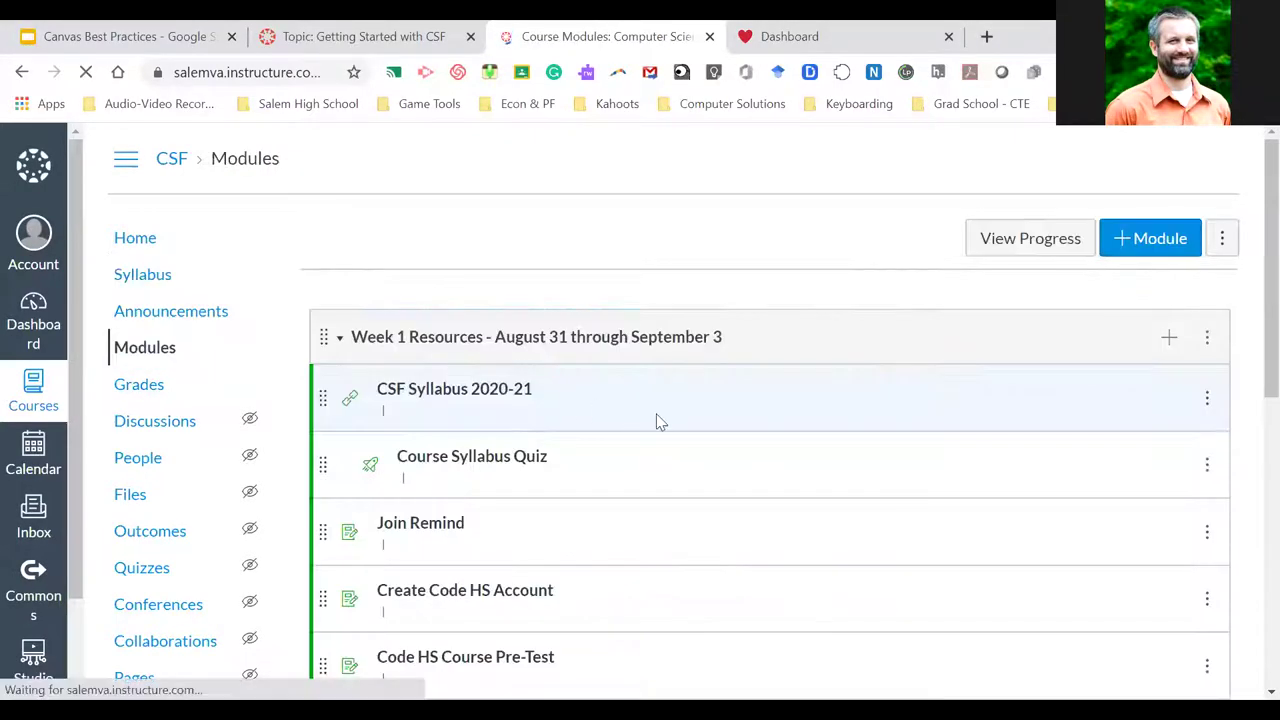
pyautogui.scroll(-3, 657, 421)
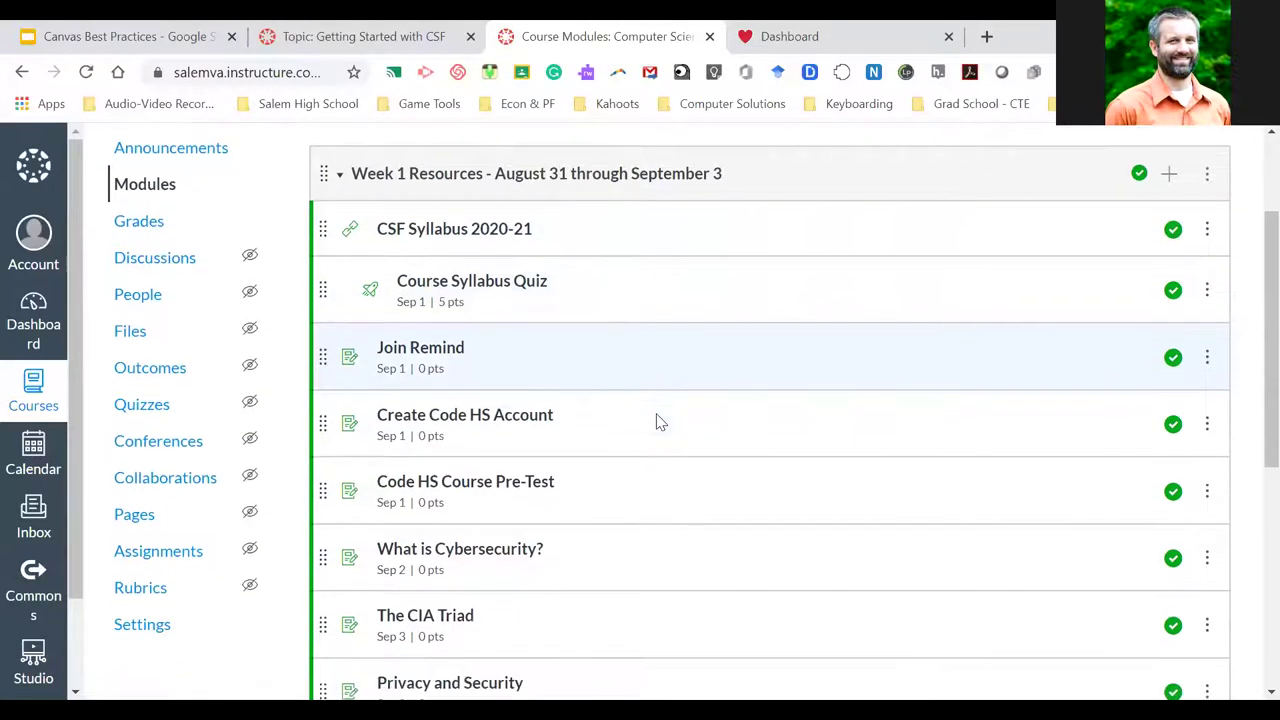
pyautogui.scroll(-2, 657, 421)
pyautogui.scroll(2, 657, 421)
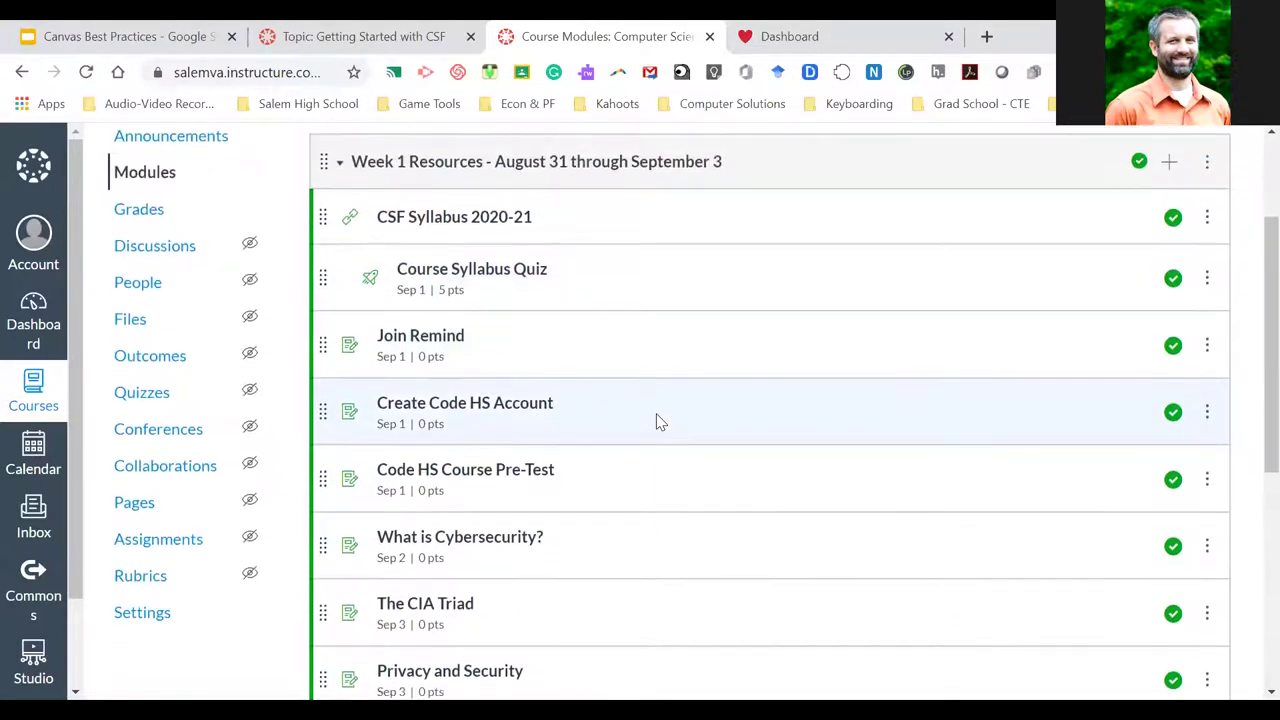
pyautogui.scroll(-1, 657, 421)
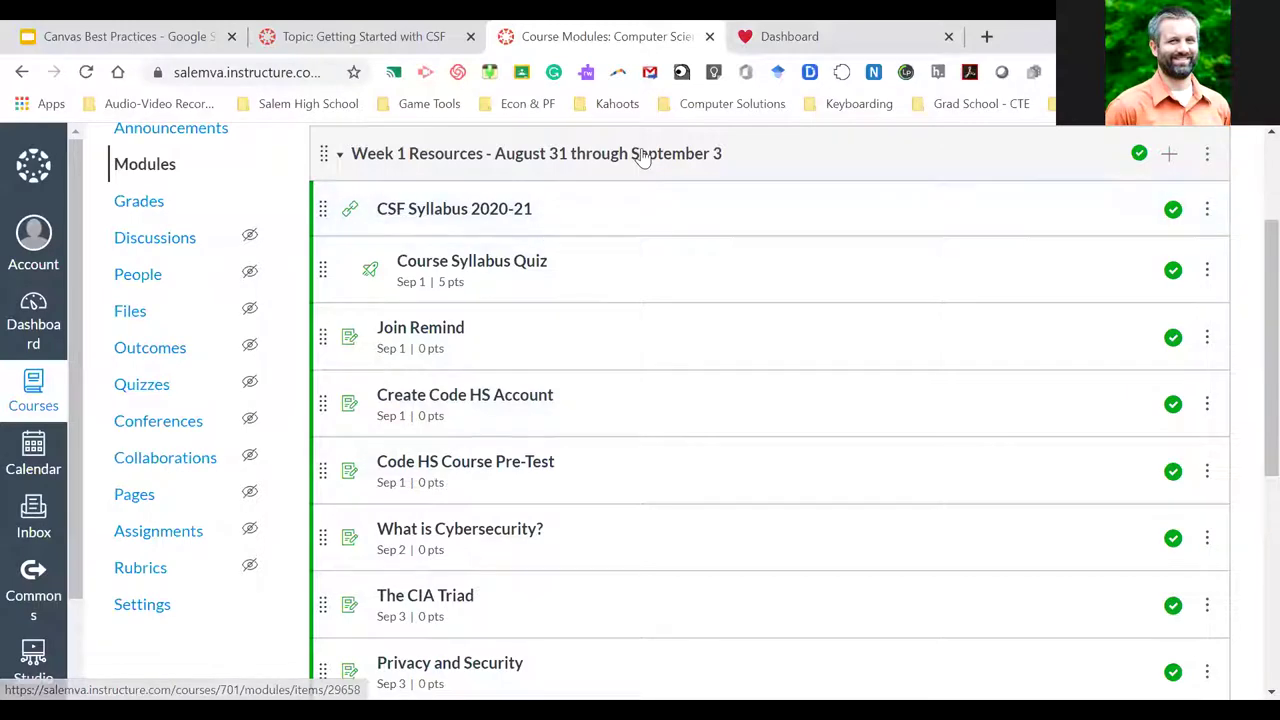
# From the dashboard, open Summer 2020 EPF and Growing with Canvas in new tabs, then view Summer 2020 EPF
pyautogui.click(818, 34)
pyautogui.scroll(-1, 788, 342)
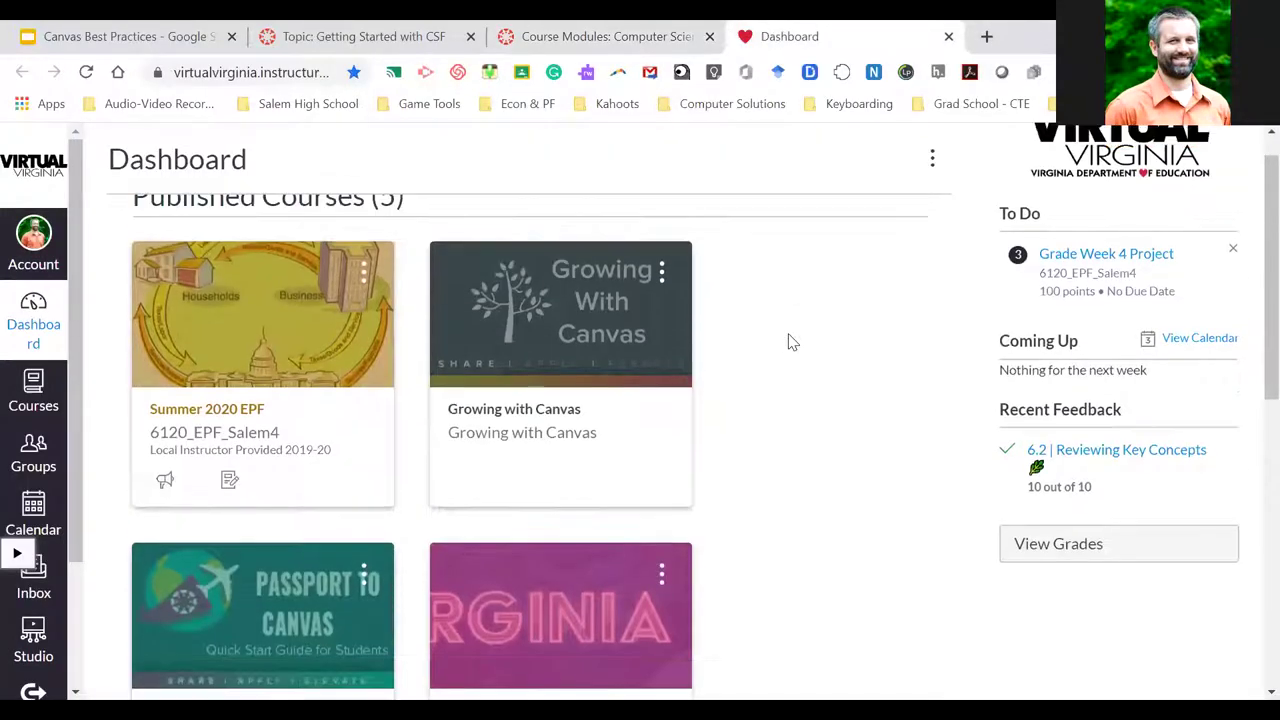
pyautogui.scroll(1, 788, 342)
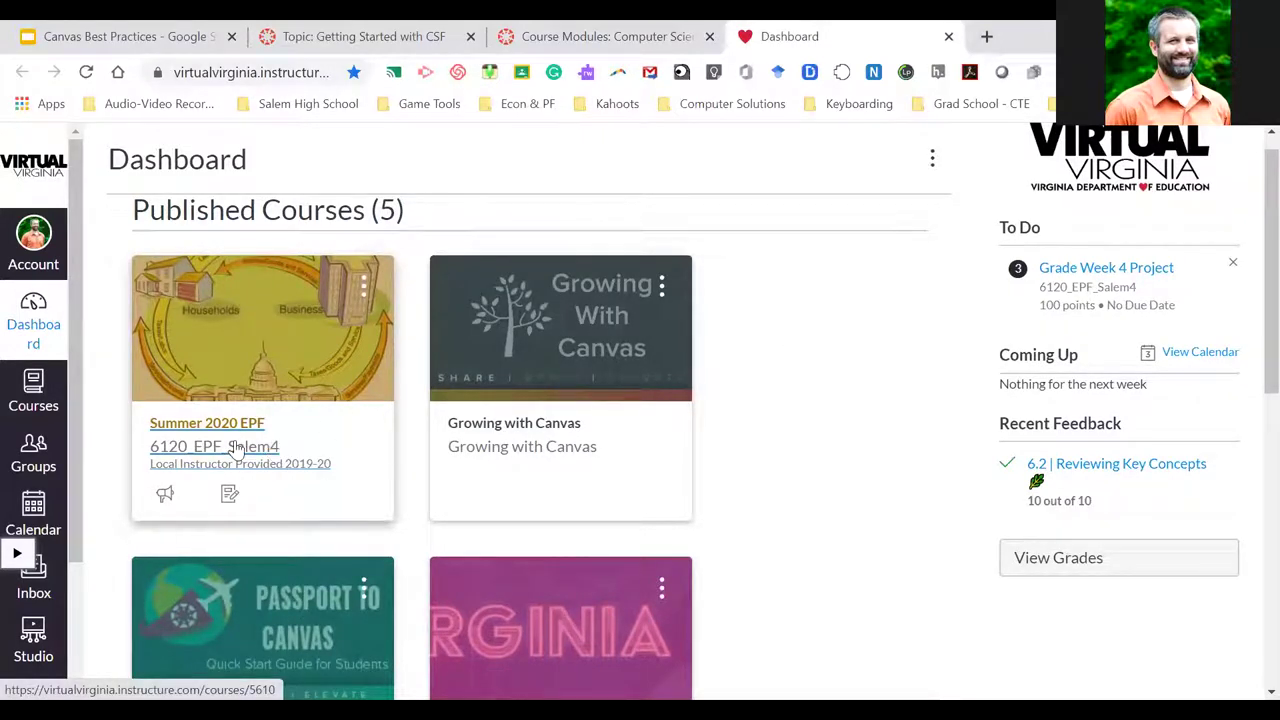
pyautogui.rightClick(236, 448)
pyautogui.click(300, 456)
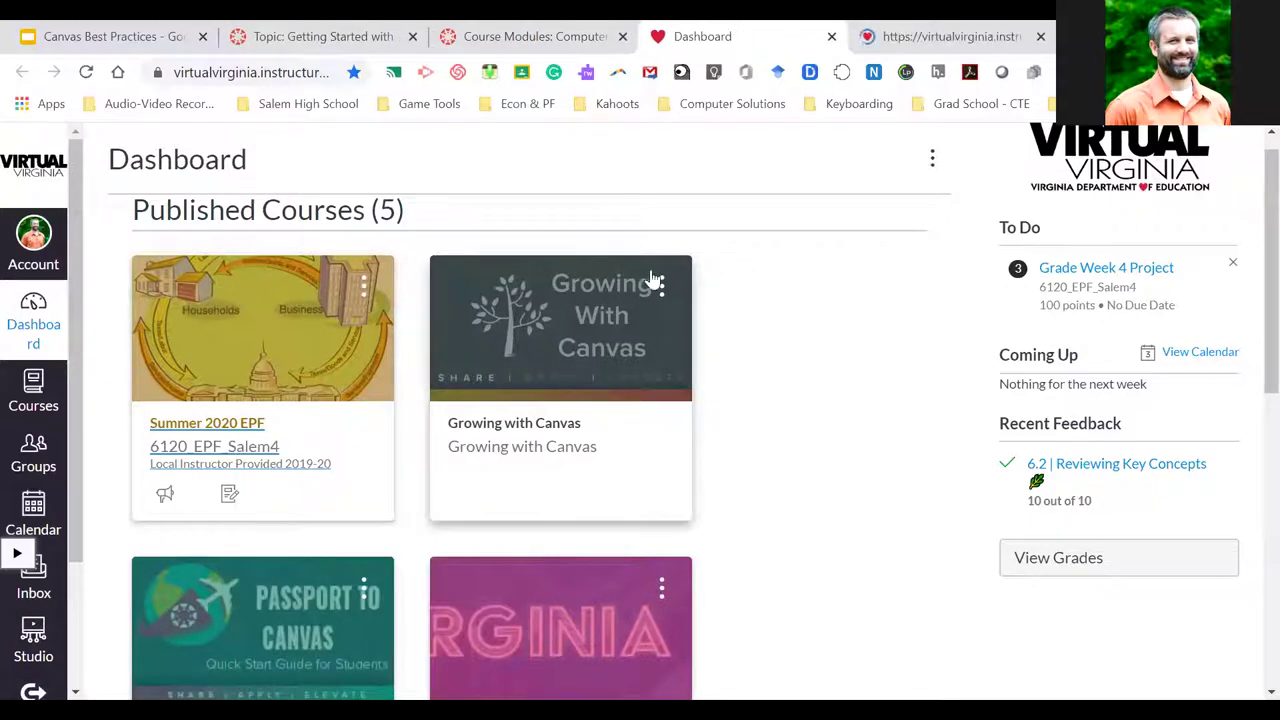
pyautogui.rightClick(545, 447)
pyautogui.click(590, 458)
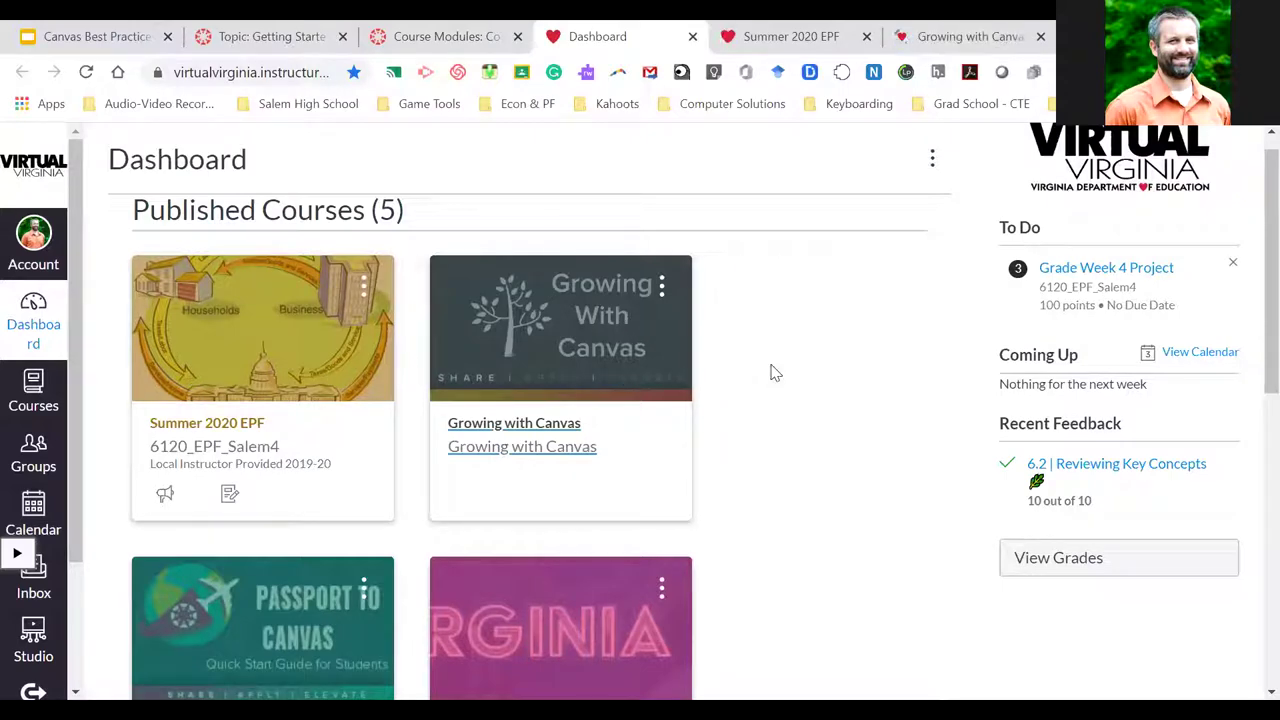
pyautogui.click(767, 32)
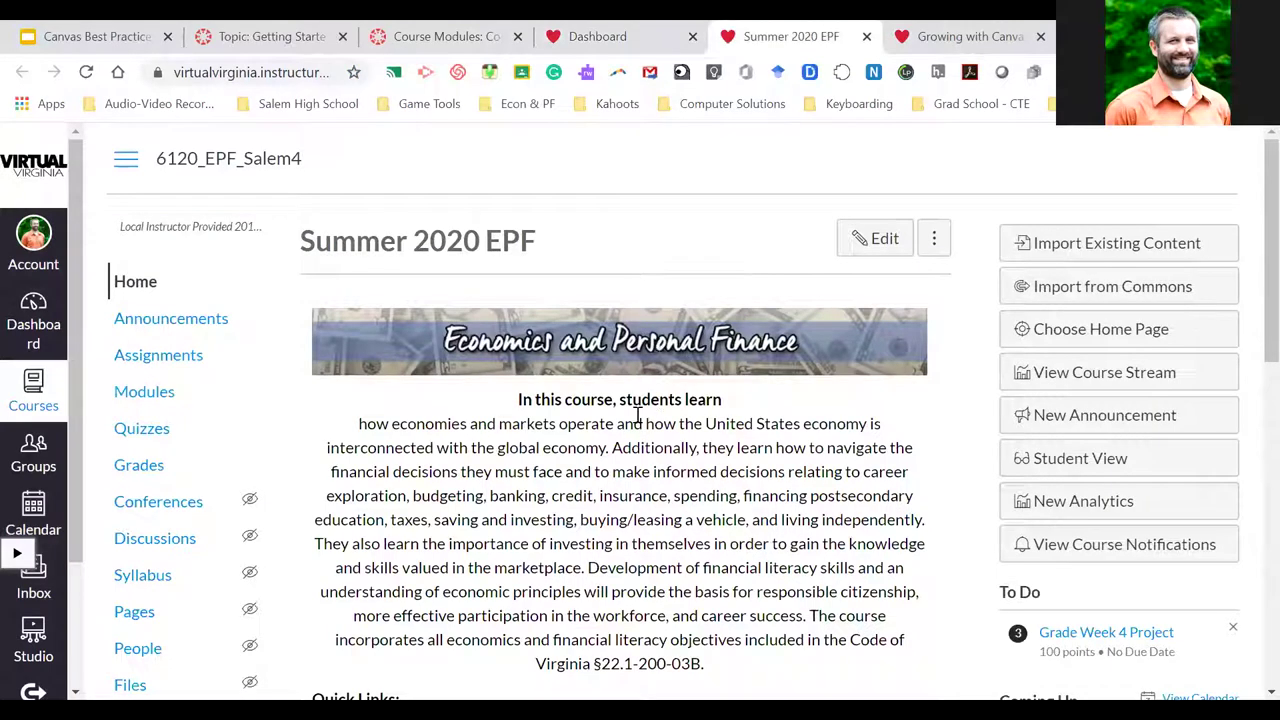
# Open Summer 2020 EPF Modules and scroll to Module 1: The Basics Part I's Lesson 1 - Scarcity items
pyautogui.click(145, 393)
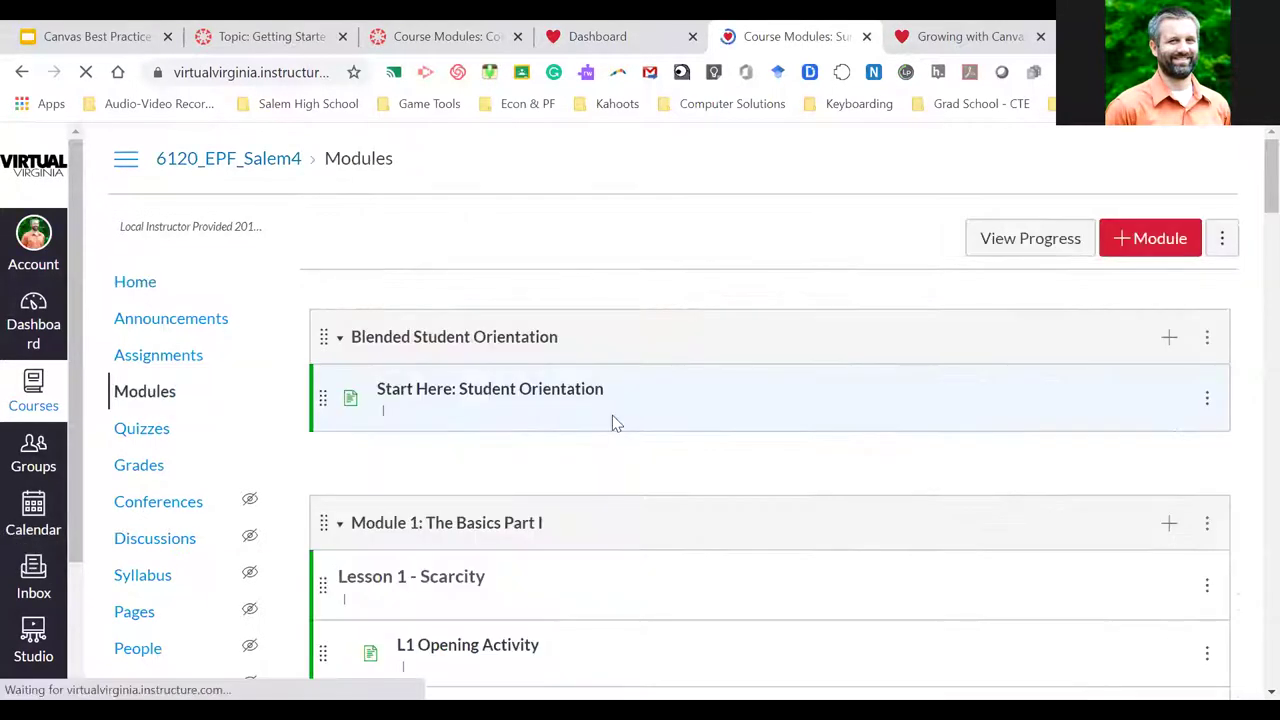
pyautogui.scroll(-4, 612, 415)
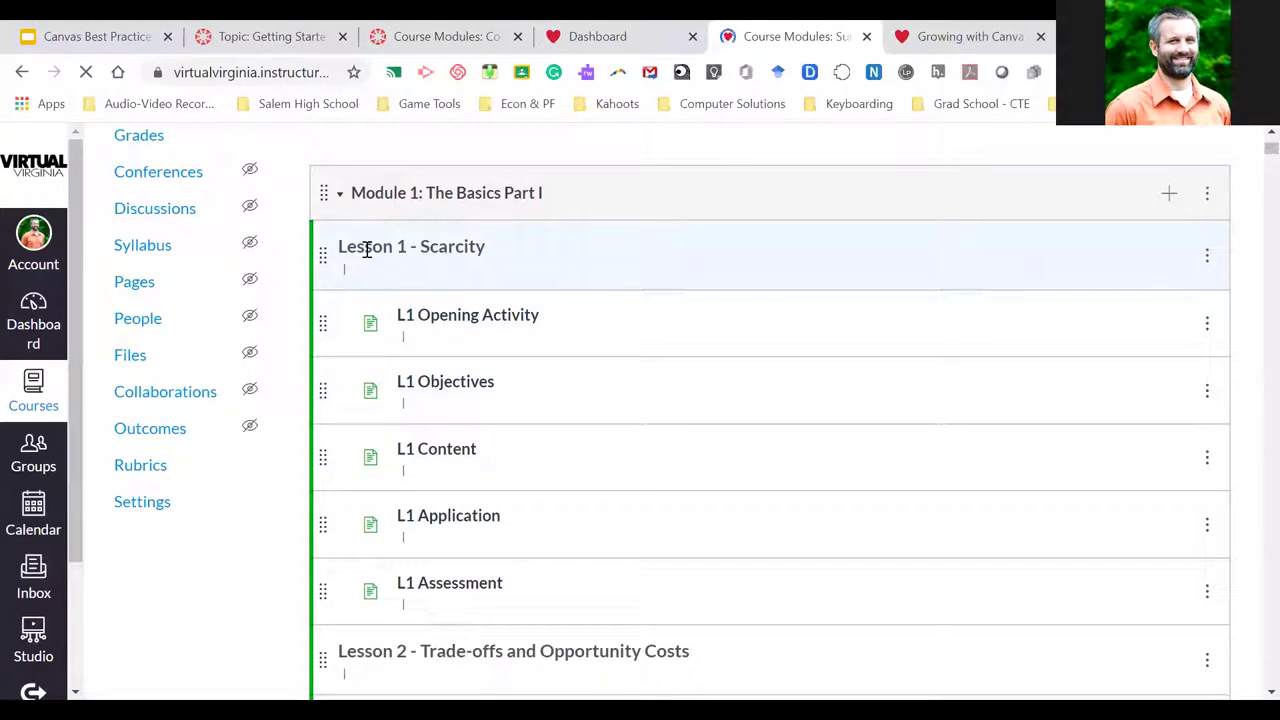
# Open and read through the L1 Opening Activity page
pyautogui.click(443, 331)
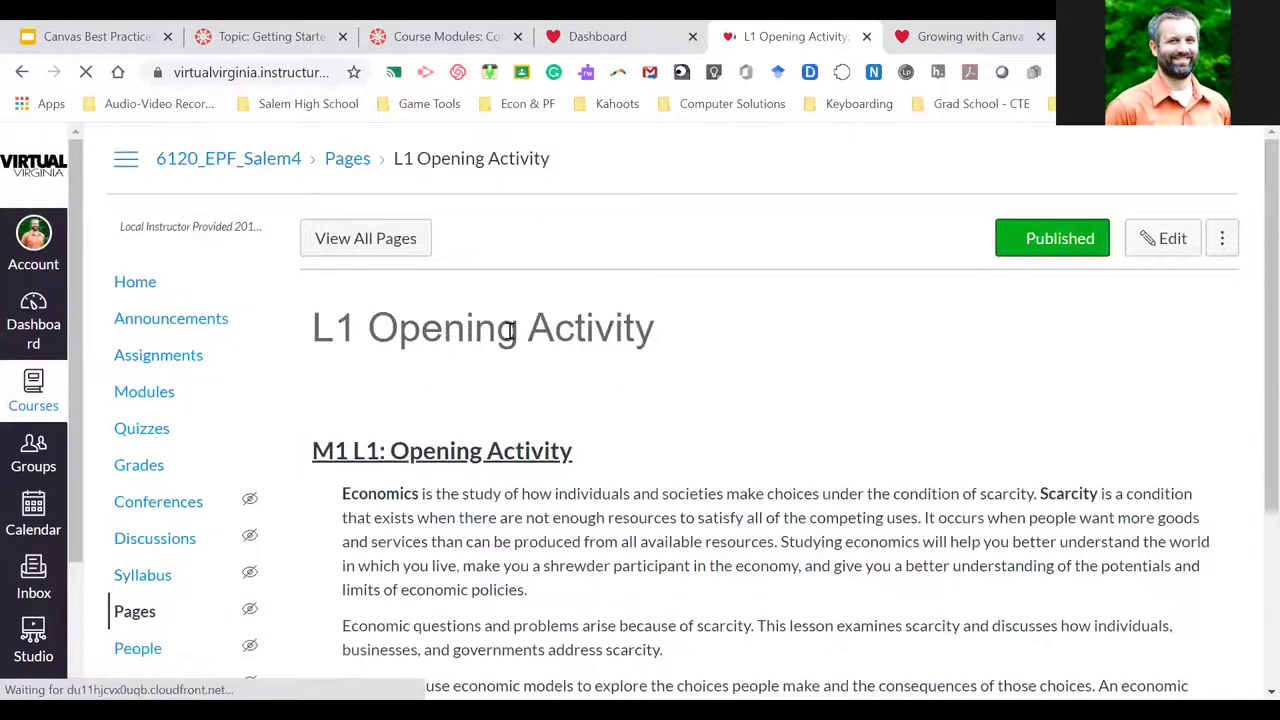
pyautogui.scroll(-4, 567, 370)
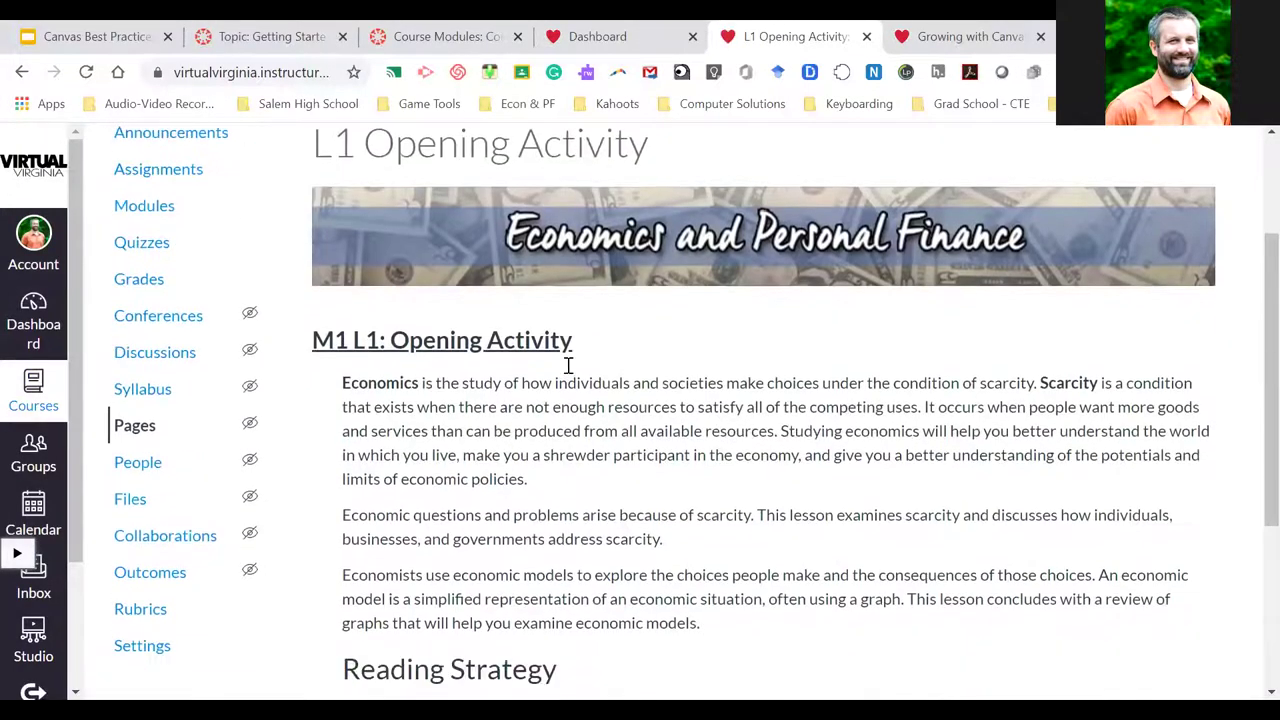
pyautogui.scroll(-1, 567, 372)
pyautogui.scroll(4, 567, 372)
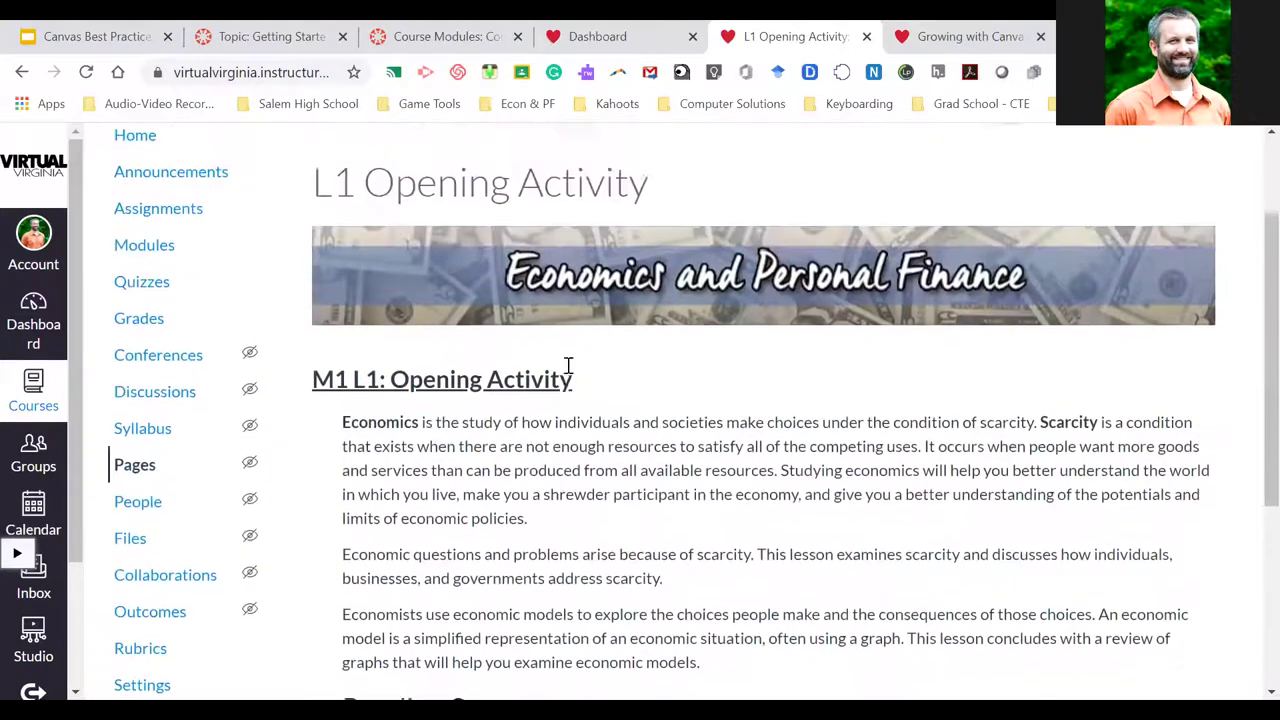
pyautogui.scroll(-1, 567, 372)
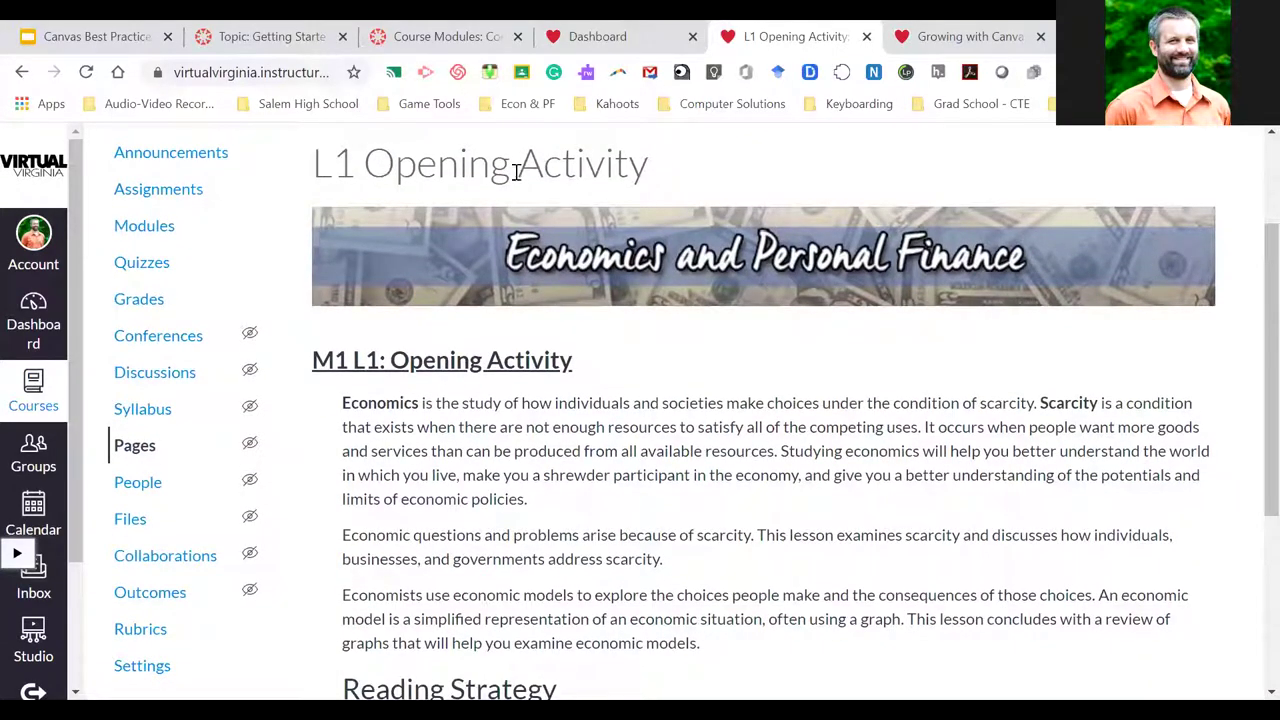
pyautogui.scroll(-2, 537, 507)
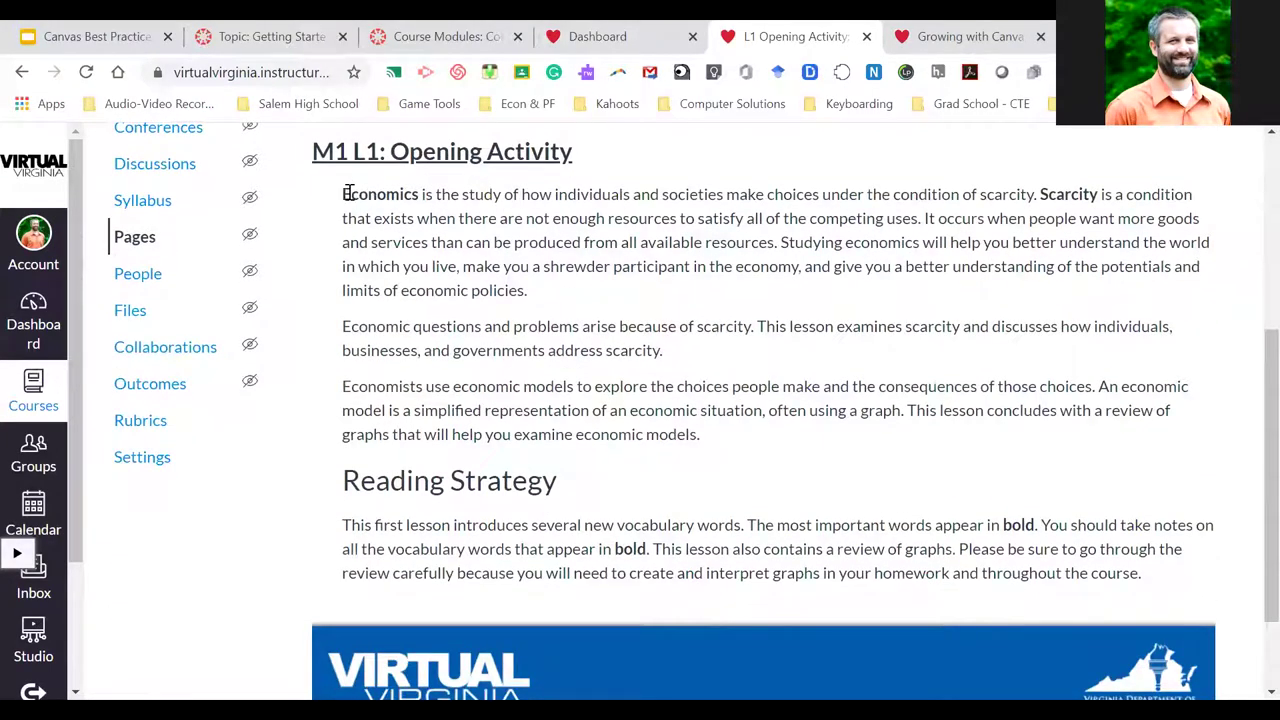
pyautogui.scroll(-1, 815, 453)
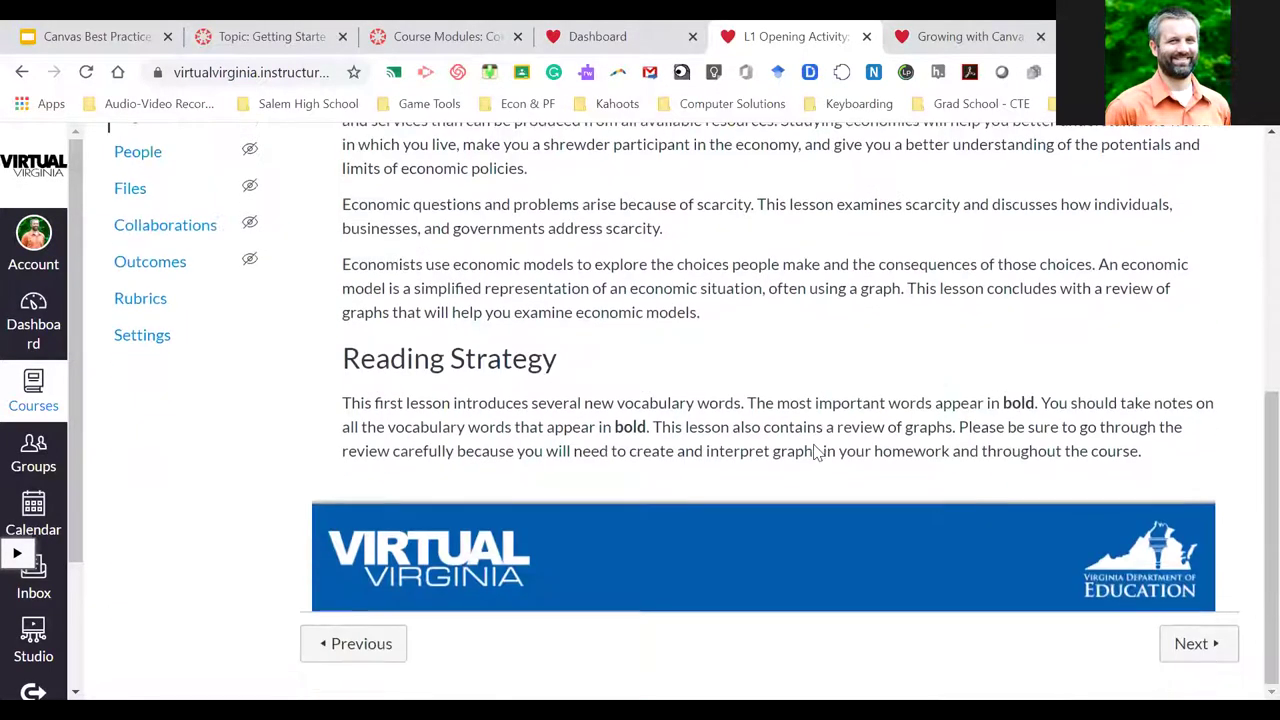
# Advance through the L1 Objectives page to L1 Content
pyautogui.click(1198, 641)
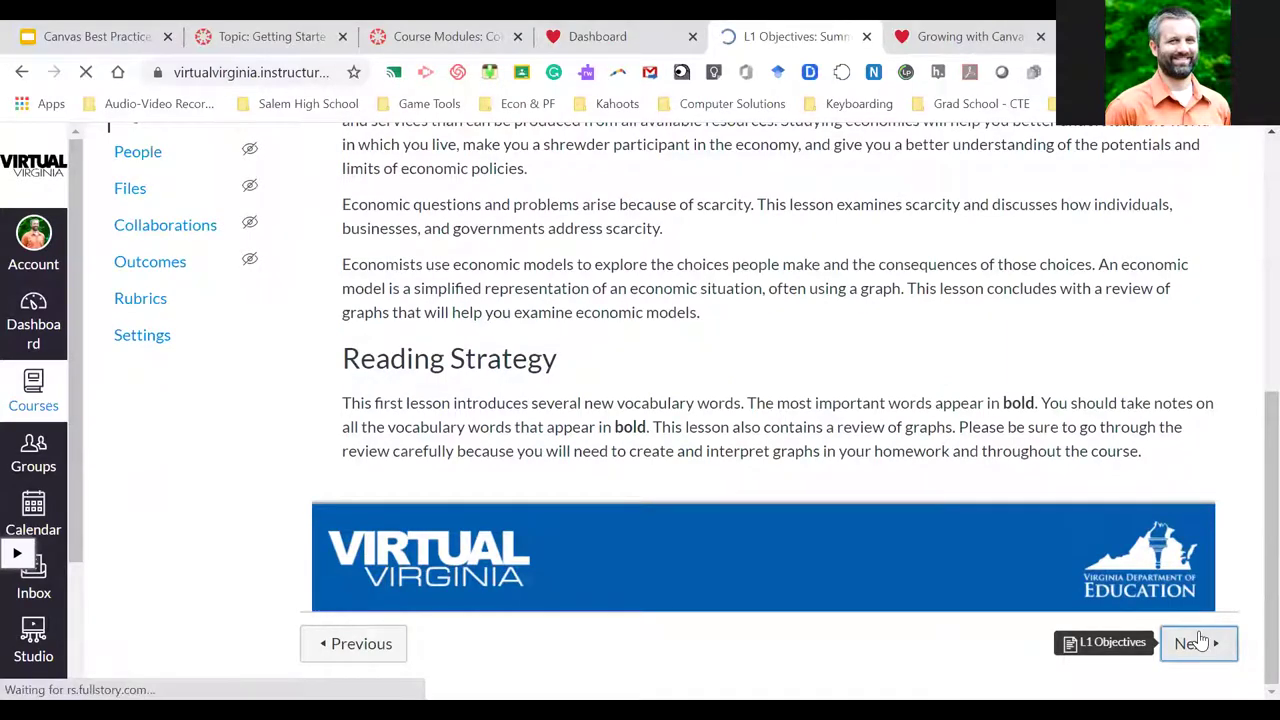
pyautogui.scroll(-2, 836, 515)
pyautogui.scroll(-1, 836, 512)
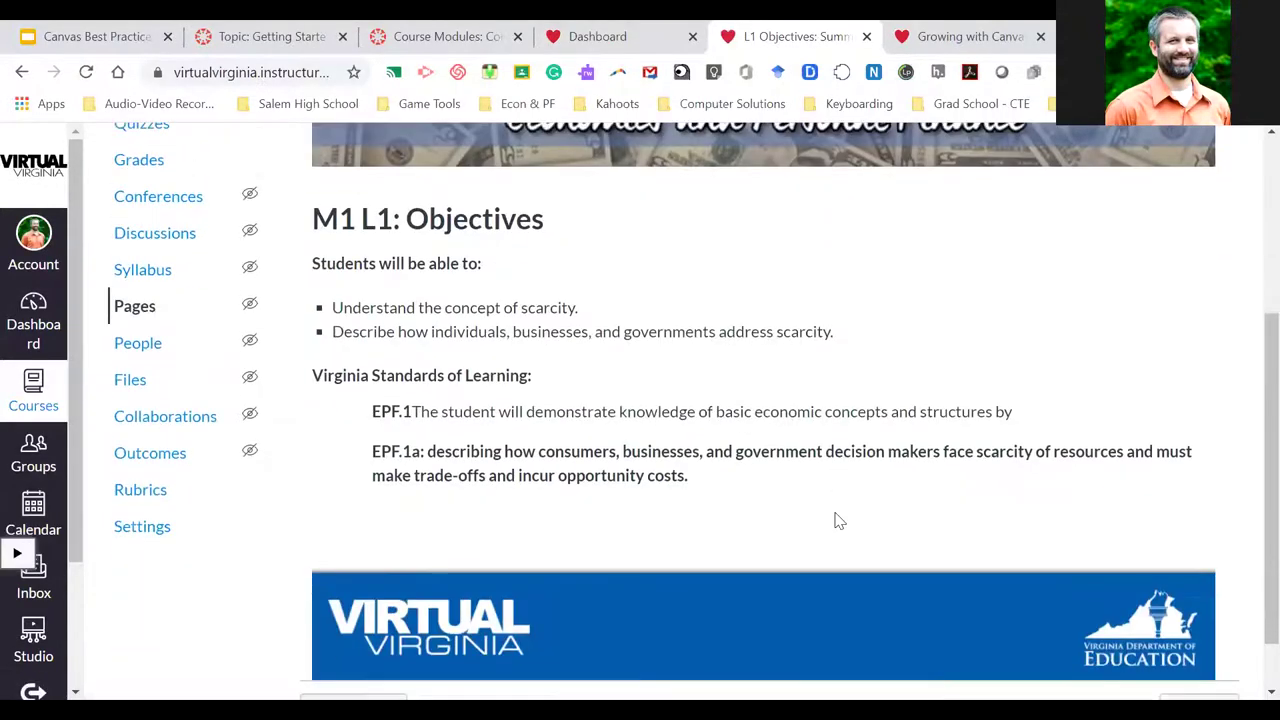
pyautogui.scroll(-1, 1085, 553)
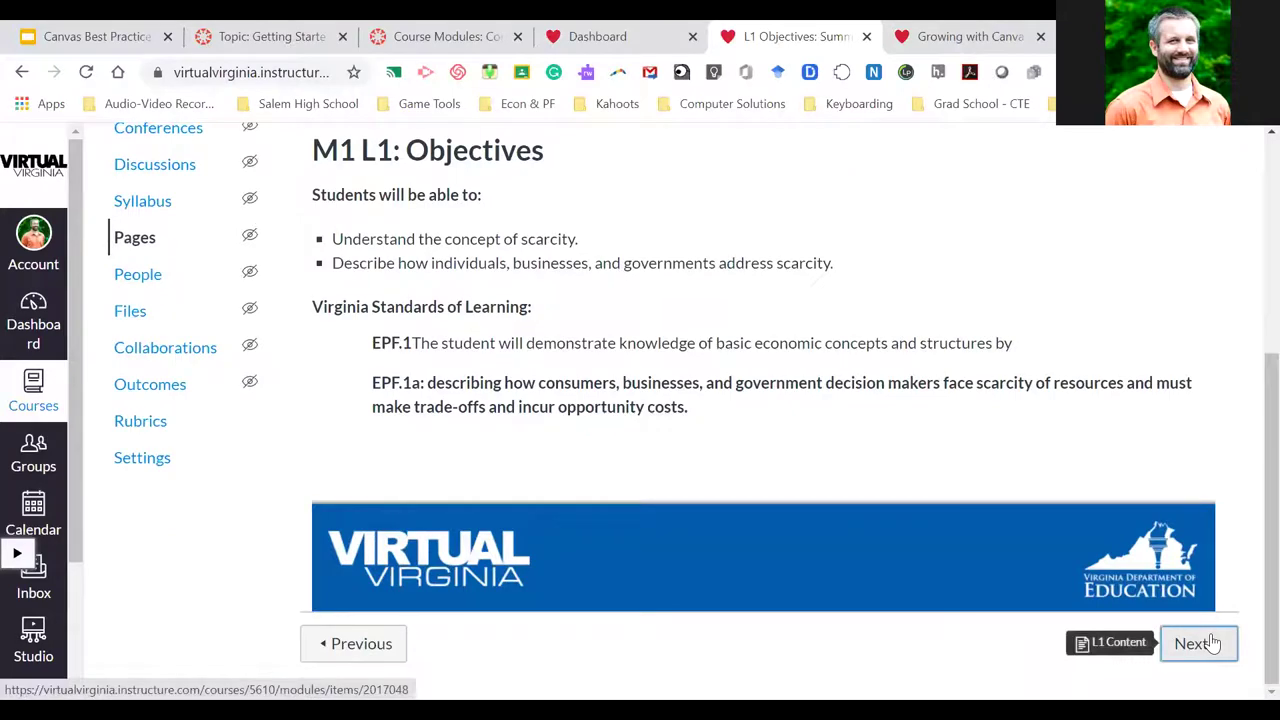
pyautogui.click(1196, 644)
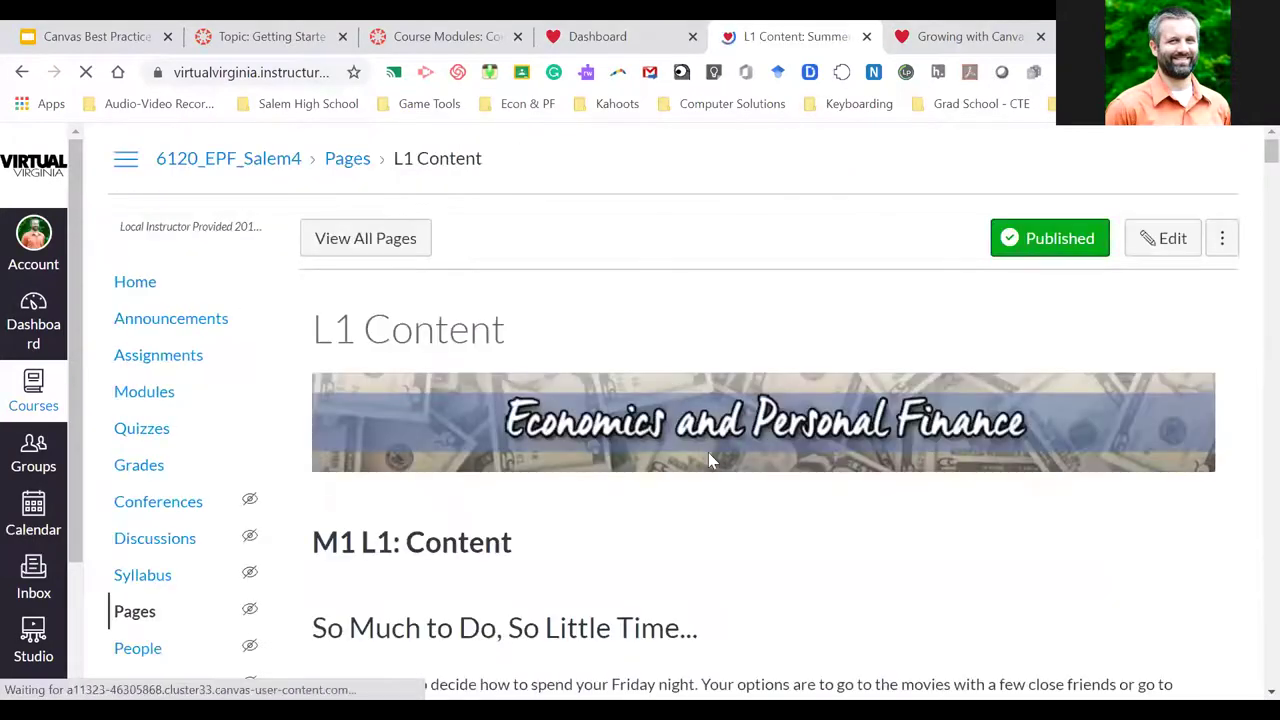
# Read the L1 Content page to the bottom, then continue to the L1 Application page (M1 L1: Summary)
pyautogui.scroll(-4, 670, 483)
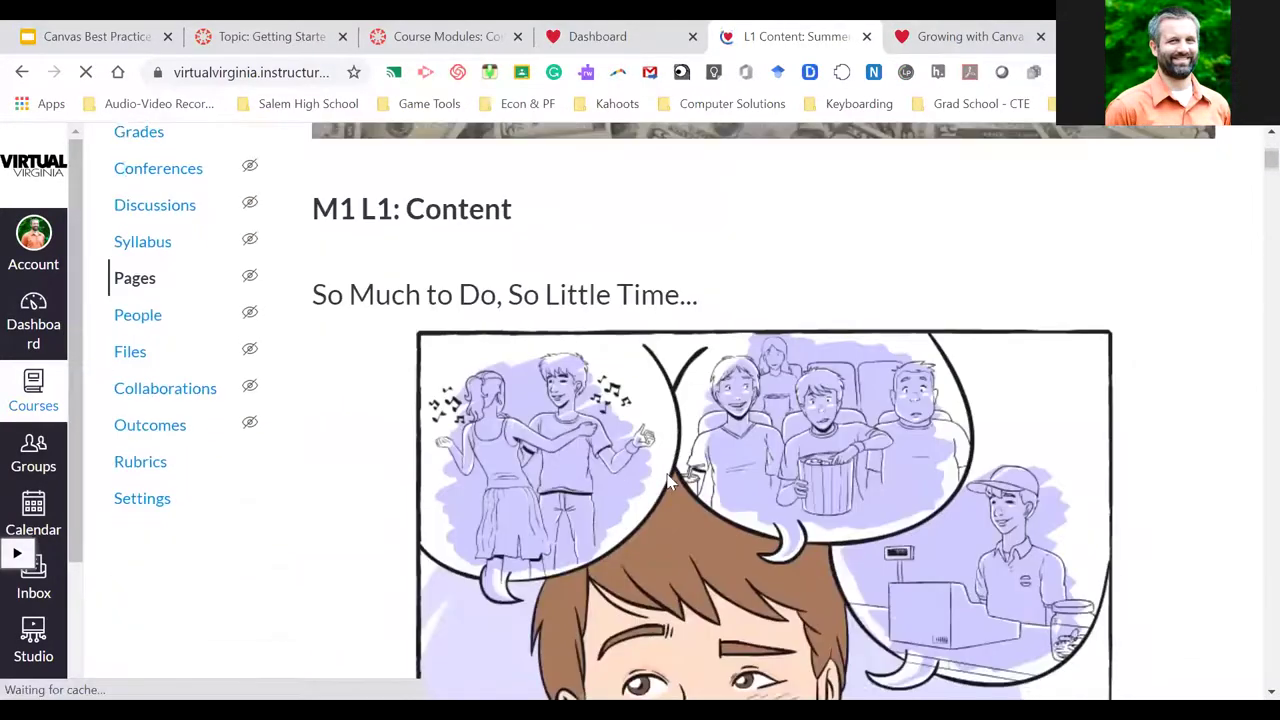
pyautogui.scroll(-10, 670, 483)
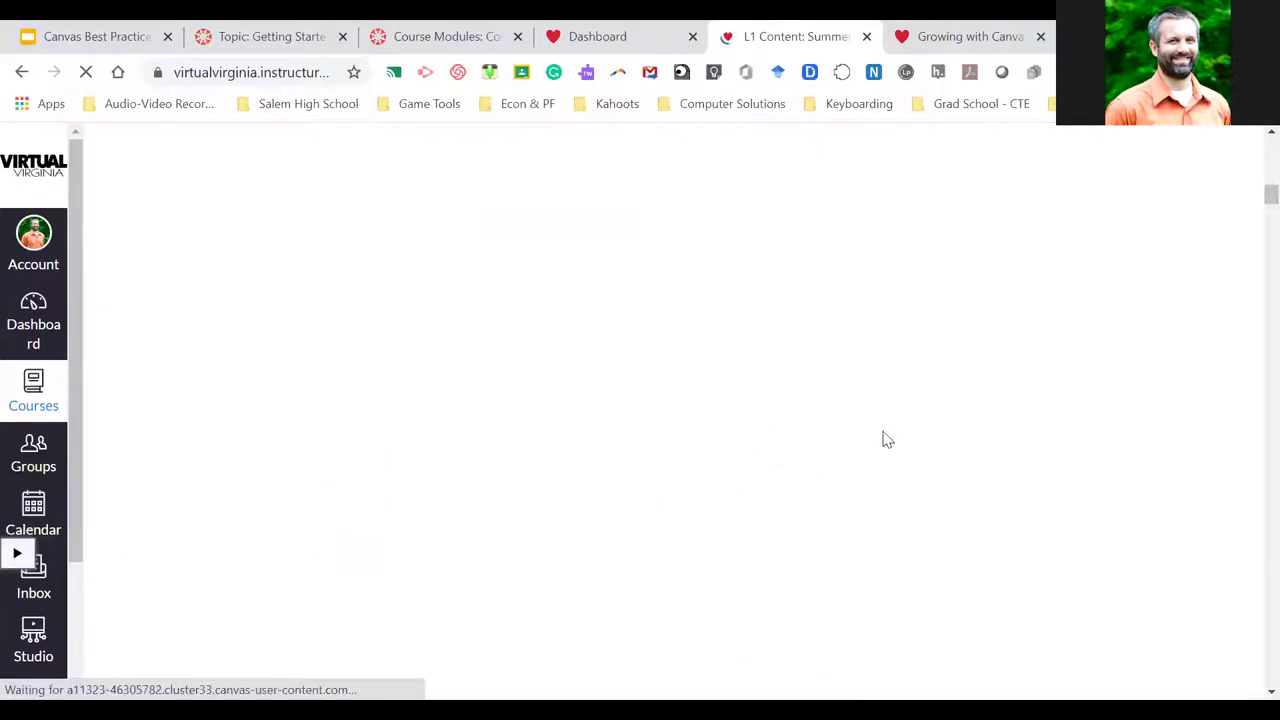
pyautogui.scroll(-5, 1114, 500)
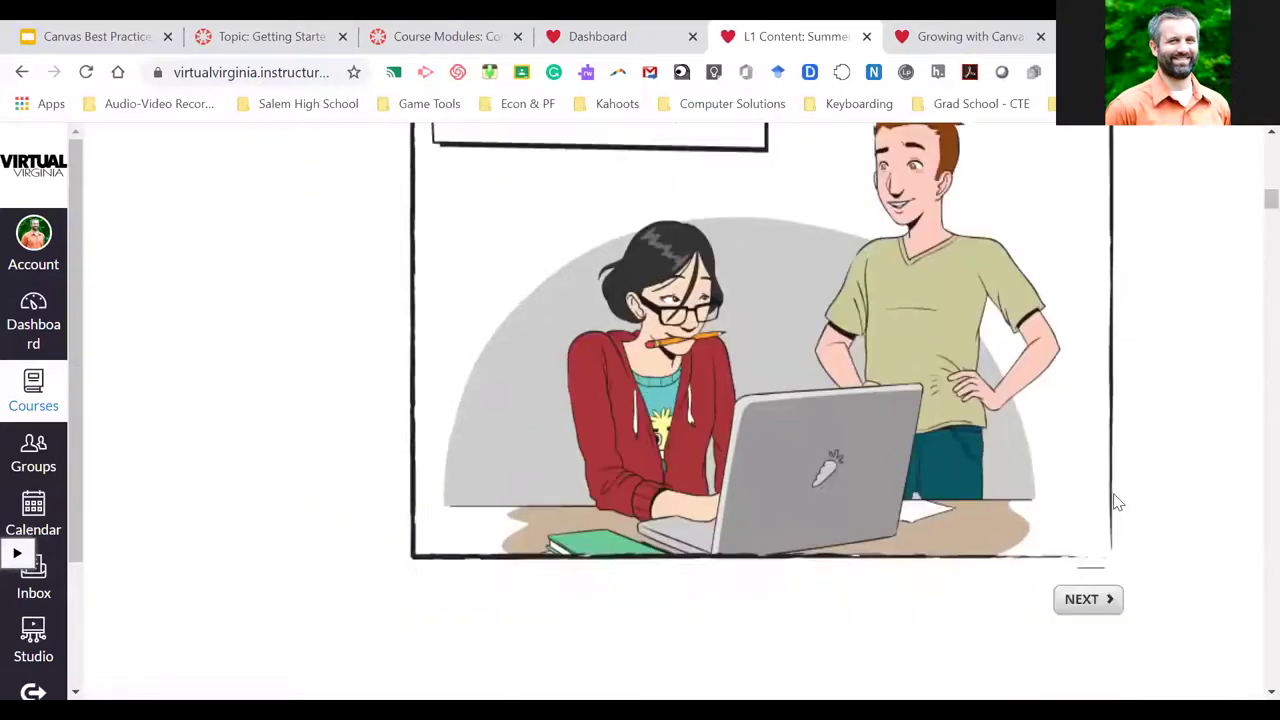
pyautogui.scroll(-15, 1117, 502)
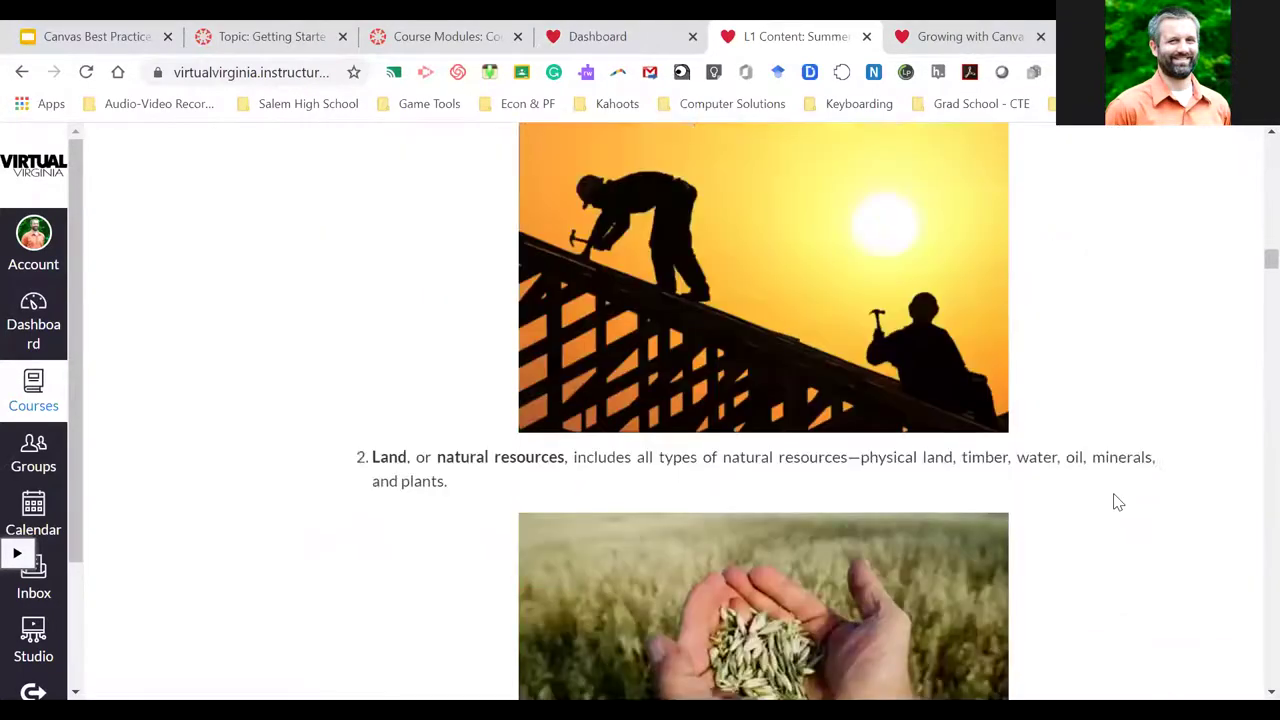
pyautogui.scroll(-15, 1117, 502)
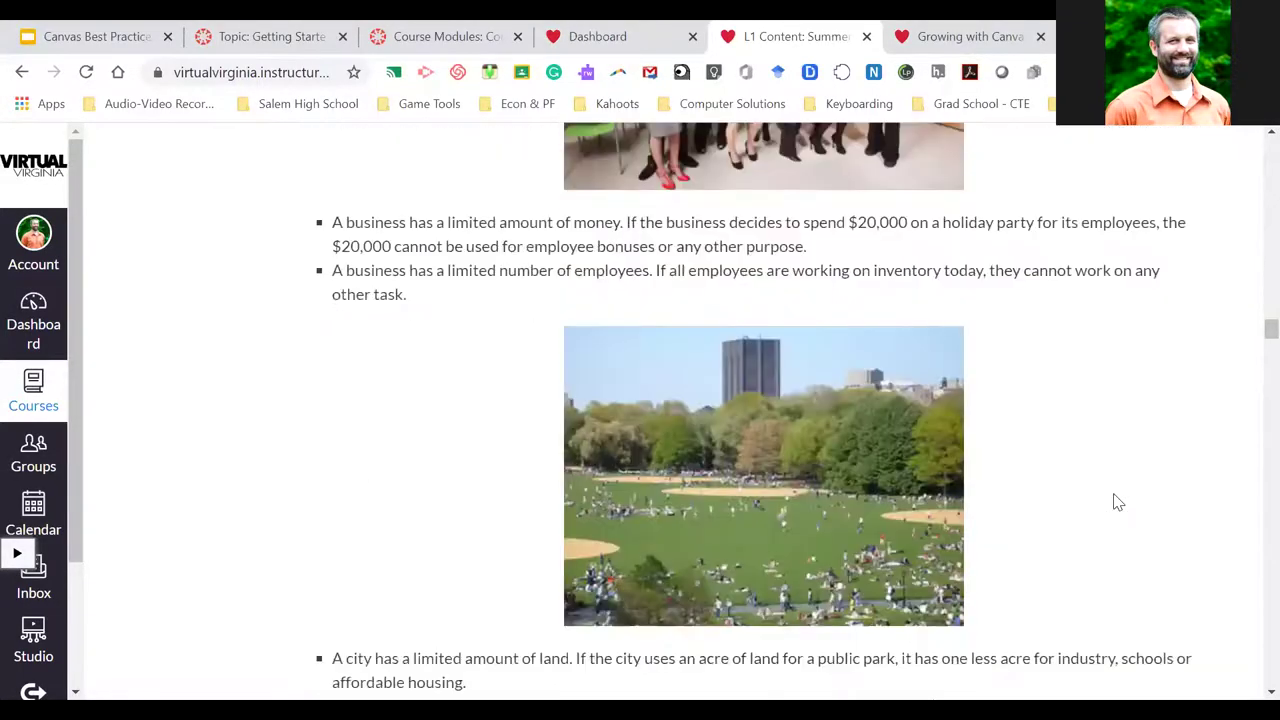
pyautogui.scroll(-15, 1117, 502)
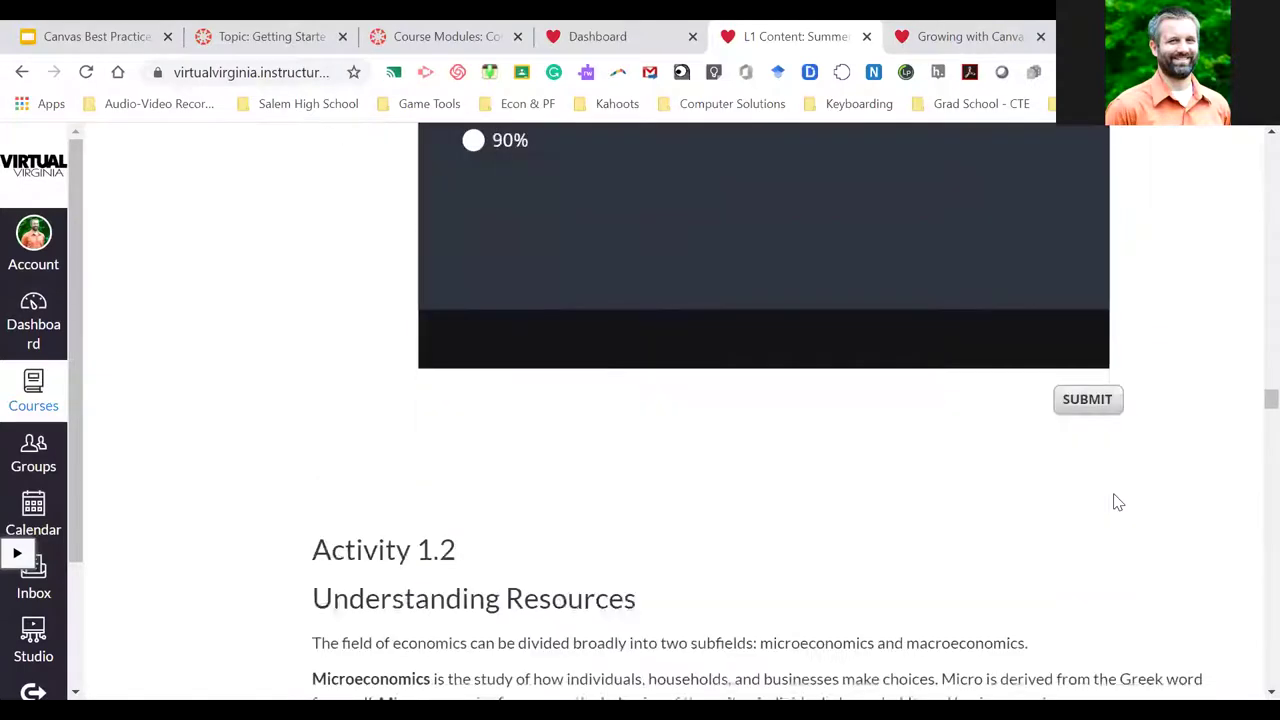
pyautogui.scroll(-4, 1117, 502)
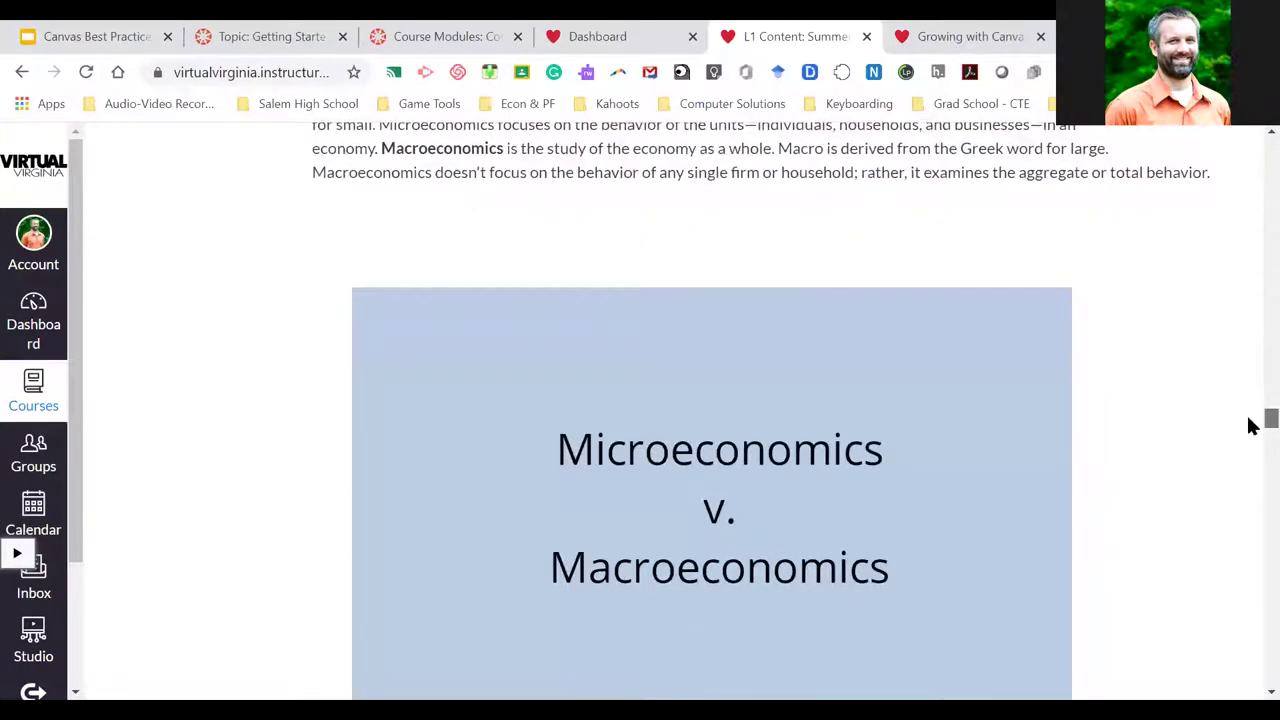
pyautogui.scroll(-20, 1250, 425)
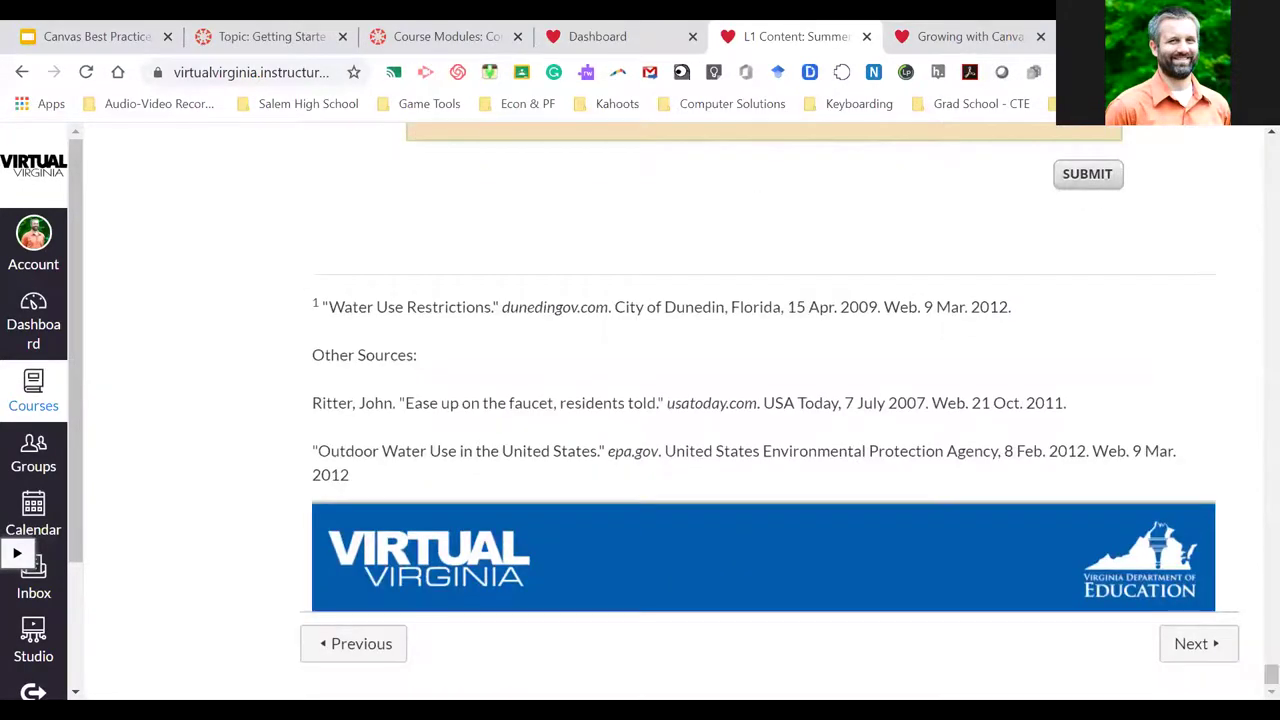
pyautogui.click(1209, 652)
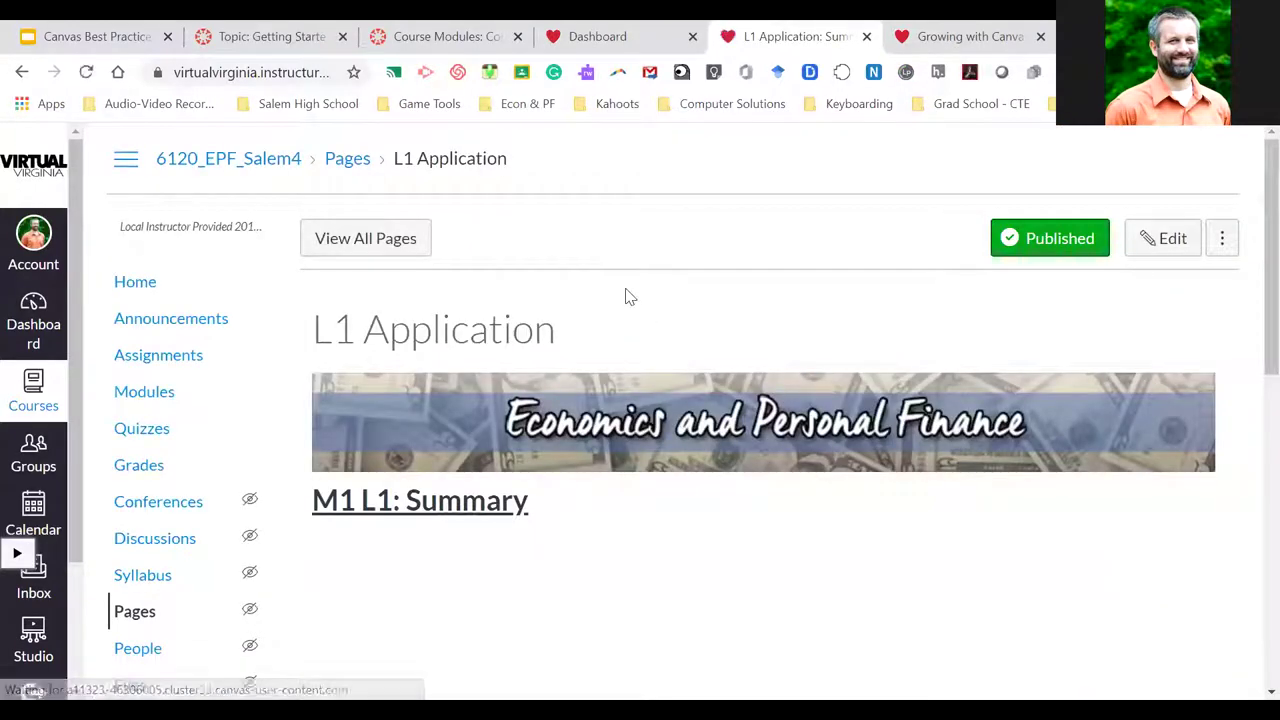
# Continue from L1 Application to L1 Assessment, then return to the EPF course's Modules list
pyautogui.scroll(-8, 735, 320)
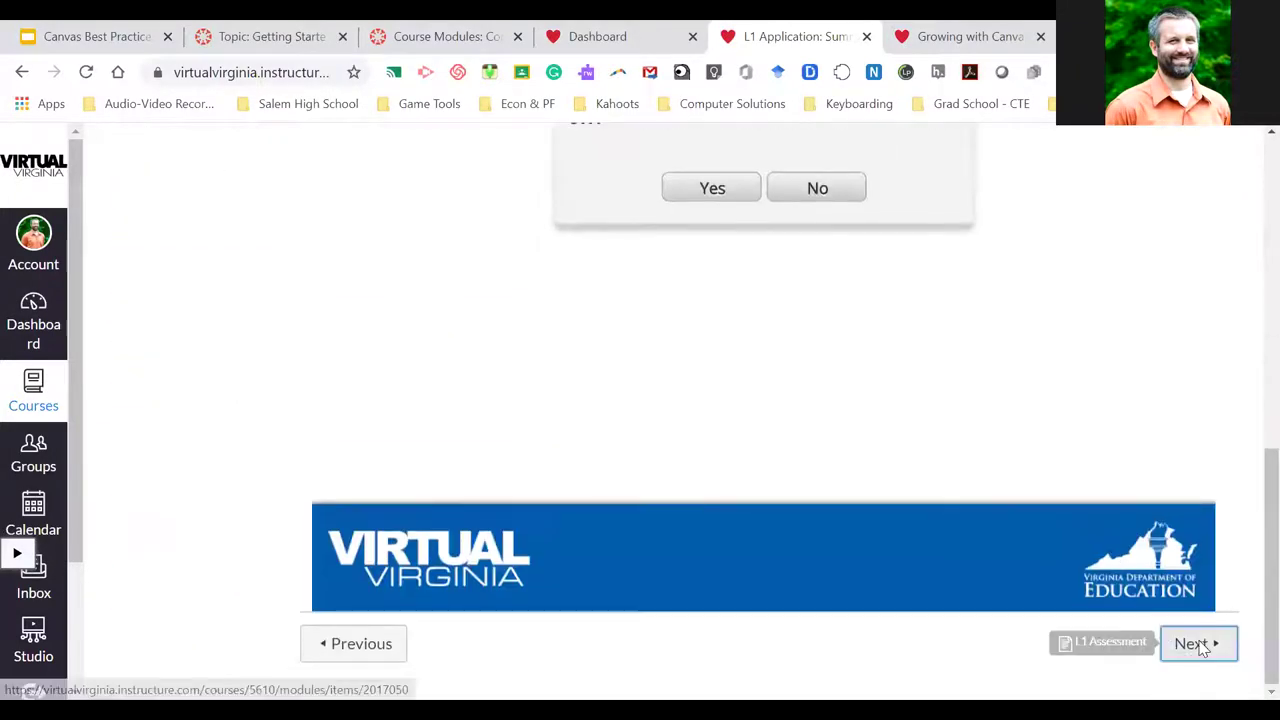
pyautogui.click(1190, 668)
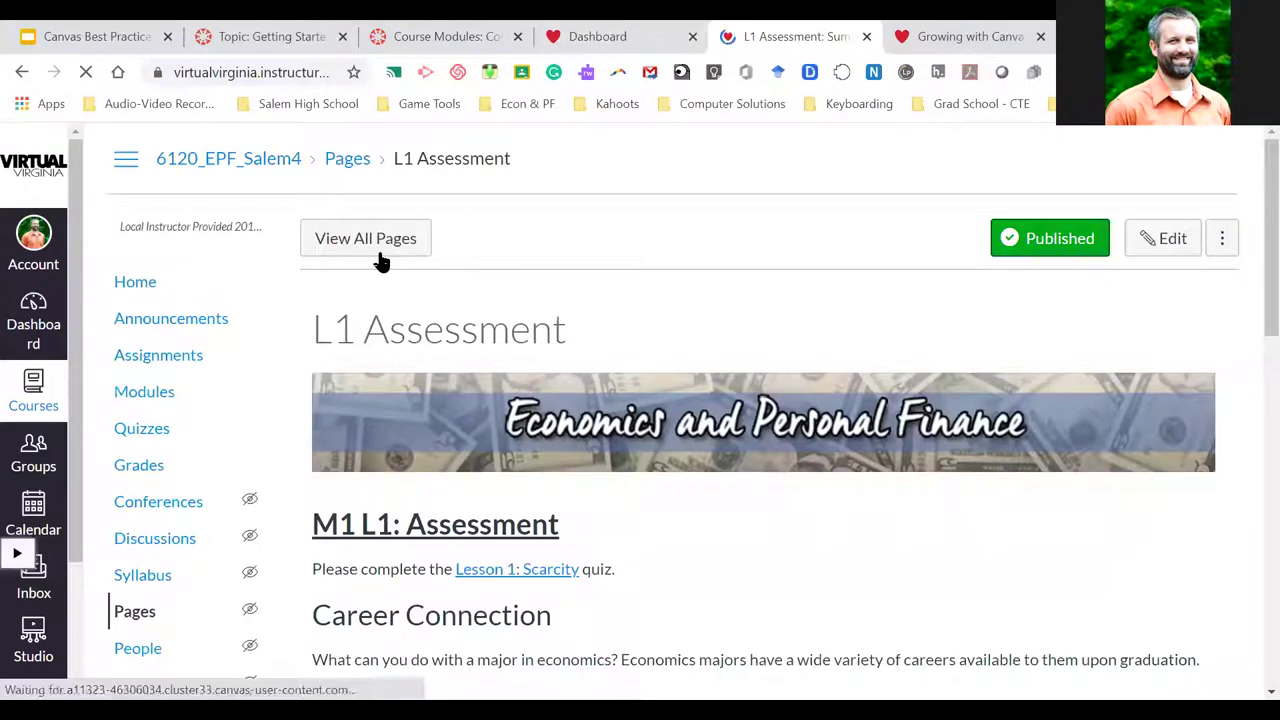
pyautogui.click(158, 395)
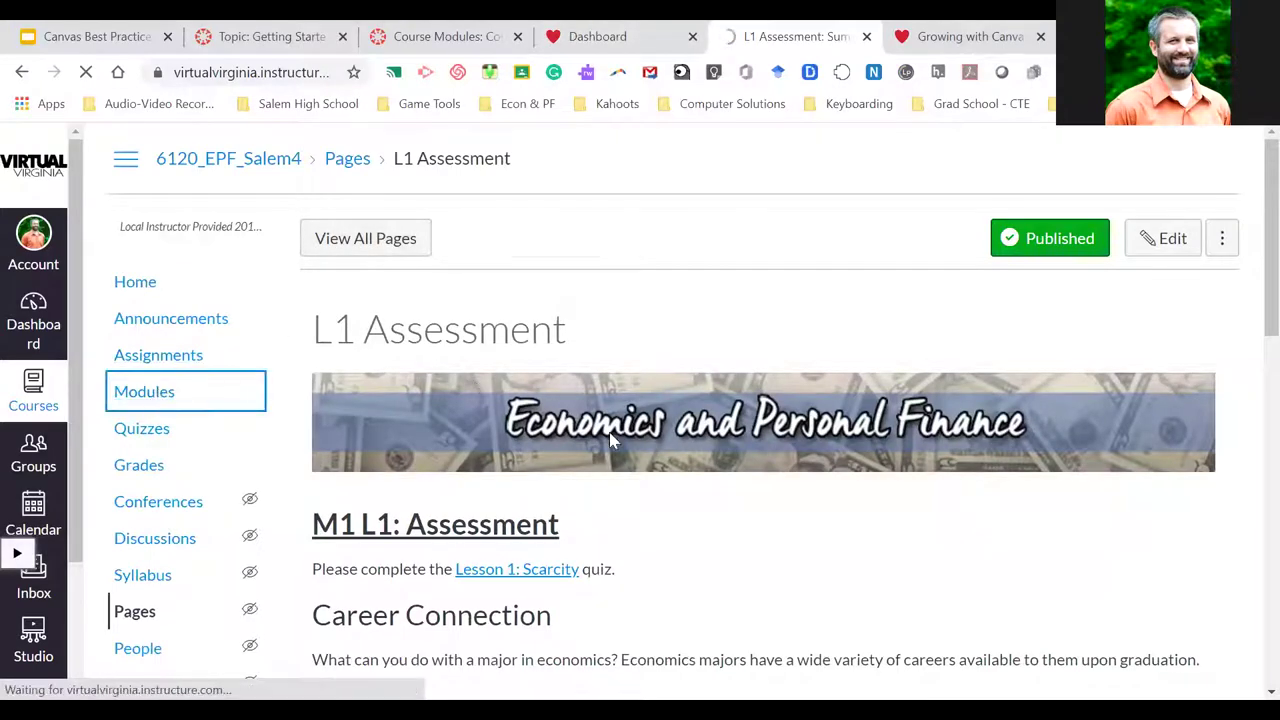
pyautogui.scroll(-4, 588, 437)
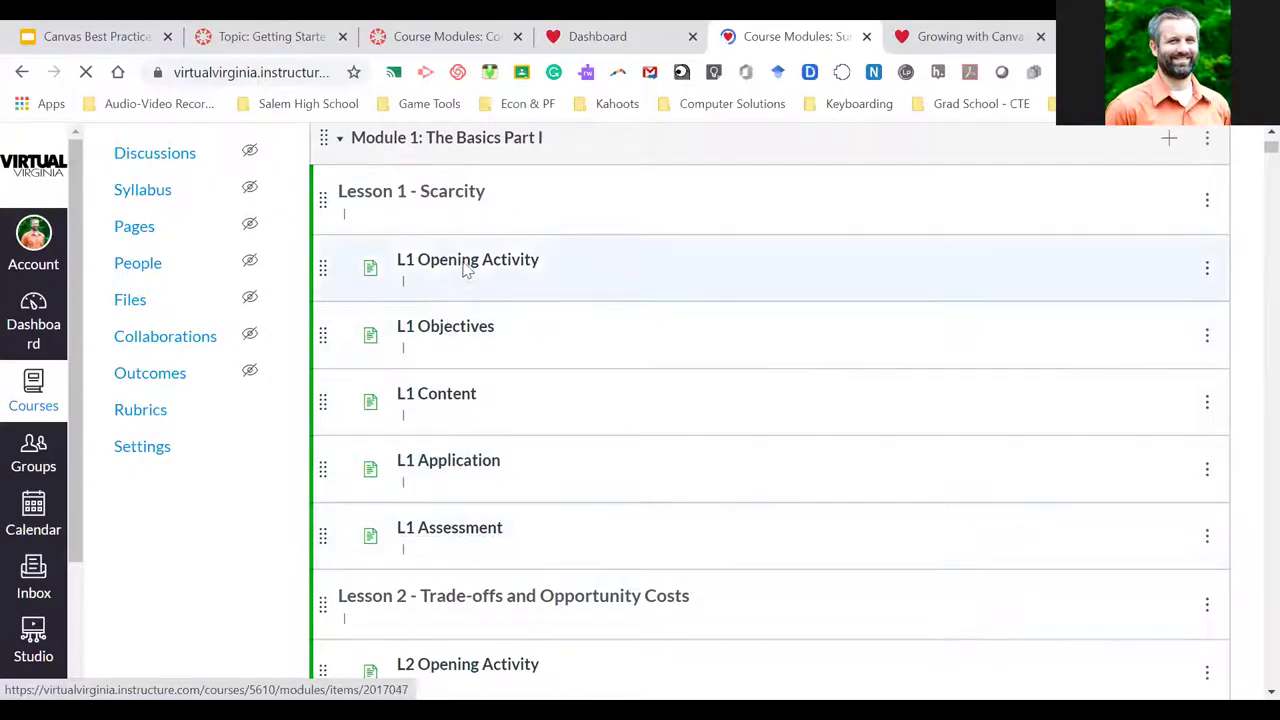
# Return to the CSF Modules page and review Week 1 Resources and the empty Week 2 Resources
pyautogui.click(612, 38)
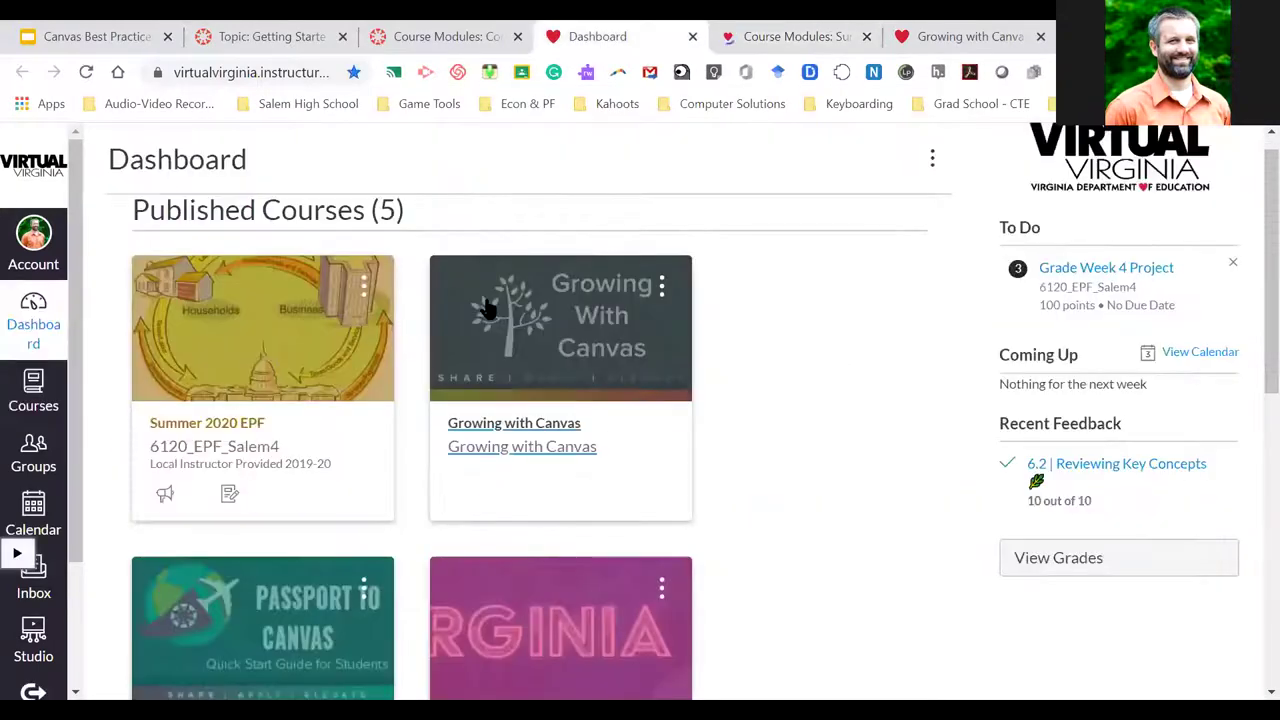
pyautogui.click(444, 32)
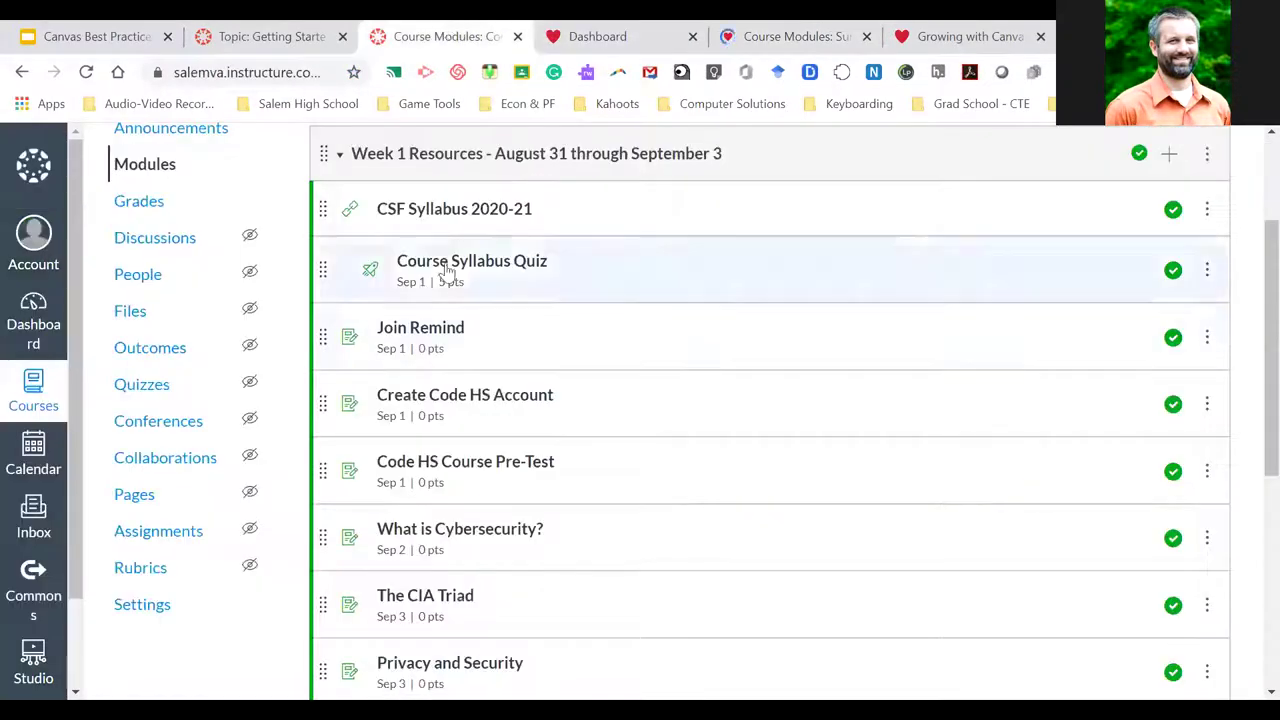
pyautogui.scroll(-1, 590, 330)
pyautogui.scroll(1, 600, 340)
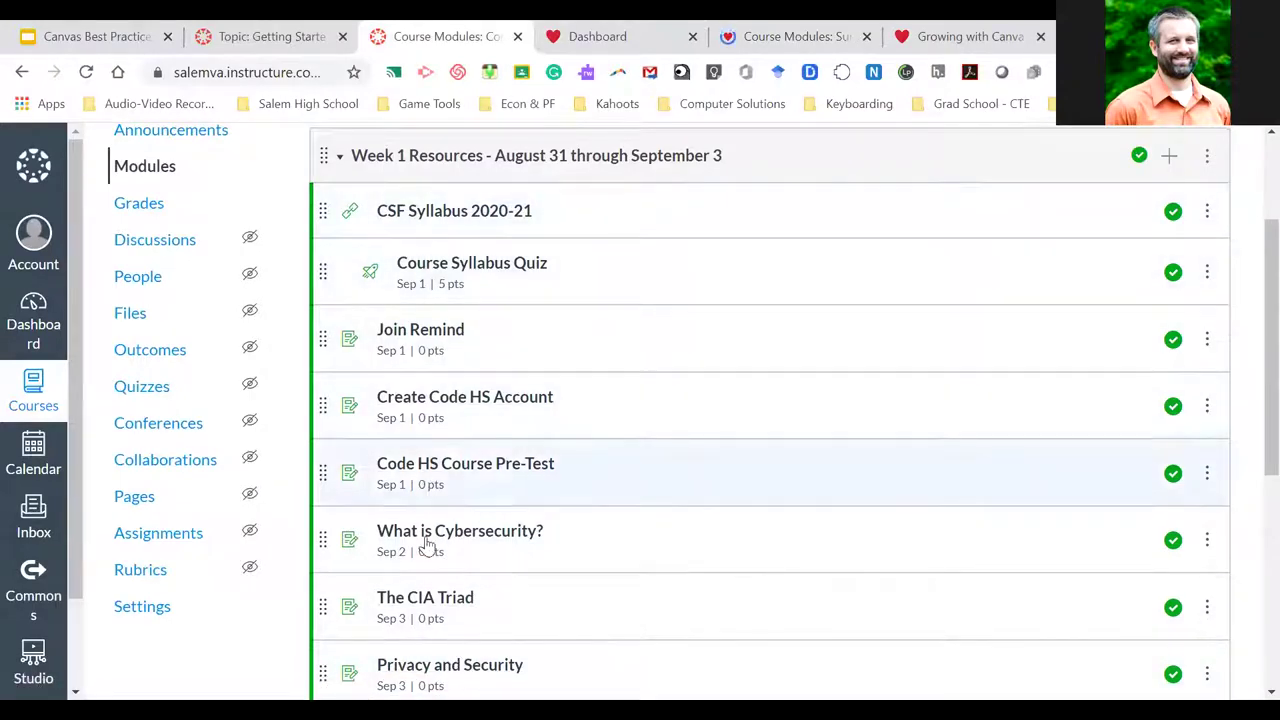
pyautogui.scroll(-1, 423, 614)
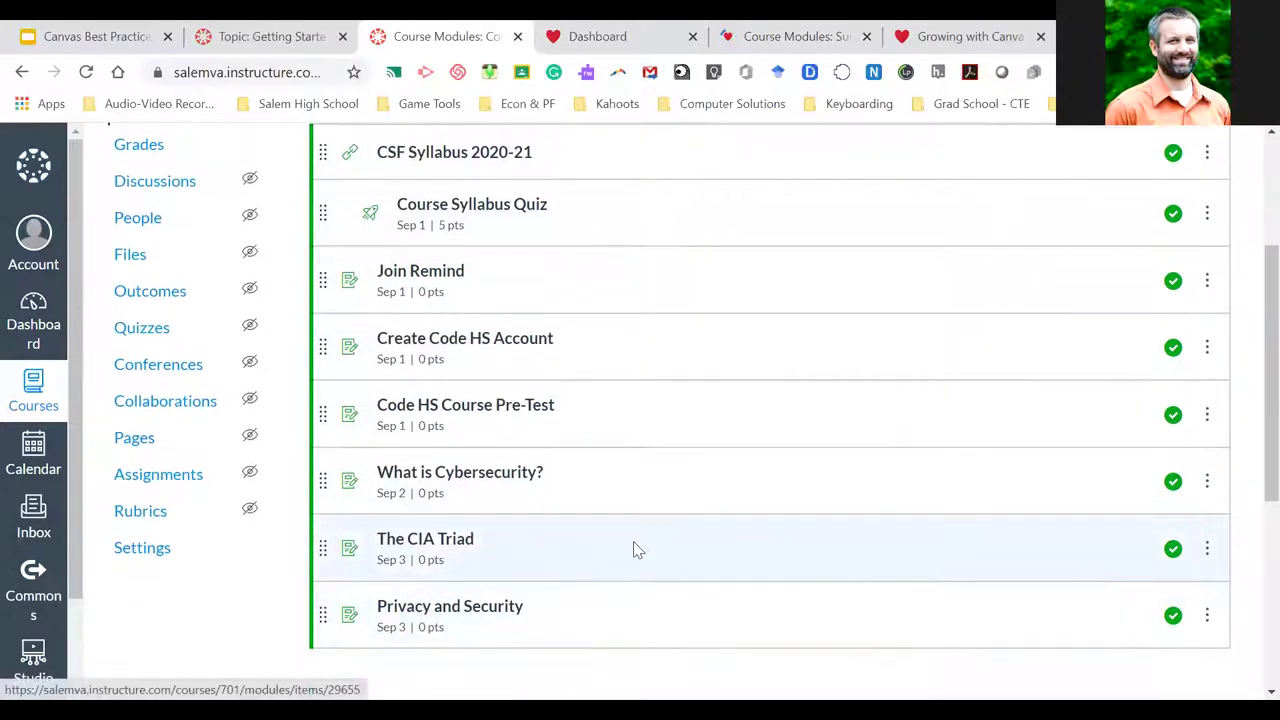
pyautogui.scroll(-2, 634, 549)
pyautogui.scroll(-2, 636, 549)
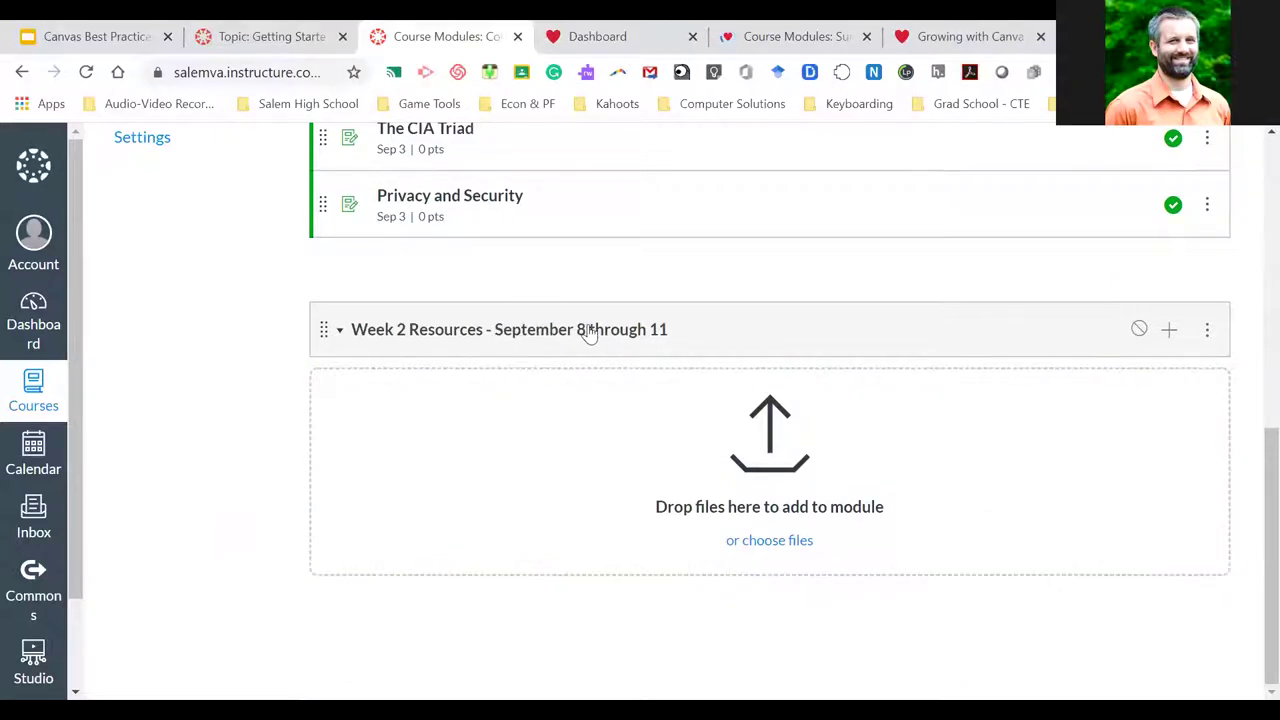
pyautogui.scroll(5, 590, 333)
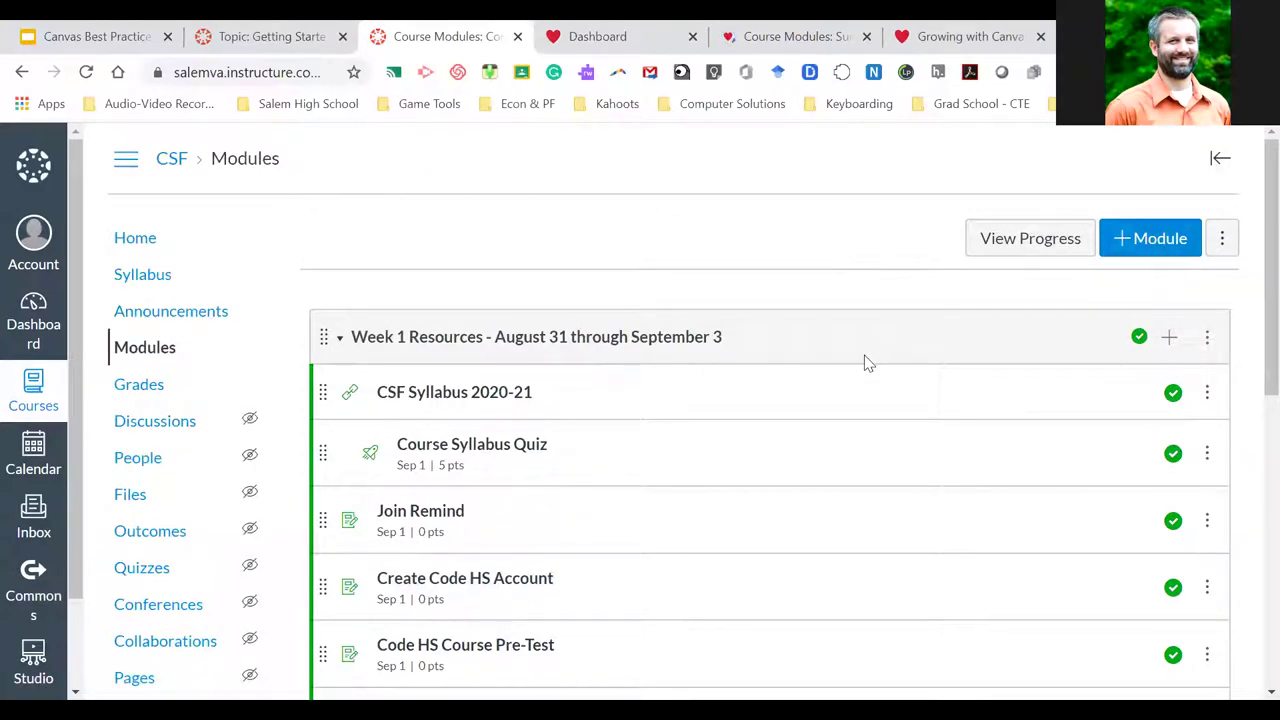
# Create a 'Week 3' module locked until Sep 14, 2020
pyautogui.click(1147, 251)
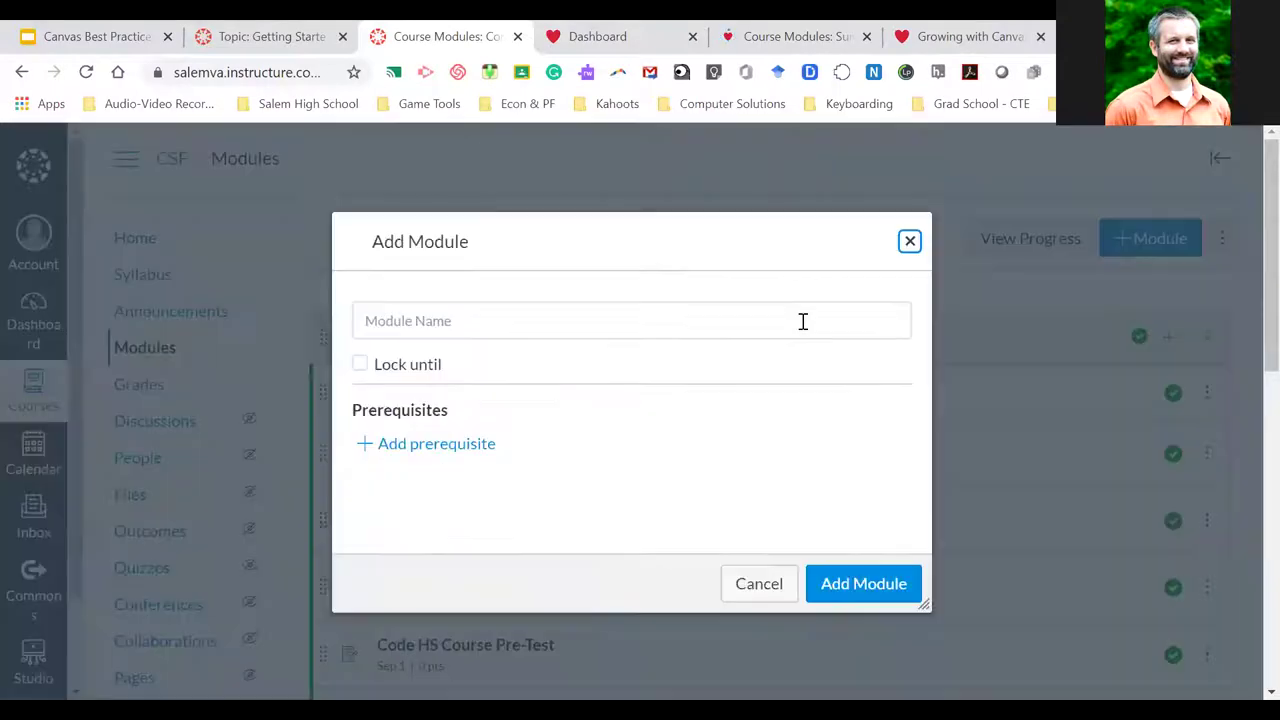
pyautogui.click(474, 317)
pyautogui.write('Week')
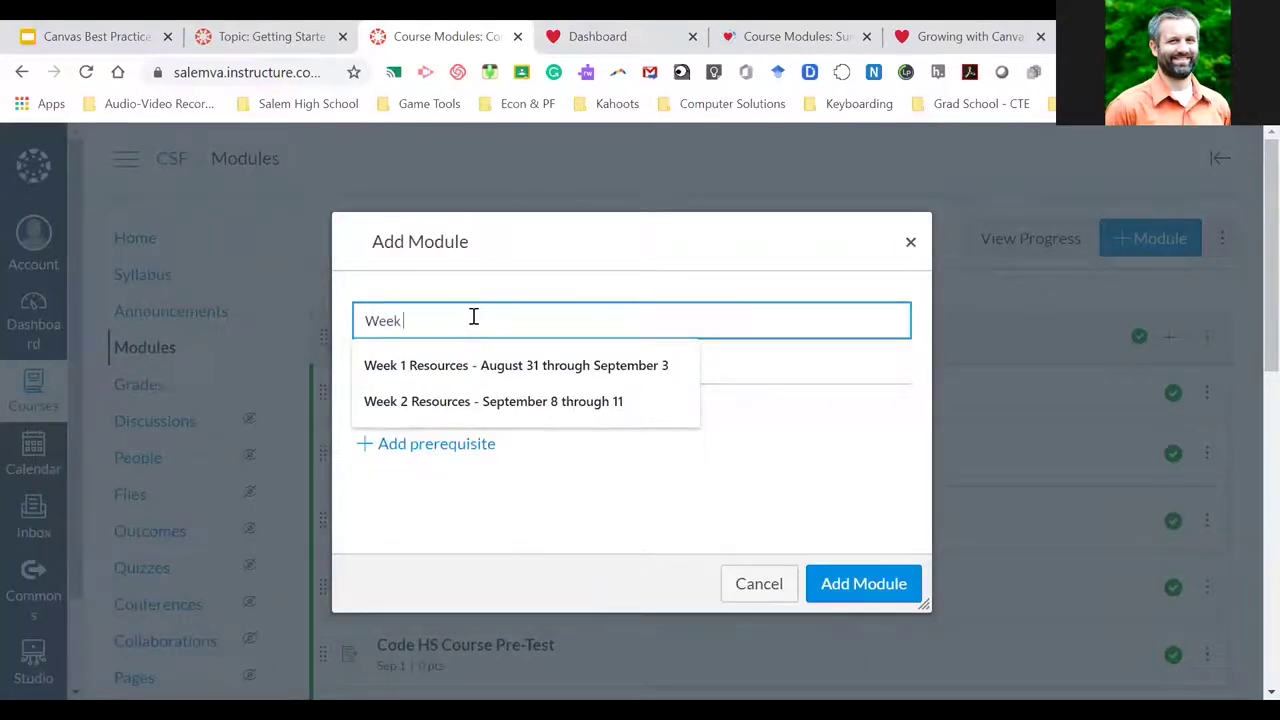
pyautogui.write(' 3 Resources')
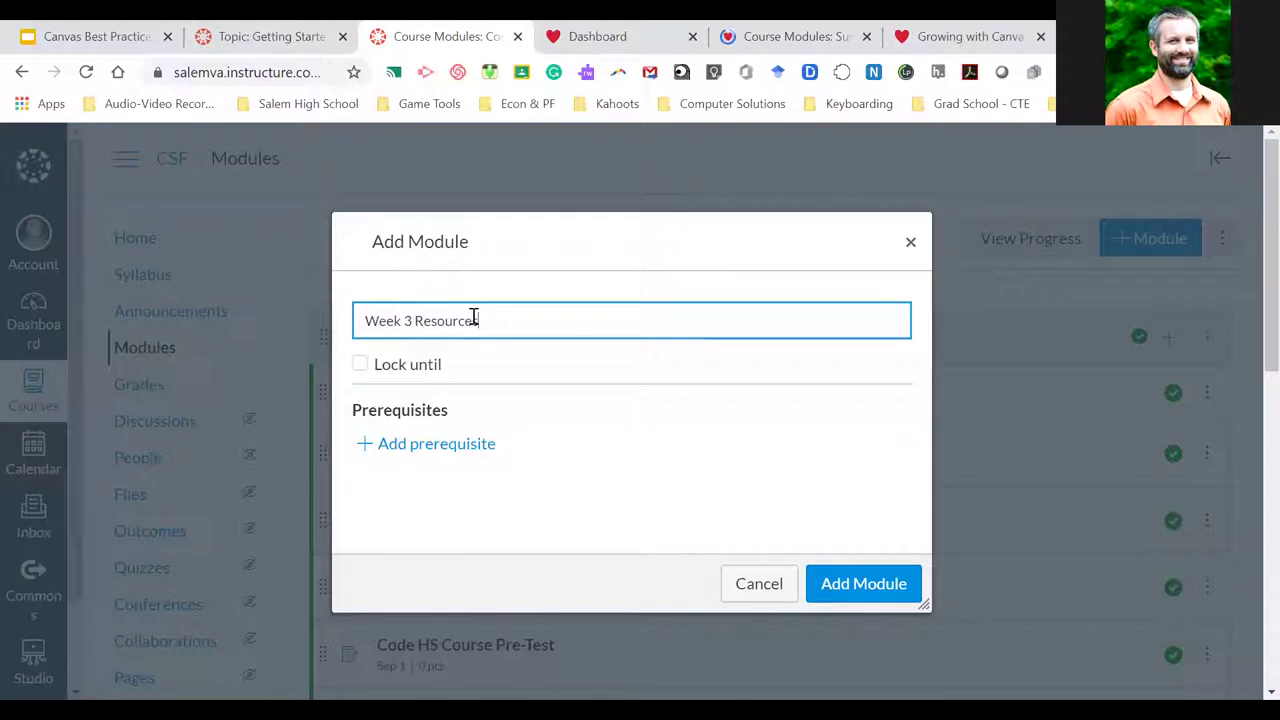
pyautogui.click(362, 366)
pyautogui.click(598, 402)
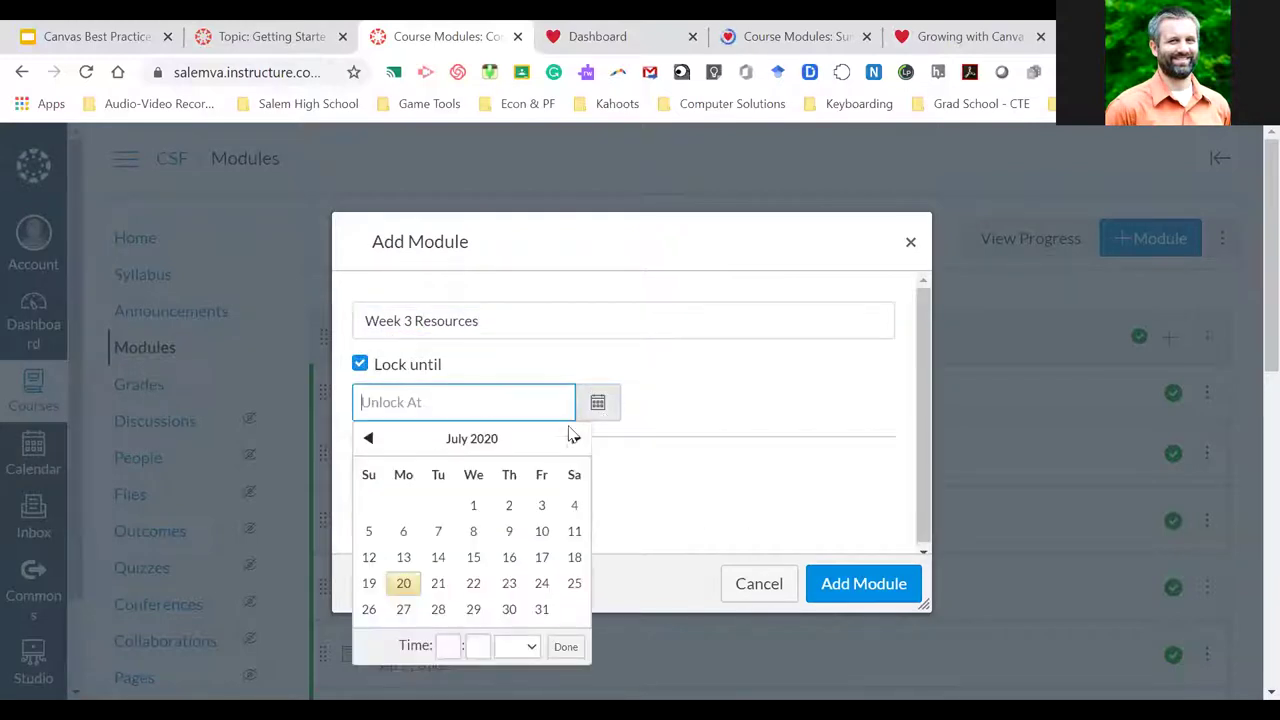
pyautogui.click(575, 439)
pyautogui.click(575, 439)
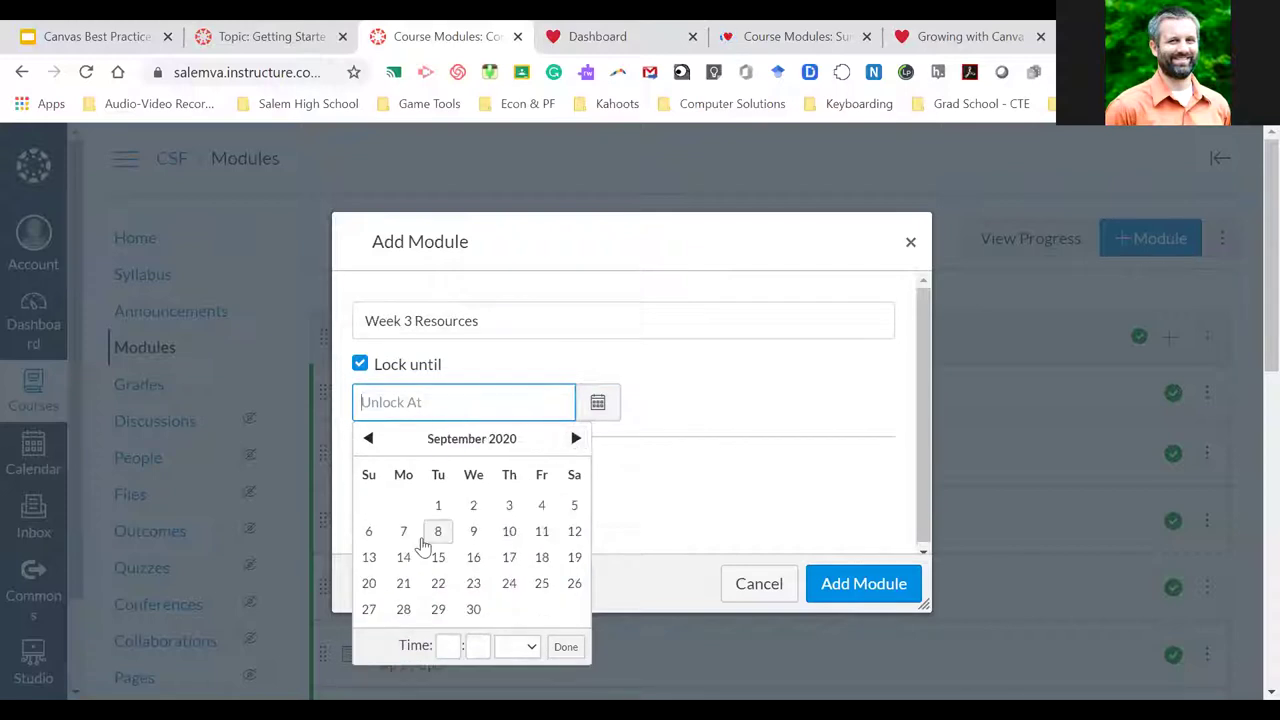
pyautogui.click(403, 557)
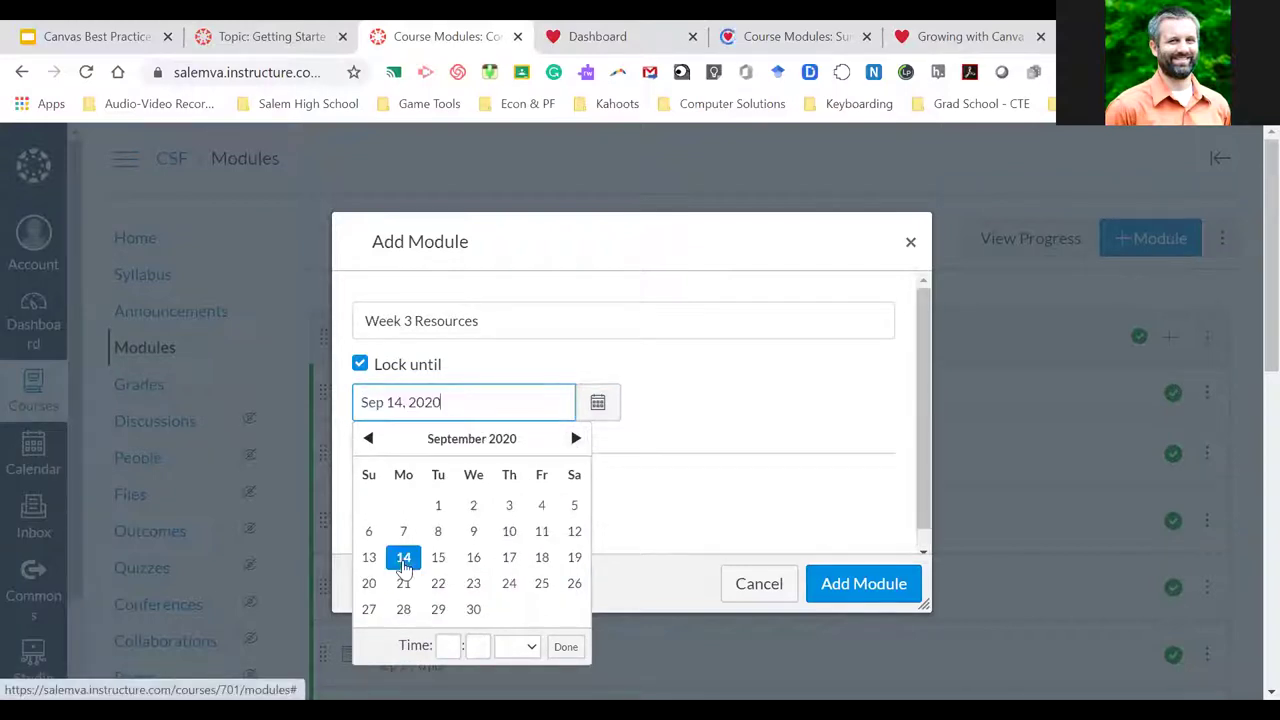
pyautogui.click(729, 523)
pyautogui.click(857, 584)
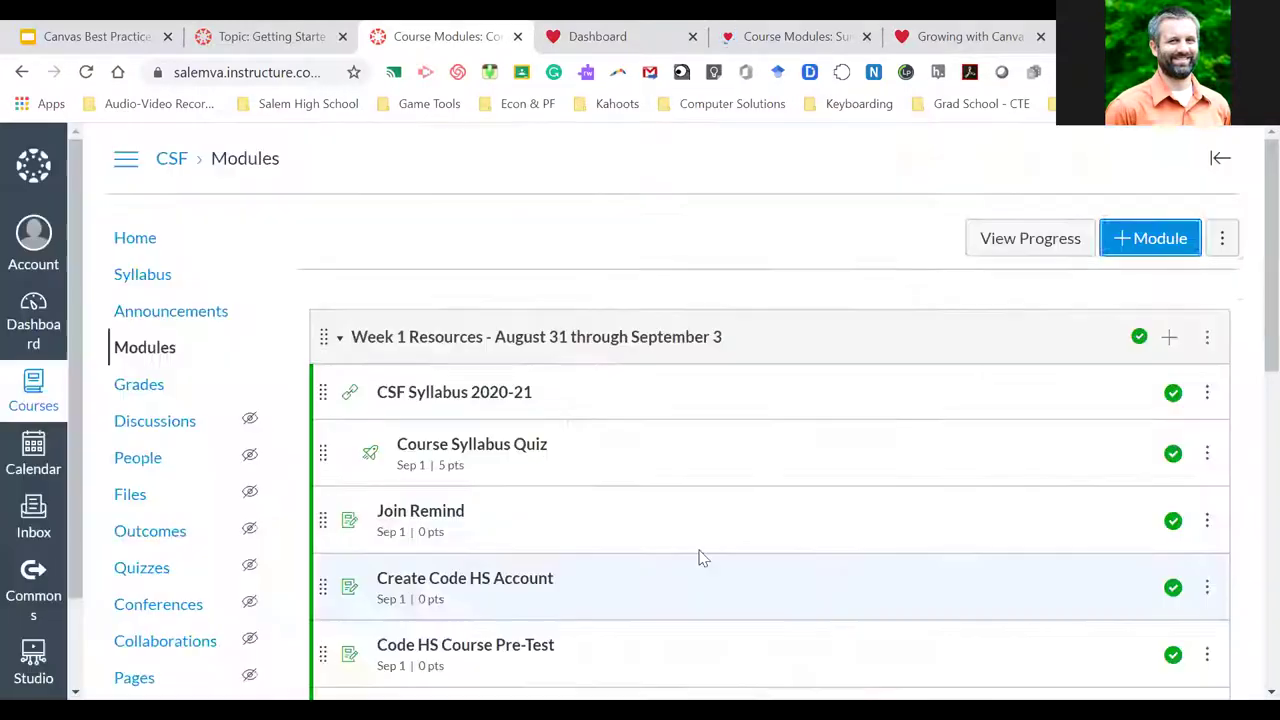
# Add the Welcome to CSF page to Week 2 Resources
pyautogui.scroll(-8, 704, 530)
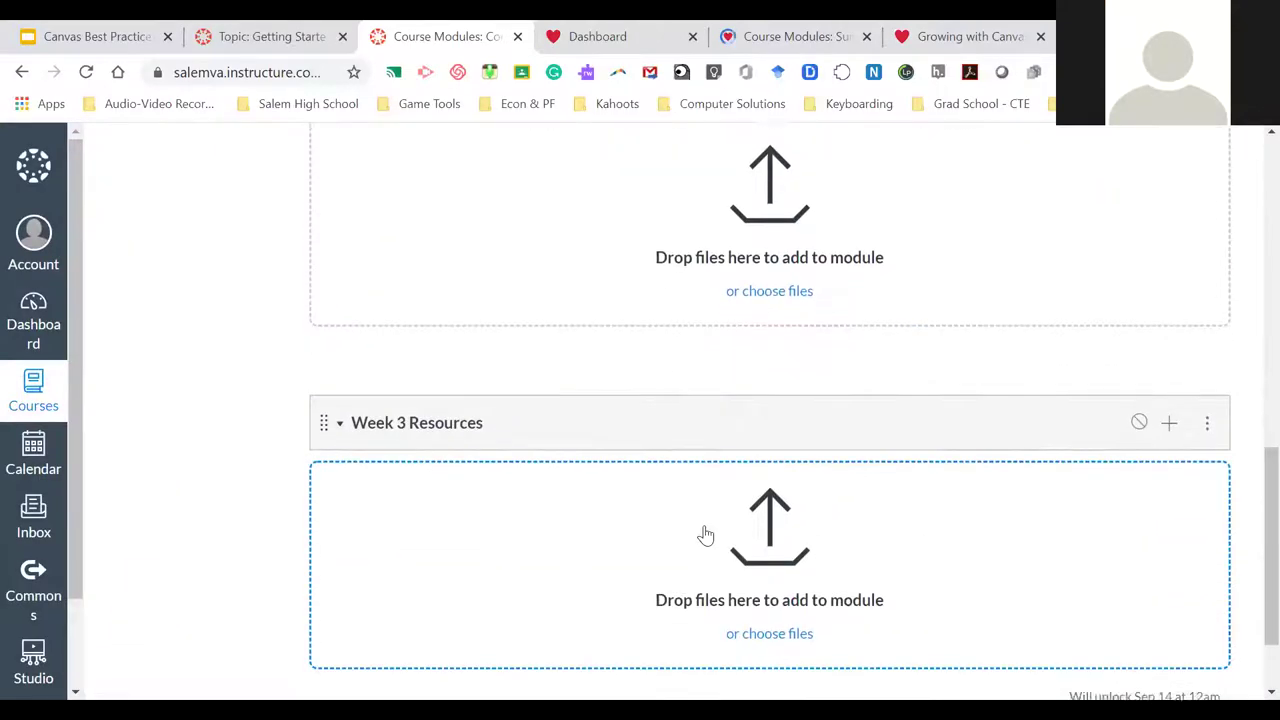
pyautogui.scroll(3, 704, 533)
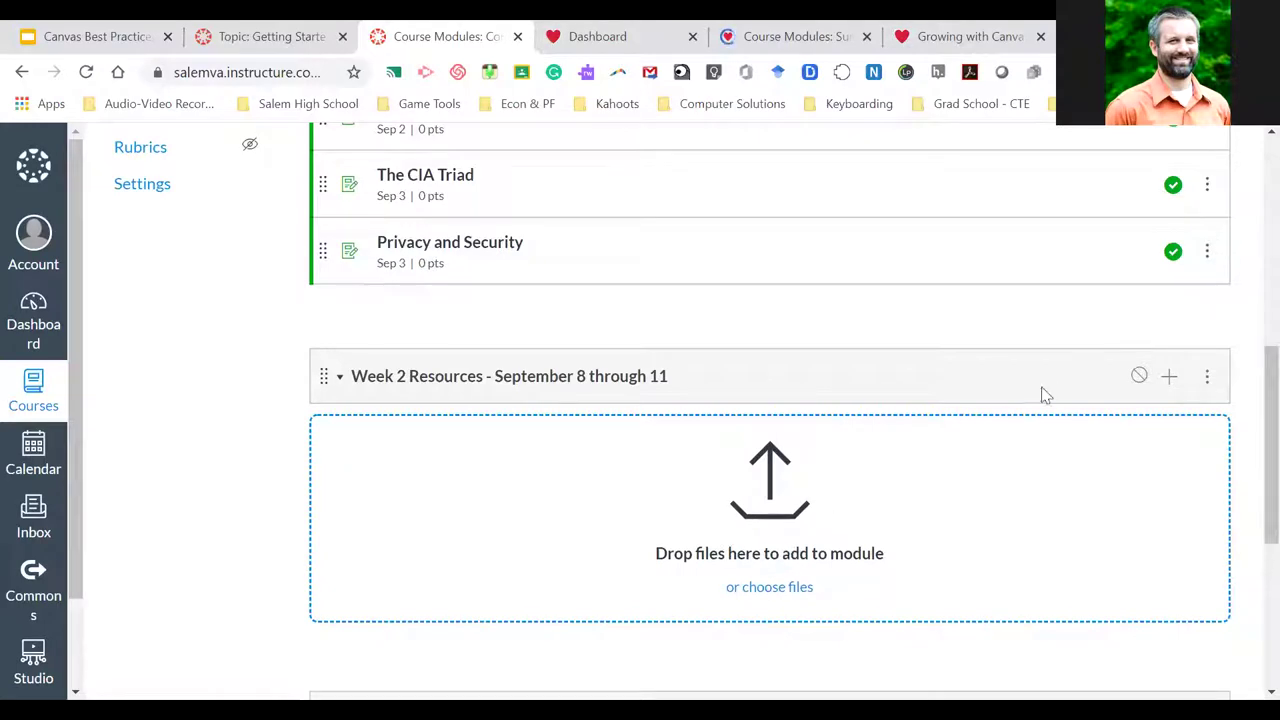
pyautogui.click(1170, 378)
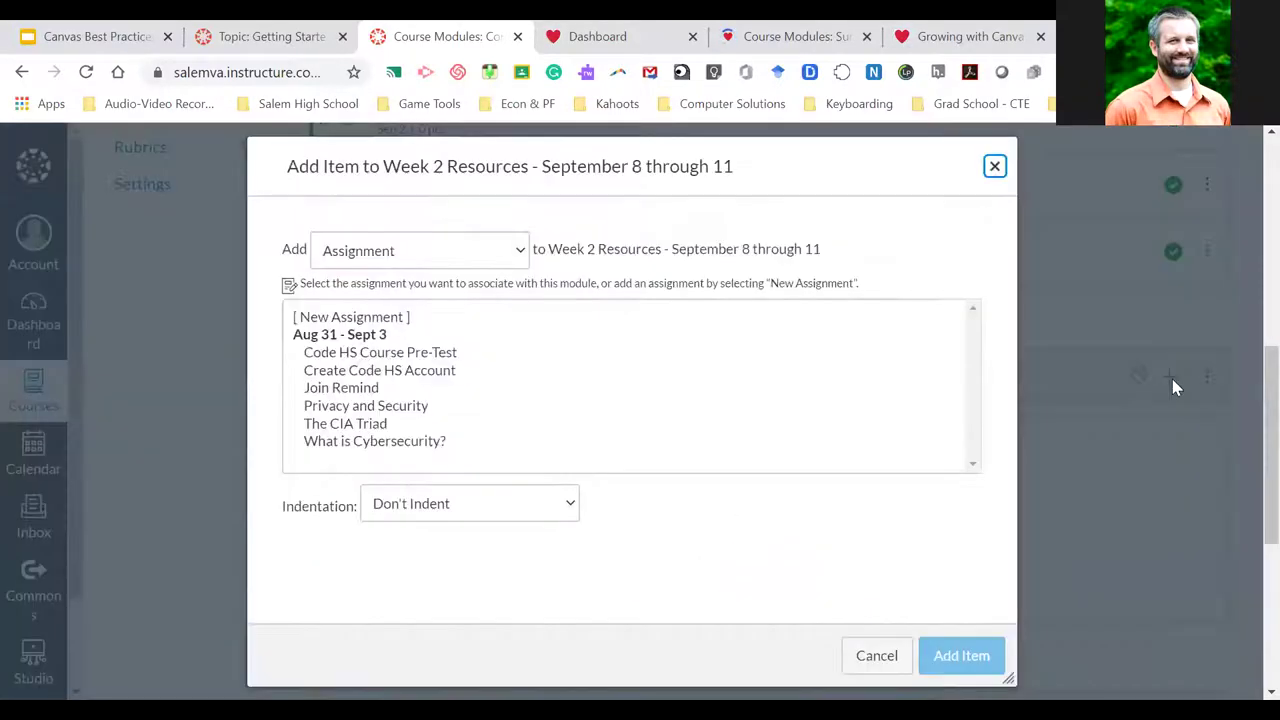
pyautogui.click(478, 252)
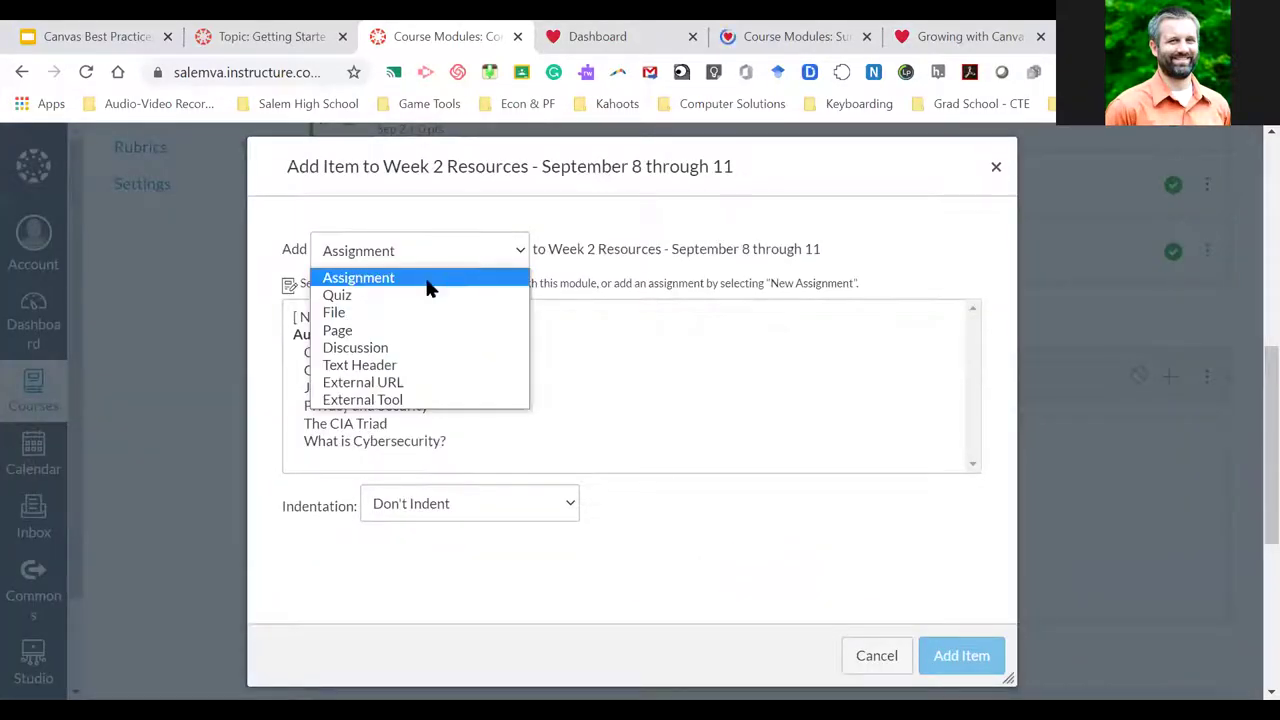
pyautogui.click(371, 331)
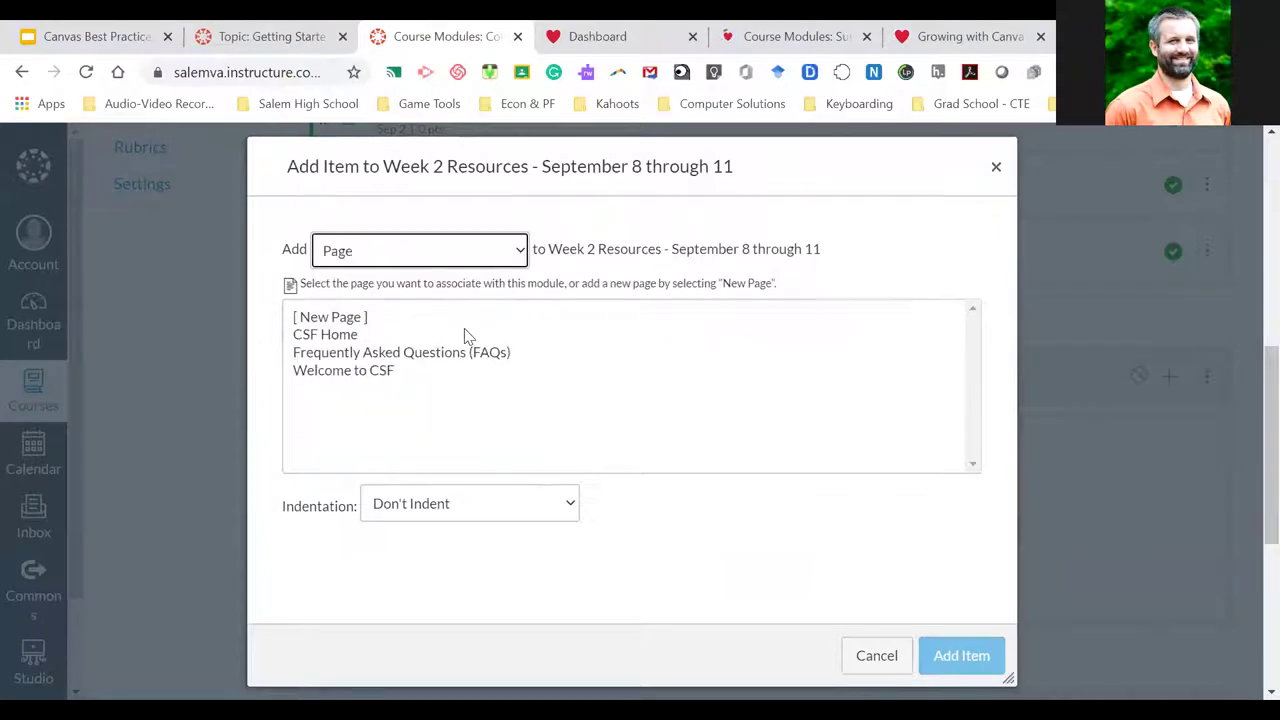
pyautogui.click(370, 372)
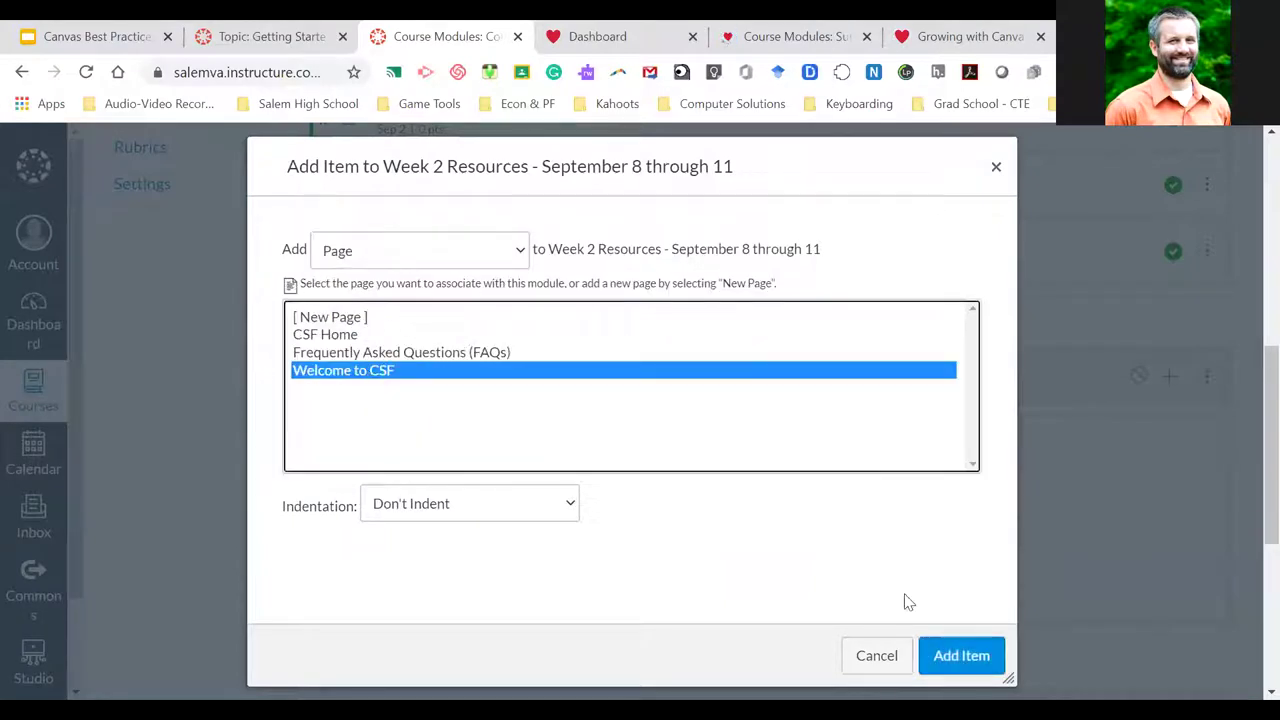
pyautogui.click(981, 671)
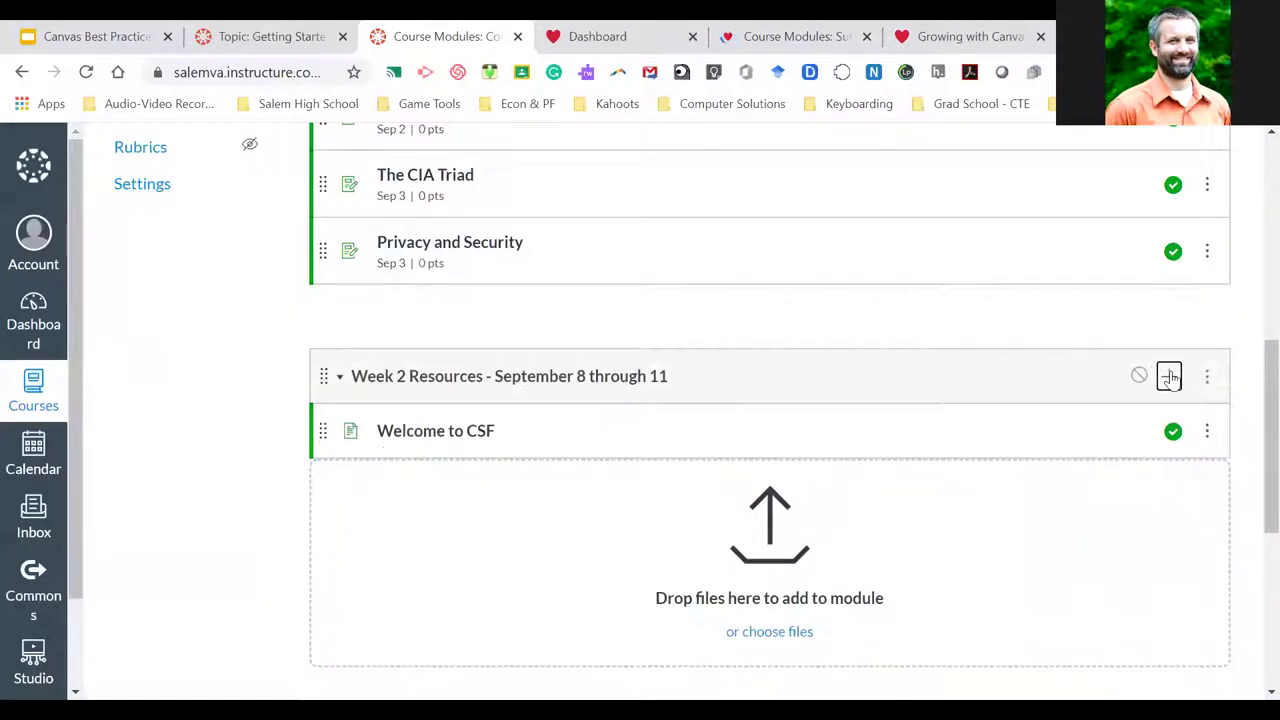
# Add the What is Cybersecurity? assignment to Week 2 Resources
pyautogui.click(1170, 377)
pyautogui.click(480, 253)
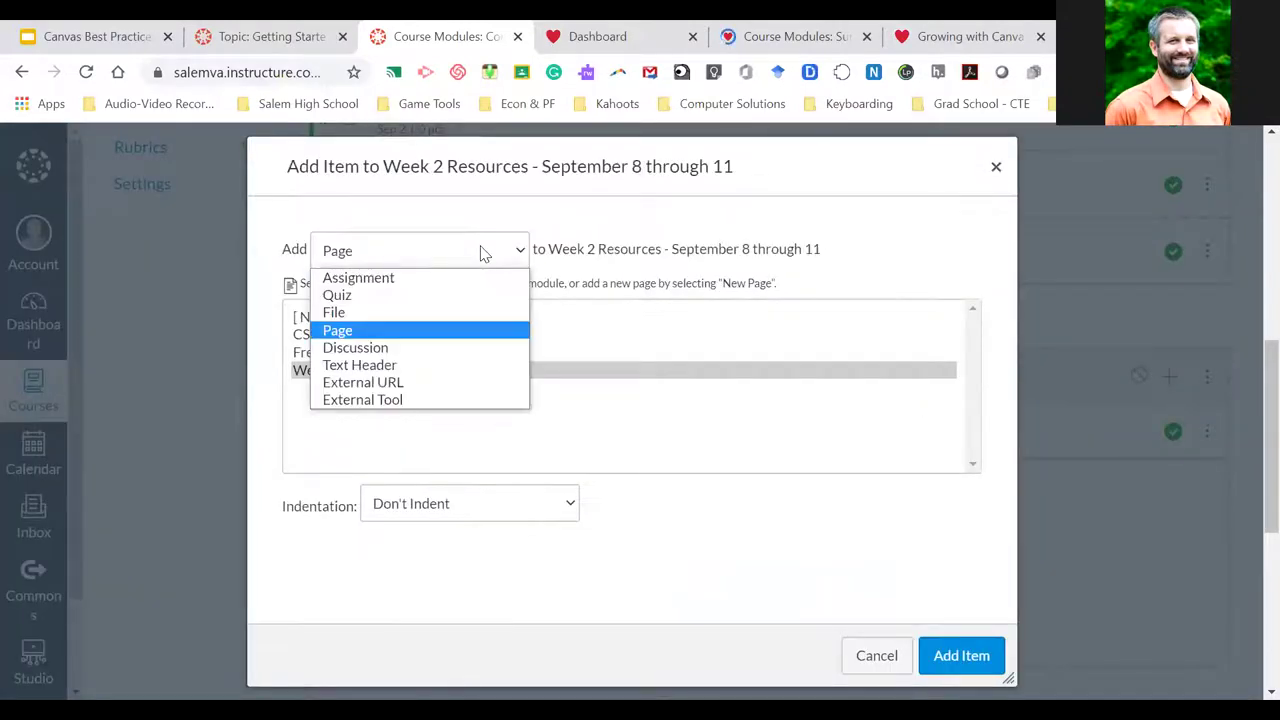
pyautogui.click(412, 287)
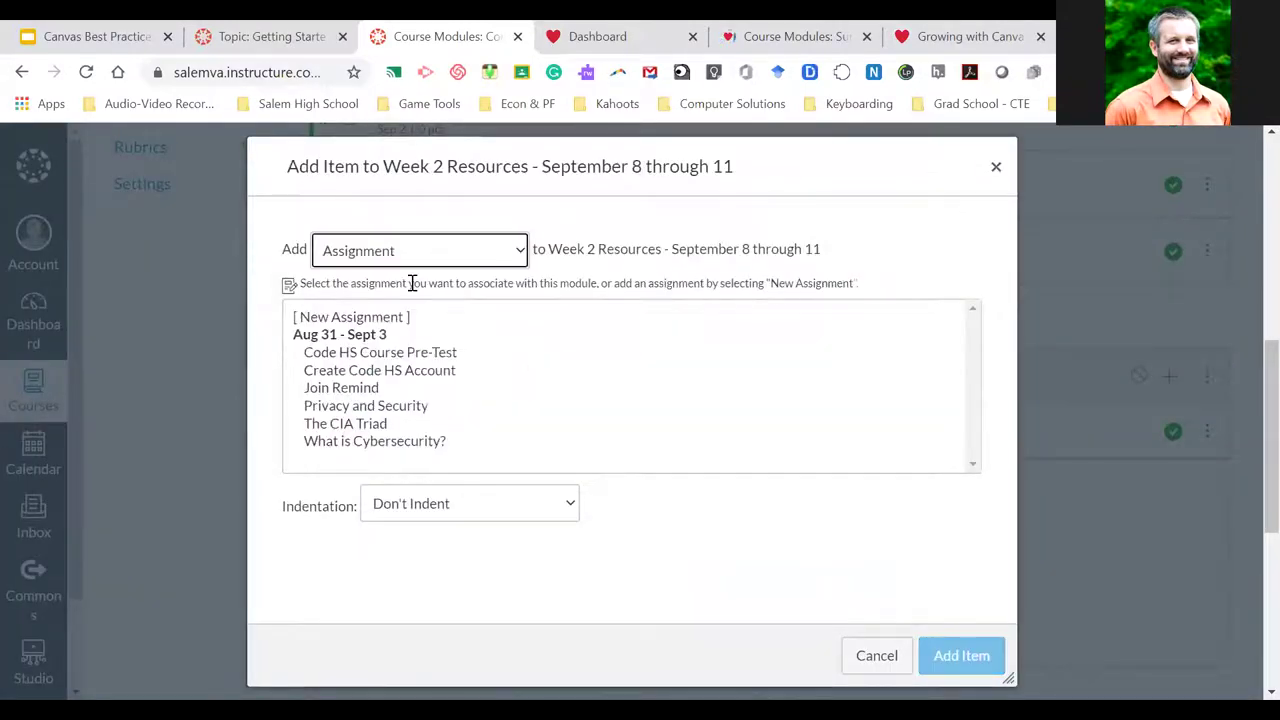
pyautogui.click(395, 446)
pyautogui.click(963, 657)
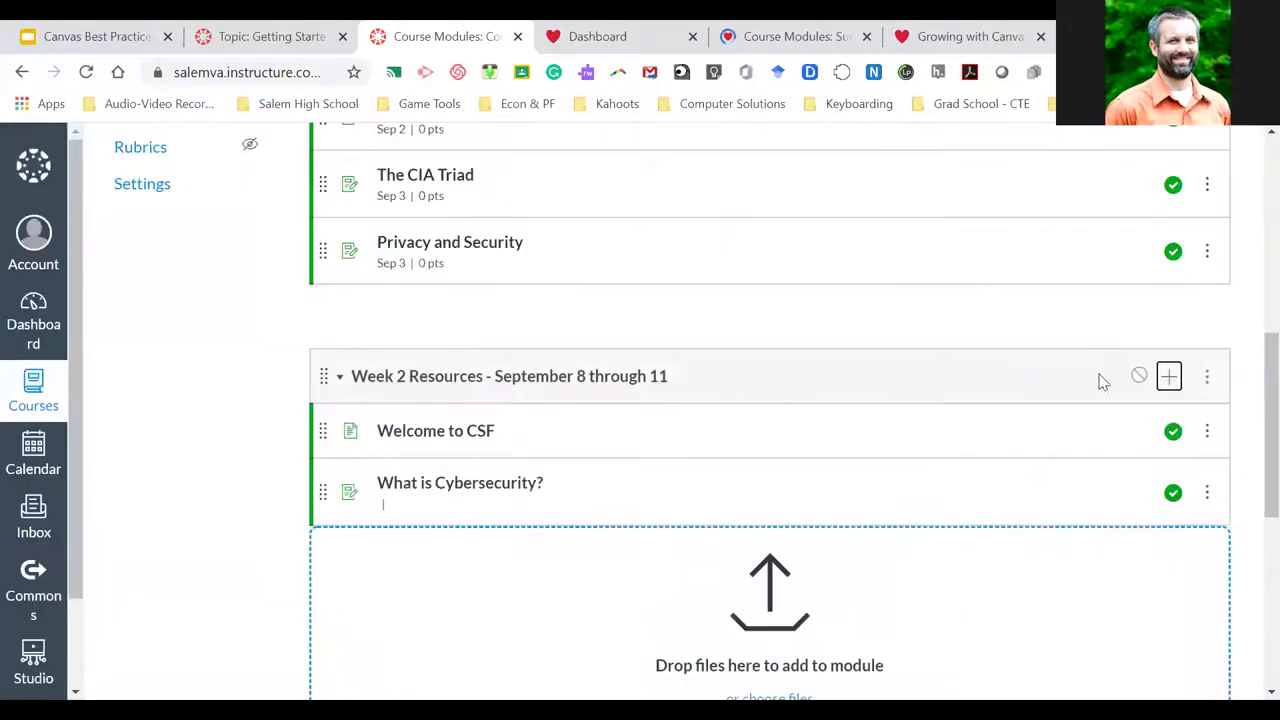
# Add the Course Syllabus Quiz to Week 2 Resources
pyautogui.click(1170, 377)
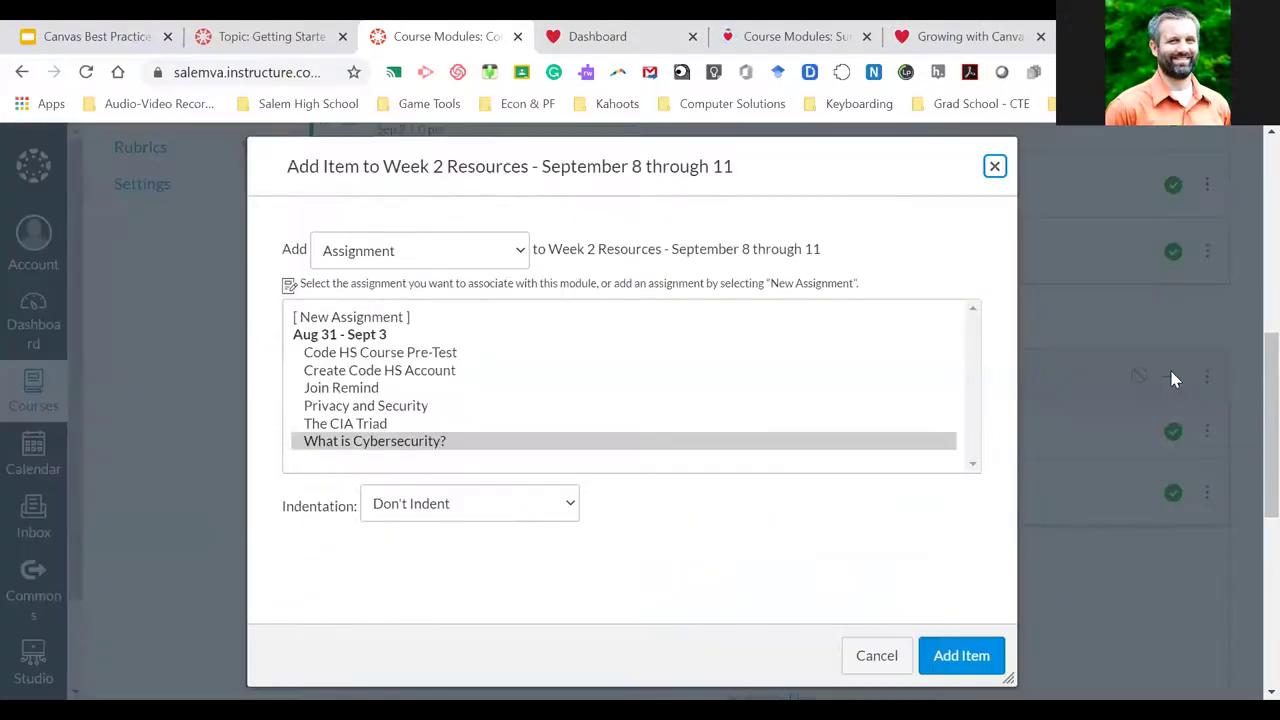
pyautogui.click(465, 262)
pyautogui.click(400, 294)
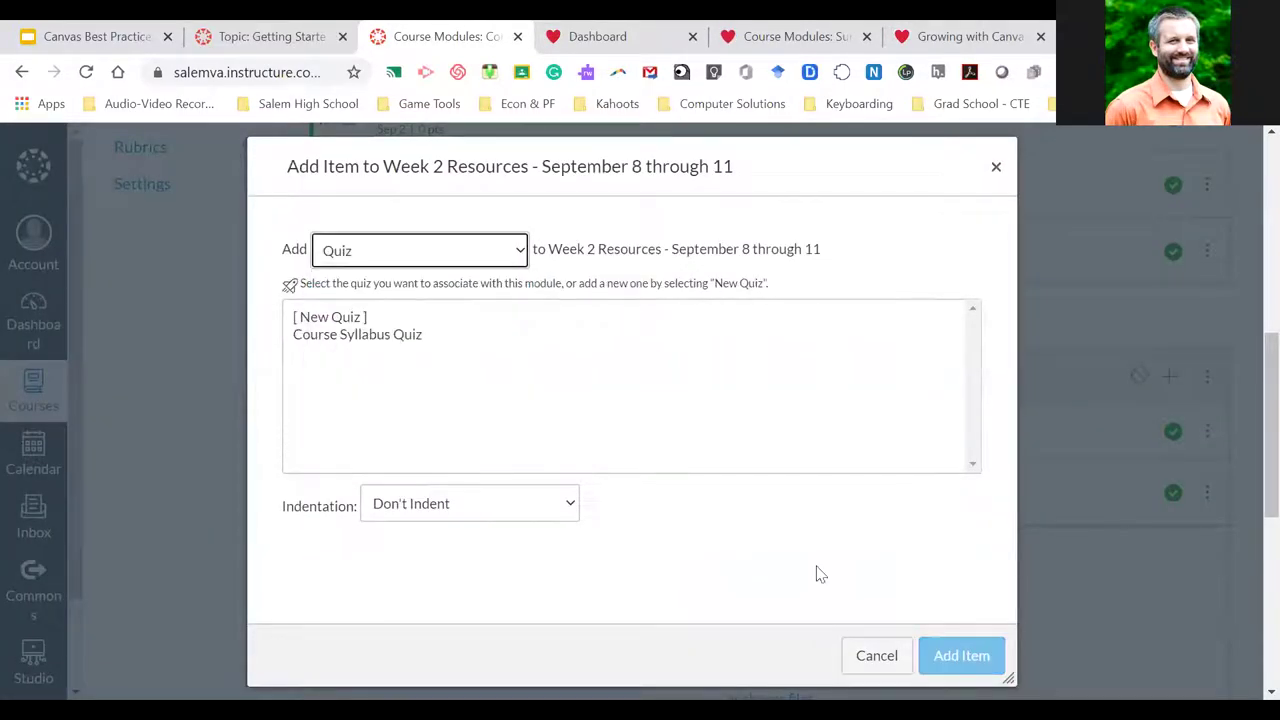
pyautogui.click(369, 340)
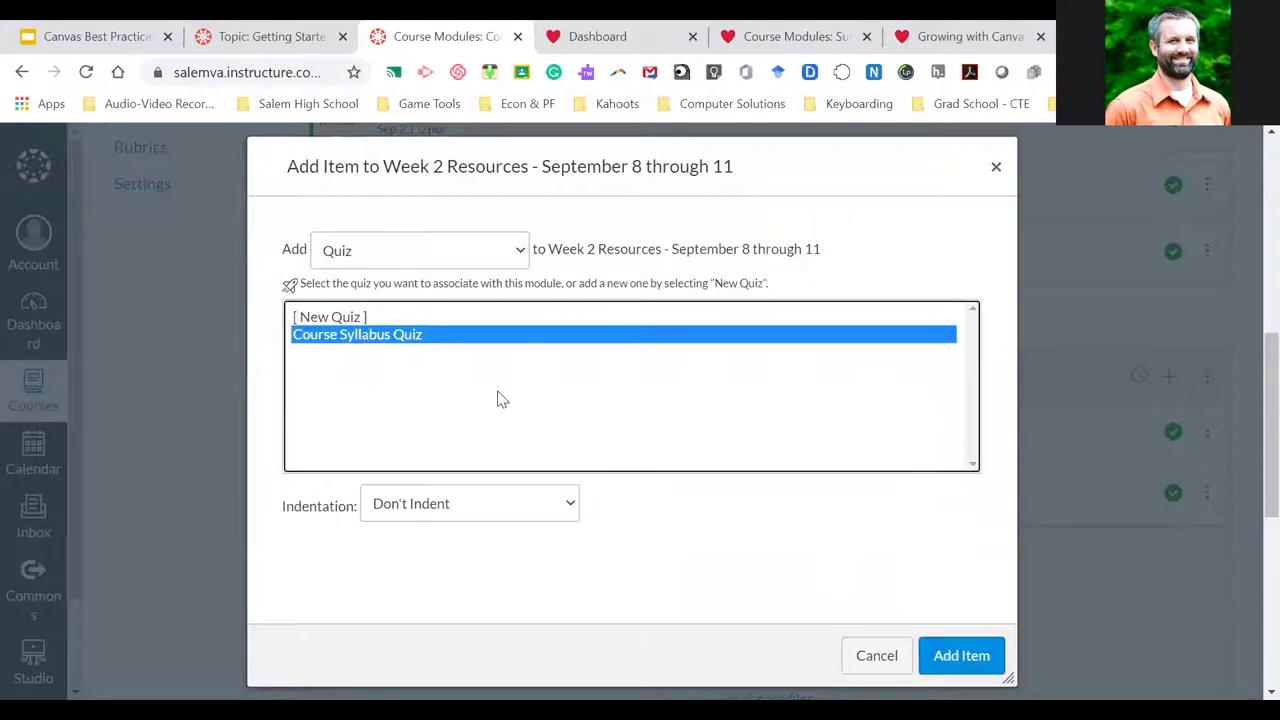
pyautogui.click(955, 658)
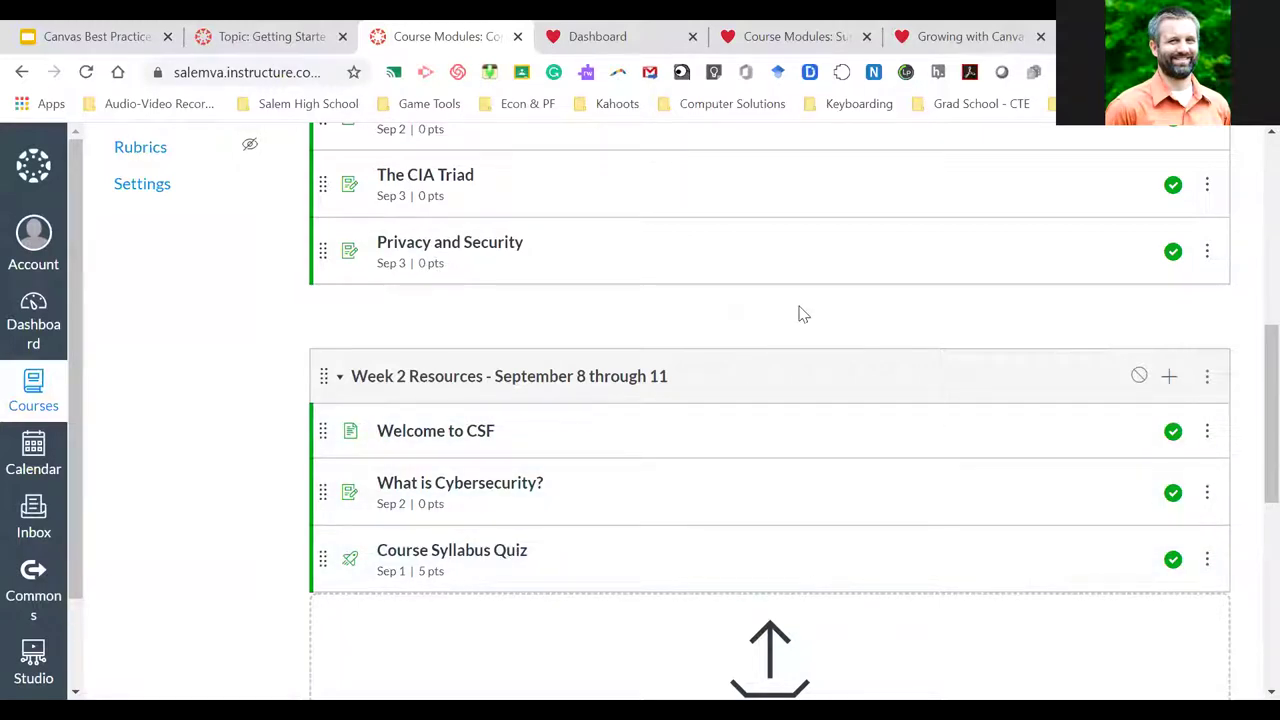
pyautogui.click(1206, 380)
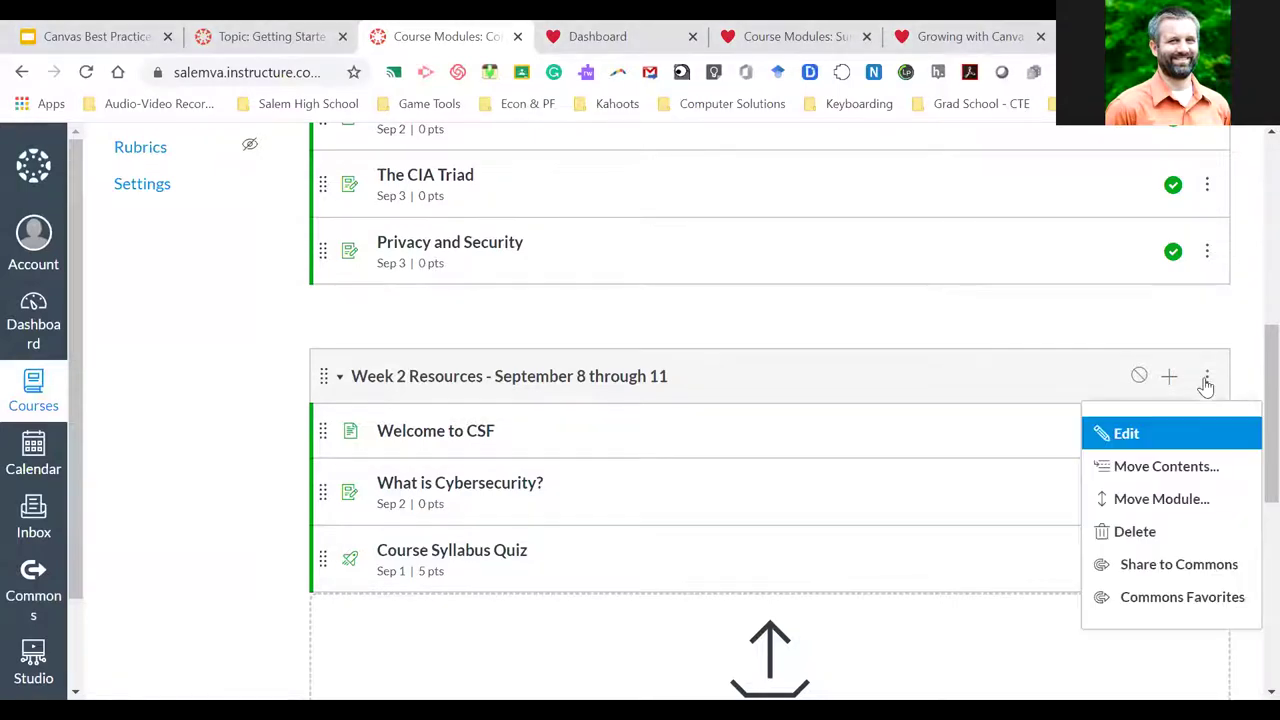
# Move the Week 2 Resources module so it sits after Week 1 Resources
pyautogui.click(1172, 502)
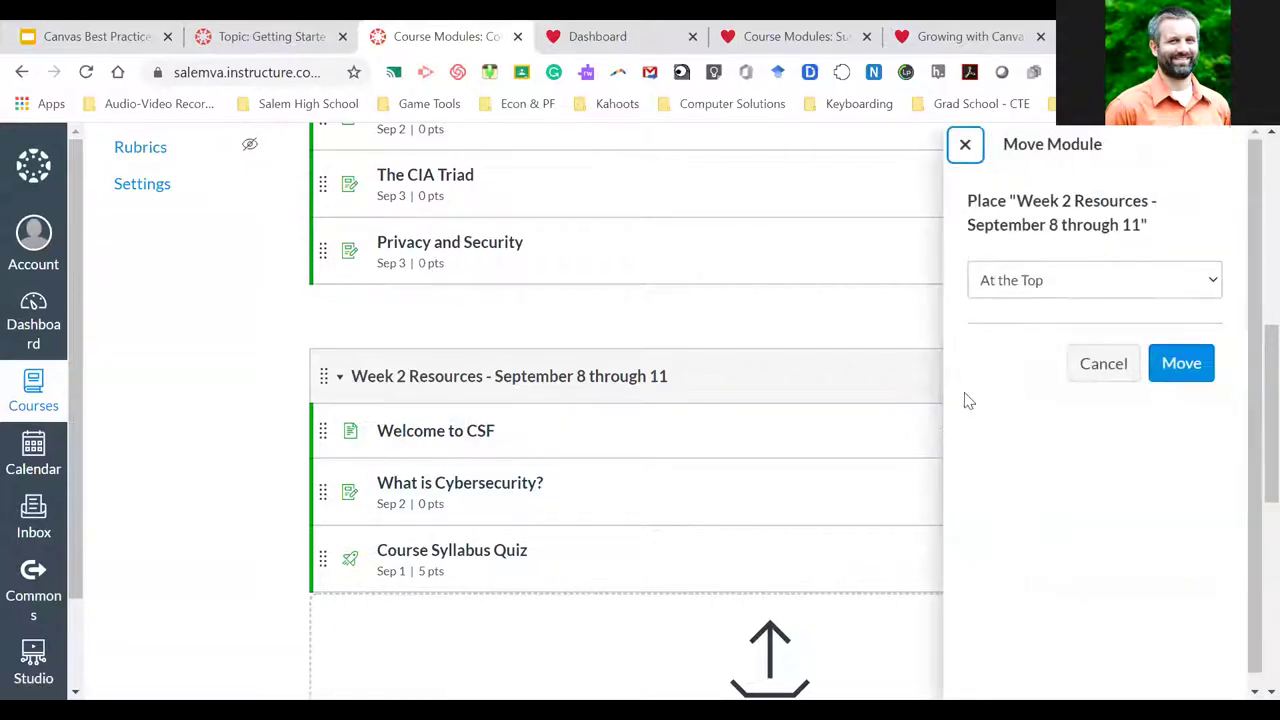
pyautogui.click(1180, 364)
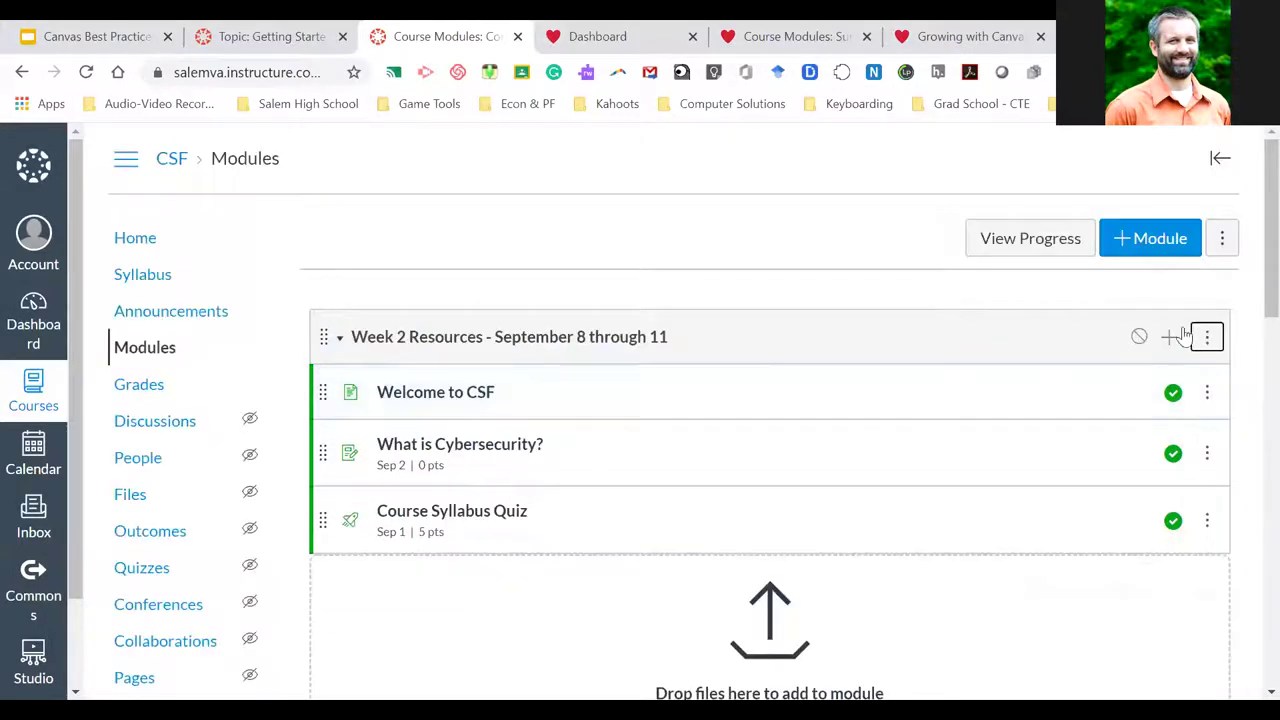
pyautogui.click(1207, 340)
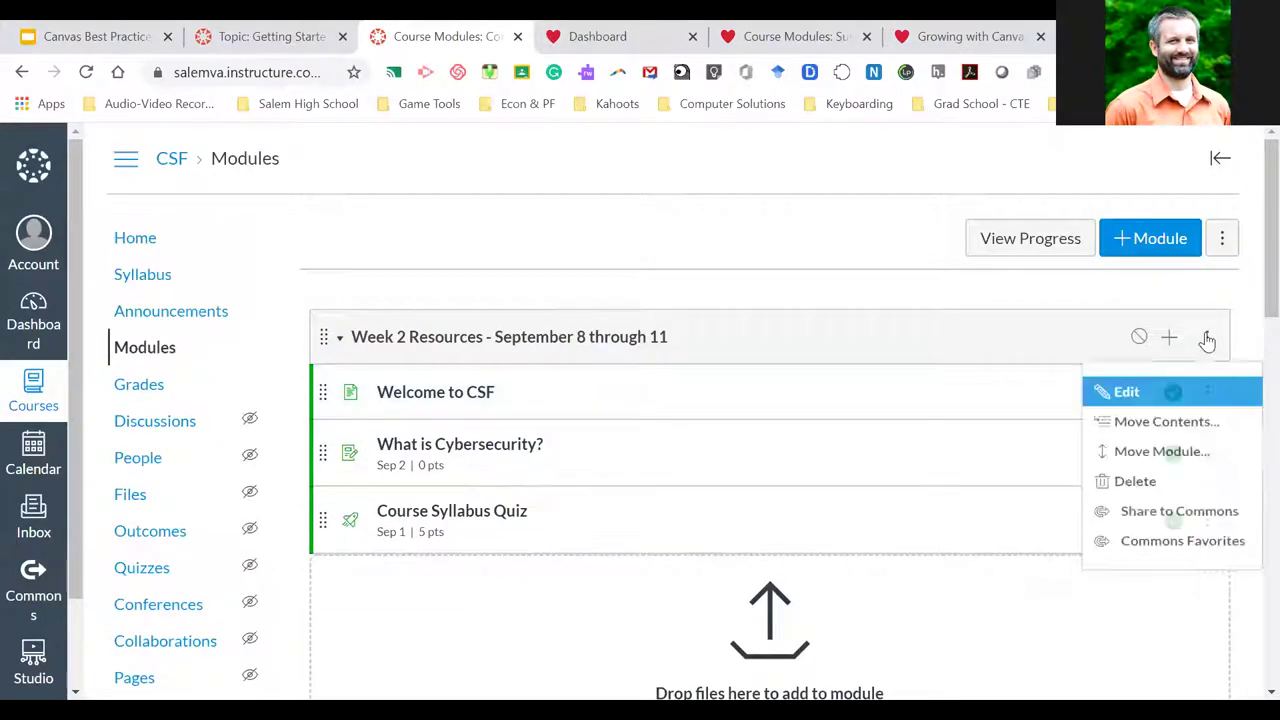
pyautogui.click(1160, 470)
pyautogui.click(1080, 289)
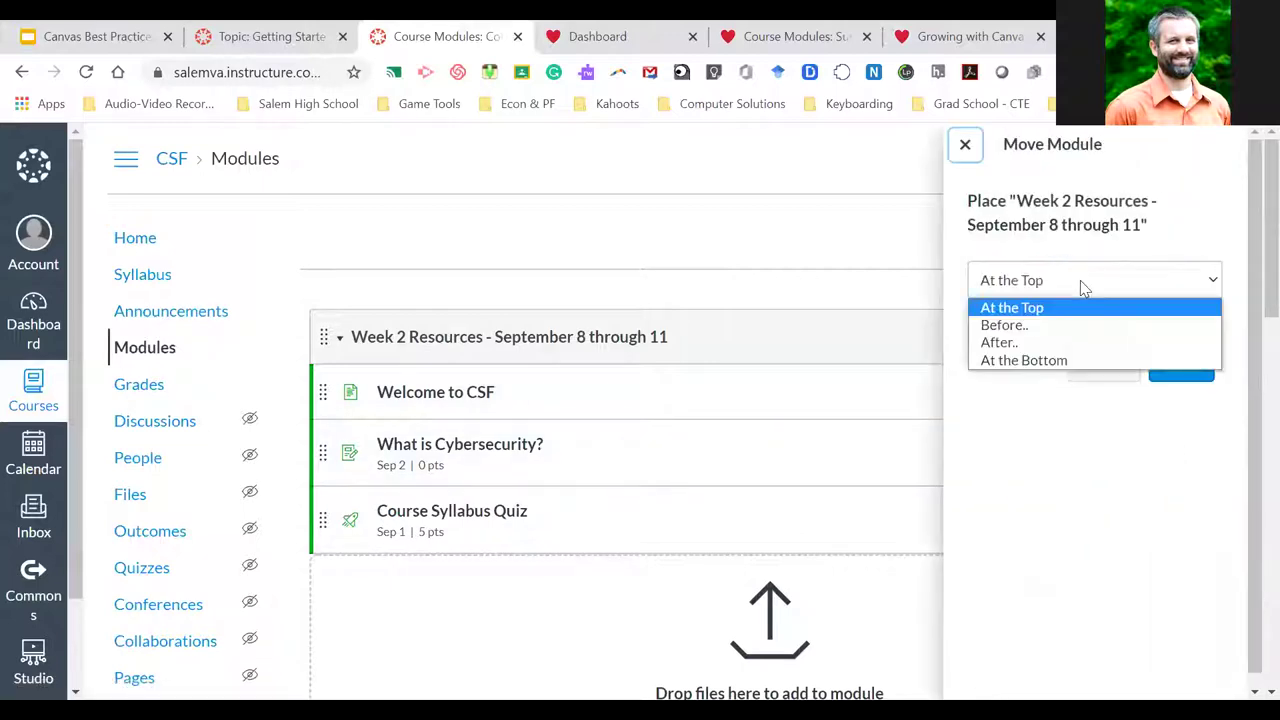
pyautogui.click(1012, 346)
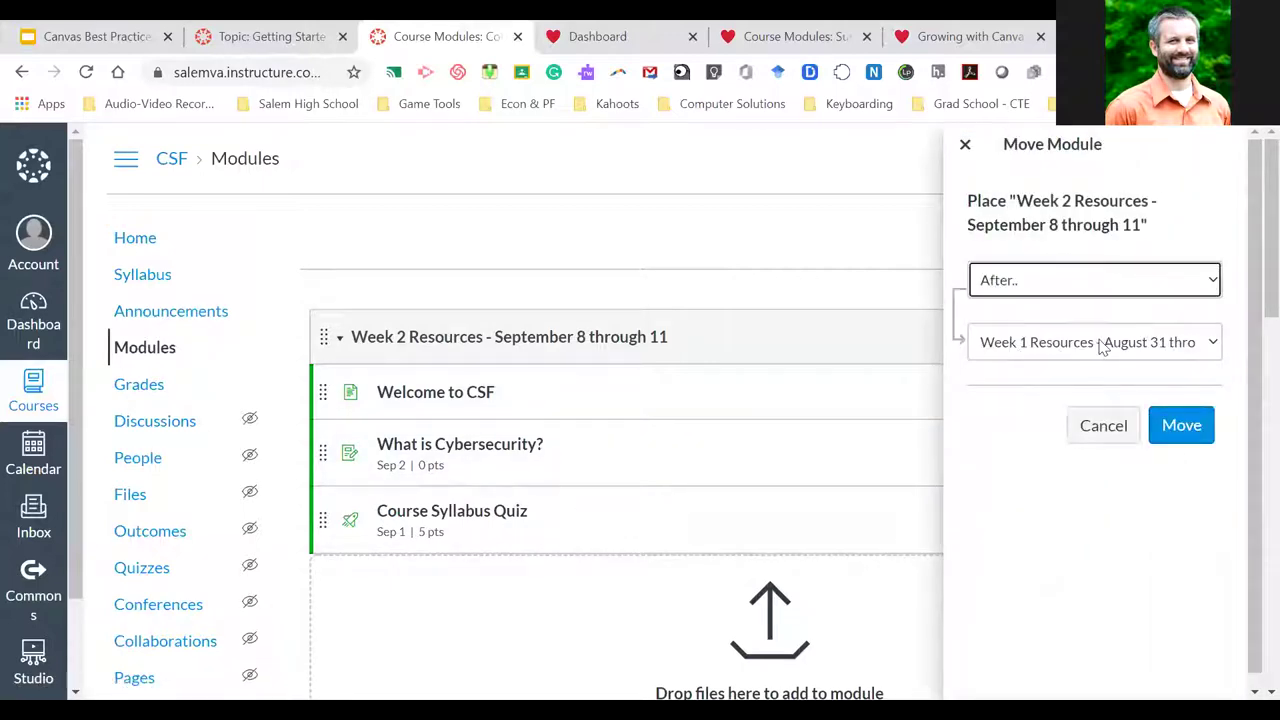
pyautogui.click(1183, 426)
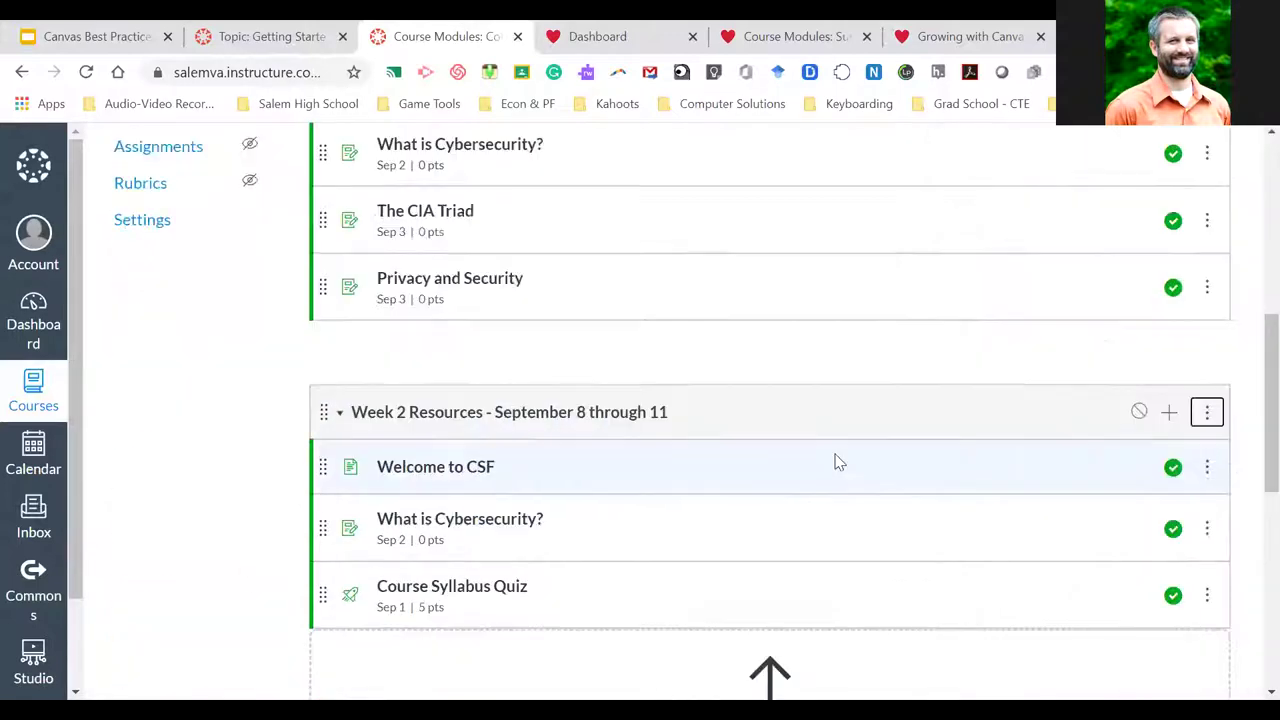
# Drag Week 2 items into order: What is Cybersecurity?, Welcome to CSF, Course Syllabus Quiz
pyautogui.scroll(-3, 837, 463)
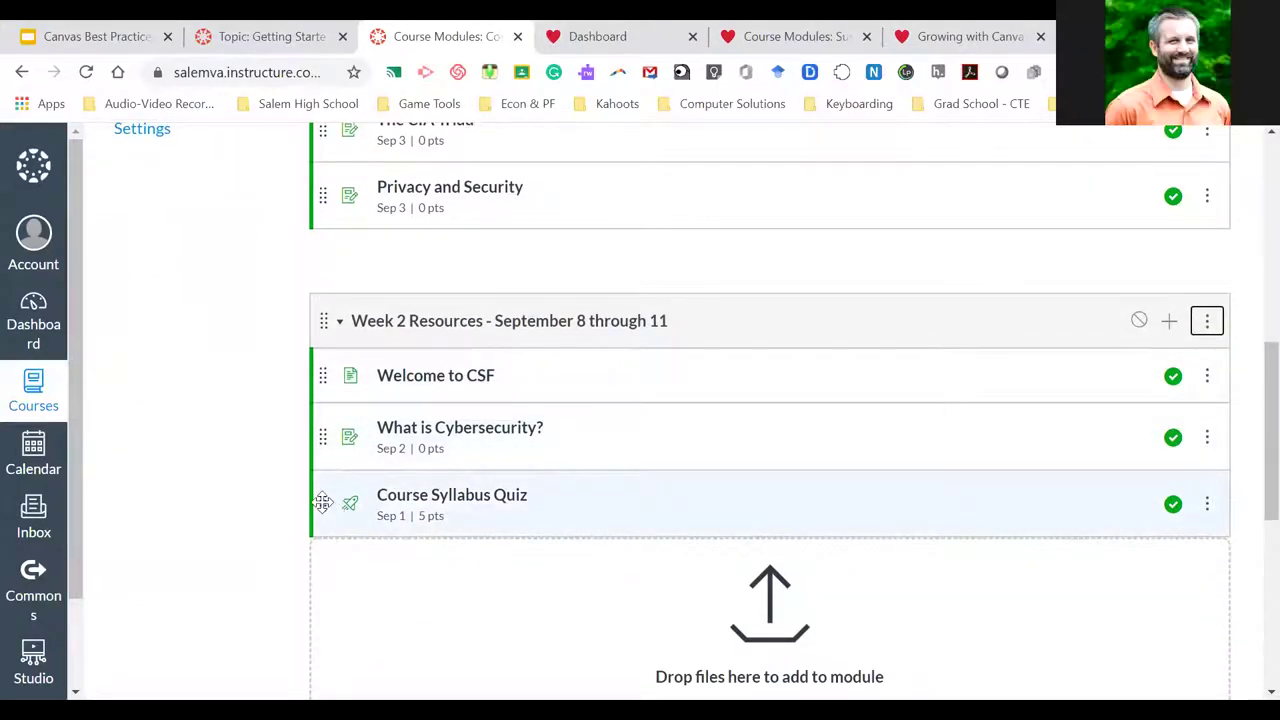
pyautogui.moveTo(322, 503); pyautogui.dragTo(322, 430)
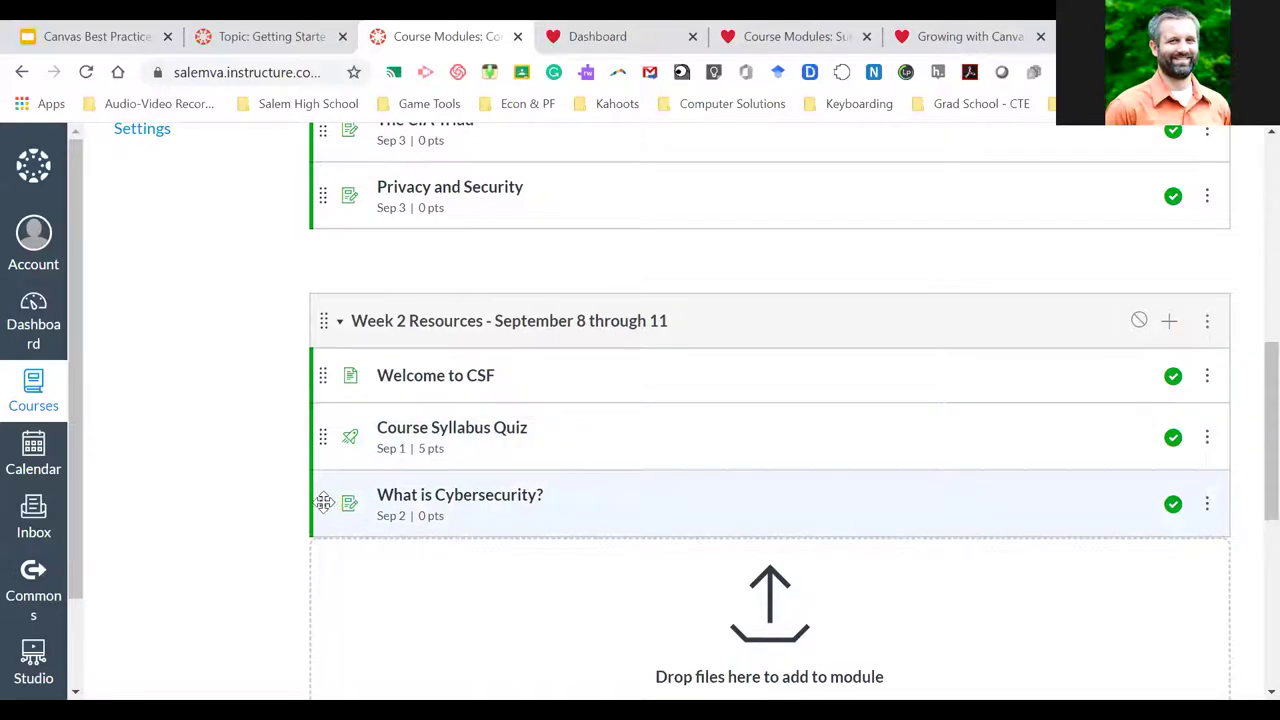
pyautogui.moveTo(322, 503); pyautogui.dragTo(328, 376)
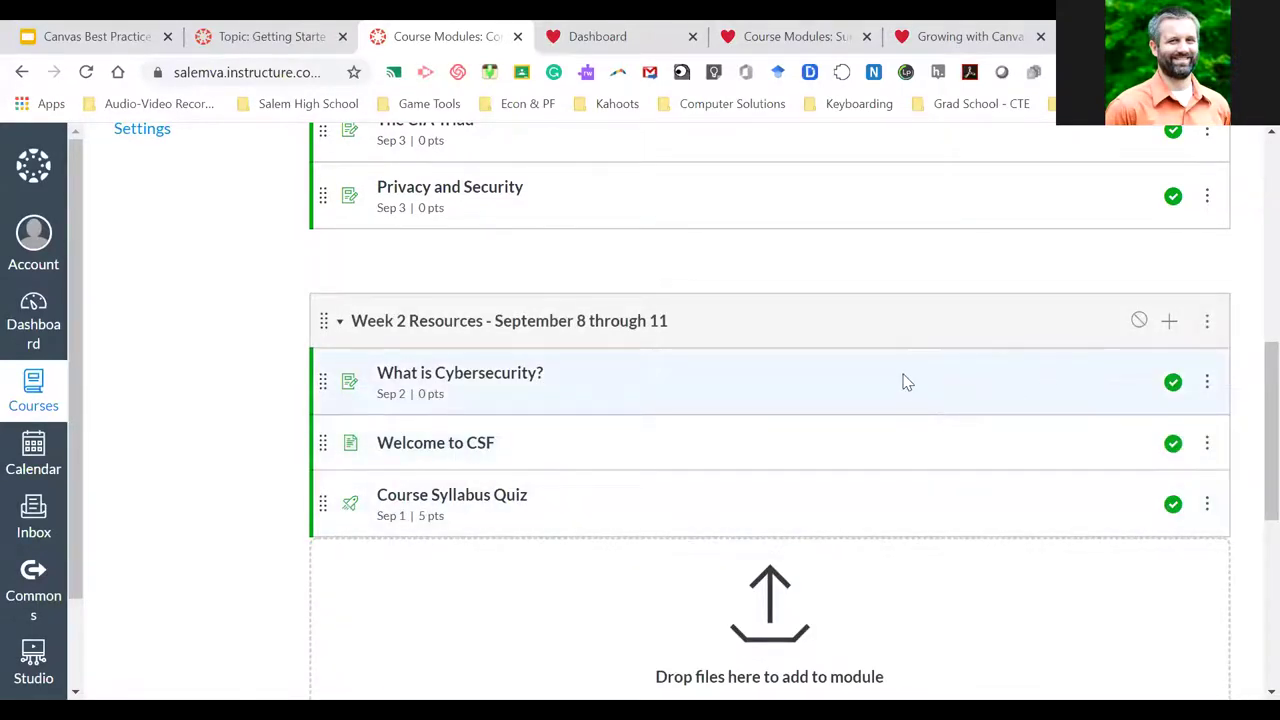
pyautogui.scroll(5, 903, 380)
pyautogui.scroll(2, 903, 380)
pyautogui.scroll(-7, 903, 380)
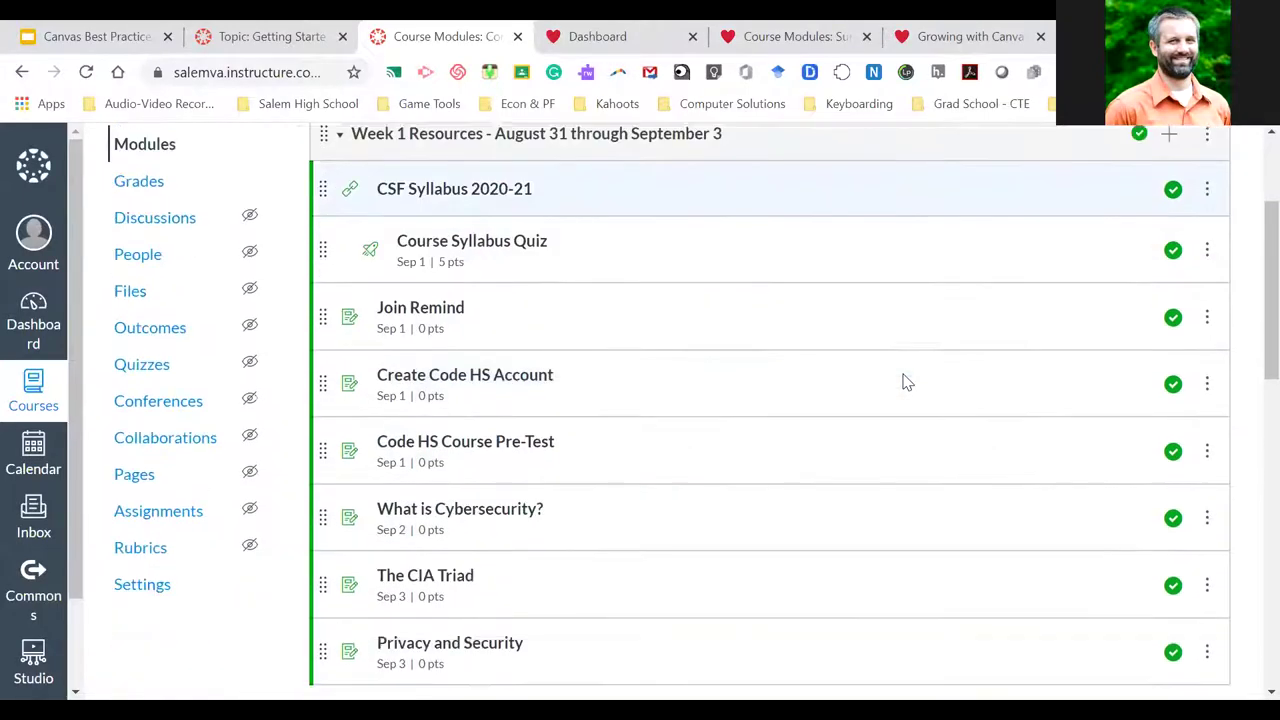
pyautogui.scroll(6, 930, 320)
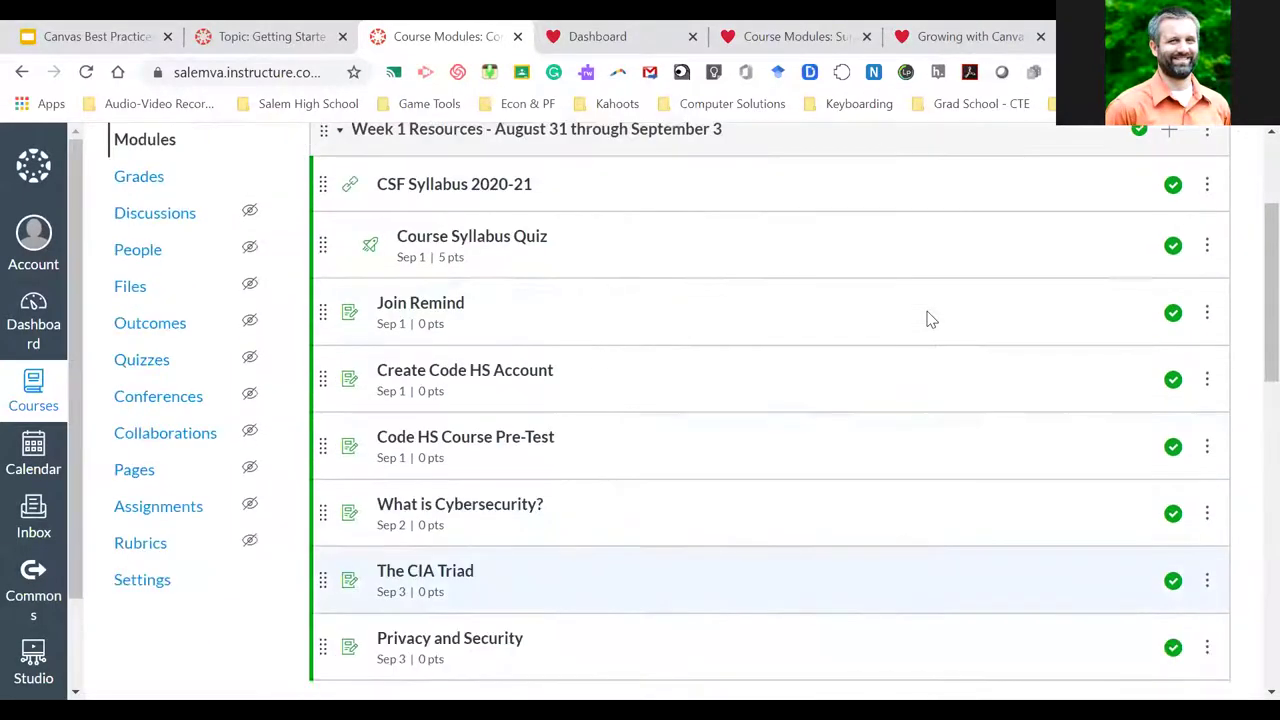
pyautogui.scroll(-1, 930, 320)
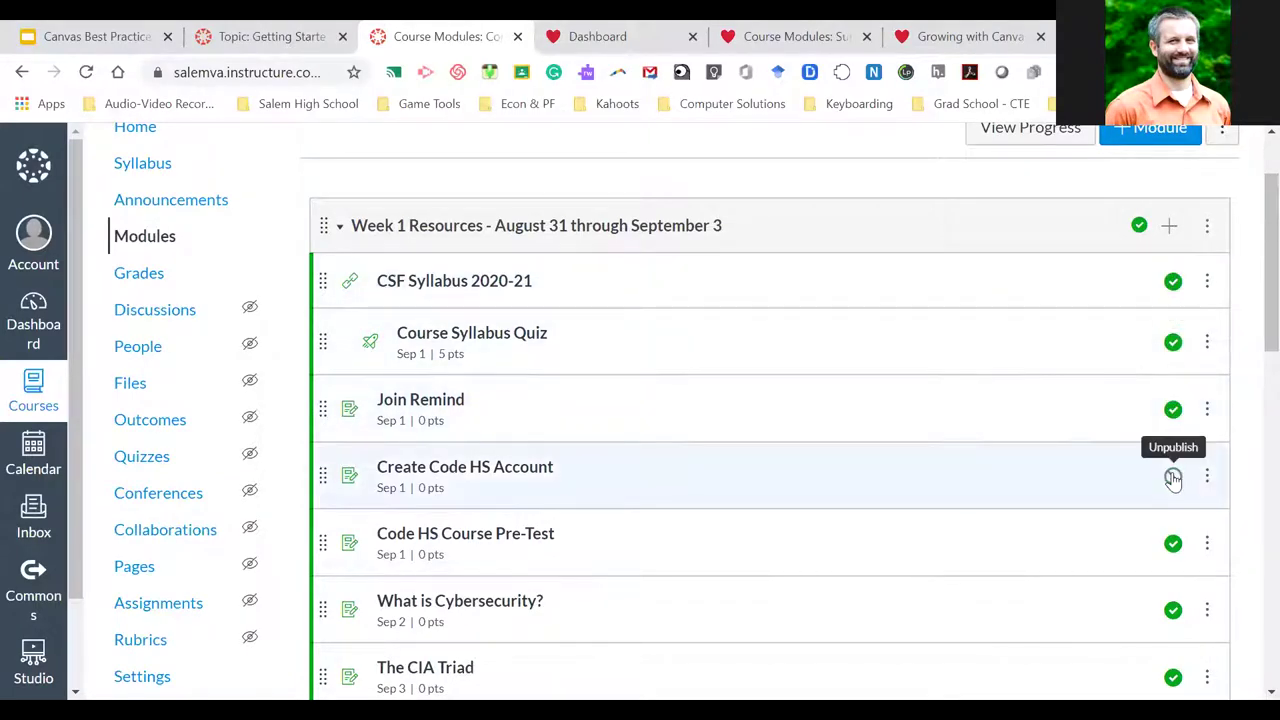
pyautogui.scroll(-2, 1083, 525)
pyautogui.scroll(-3, 1083, 525)
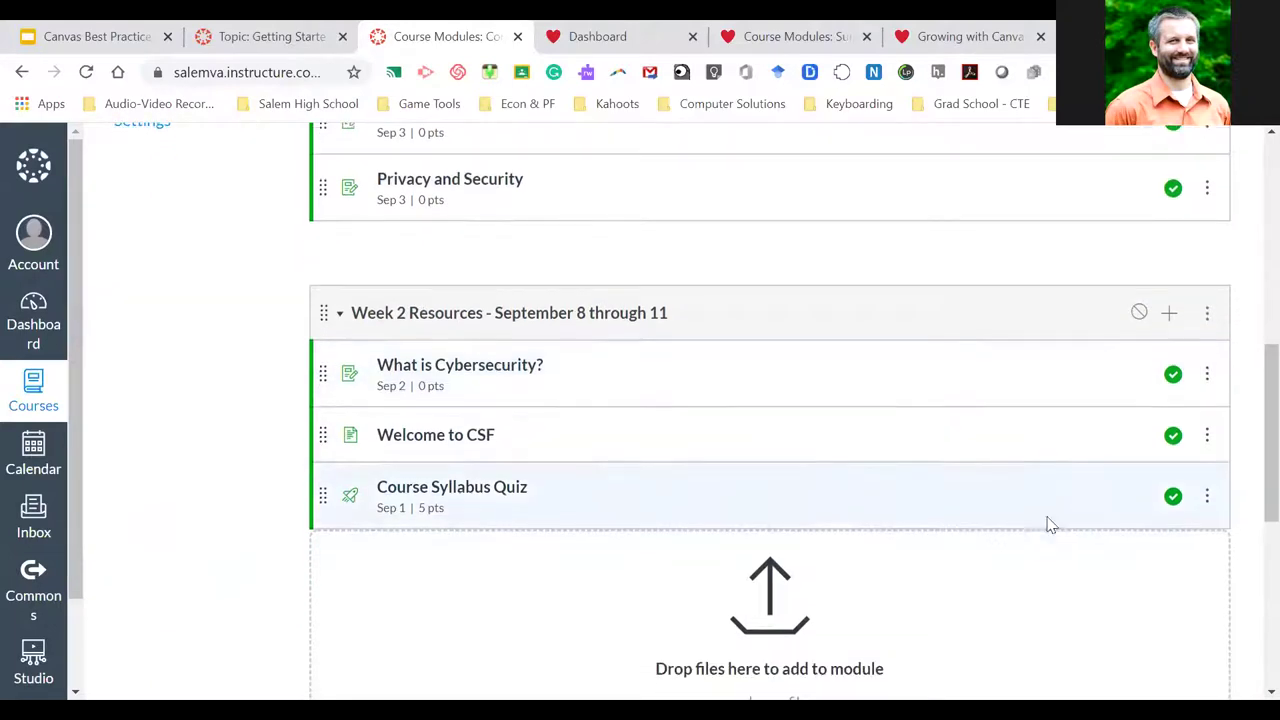
pyautogui.click(1138, 316)
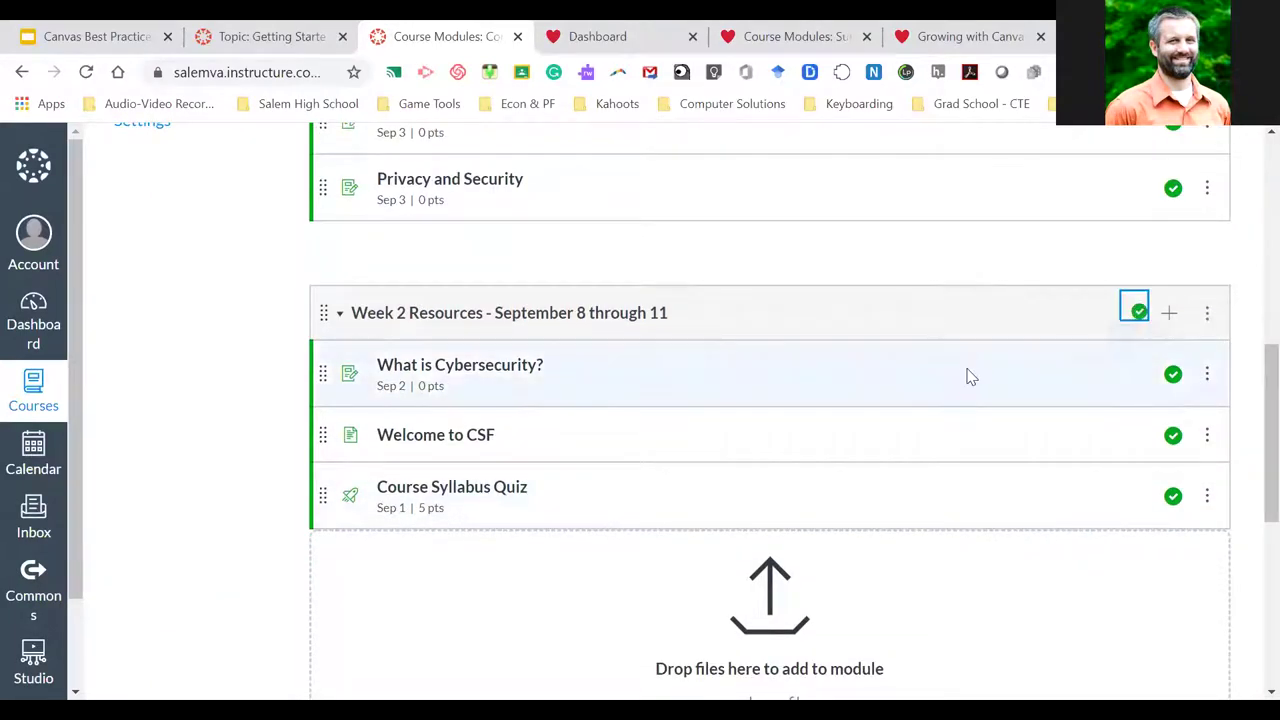
pyautogui.click(1137, 311)
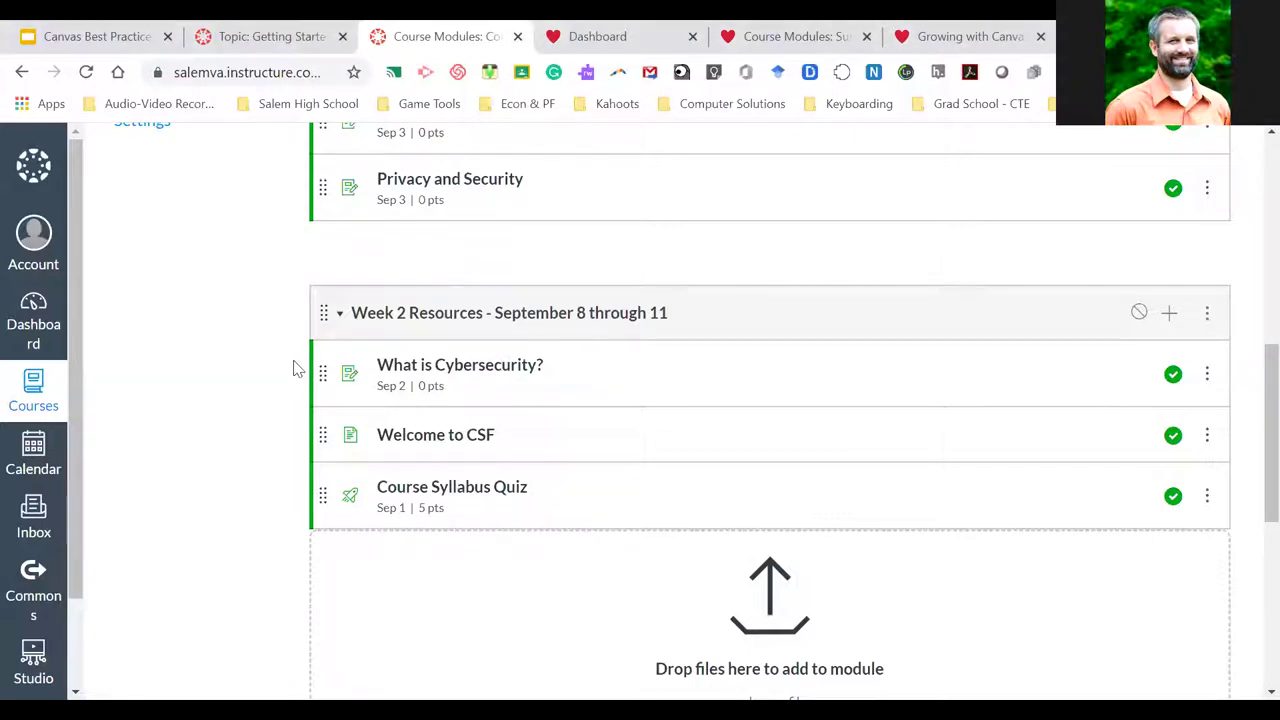
# Open the CSF Assignments page and review the Aug 31 - Sept 3 group and its Course Syllabus Quiz
pyautogui.scroll(1, 296, 368)
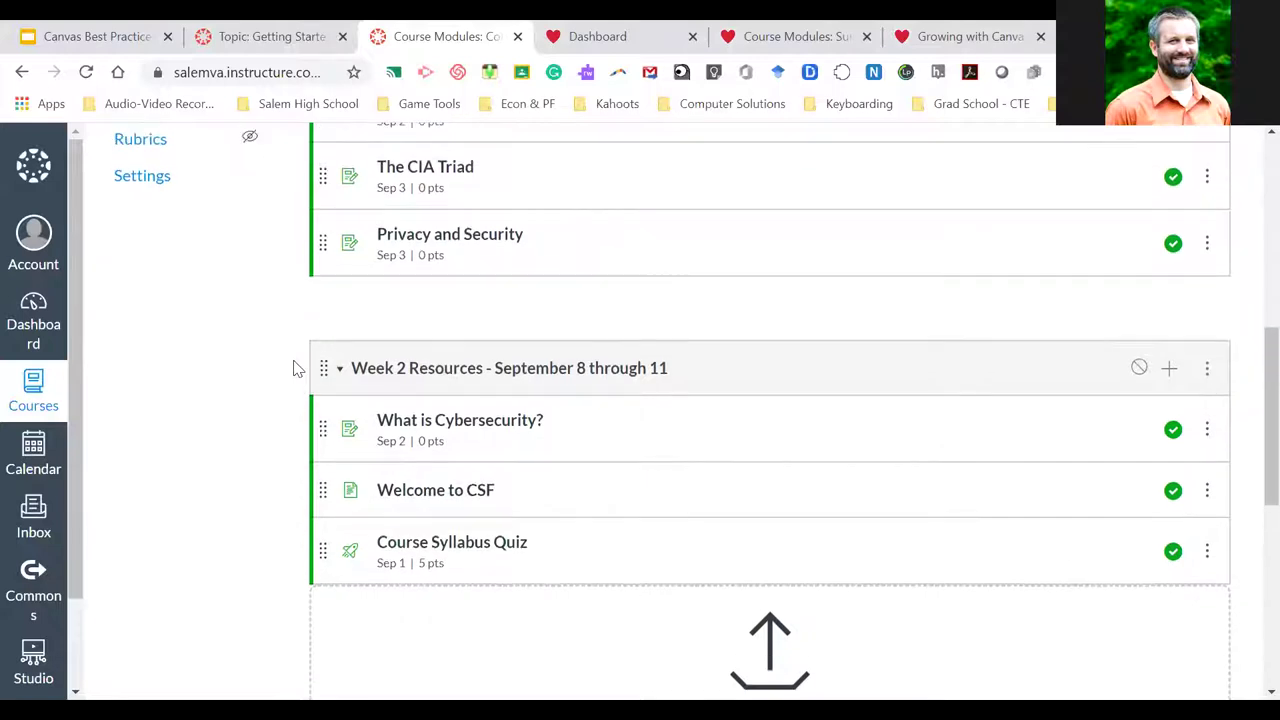
pyautogui.scroll(2, 296, 368)
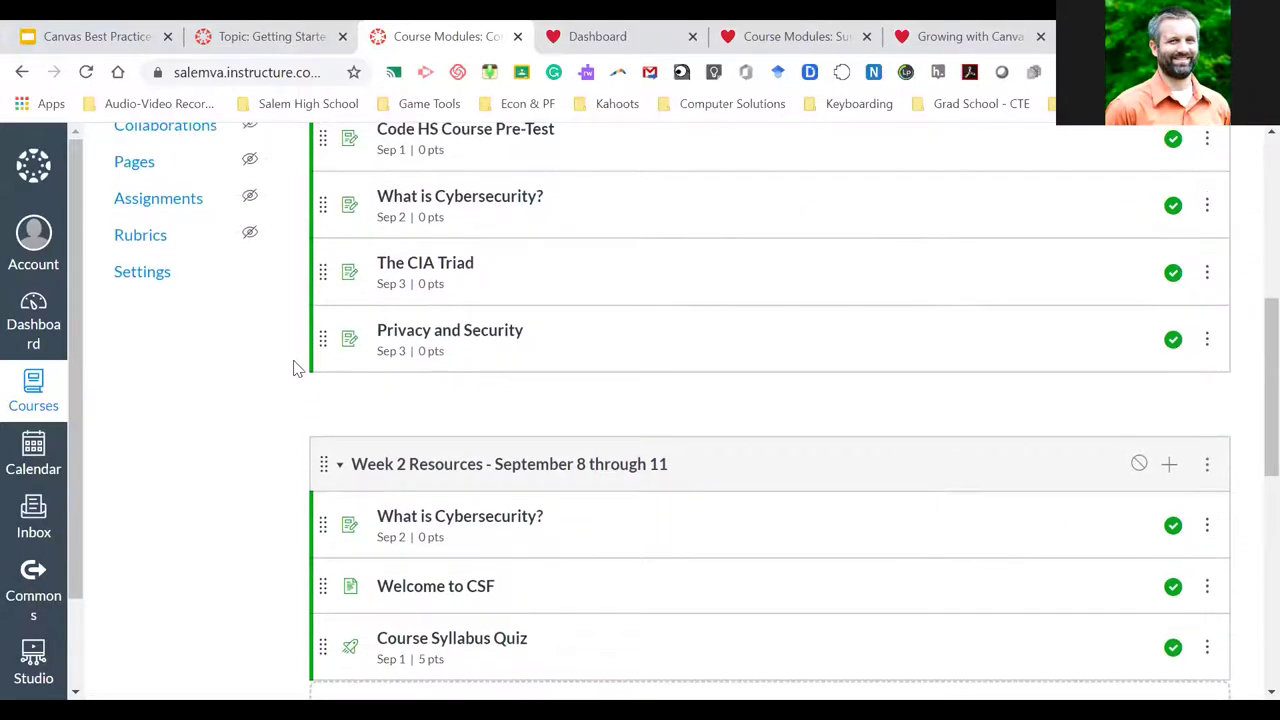
pyautogui.scroll(1, 296, 368)
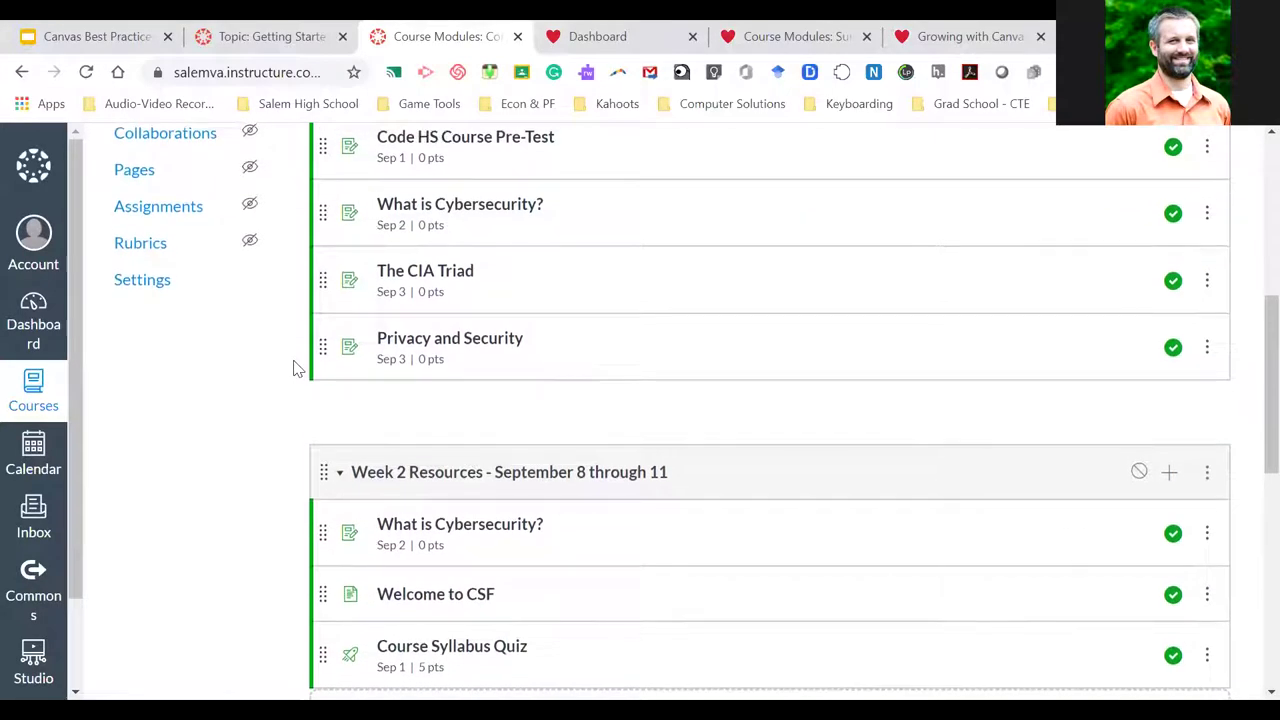
pyautogui.scroll(-1, 296, 368)
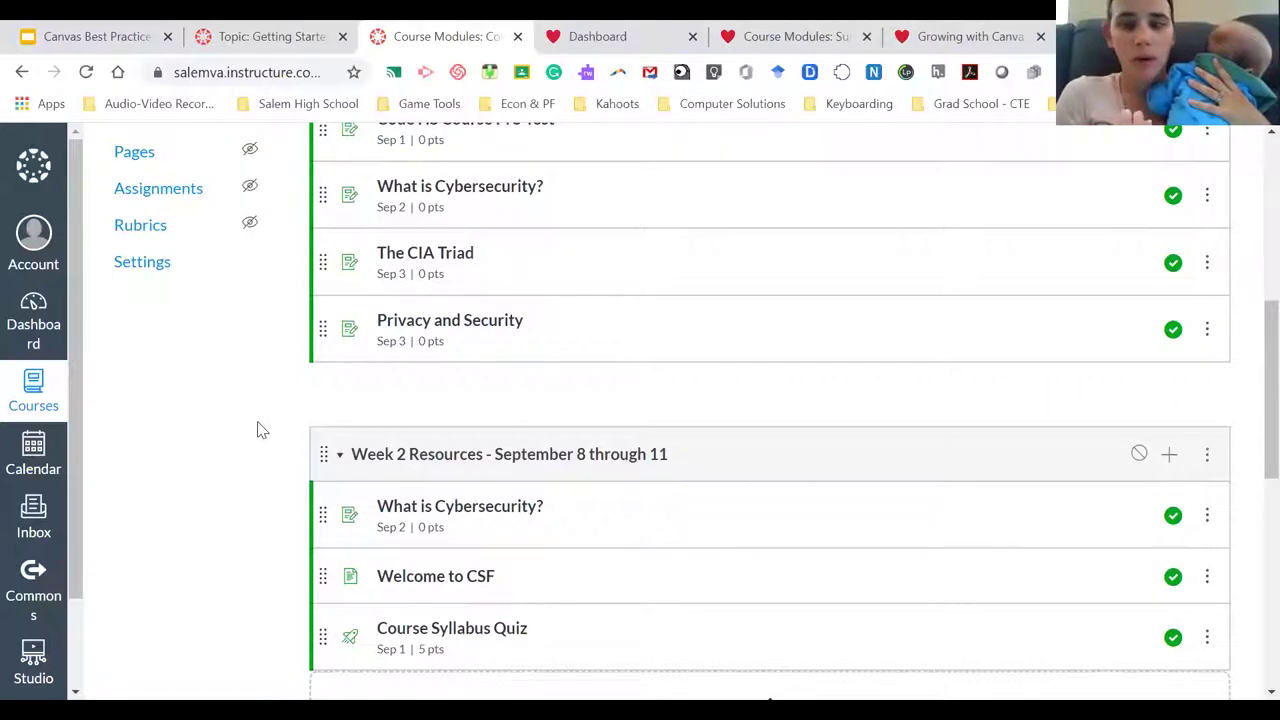
pyautogui.scroll(5, 258, 430)
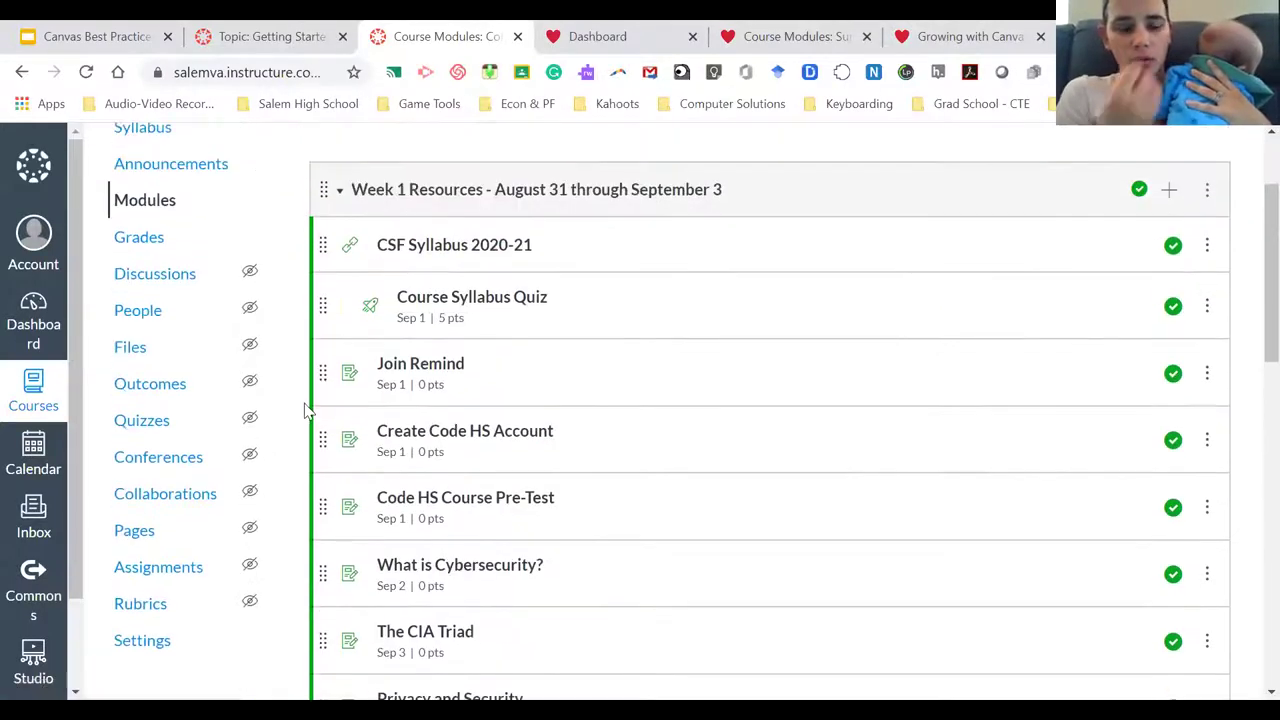
pyautogui.scroll(-1, 307, 410)
pyautogui.scroll(1, 307, 410)
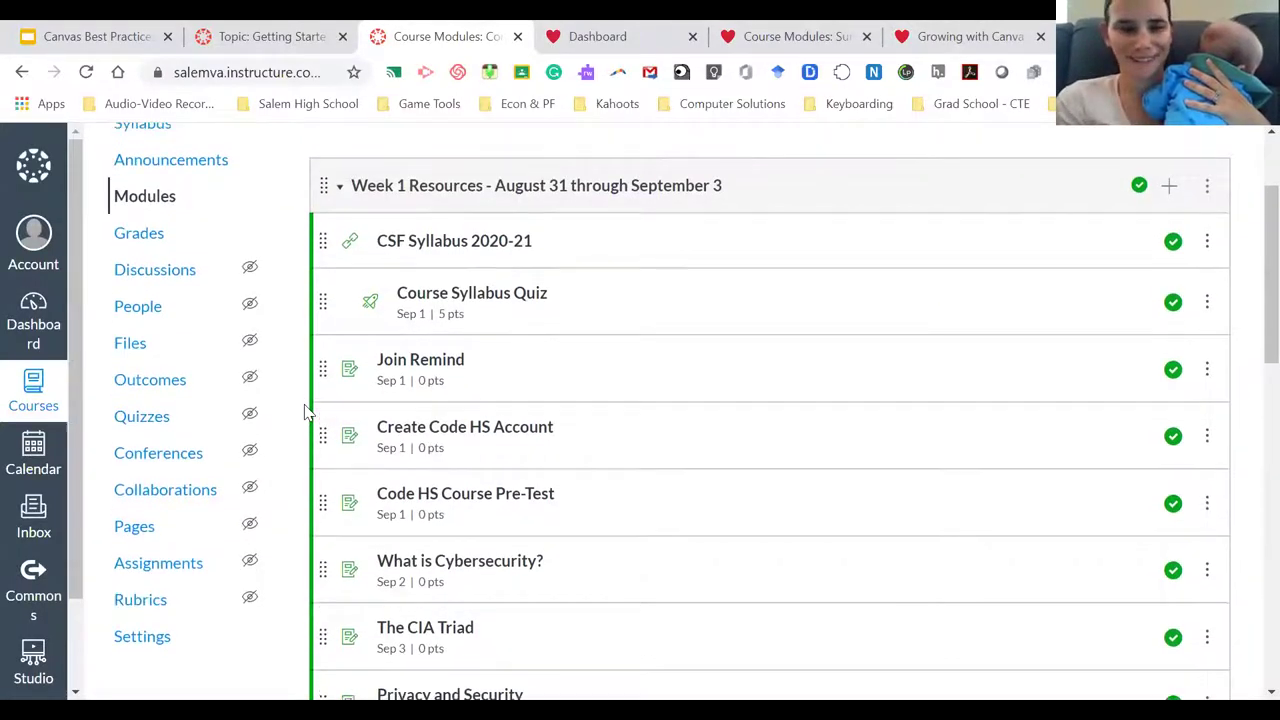
pyautogui.scroll(-1, 307, 410)
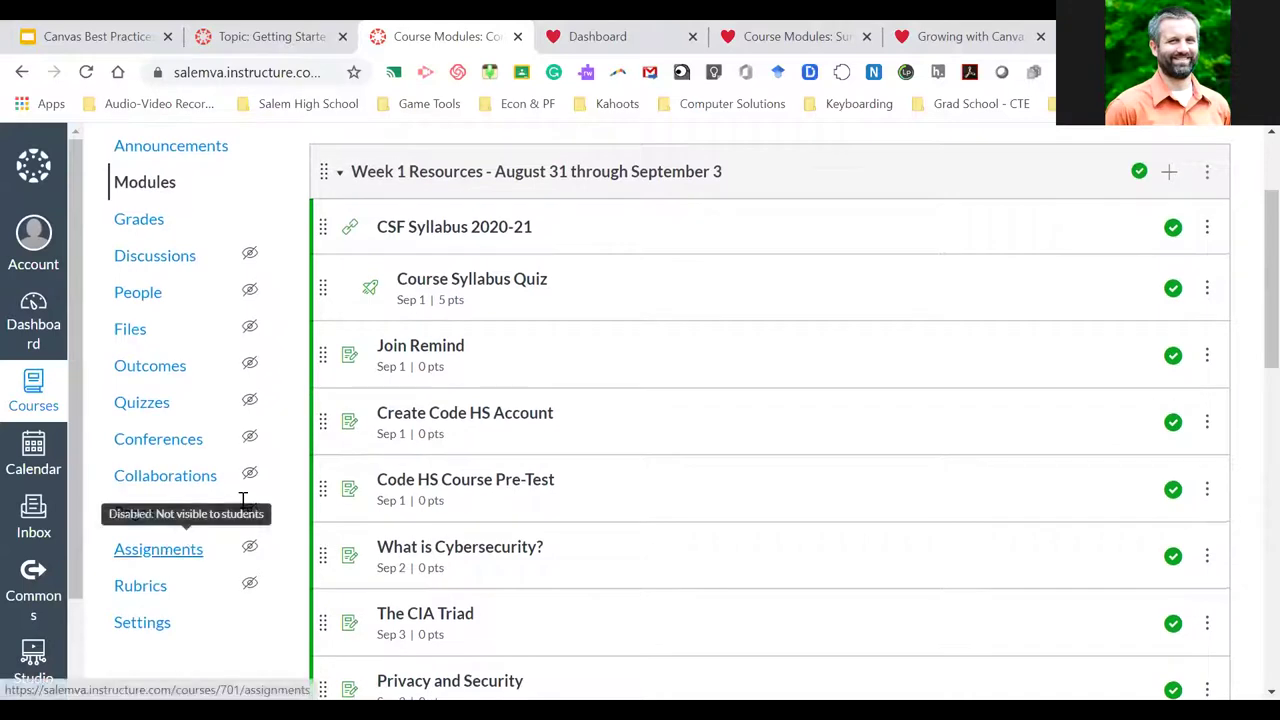
pyautogui.click(158, 550)
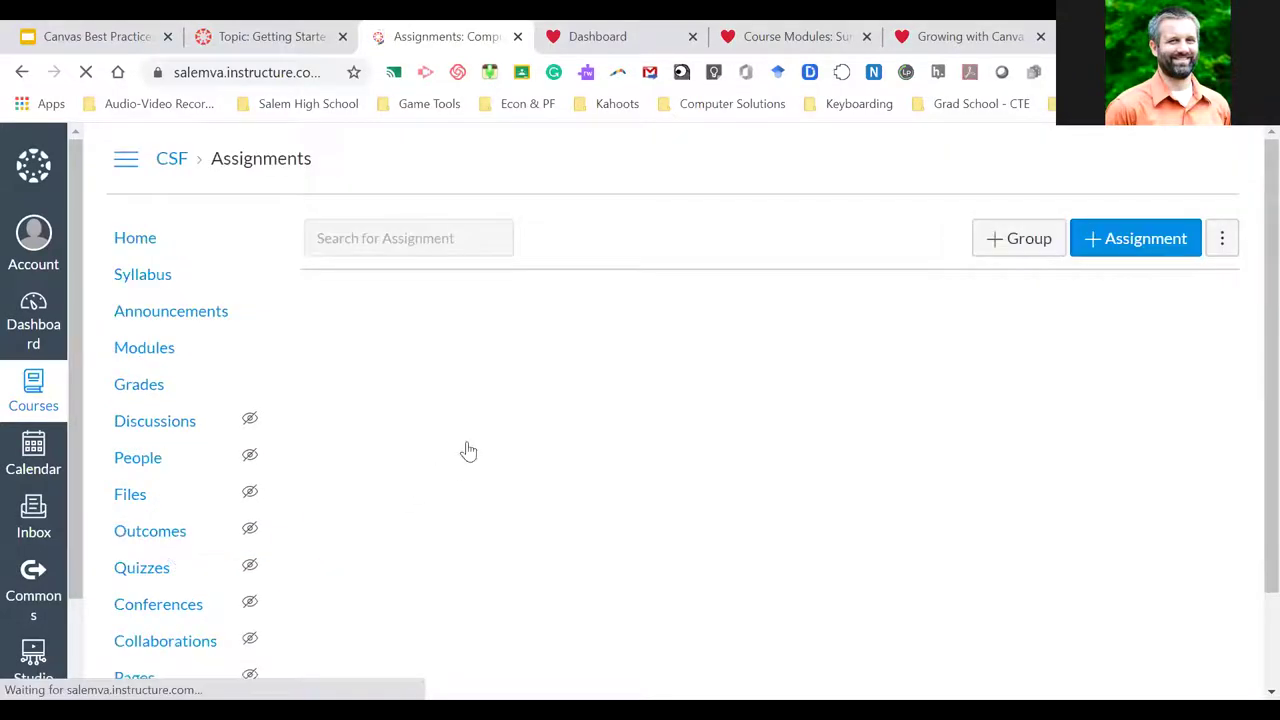
pyautogui.scroll(-2, 561, 374)
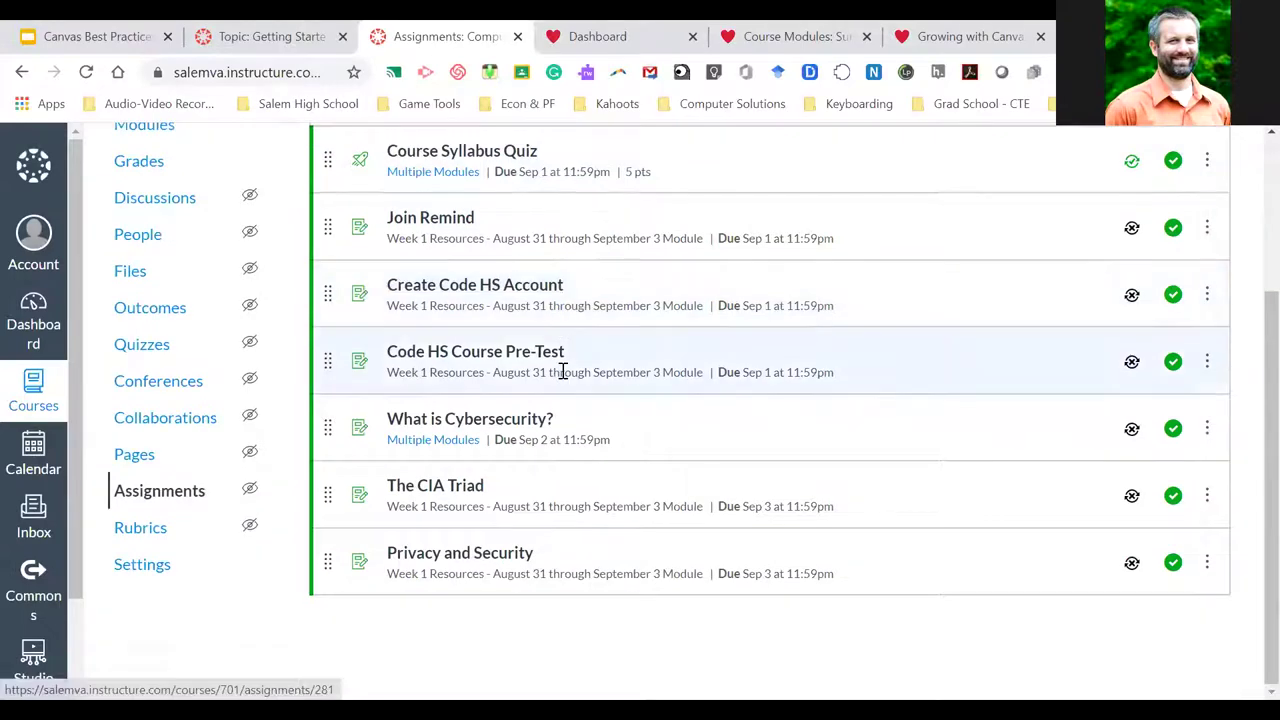
pyautogui.scroll(2, 561, 374)
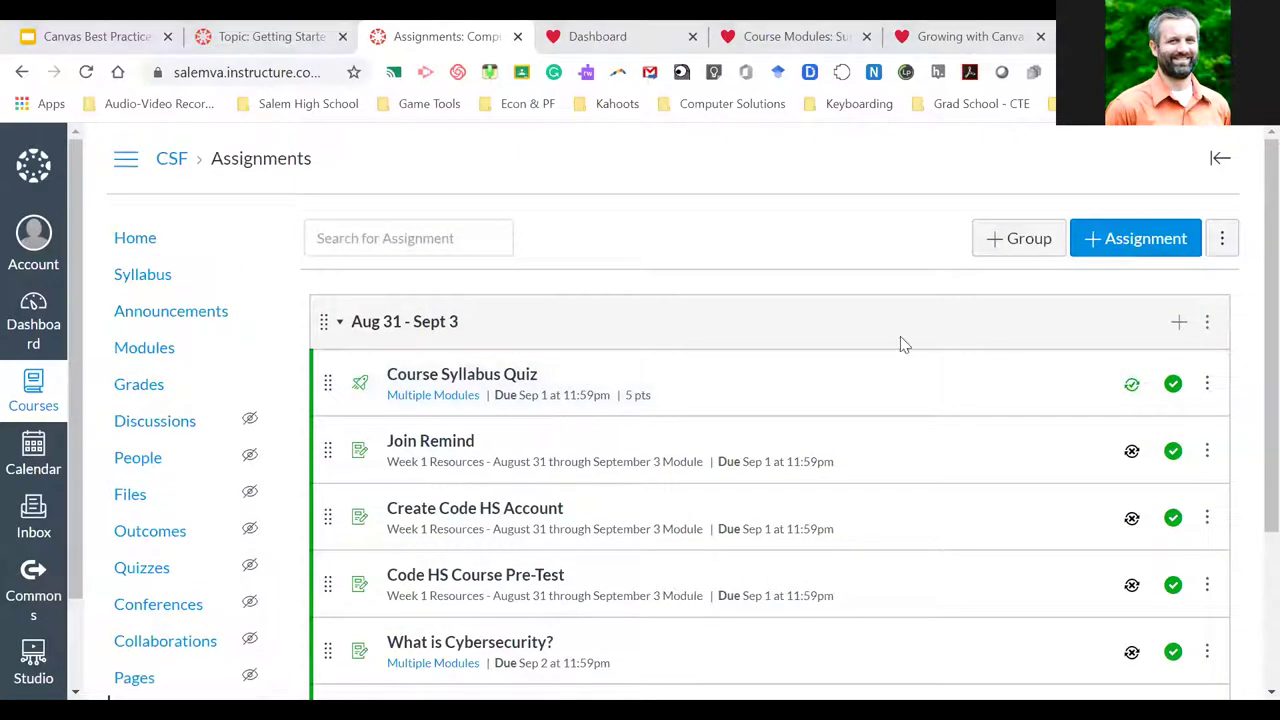
pyautogui.scroll(-2, 683, 390)
pyautogui.scroll(2, 683, 390)
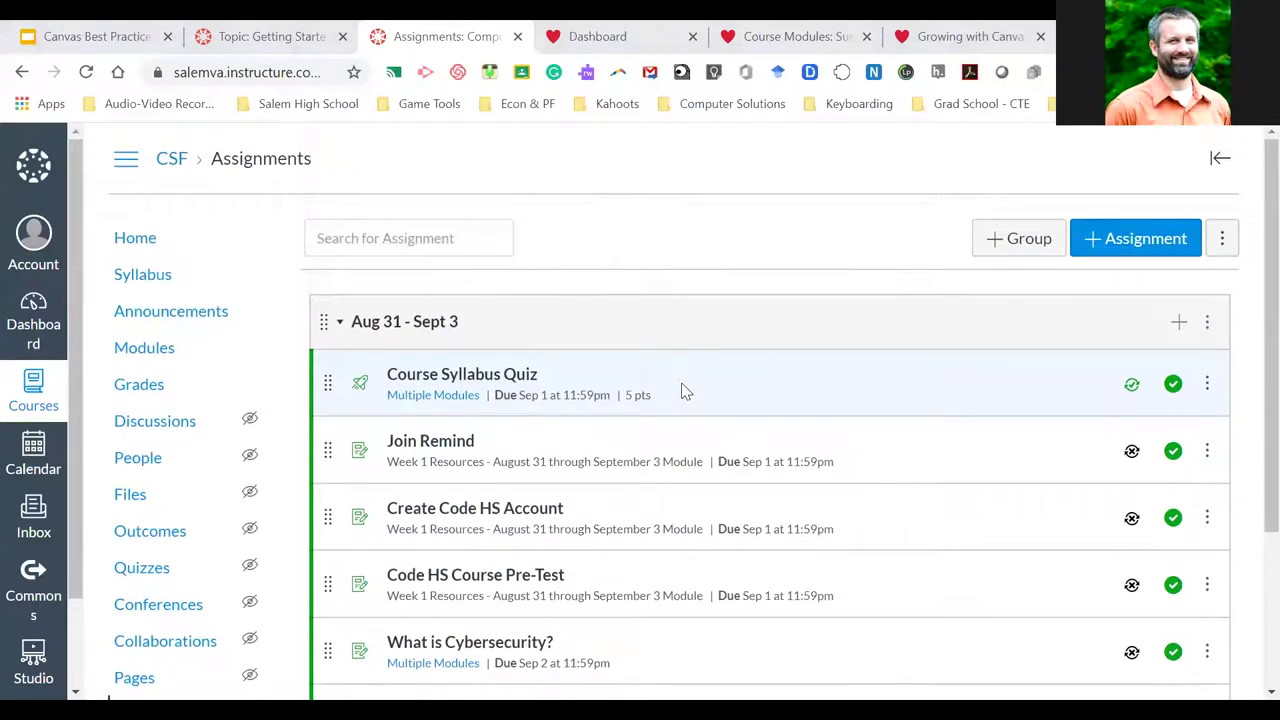
pyautogui.scroll(-2, 686, 386)
pyautogui.scroll(2, 846, 309)
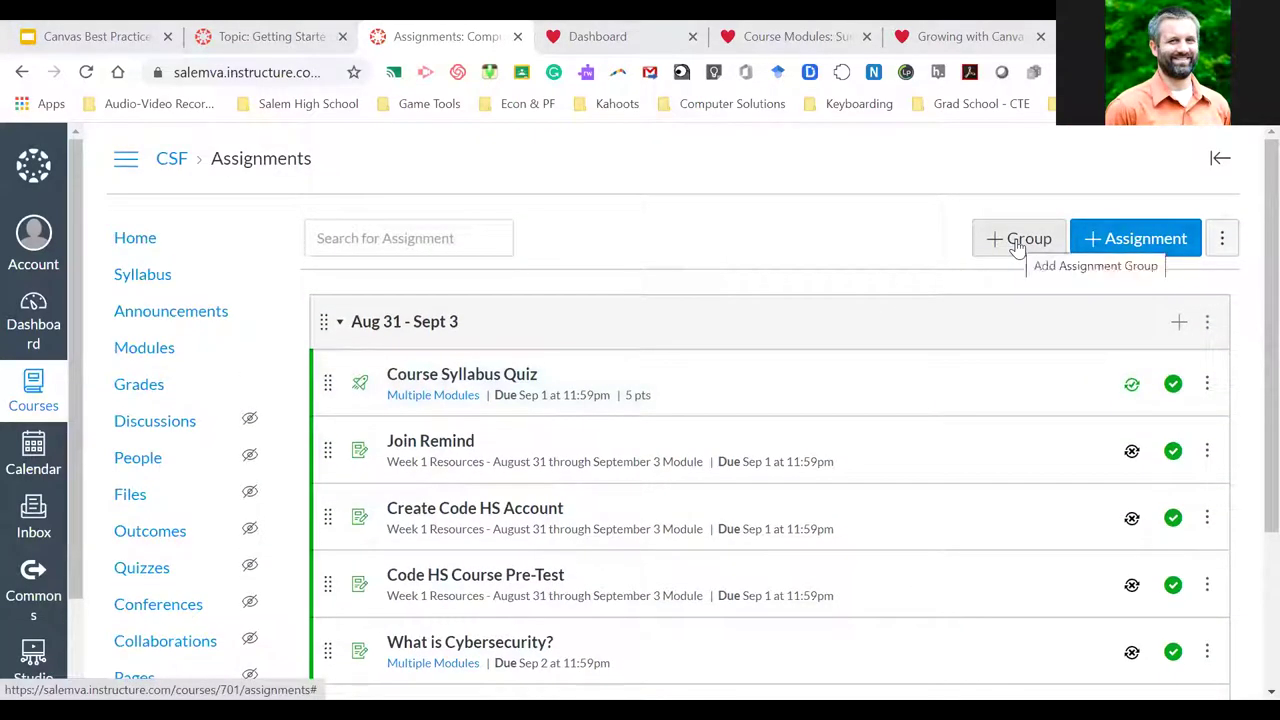
# Add an empty assignment group named Unit 1 below the Aug 31 - Sept 3 group
pyautogui.click(1017, 245)
pyautogui.click(597, 385)
pyautogui.write('Unit 1')
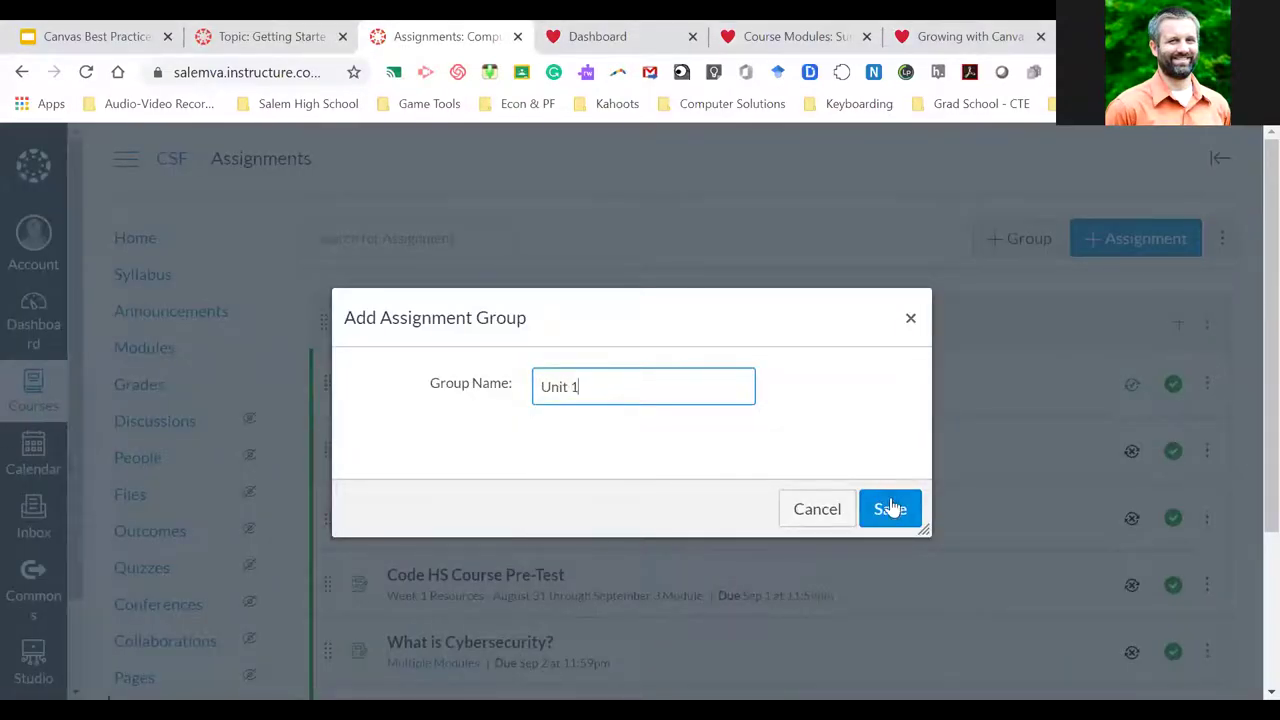
pyautogui.click(890, 509)
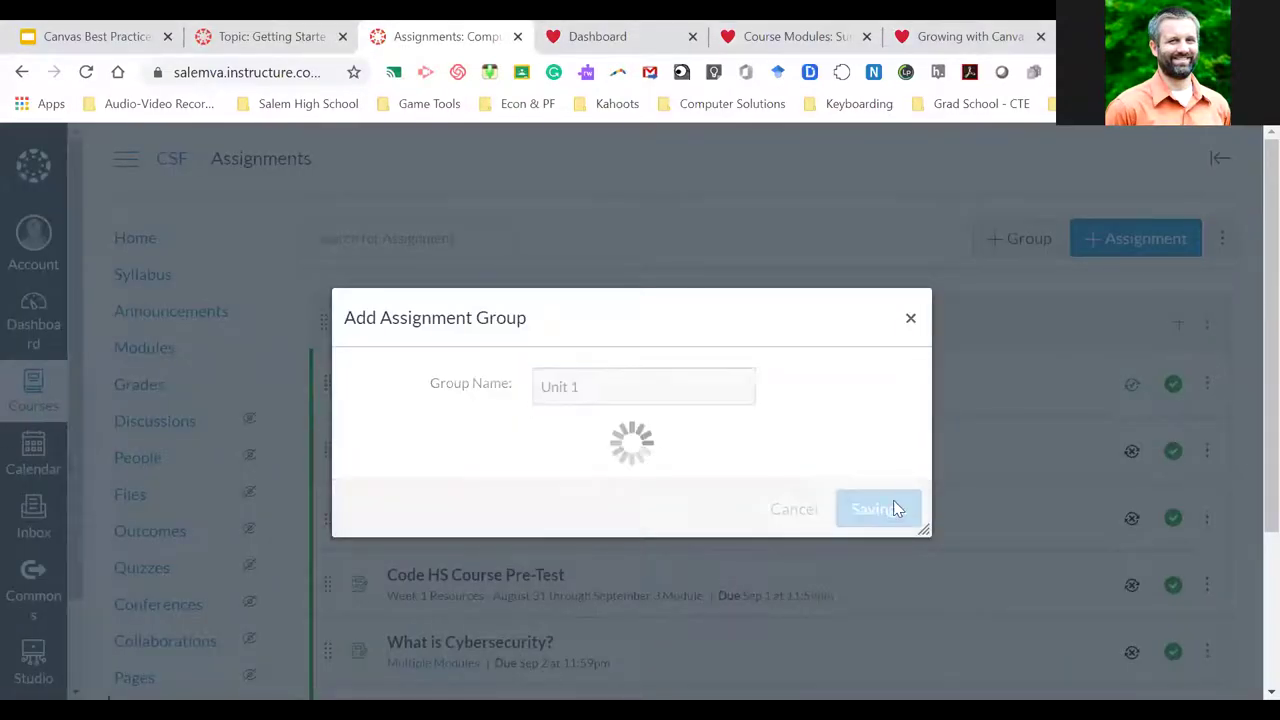
pyautogui.scroll(-1, 717, 488)
pyautogui.scroll(-2, 717, 488)
pyautogui.scroll(4, 717, 488)
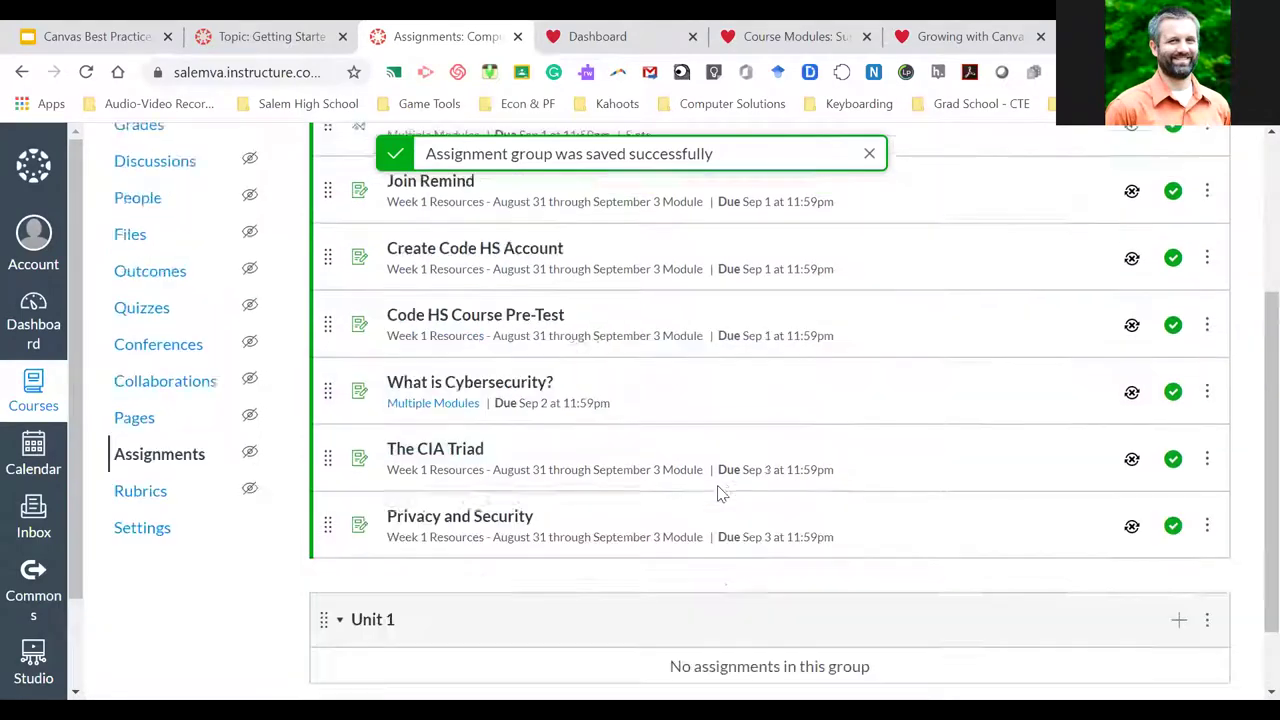
pyautogui.scroll(-4, 950, 468)
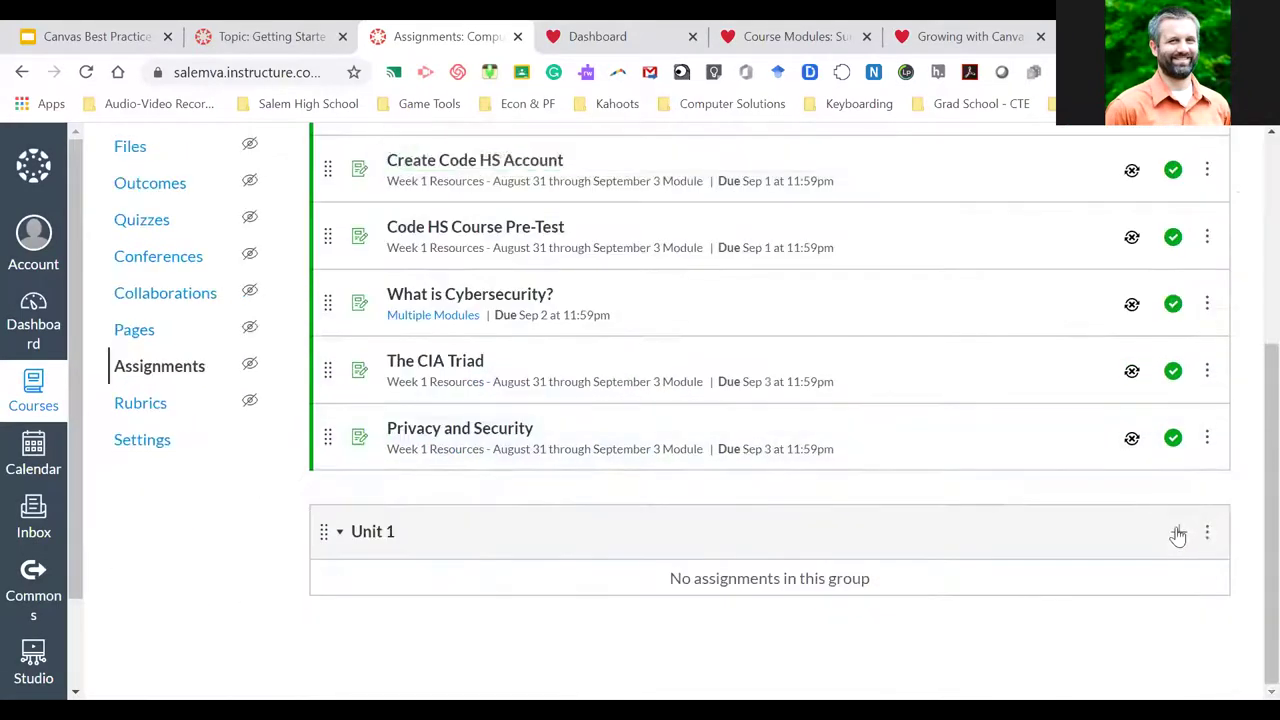
# Create a Unit 1 assignment named Economics due Sep 14, 2020, in the full assignment editor
pyautogui.click(1178, 531)
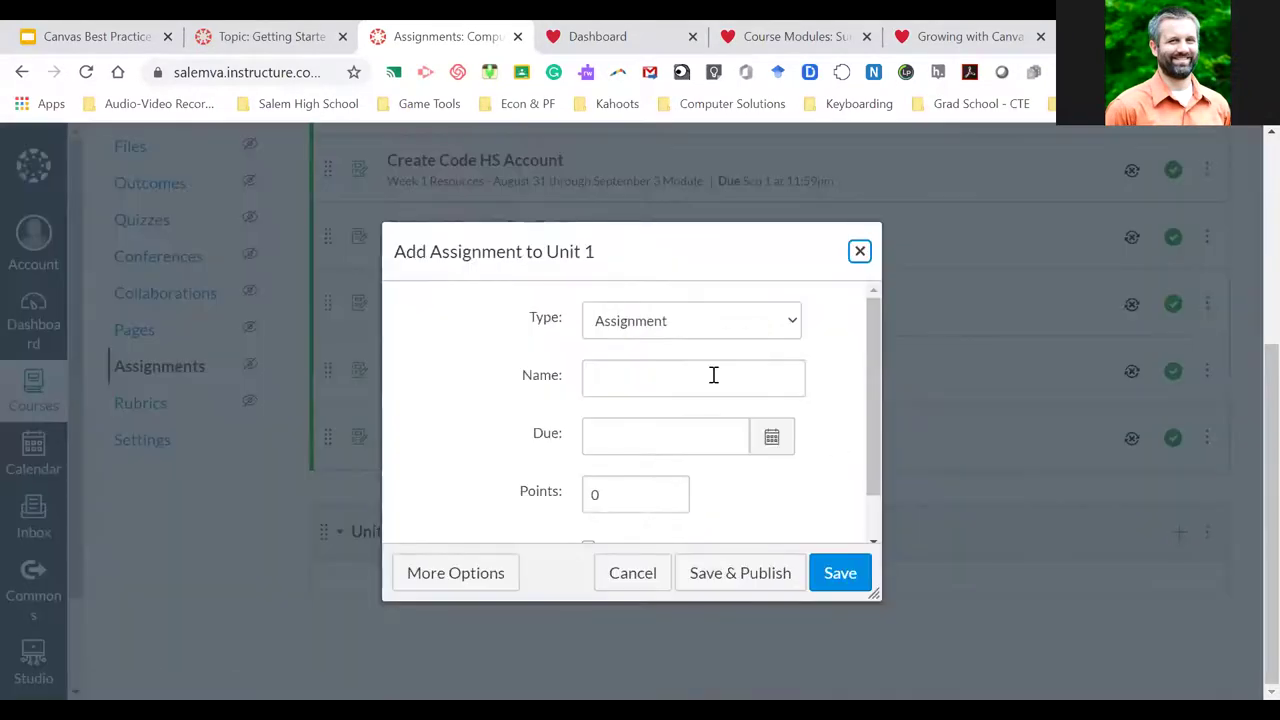
pyautogui.click(639, 366)
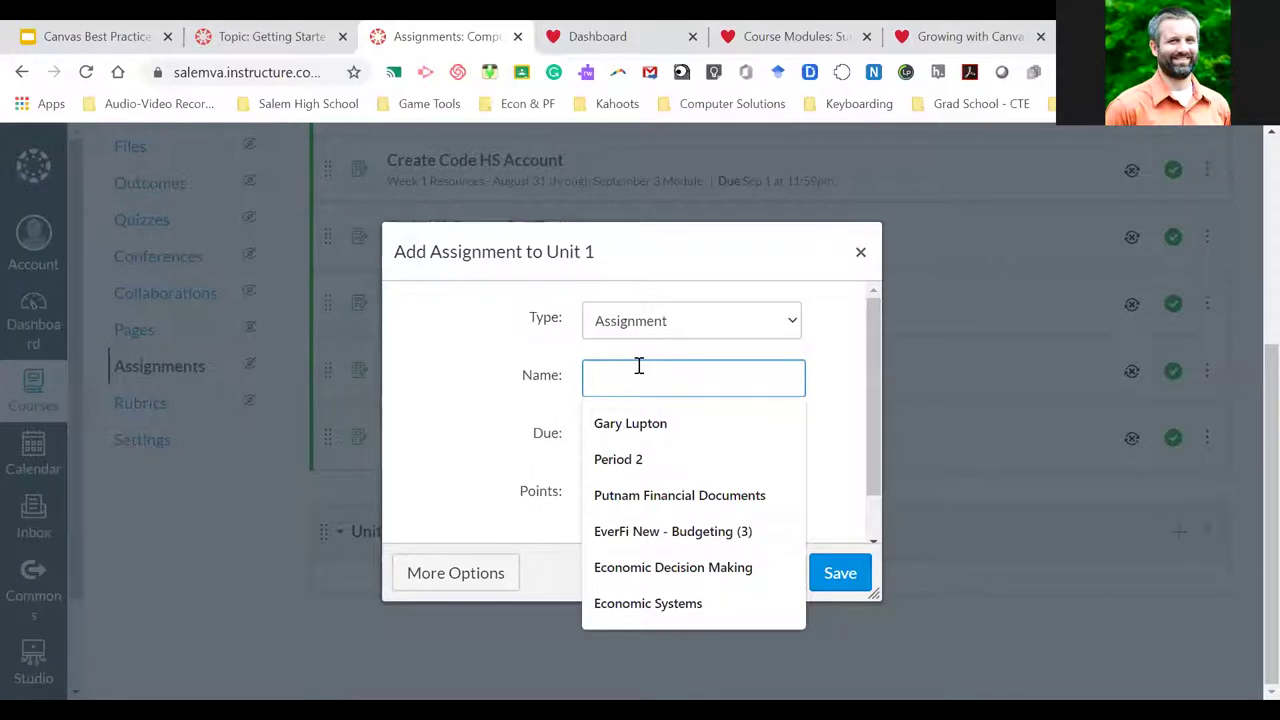
pyautogui.write('Econom')
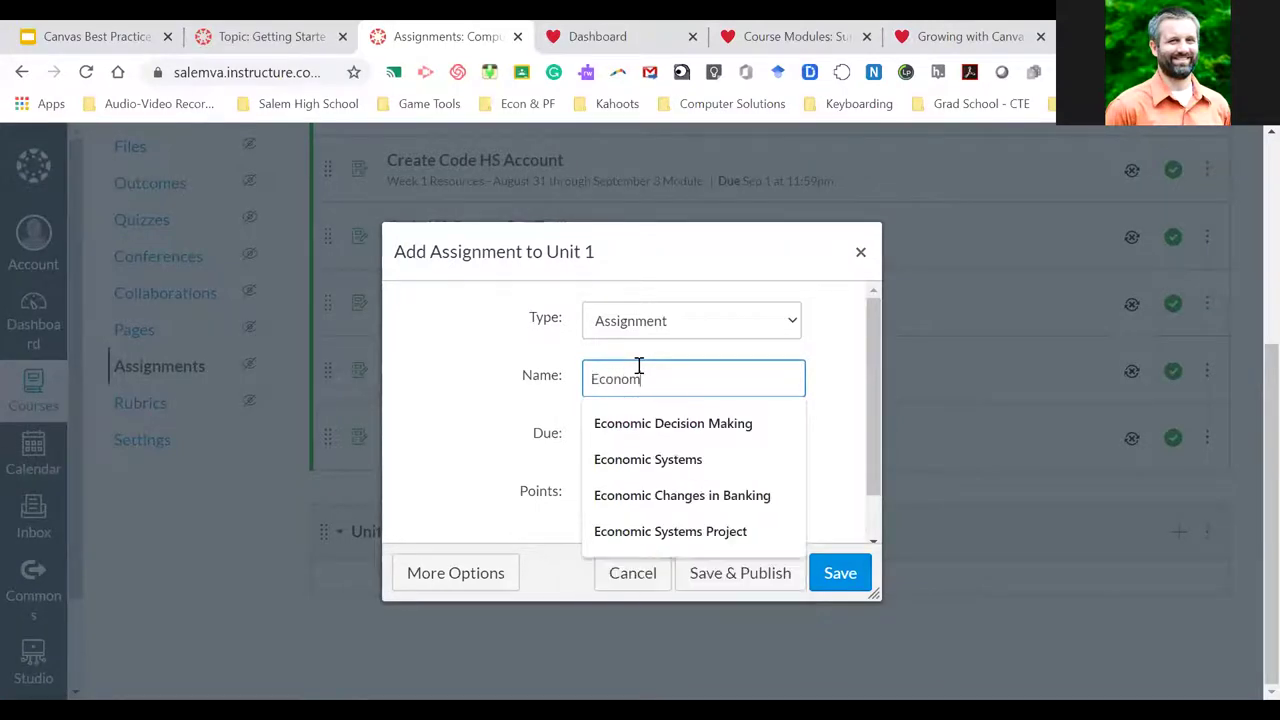
pyautogui.write('ics')
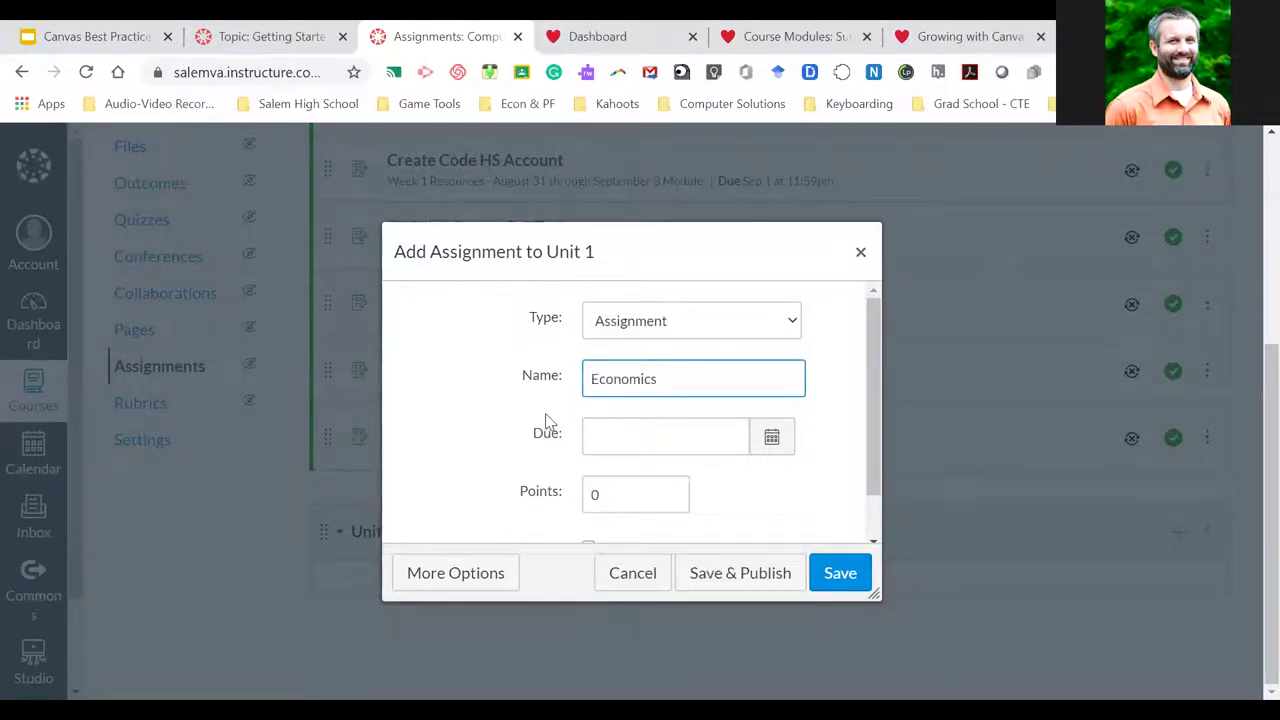
pyautogui.click(774, 440)
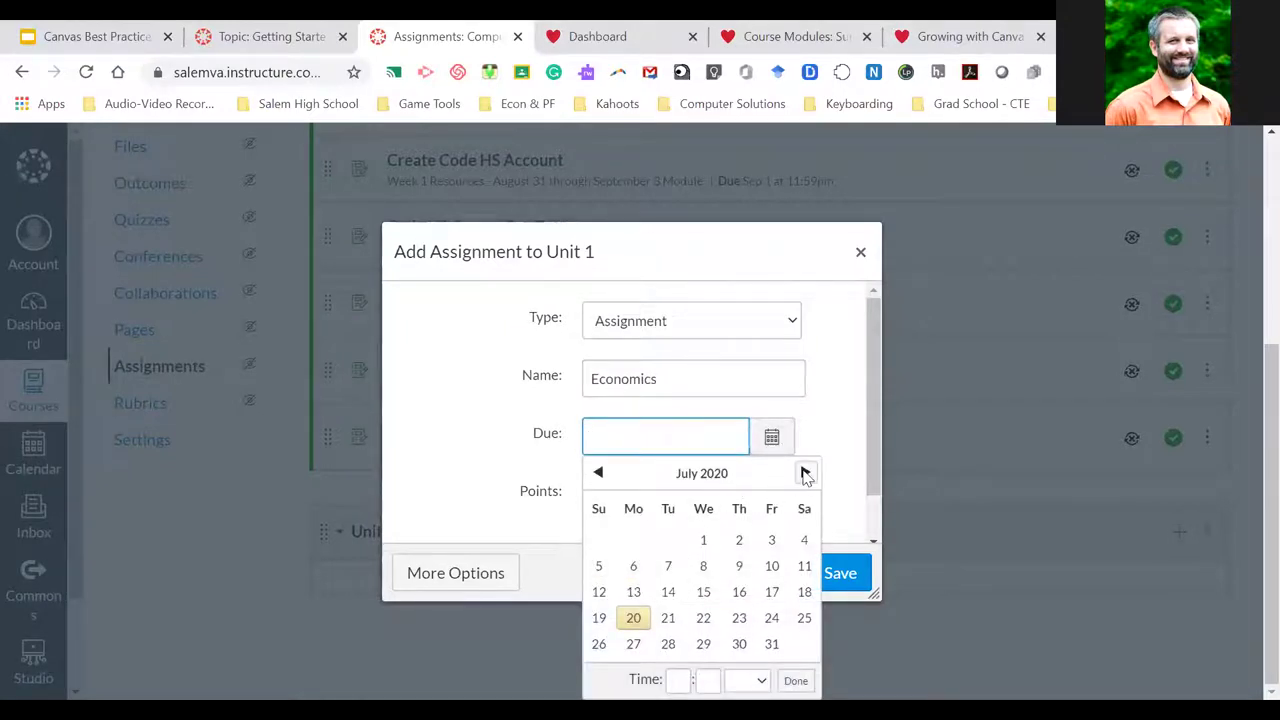
pyautogui.click(805, 473)
pyautogui.click(805, 473)
pyautogui.click(628, 600)
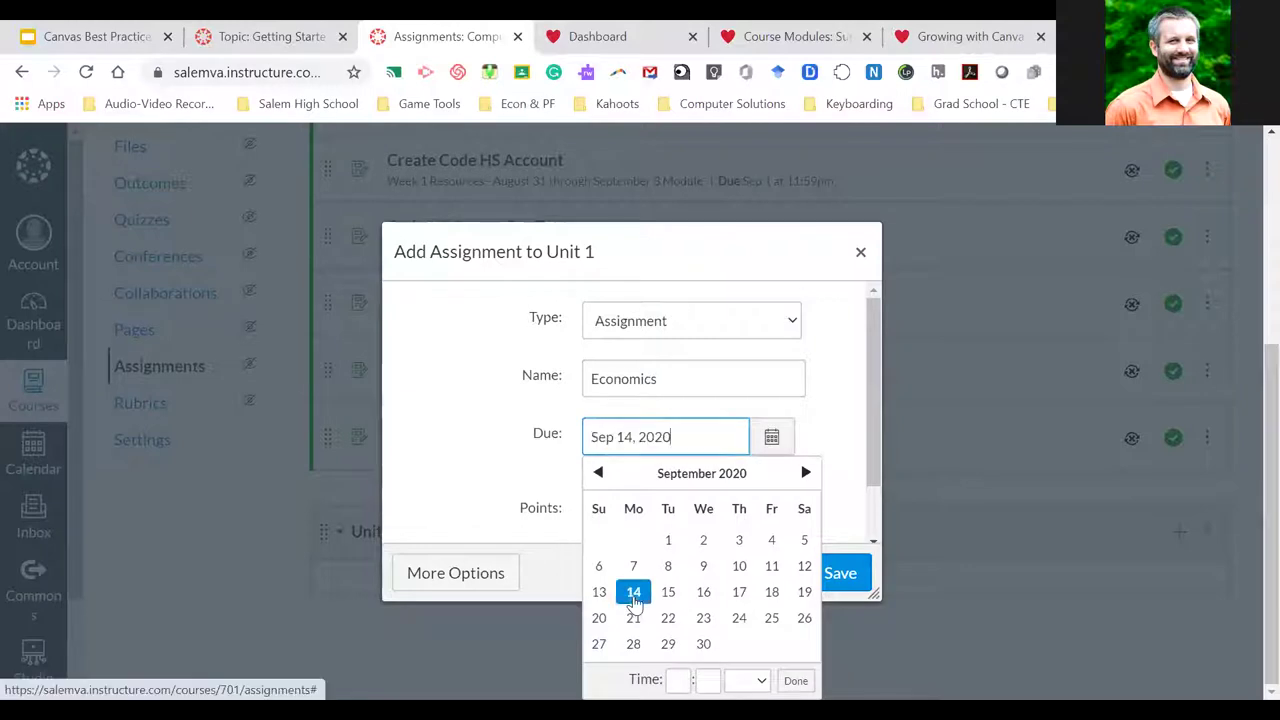
pyautogui.click(431, 452)
pyautogui.scroll(-2, 490, 500)
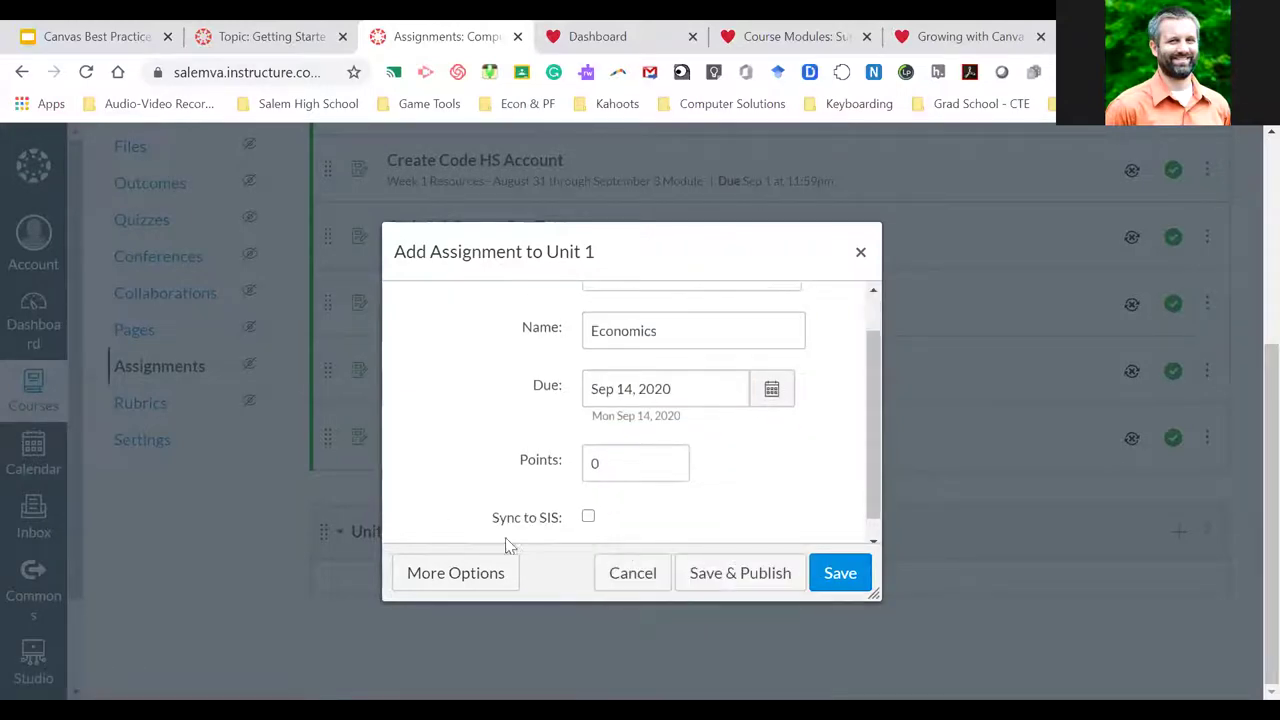
pyautogui.click(483, 578)
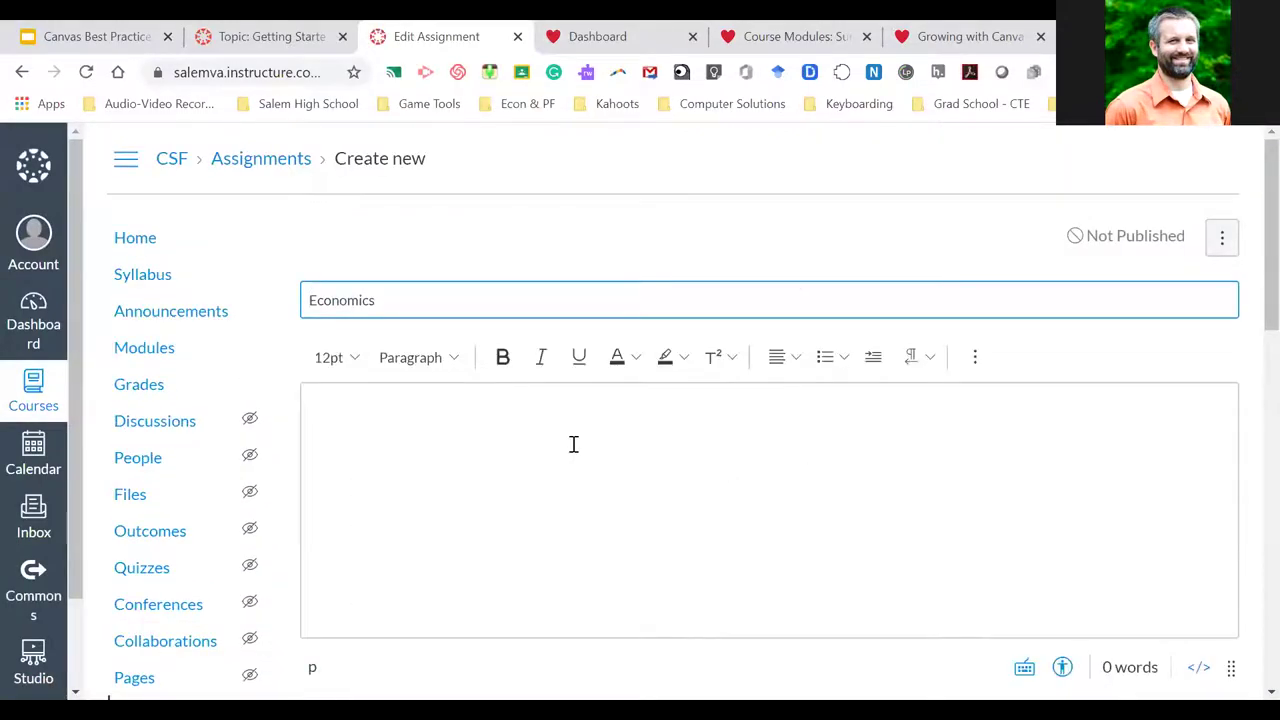
# Write the description 'Complete the assignment' and select the word 'assignment'
pyautogui.click(509, 429)
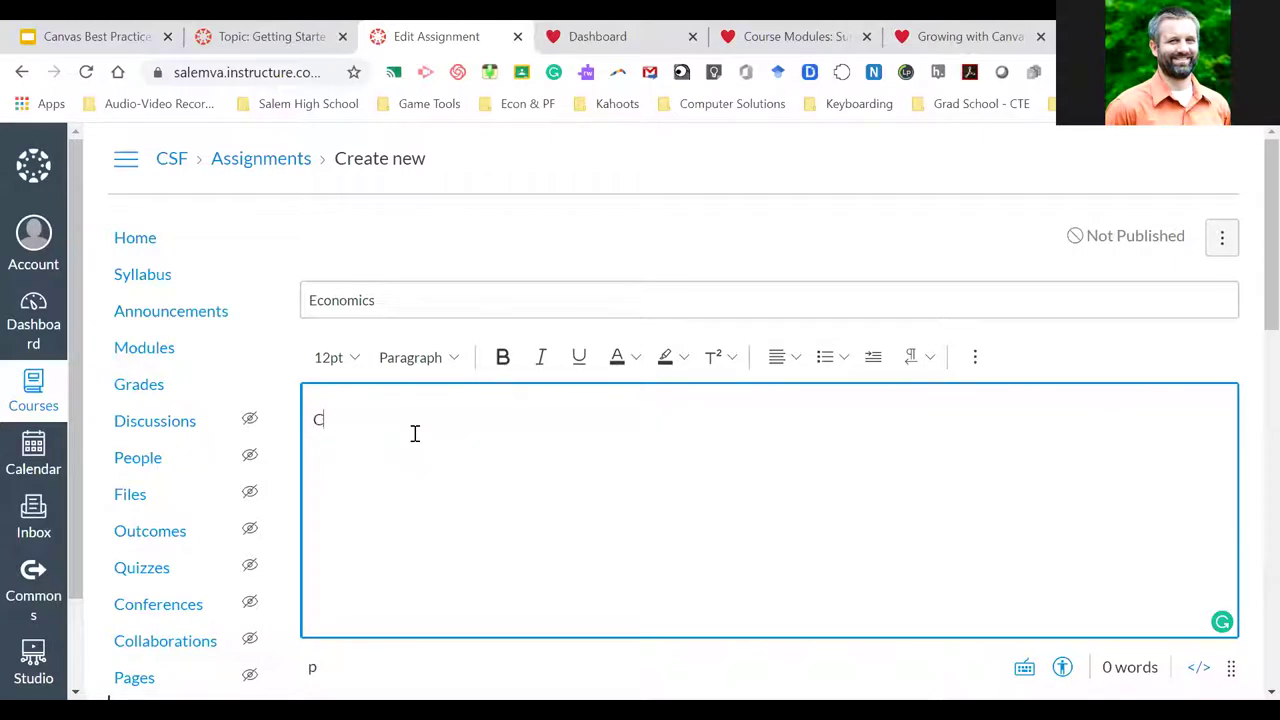
pyautogui.write('omplete the assignment')
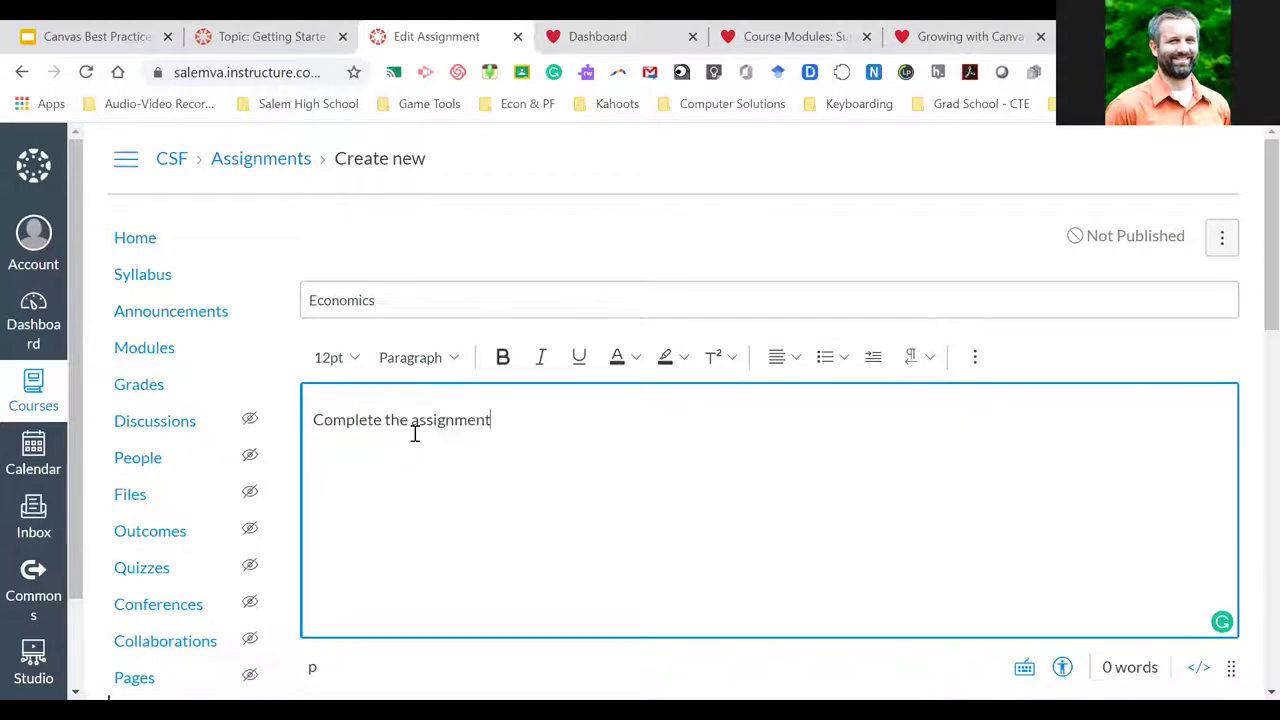
pyautogui.moveTo(411, 420); pyautogui.dragTo(540, 423)
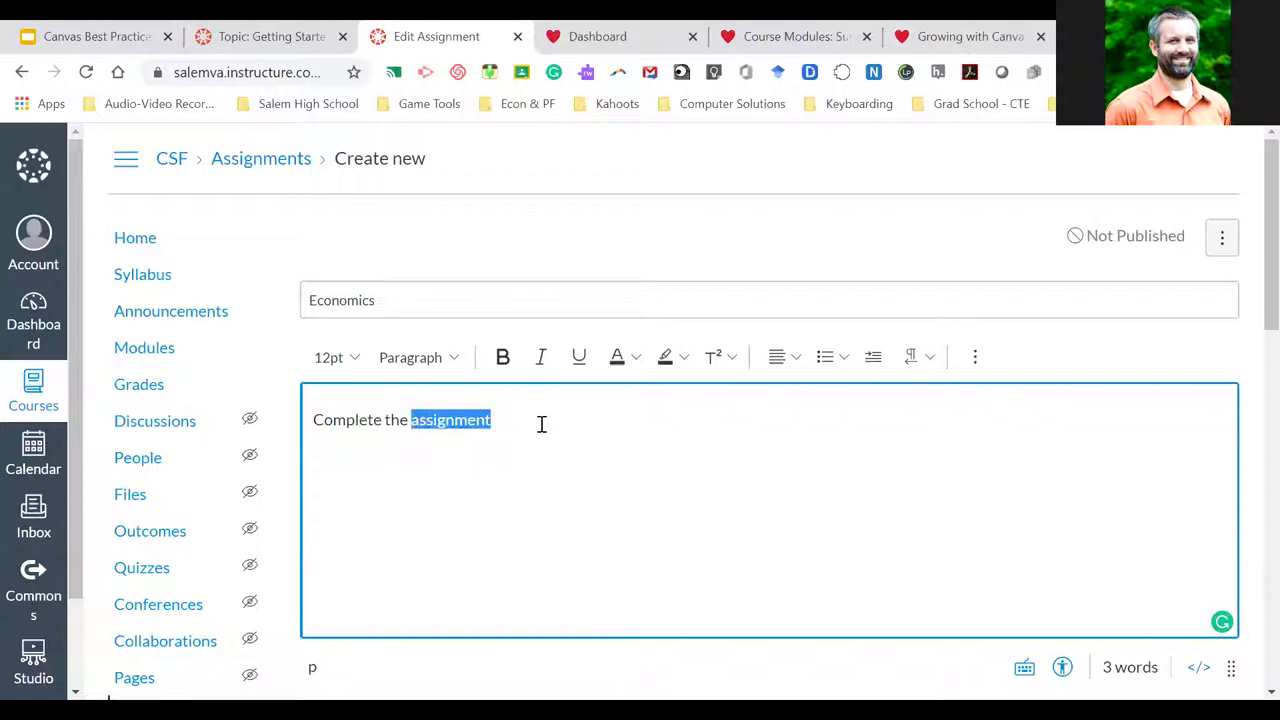
# Bring up the Insert Link dialog for an external link on 'assignment'
pyautogui.click(982, 362)
pyautogui.click(643, 395)
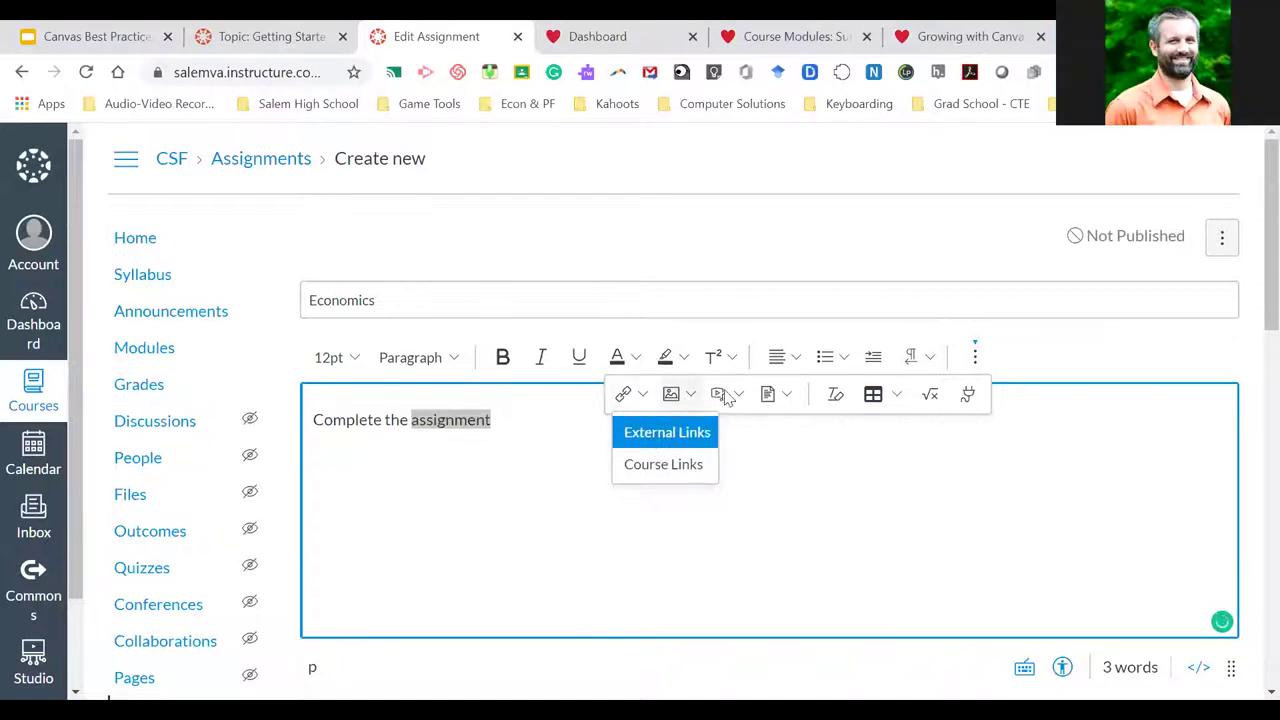
pyautogui.click(790, 396)
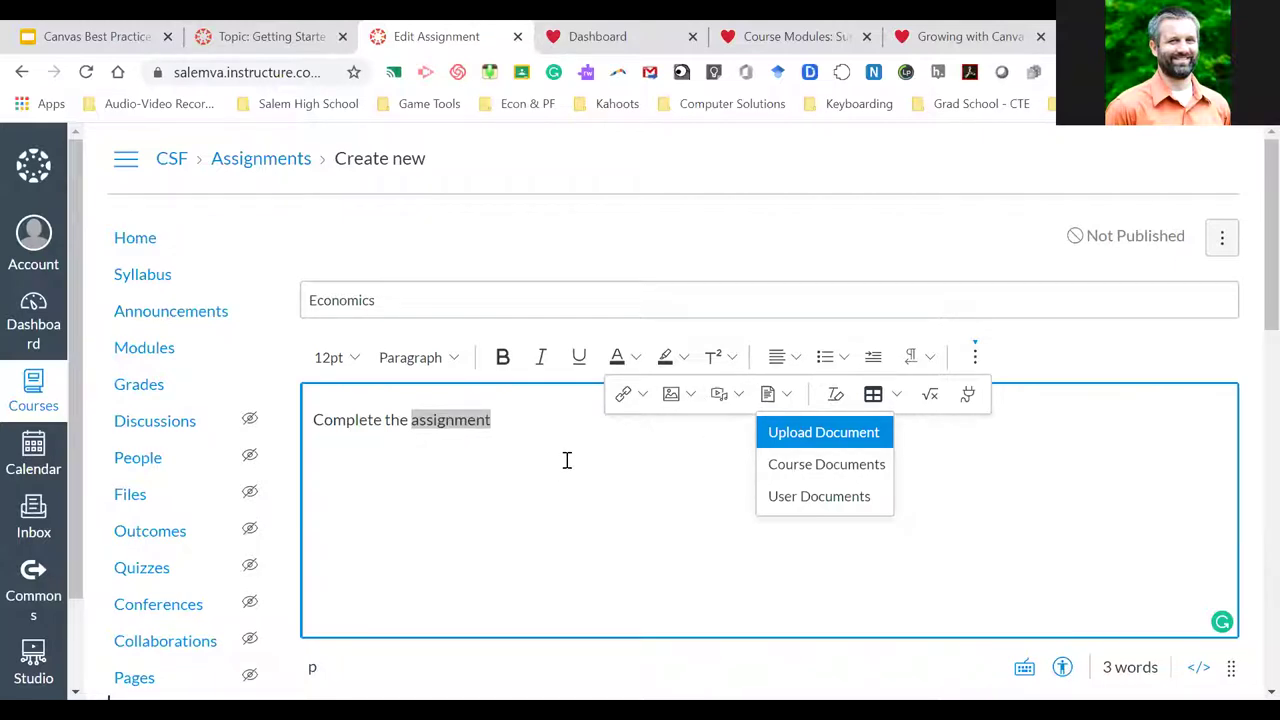
pyautogui.click(643, 395)
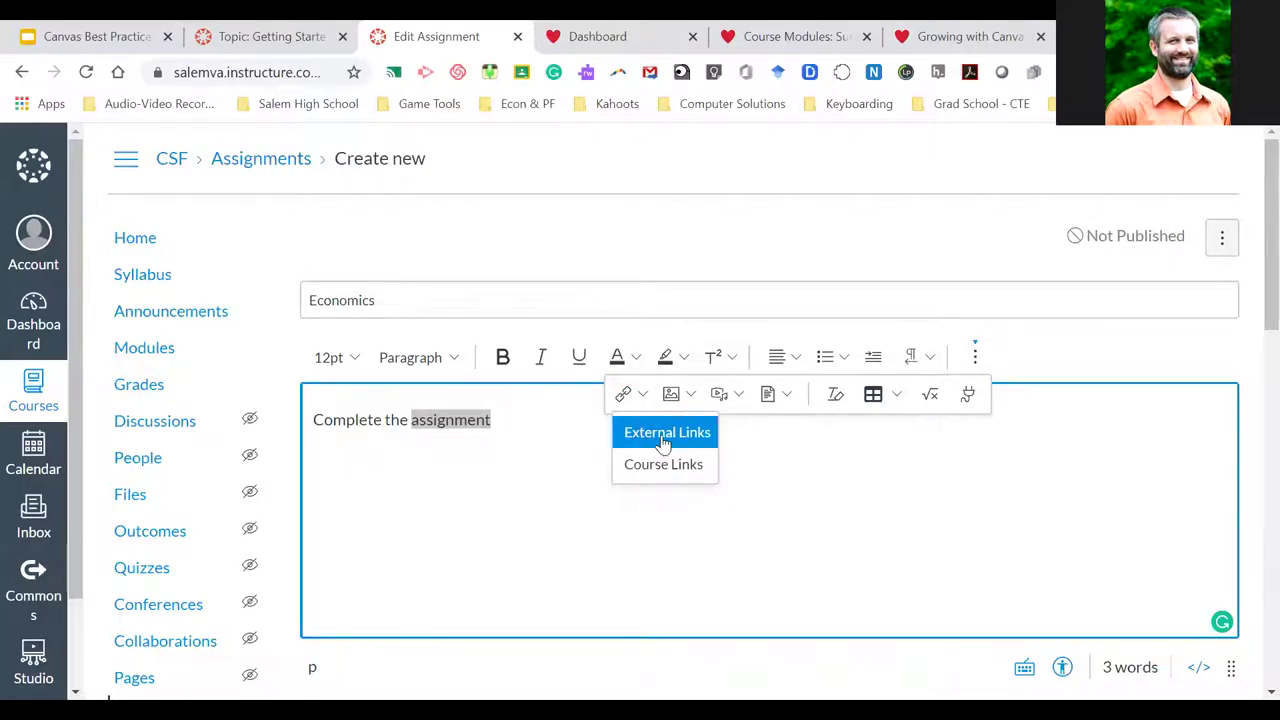
pyautogui.click(663, 440)
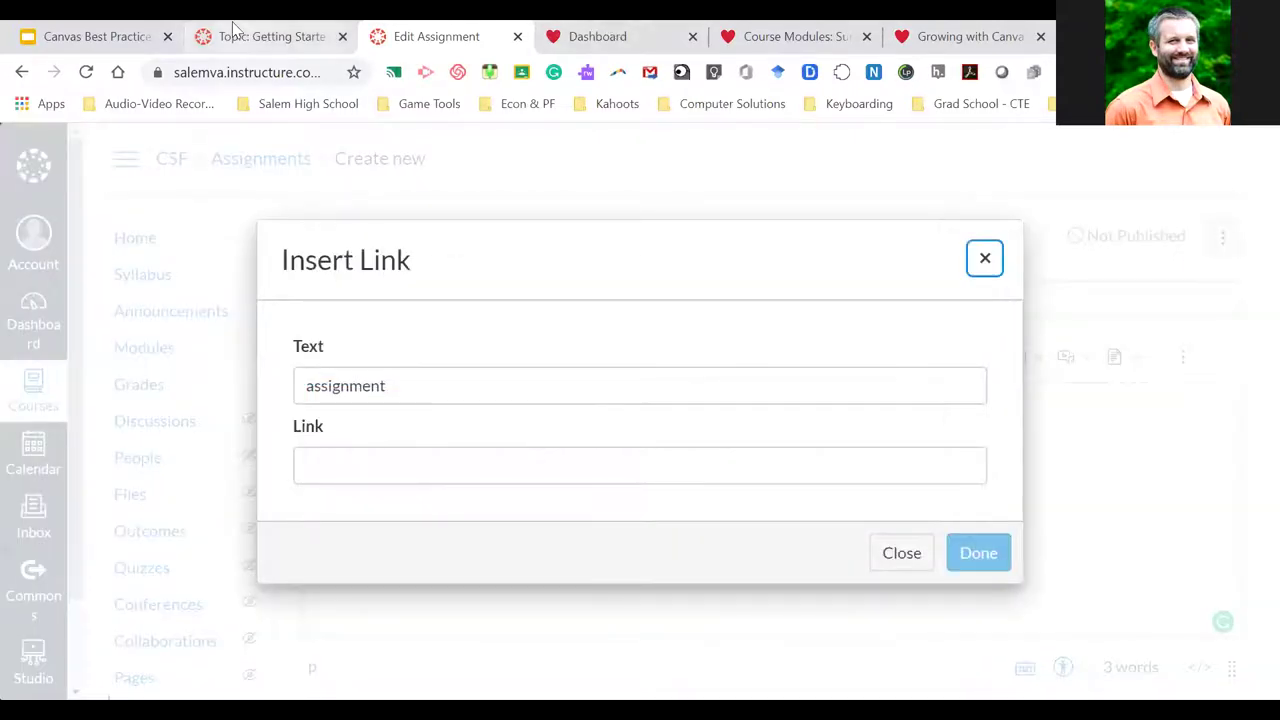
# Glance at the Canvas Best Practices slides and the Dashboard, then return to the assignment
pyautogui.click(95, 36)
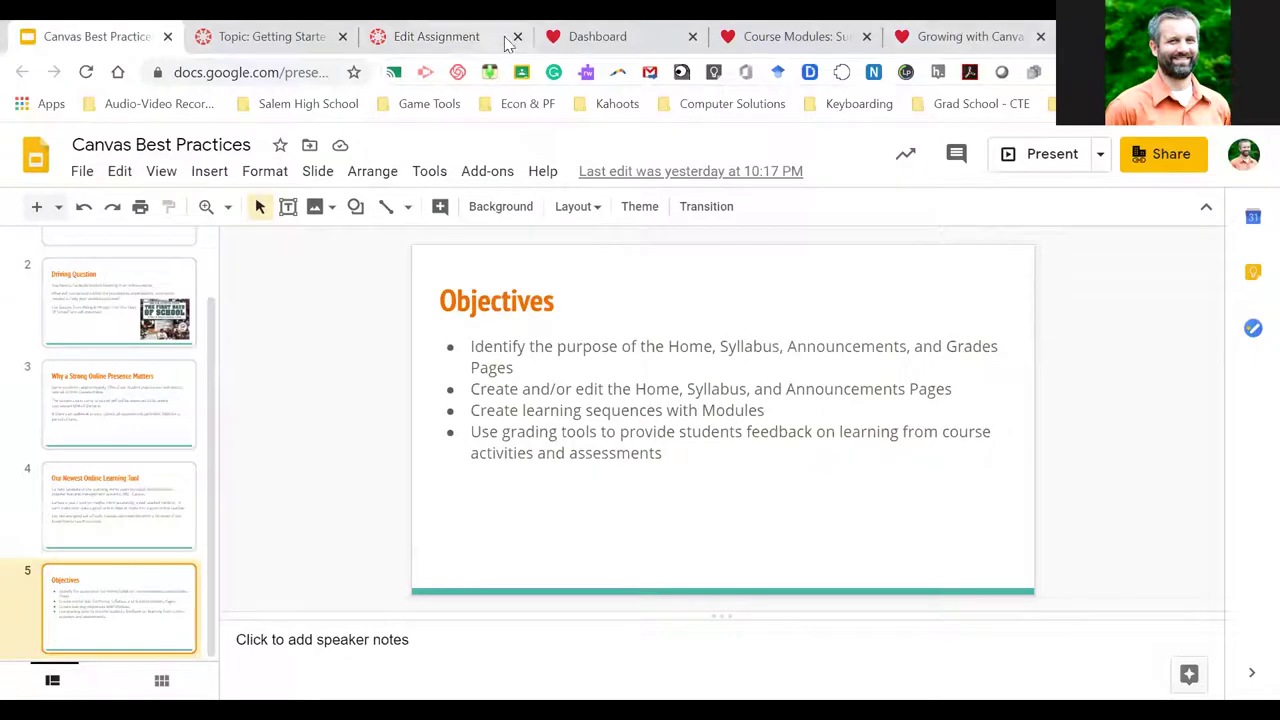
pyautogui.click(606, 36)
pyautogui.click(435, 36)
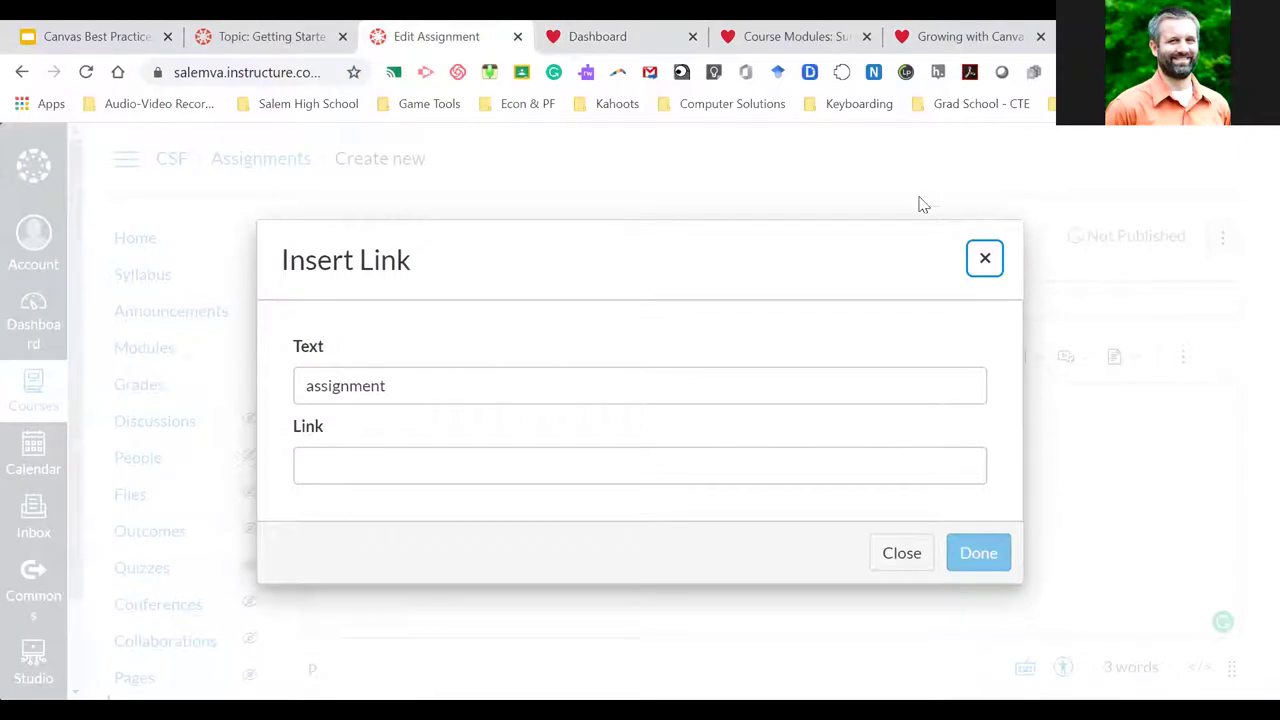
# Close Insert Link without adding a link and reveal the editor's additional tools
pyautogui.click(380, 470)
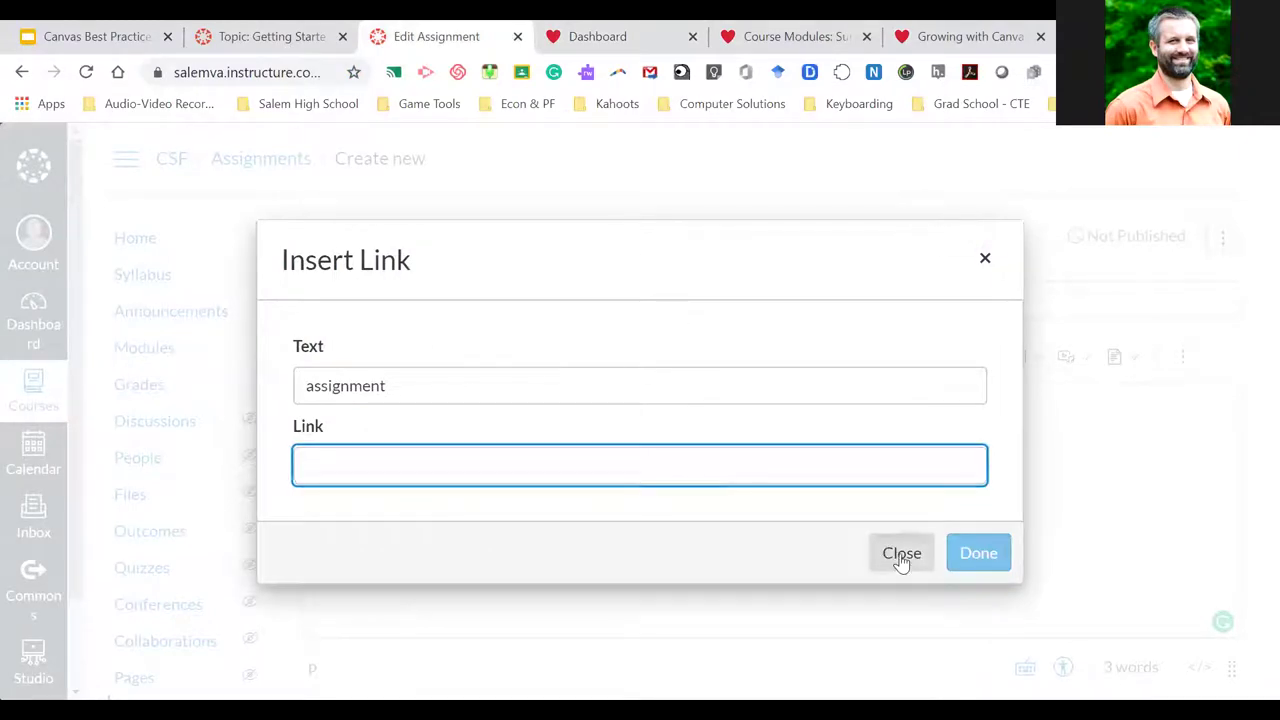
pyautogui.click(899, 556)
pyautogui.click(552, 424)
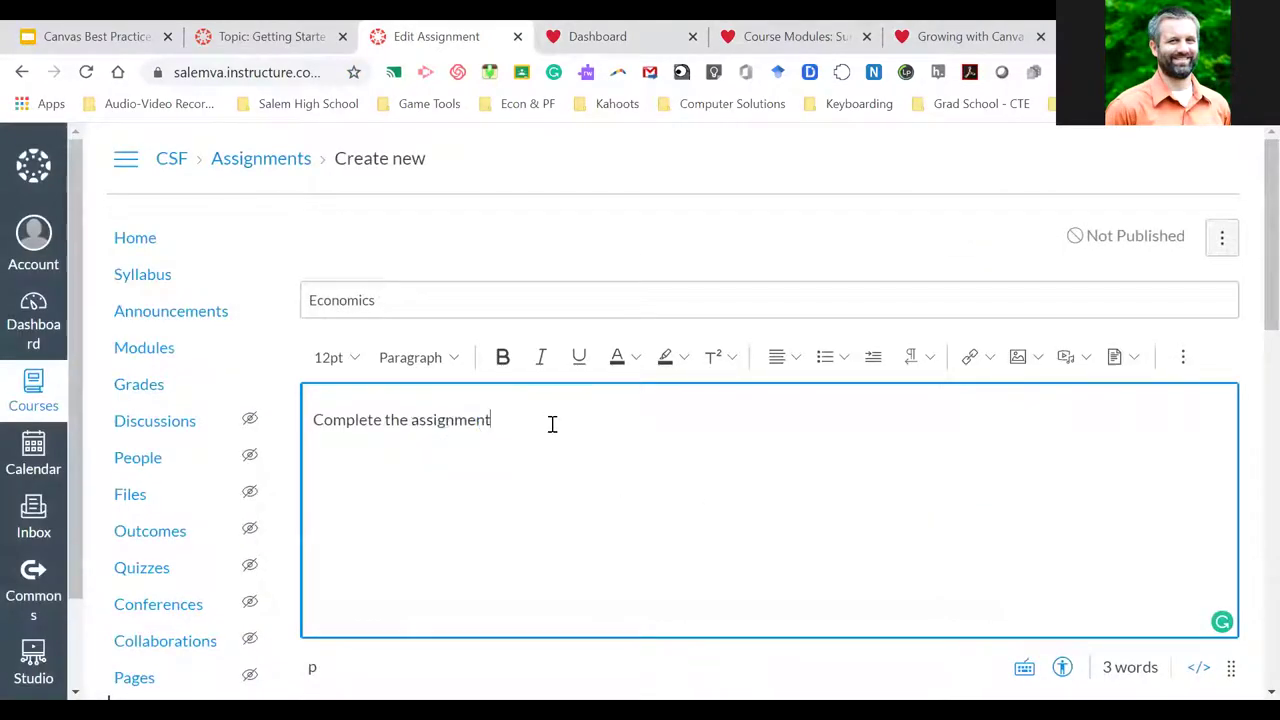
pyautogui.click(1182, 360)
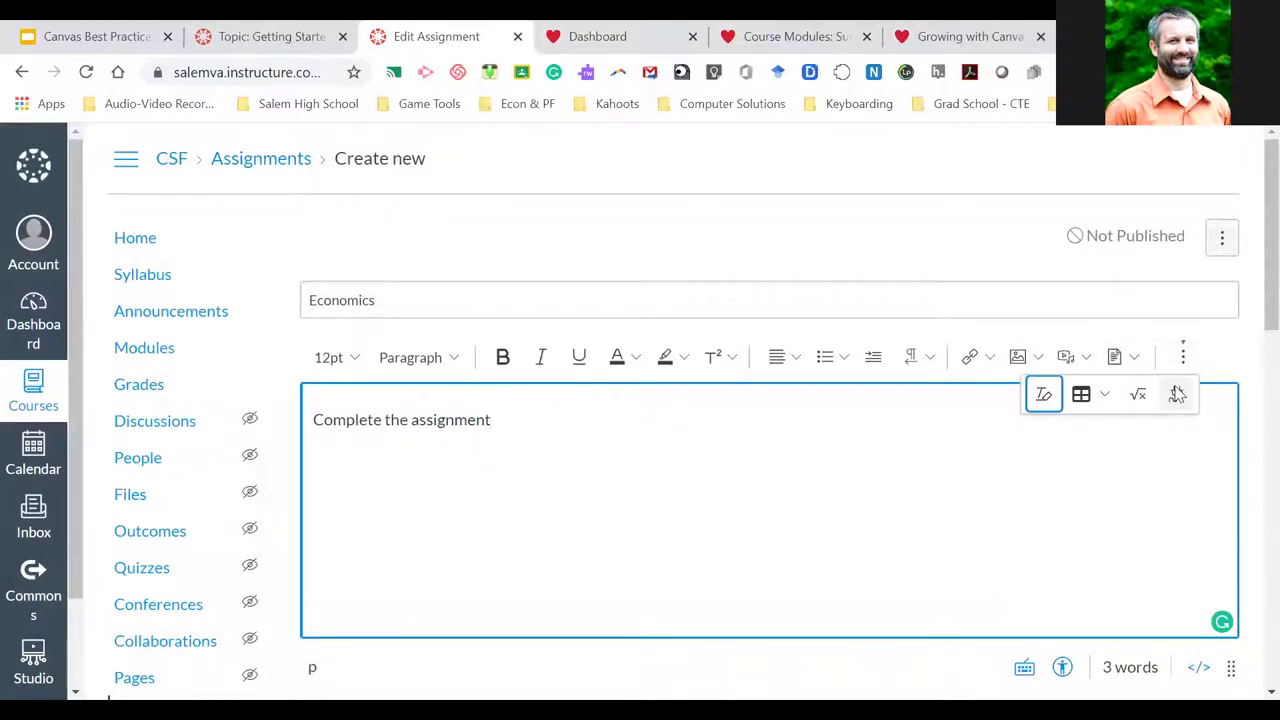
pyautogui.click(1177, 393)
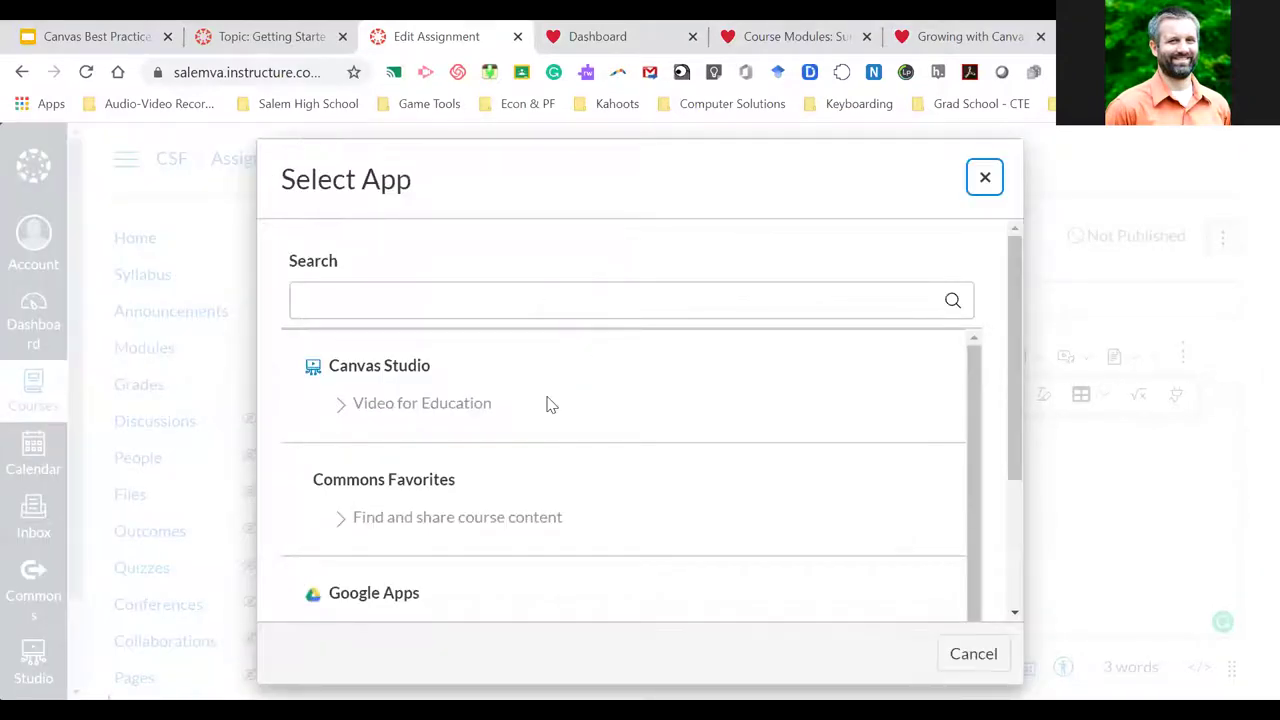
pyautogui.scroll(-3, 548, 405)
pyautogui.scroll(-1, 548, 405)
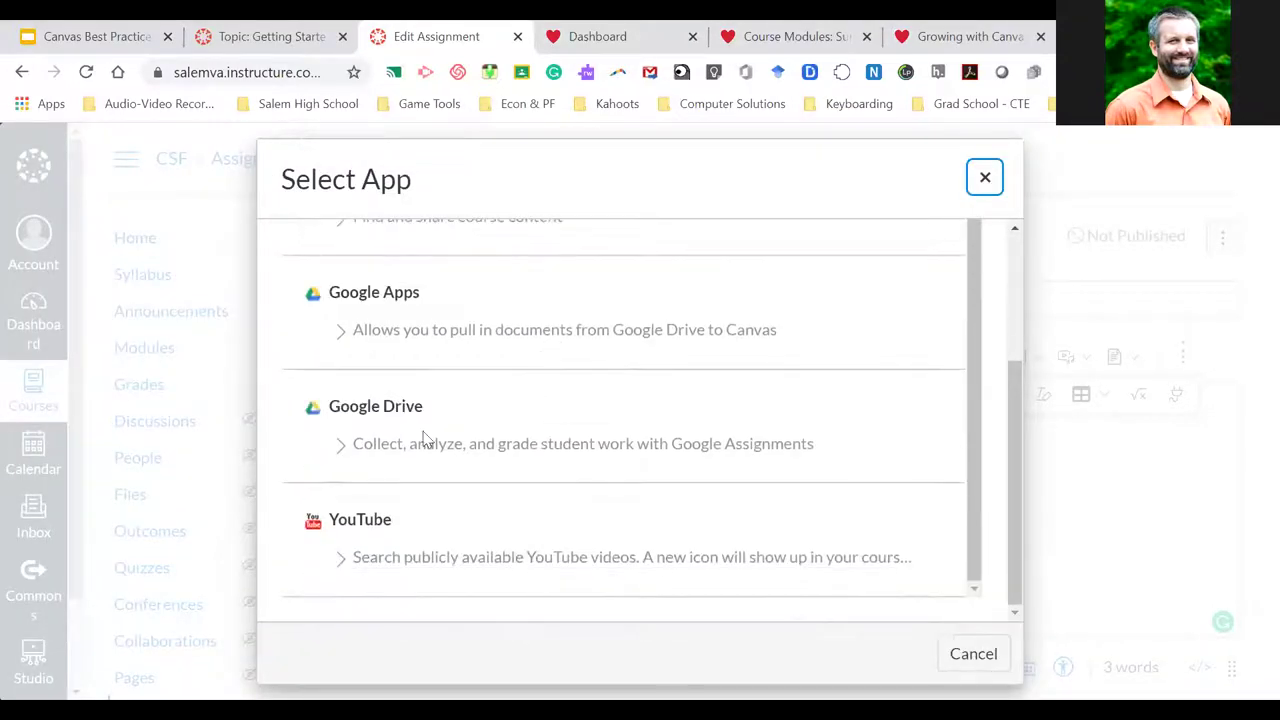
pyautogui.click(343, 449)
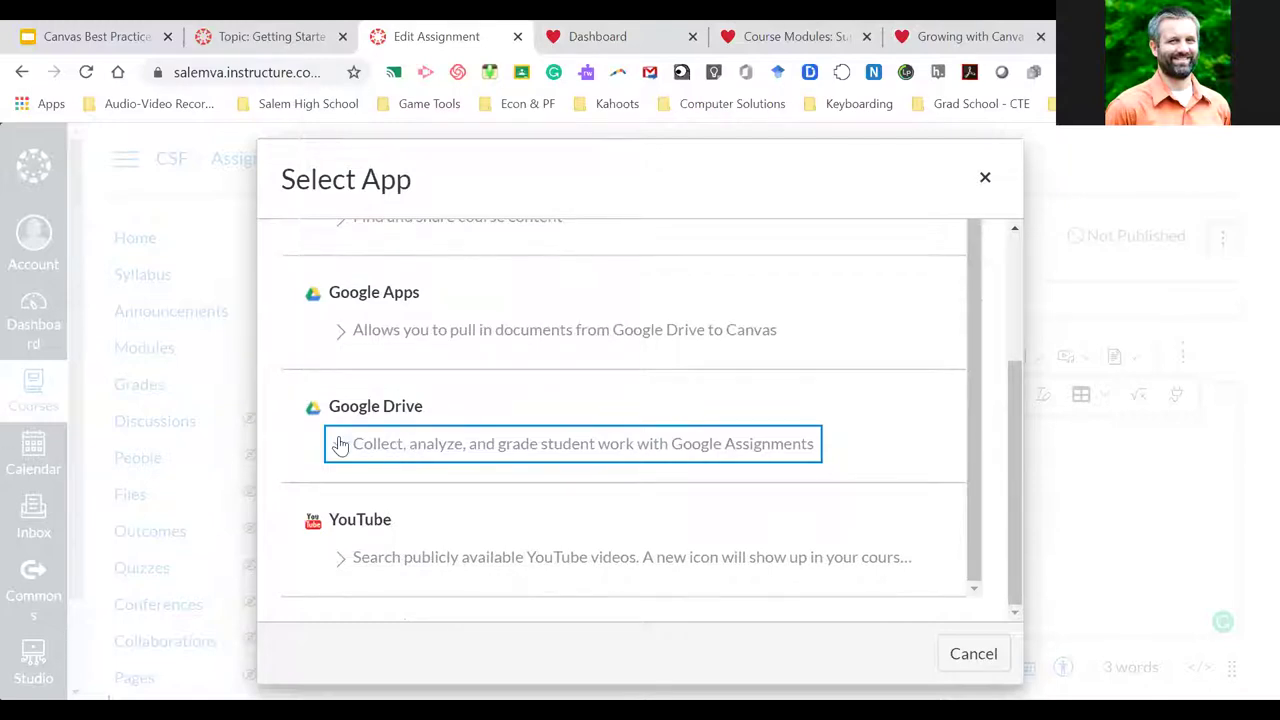
pyautogui.click(340, 445)
pyautogui.scroll(3, 372, 412)
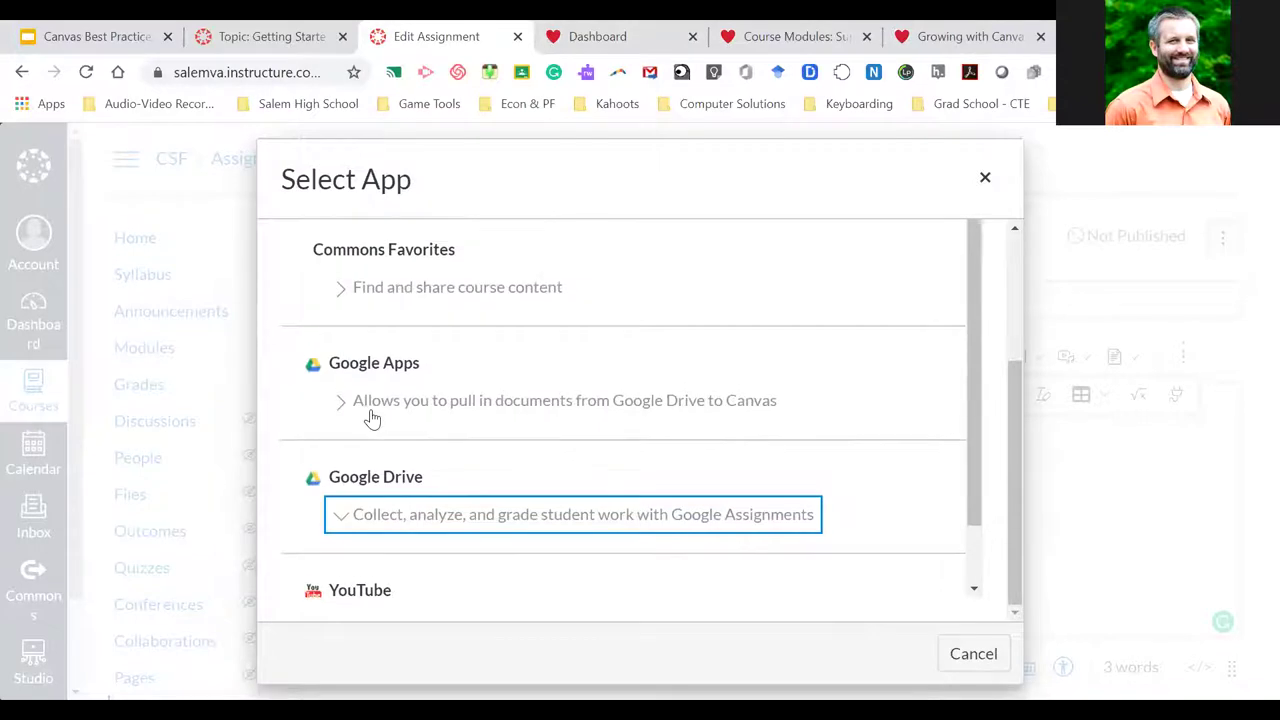
pyautogui.scroll(2, 372, 415)
pyautogui.scroll(-3, 370, 415)
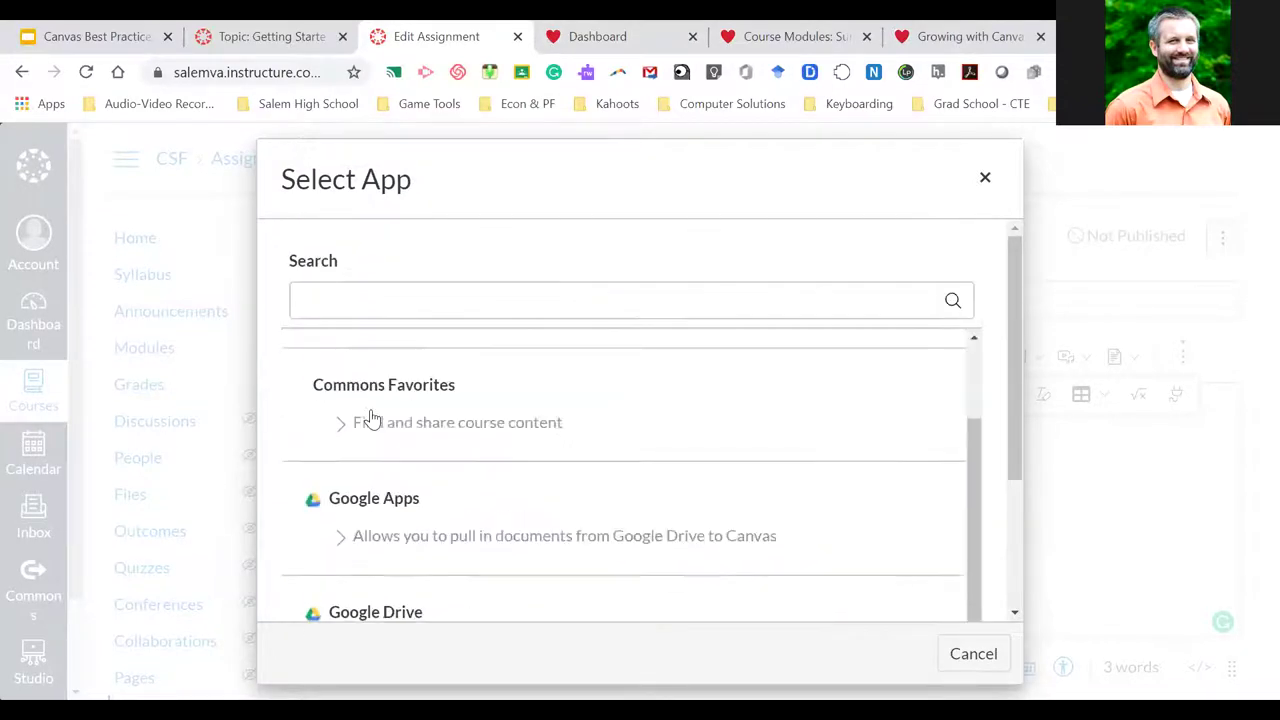
pyautogui.click(339, 448)
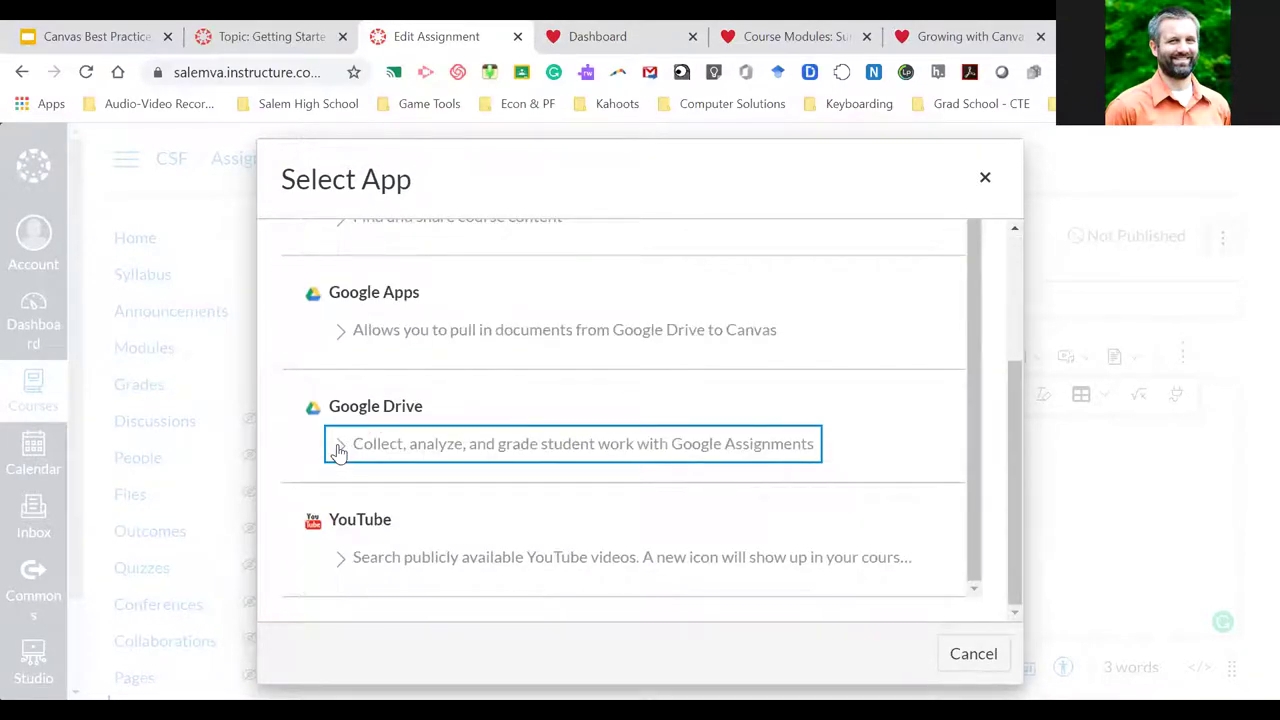
pyautogui.click(985, 178)
# Extend the Economics description to read 'Complete the assignment linked to here.'
pyautogui.moveTo(492, 421); pyautogui.dragTo(420, 425)
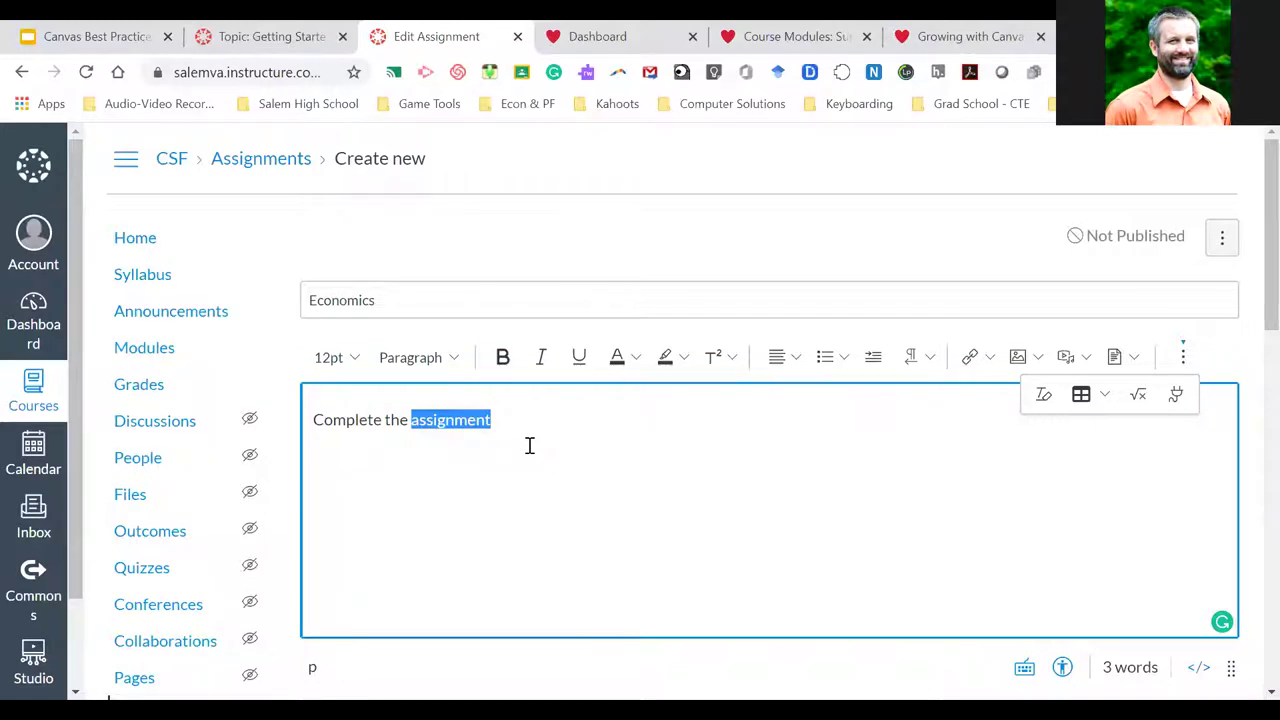
pyautogui.click(549, 415)
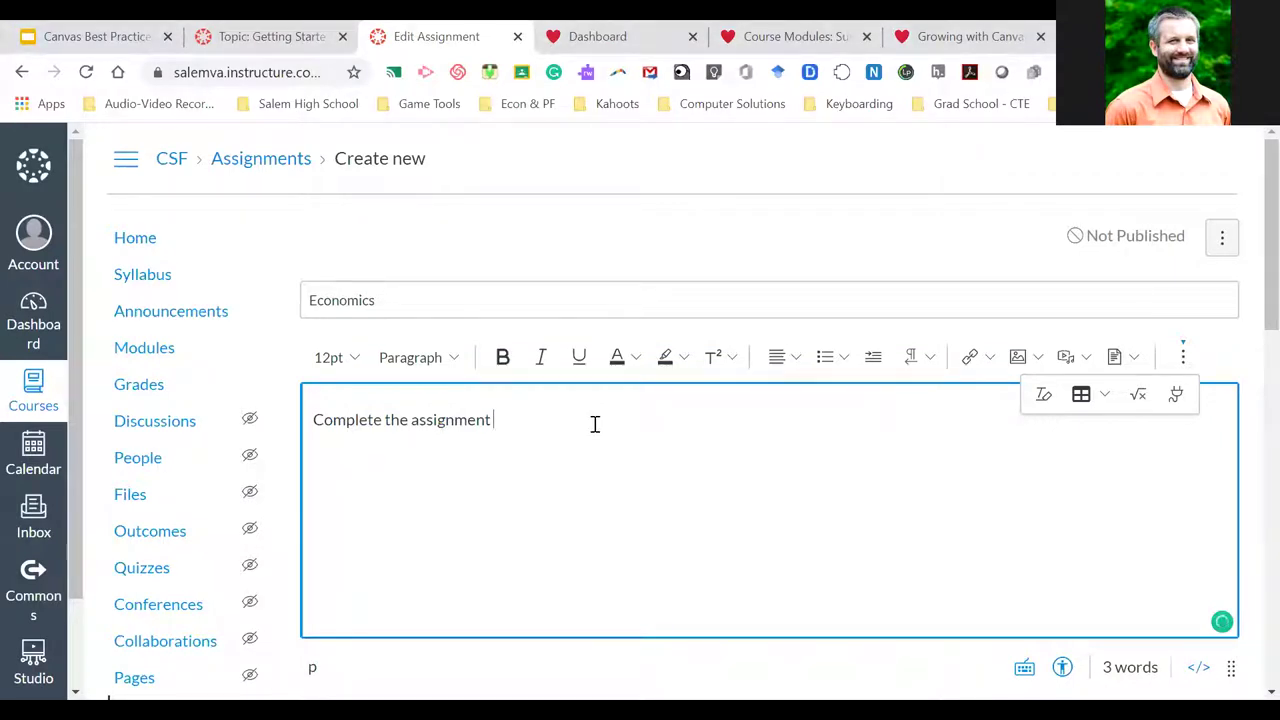
pyautogui.write('linked to here.')
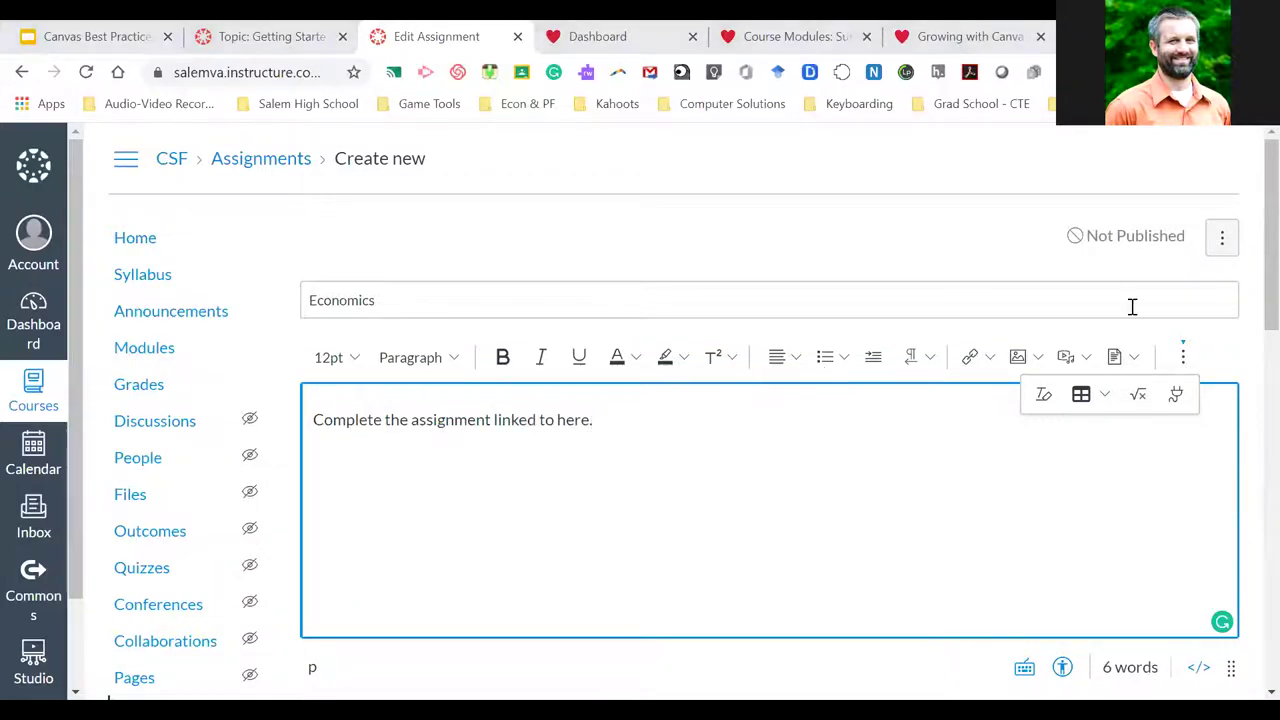
# Display the Economics grade as Points and set the submission type to Online
pyautogui.scroll(-6, 949, 531)
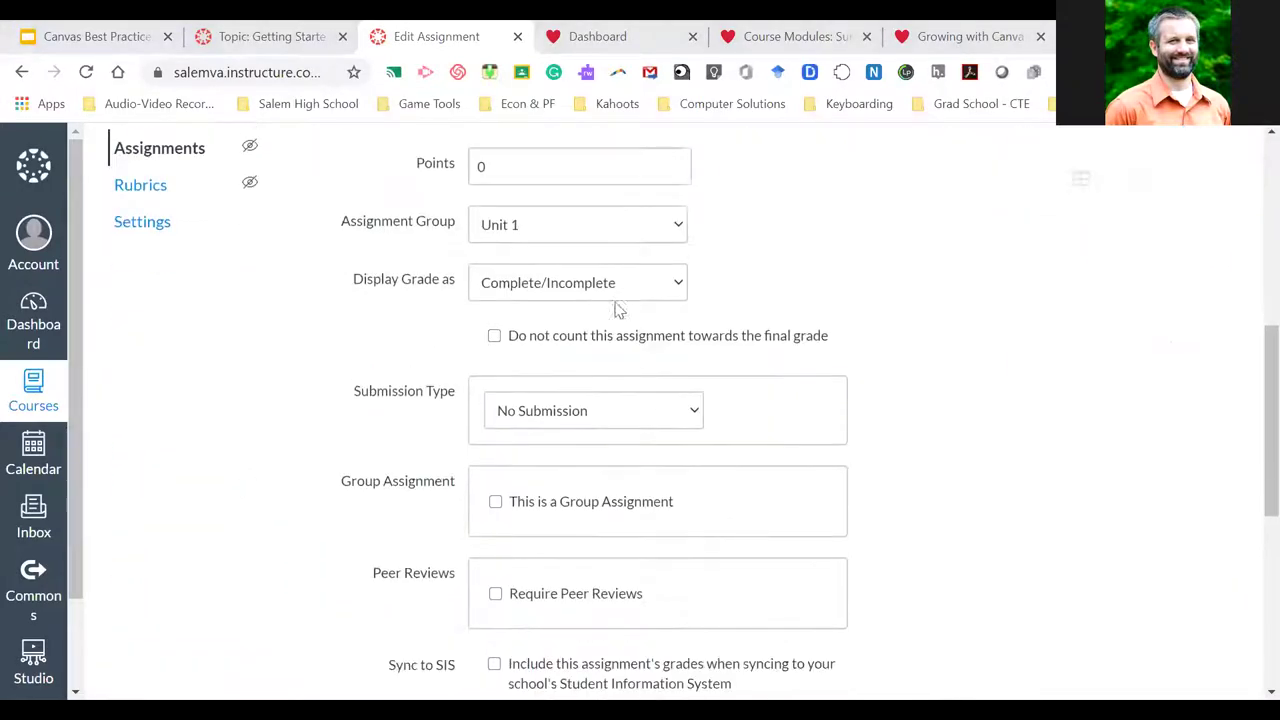
pyautogui.scroll(2, 822, 285)
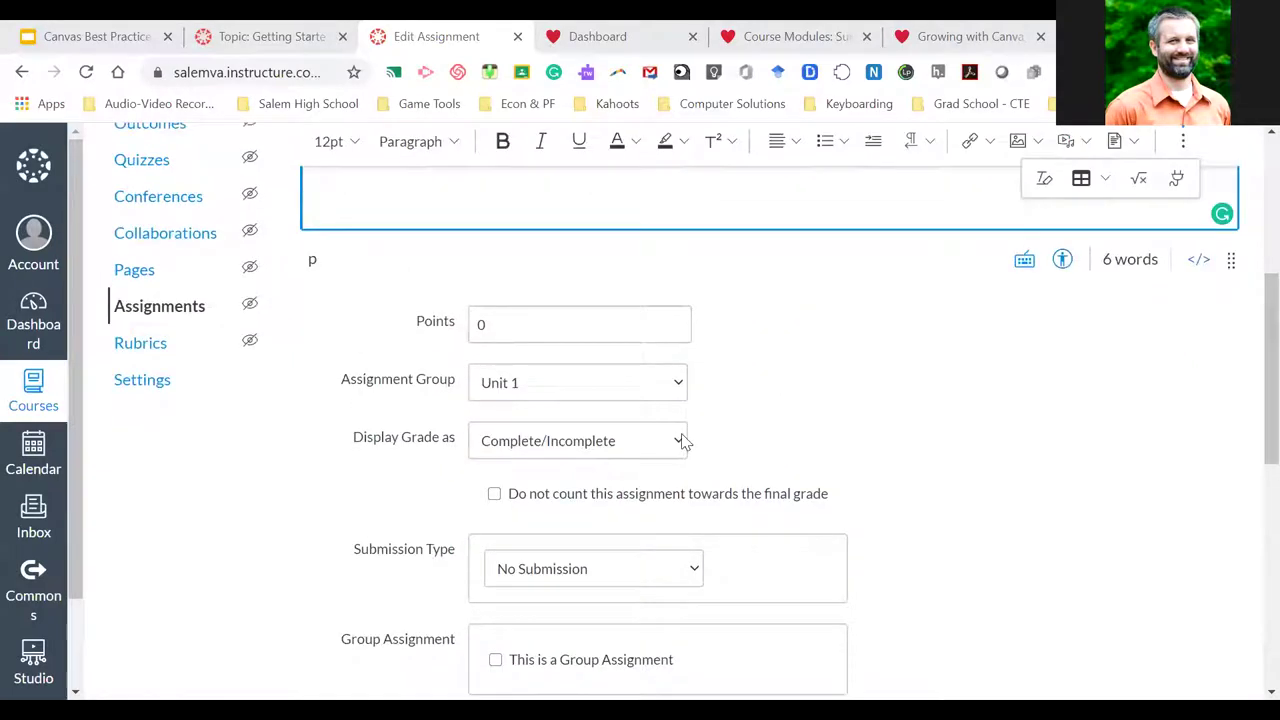
pyautogui.click(683, 441)
pyautogui.click(563, 500)
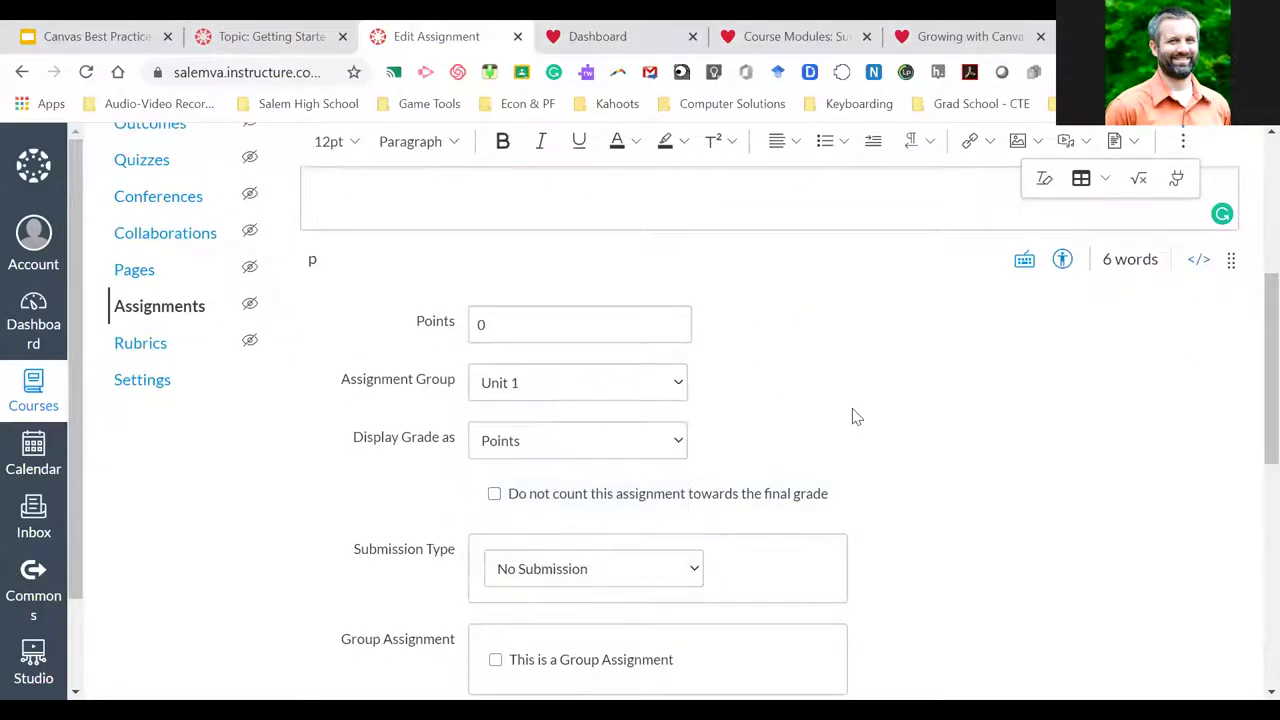
pyautogui.scroll(-1, 855, 417)
pyautogui.scroll(-1, 855, 417)
pyautogui.click(648, 382)
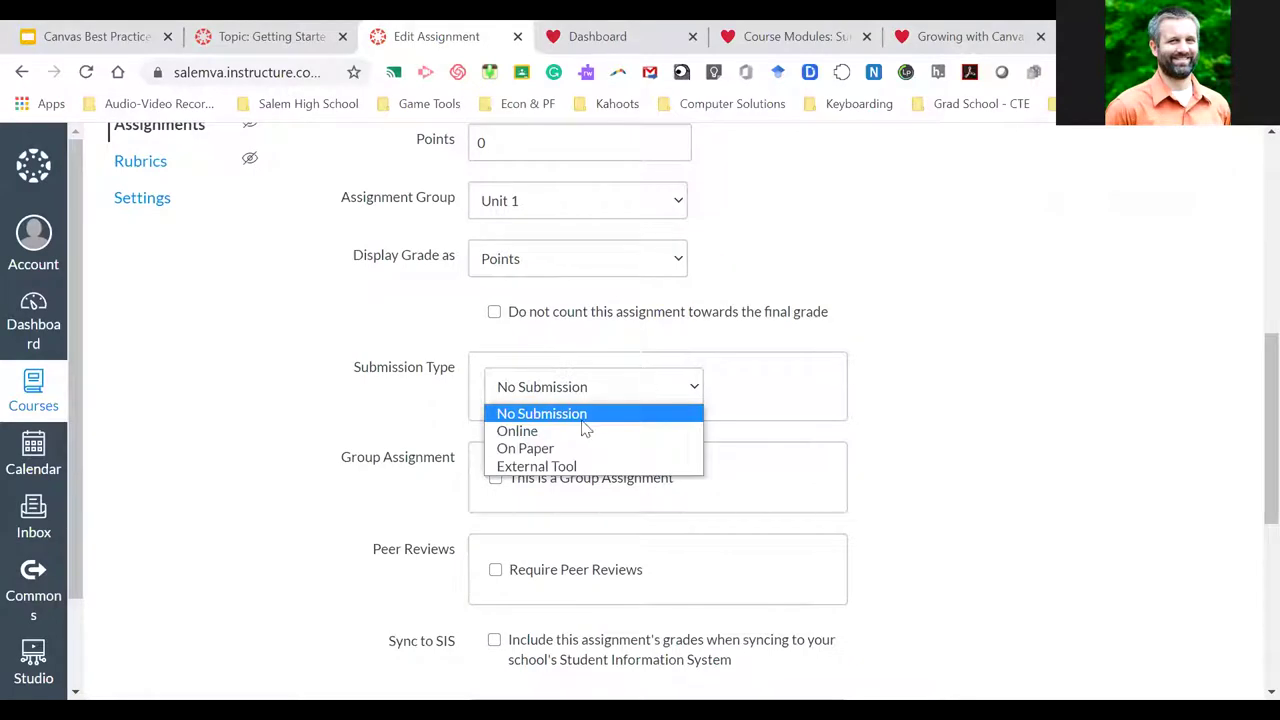
pyautogui.click(550, 433)
# Allow File Uploads, Website URL and Media Recording submissions
pyautogui.scroll(-1, 969, 430)
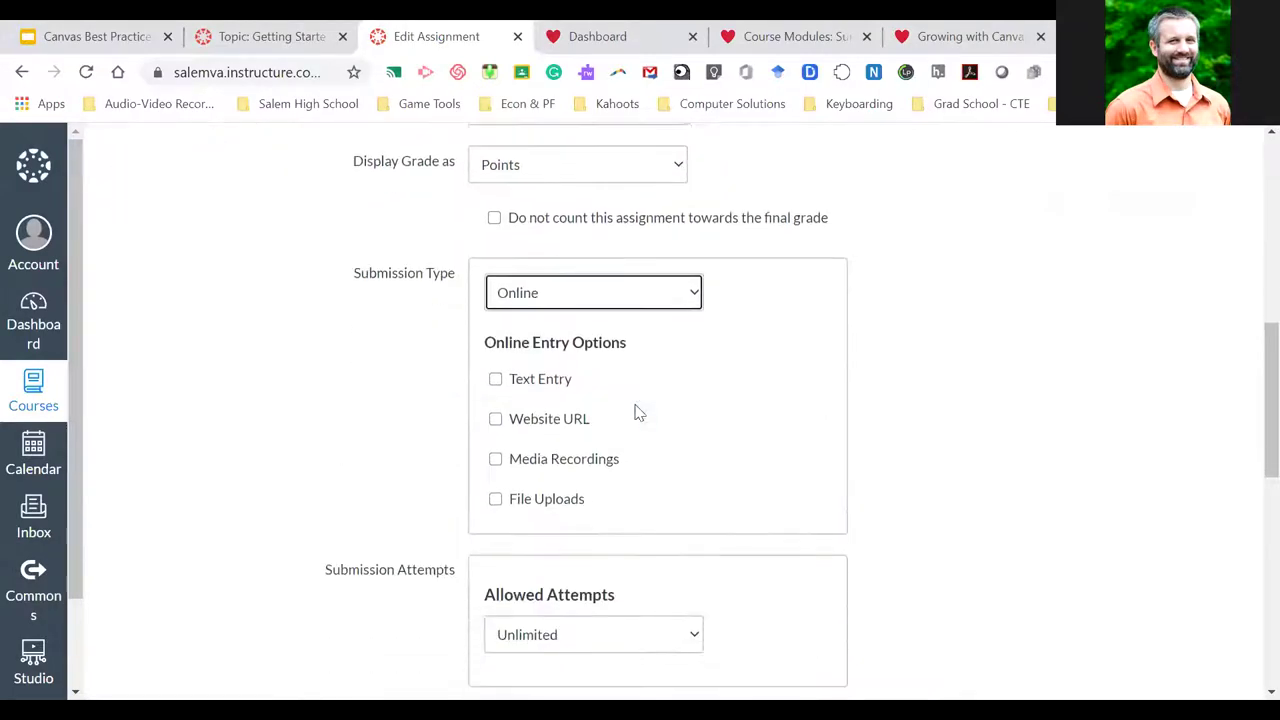
pyautogui.click(518, 500)
pyautogui.scroll(-3, 923, 480)
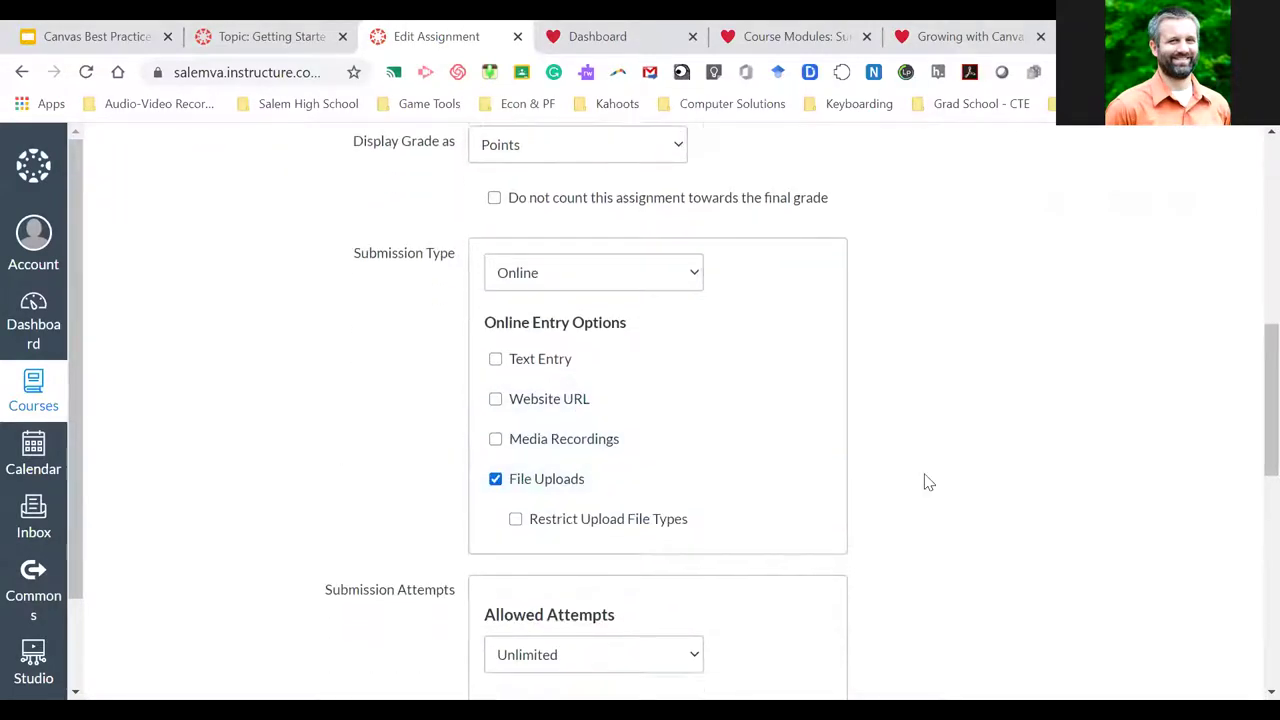
pyautogui.scroll(2, 931, 386)
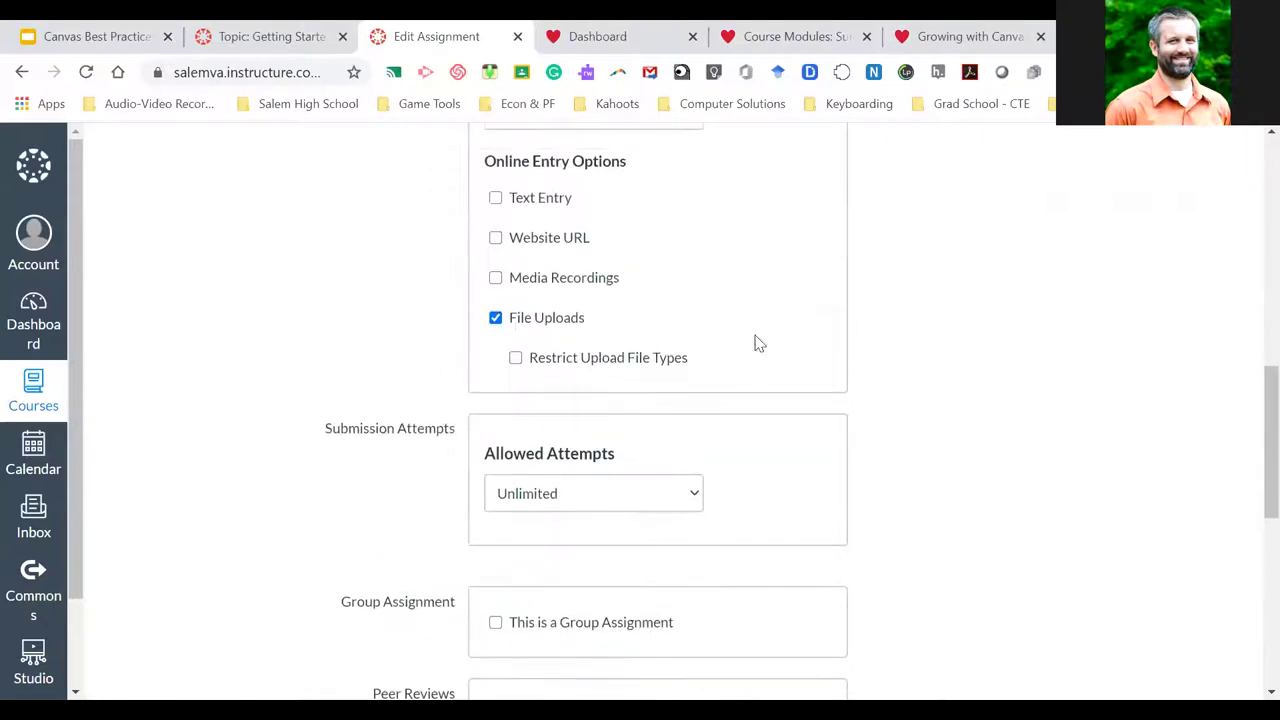
pyautogui.click(544, 246)
pyautogui.click(543, 245)
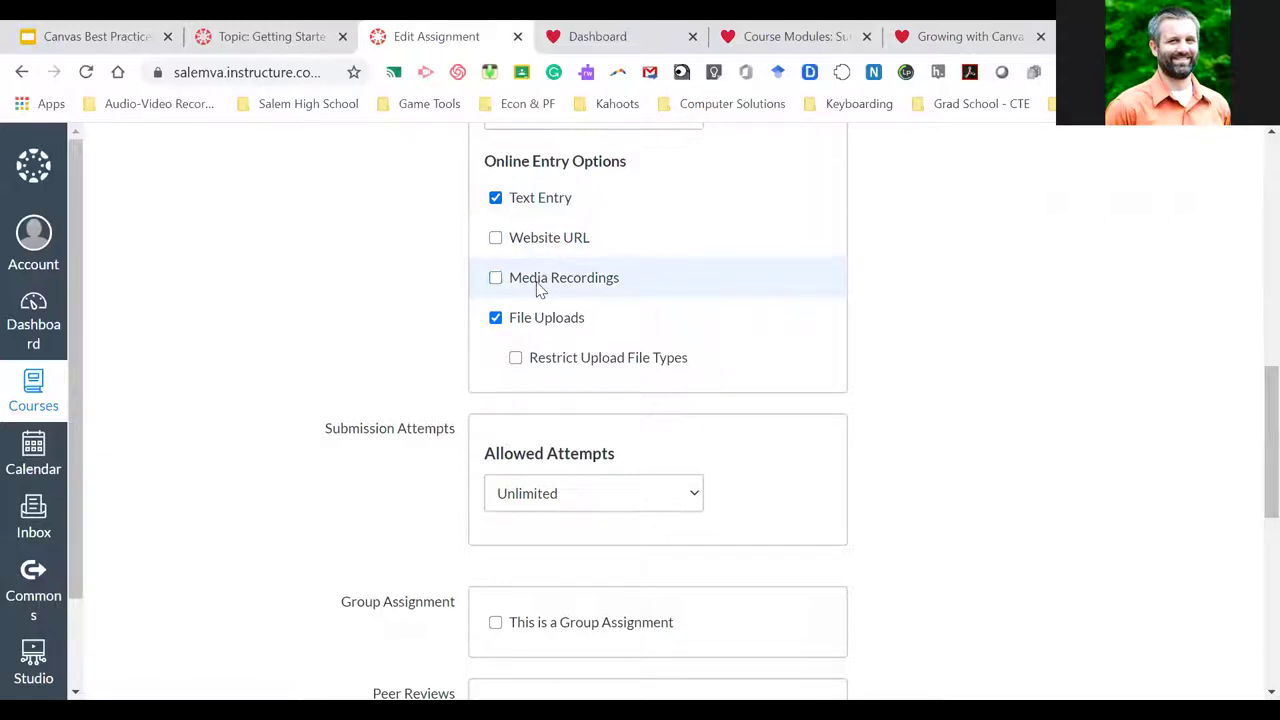
pyautogui.click(528, 247)
pyautogui.click(531, 280)
pyautogui.scroll(-1, 914, 386)
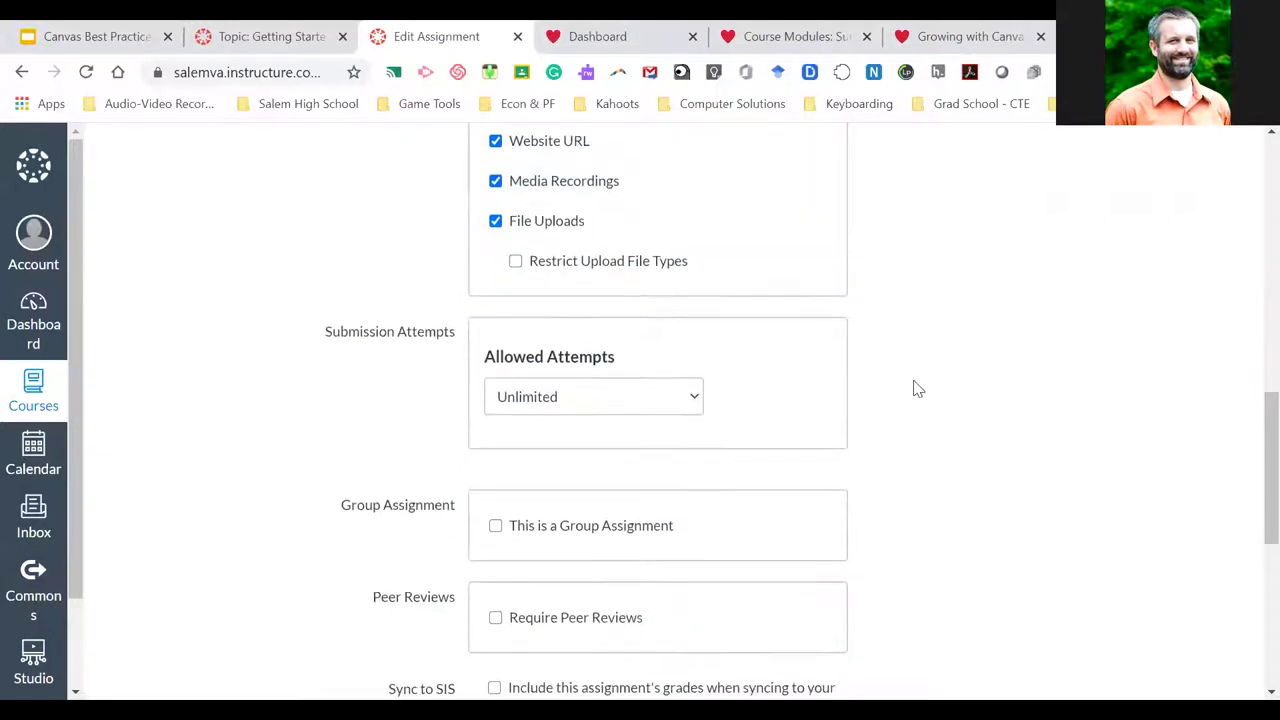
pyautogui.scroll(-1, 914, 389)
pyautogui.click(617, 273)
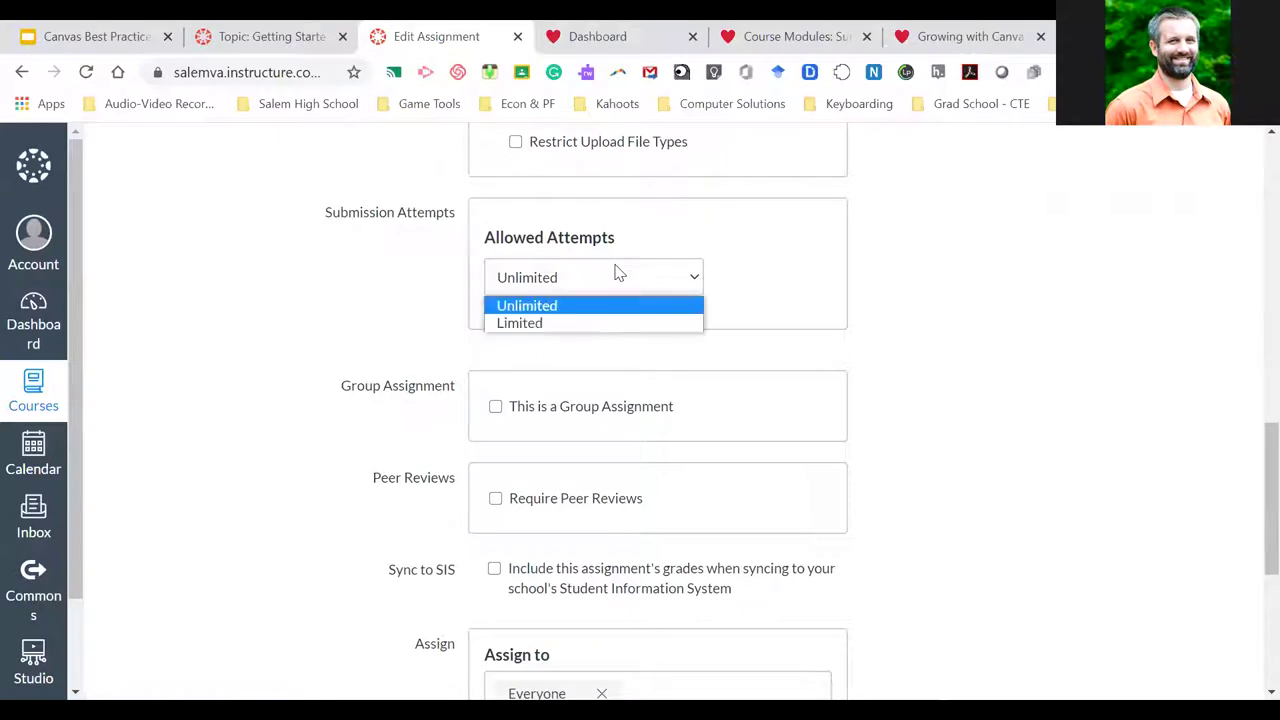
pyautogui.click(604, 277)
pyautogui.scroll(-2, 986, 397)
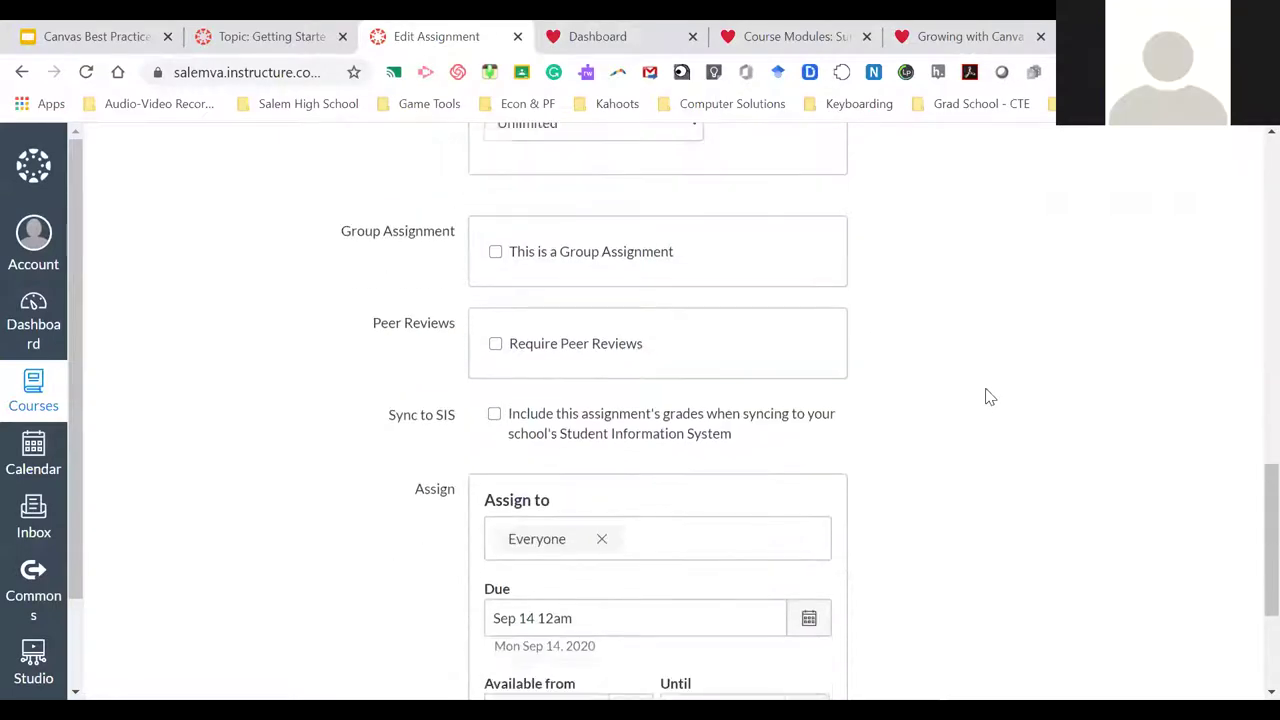
pyautogui.scroll(-2, 986, 397)
pyautogui.scroll(2, 986, 397)
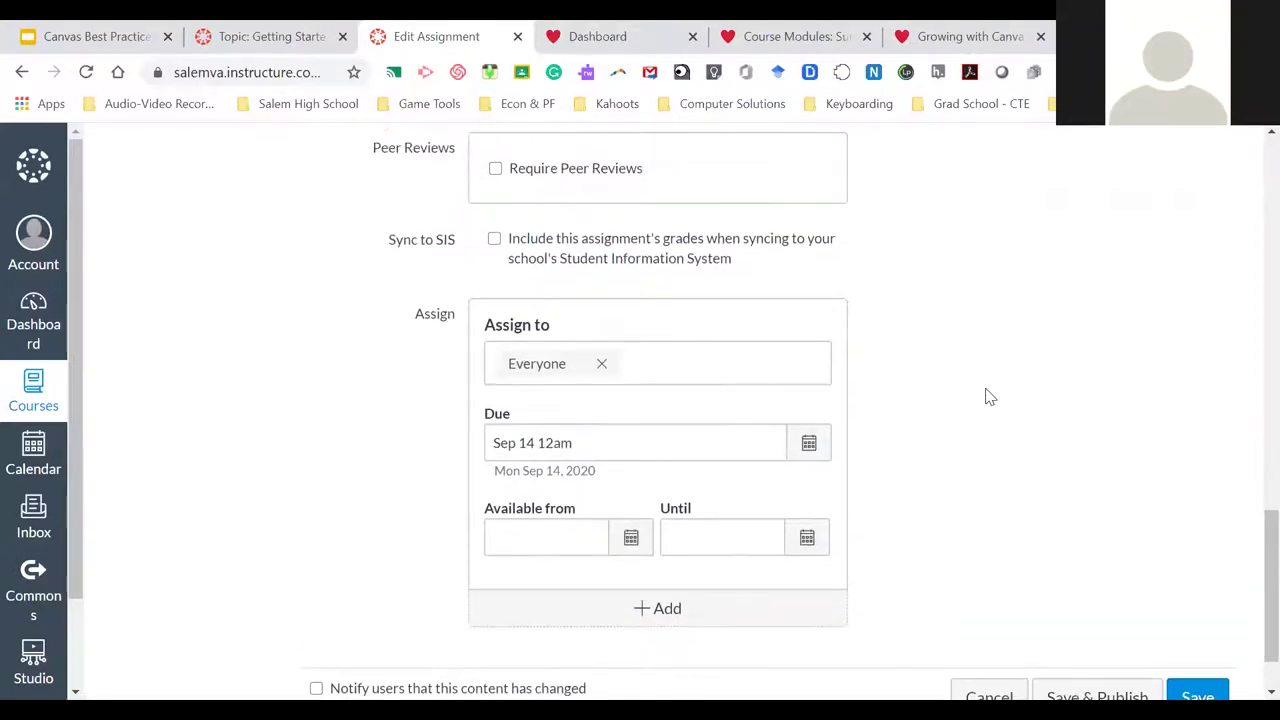
pyautogui.scroll(9, 986, 397)
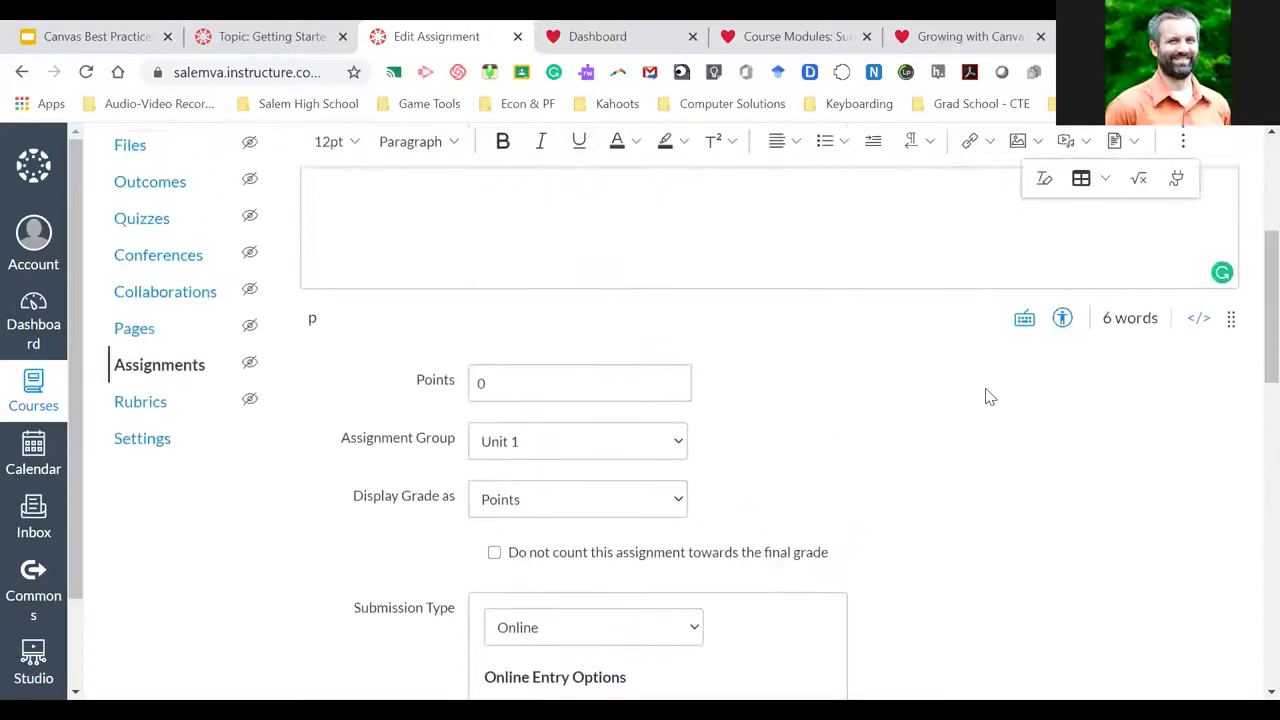
pyautogui.scroll(1, 986, 397)
pyautogui.scroll(-7, 883, 508)
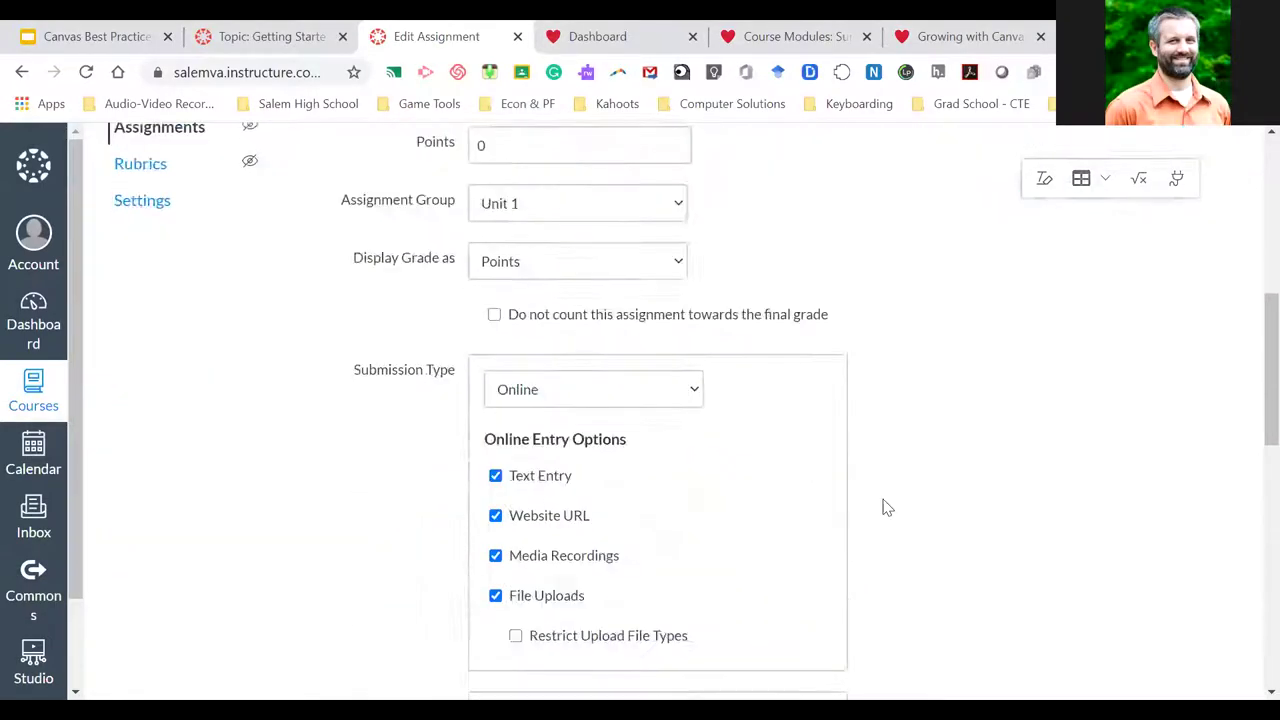
pyautogui.scroll(-4, 883, 508)
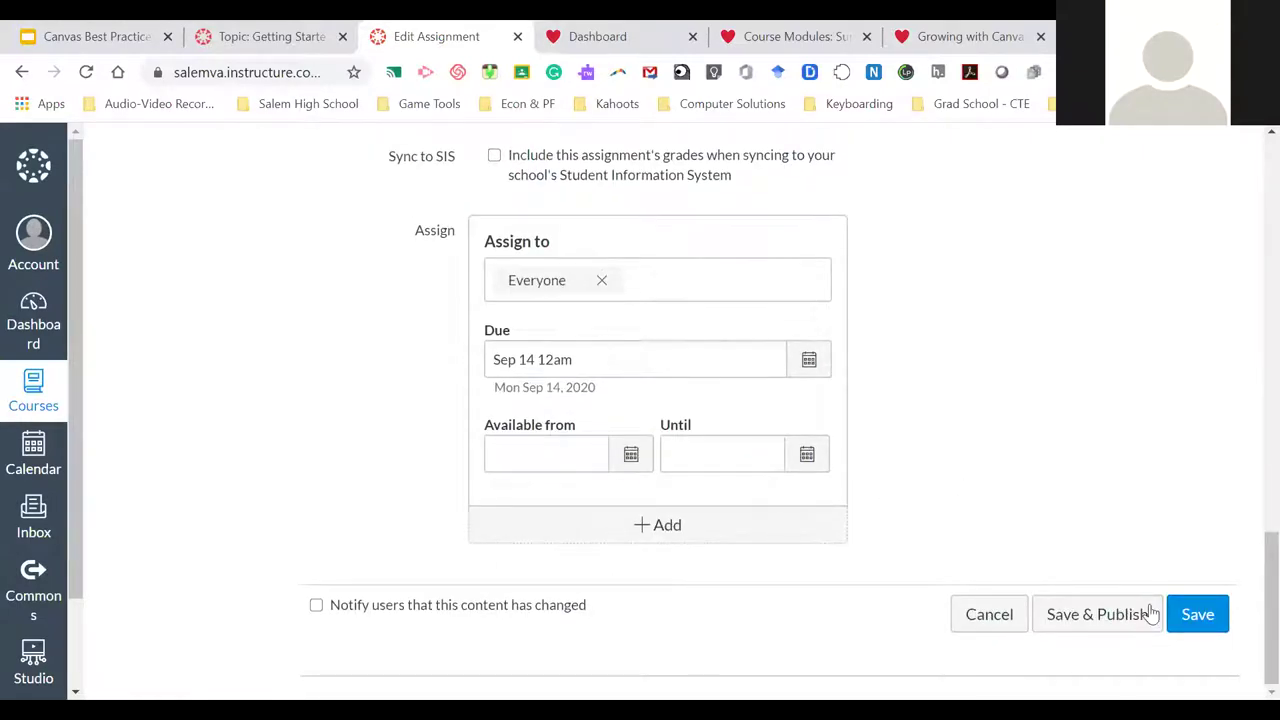
pyautogui.scroll(5, 980, 470)
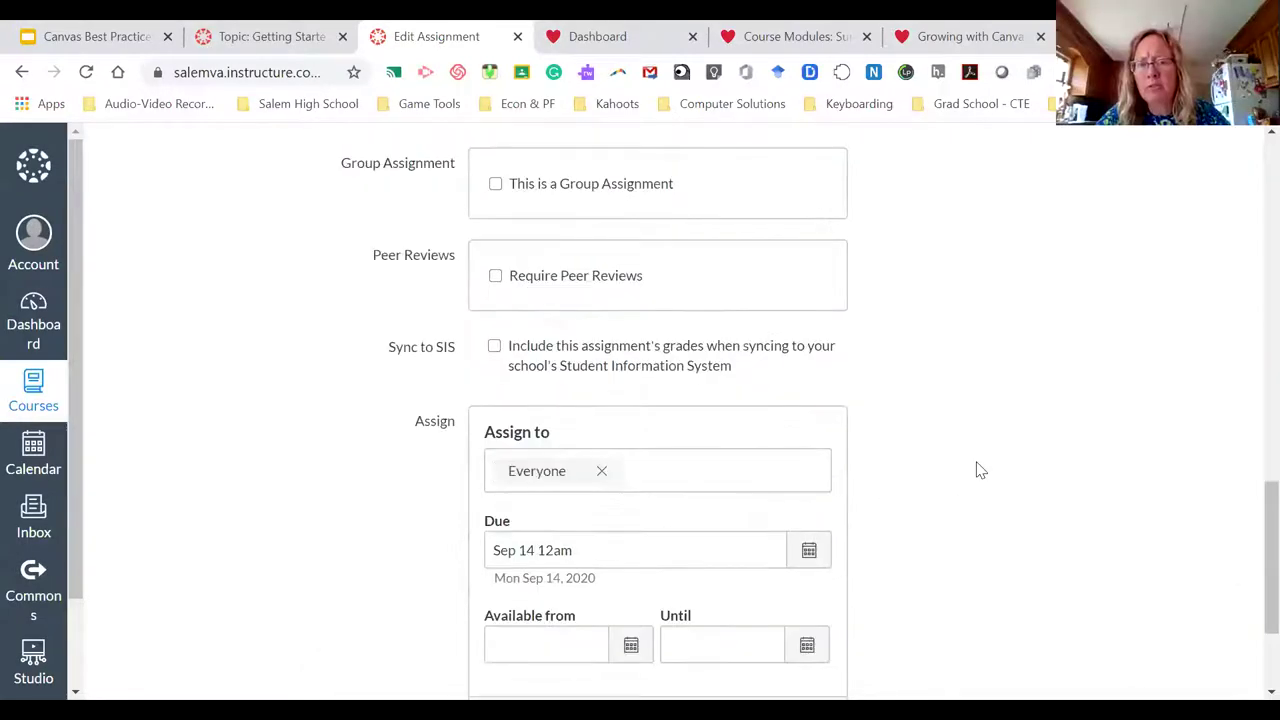
pyautogui.scroll(-1, 980, 470)
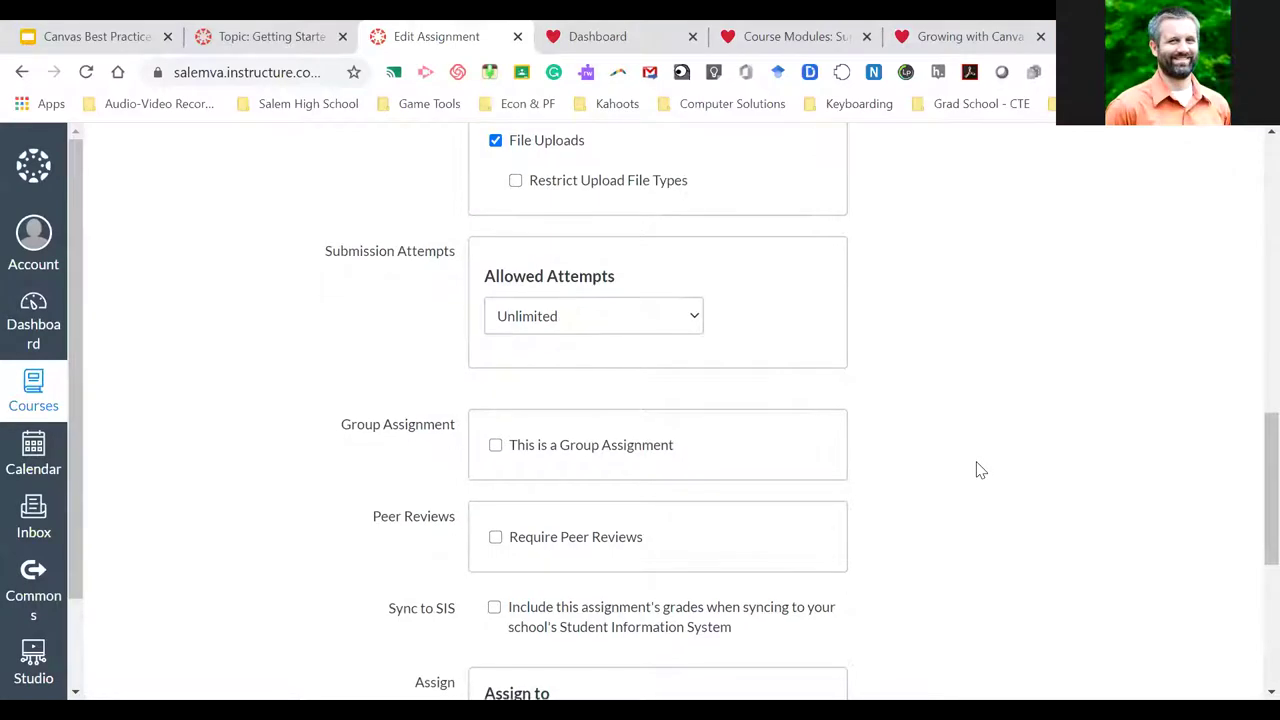
pyautogui.scroll(-2, 980, 470)
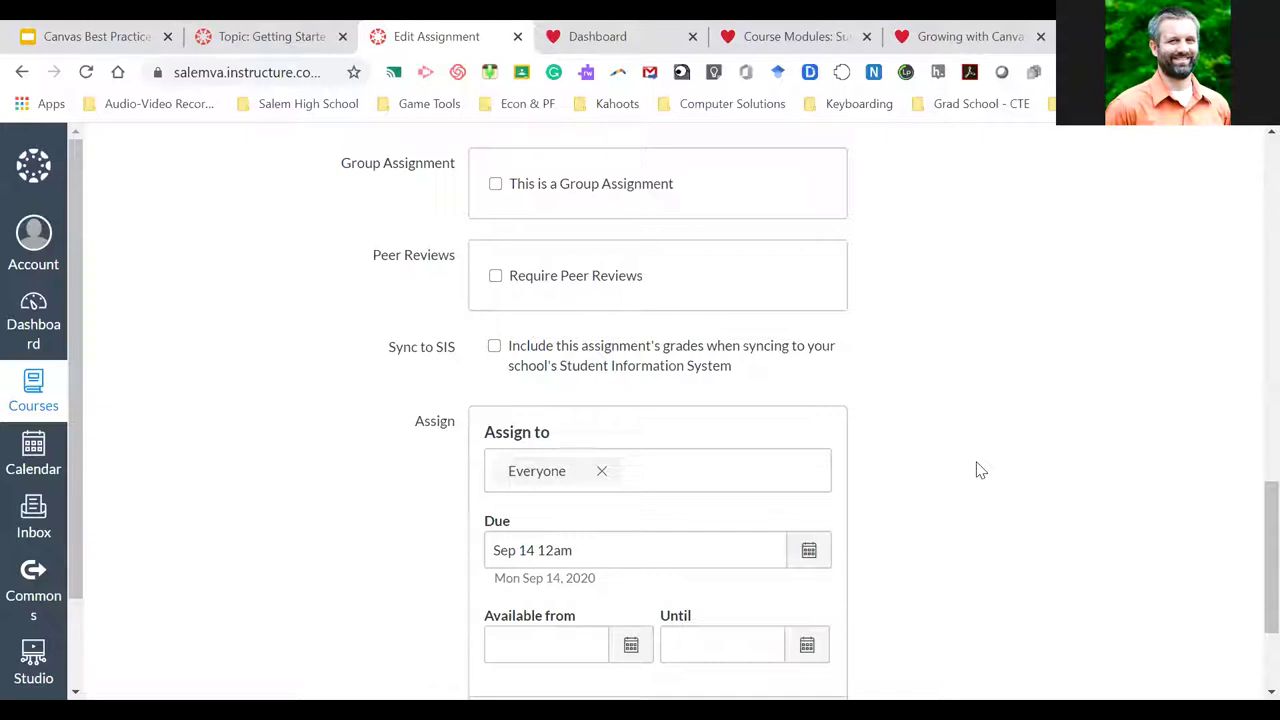
# Keep Economics an individual assignment for Everyone and Save & Publish it
pyautogui.click(496, 186)
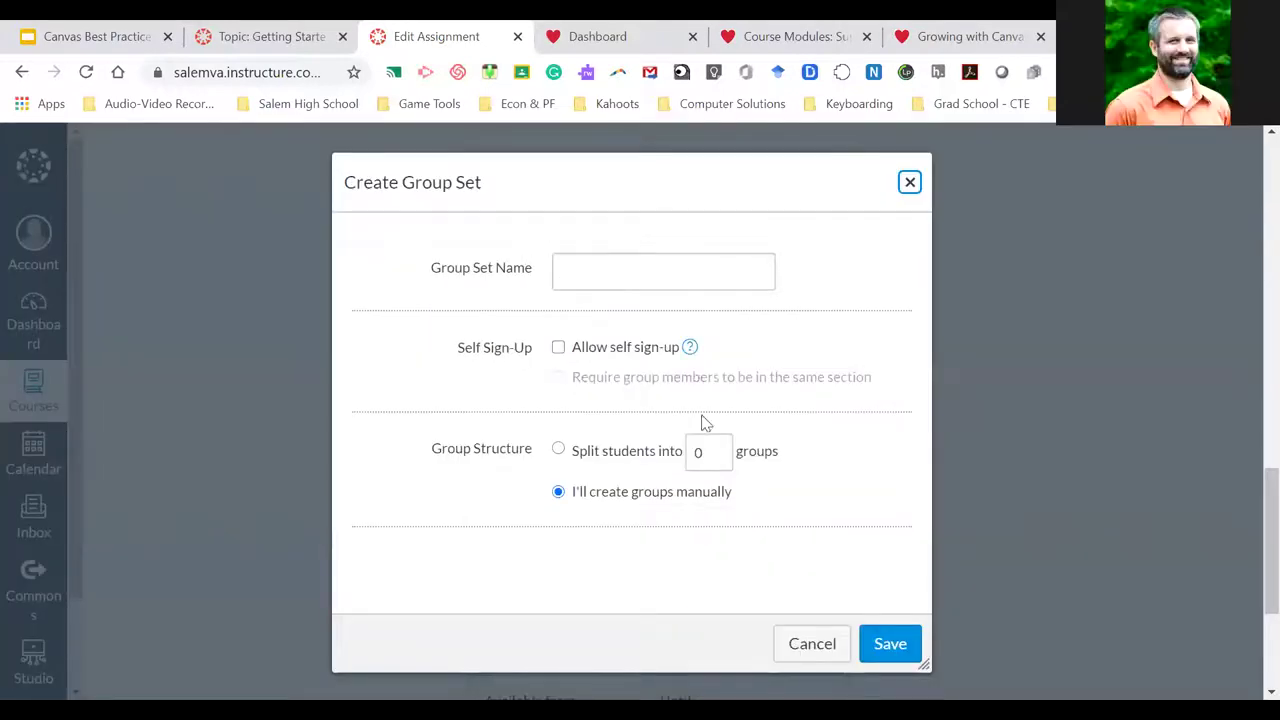
pyautogui.click(813, 647)
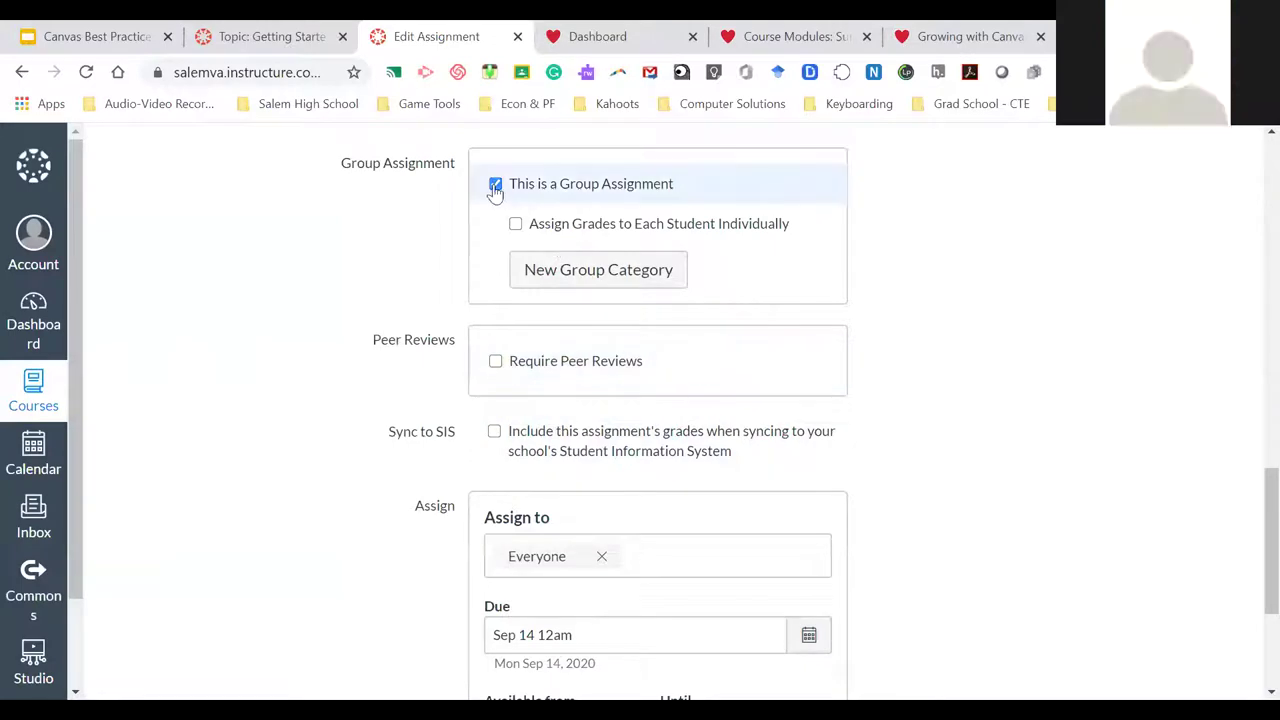
pyautogui.click(495, 185)
pyautogui.scroll(-1, 940, 497)
pyautogui.scroll(-2, 940, 497)
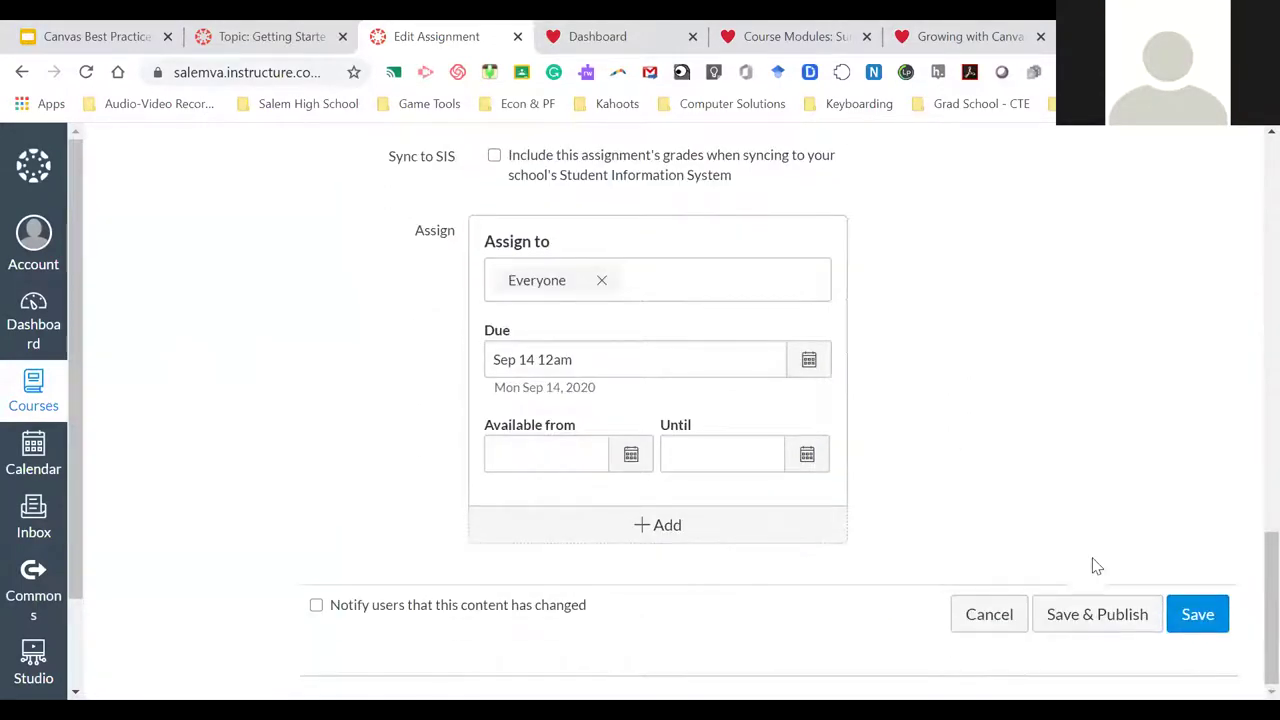
pyautogui.click(1110, 614)
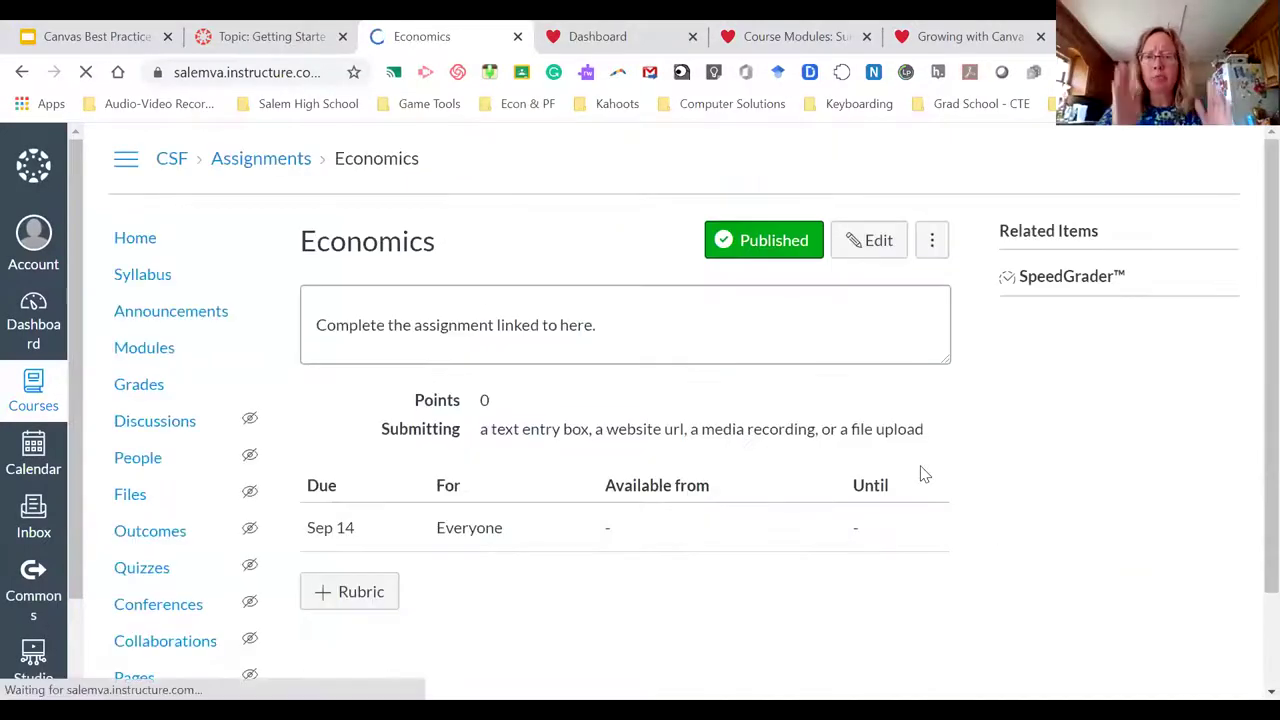
# Go to the CSF course Modules page, starting at Week 1 Resources
pyautogui.scroll(1, 924, 474)
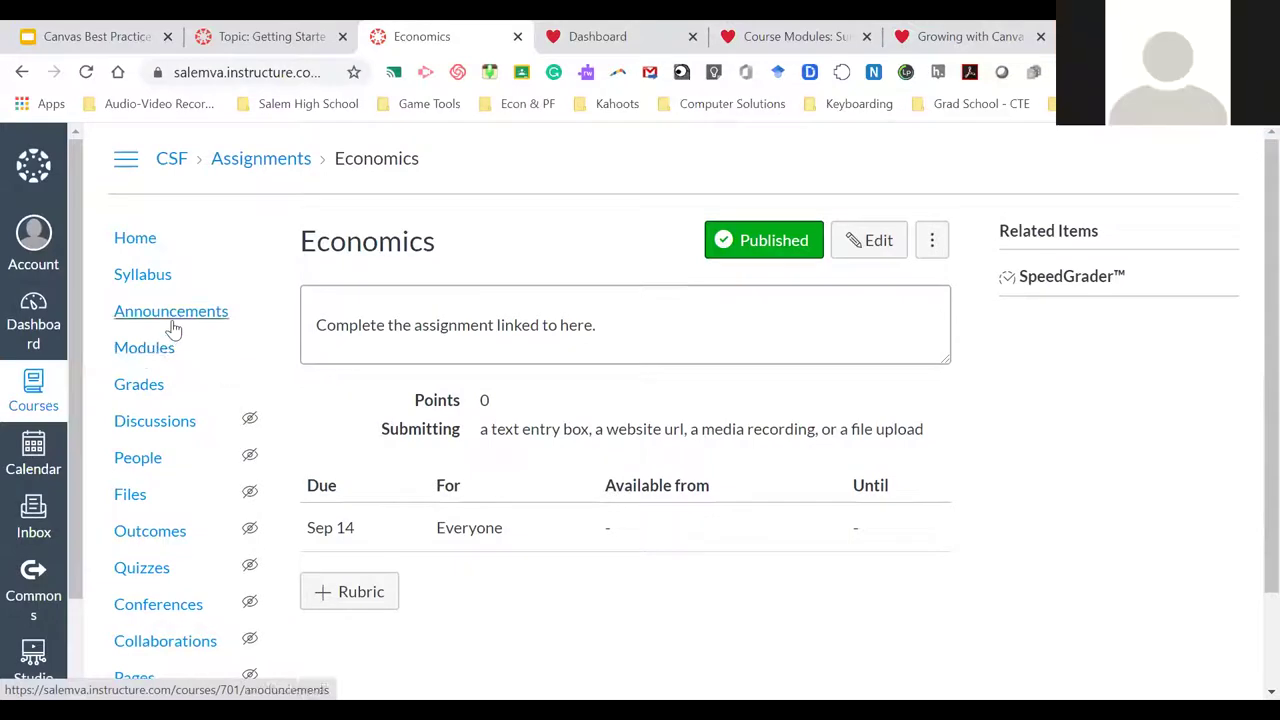
pyautogui.click(150, 347)
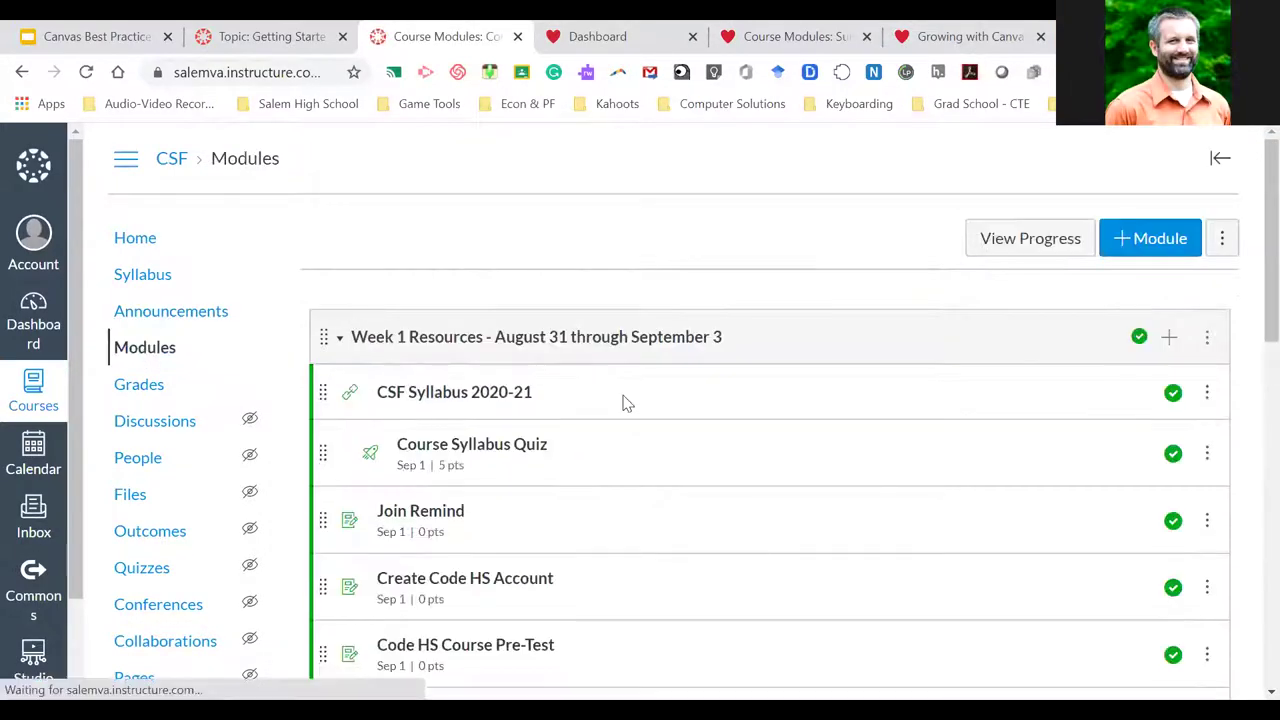
# Add the Economics assignment as an item in the Week 3 Resources module
pyautogui.scroll(-3, 594, 437)
pyautogui.scroll(-5, 594, 437)
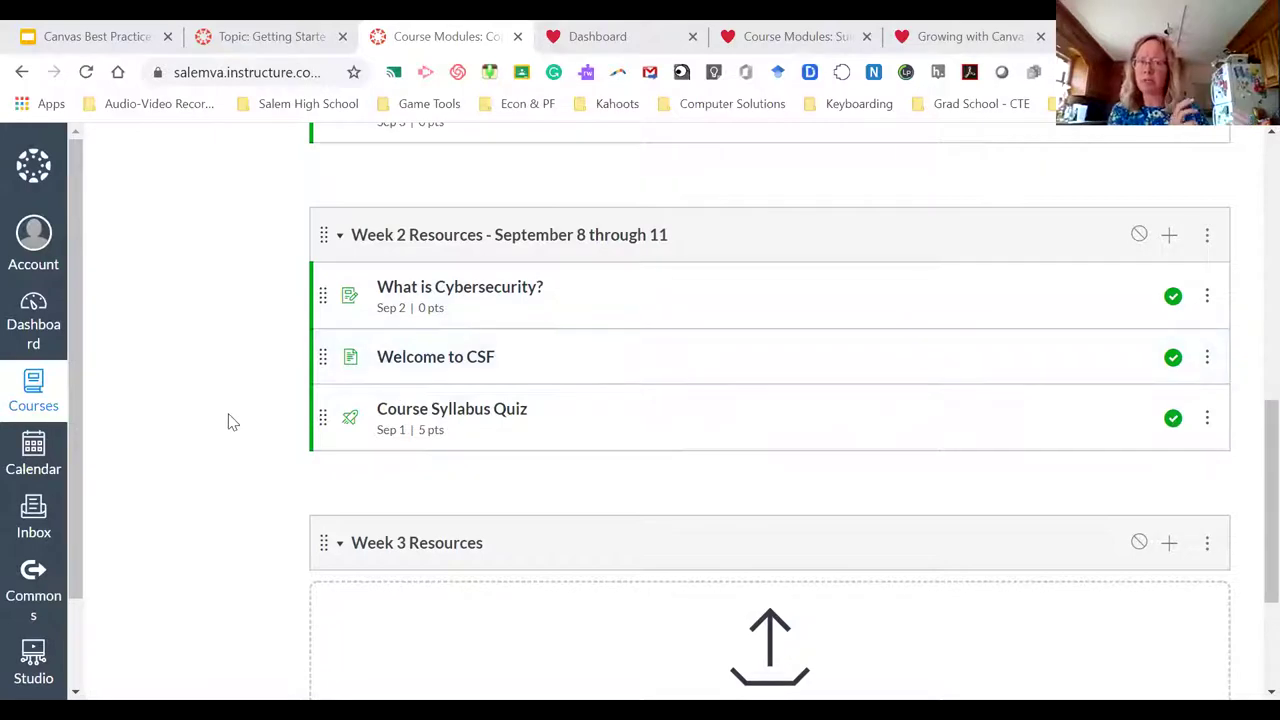
pyautogui.scroll(-1, 229, 420)
pyautogui.scroll(5, 229, 420)
pyautogui.scroll(-2, 229, 420)
pyautogui.scroll(-2, 229, 420)
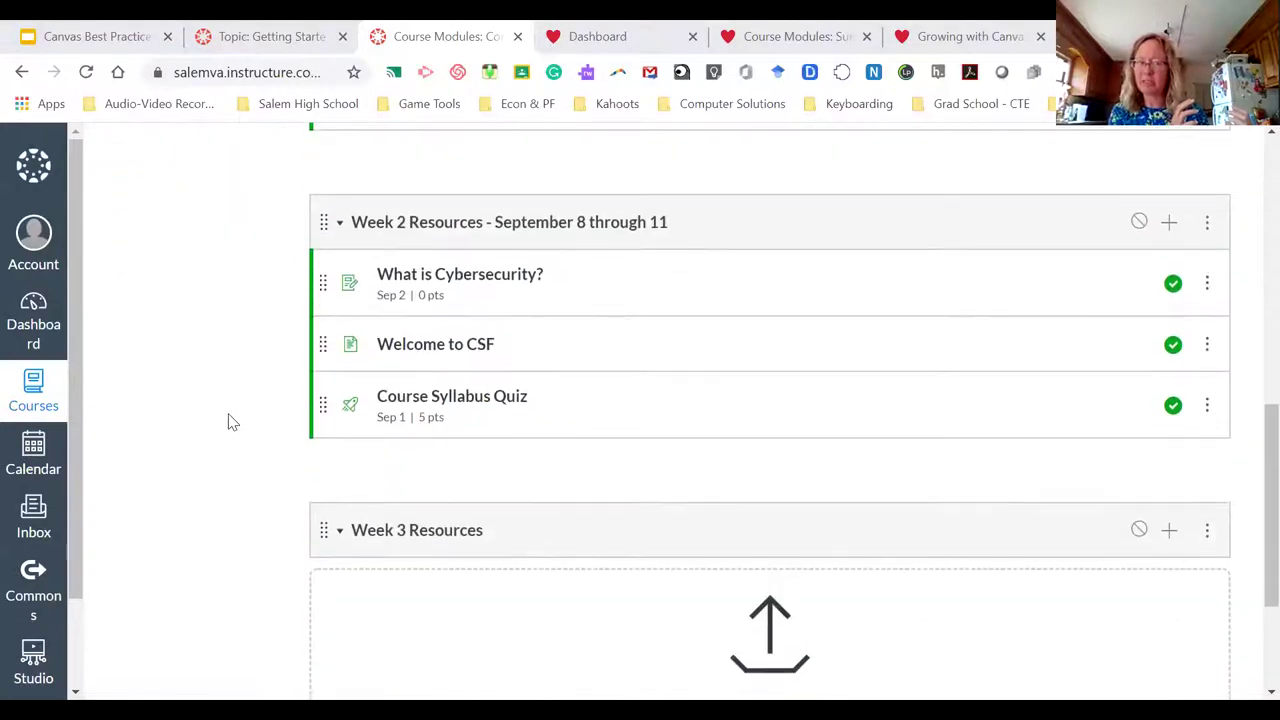
pyautogui.scroll(1, 229, 420)
pyautogui.scroll(-2, 229, 420)
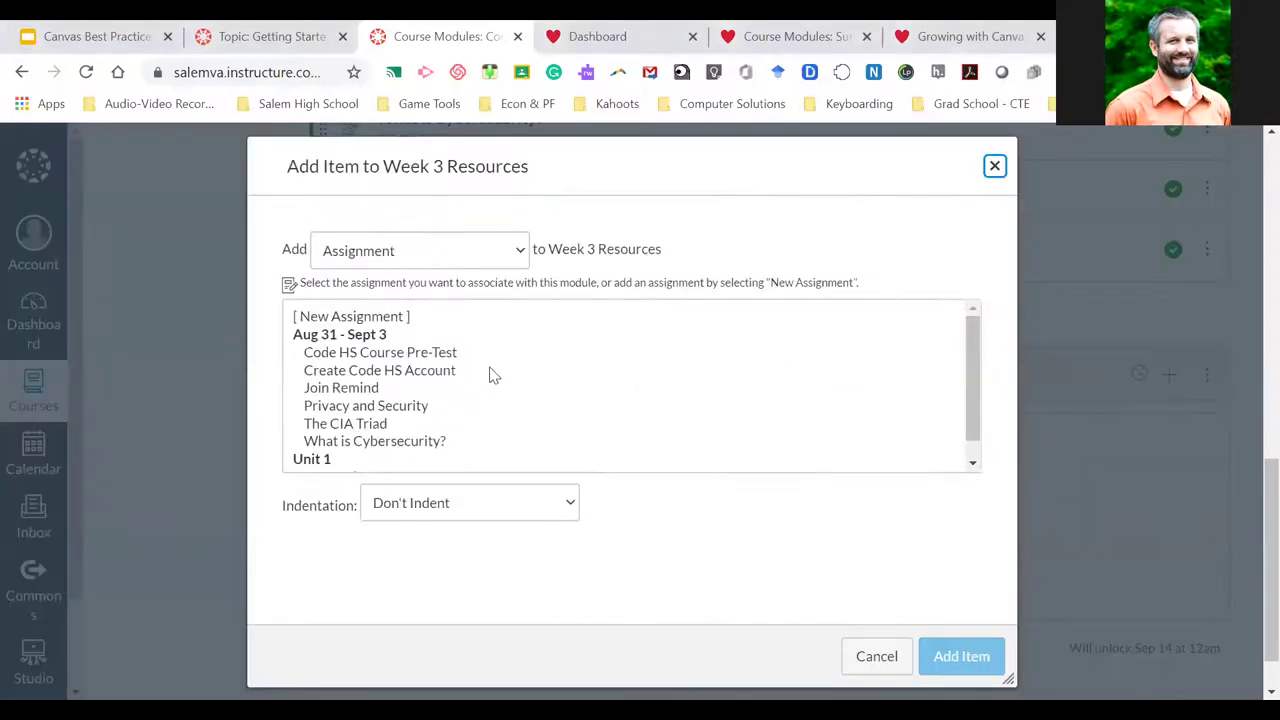
pyautogui.scroll(-1, 603, 414)
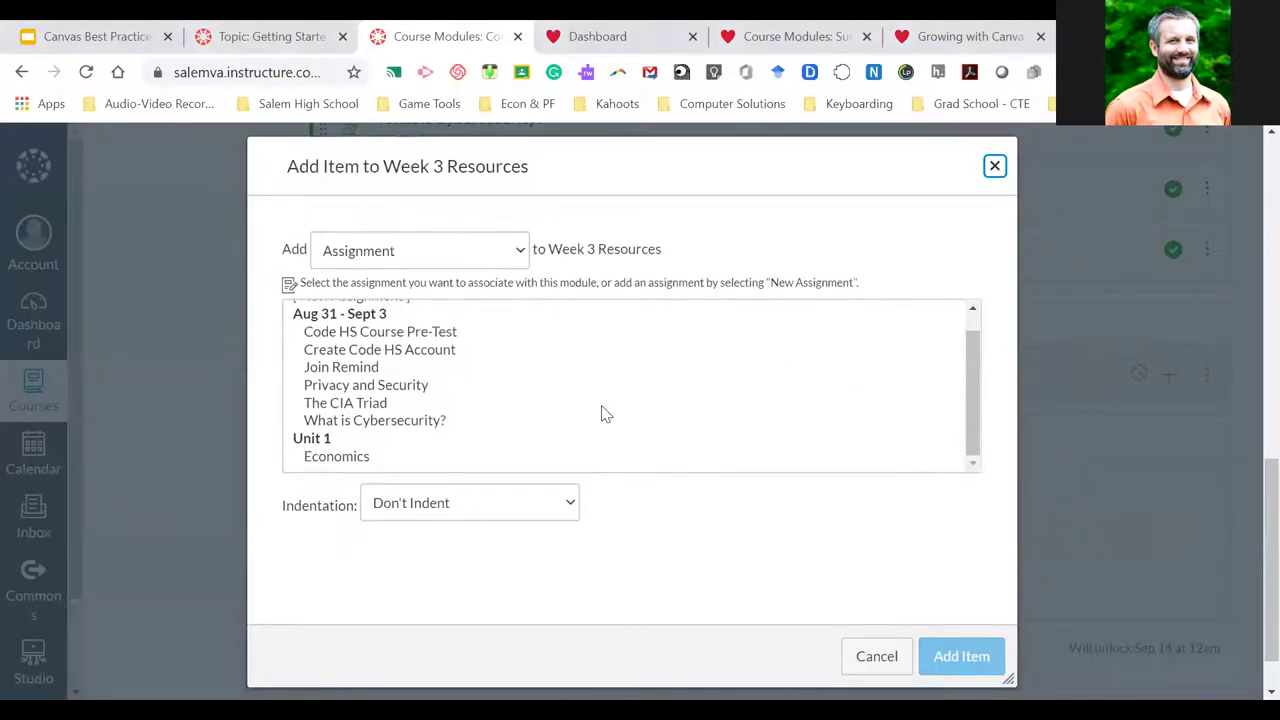
pyautogui.click(352, 457)
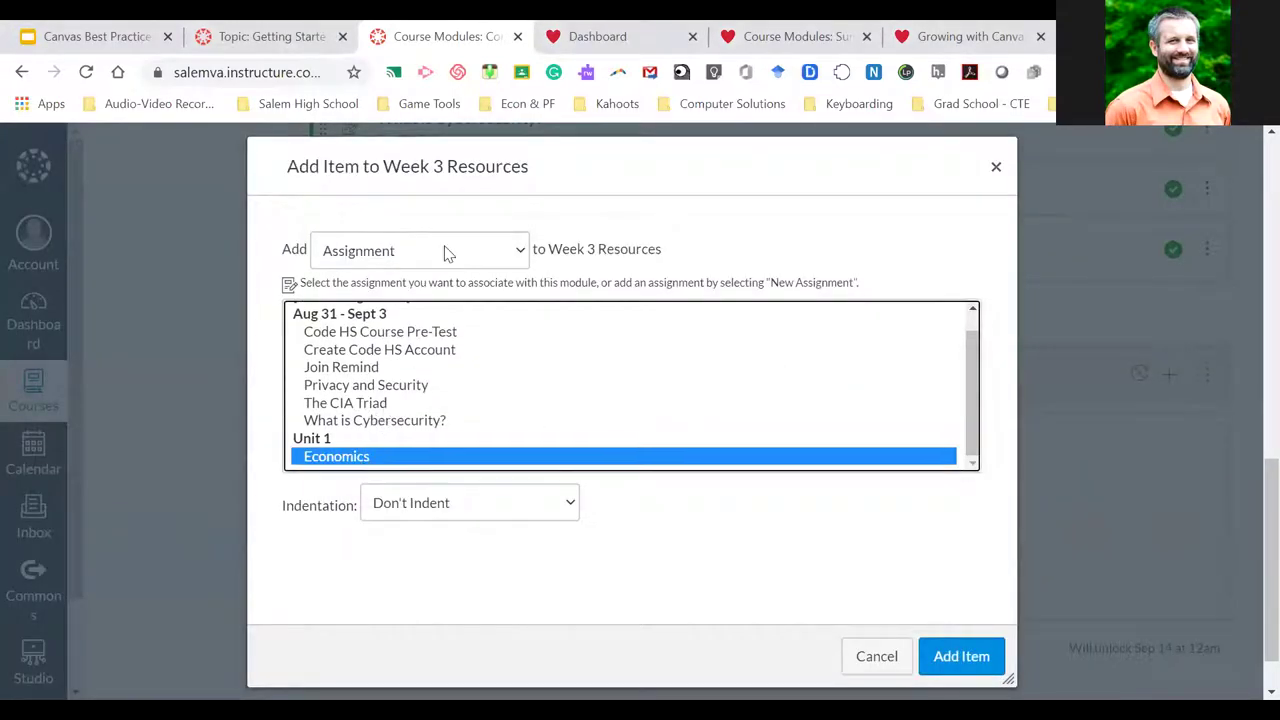
pyautogui.click(972, 659)
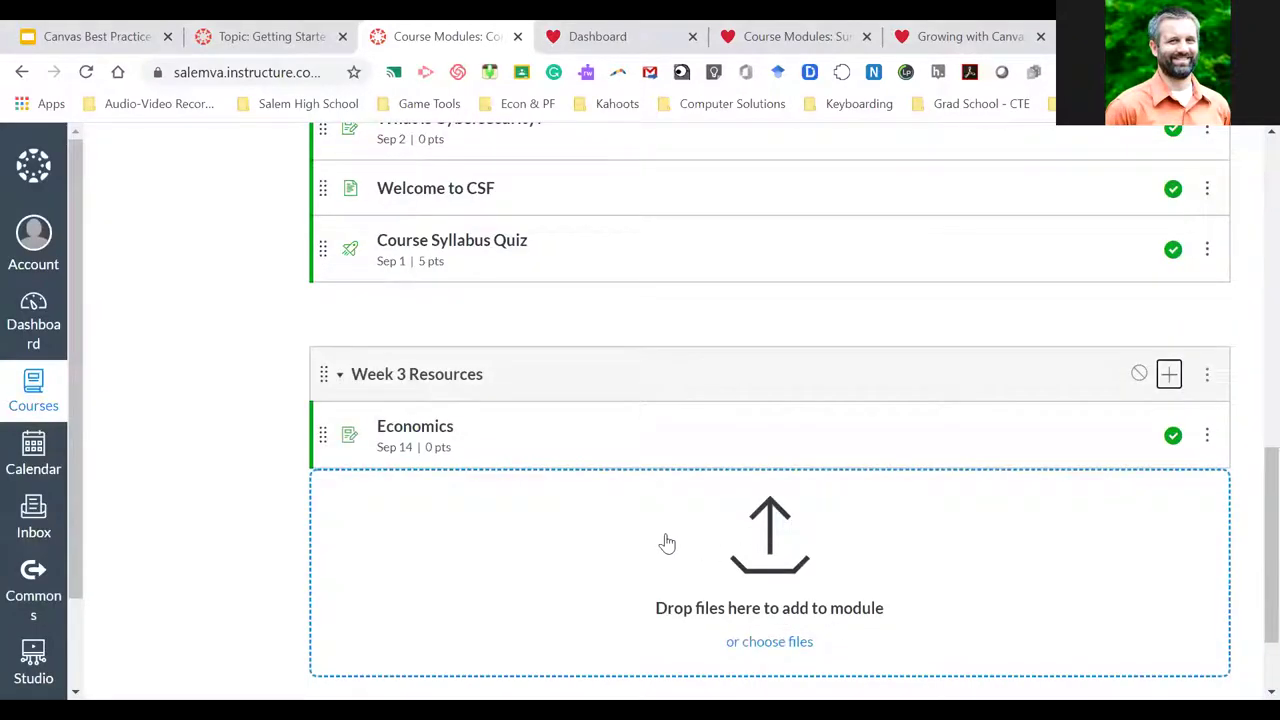
pyautogui.scroll(15, 660, 538)
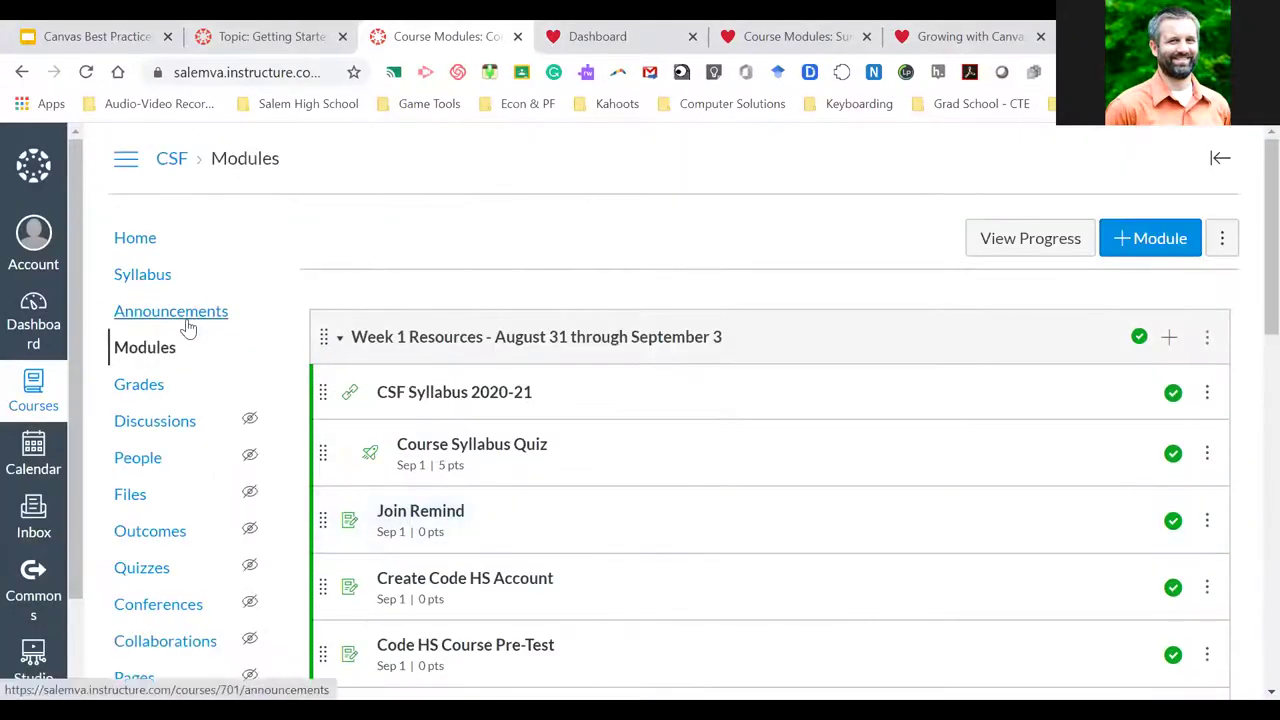
# Start a new CSF announcement titled 'Week 2'
pyautogui.click(186, 326)
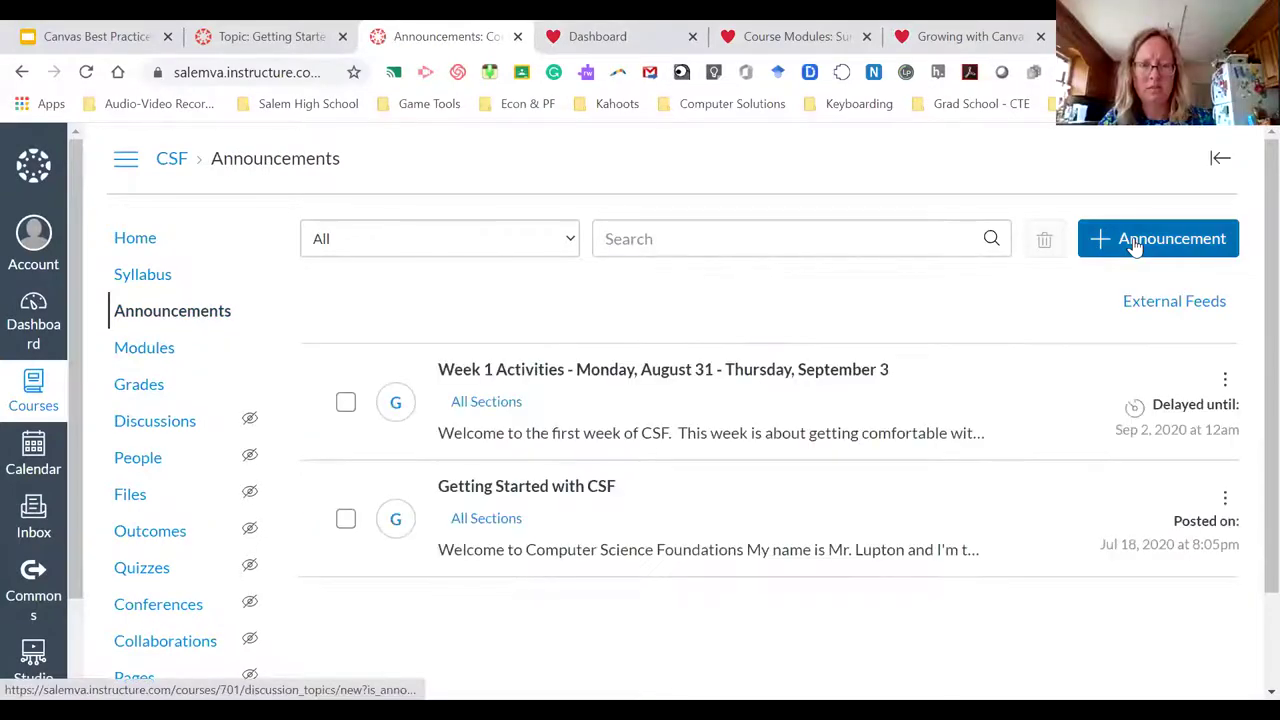
pyautogui.click(1135, 247)
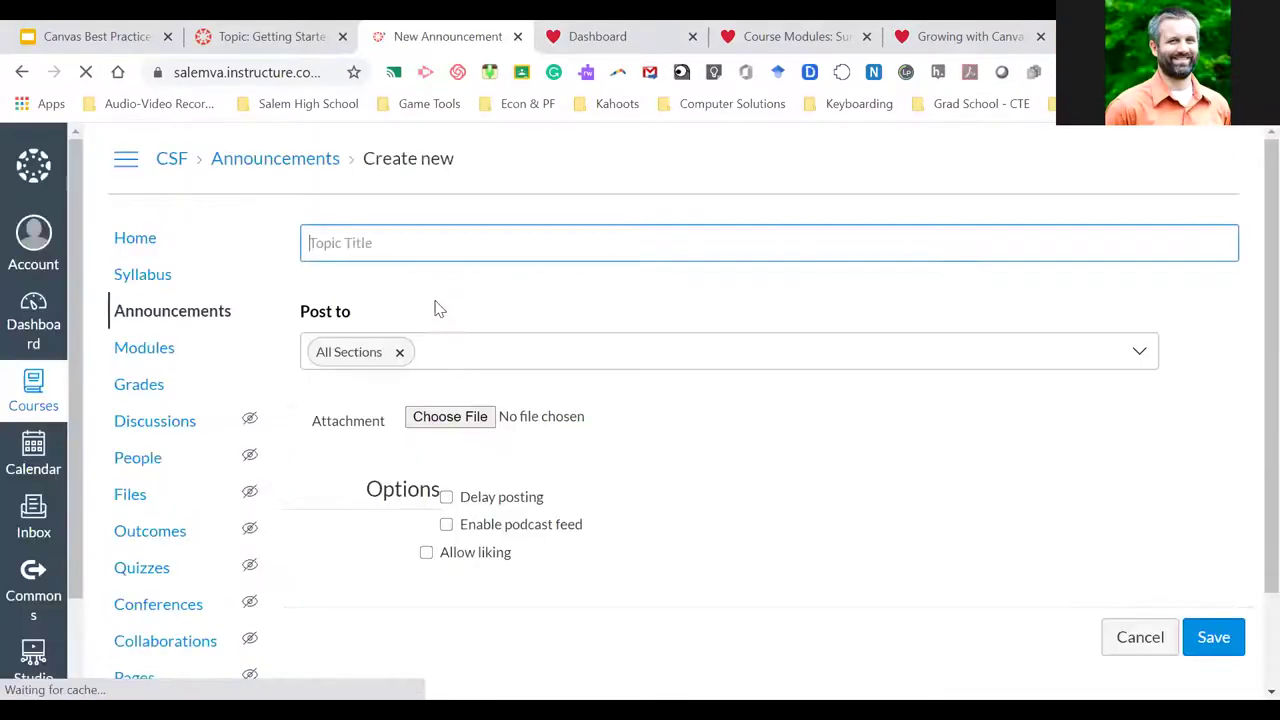
pyautogui.write('Week 2')
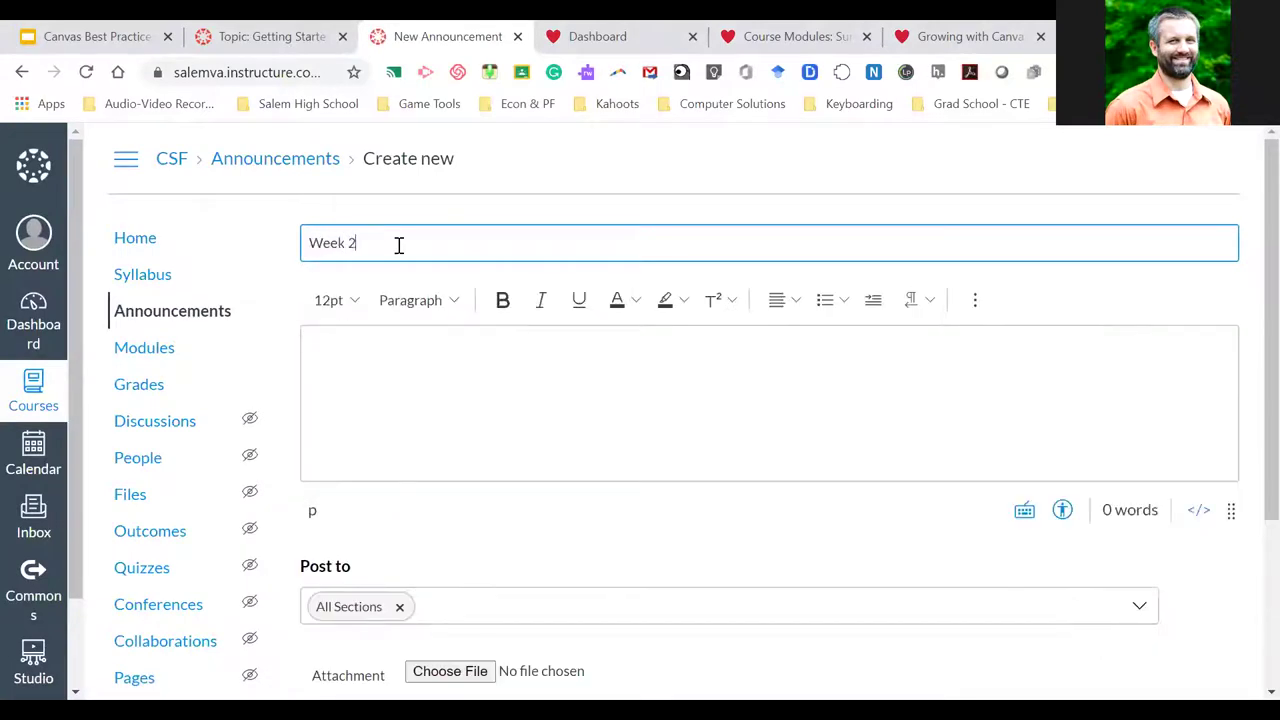
# Write the message 'Go to the Week 2 Module' and select 'Week 2 Module' for linking
pyautogui.click(385, 352)
pyautogui.write('Go to the ')
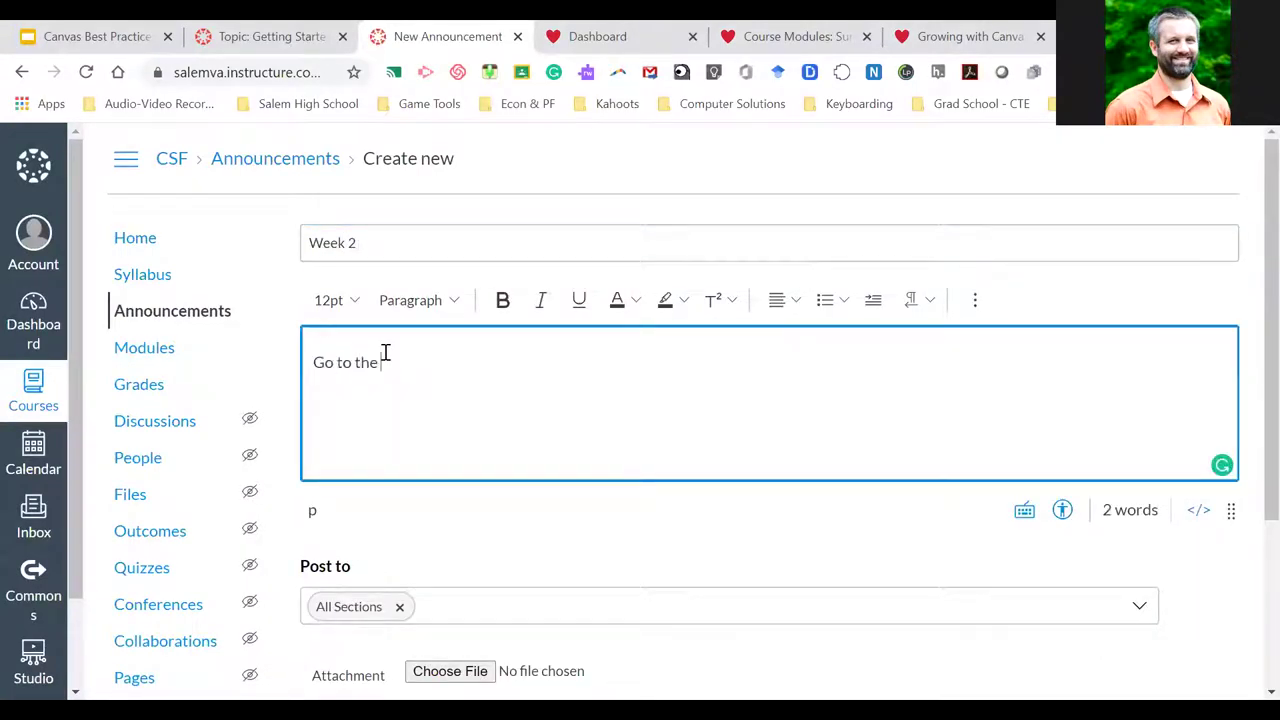
pyautogui.write('Econ')
pyautogui.press('BackSpace')
pyautogui.press('BackSpace')
pyautogui.press('BackSpace')
pyautogui.write('eek 2 Modu')
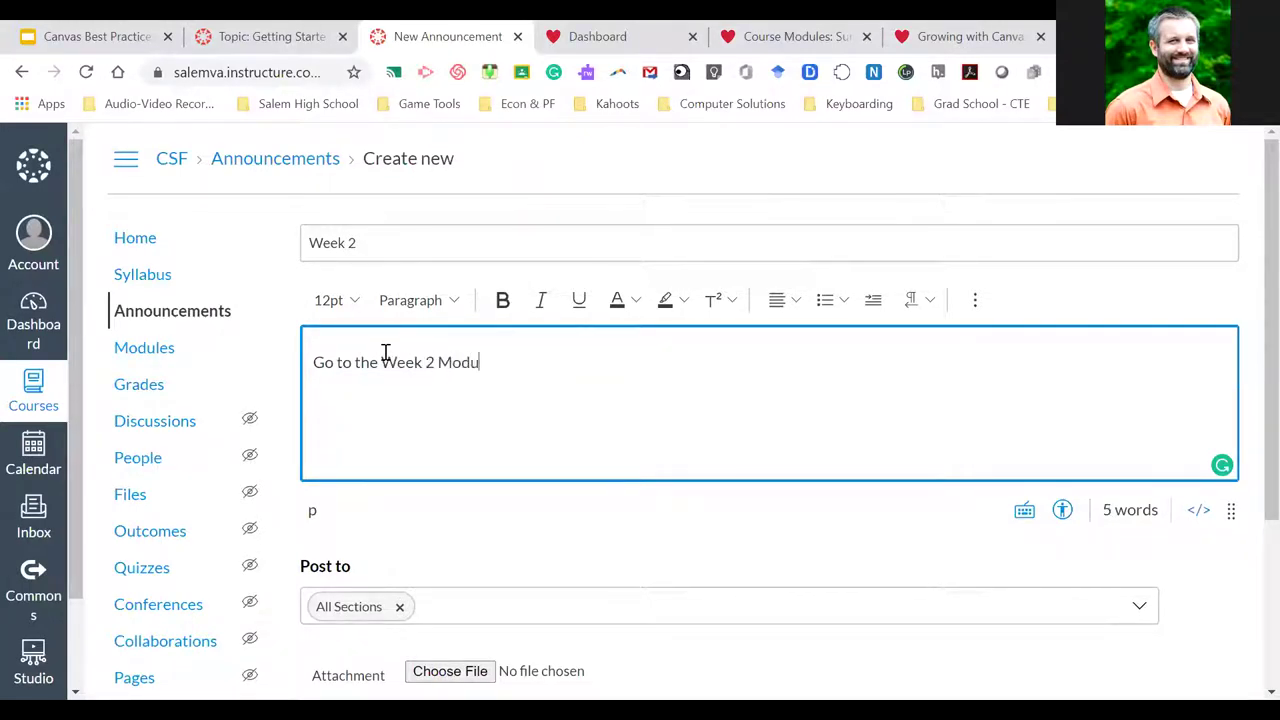
pyautogui.write('le')
pyautogui.moveTo(382, 362); pyautogui.dragTo(492, 362)
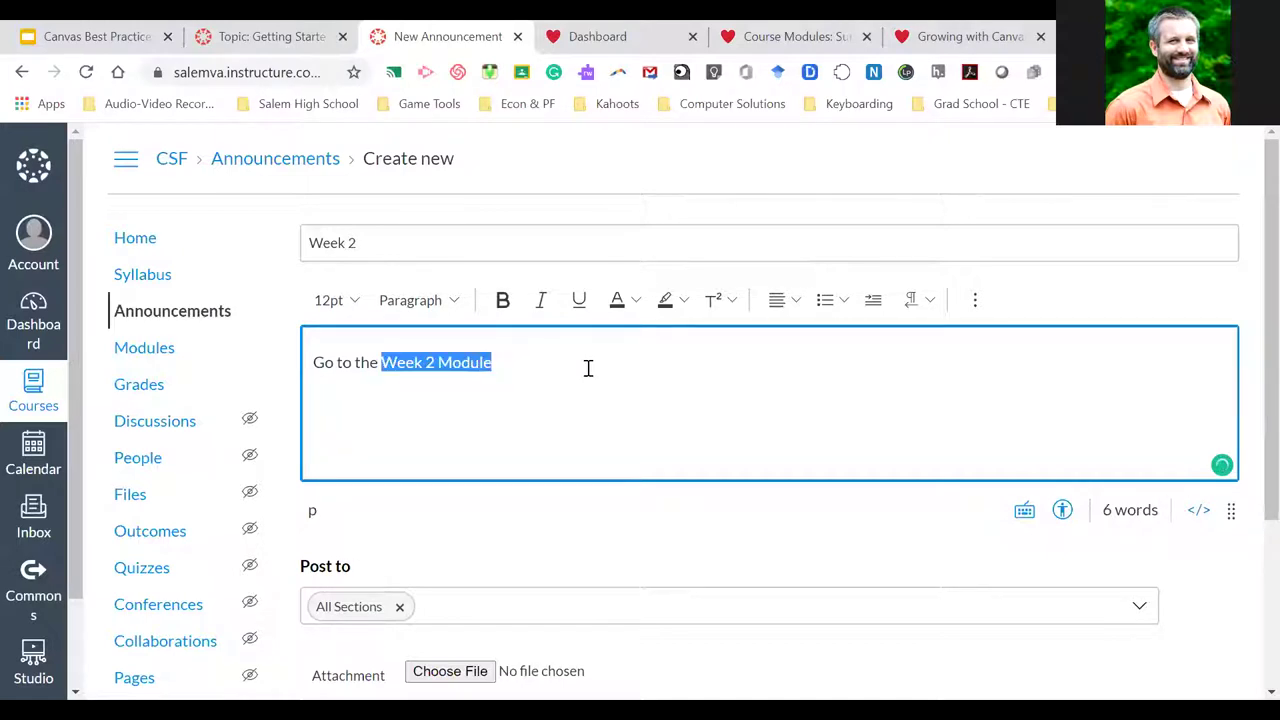
pyautogui.click(977, 305)
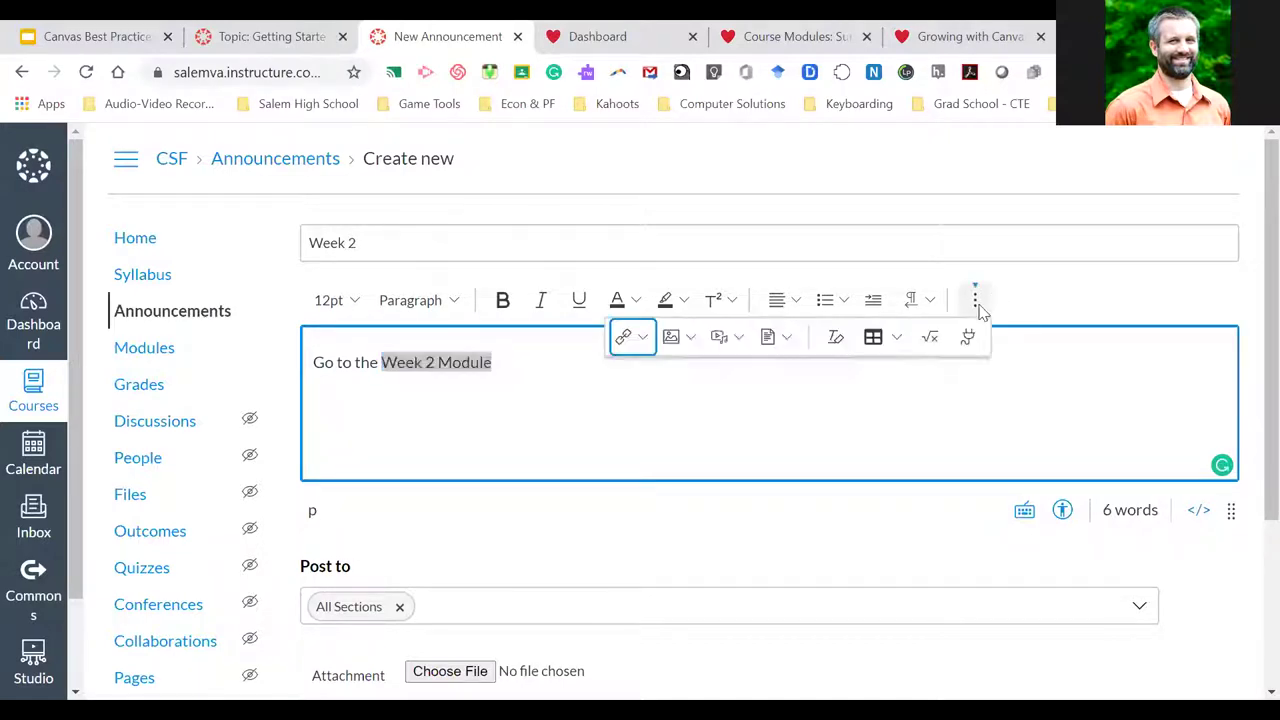
# Link 'Week 2 Module' to the Week 2 Resources module, then switch to the Summer 2020 EPF modules tab
pyautogui.click(645, 338)
pyautogui.click(655, 407)
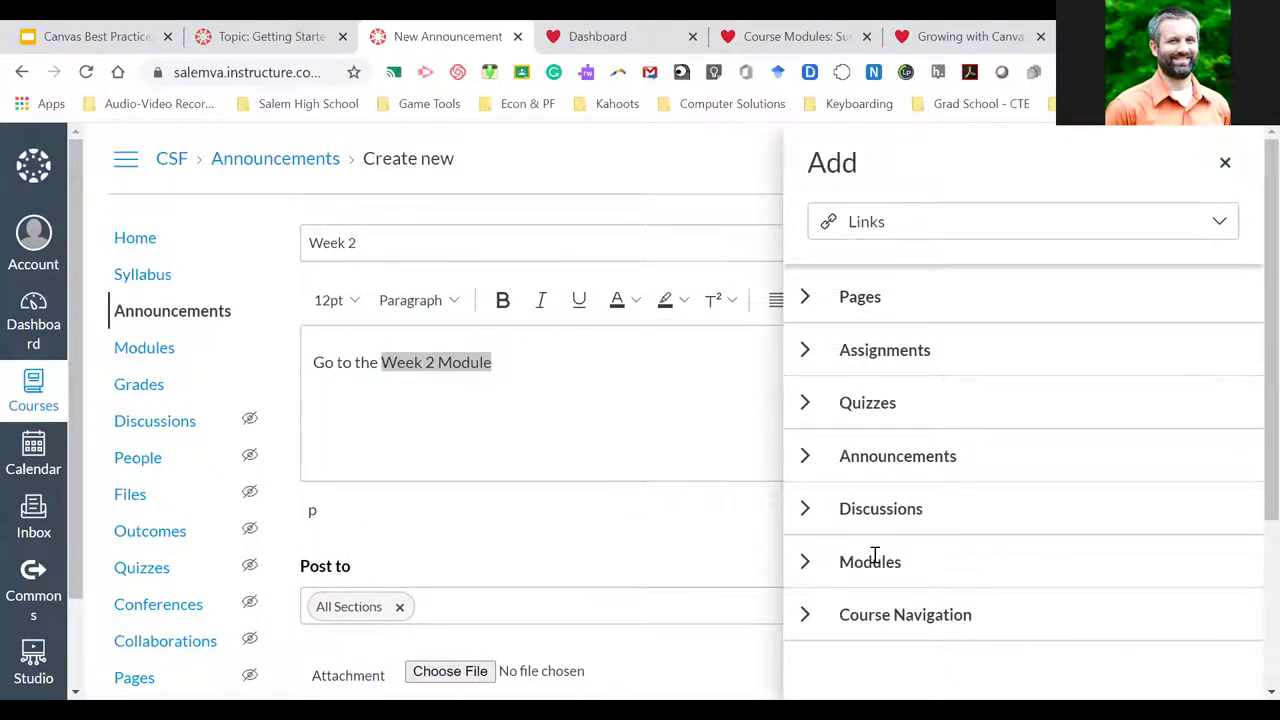
pyautogui.click(804, 564)
pyautogui.scroll(-2, 894, 526)
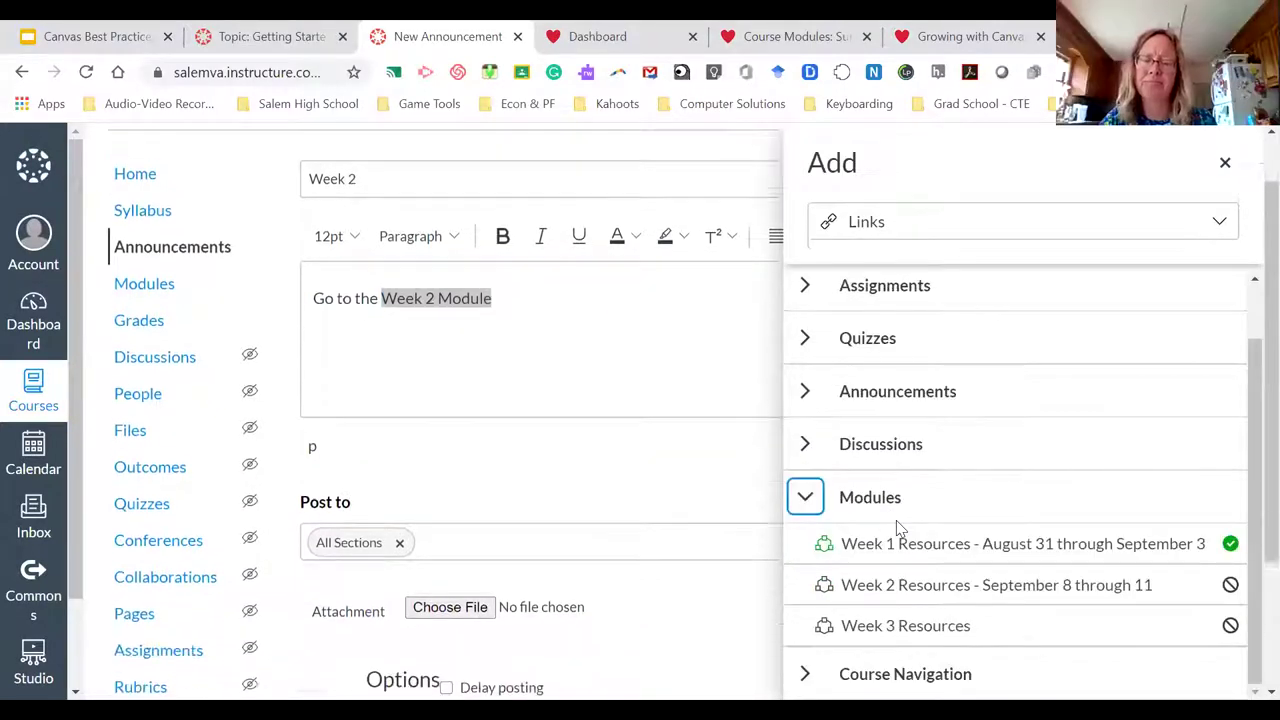
pyautogui.click(946, 588)
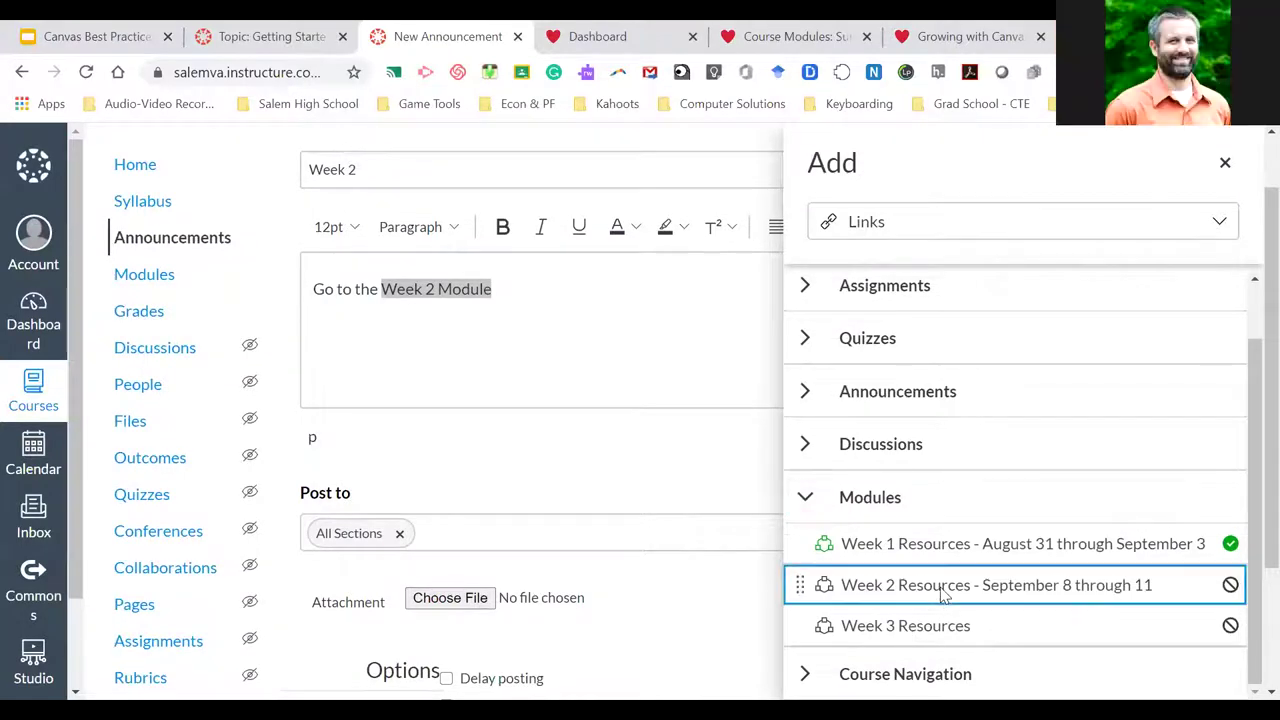
pyautogui.click(572, 299)
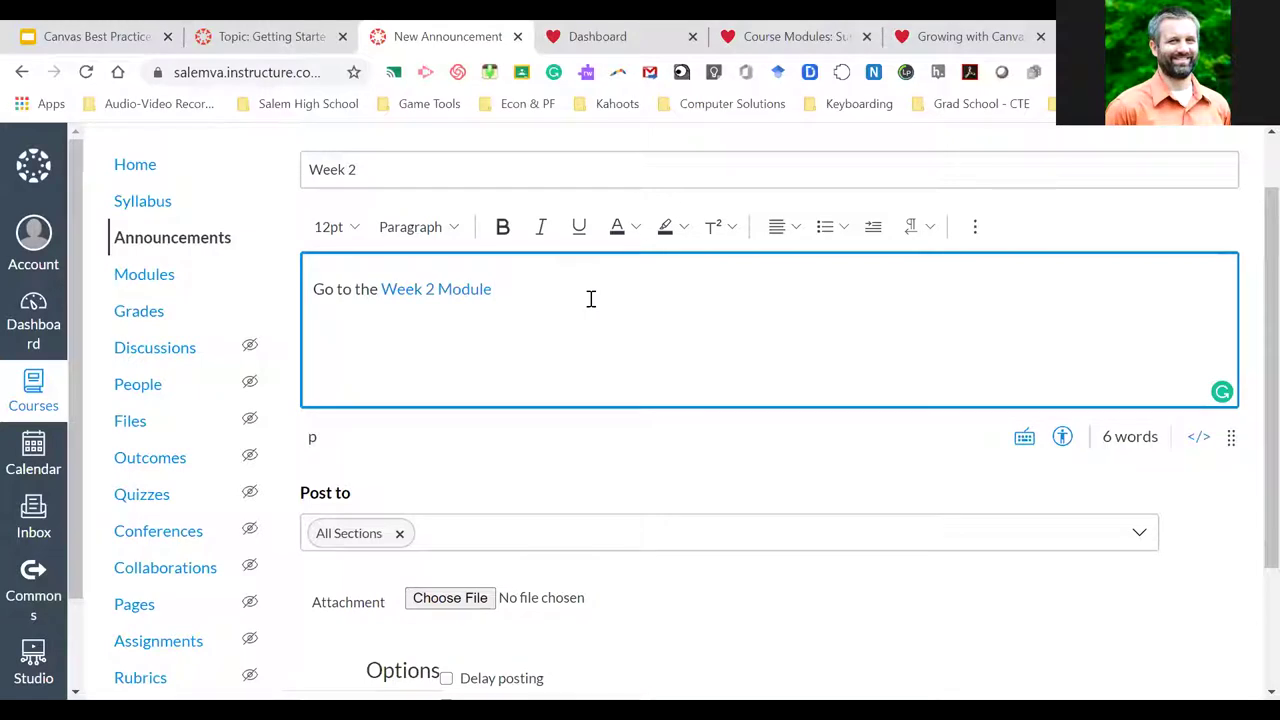
pyautogui.click(810, 36)
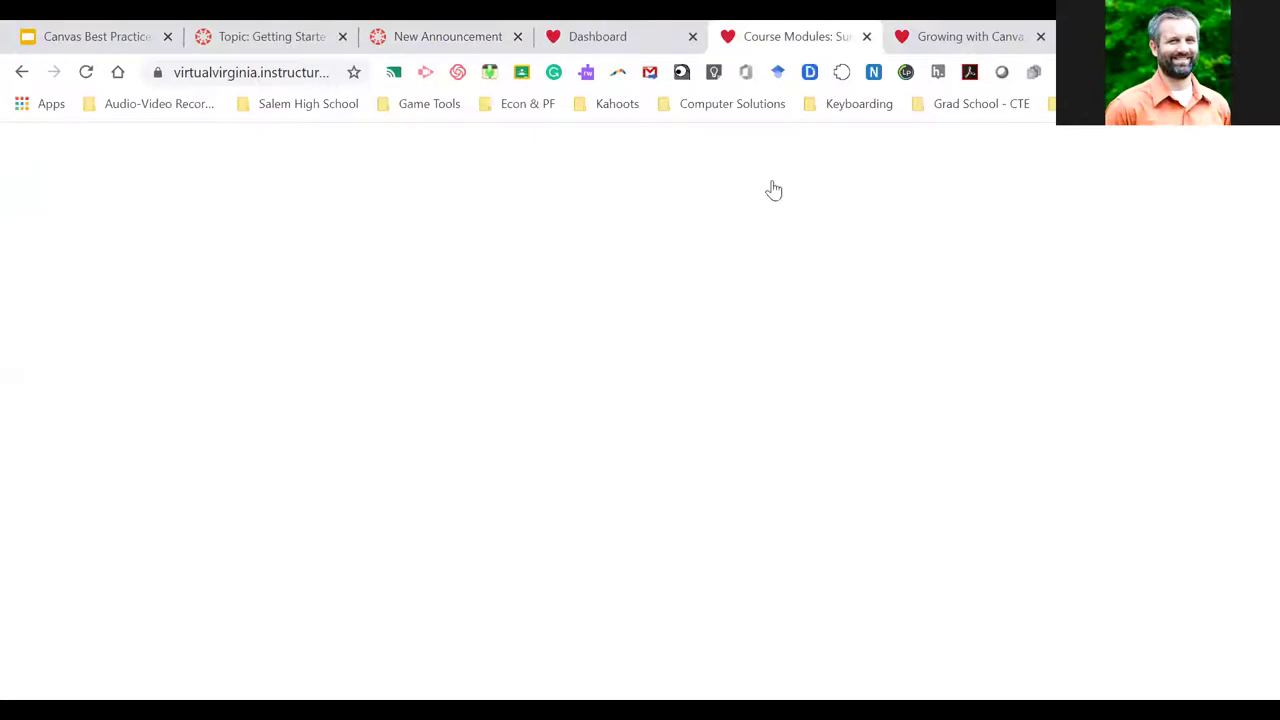
# In Growing with Canvas modules, page from 0.1 | Welcome! through Course Details to 0.3 | Understanding the Course Design
pyautogui.click(867, 38)
pyautogui.click(867, 38)
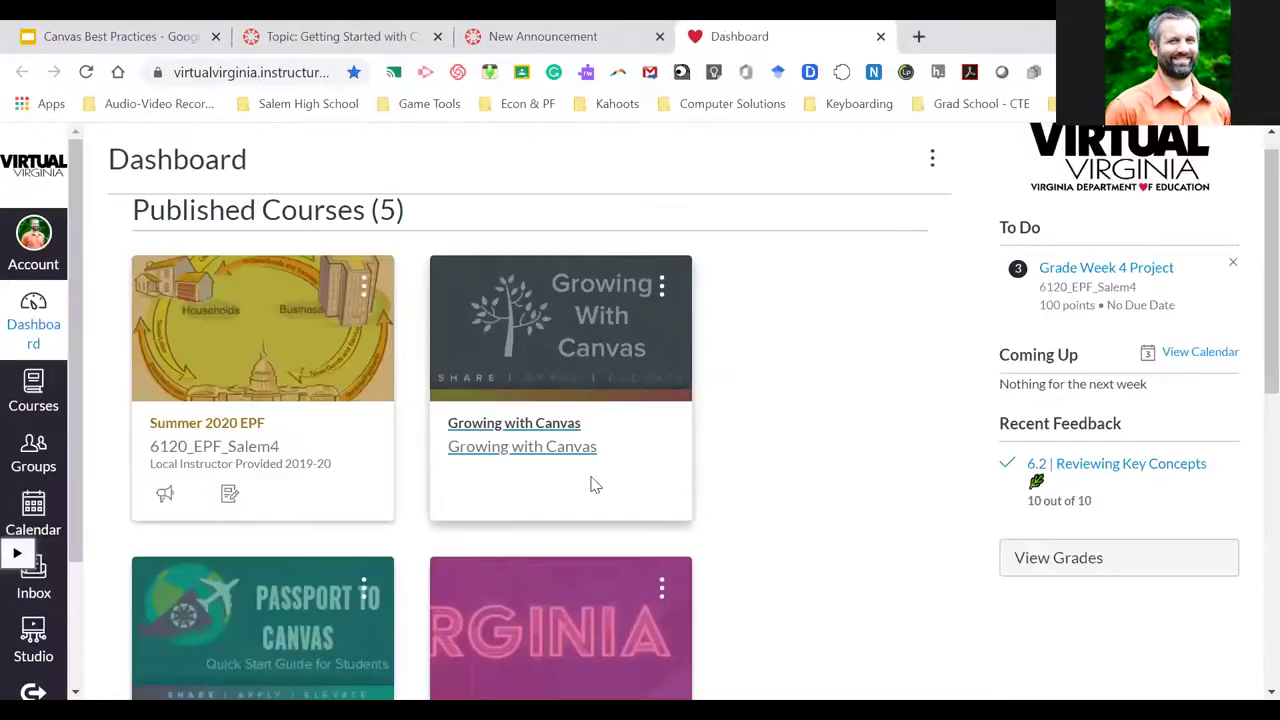
pyautogui.click(556, 450)
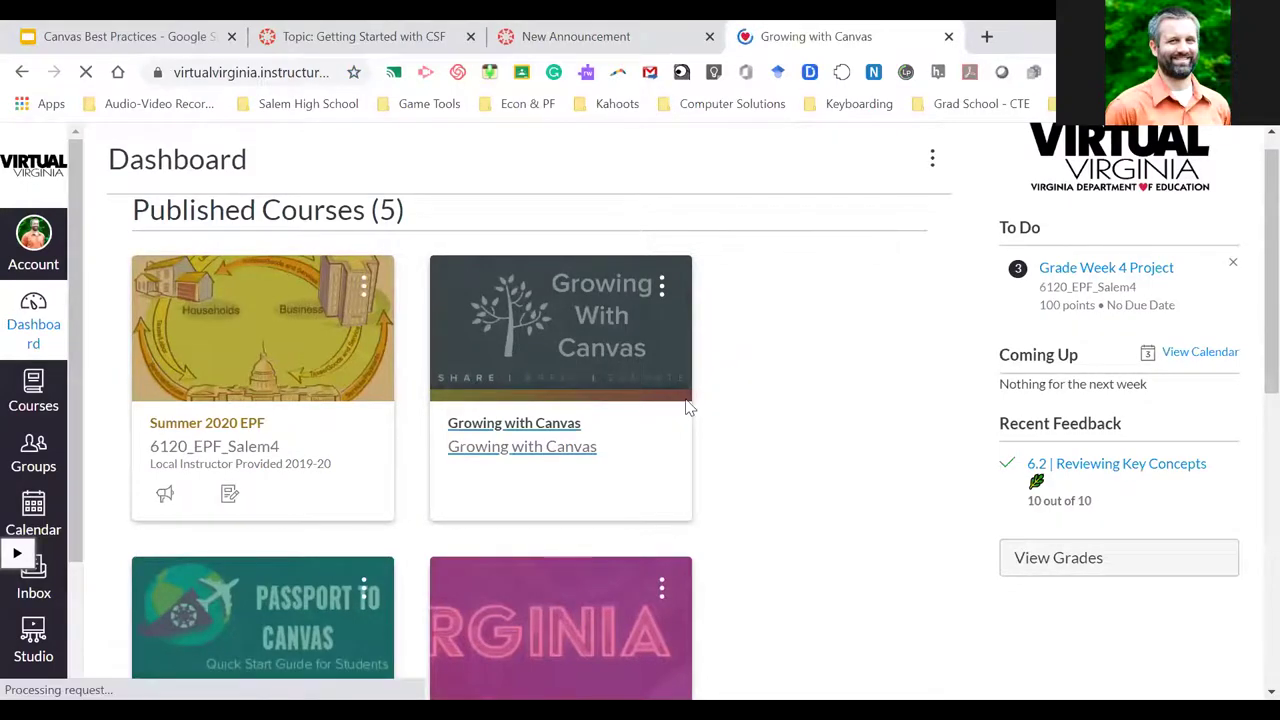
pyautogui.click(142, 300)
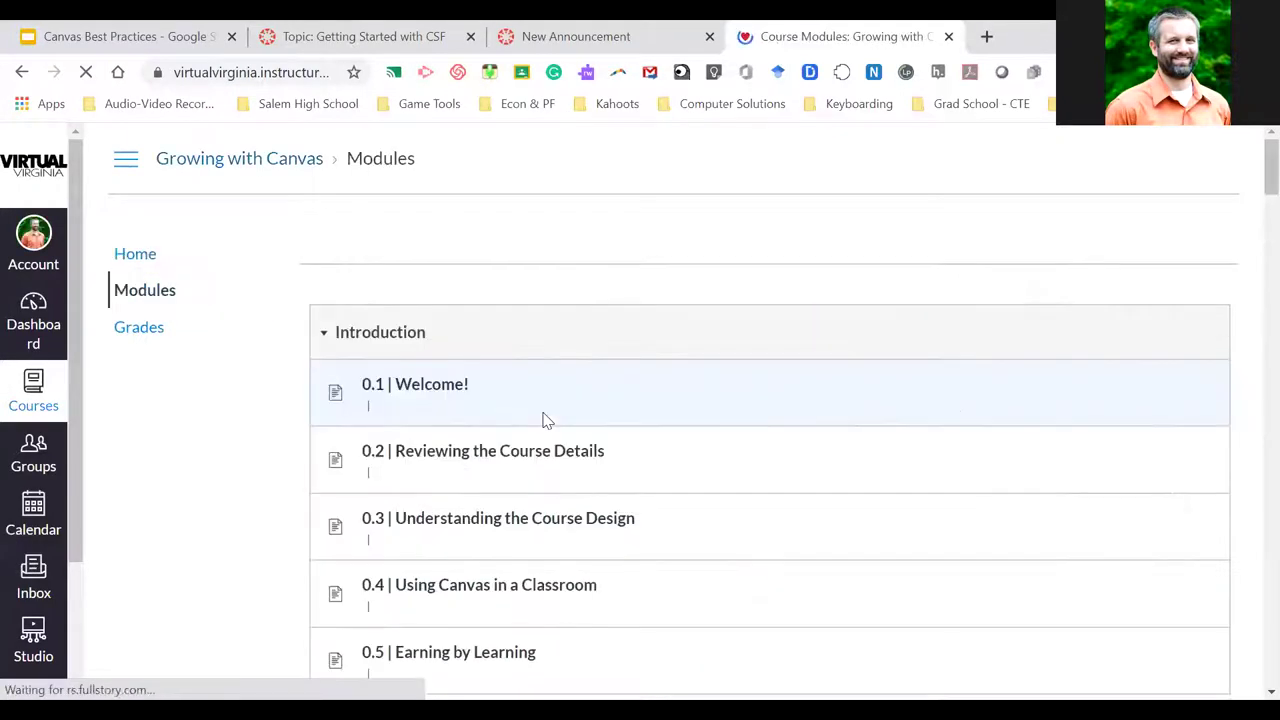
pyautogui.scroll(-1, 626, 504)
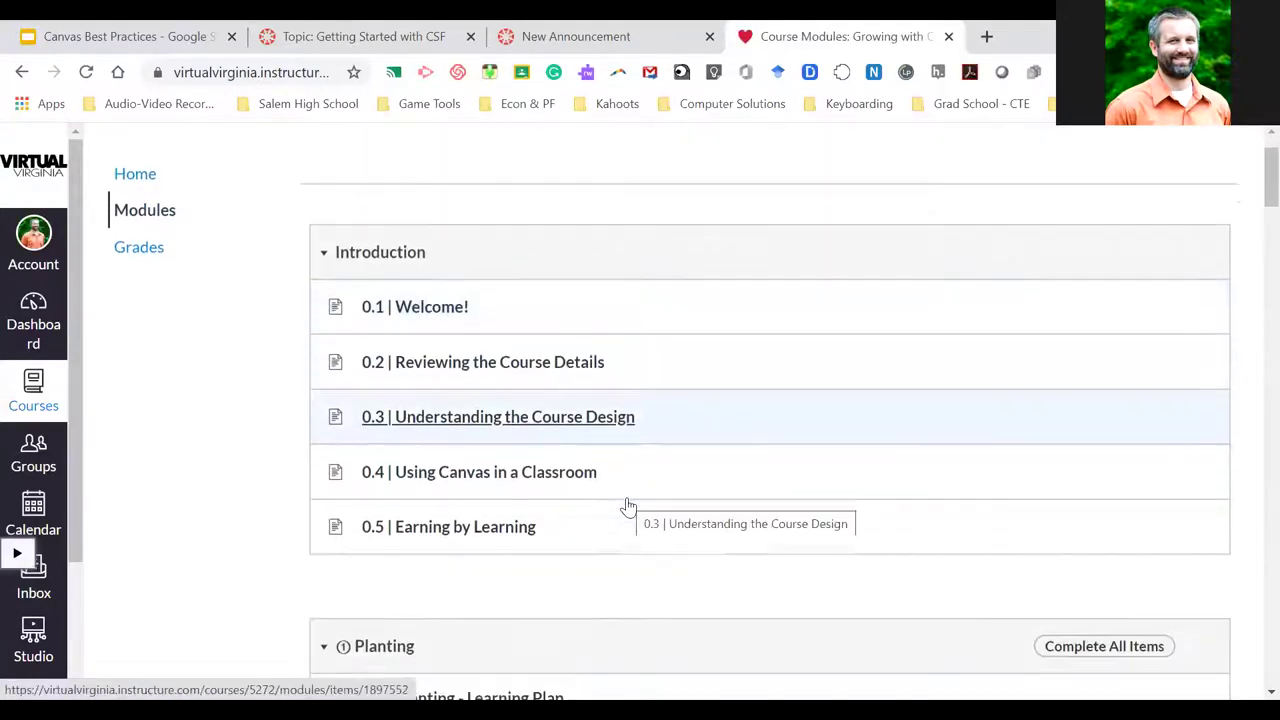
pyautogui.click(427, 309)
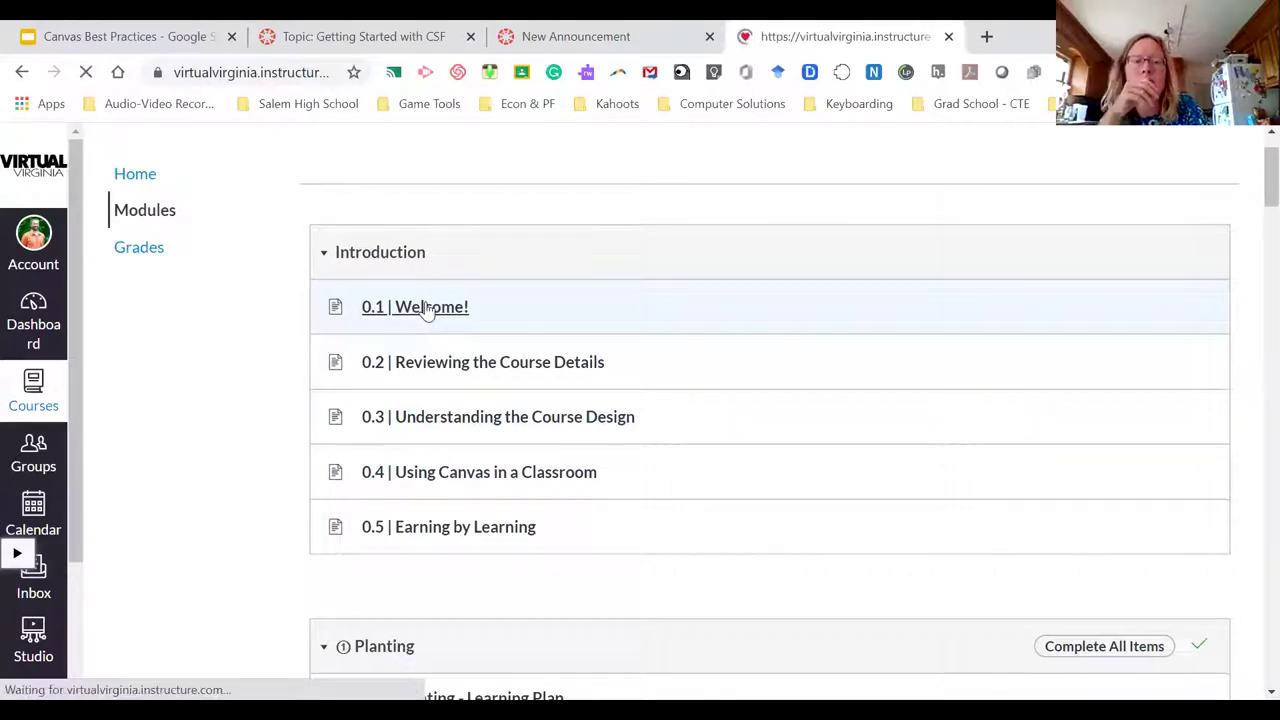
pyautogui.scroll(-1, 698, 493)
pyautogui.scroll(-8, 696, 485)
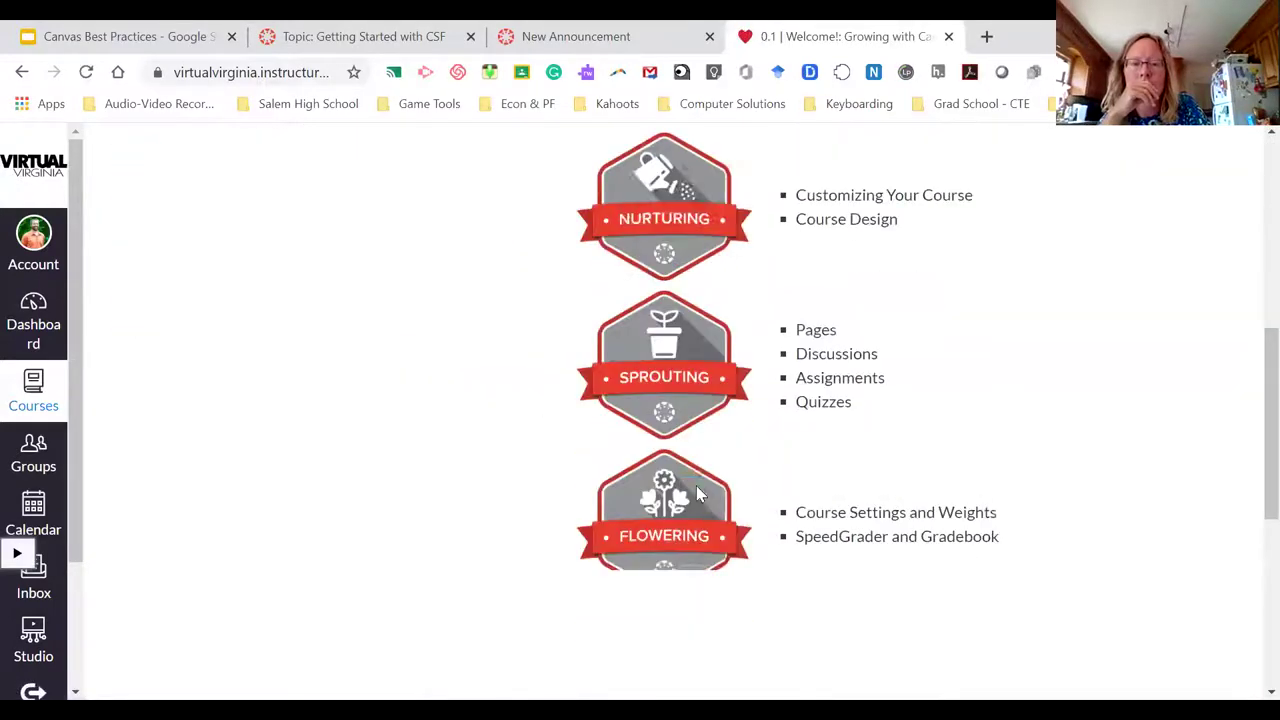
pyautogui.click(1205, 646)
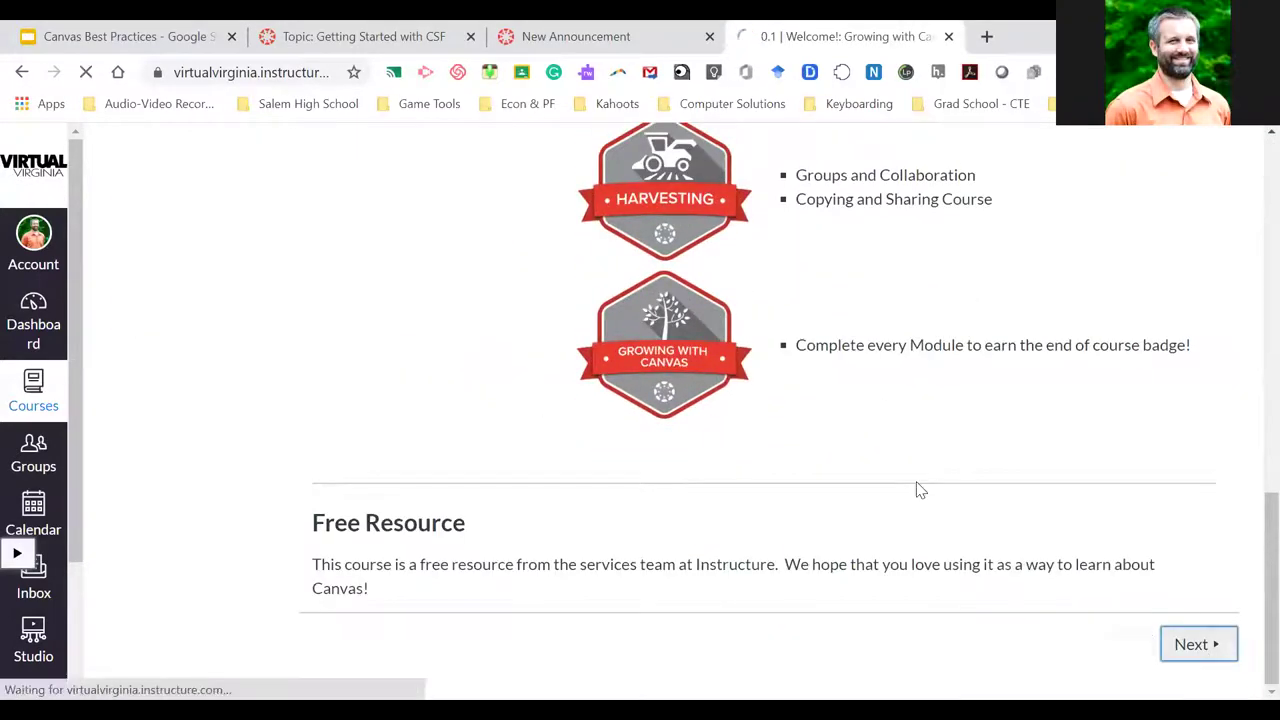
pyautogui.scroll(-6, 920, 490)
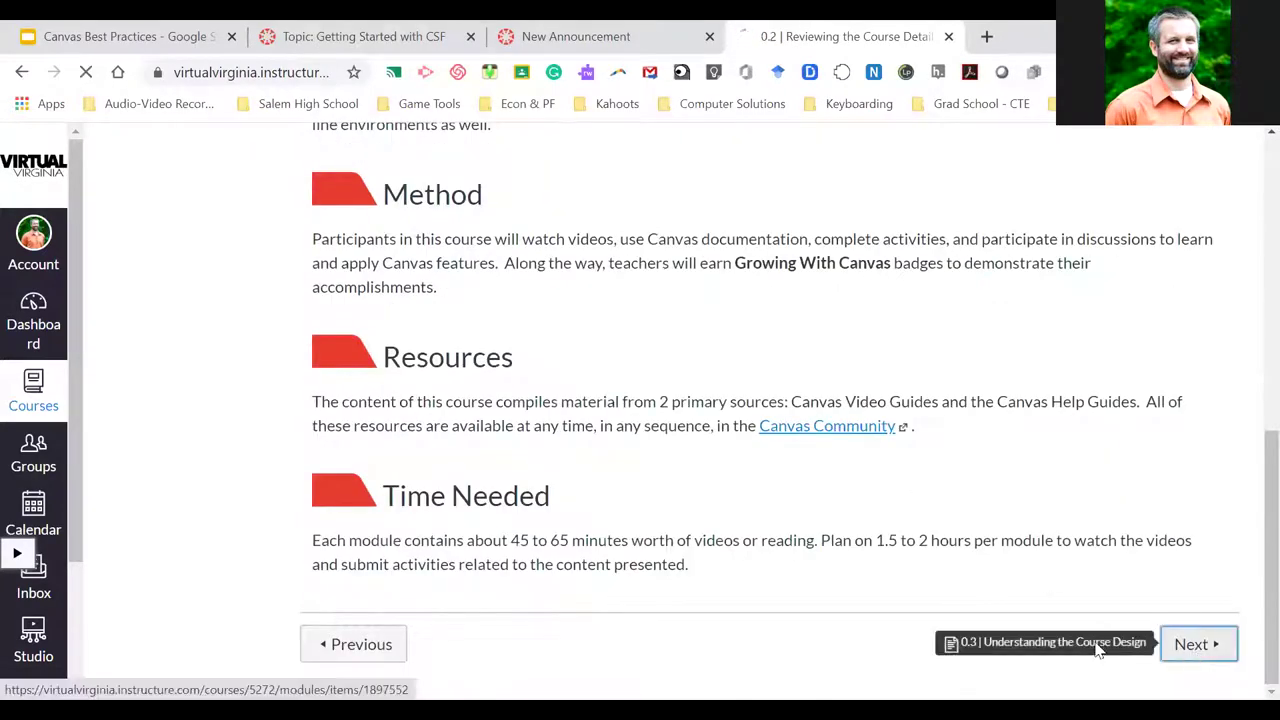
pyautogui.click(1195, 646)
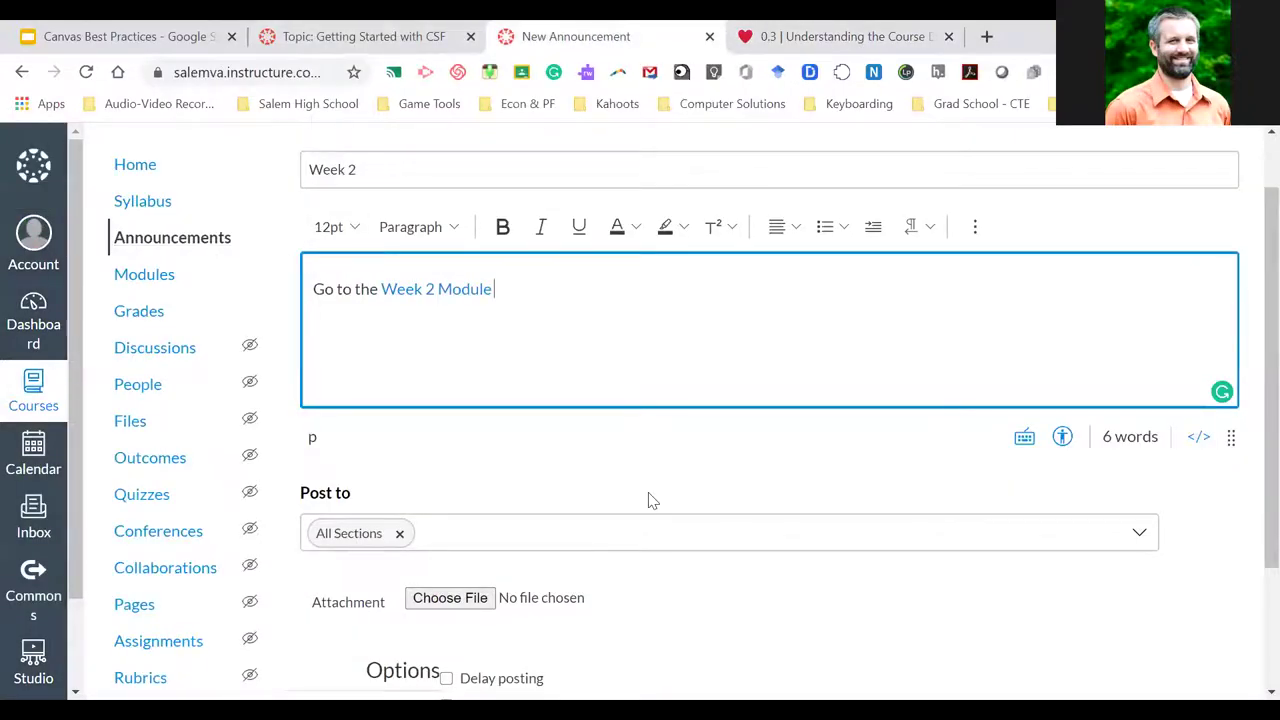
# Cancel the Week 2 announcement draft without posting it
pyautogui.scroll(-3, 649, 500)
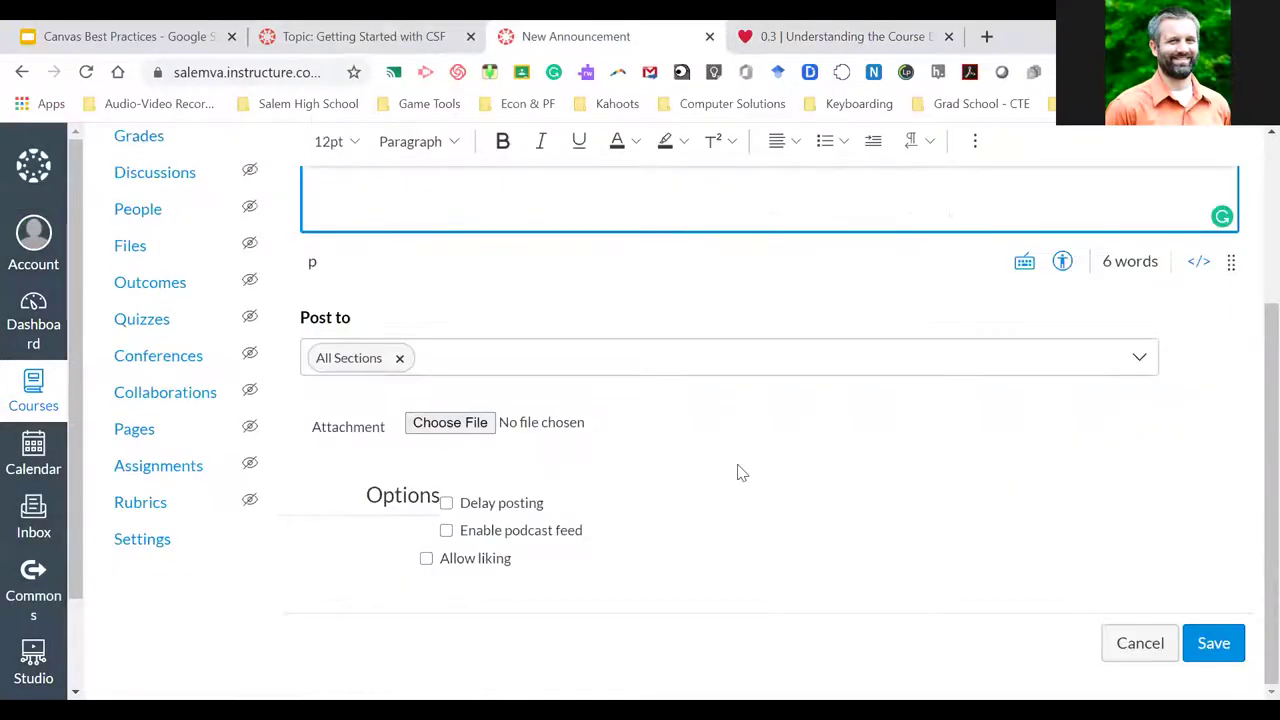
pyautogui.click(1136, 654)
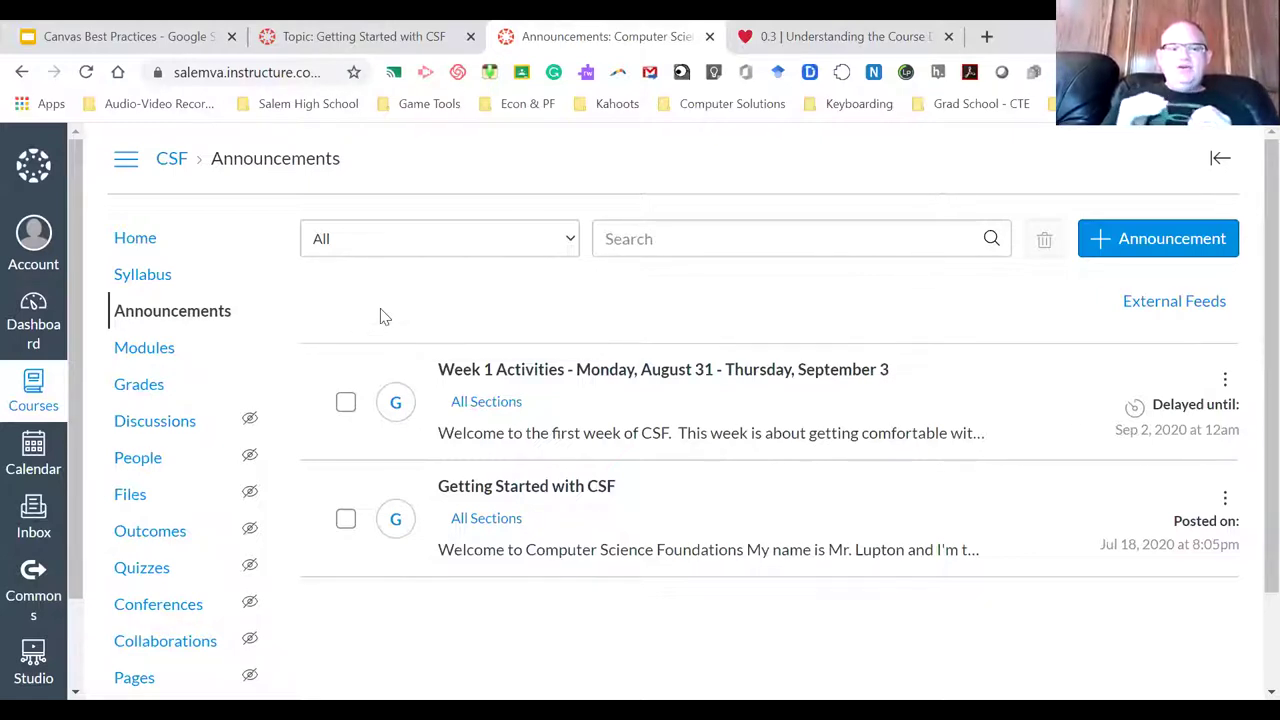
# Scroll the Announcements list showing Week 1 Activities and Getting Started with CSF
pyautogui.scroll(-1, 244, 530)
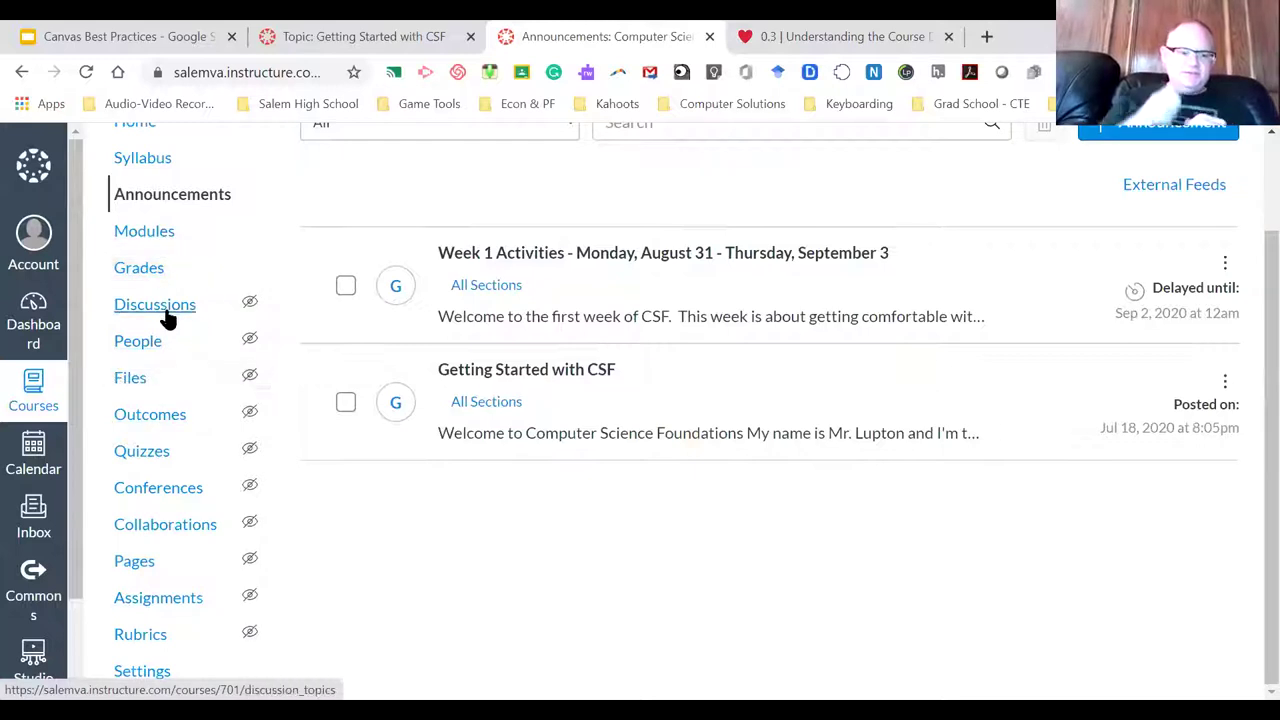
# Open CSF Modules and scroll through Week 1, Week 2 Resources and Week 3 Resources
pyautogui.click(157, 243)
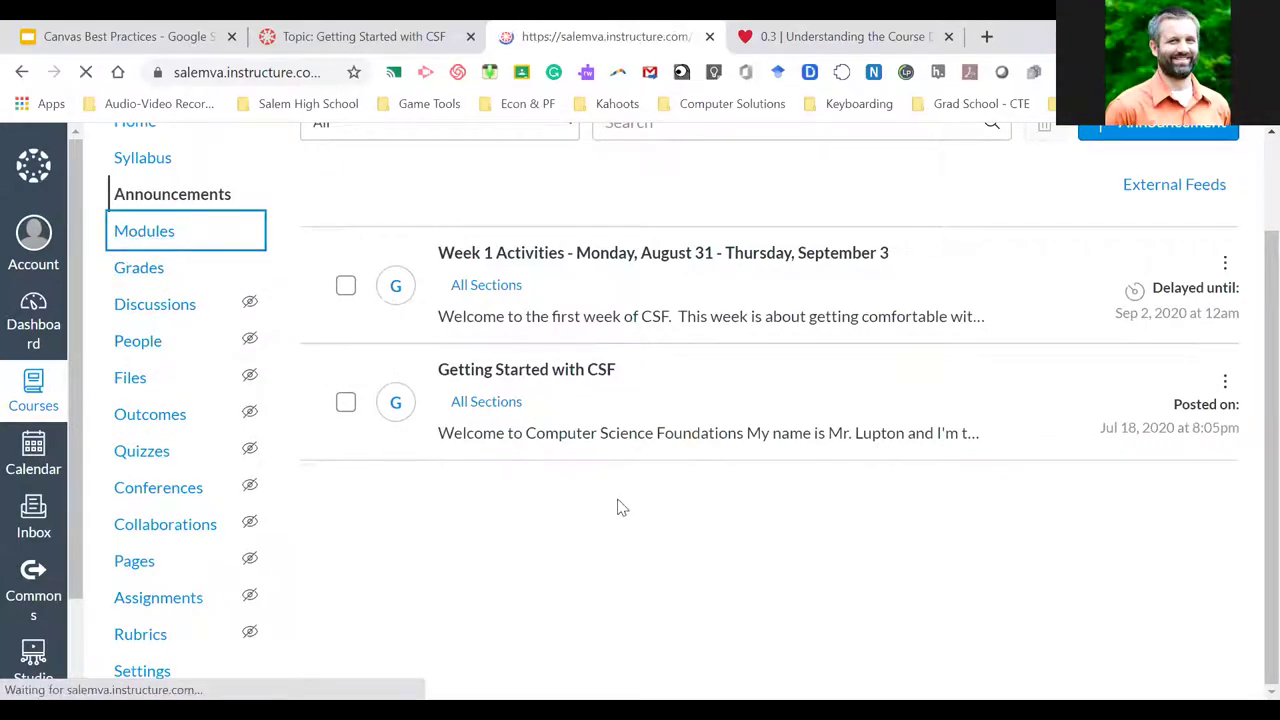
pyautogui.scroll(-8, 618, 487)
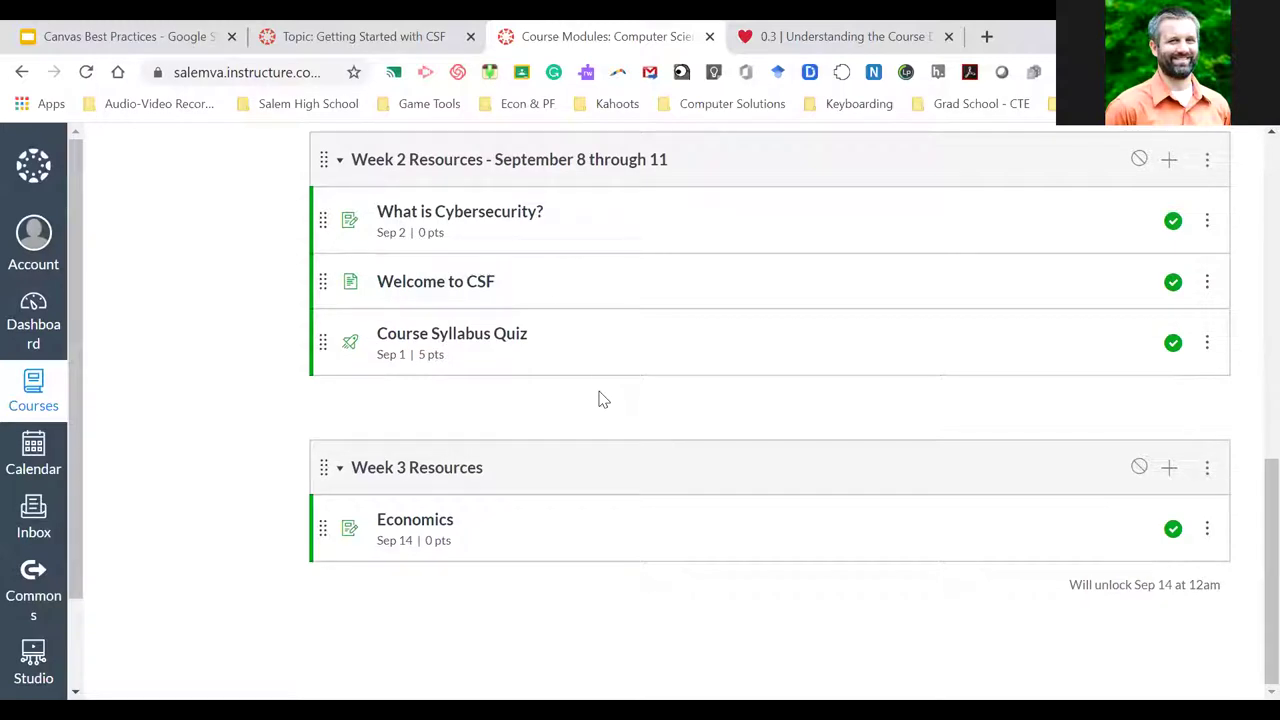
pyautogui.scroll(5, 600, 398)
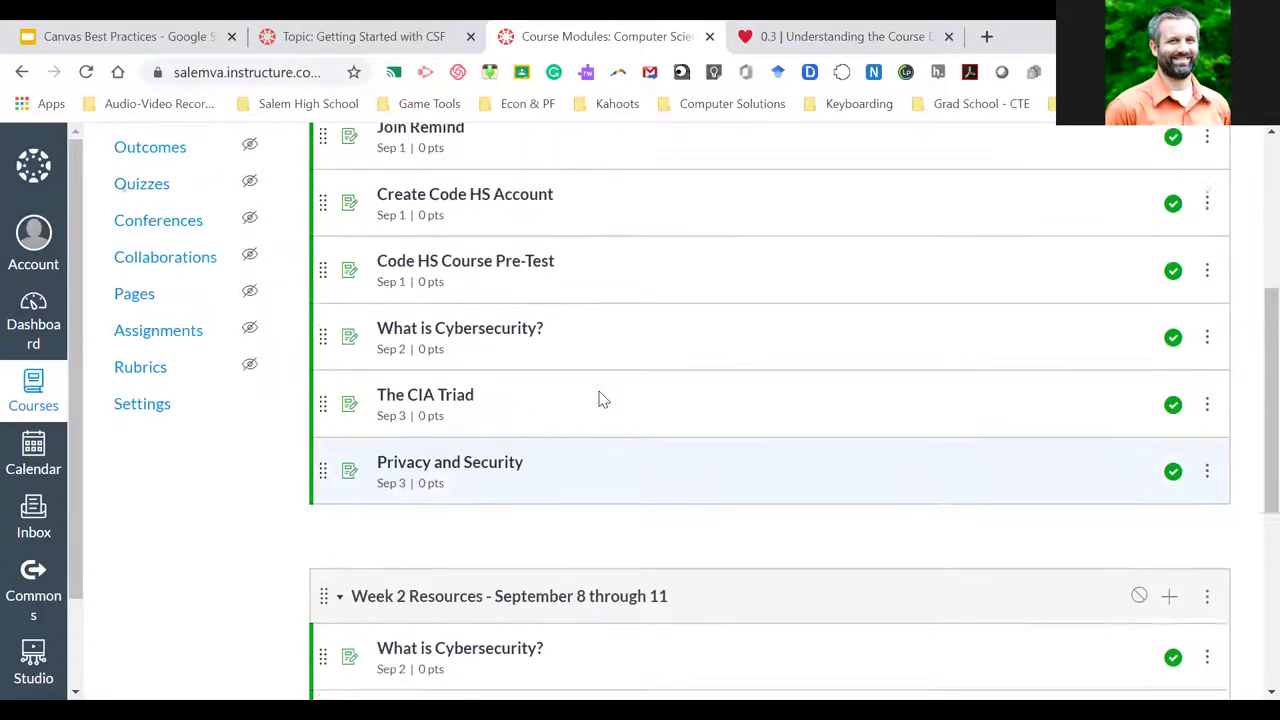
pyautogui.scroll(1, 600, 398)
pyautogui.scroll(-1, 552, 445)
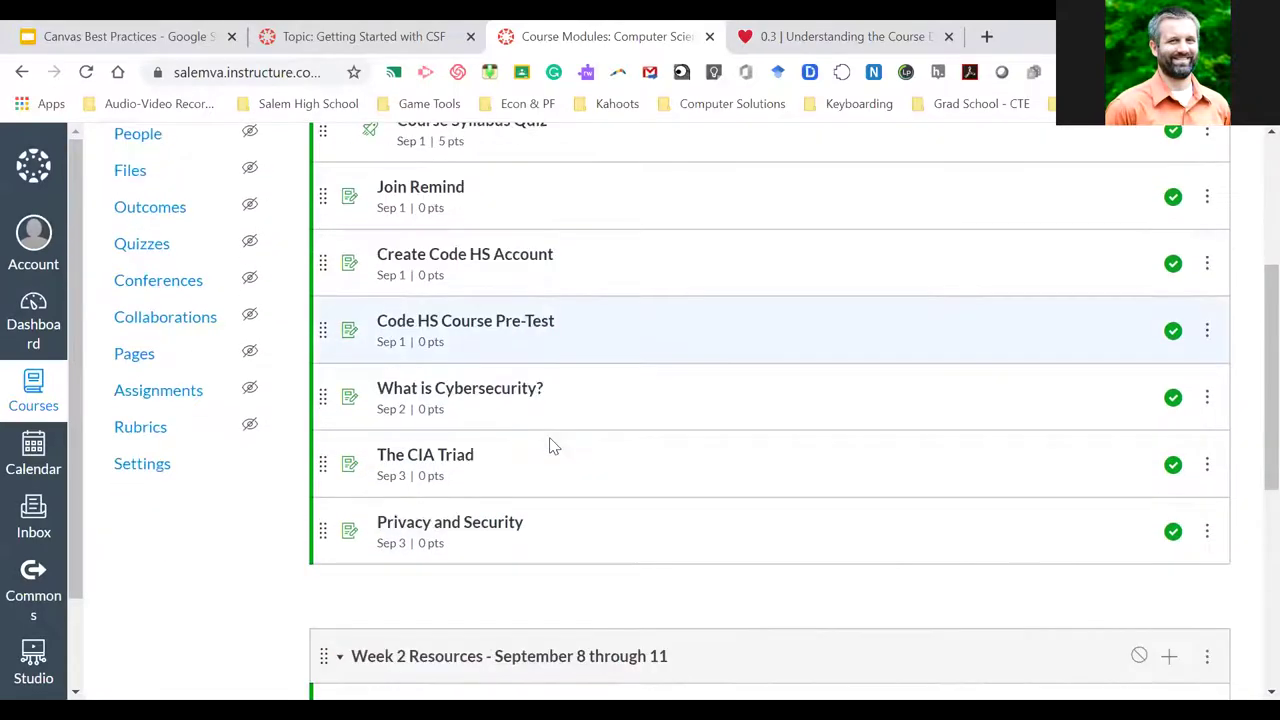
# Create a Rocks Kubu assignment in the Unit 1 group and open its full editor
pyautogui.click(162, 376)
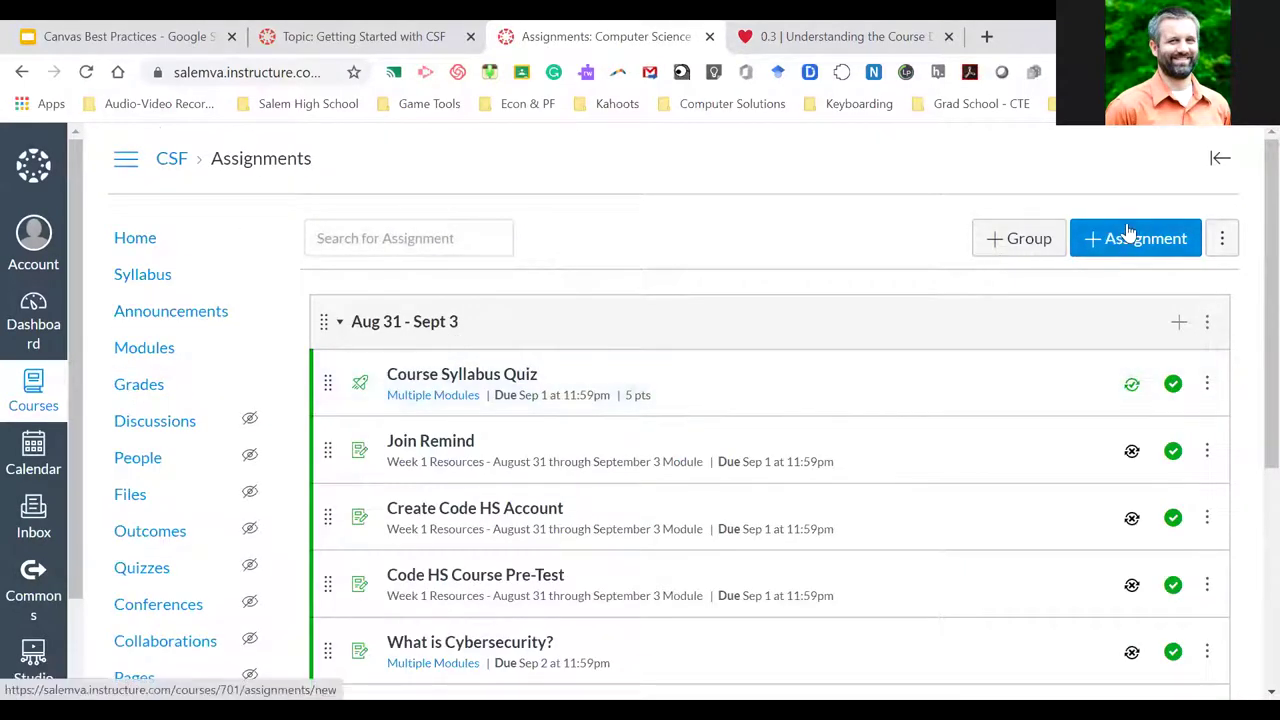
pyautogui.scroll(-4, 986, 457)
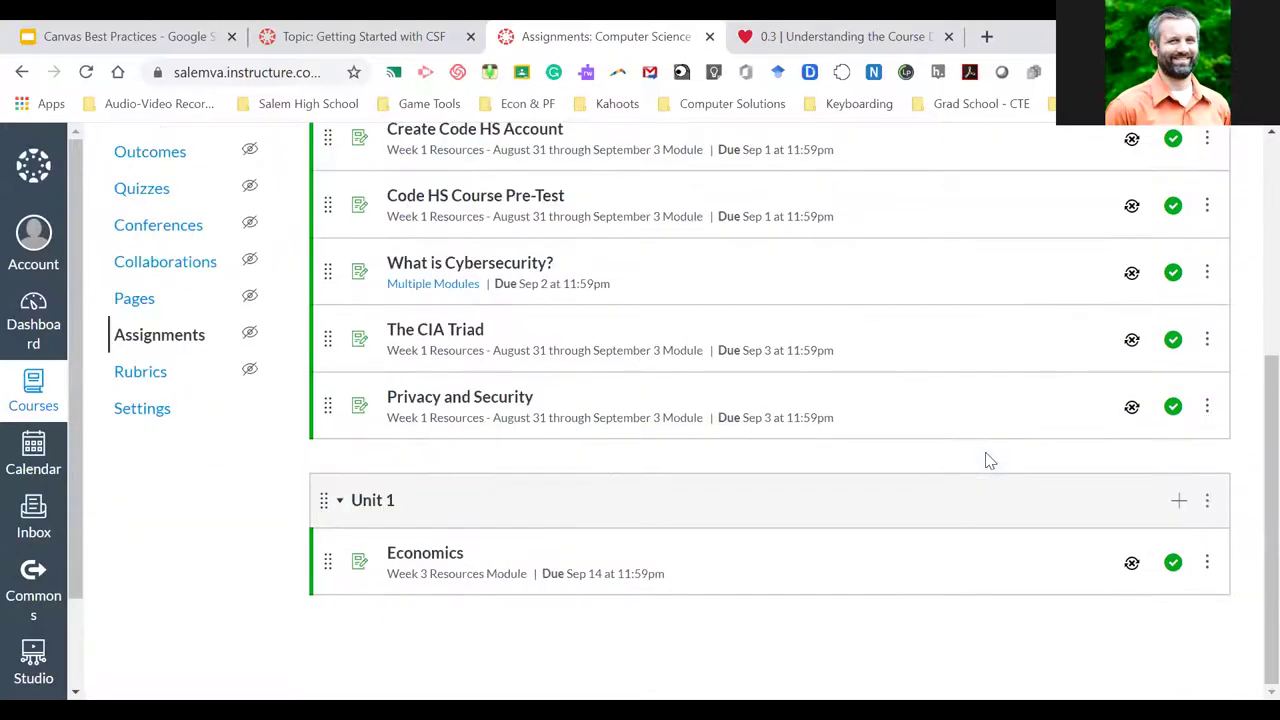
pyautogui.click(1179, 500)
pyautogui.click(635, 374)
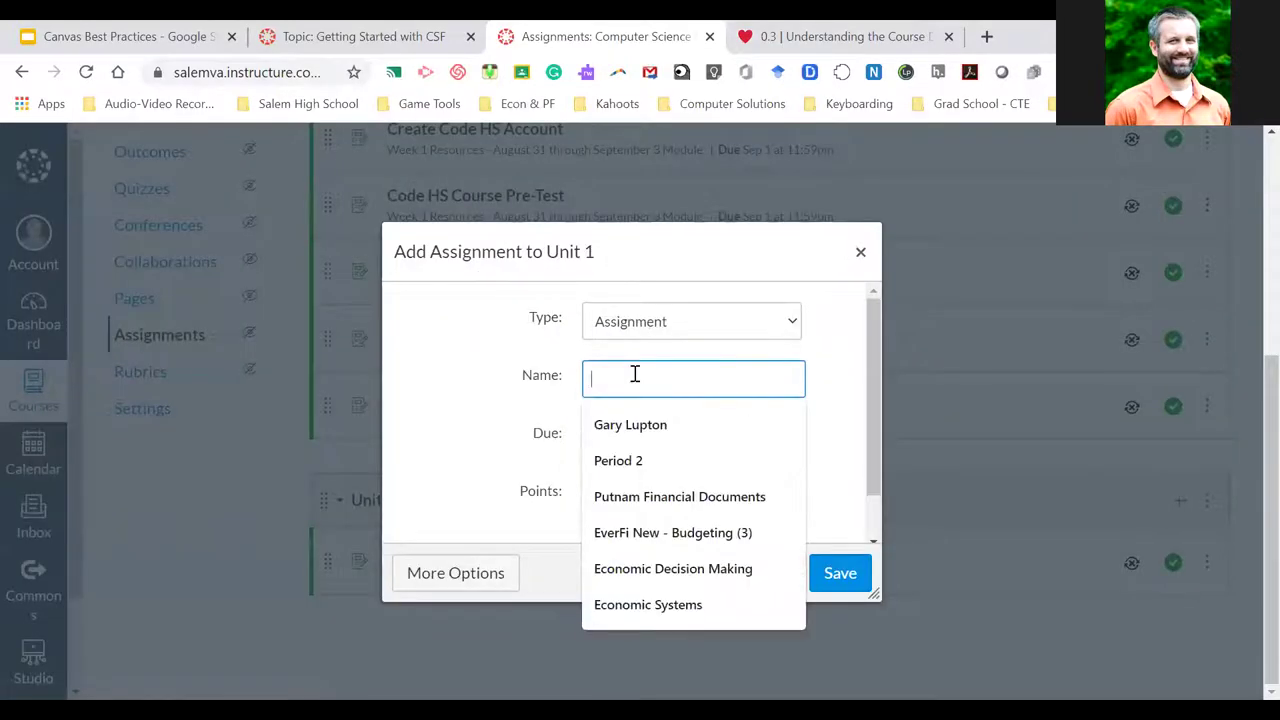
pyautogui.write('Rocks Rubu')
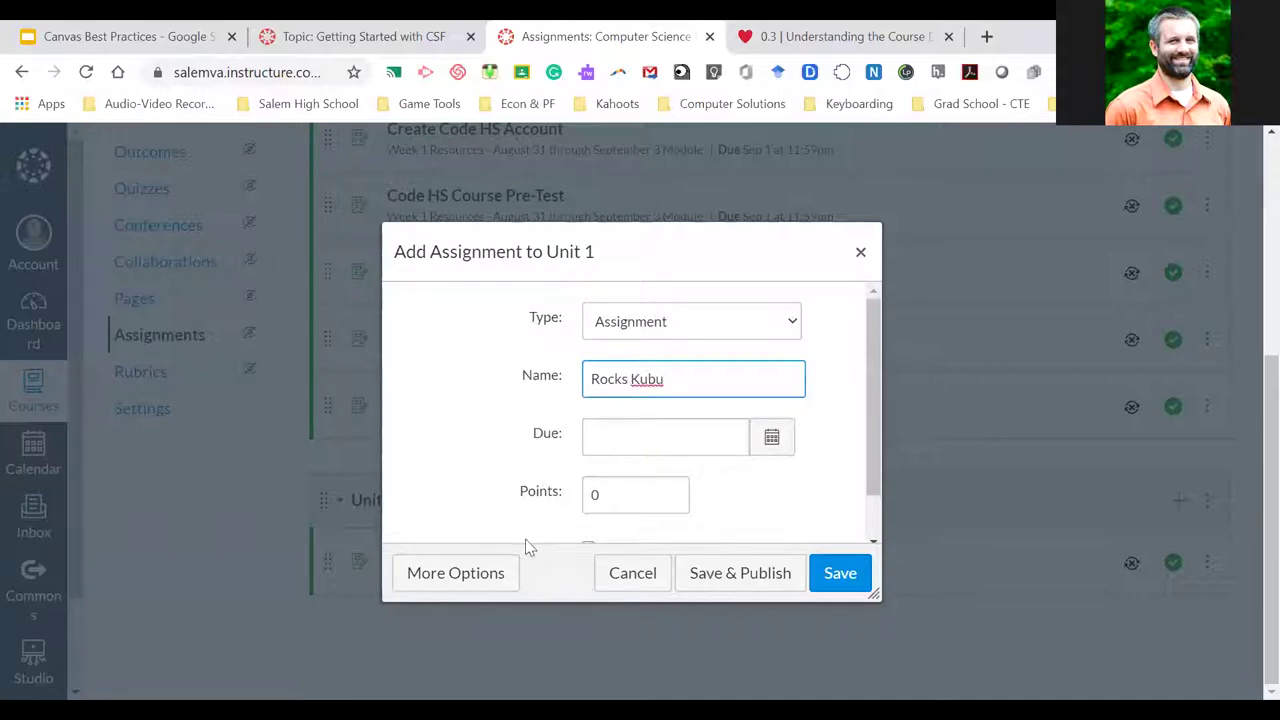
pyautogui.click(443, 576)
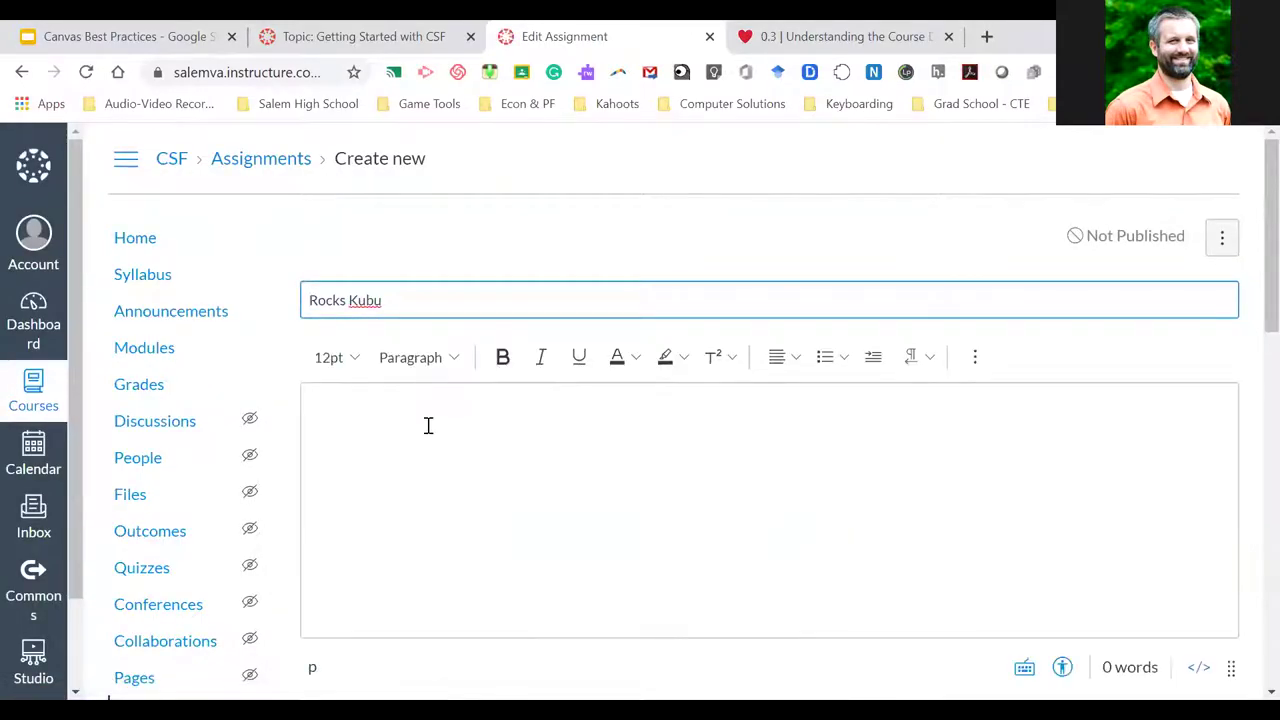
# Add the description 'complete the Rocks Kubu' and save and publish the assignment at 0 points
pyautogui.click(428, 425)
pyautogui.write('complete the Rocks Kubu')
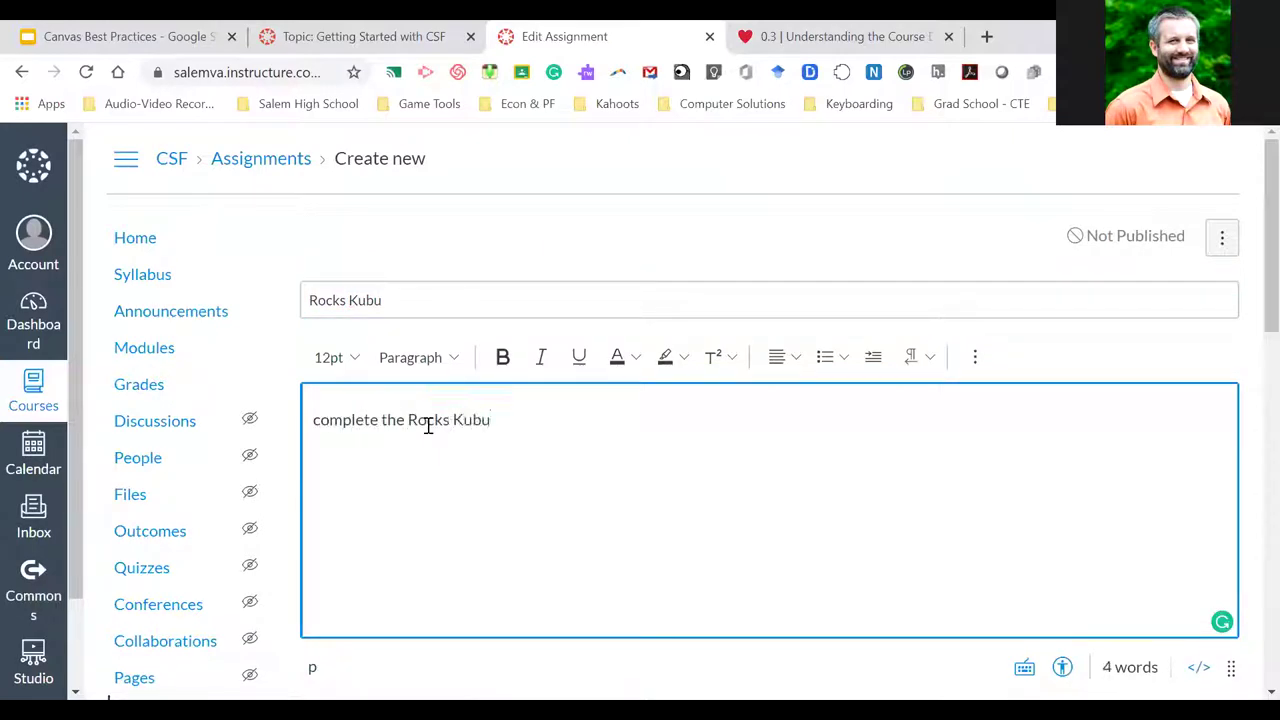
pyautogui.moveTo(408, 420); pyautogui.dragTo(757, 540)
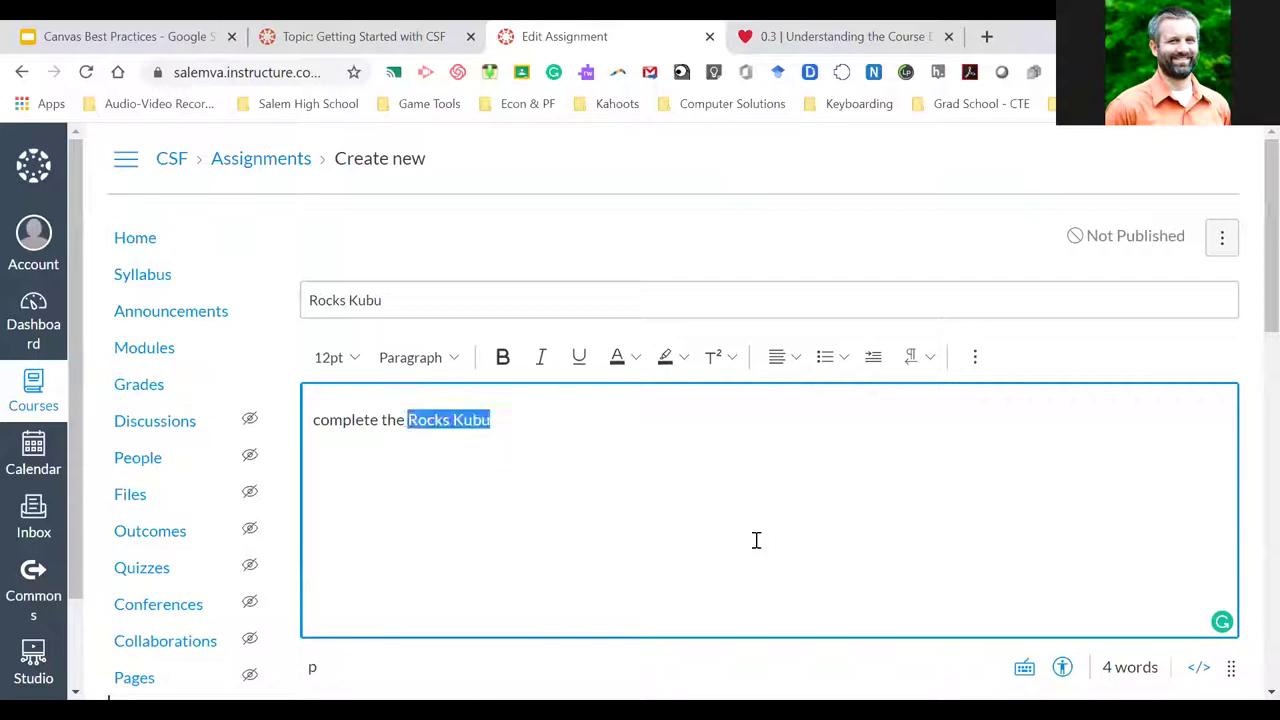
pyautogui.scroll(-2, 757, 540)
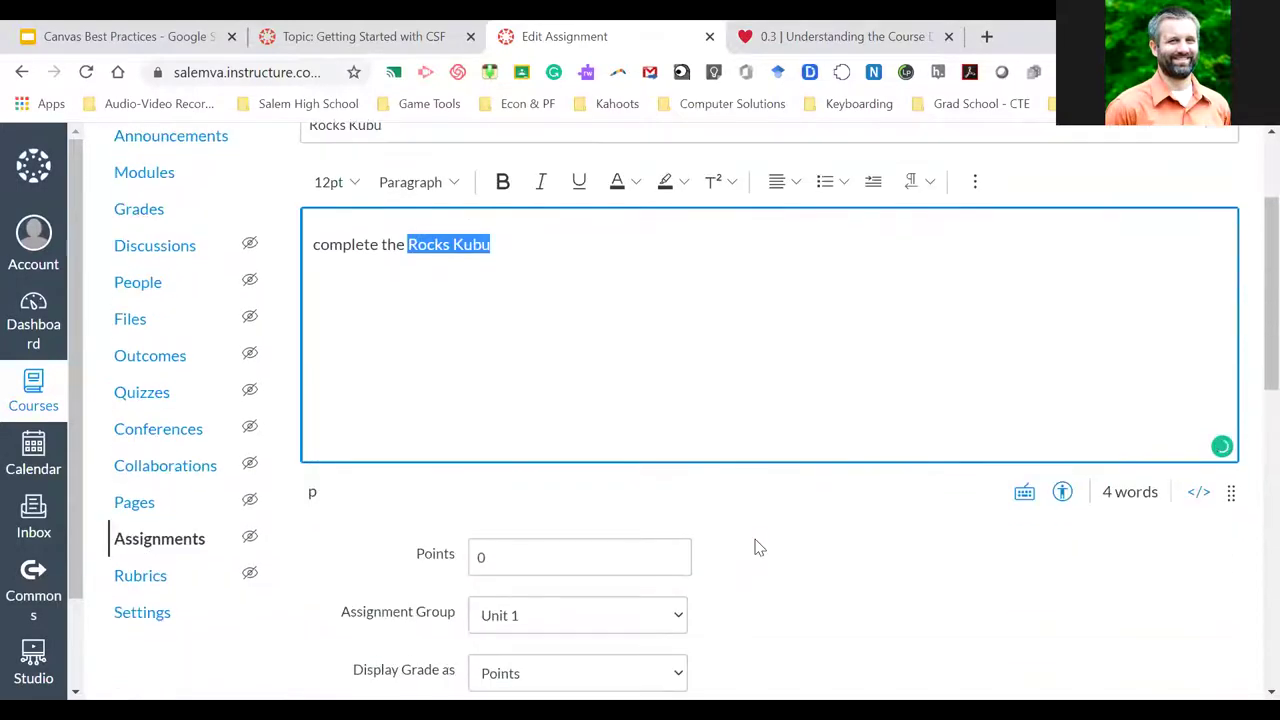
pyautogui.scroll(-2, 757, 547)
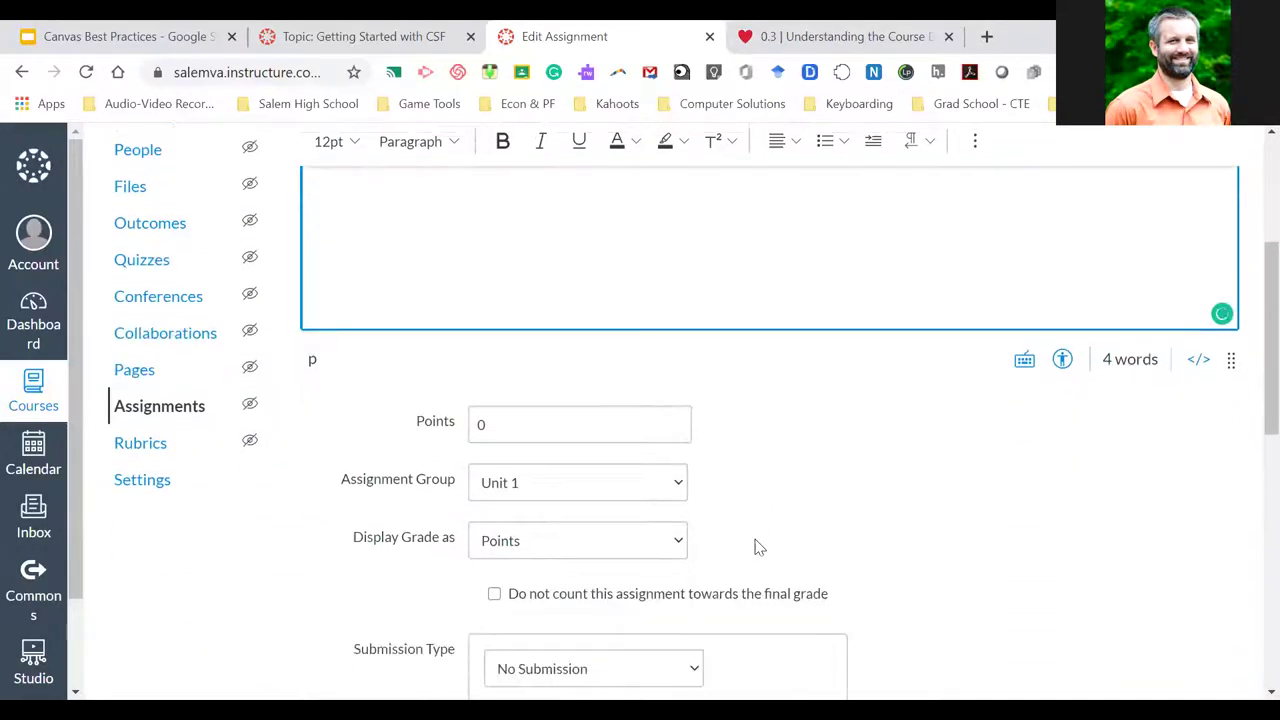
pyautogui.scroll(4, 757, 547)
pyautogui.scroll(-2, 757, 547)
pyautogui.scroll(-3, 757, 547)
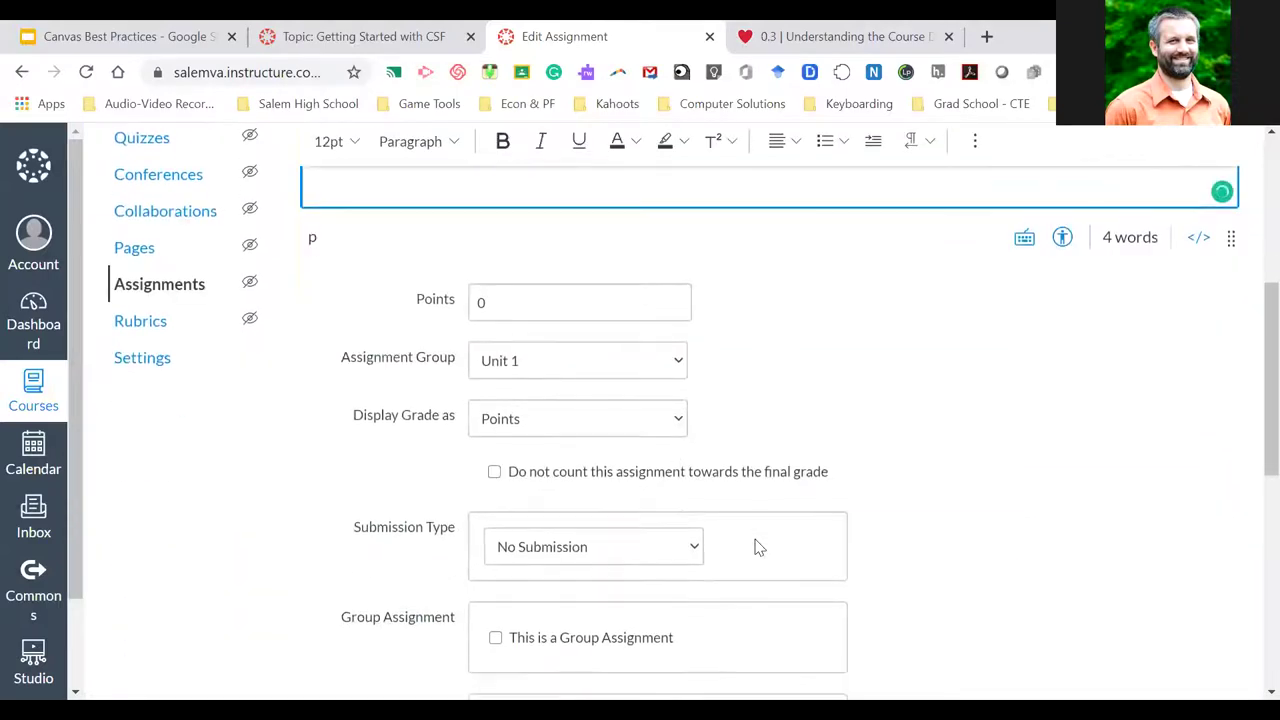
pyautogui.scroll(-5, 912, 520)
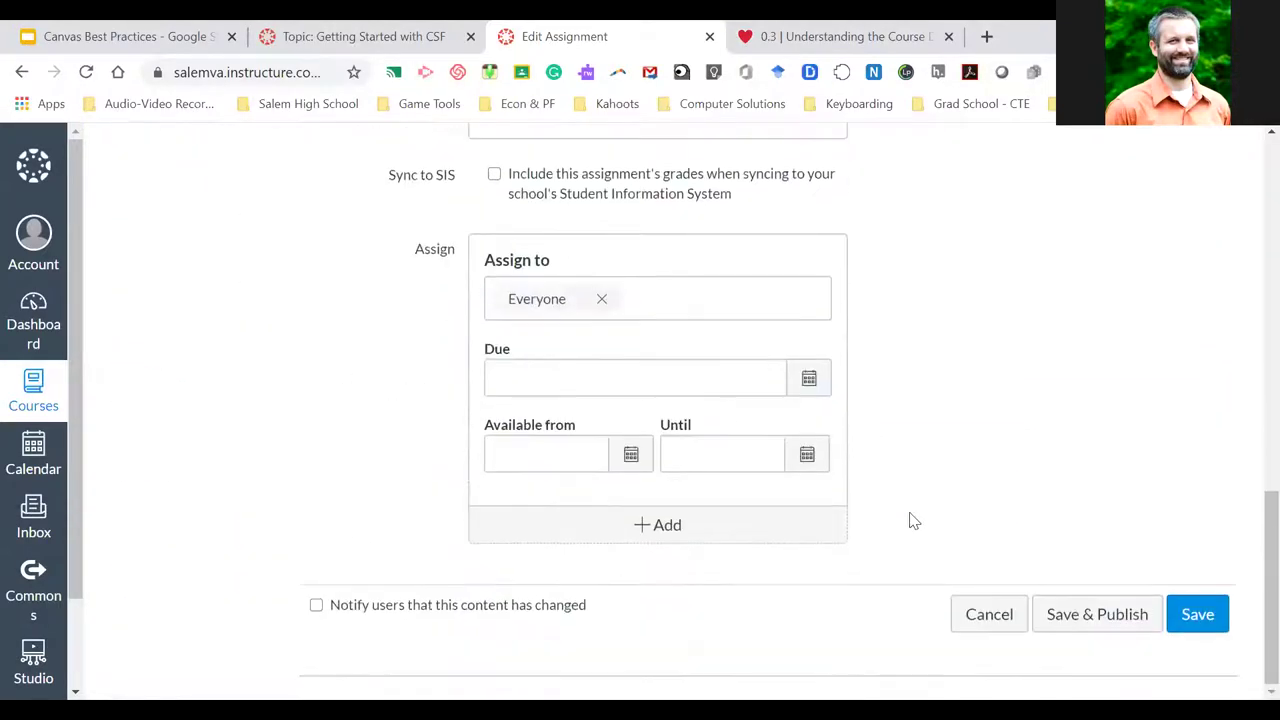
pyautogui.click(1104, 621)
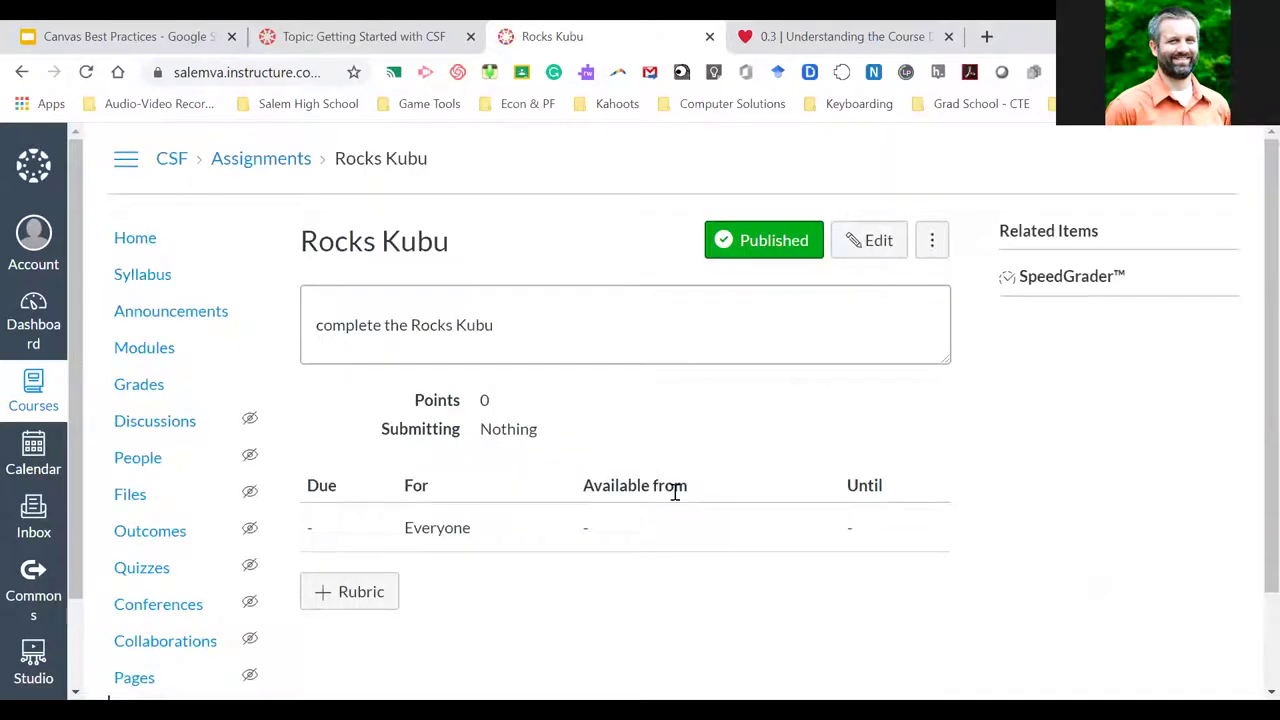
# Add the Rocks Kubu assignment to the Week 3 Resources module below Economics
pyautogui.click(148, 352)
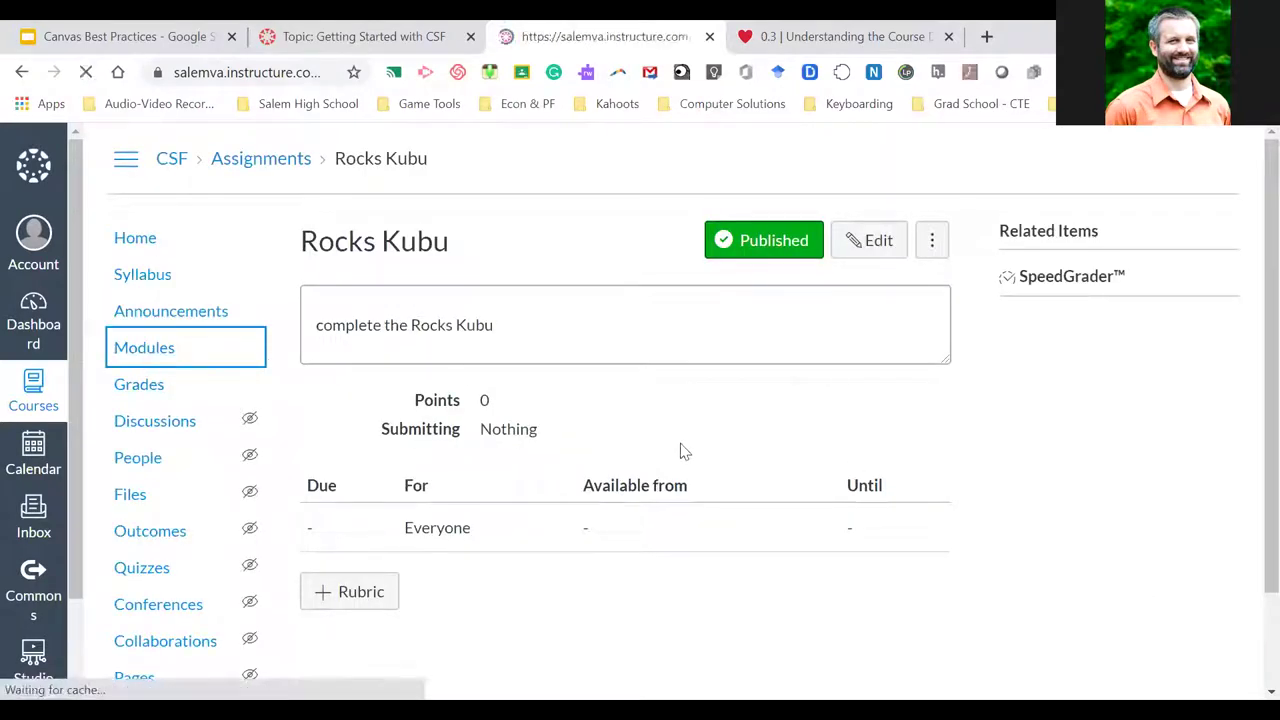
pyautogui.scroll(-10, 680, 450)
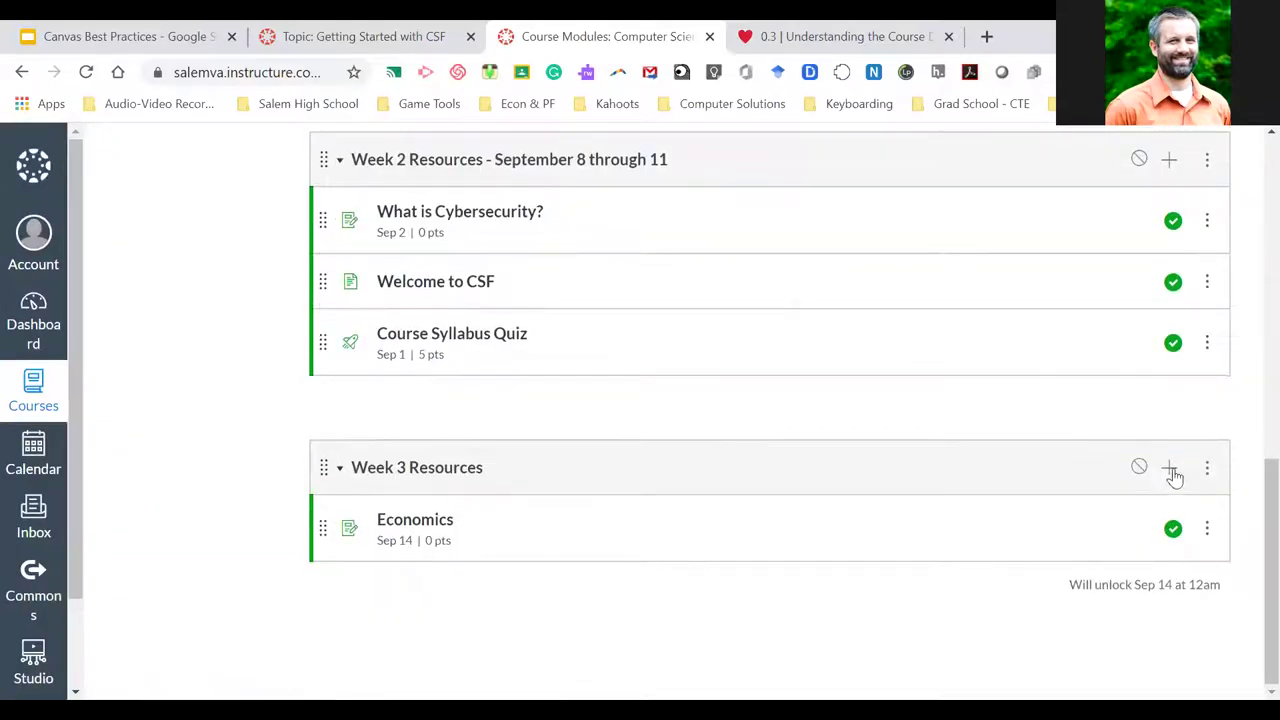
pyautogui.click(1170, 469)
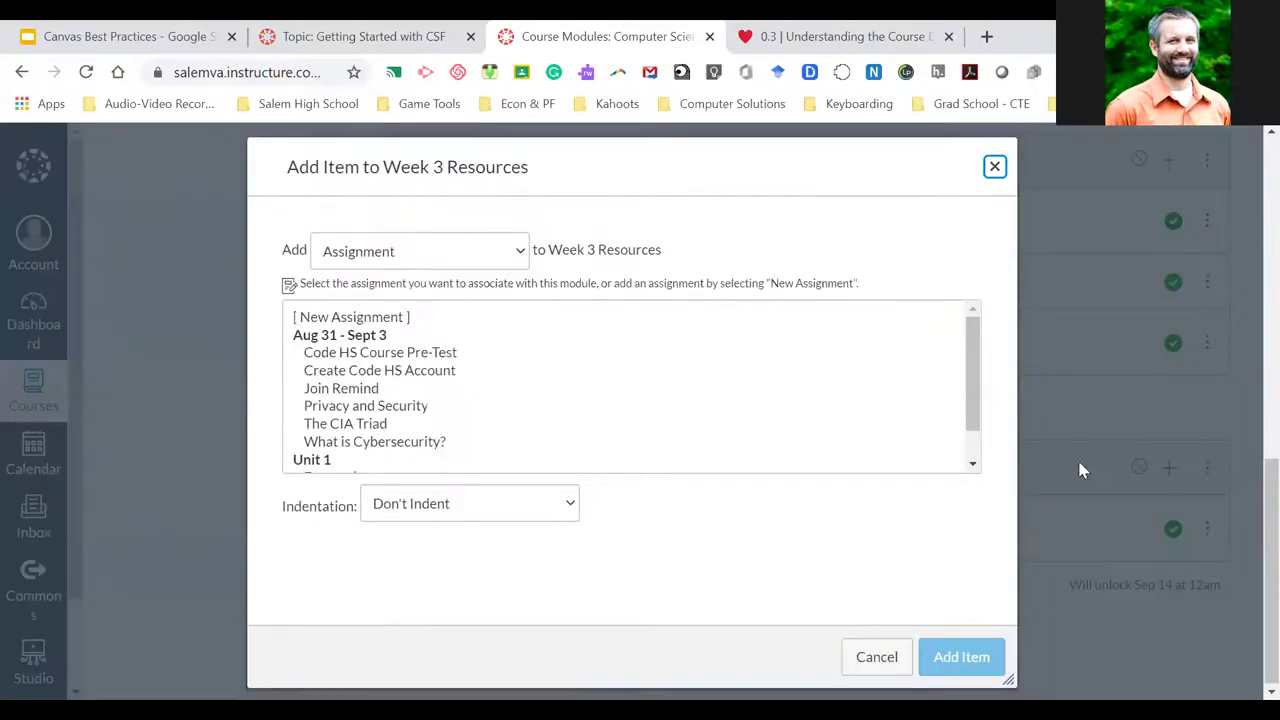
pyautogui.scroll(-1, 472, 389)
pyautogui.click(336, 458)
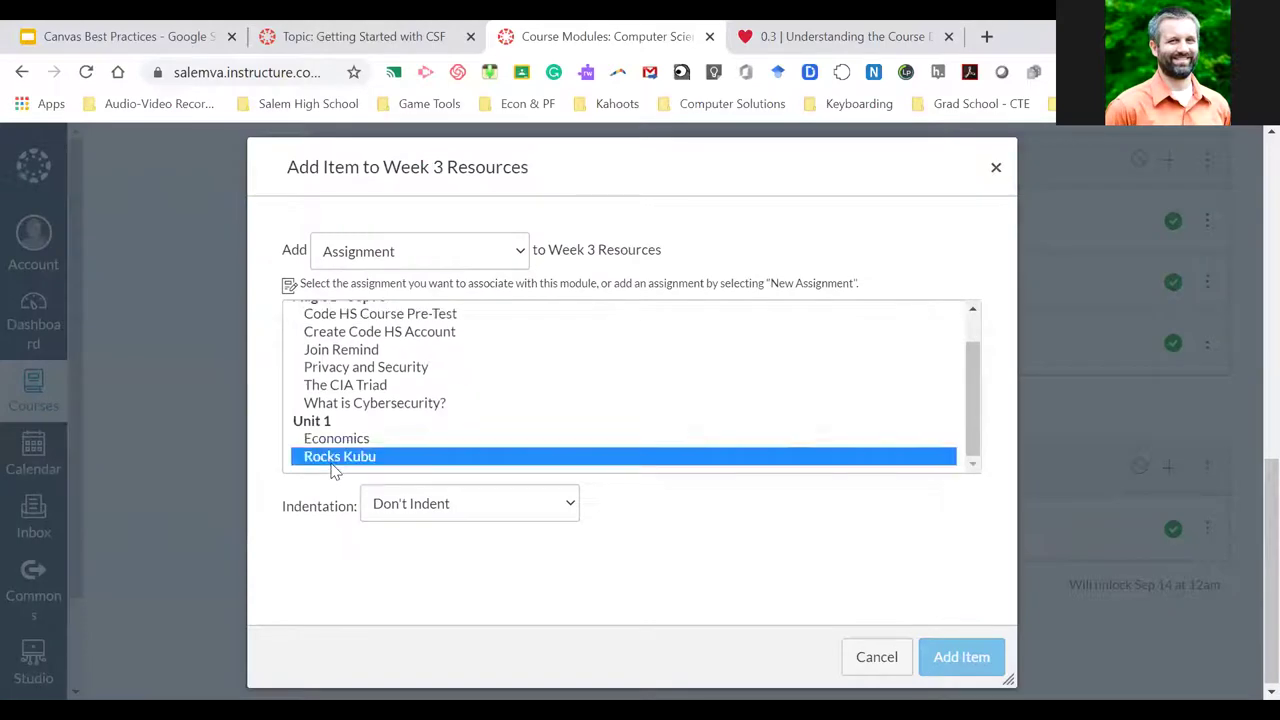
pyautogui.click(931, 654)
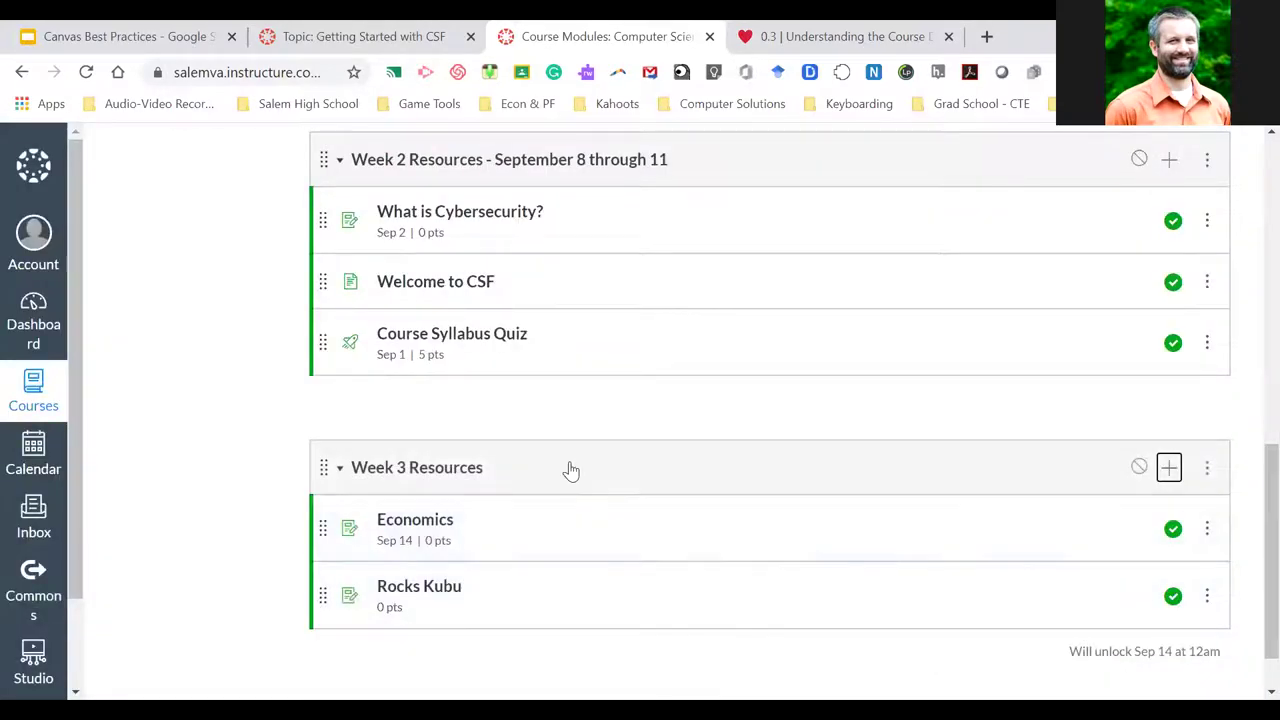
pyautogui.scroll(5, 566, 466)
pyautogui.scroll(2, 569, 470)
pyautogui.scroll(-1, 569, 470)
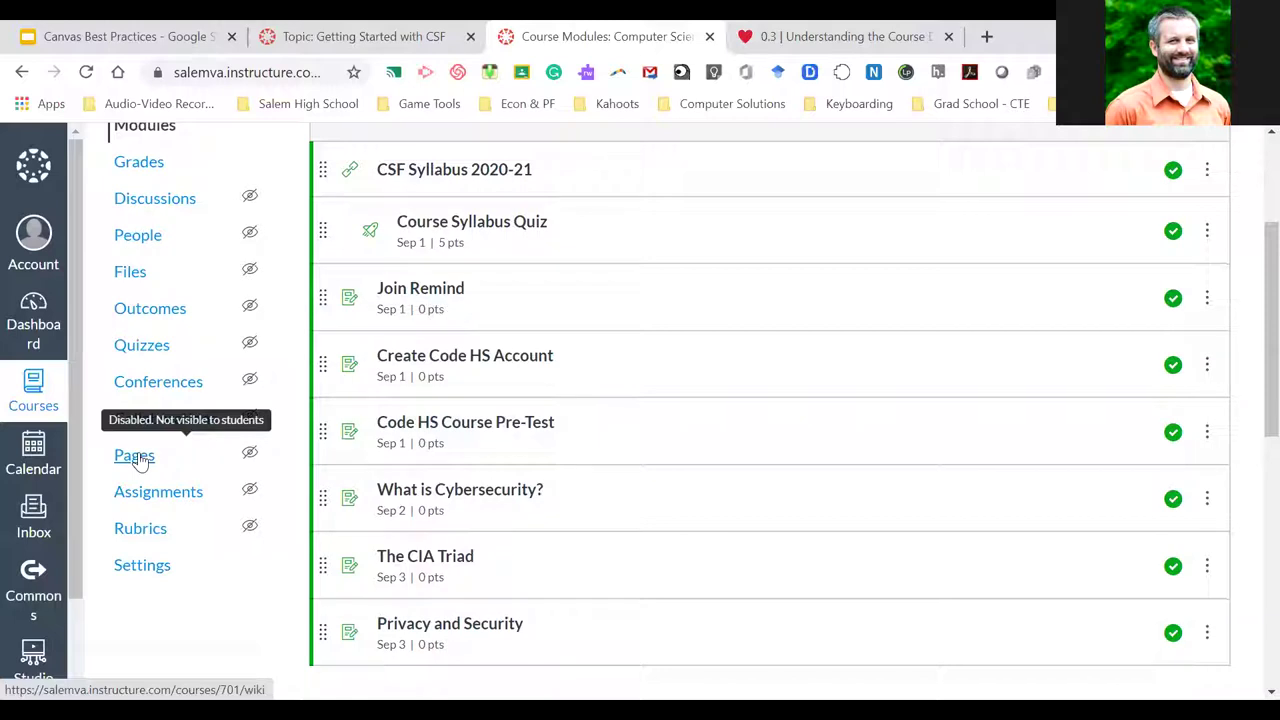
# Create a page titled 'Activities for Monday, August 31' beginning 'We will start by reviewing this document'
pyautogui.click(138, 458)
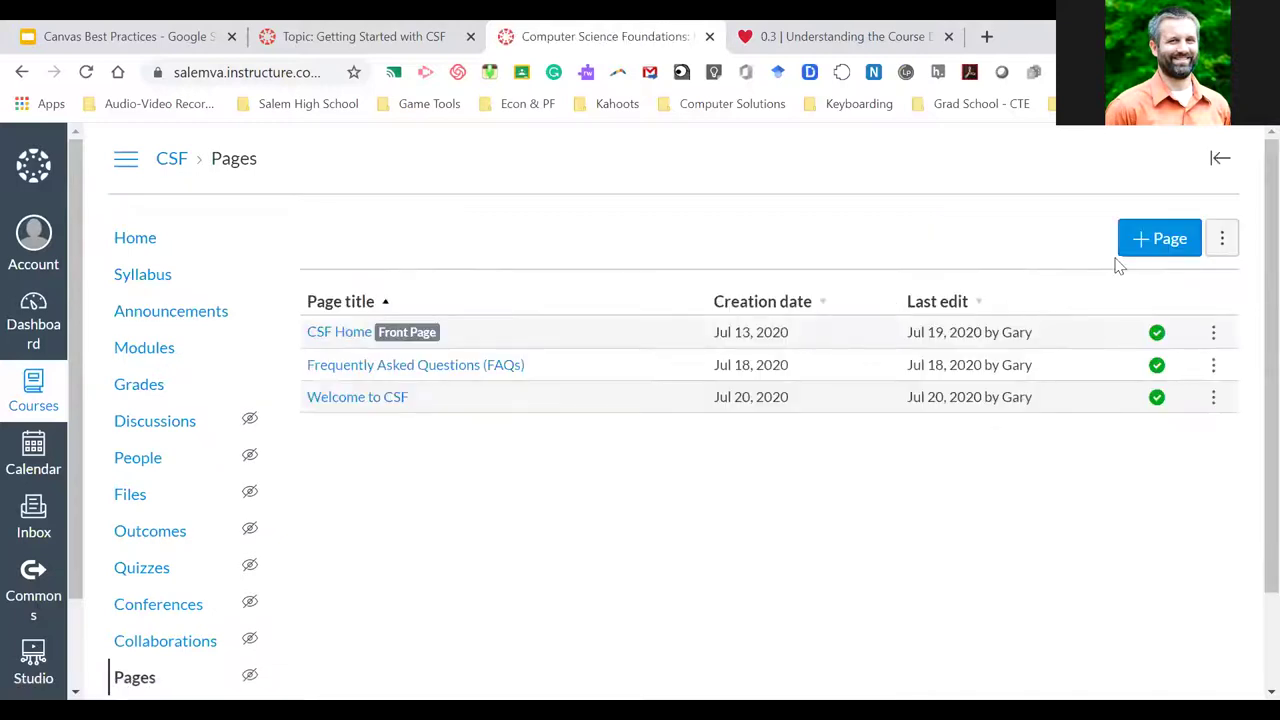
pyautogui.click(1157, 248)
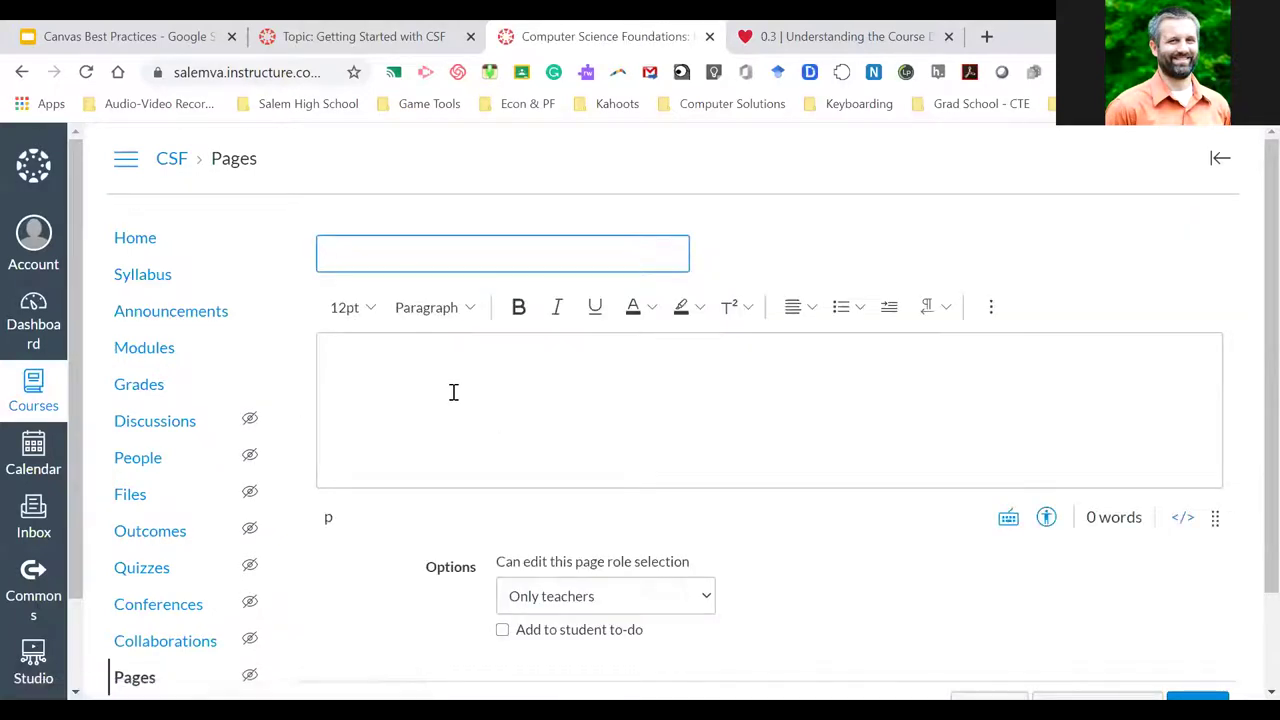
pyautogui.click(453, 392)
pyautogui.click(363, 252)
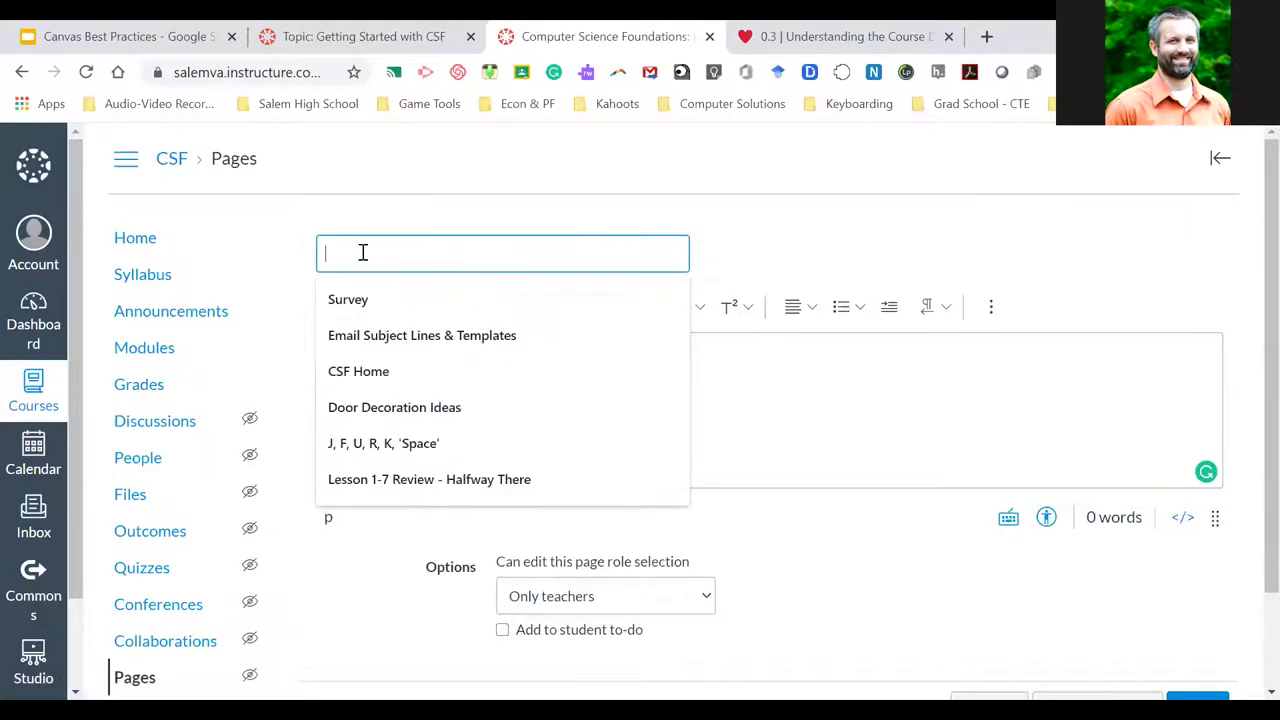
pyautogui.write('Activities for Monday, August 31')
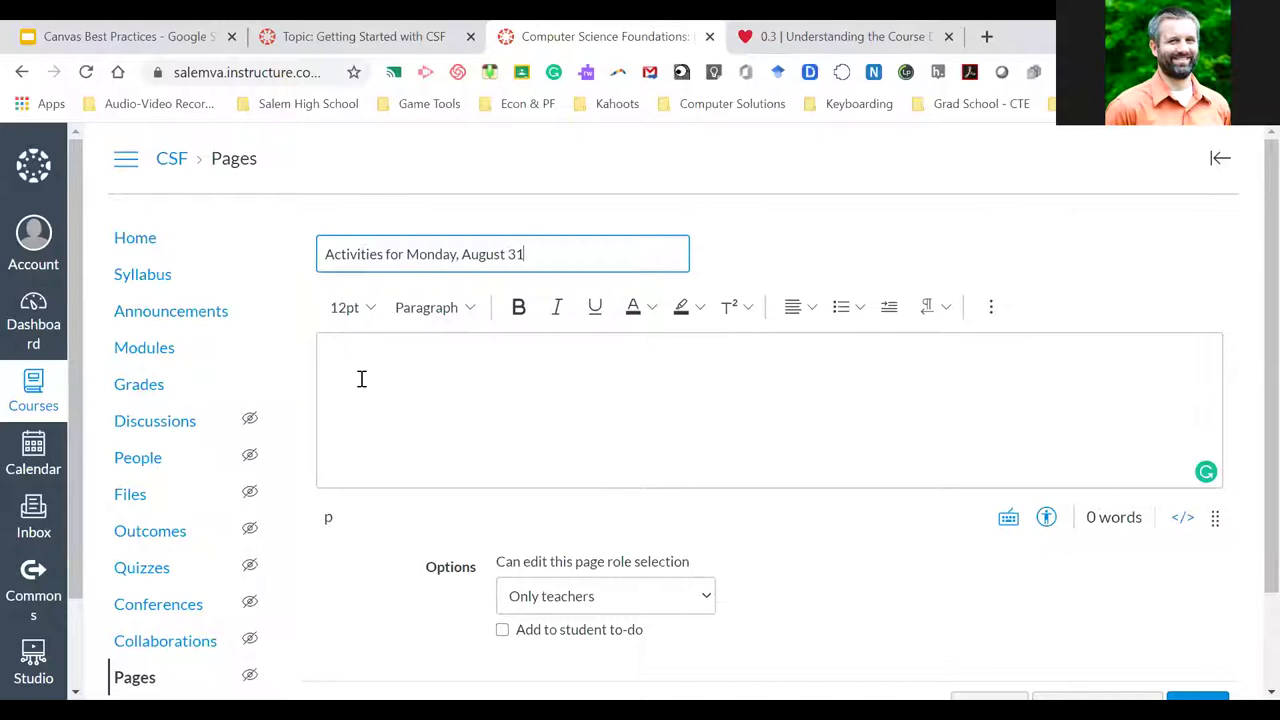
pyautogui.click(362, 378)
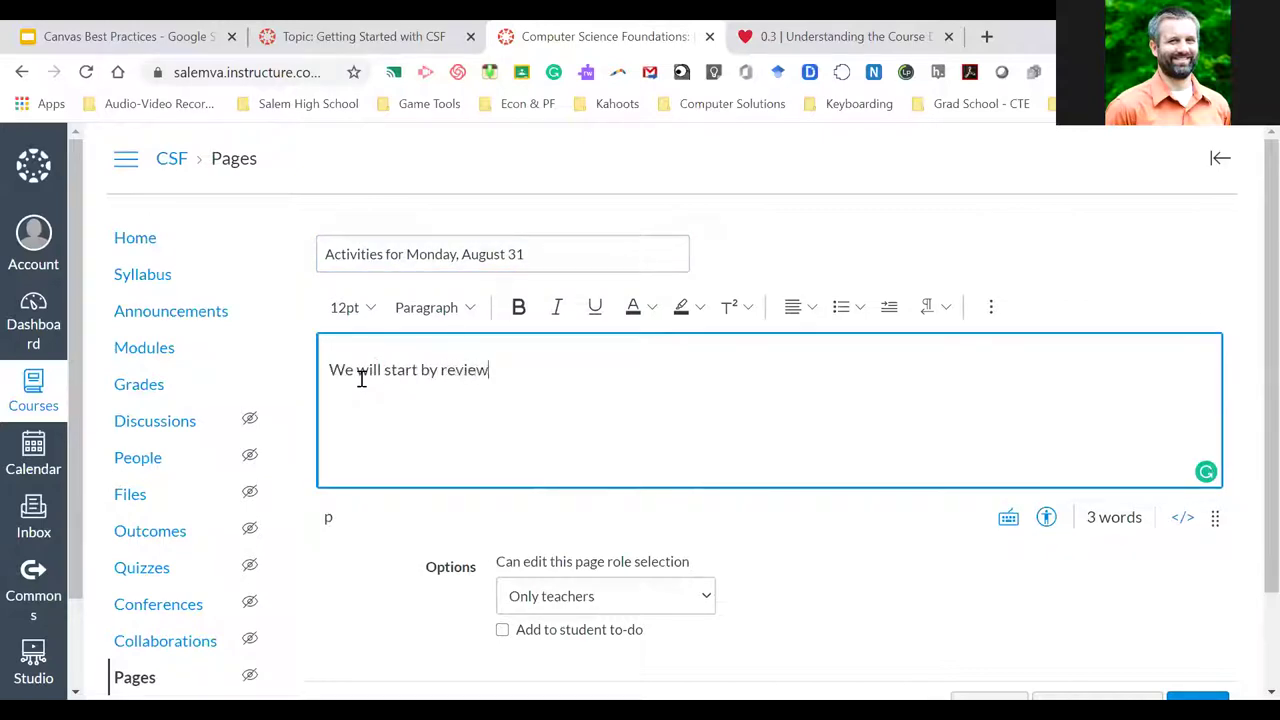
pyautogui.write('We will start by reviewing this document.')
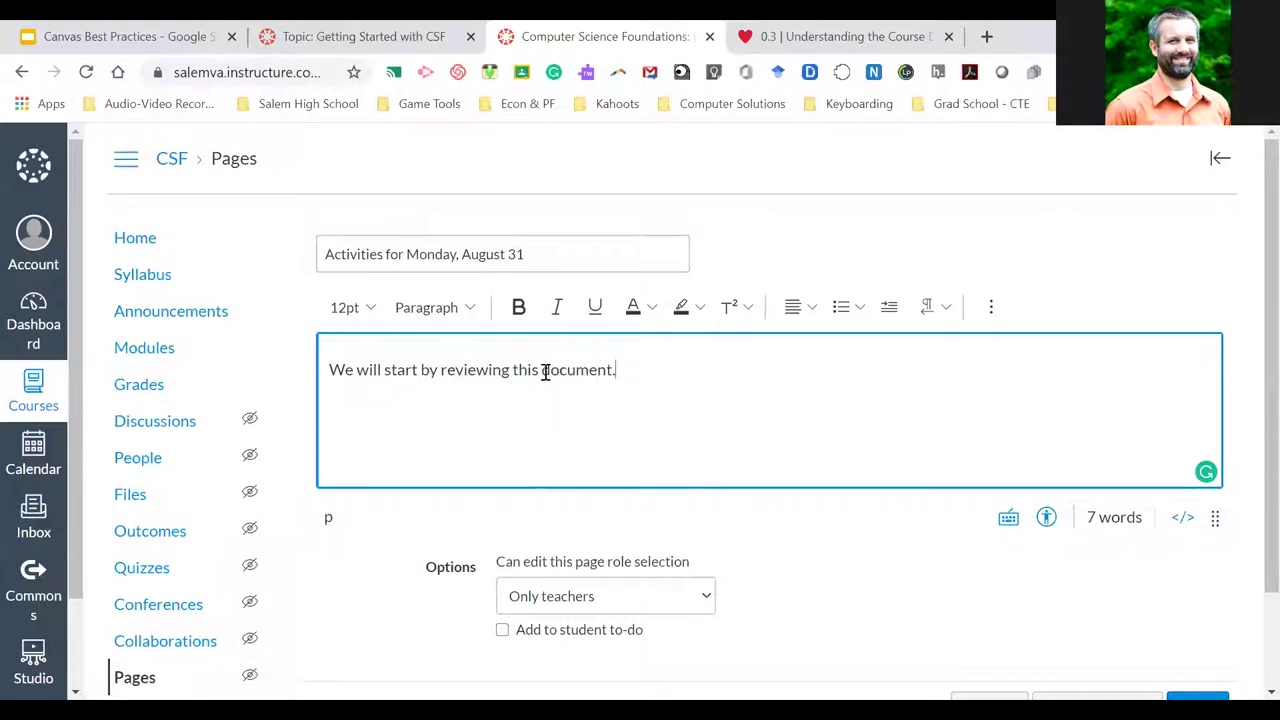
# Link the word 'document' to the external URL '#'
pyautogui.moveTo(545, 372); pyautogui.dragTo(615, 374)
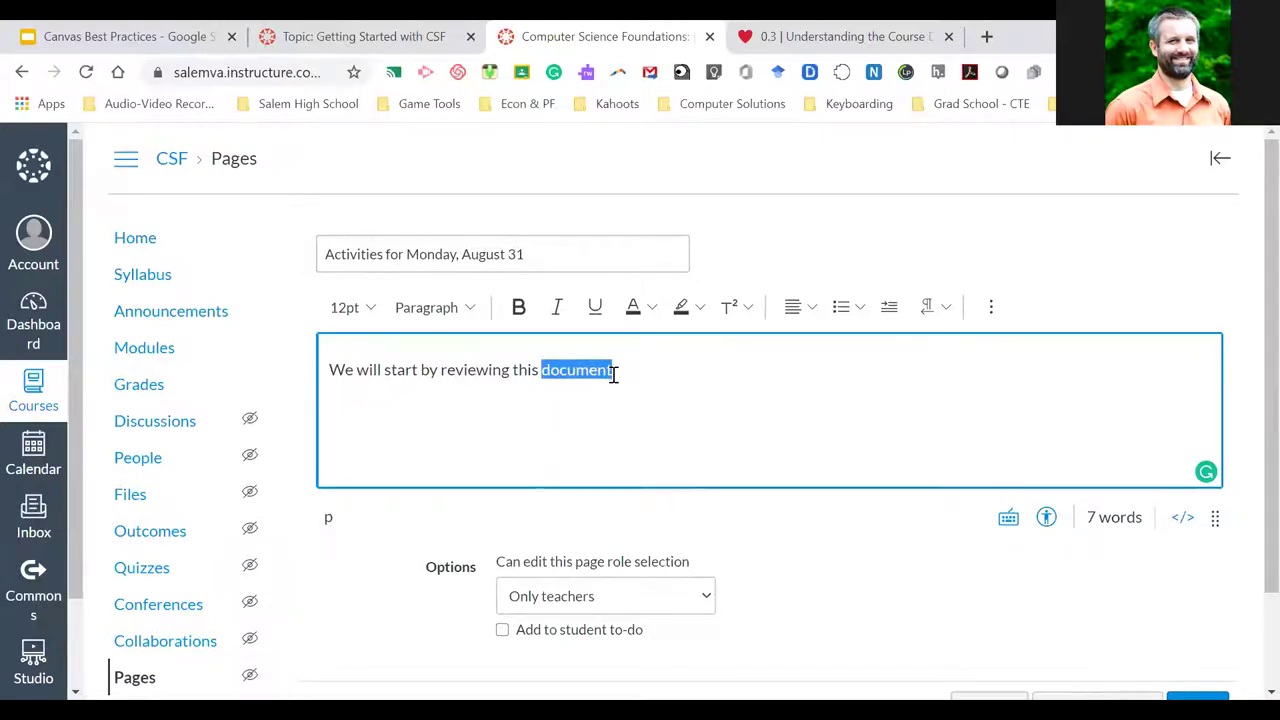
pyautogui.click(991, 307)
pyautogui.click(662, 345)
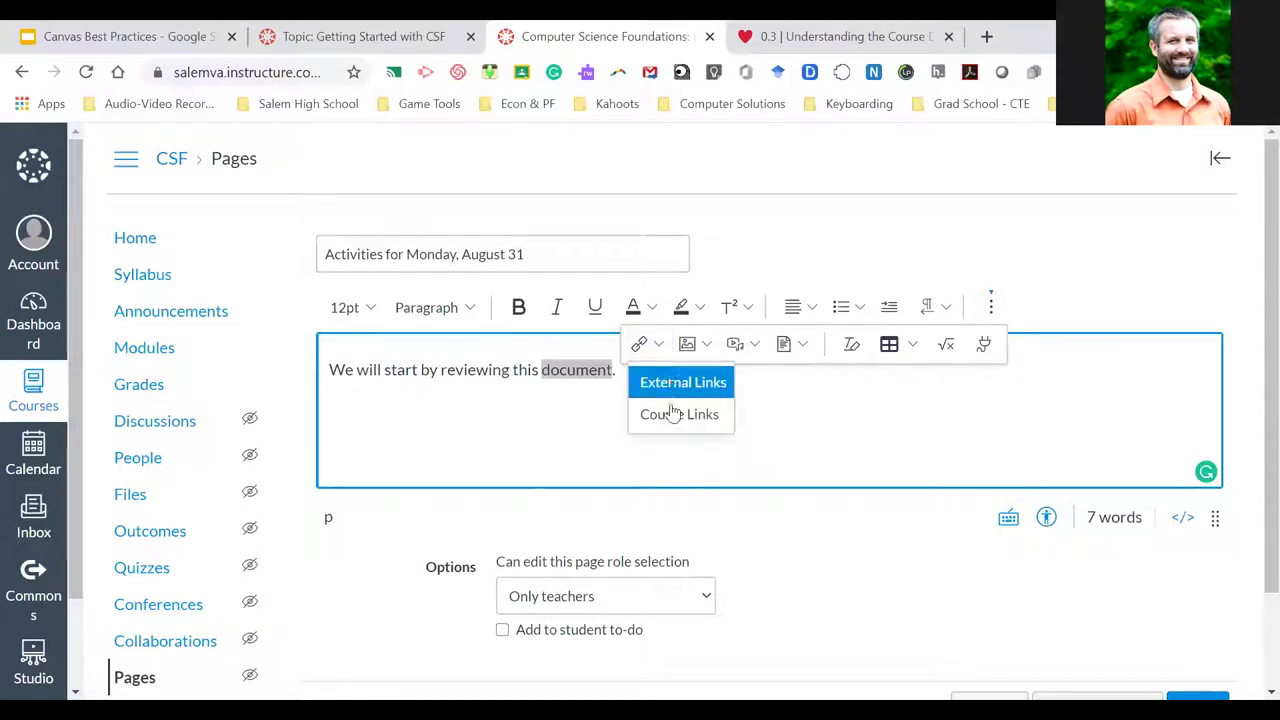
pyautogui.click(678, 381)
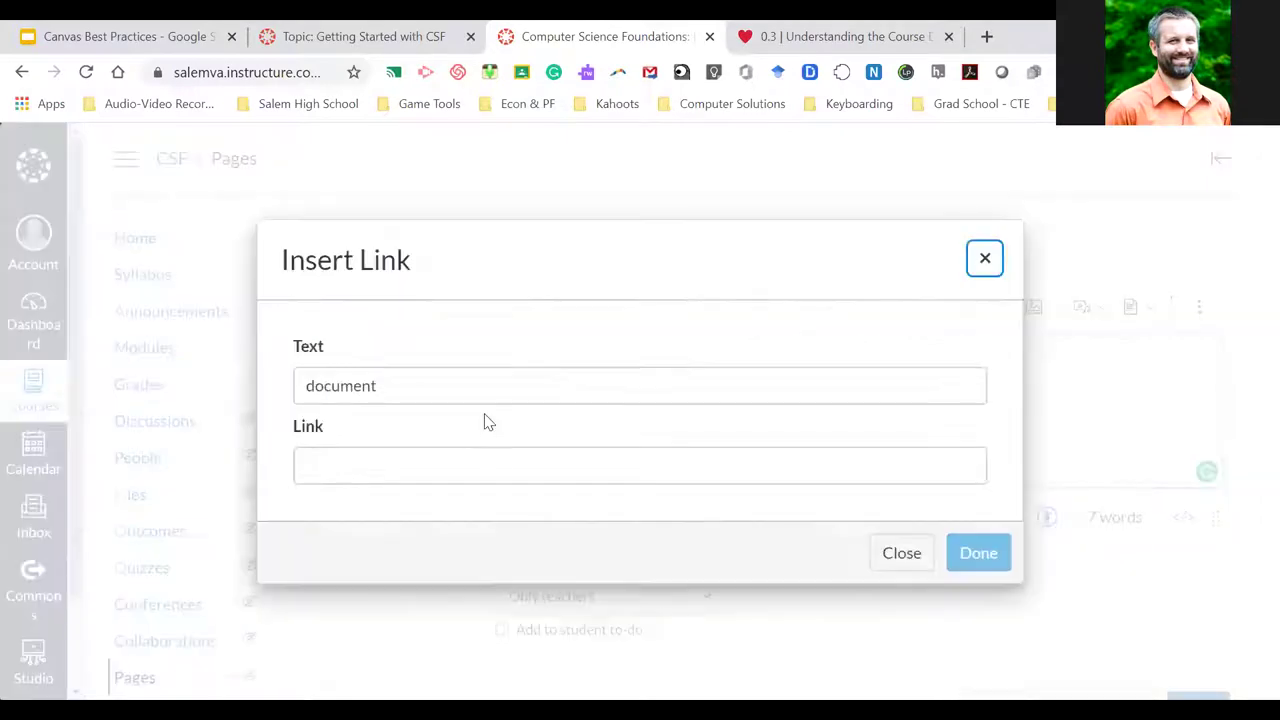
pyautogui.click(357, 466)
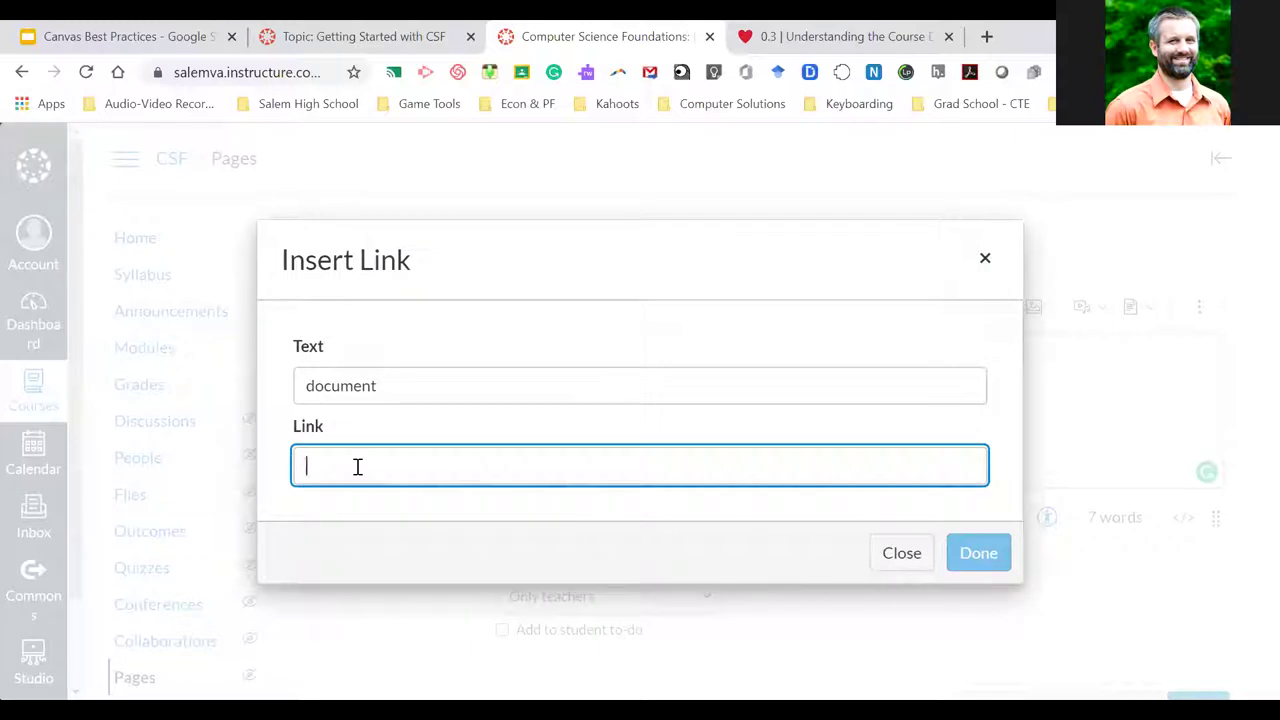
pyautogui.write('#')
pyautogui.click(990, 557)
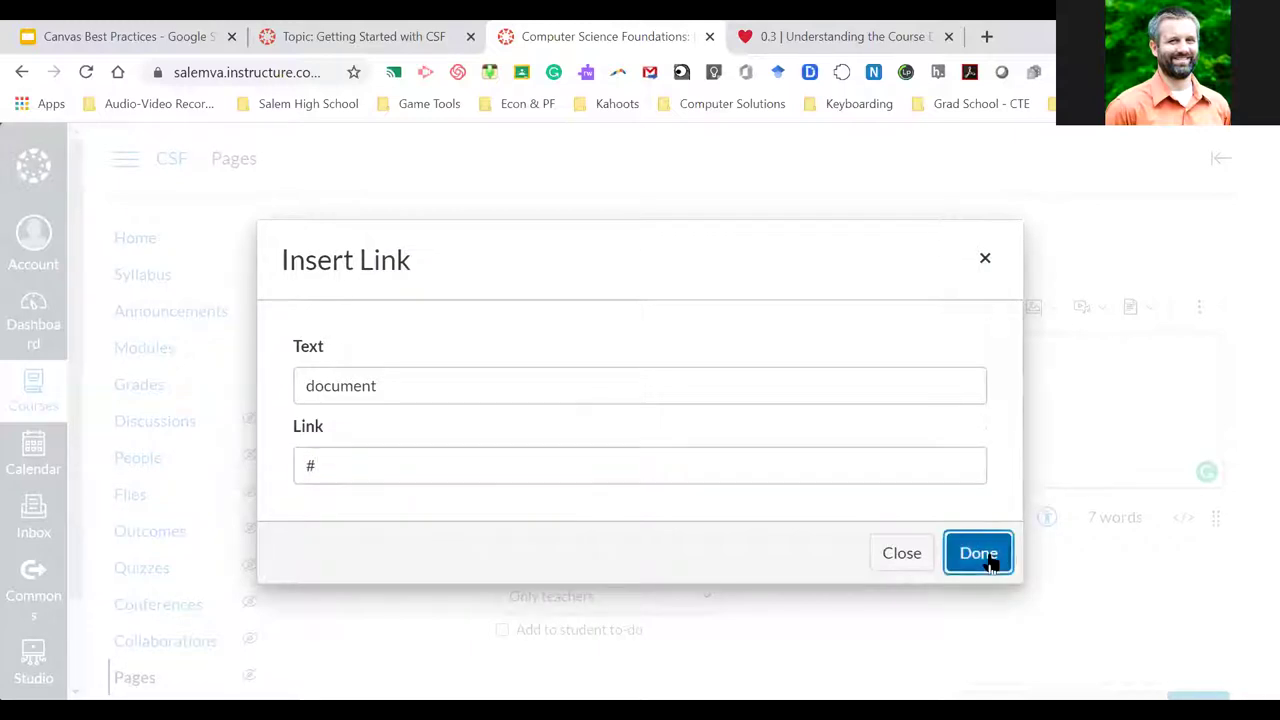
# Finish the body with 'Compete this Kubu.' and save and publish the page
pyautogui.click(641, 373)
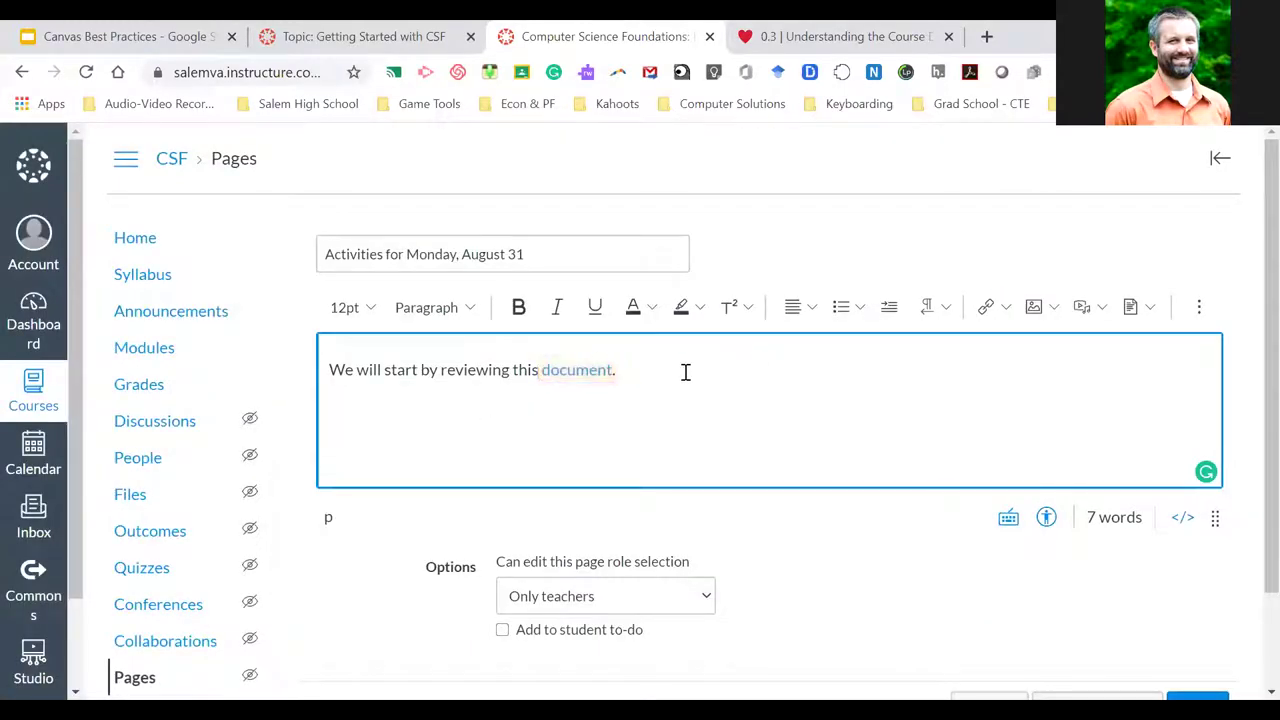
pyautogui.write('Compete this Kubu')
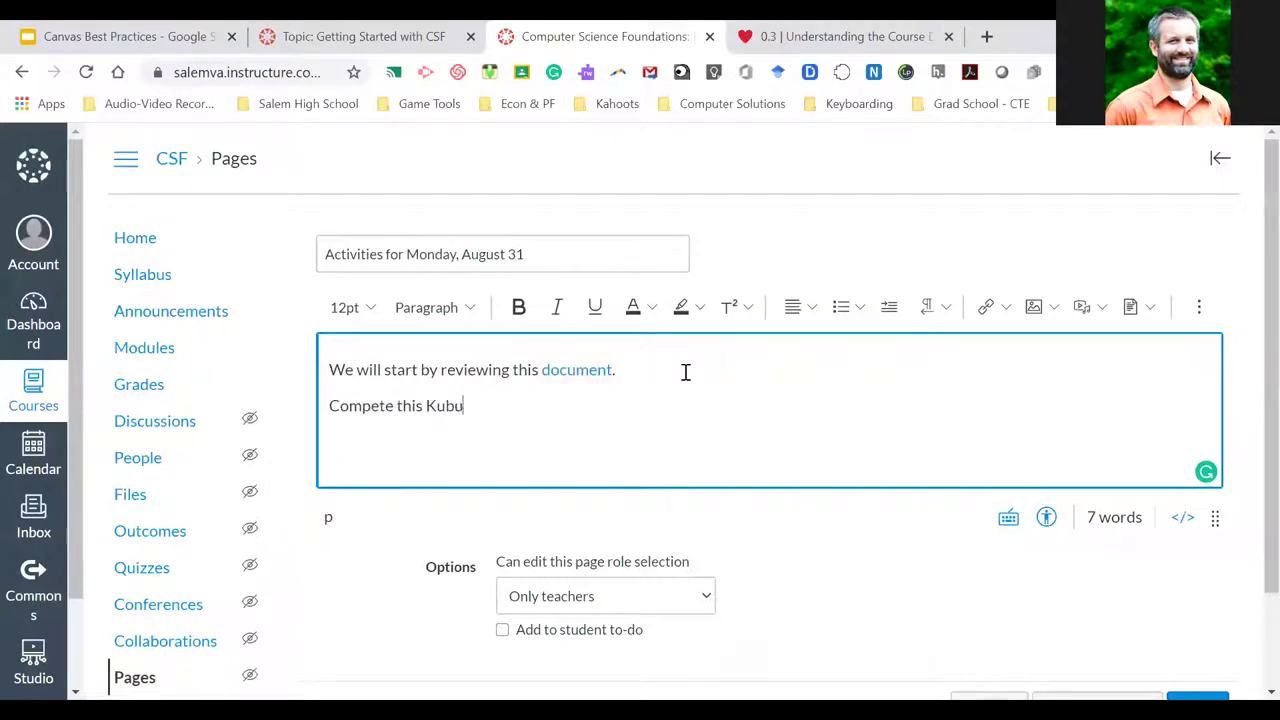
pyautogui.write('.')
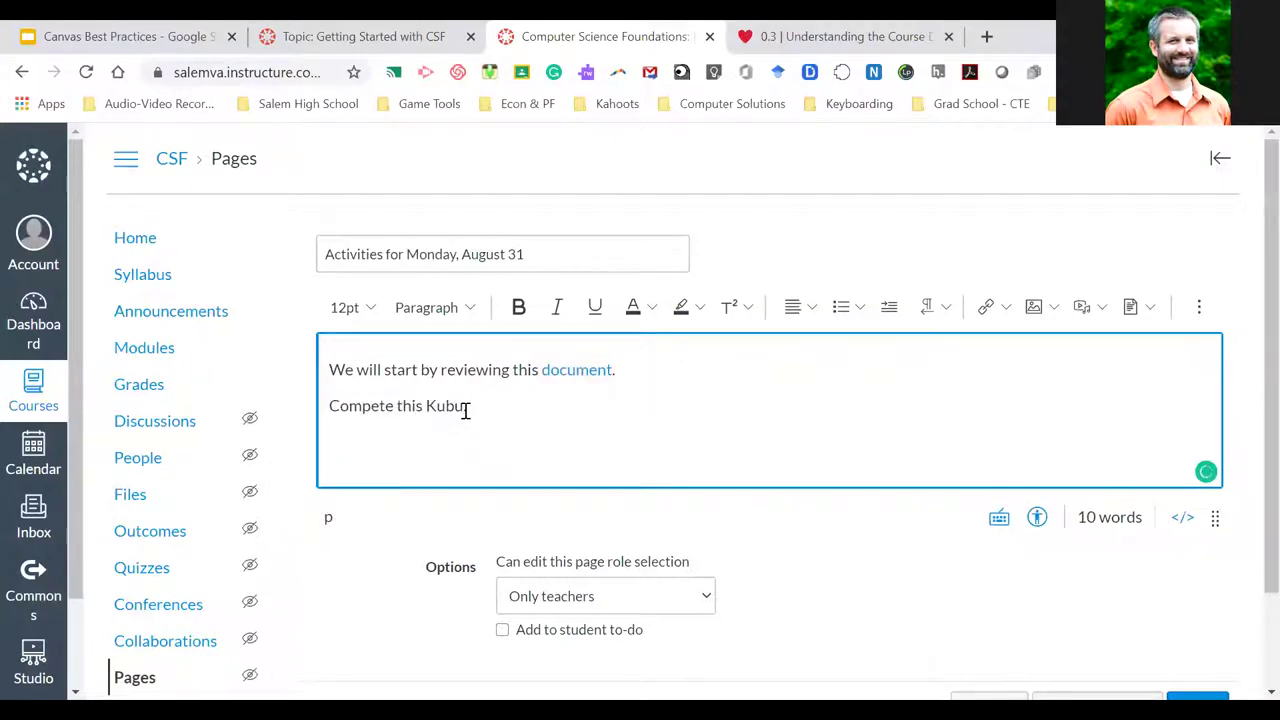
pyautogui.scroll(-2, 489, 420)
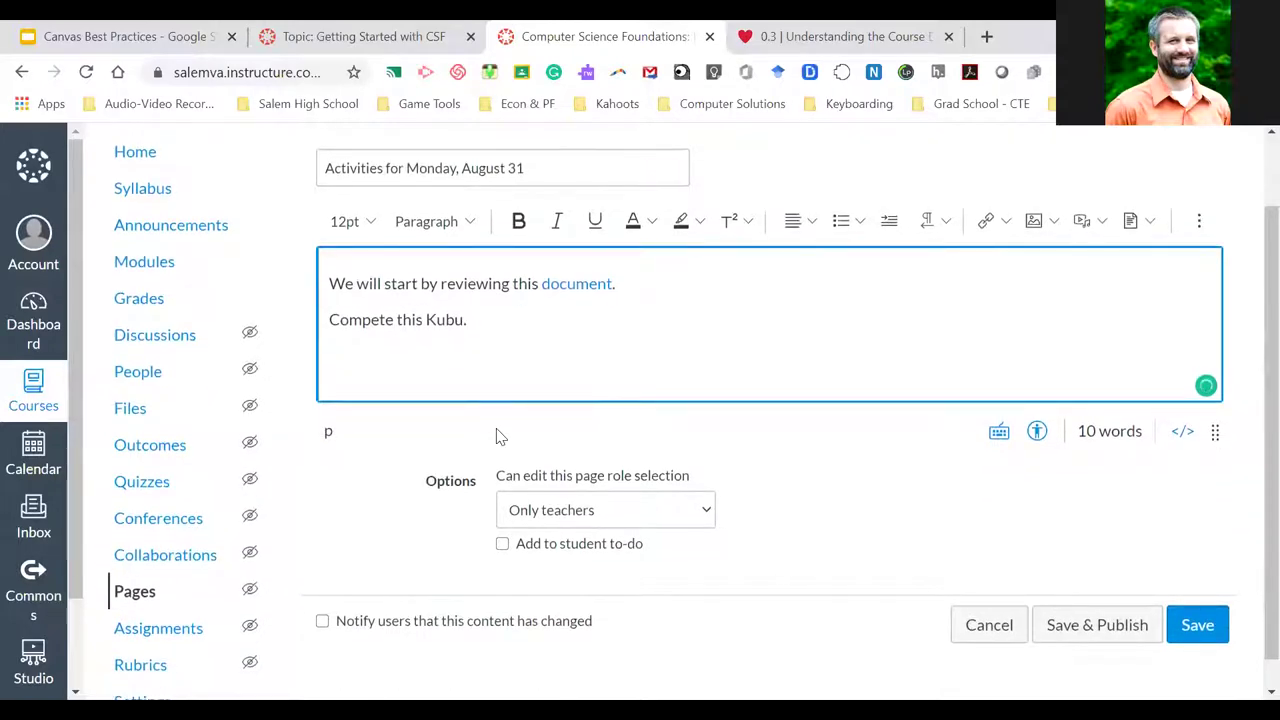
pyautogui.scroll(2, 497, 430)
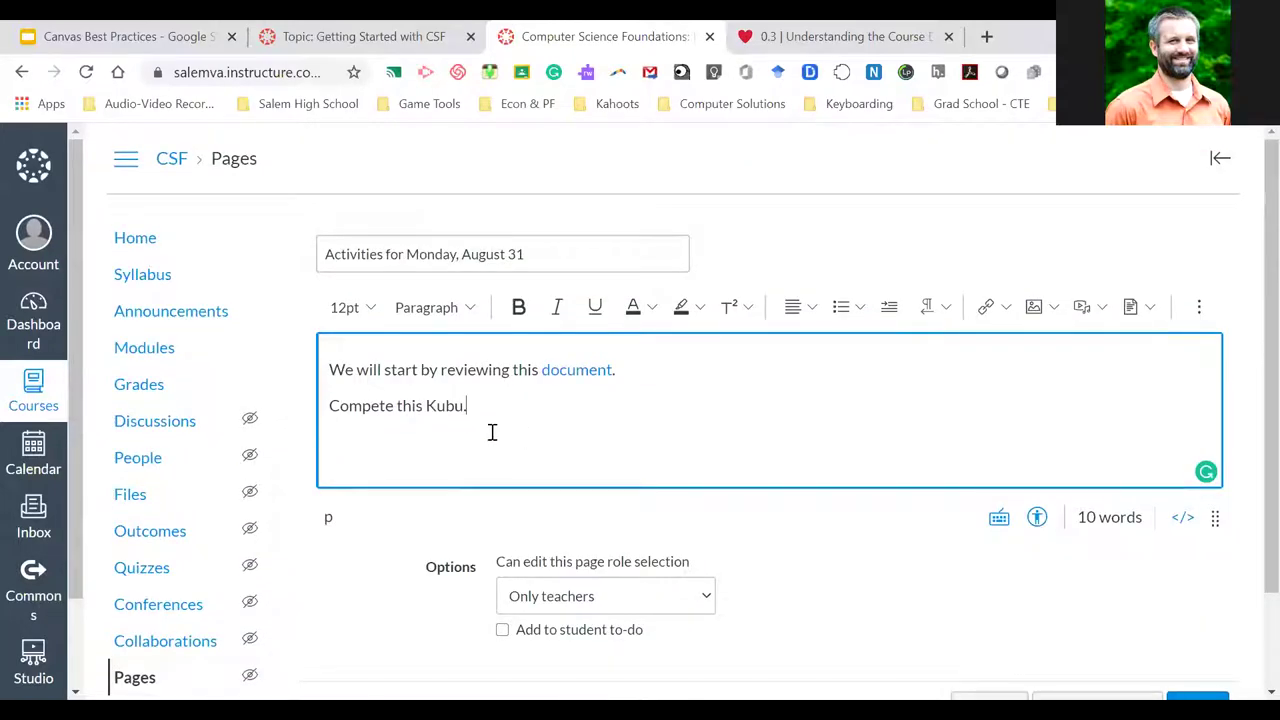
pyautogui.scroll(-2, 466, 428)
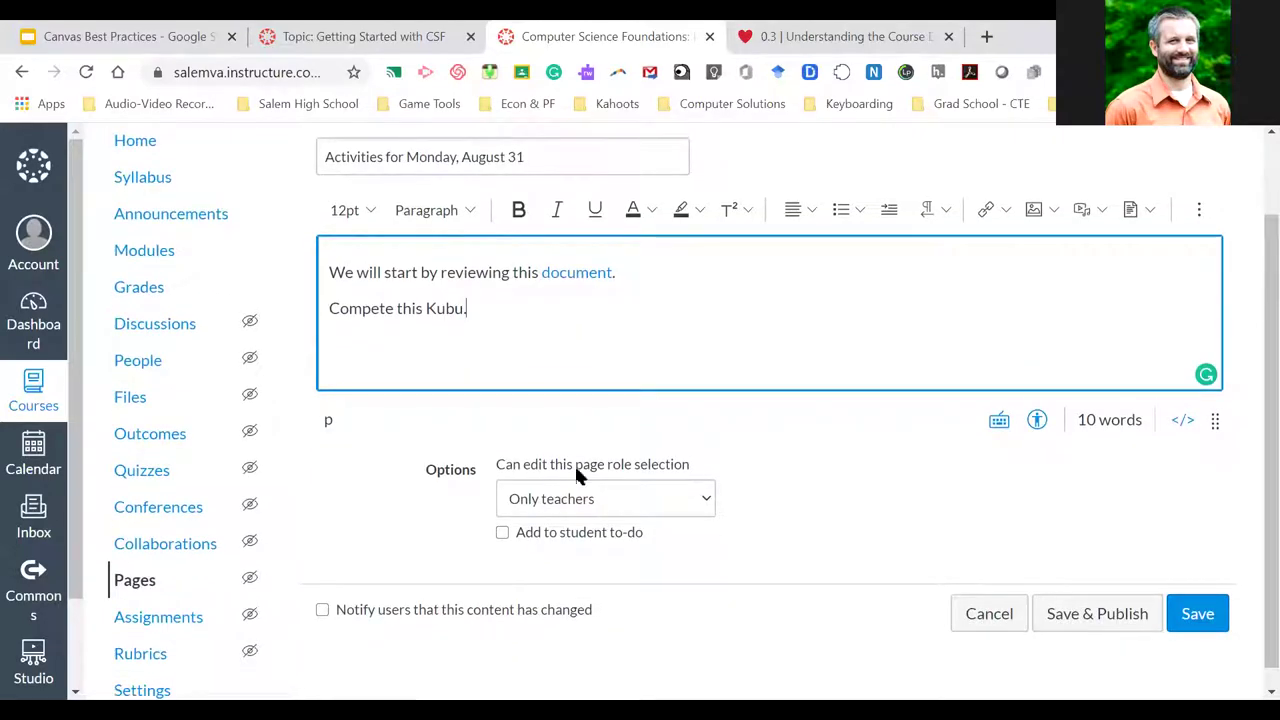
pyautogui.click(1078, 611)
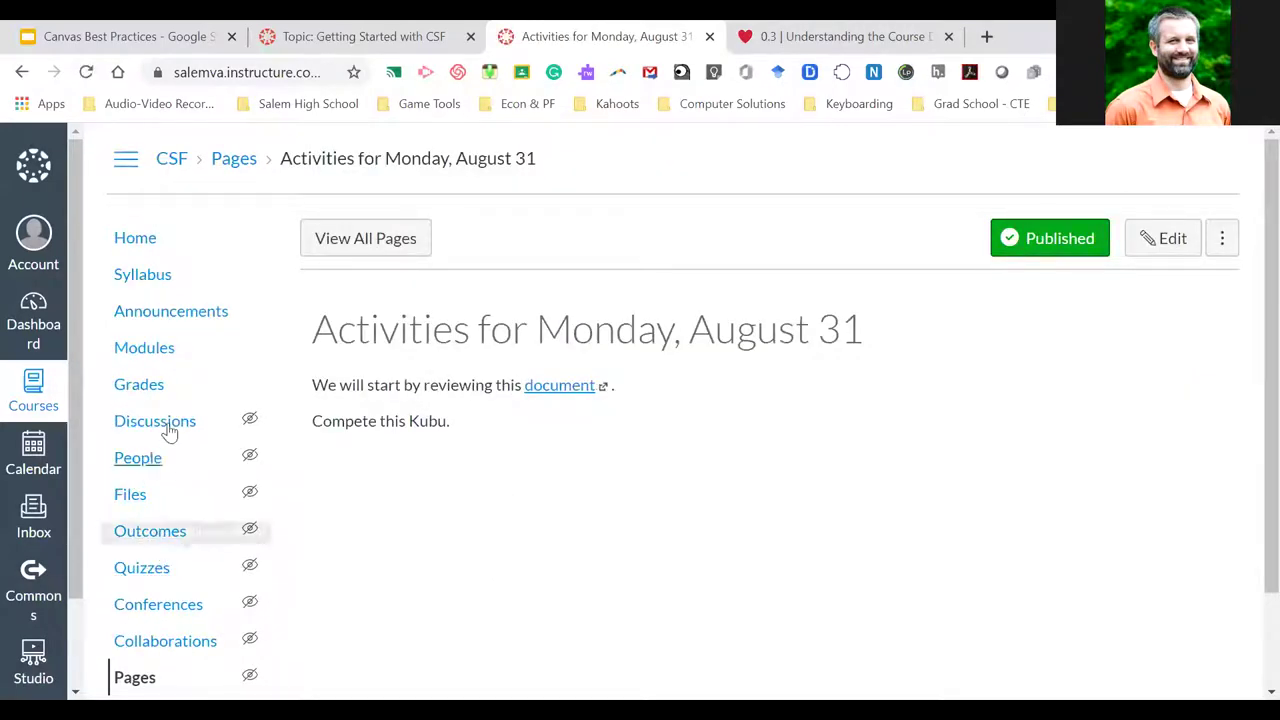
pyautogui.click(142, 352)
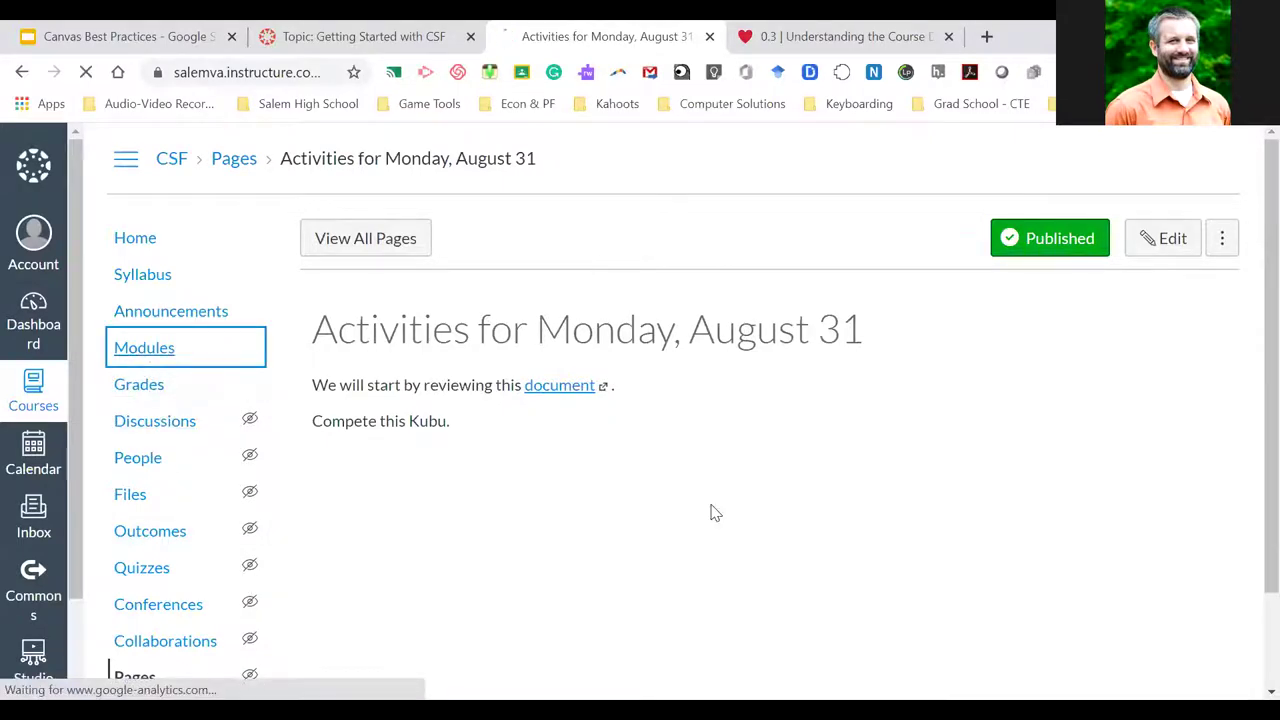
pyautogui.scroll(-5, 1051, 368)
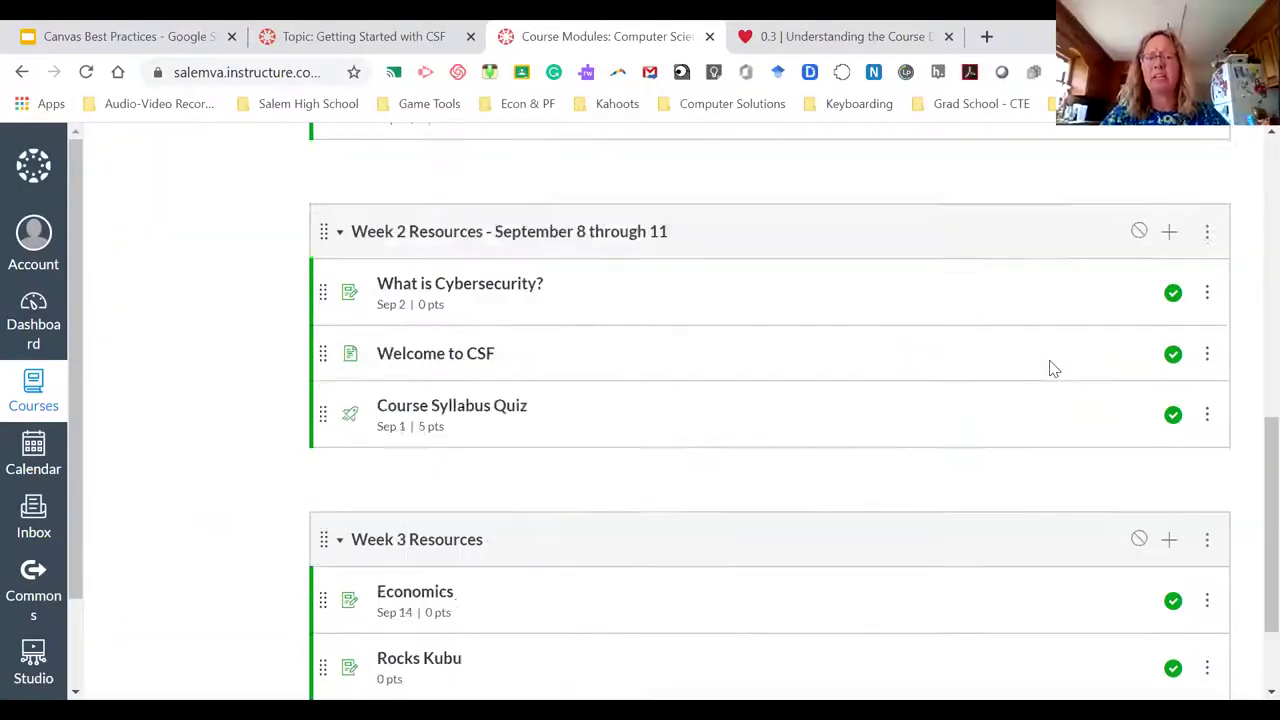
pyautogui.scroll(-2, 1100, 400)
pyautogui.click(1170, 400)
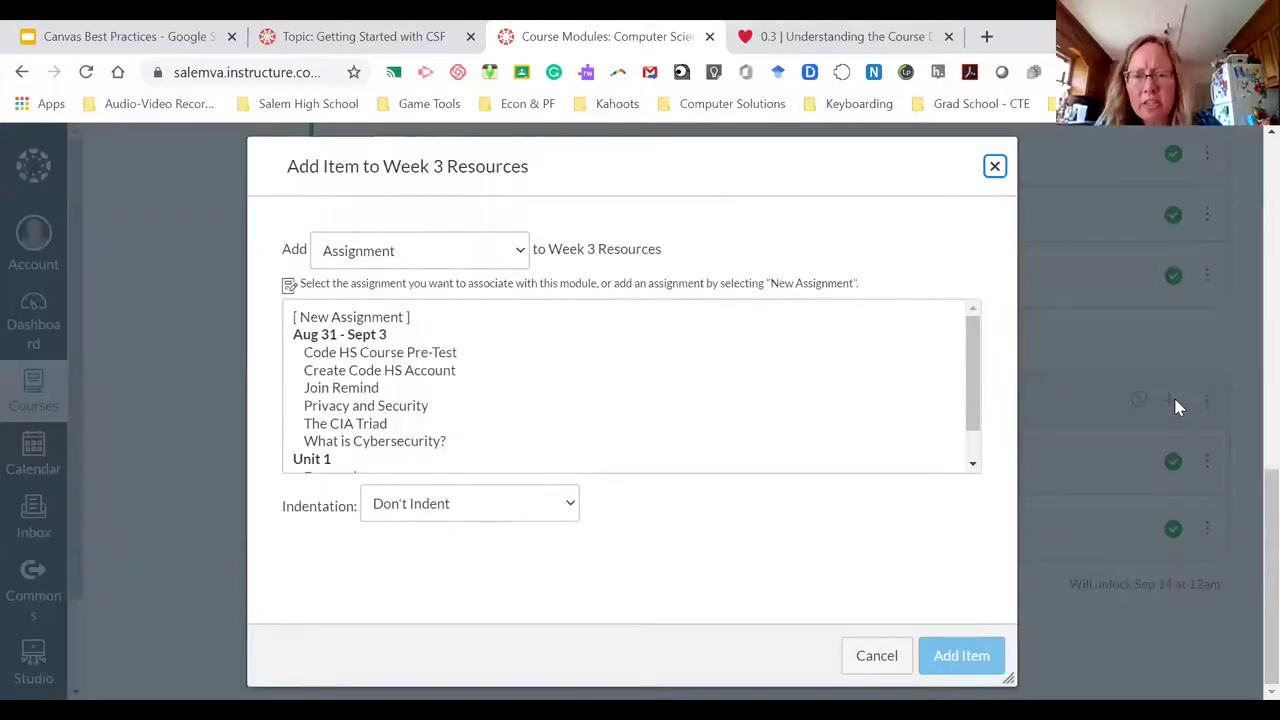
pyautogui.click(517, 251)
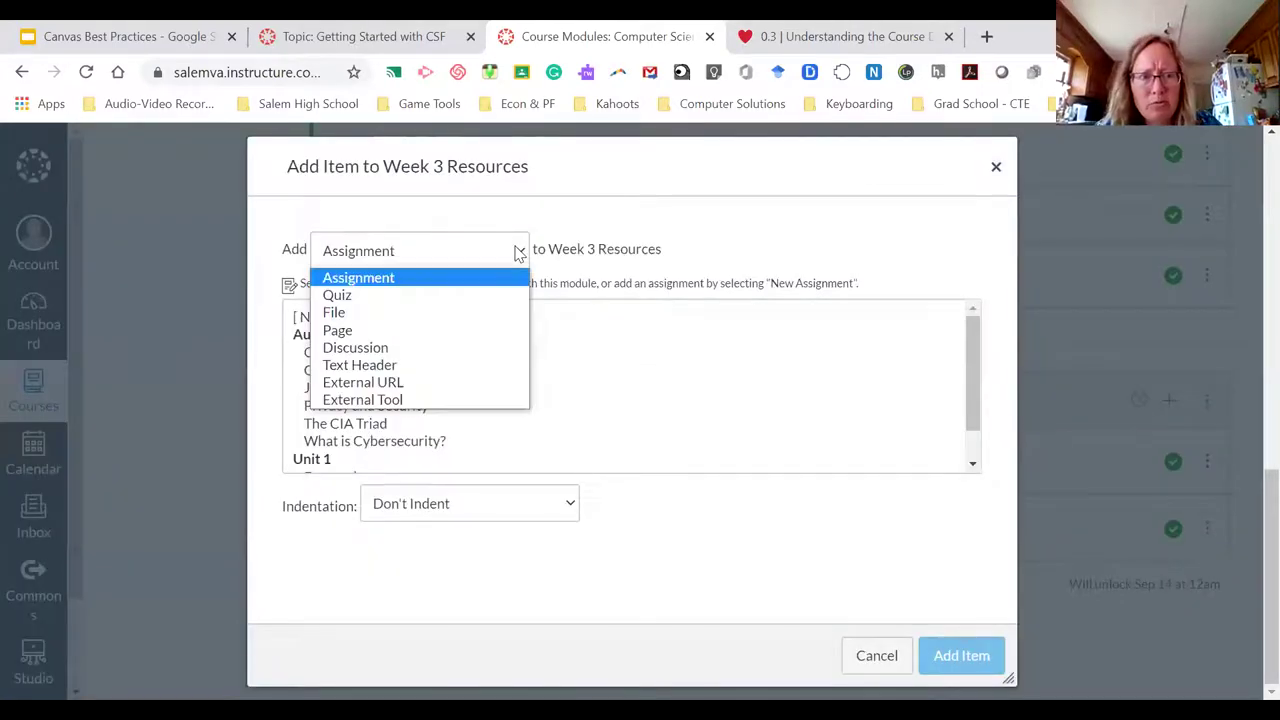
pyautogui.click(405, 383)
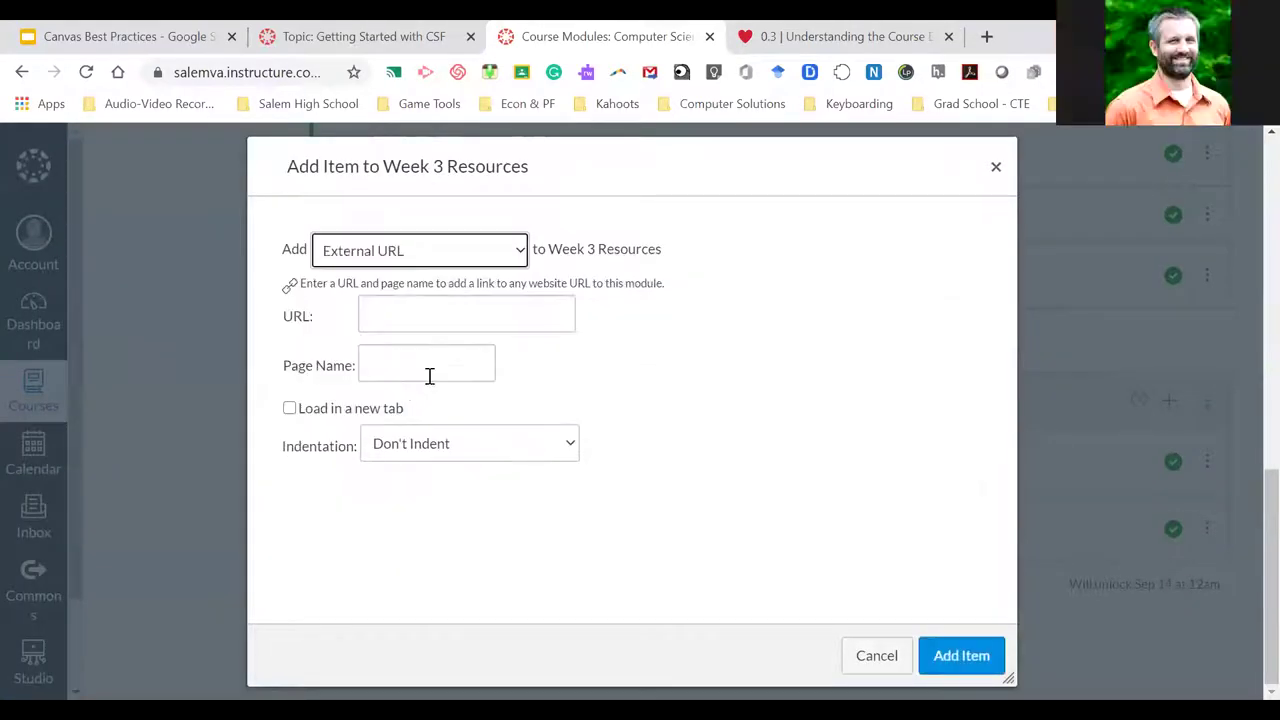
pyautogui.click(424, 313)
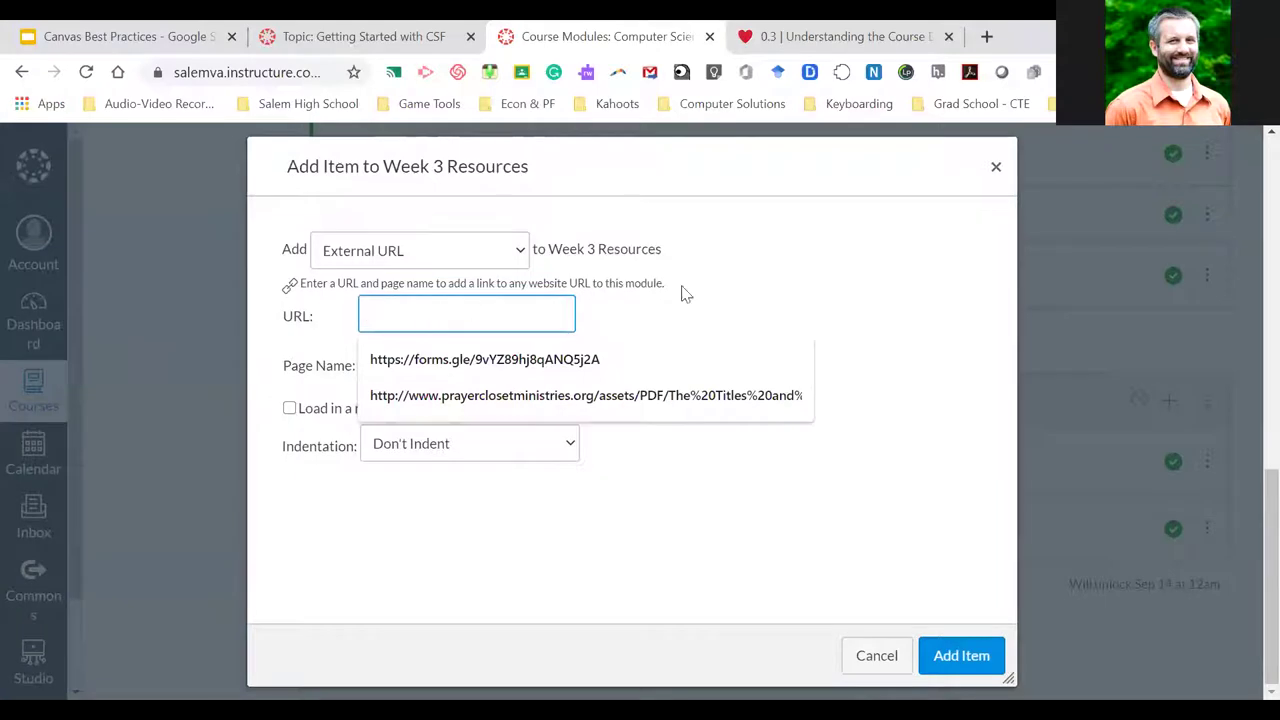
pyautogui.click(391, 309)
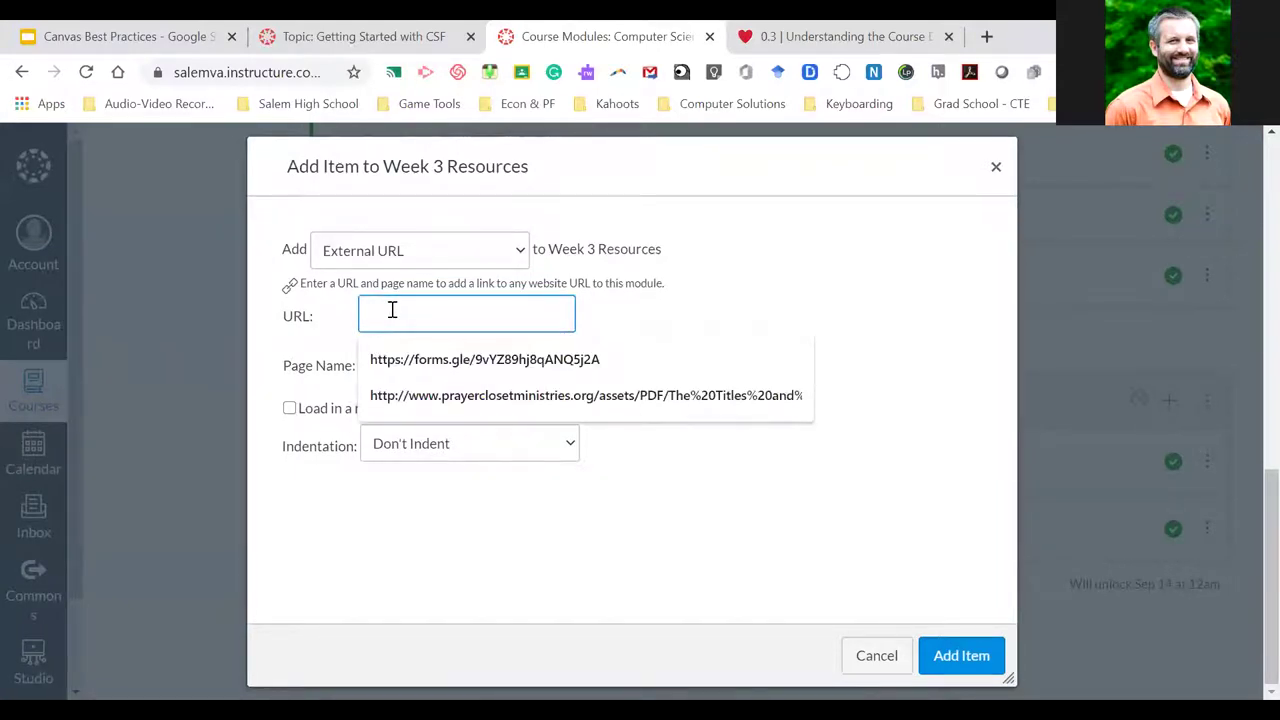
pyautogui.write('www.kubu.com')
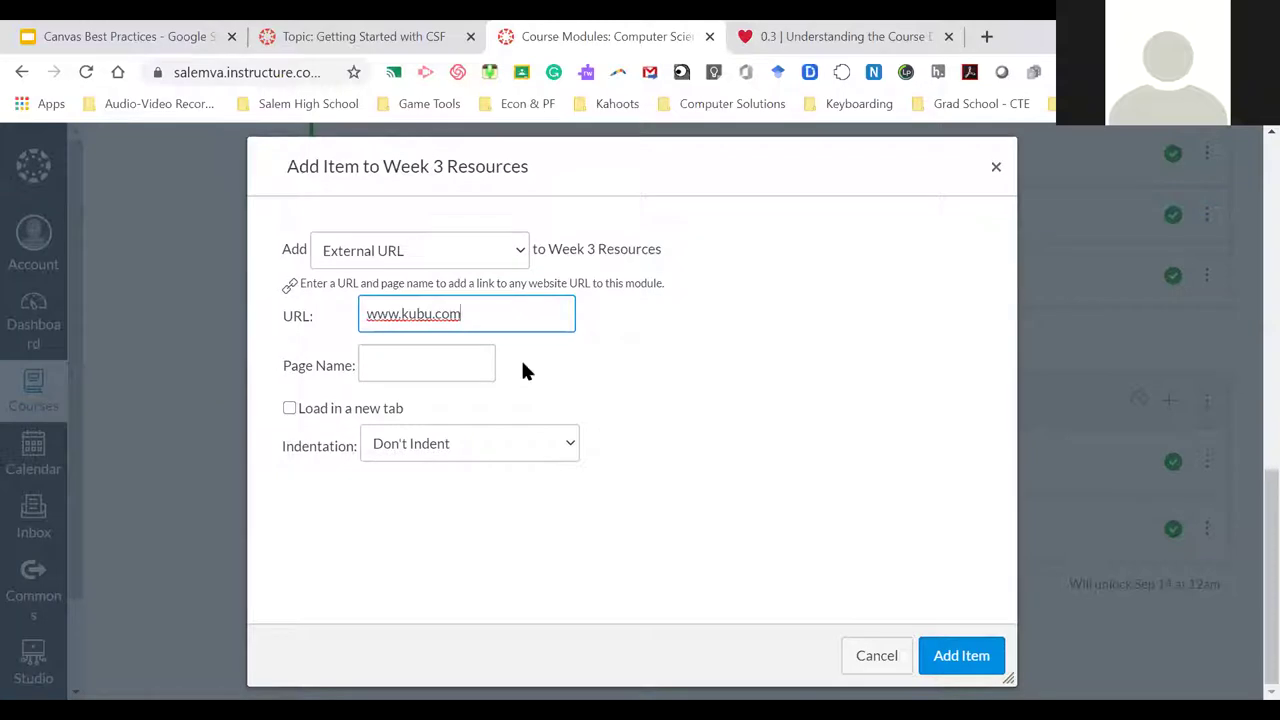
pyautogui.click(965, 655)
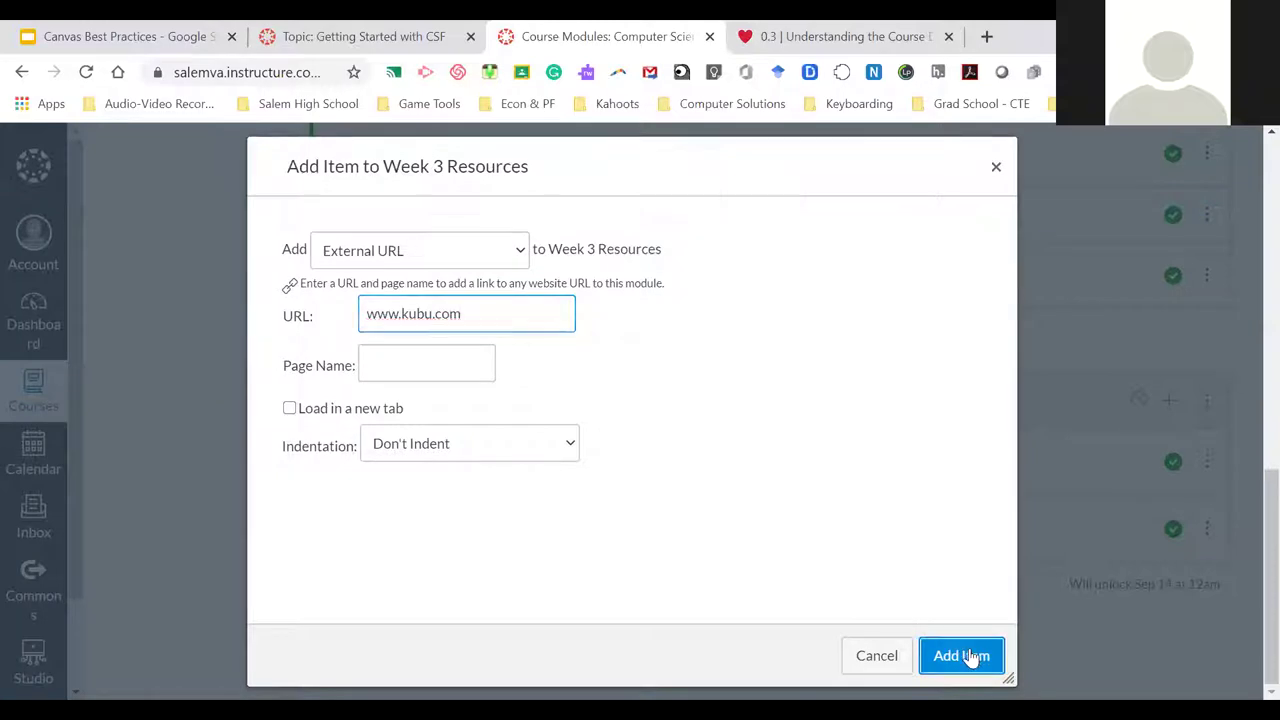
pyautogui.click(380, 350)
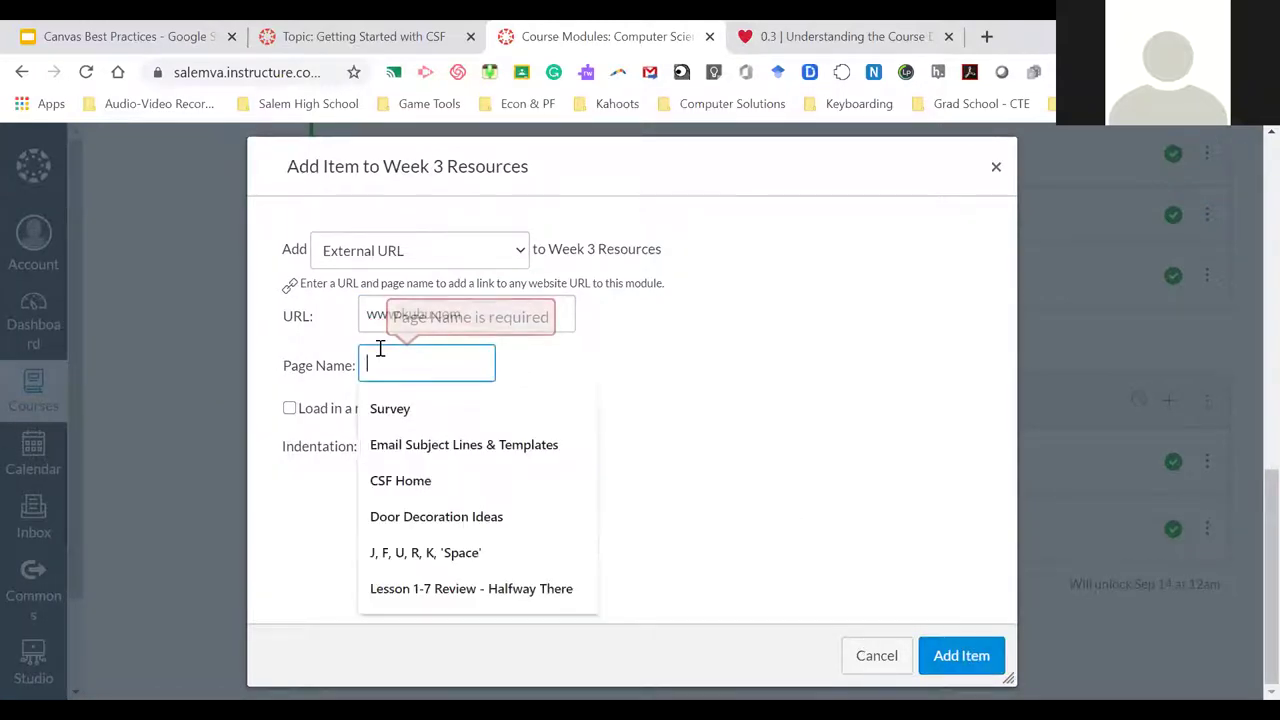
pyautogui.write('Rocks Kubu')
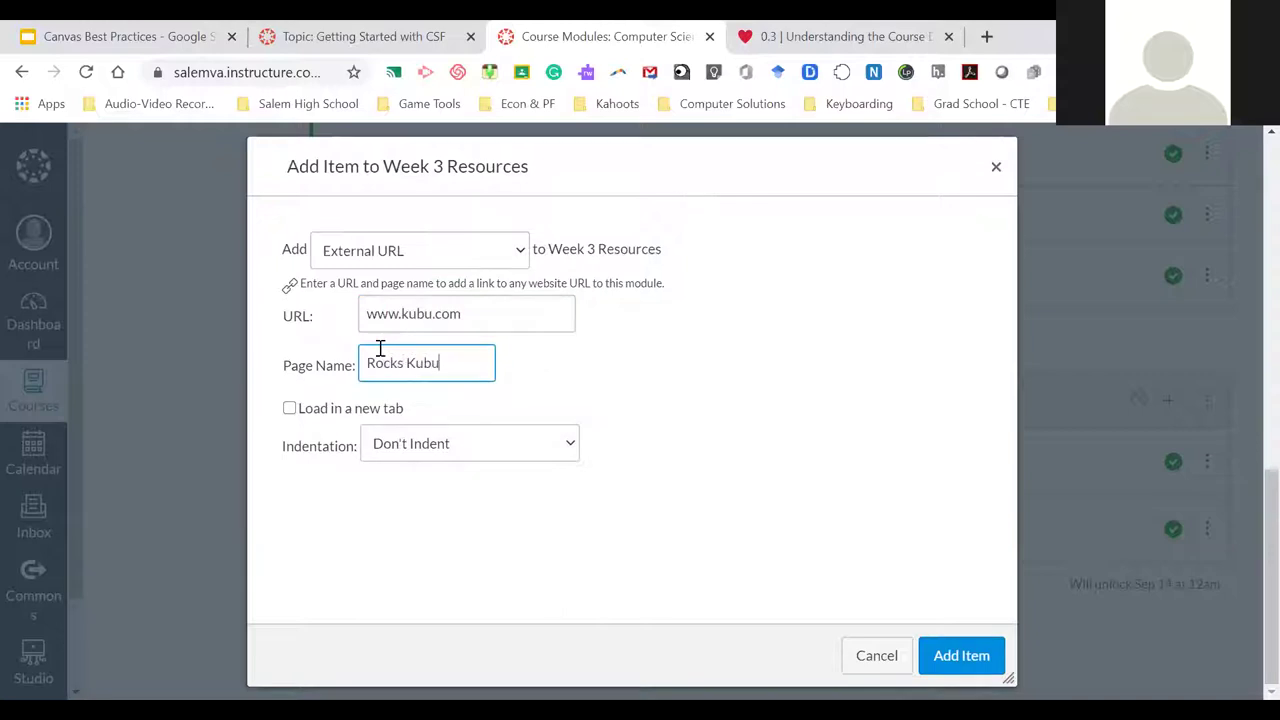
pyautogui.click(952, 660)
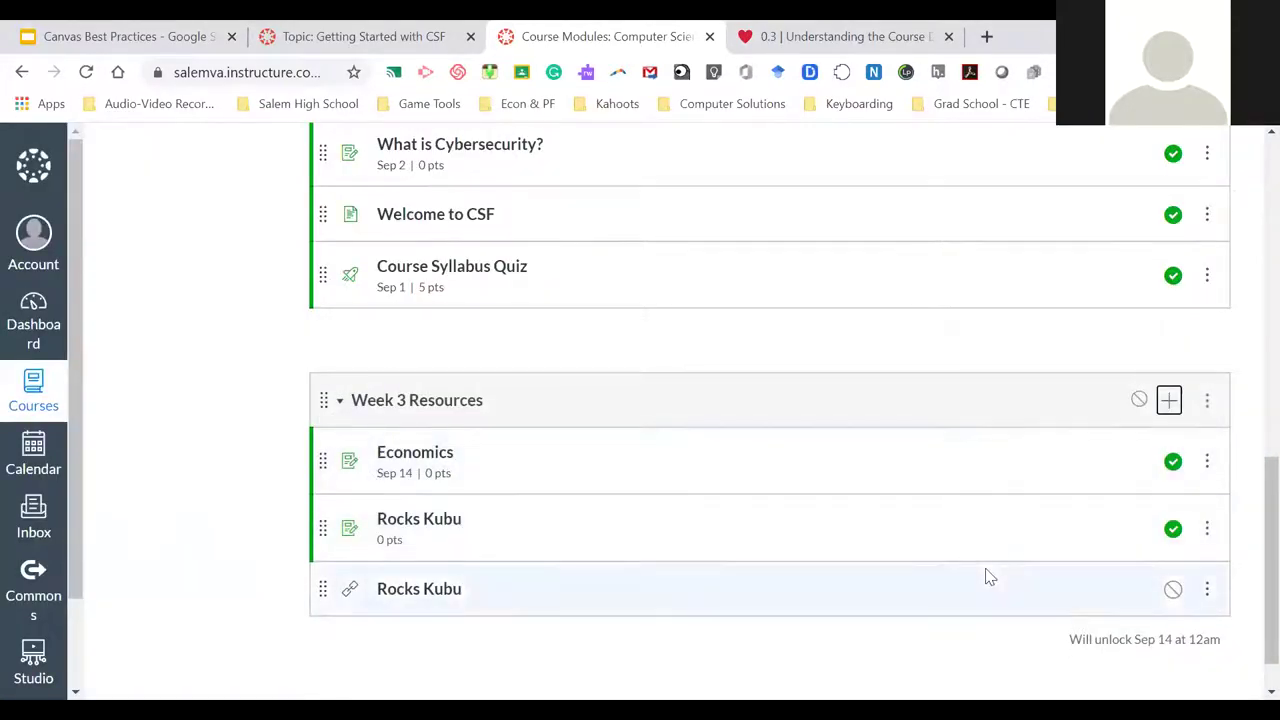
# Publish the Rocks Kubu link in Week 3 Resources and return to the top of Modules
pyautogui.click(1172, 588)
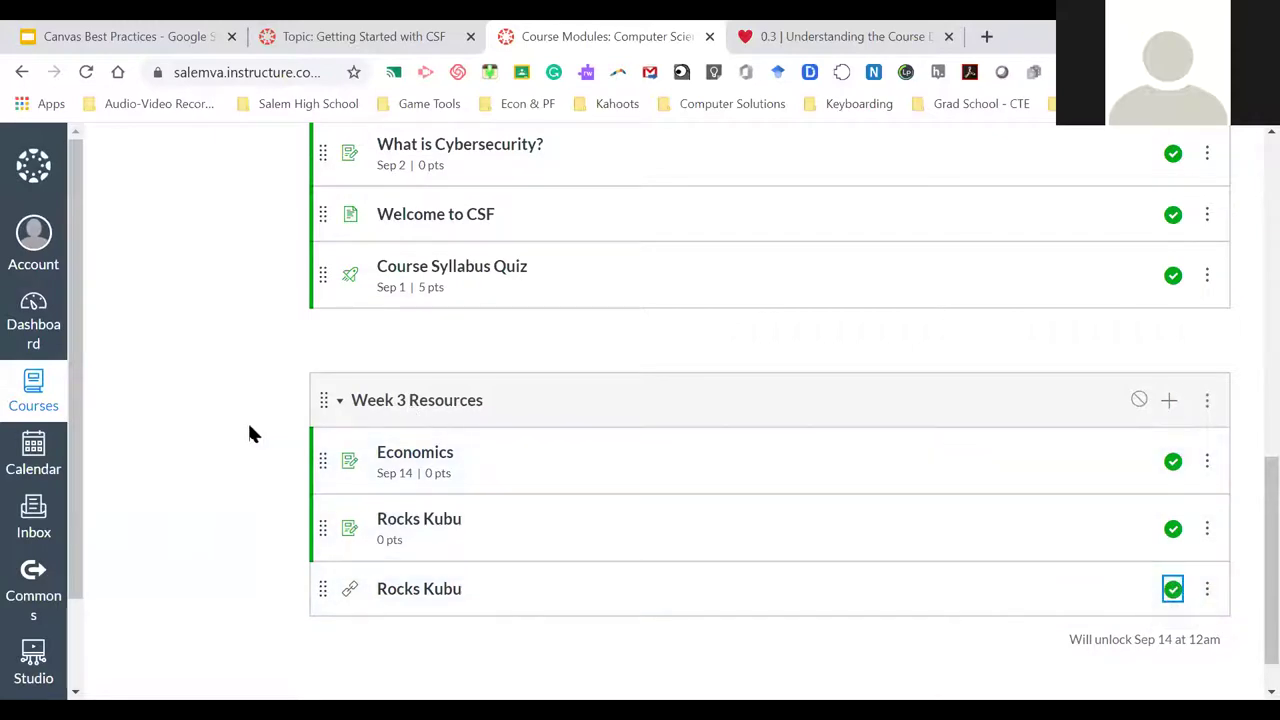
pyautogui.scroll(-1, 250, 432)
pyautogui.scroll(2, 250, 432)
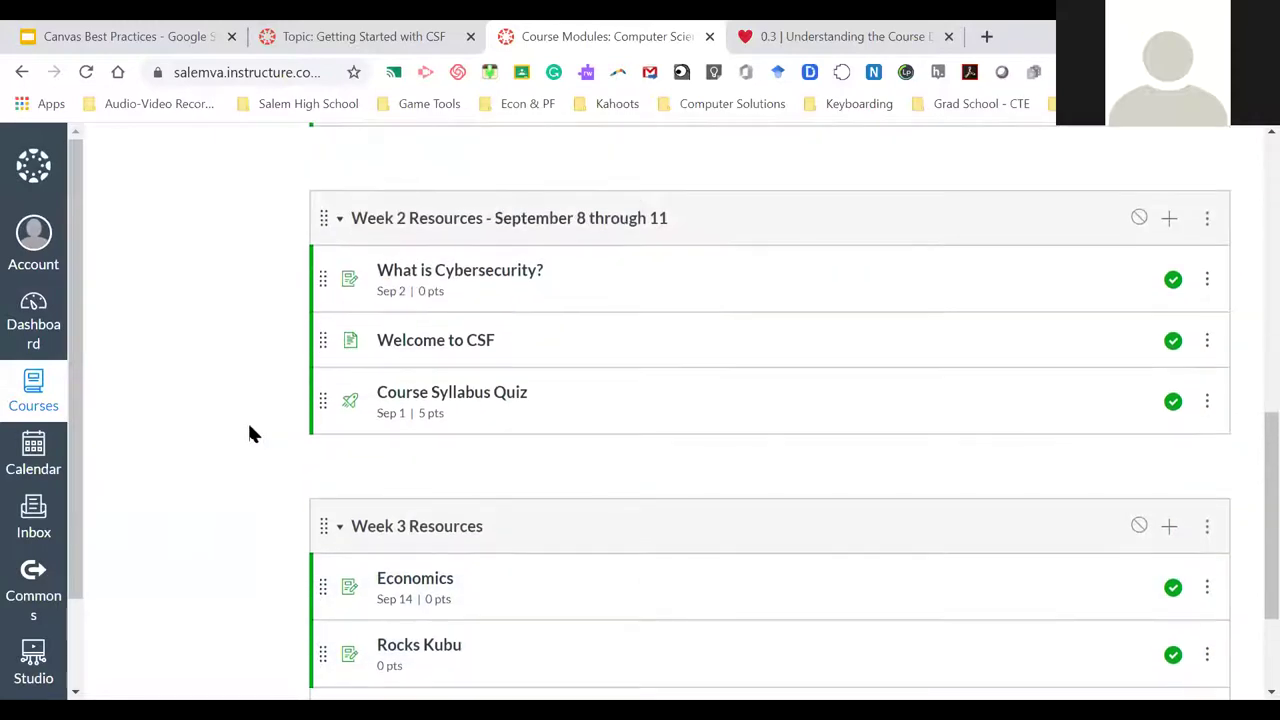
pyautogui.scroll(-1, 250, 432)
pyautogui.scroll(4, 251, 432)
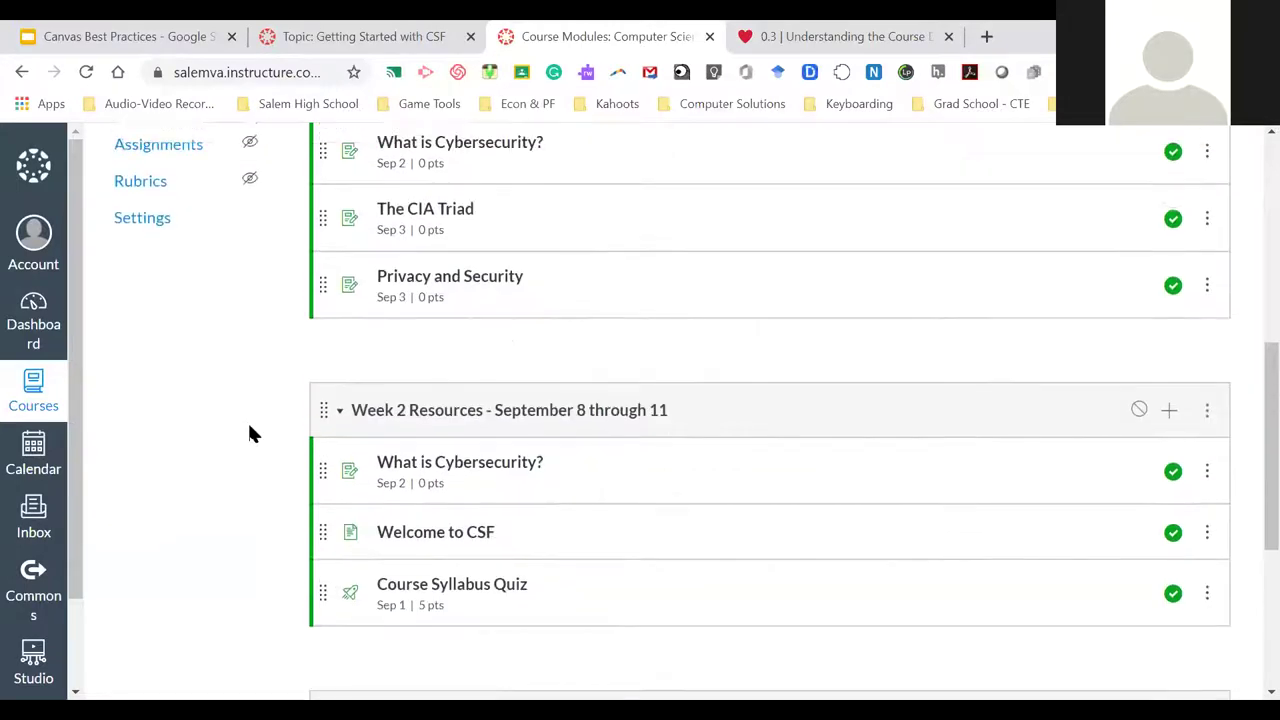
pyautogui.scroll(2, 260, 425)
pyautogui.scroll(2, 286, 403)
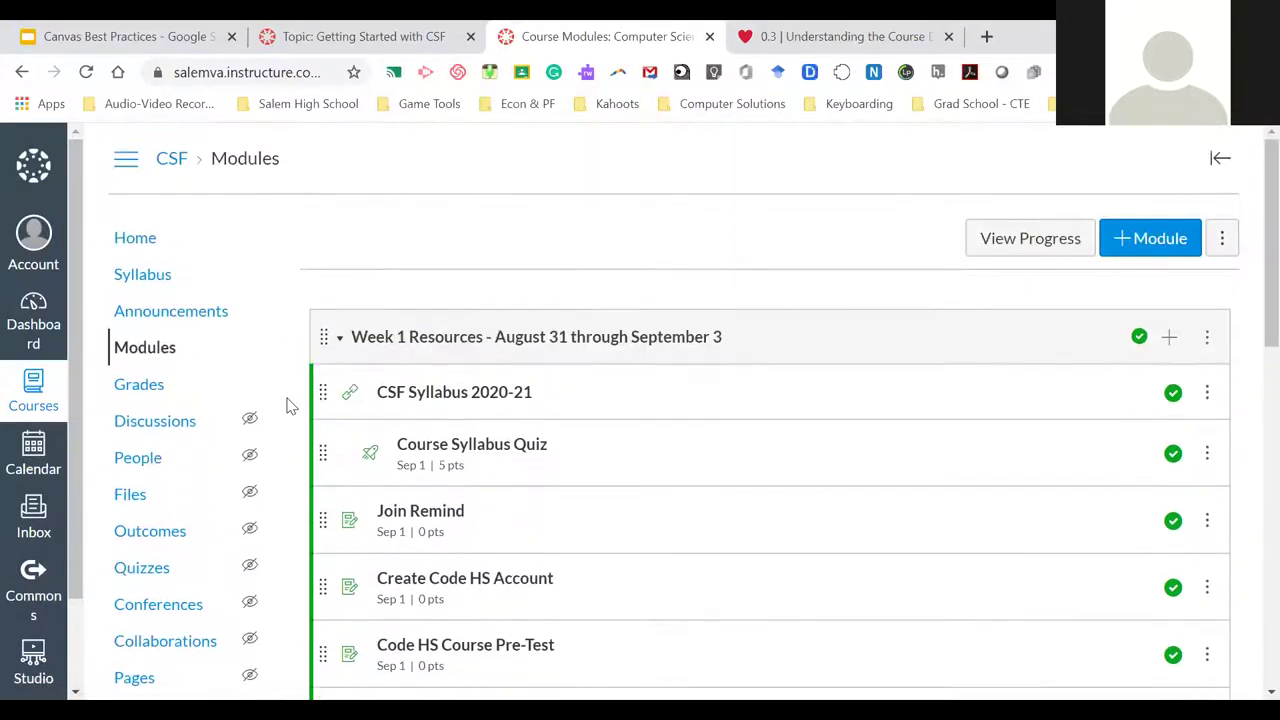
pyautogui.scroll(-1, 286, 403)
pyautogui.scroll(1, 286, 403)
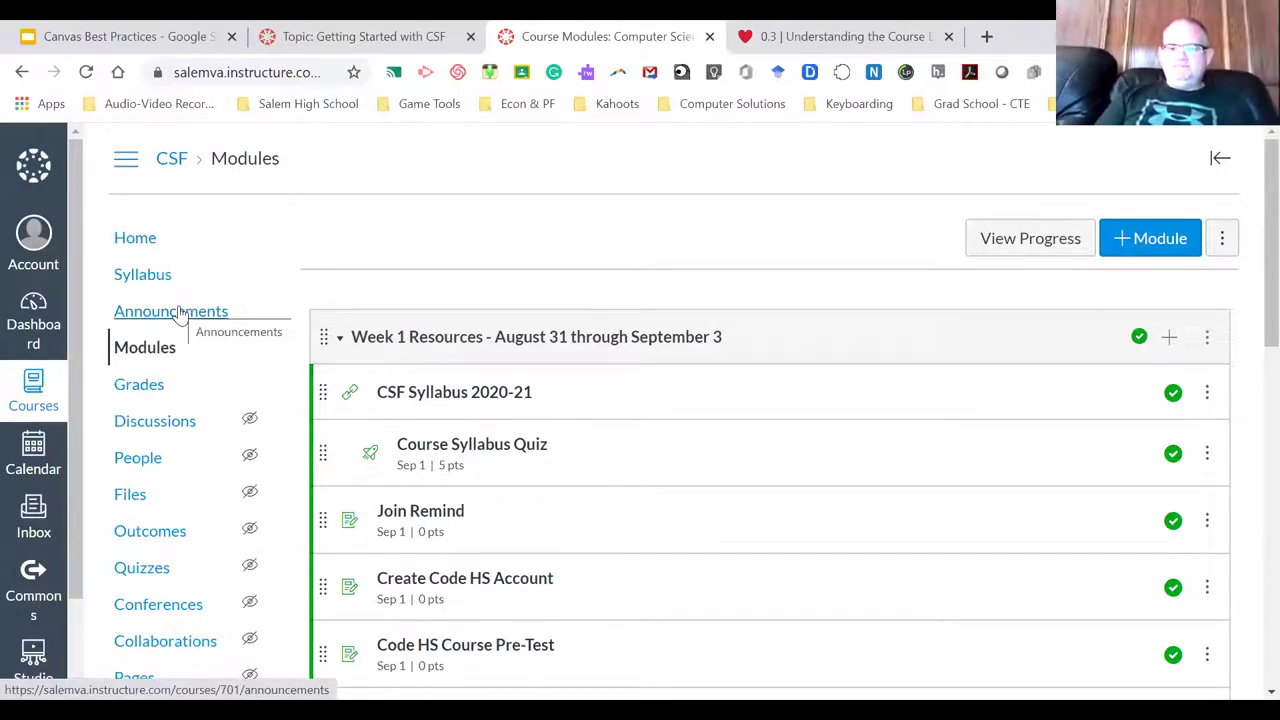
# Open the Week 1 Activities announcement from Announcements and check its full web address
pyautogui.click(180, 312)
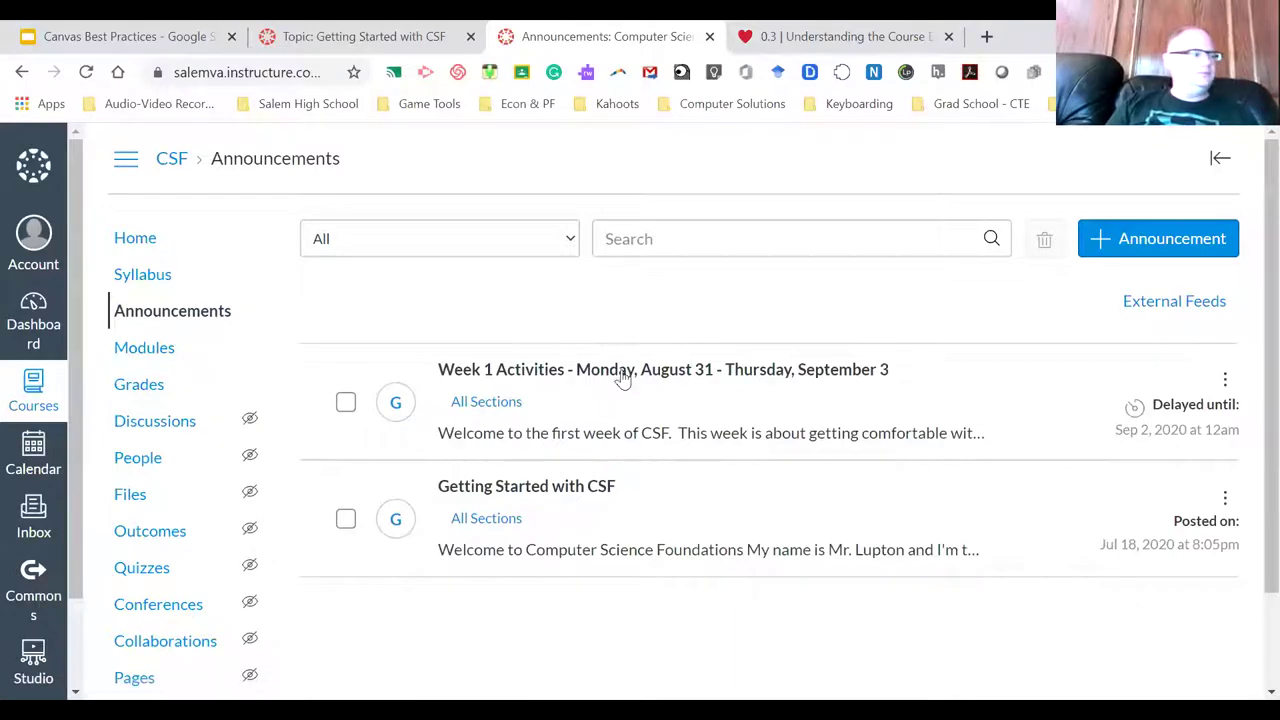
pyautogui.click(640, 370)
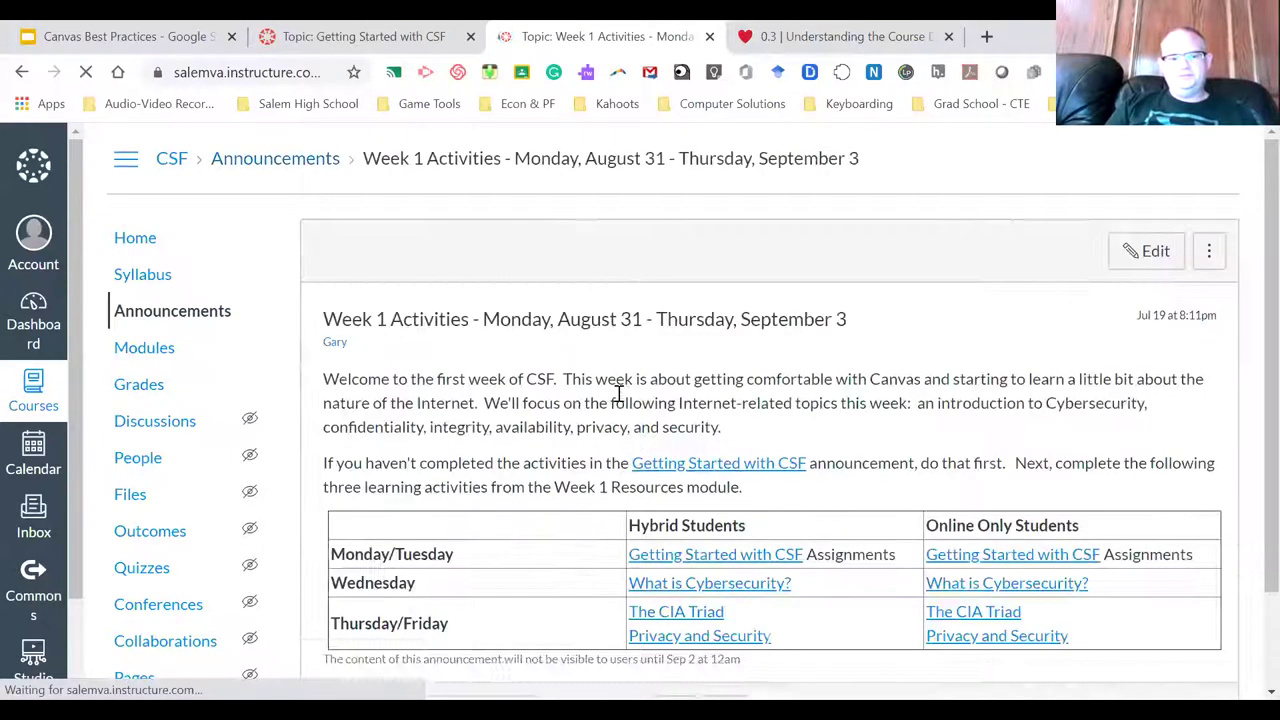
pyautogui.scroll(-2, 620, 398)
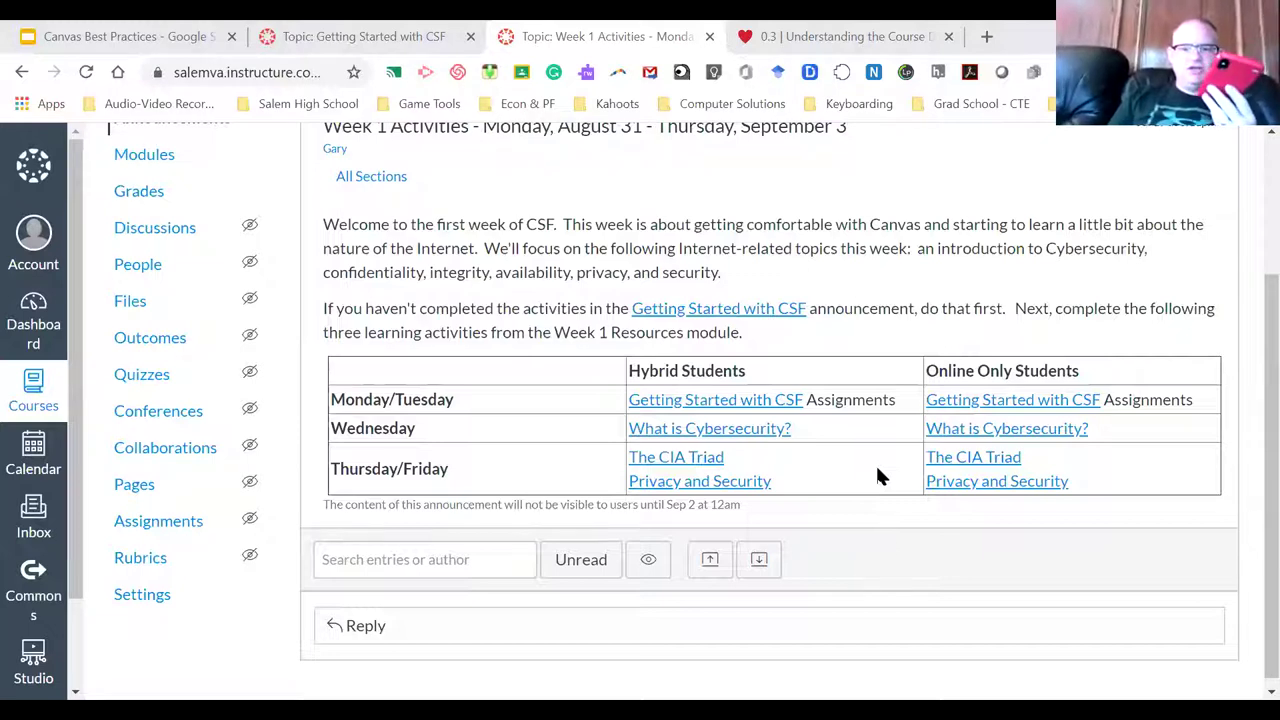
pyautogui.click(295, 80)
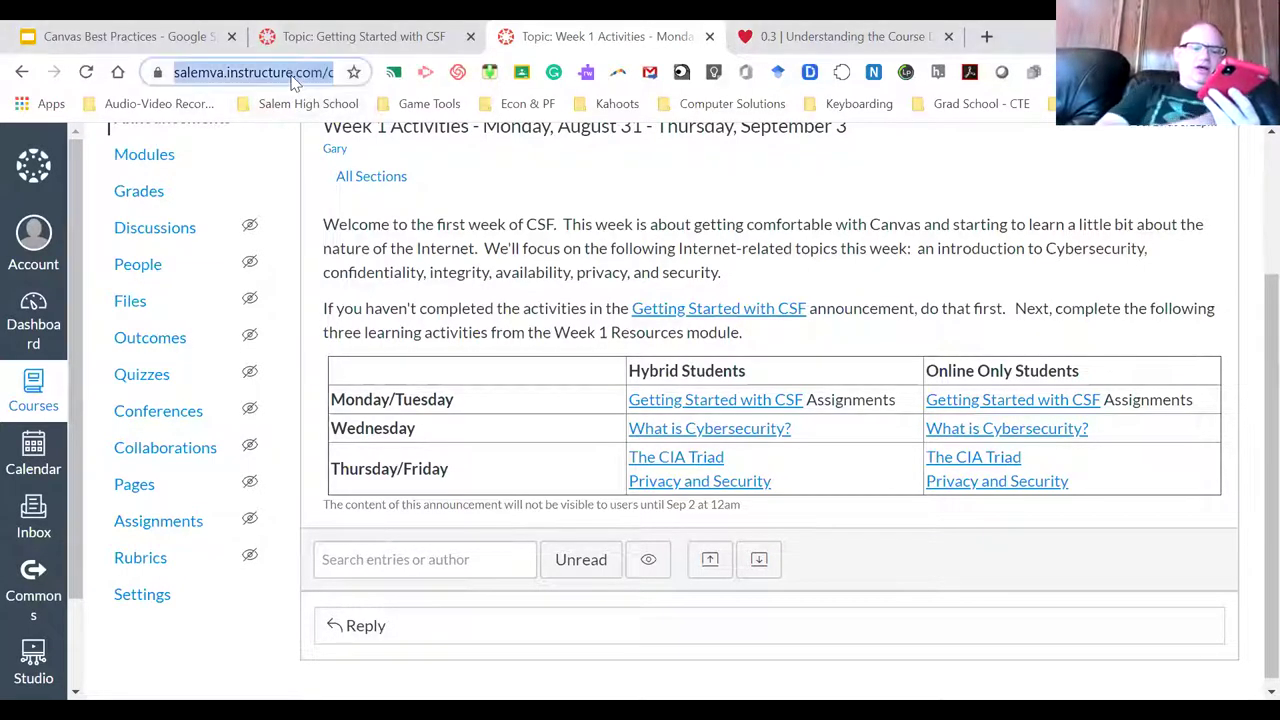
pyautogui.click(885, 545)
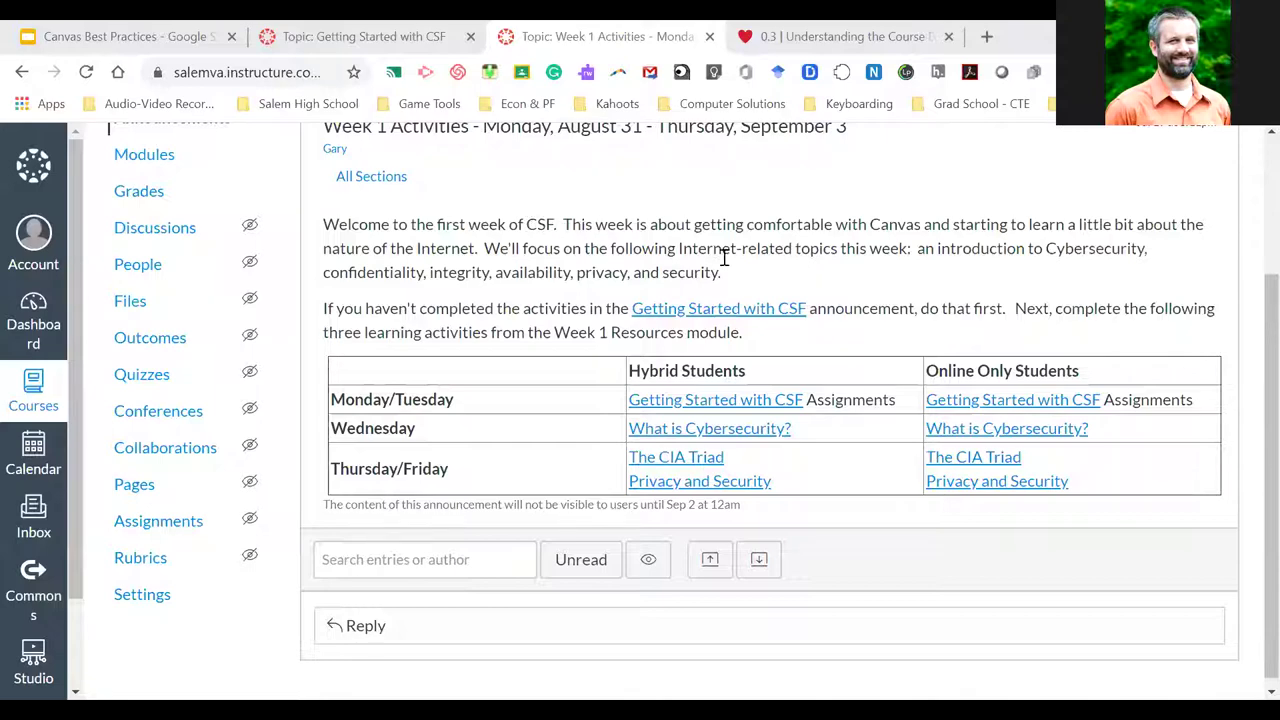
# Select and then deselect the announcement's welcome paragraph, and scroll back to the top
pyautogui.moveTo(737, 273); pyautogui.dragTo(323, 224)
pyautogui.click(331, 228)
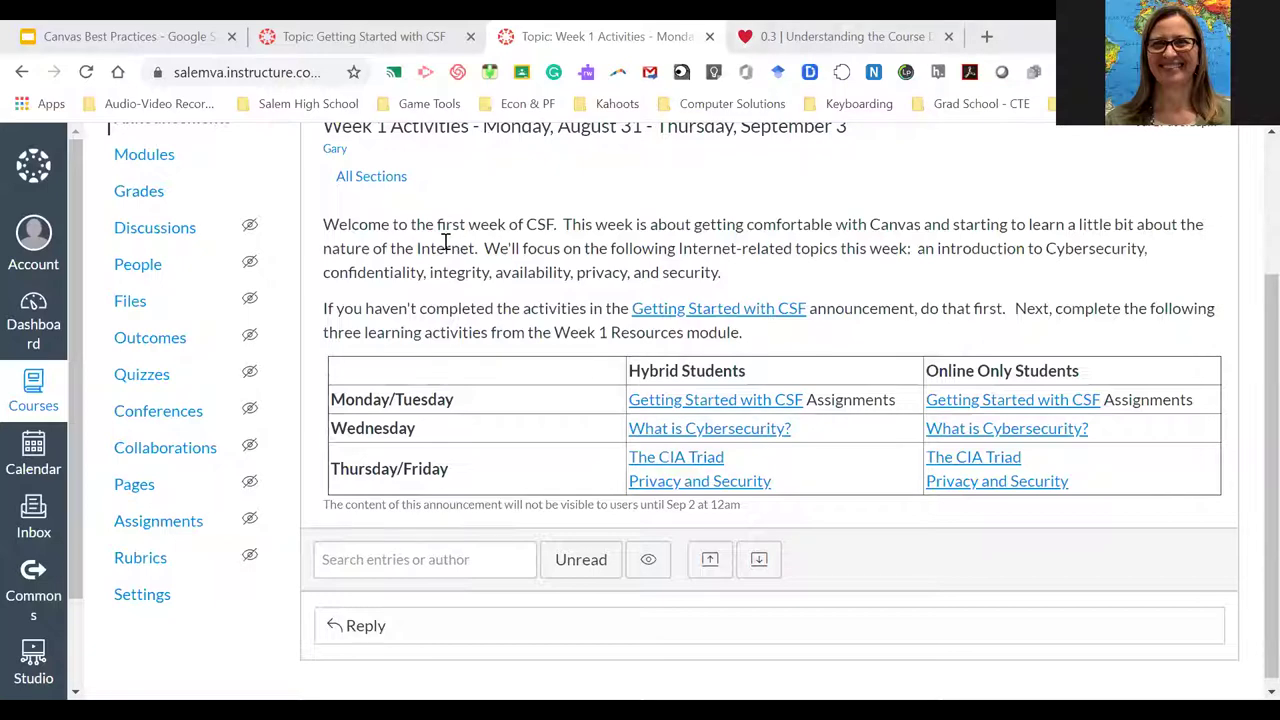
pyautogui.scroll(2, 446, 243)
# Close the Week 1 Activities announcement tab and return to the Getting Started with CSF page
pyautogui.click(708, 38)
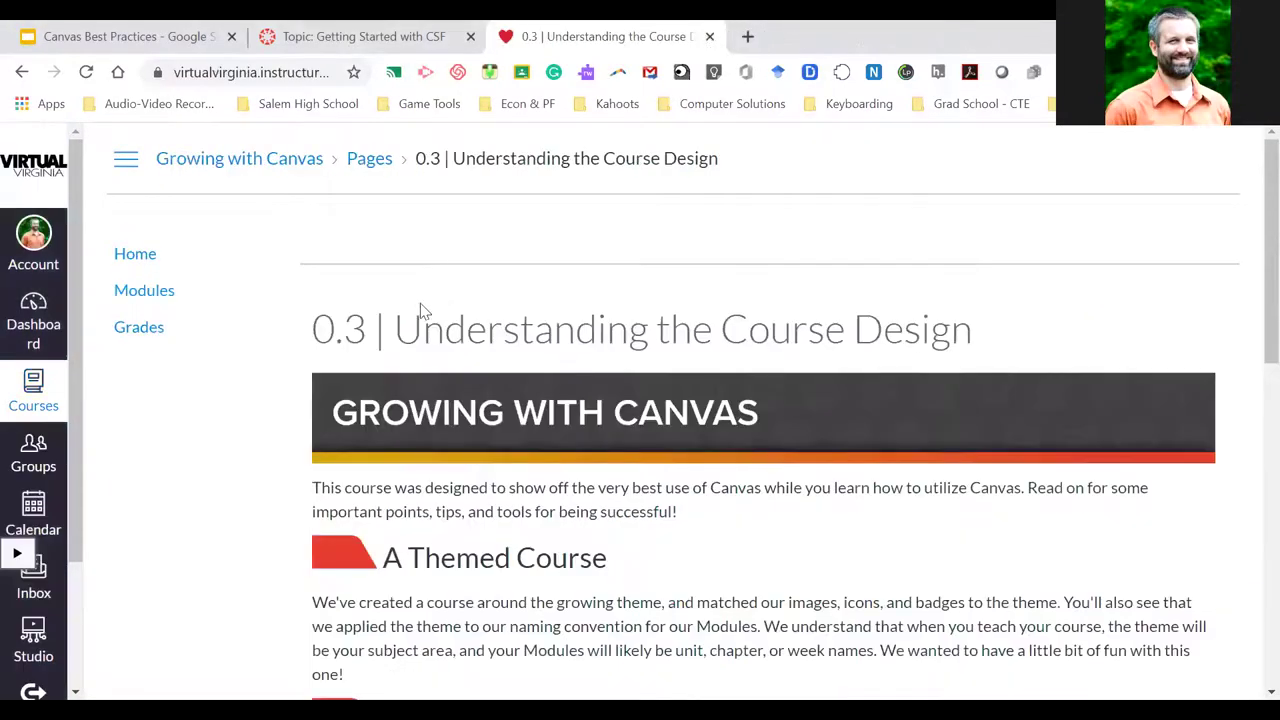
pyautogui.click(325, 33)
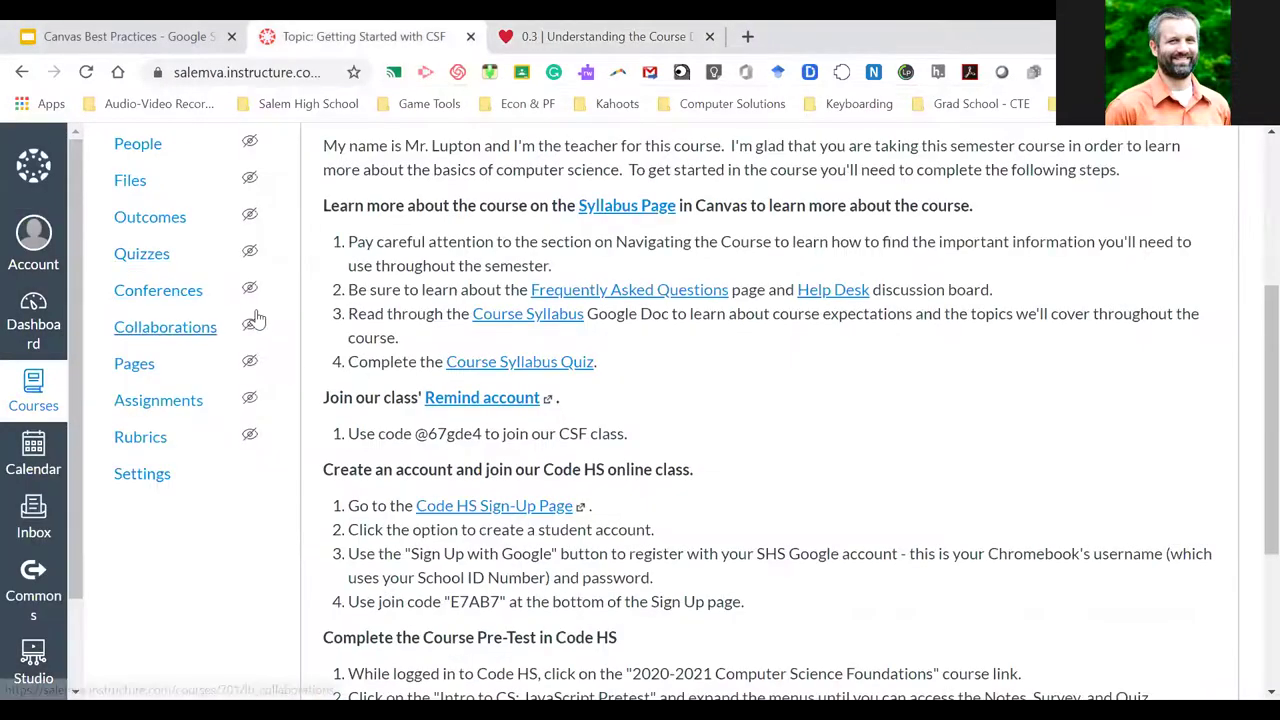
pyautogui.scroll(3, 200, 310)
# Go to the CSF course Home page and scroll through its banner and introduction video
pyautogui.click(122, 245)
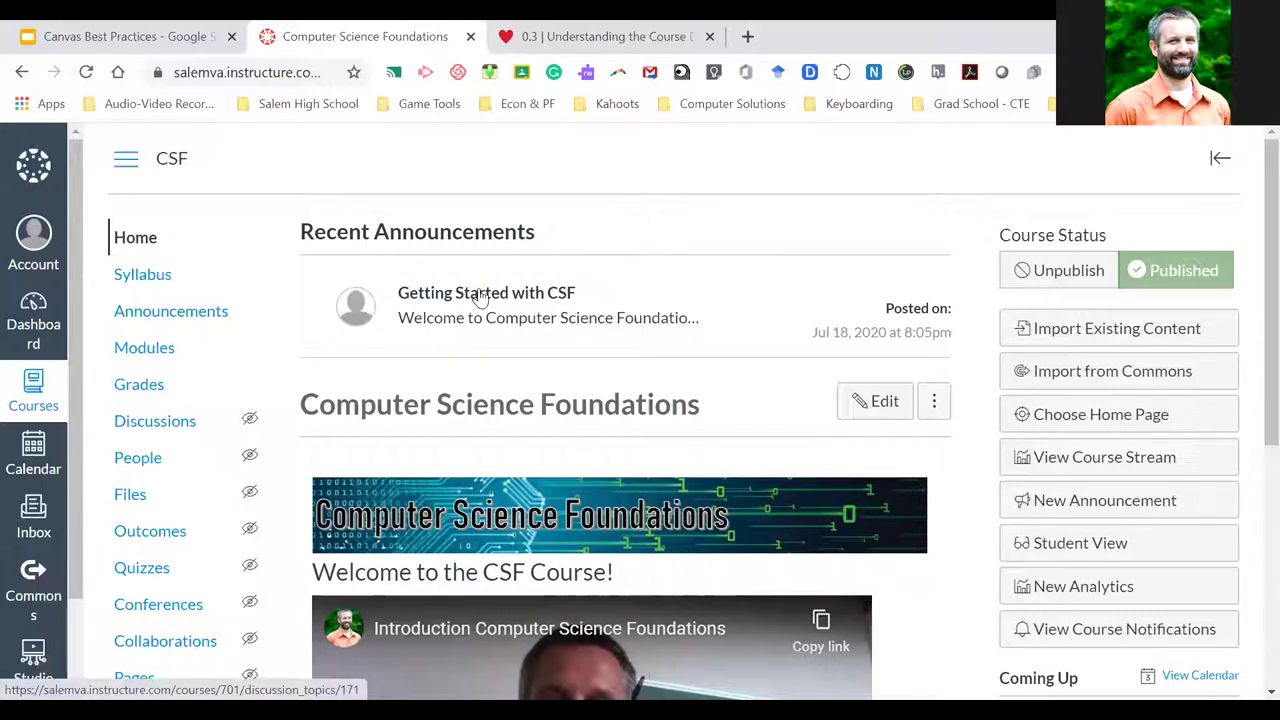
pyautogui.scroll(-1, 480, 296)
pyautogui.scroll(-2, 480, 290)
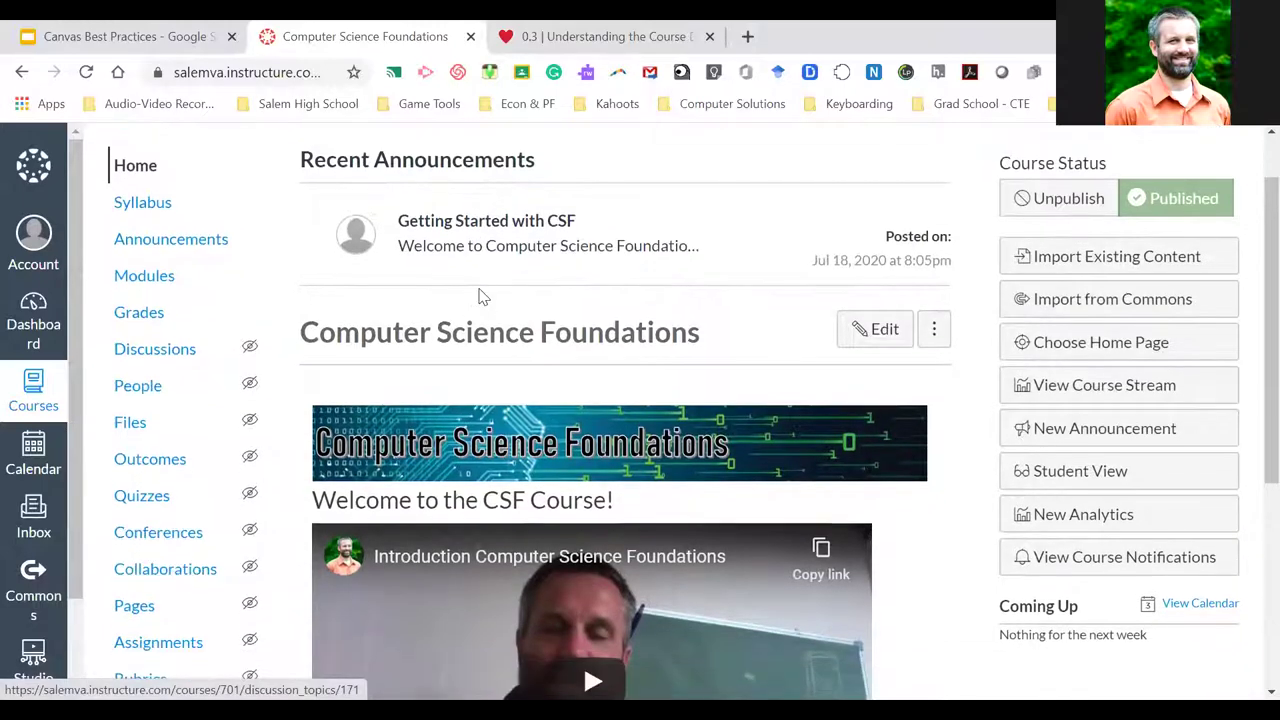
pyautogui.scroll(-4, 480, 288)
pyautogui.scroll(7, 480, 292)
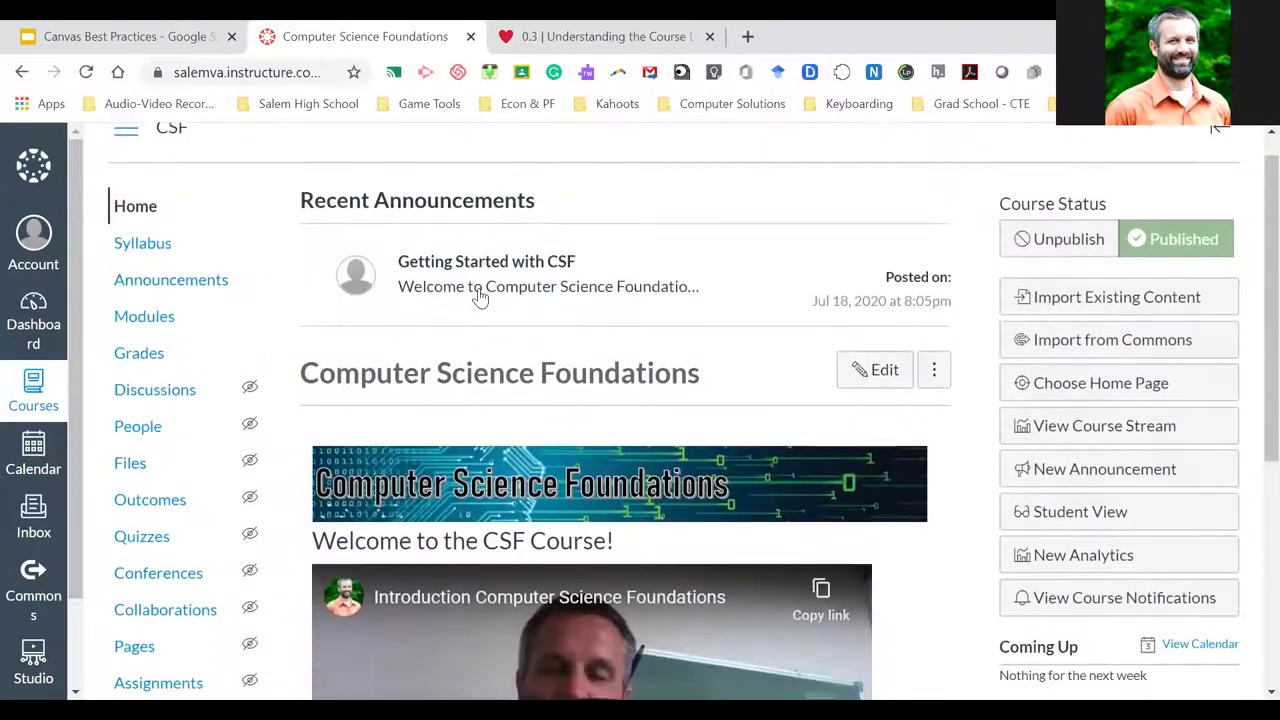
pyautogui.scroll(-5, 480, 294)
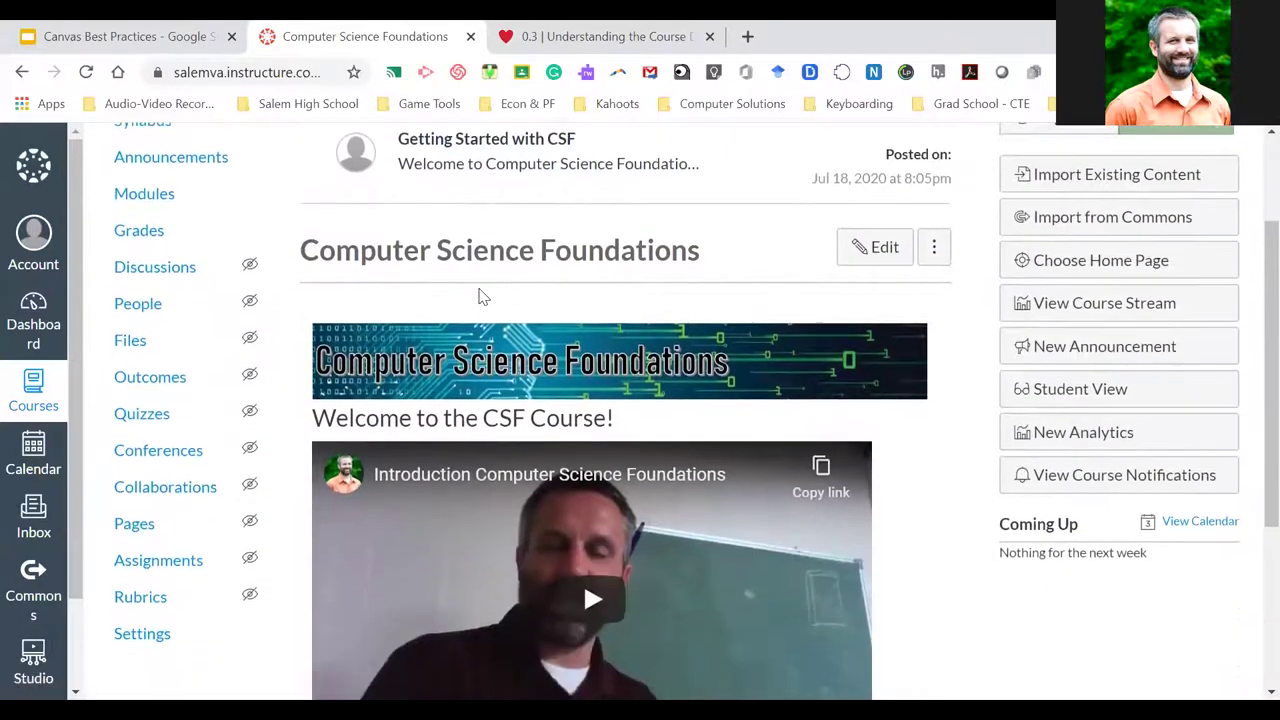
pyautogui.click(147, 605)
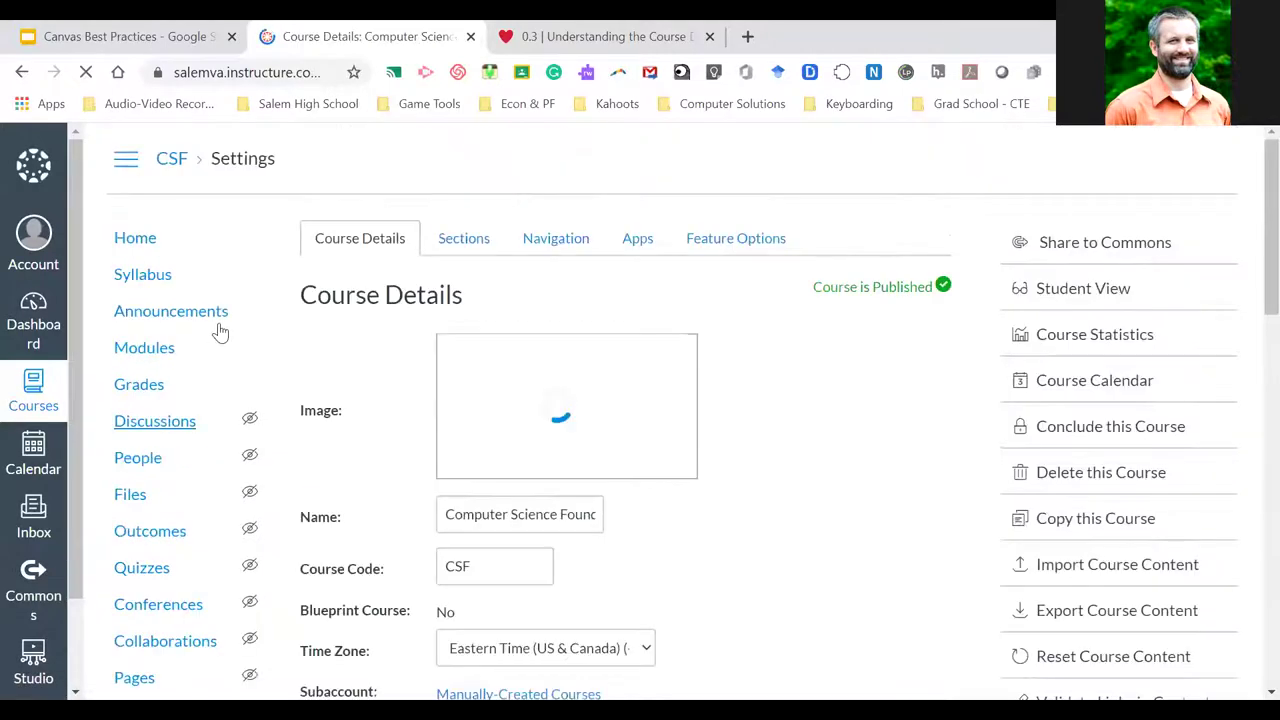
pyautogui.scroll(-1, 205, 505)
pyautogui.scroll(-3, 205, 505)
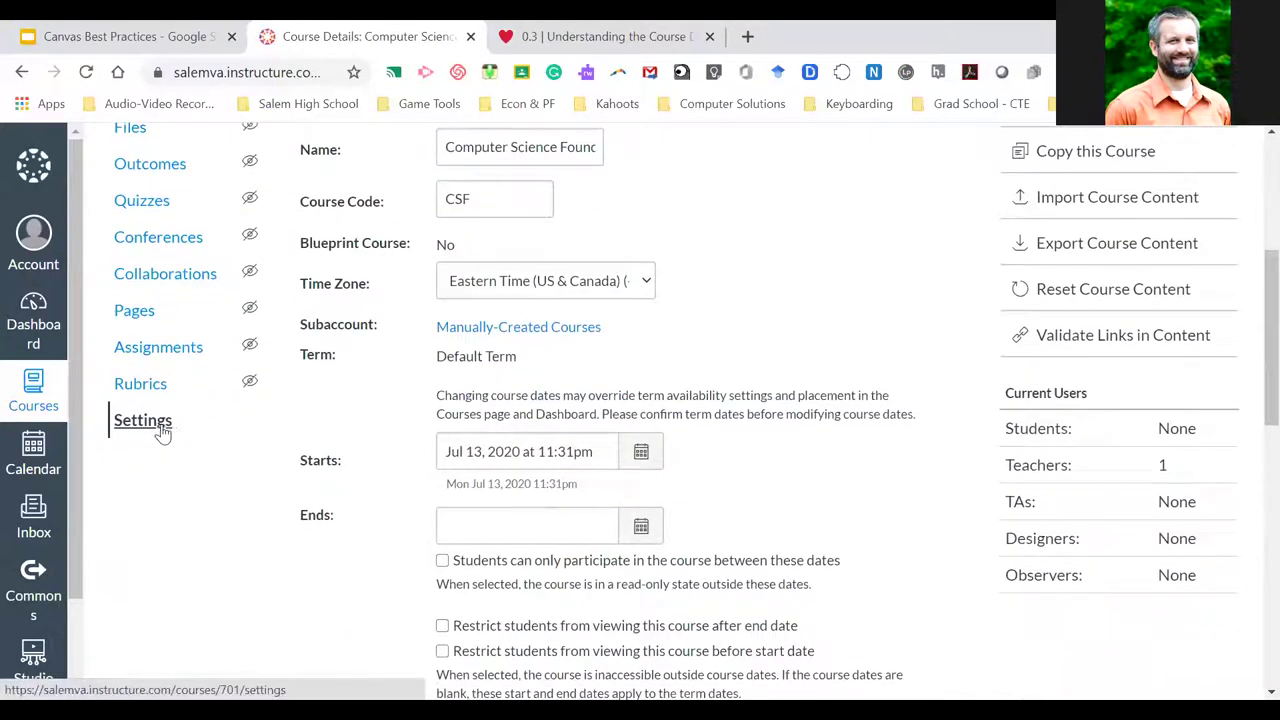
pyautogui.scroll(4, 251, 440)
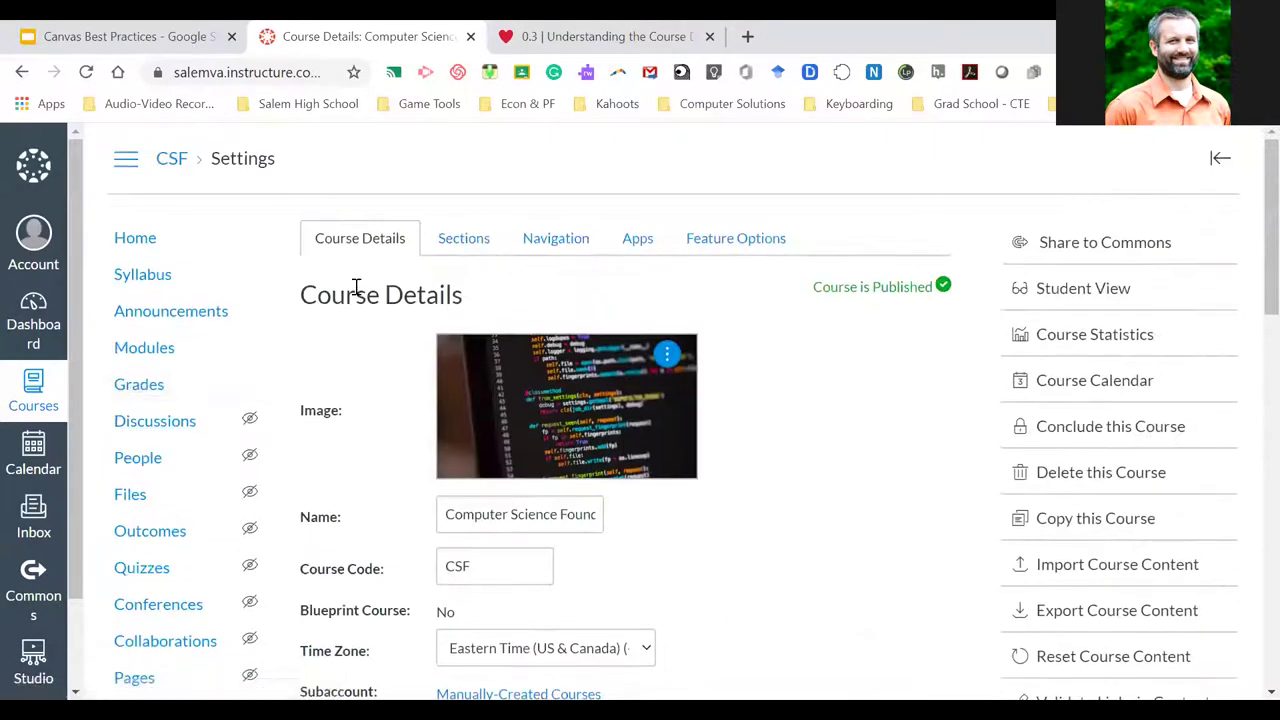
pyautogui.scroll(-3, 362, 322)
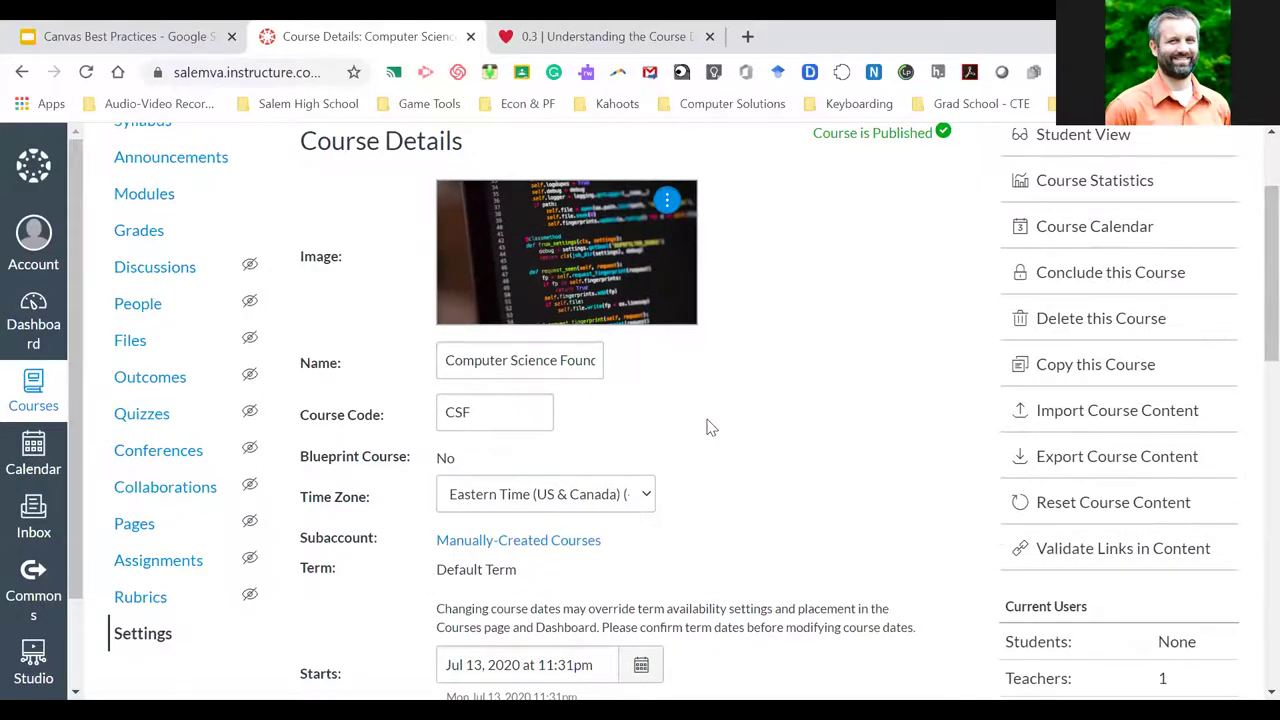
pyautogui.scroll(-5, 709, 428)
pyautogui.scroll(-4, 424, 408)
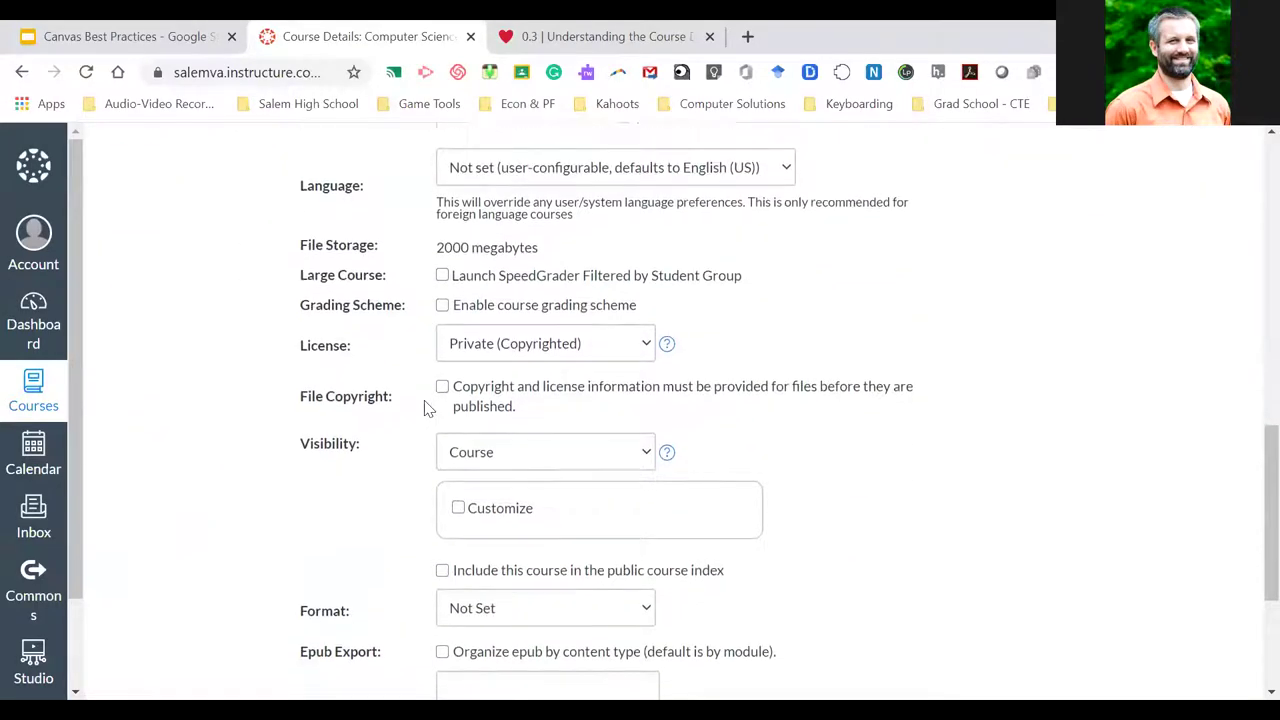
pyautogui.scroll(-3, 424, 408)
pyautogui.scroll(9, 424, 408)
pyautogui.scroll(6, 424, 408)
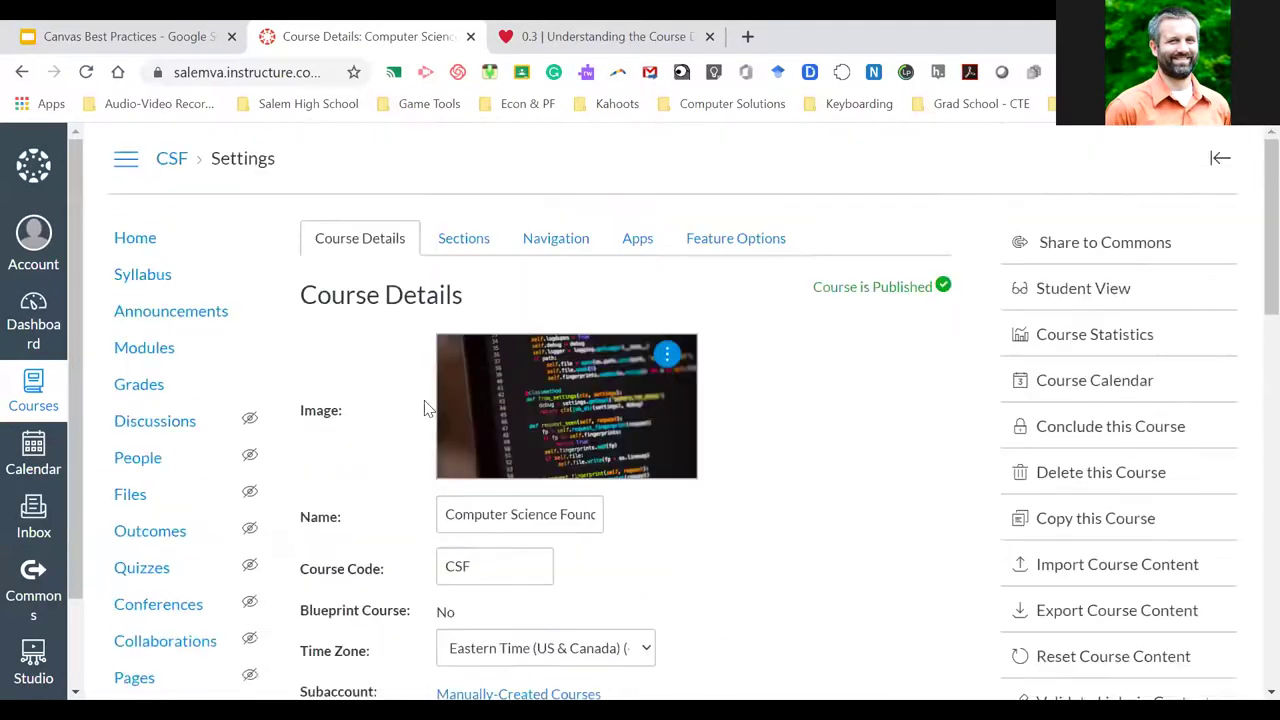
pyautogui.scroll(-2, 424, 408)
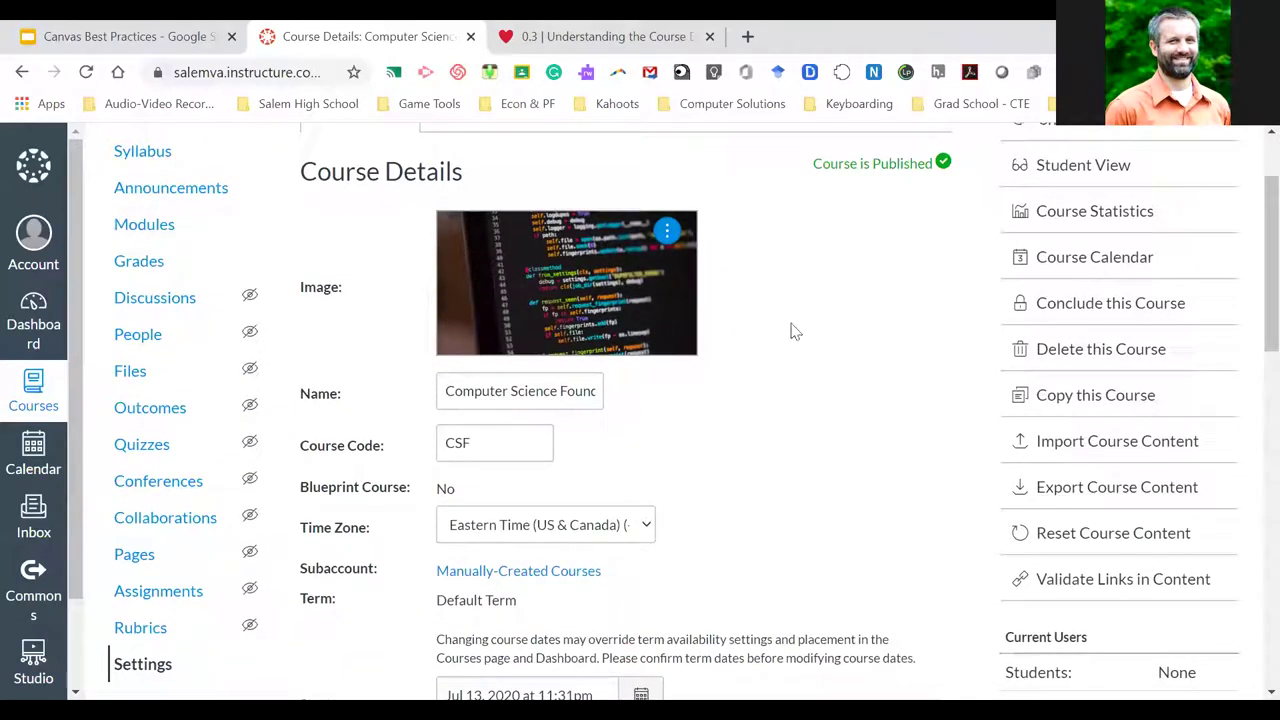
pyautogui.scroll(-5, 791, 331)
pyautogui.scroll(-5, 791, 331)
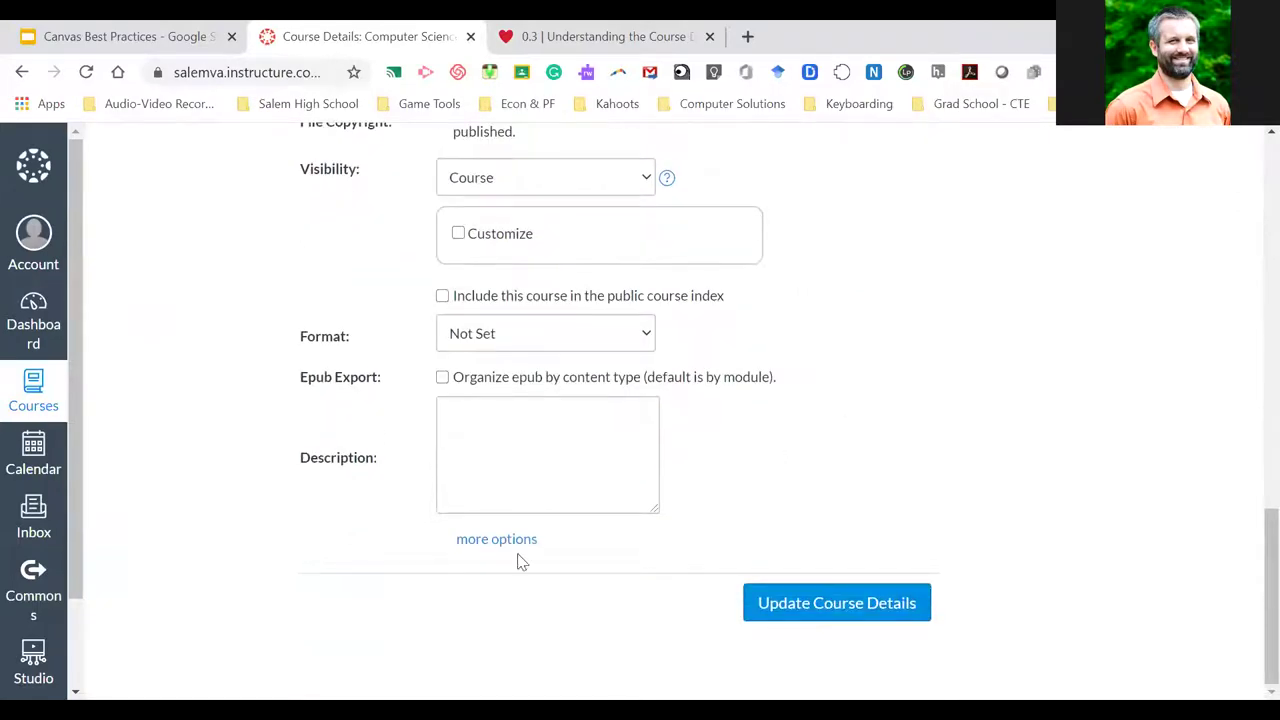
# Reveal the extra course options and keep 2 announcements on the homepage
pyautogui.click(497, 541)
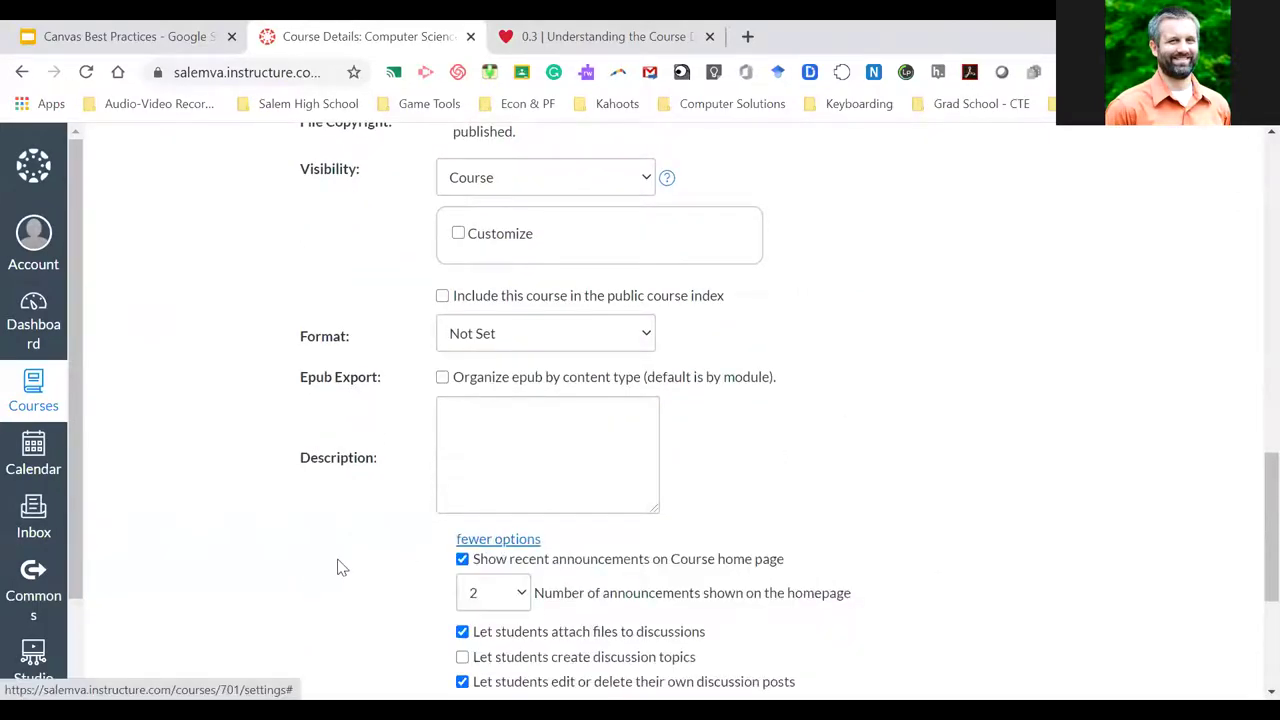
pyautogui.scroll(-2, 337, 567)
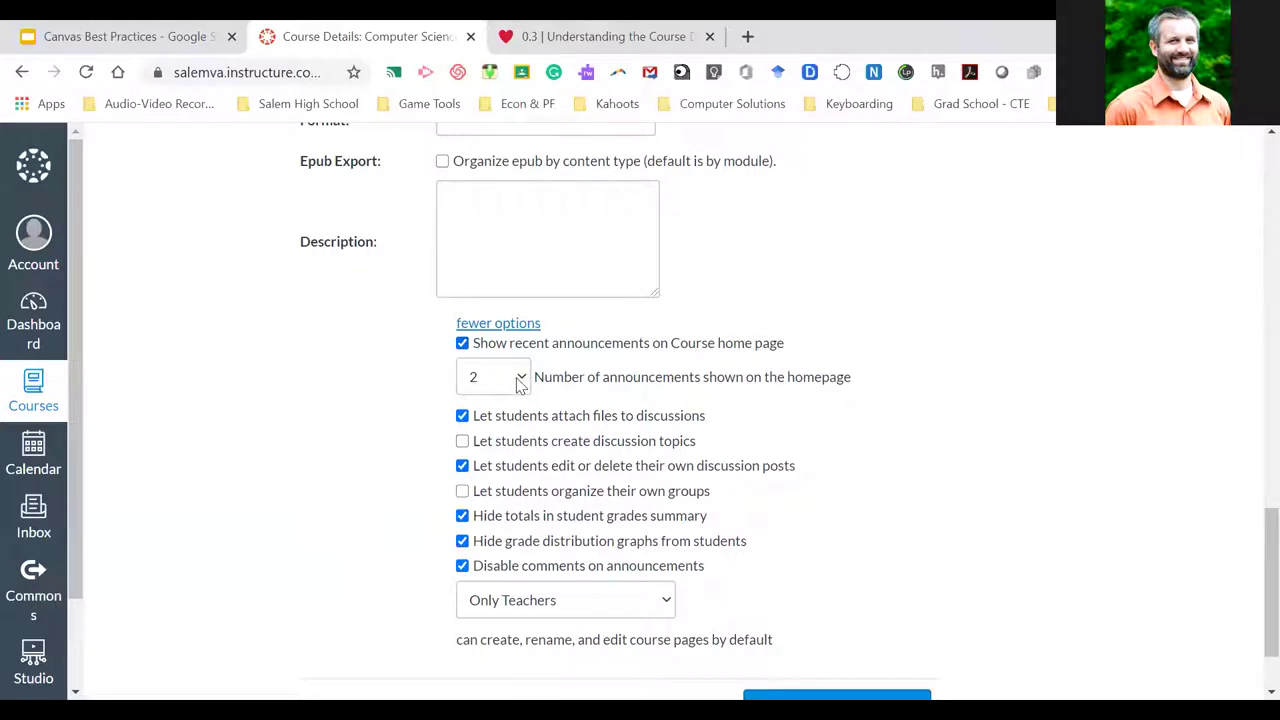
pyautogui.click(520, 386)
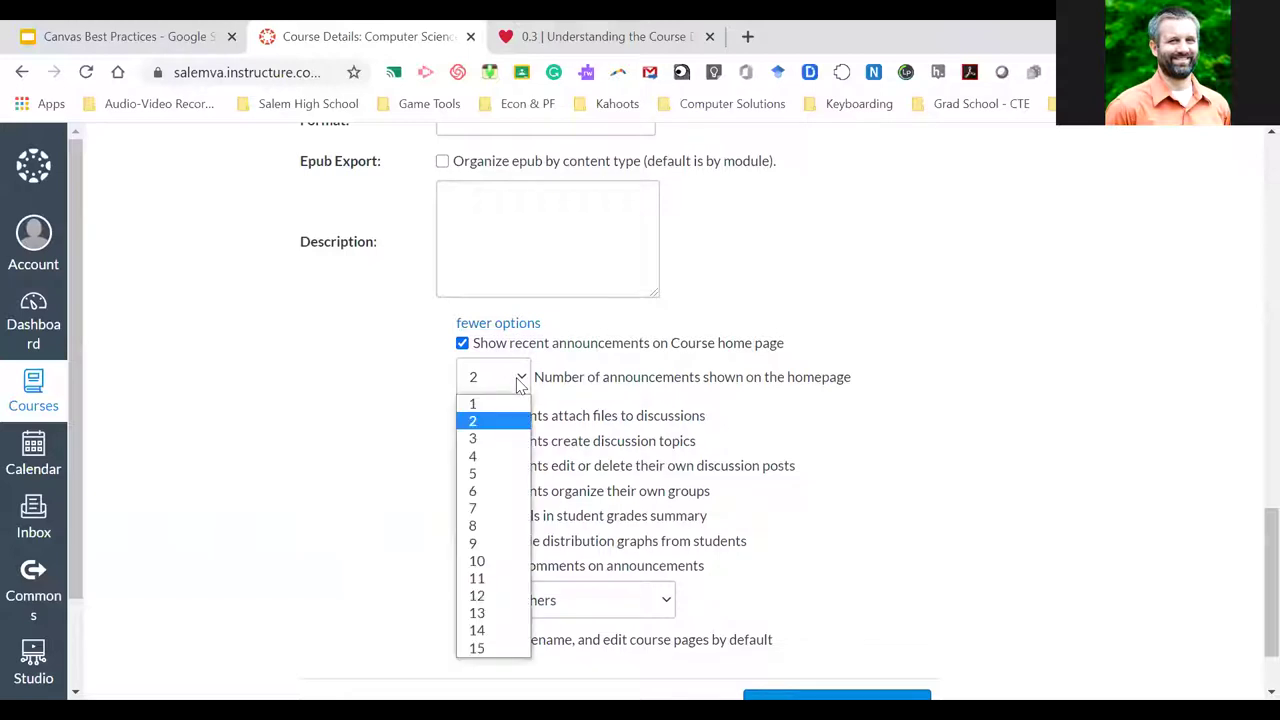
pyautogui.click(500, 427)
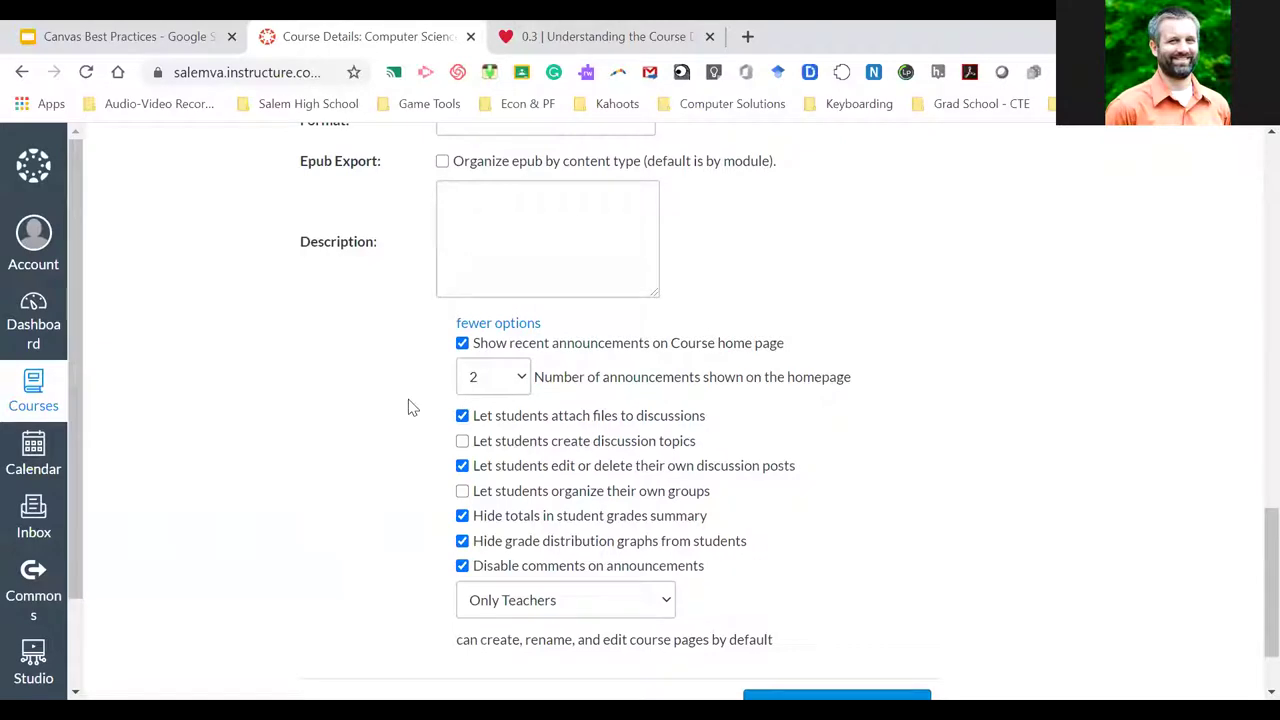
# Review the remaining extra course options, collapsing and re-expanding that section
pyautogui.scroll(-1, 408, 407)
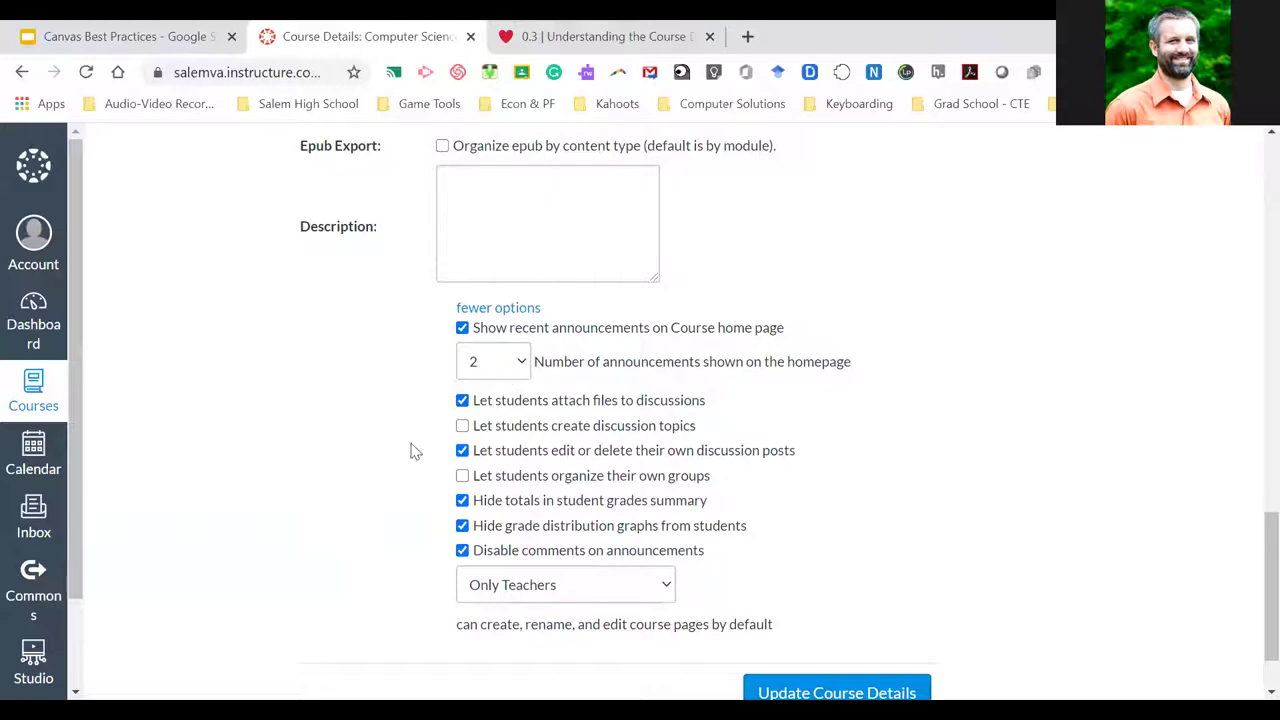
pyautogui.scroll(-1, 418, 492)
pyautogui.scroll(1, 418, 492)
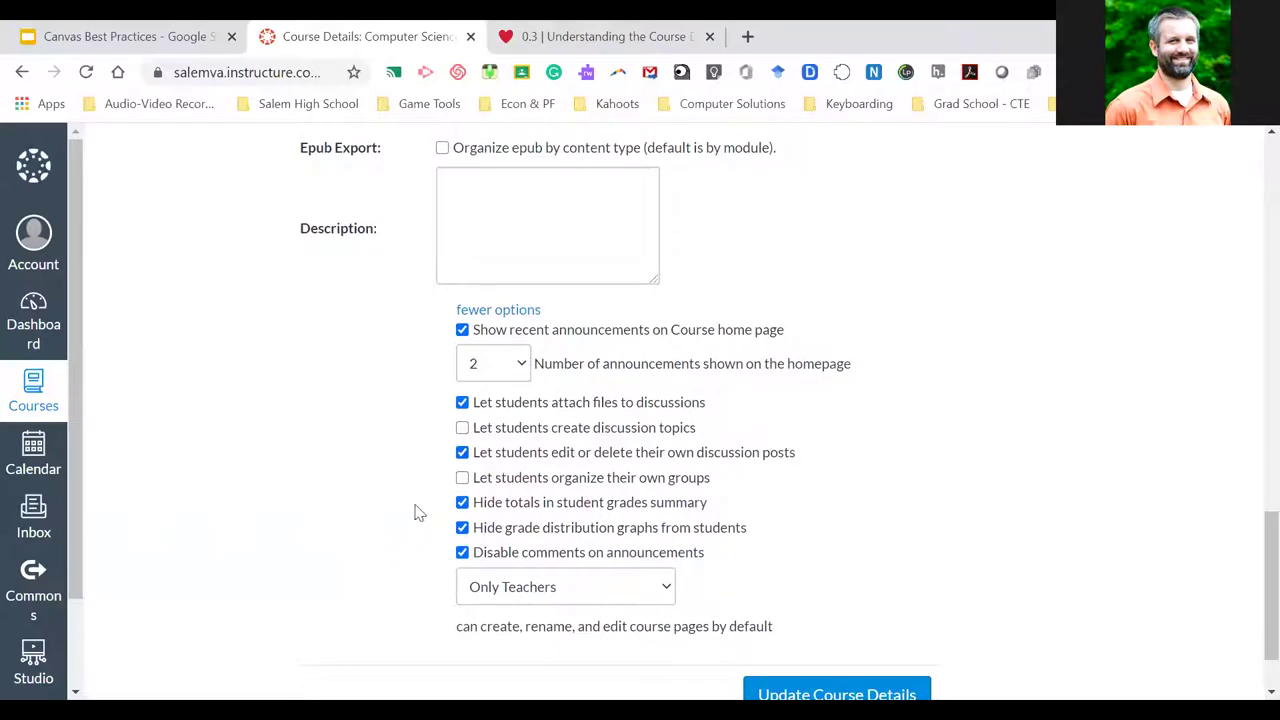
pyautogui.scroll(1, 416, 513)
pyautogui.scroll(-1, 416, 513)
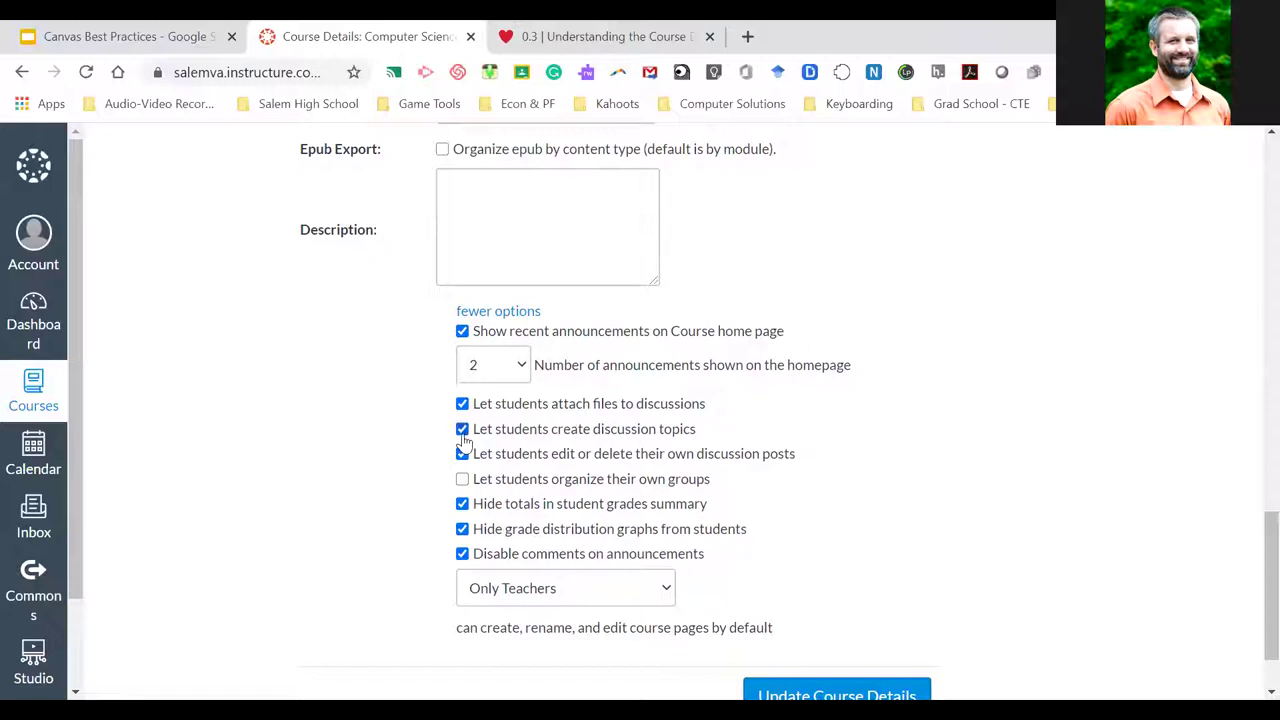
pyautogui.scroll(-1, 845, 510)
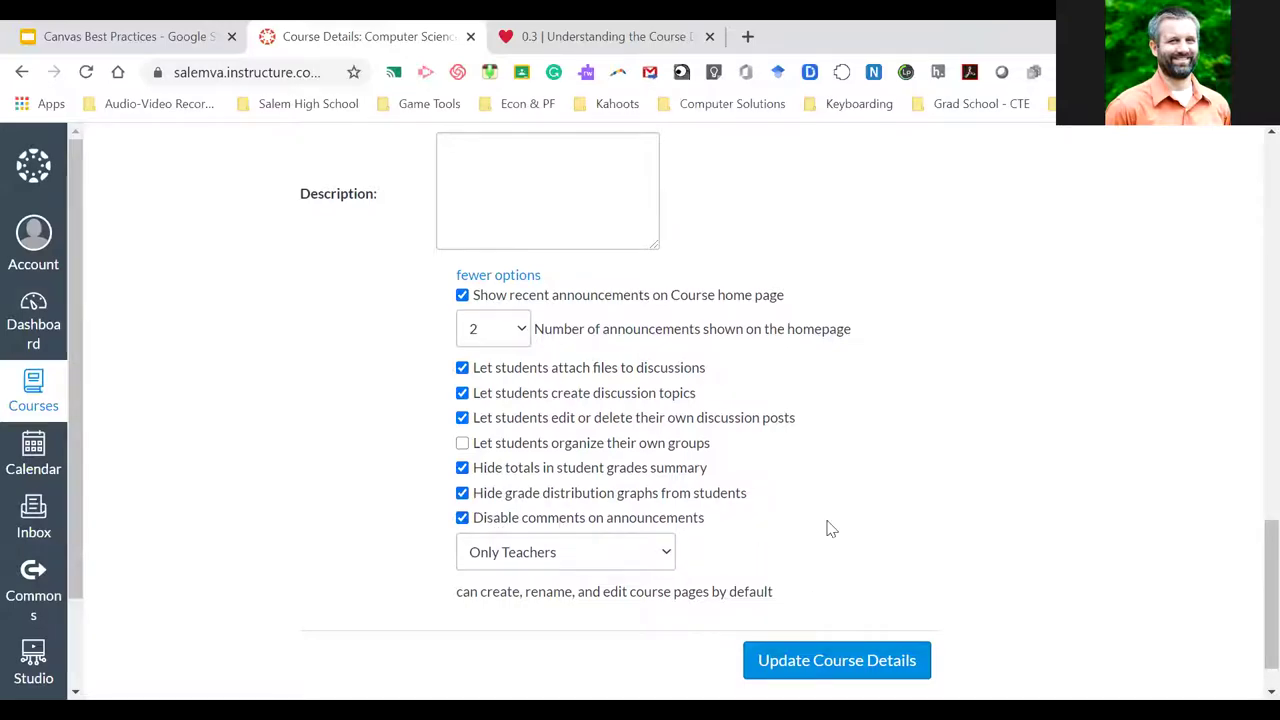
pyautogui.scroll(3, 828, 526)
pyautogui.scroll(-2, 541, 410)
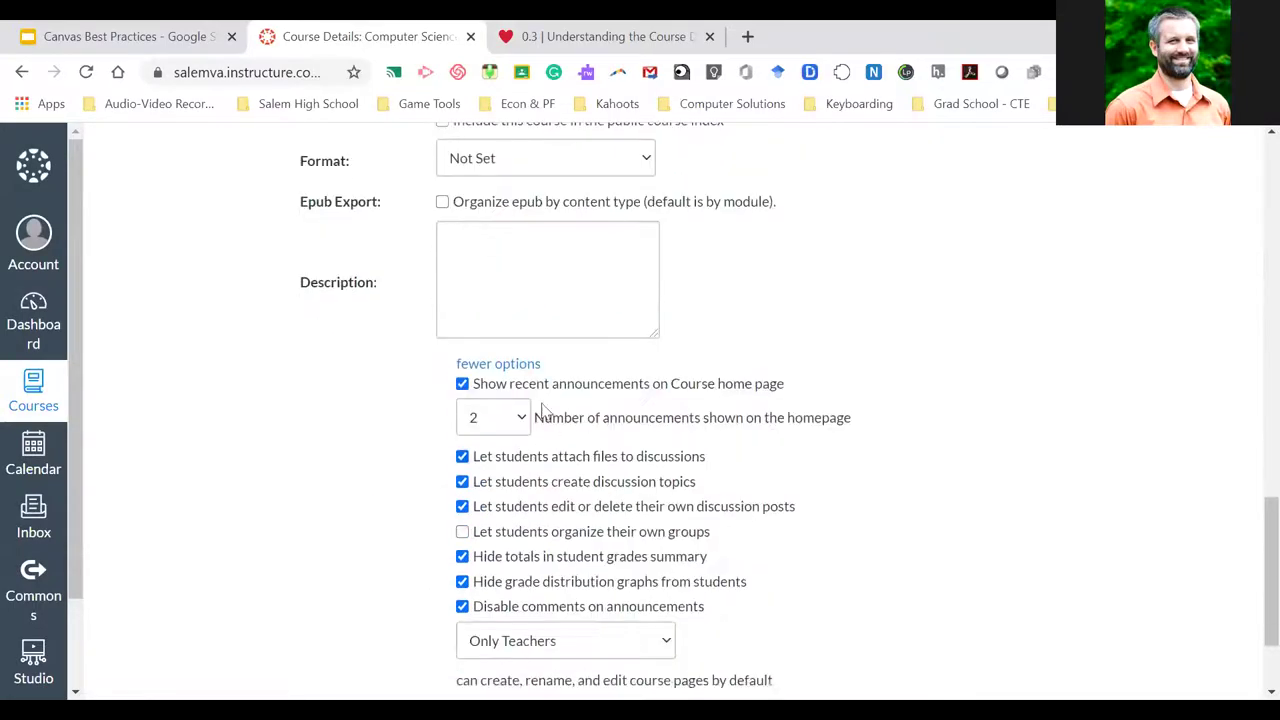
pyautogui.click(500, 366)
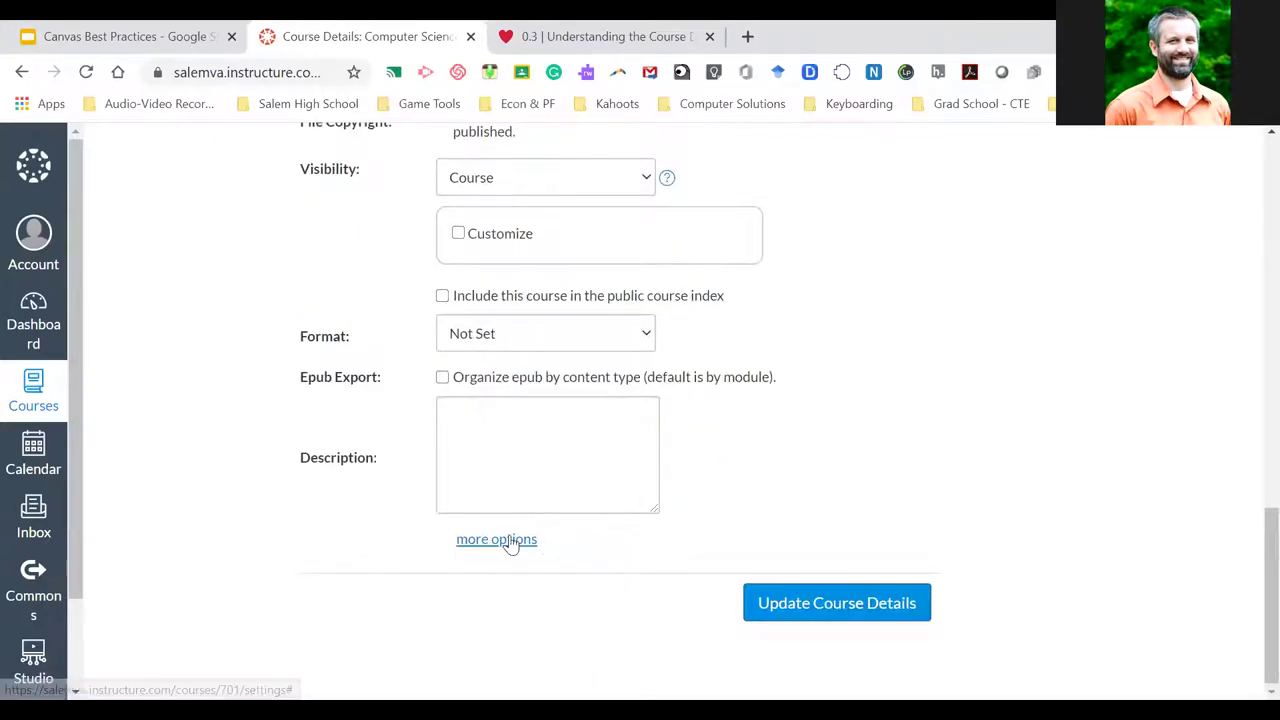
pyautogui.click(506, 539)
pyautogui.scroll(-3, 620, 506)
pyautogui.scroll(15, 621, 505)
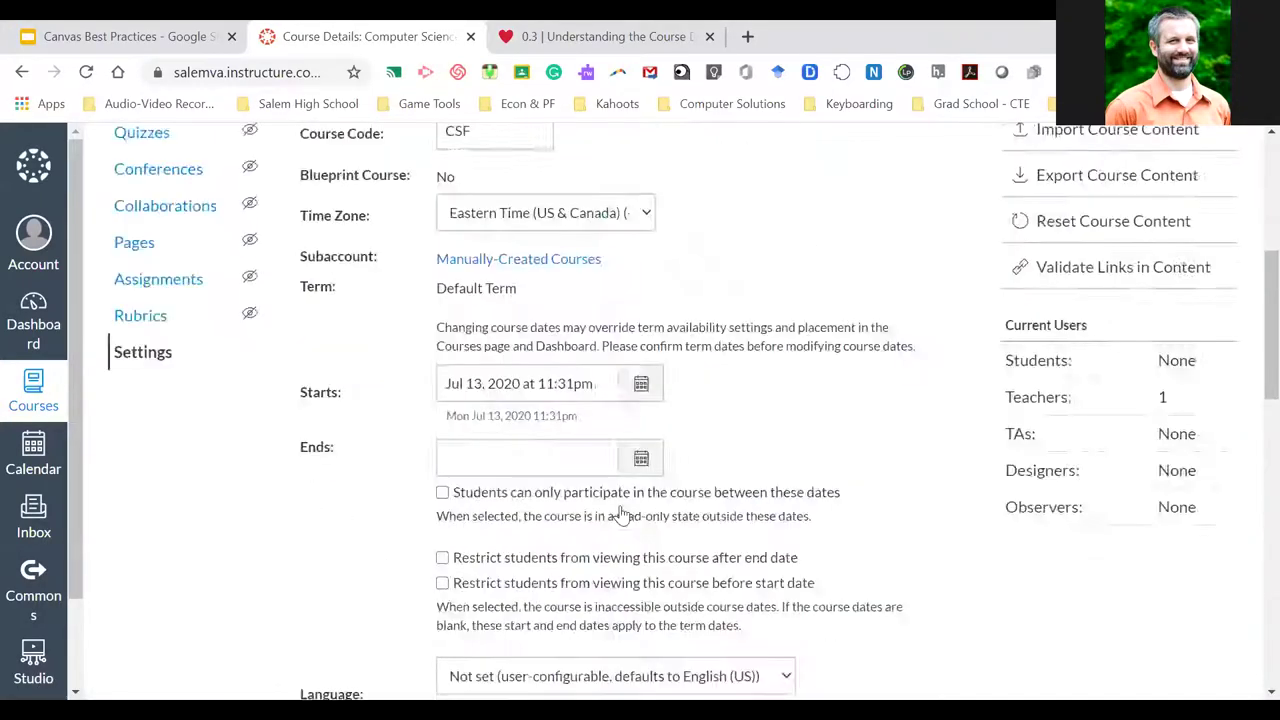
# In Sections, try an empty name, then add the Period 1 and Period 2 sections
pyautogui.click(459, 242)
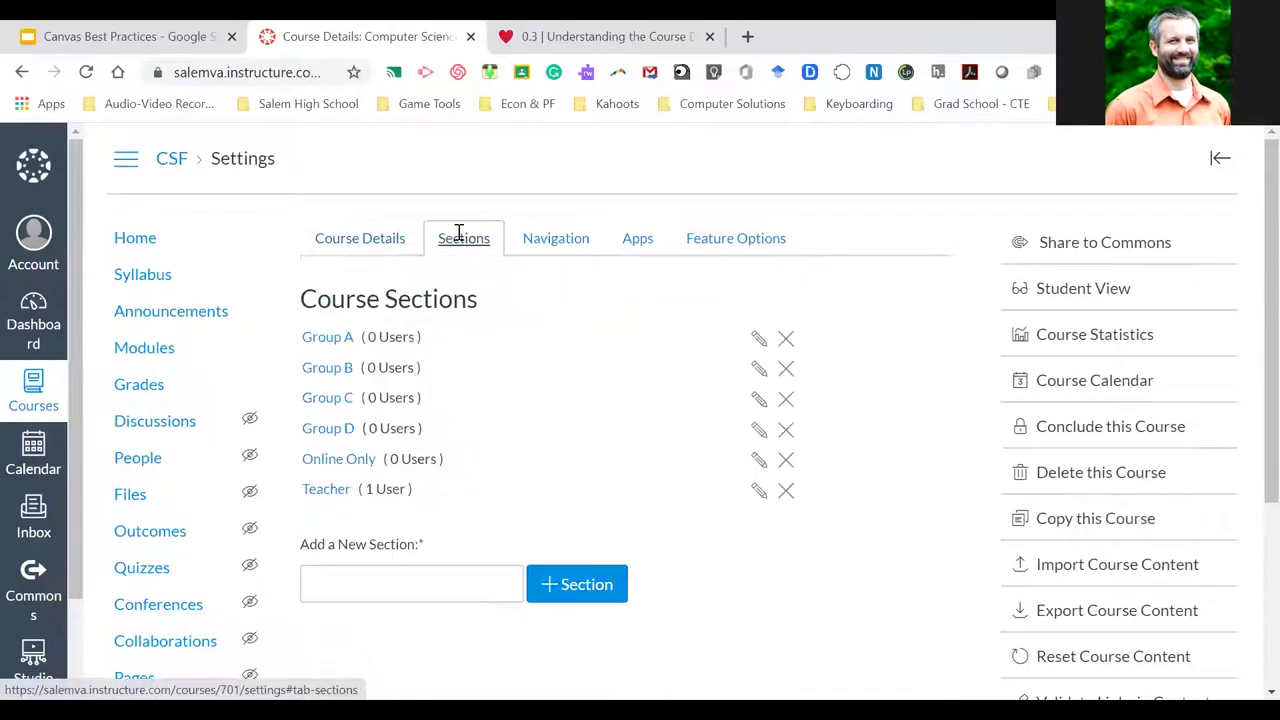
pyautogui.scroll(-1, 585, 408)
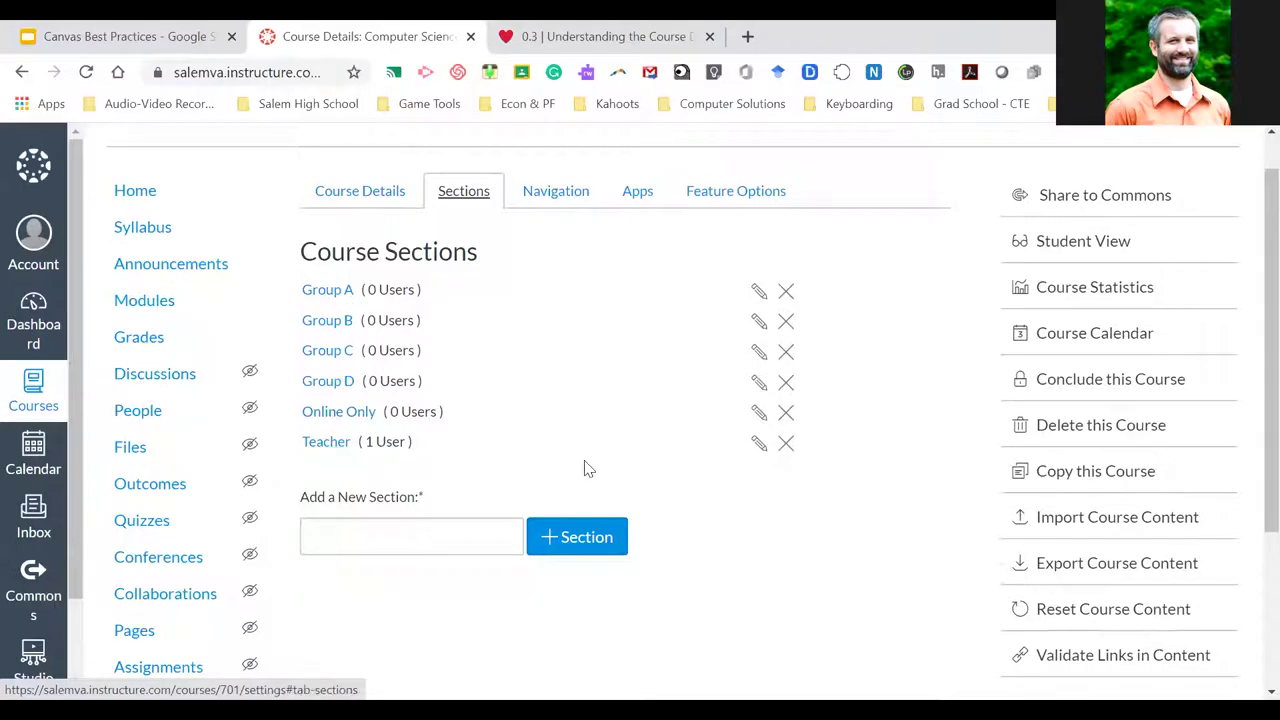
pyautogui.click(585, 533)
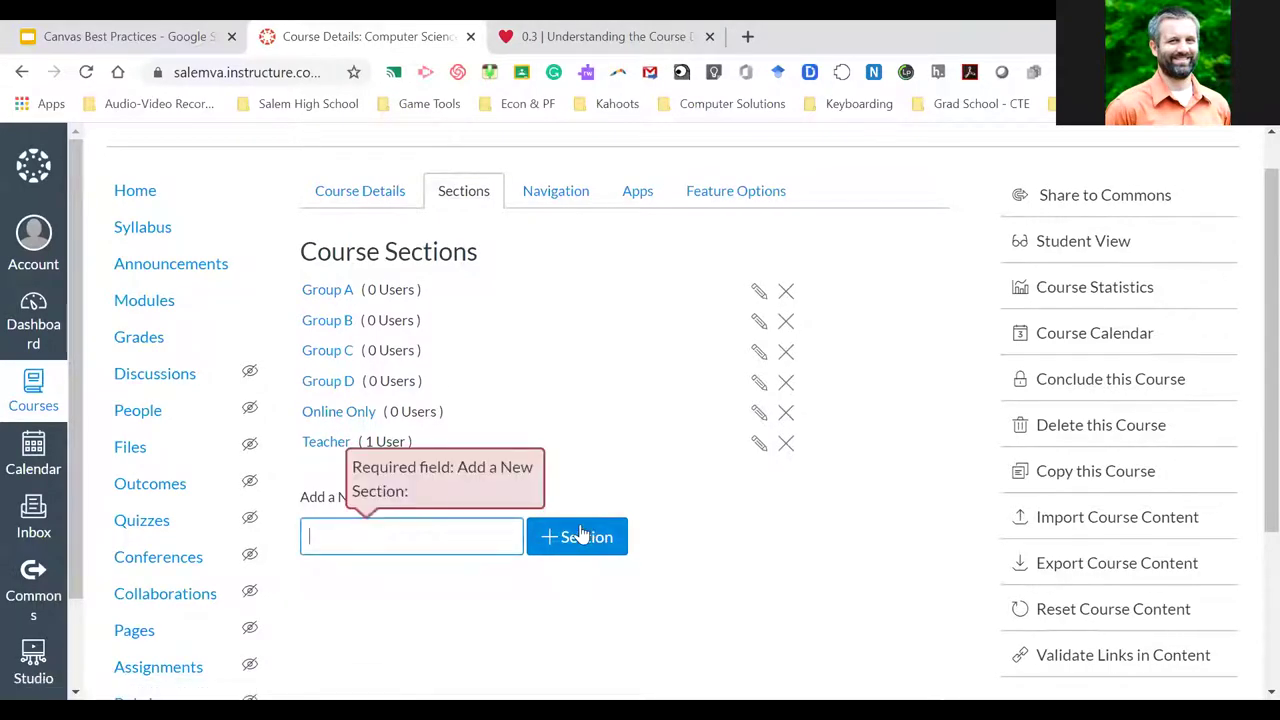
pyautogui.click(408, 531)
pyautogui.write('Period 1')
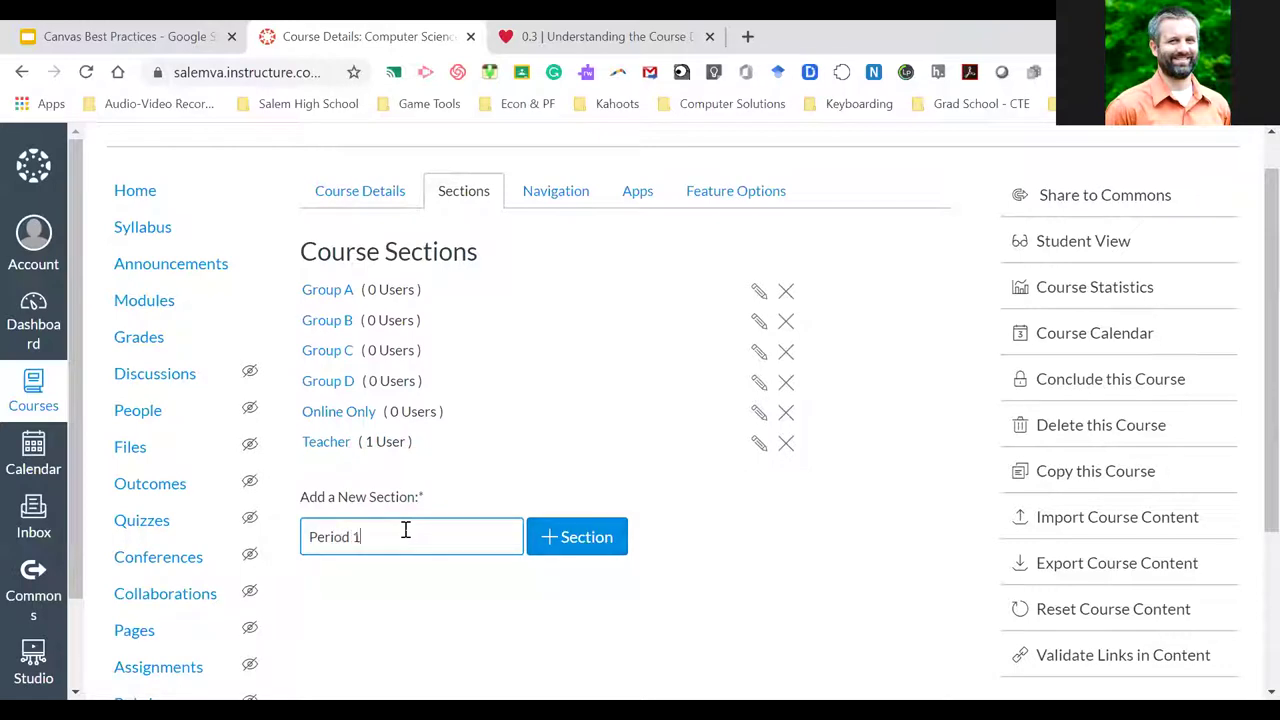
pyautogui.click(556, 541)
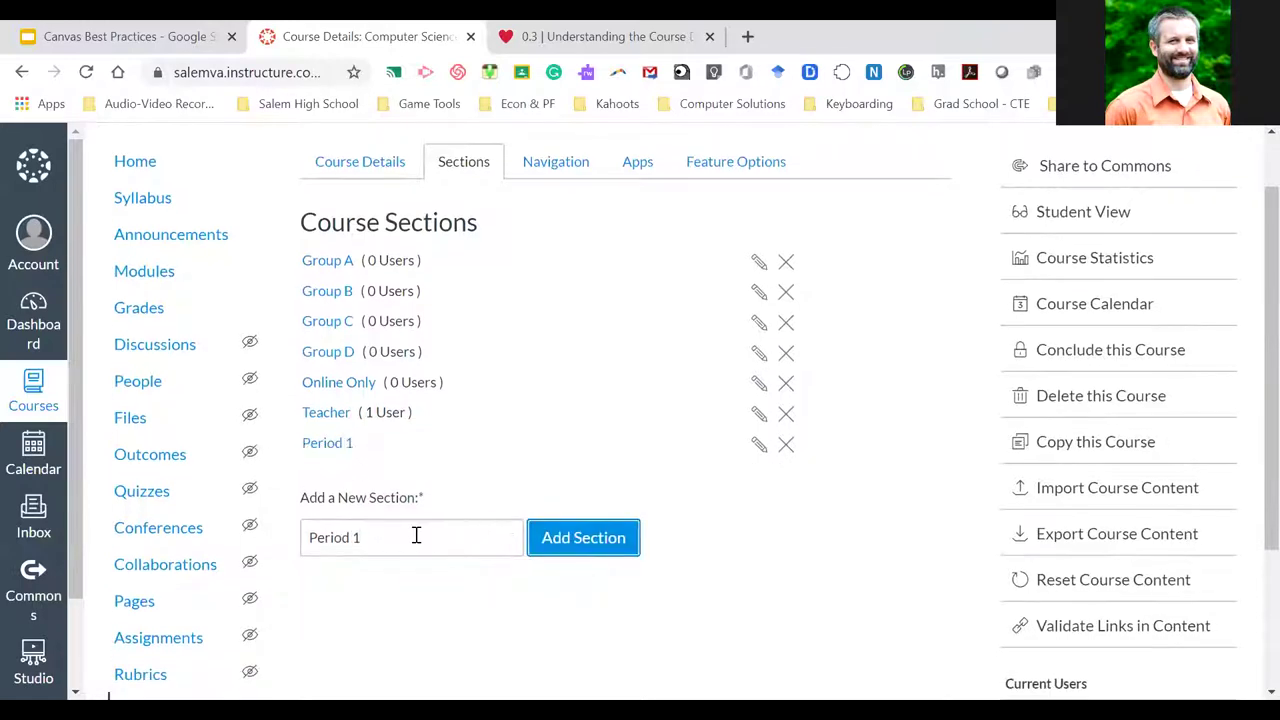
pyautogui.press('BackSpace')
pyautogui.write('2')
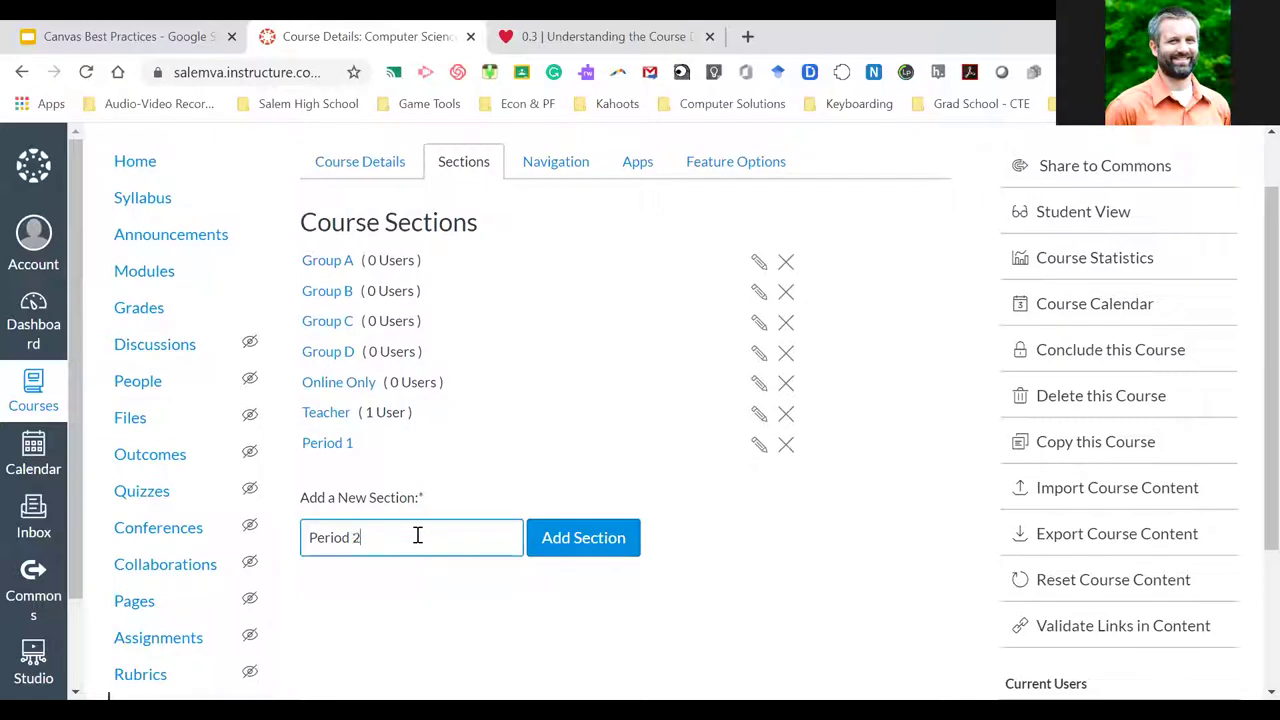
pyautogui.click(586, 536)
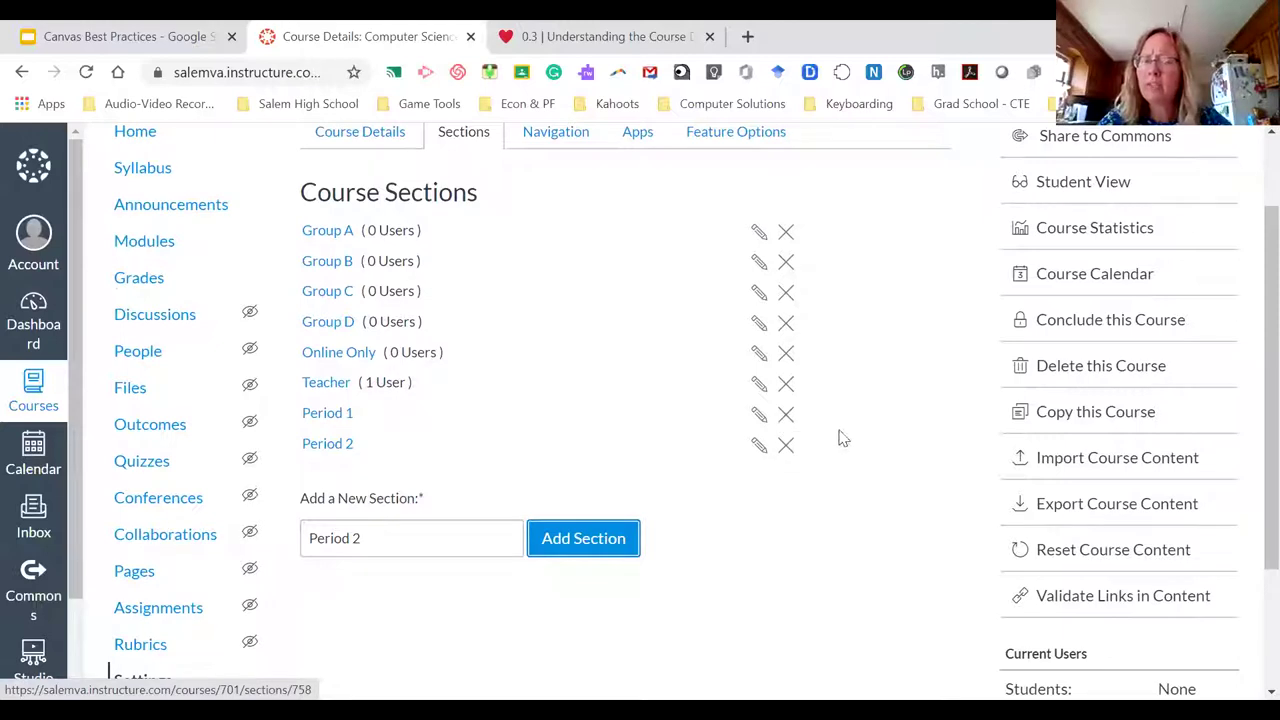
# Delete the Period 1 and Period 2 sections and clear the leftover 'Period 2' name
pyautogui.click(786, 418)
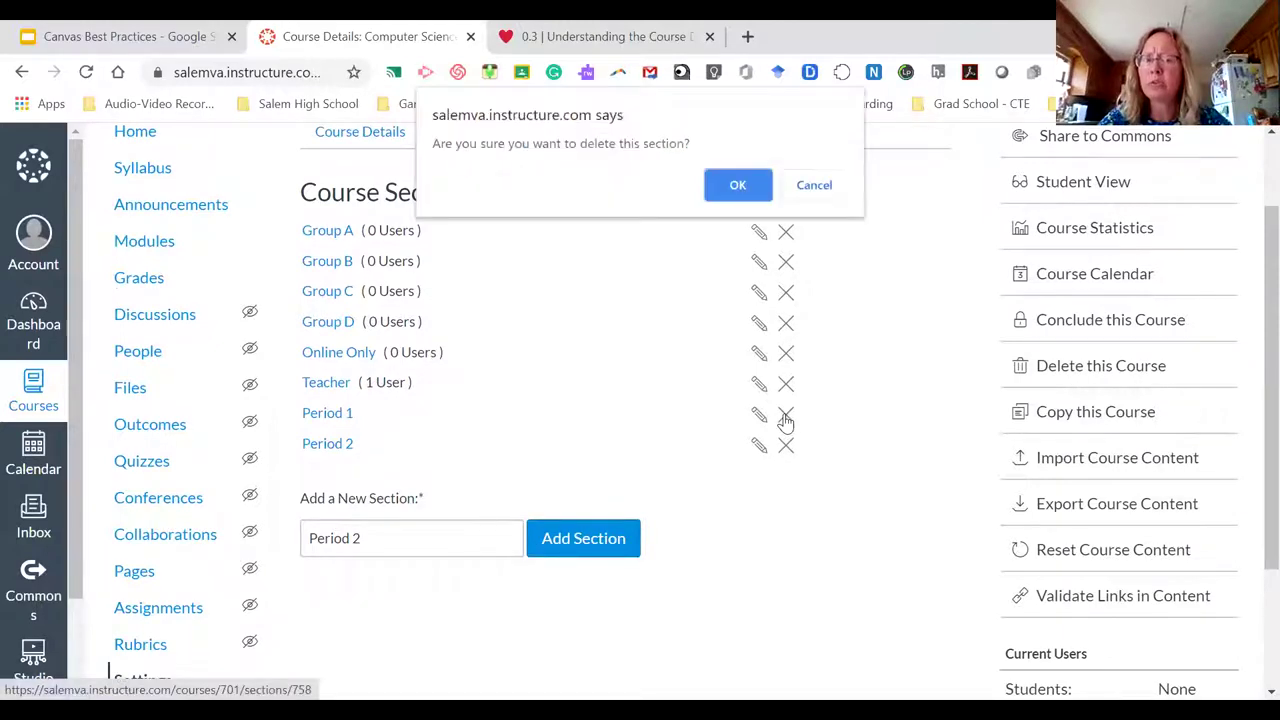
pyautogui.click(736, 186)
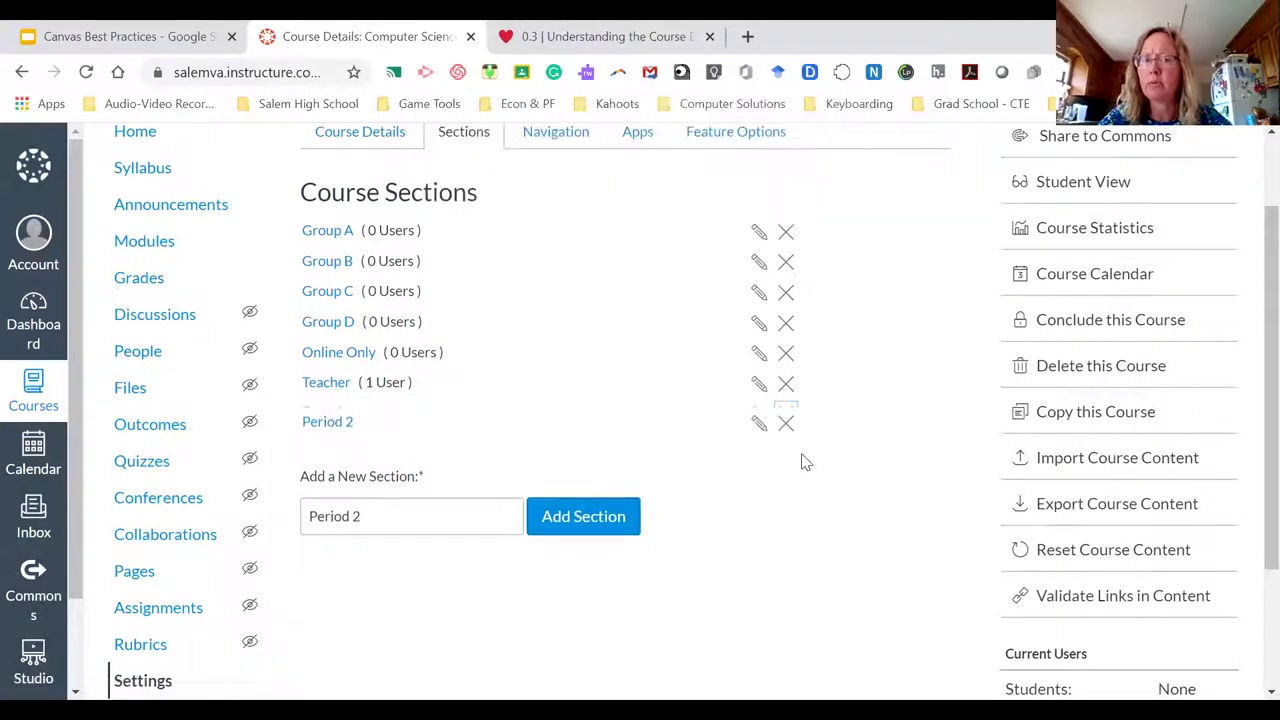
pyautogui.click(786, 414)
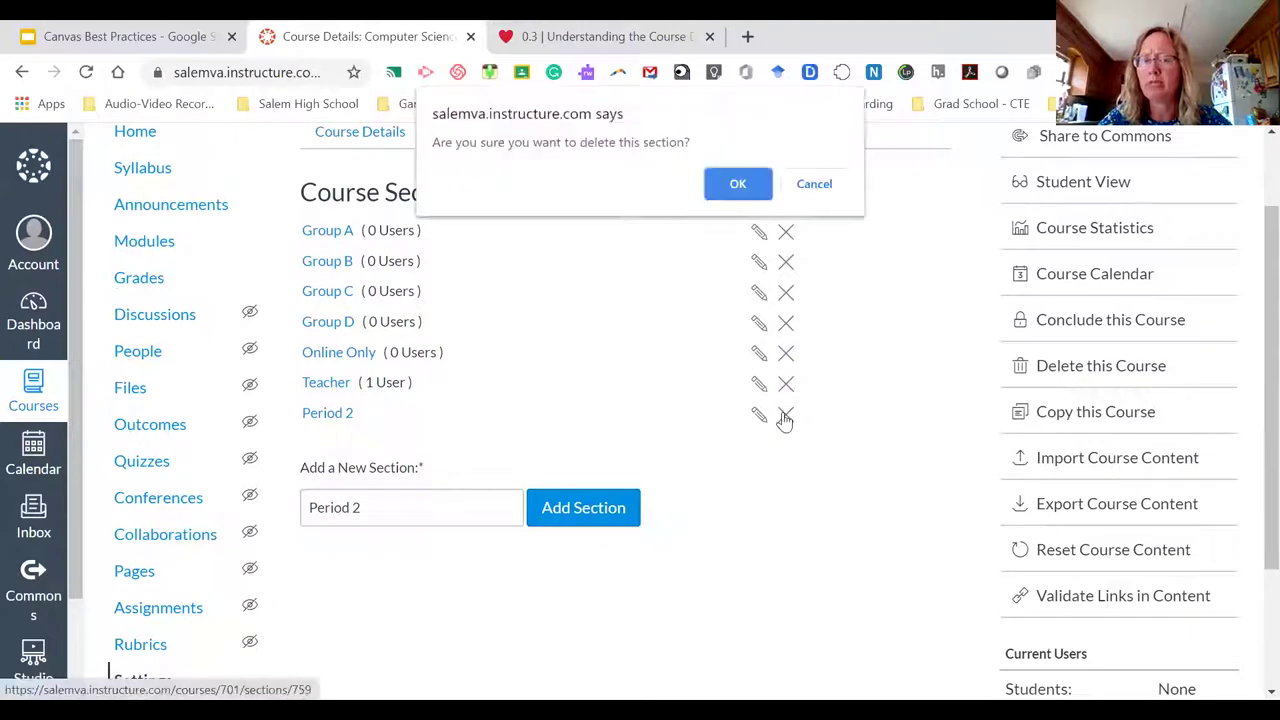
pyautogui.click(735, 186)
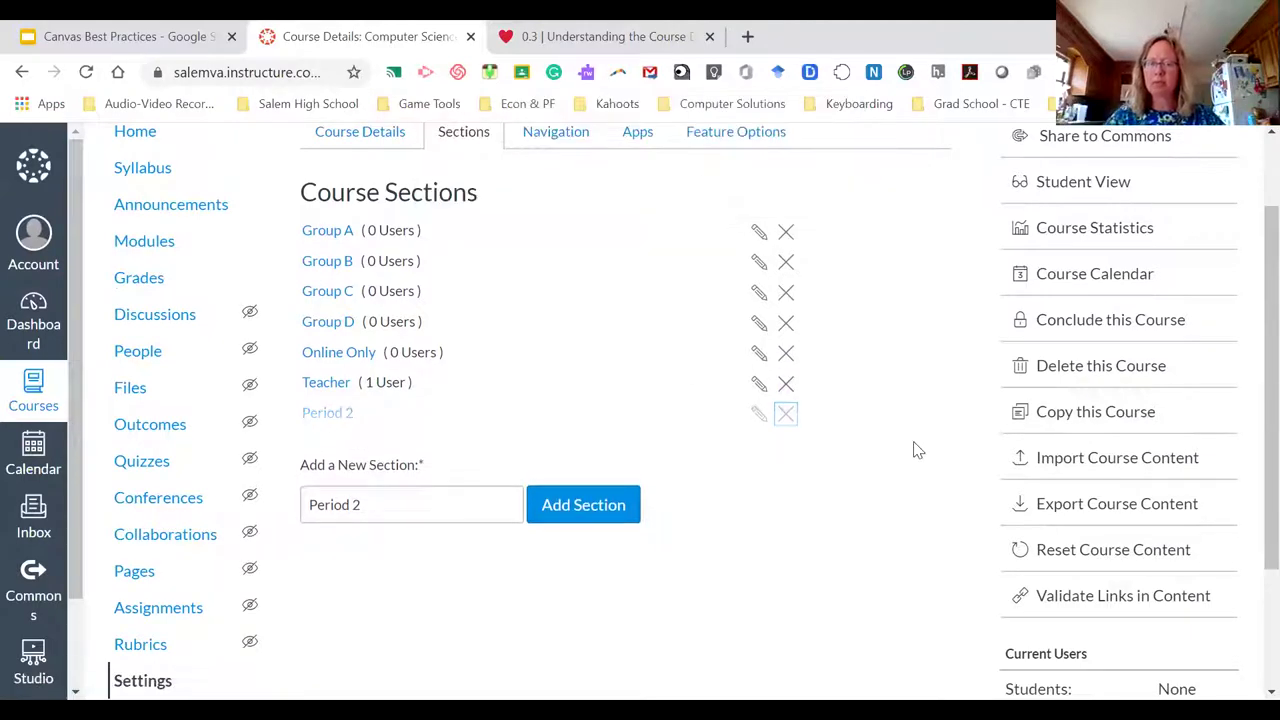
pyautogui.click(807, 537)
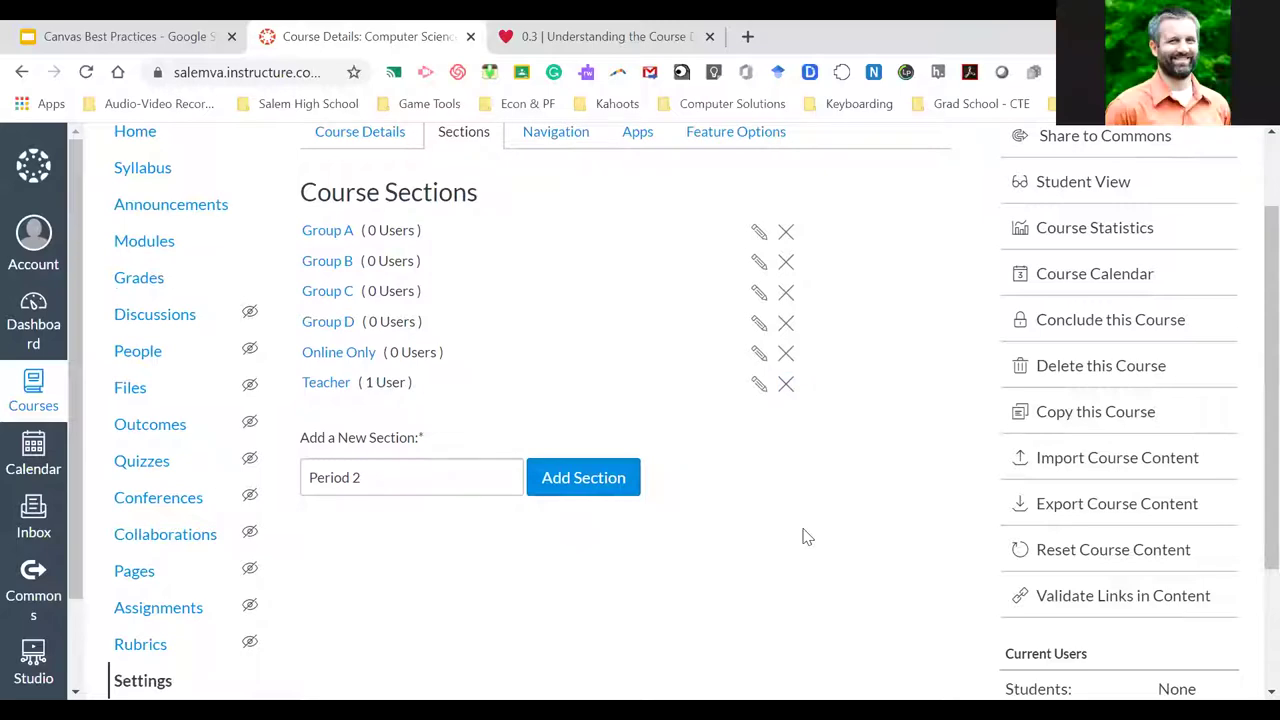
pyautogui.scroll(2, 790, 498)
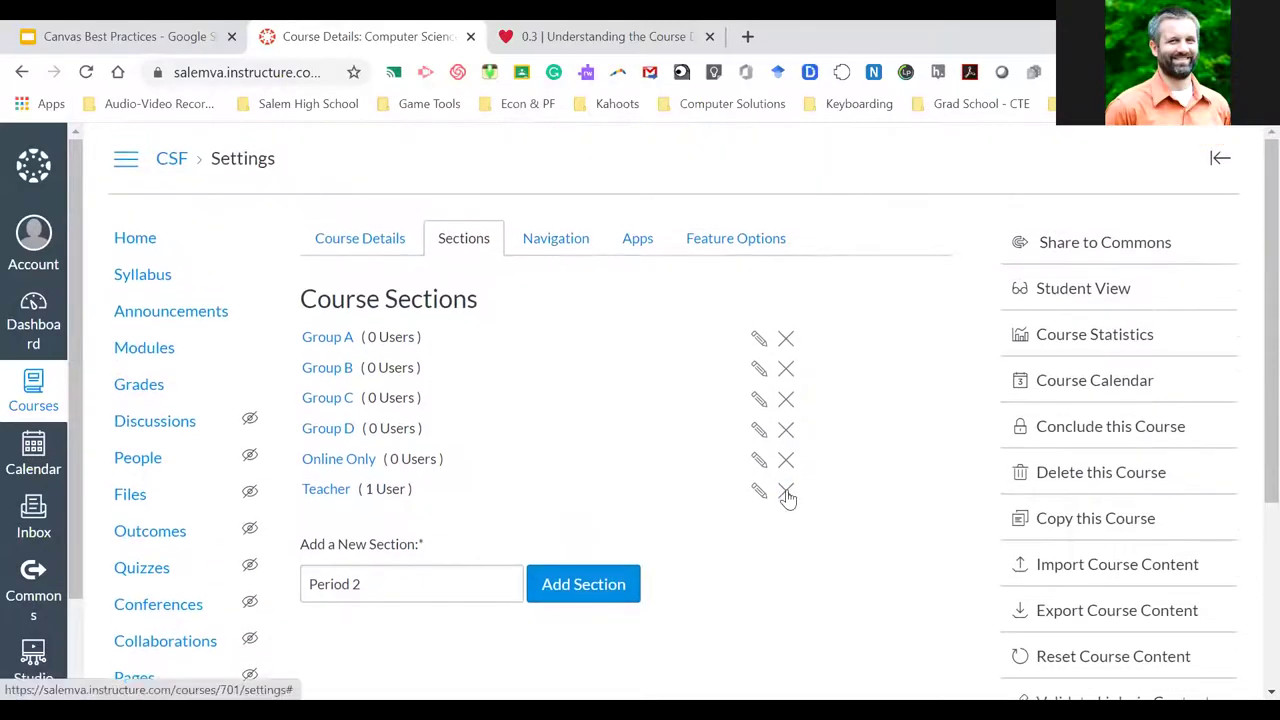
pyautogui.scroll(-1, 788, 498)
pyautogui.scroll(-1, 788, 498)
pyautogui.scroll(2, 786, 497)
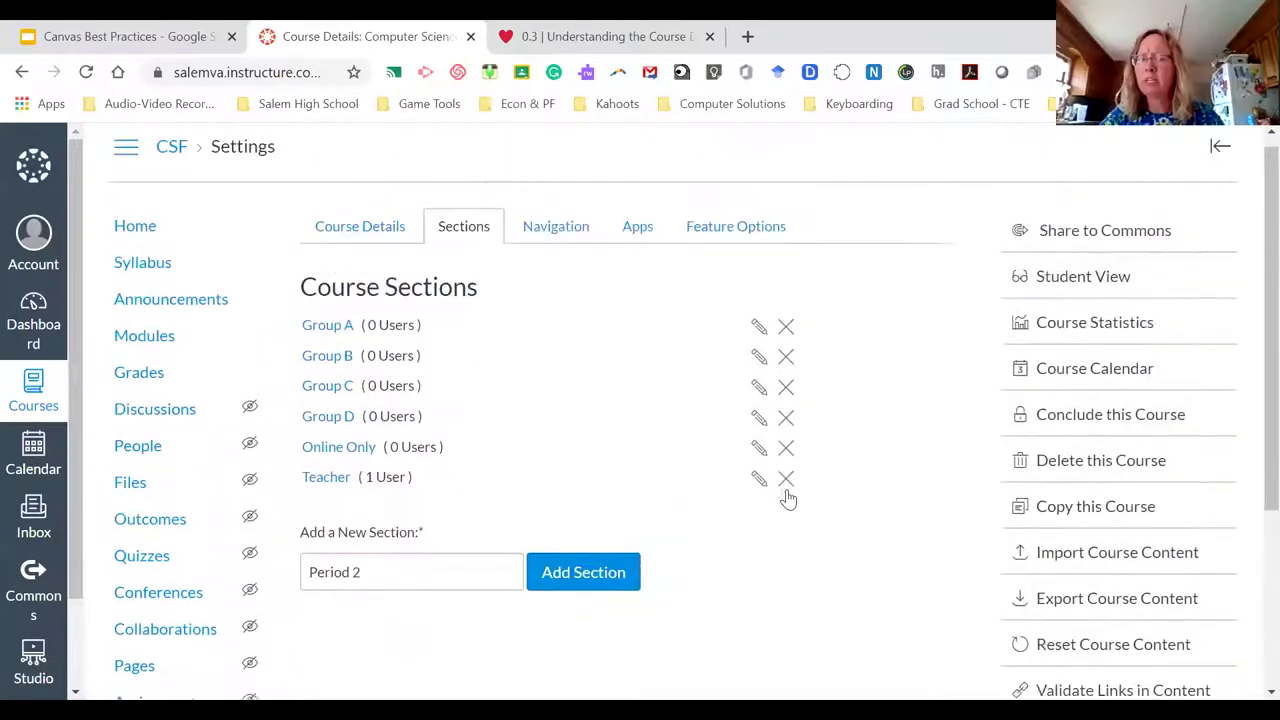
pyautogui.scroll(-1, 854, 306)
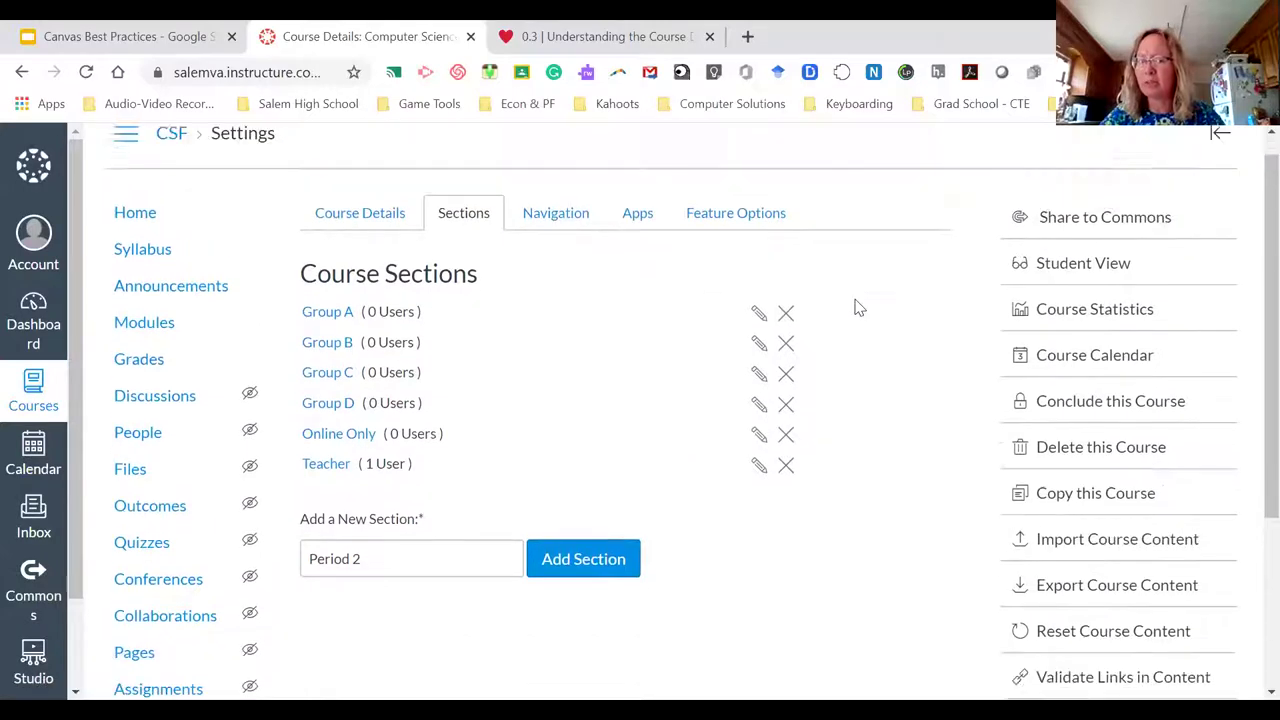
pyautogui.scroll(1, 870, 312)
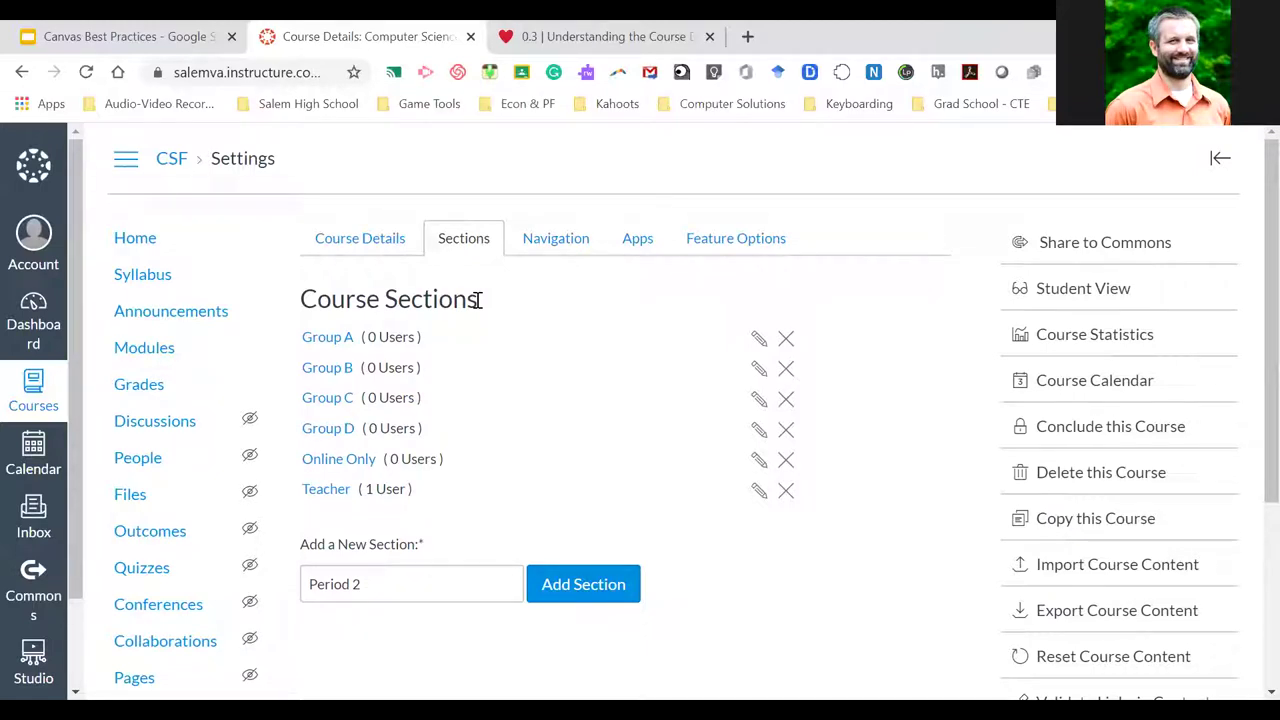
pyautogui.tripleClick(369, 588)
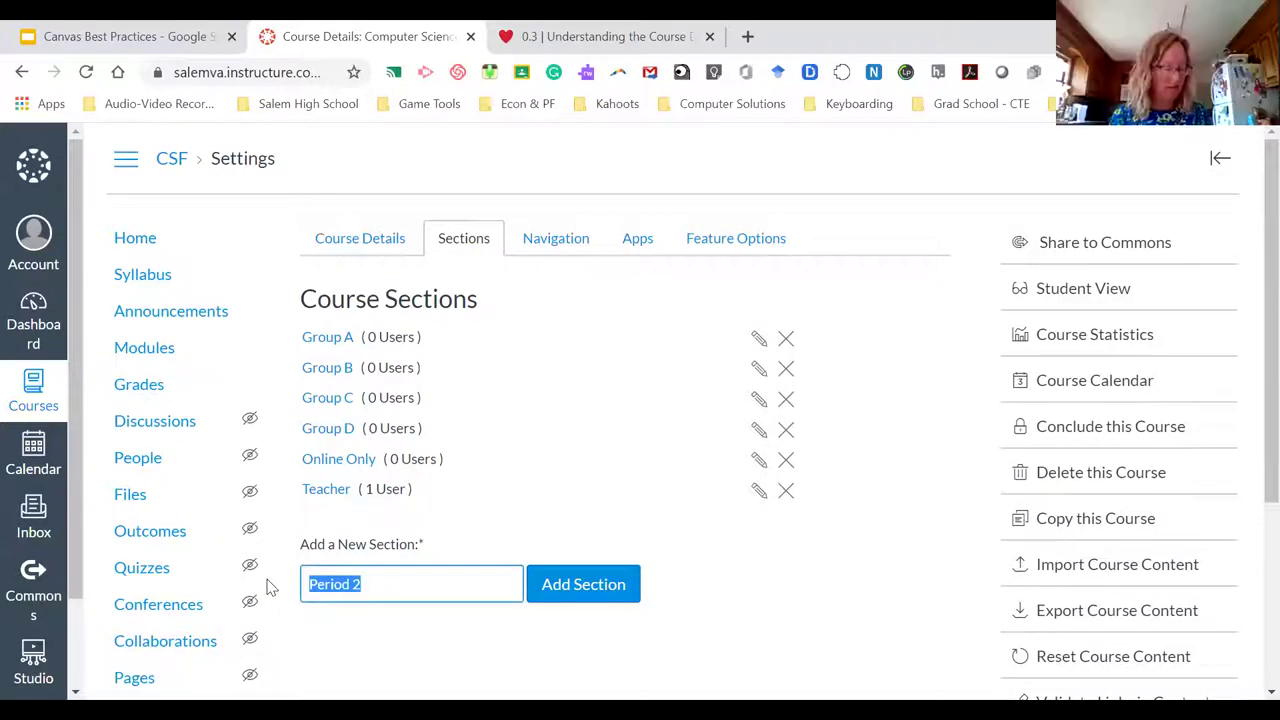
pyautogui.press('BackSpace')
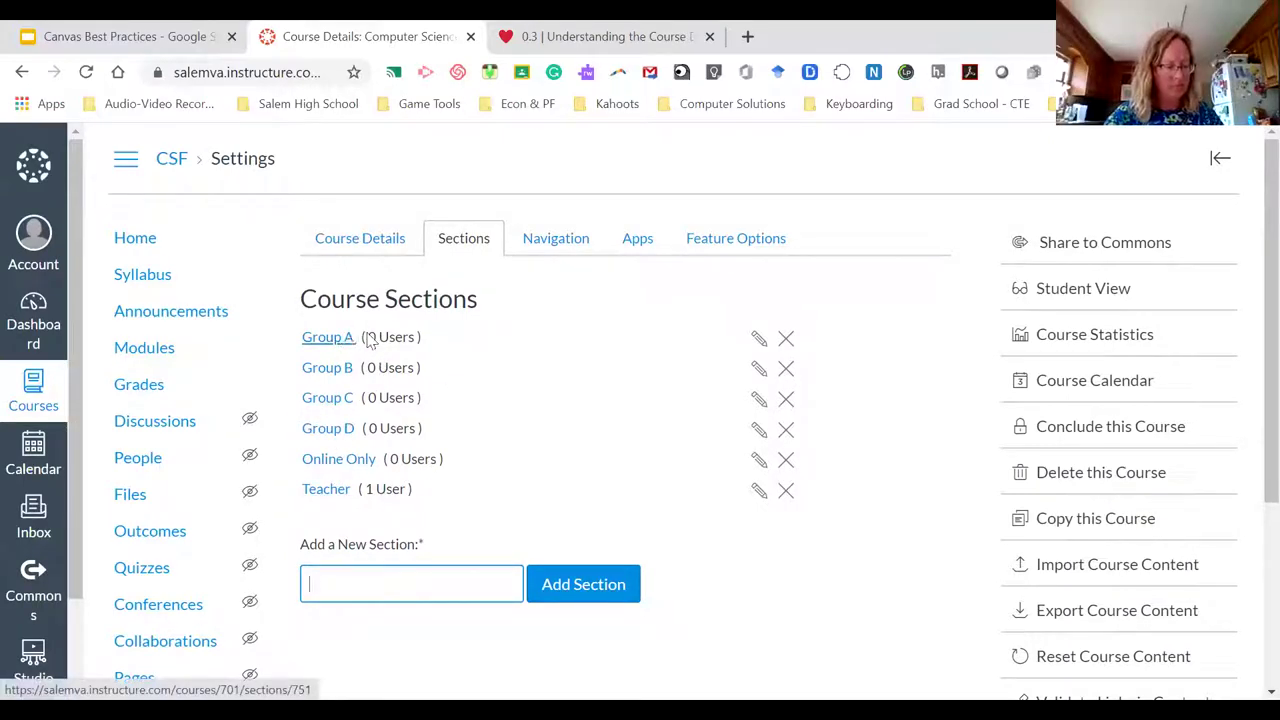
# Review Navigation settings: Home, Syllabus, Announcements, Modules and Grades enabled, all other items hidden
pyautogui.click(552, 242)
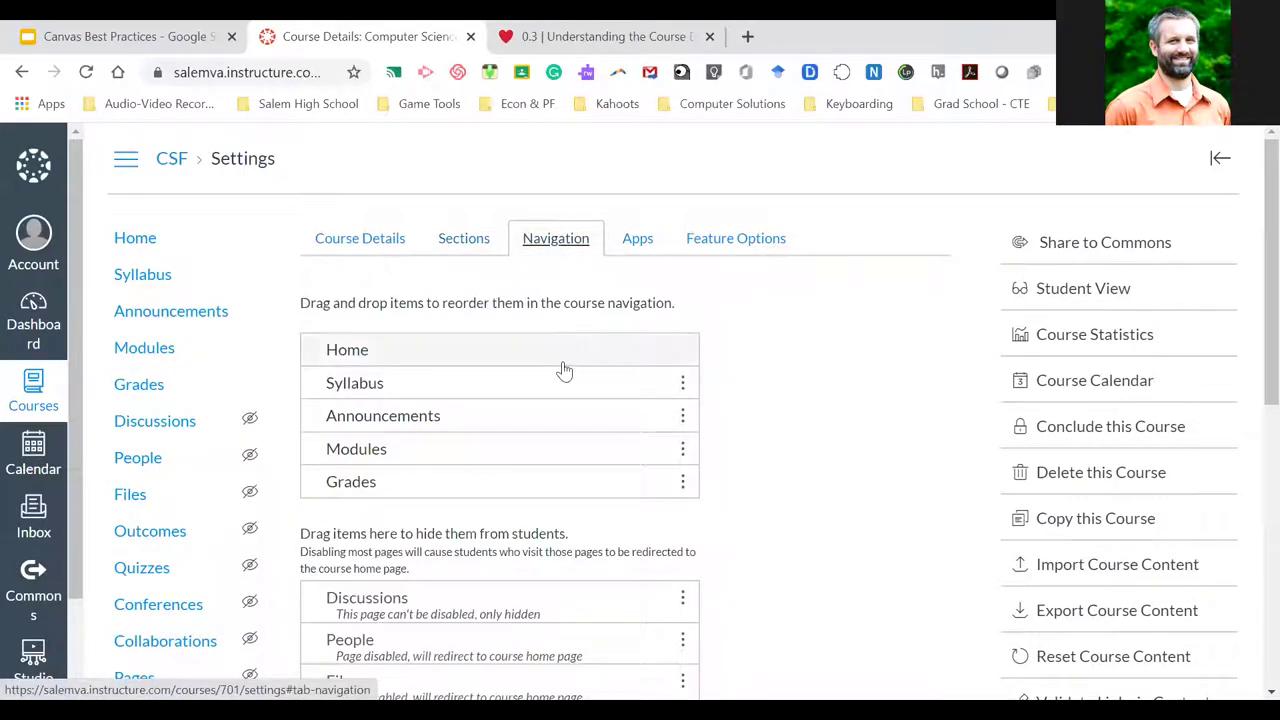
pyautogui.scroll(-1, 773, 406)
pyautogui.scroll(1, 773, 406)
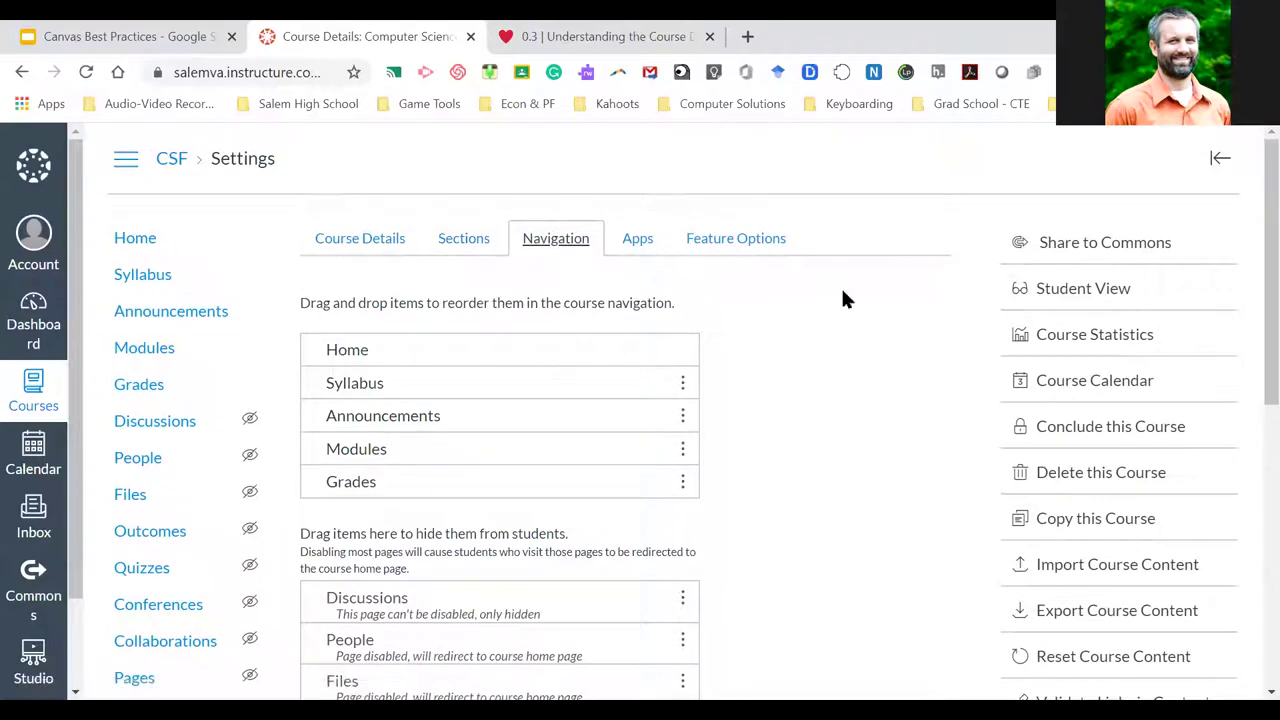
pyautogui.scroll(-1, 778, 461)
pyautogui.scroll(1, 778, 461)
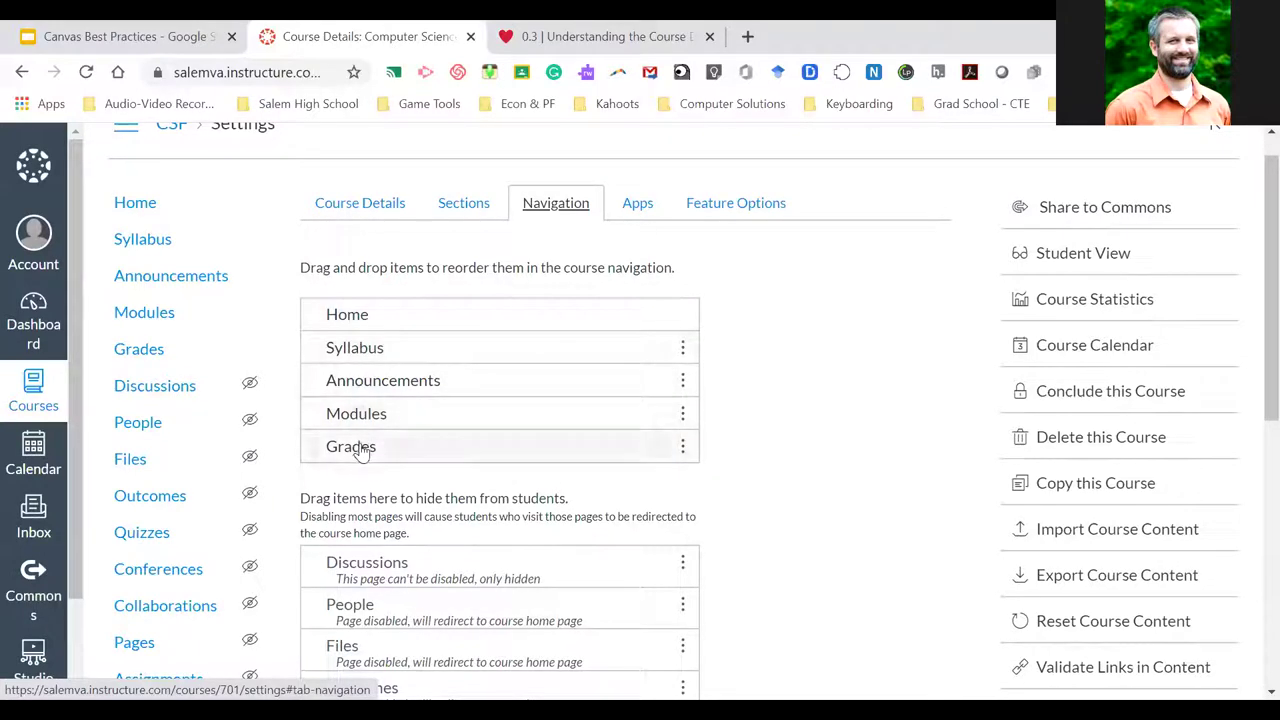
pyautogui.scroll(-2, 766, 489)
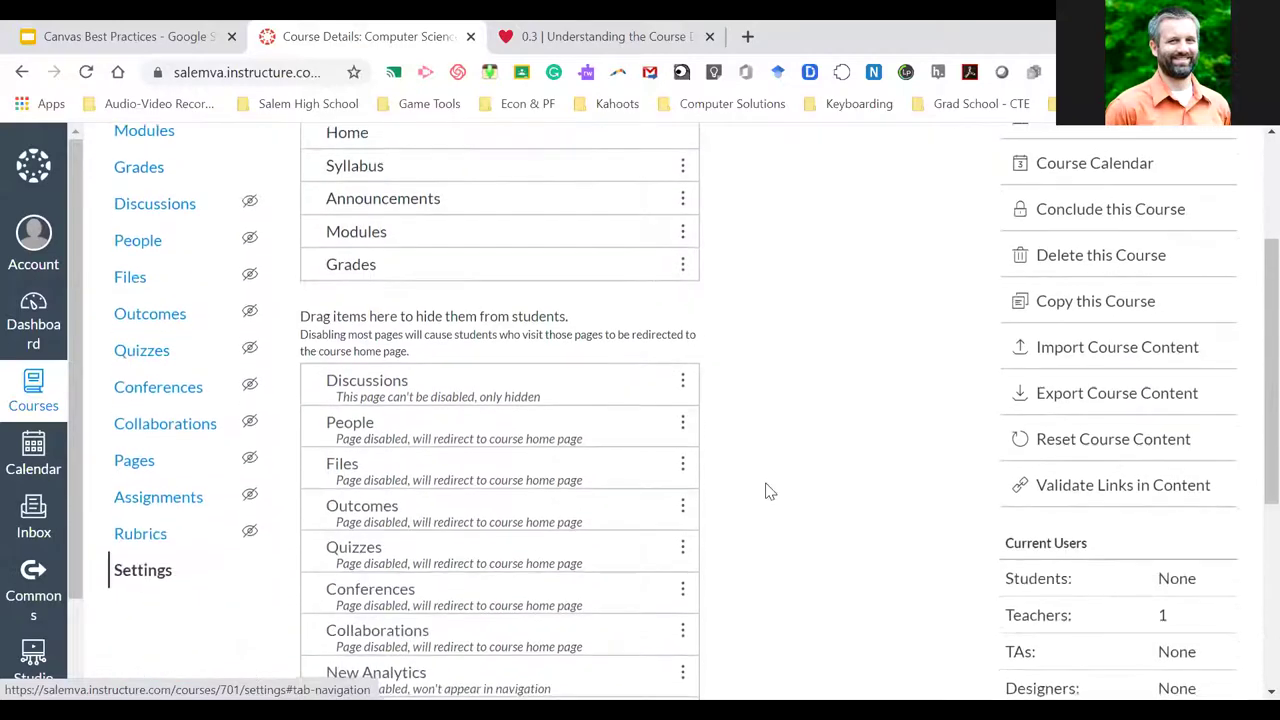
pyautogui.scroll(-3, 766, 490)
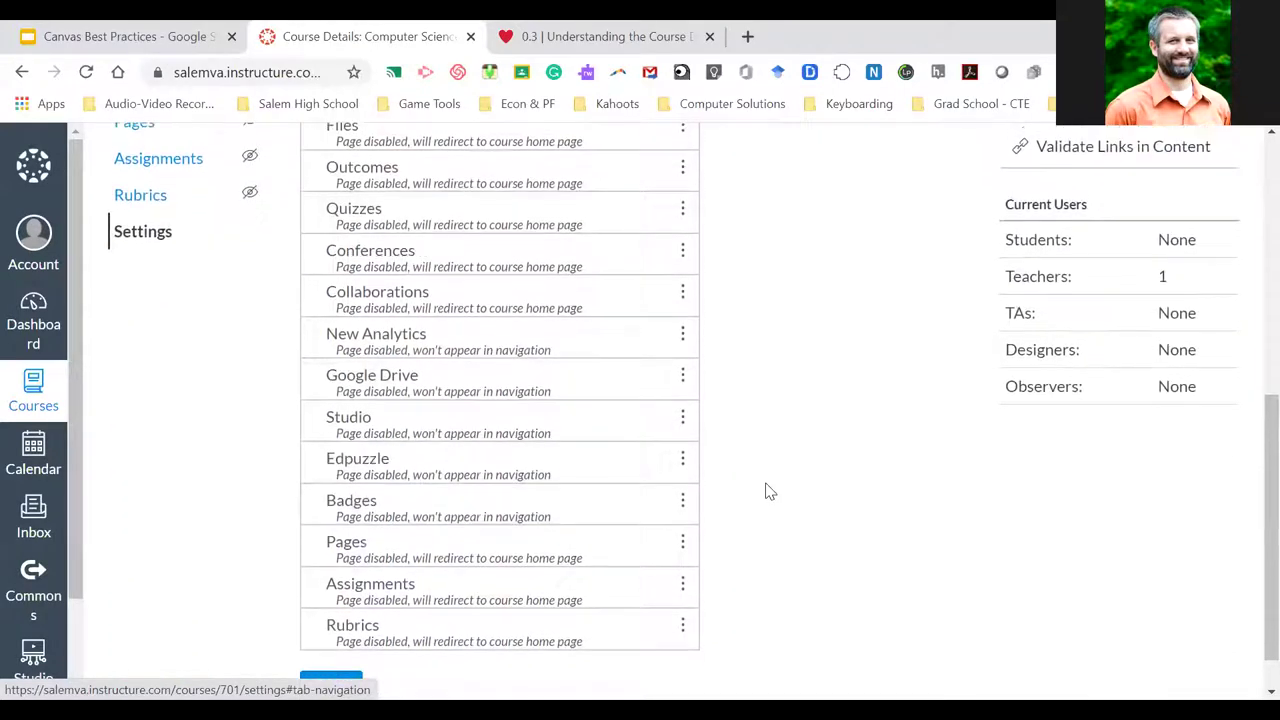
pyautogui.scroll(2, 449, 480)
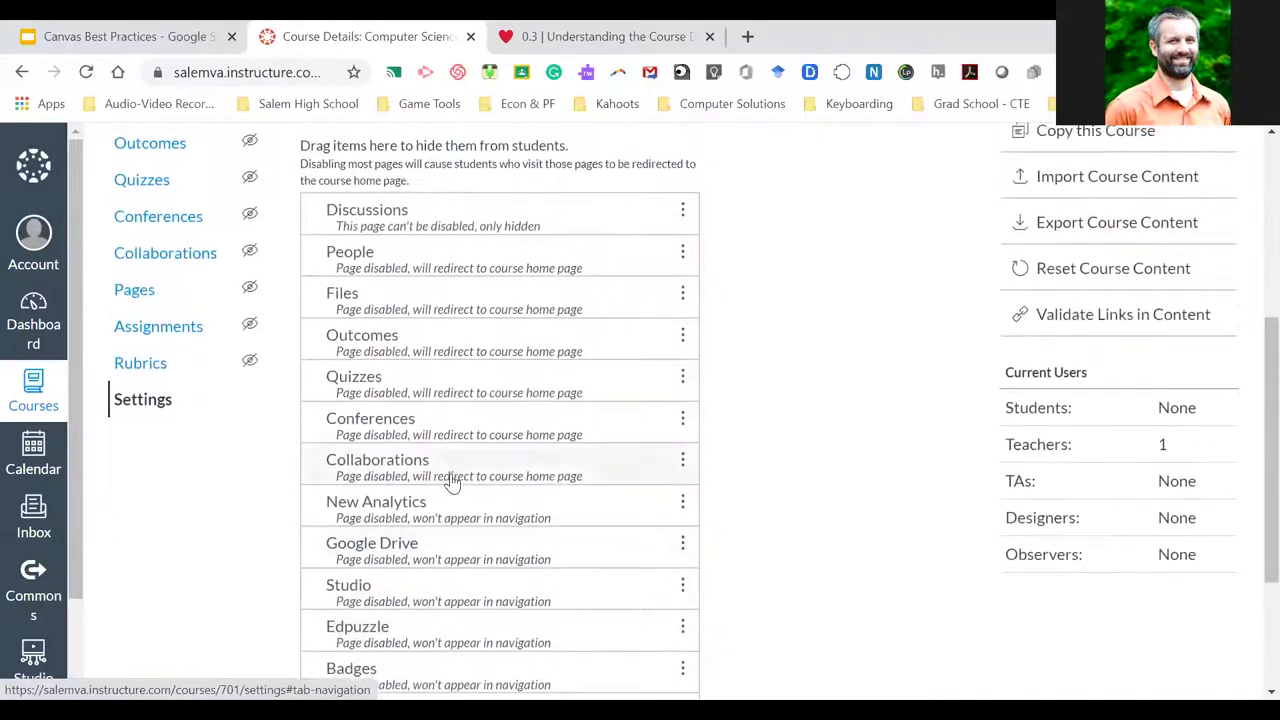
pyautogui.scroll(4, 452, 482)
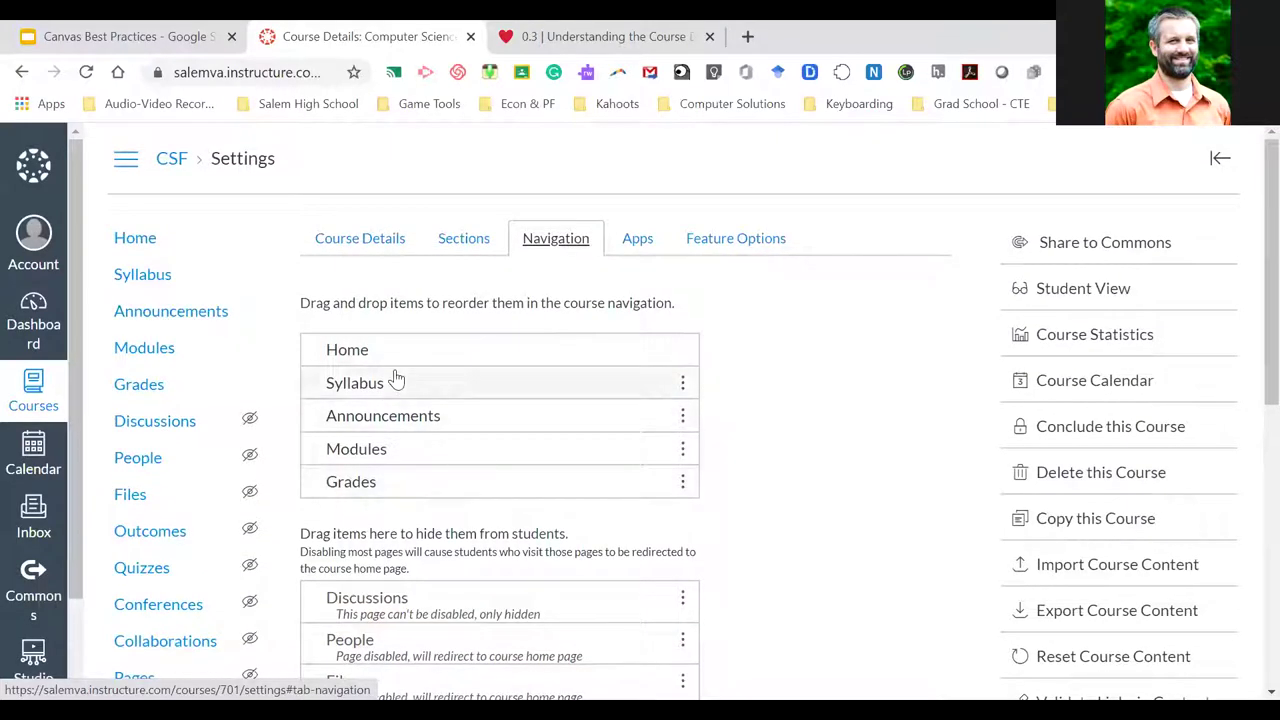
# Go to the CSF course home page and scroll through it
pyautogui.click(140, 242)
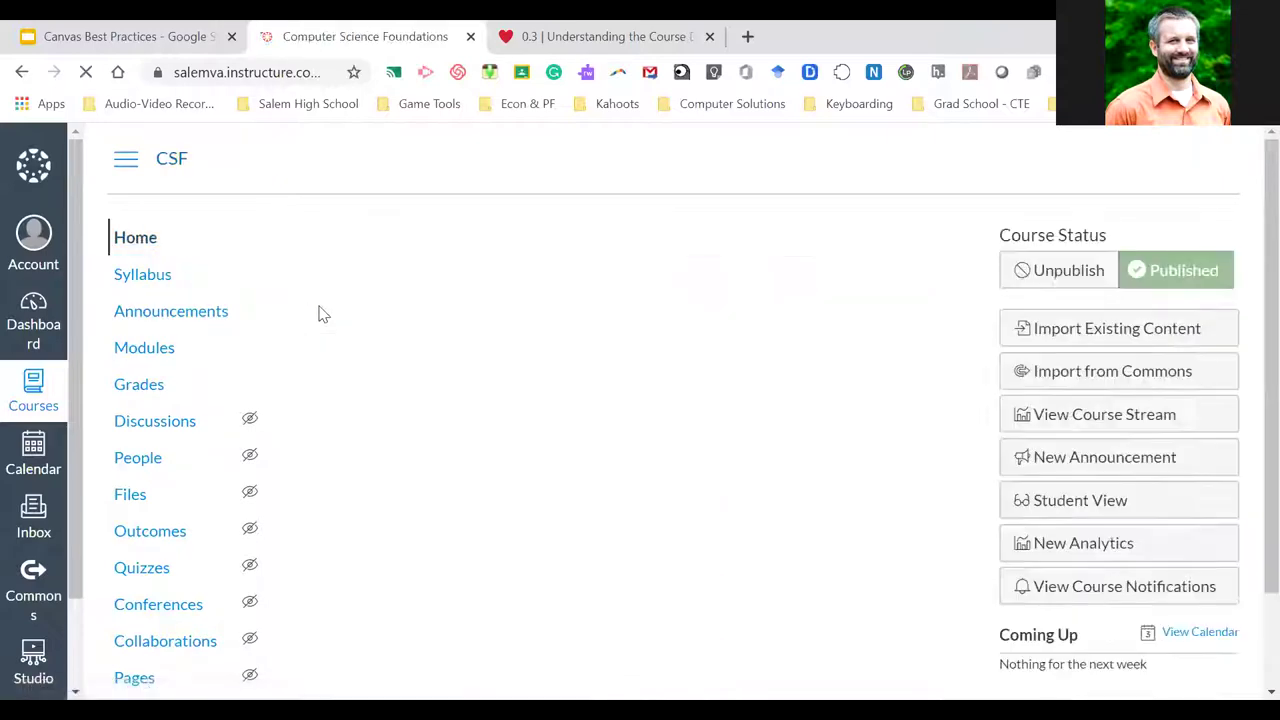
pyautogui.scroll(-2, 394, 372)
pyautogui.scroll(2, 392, 372)
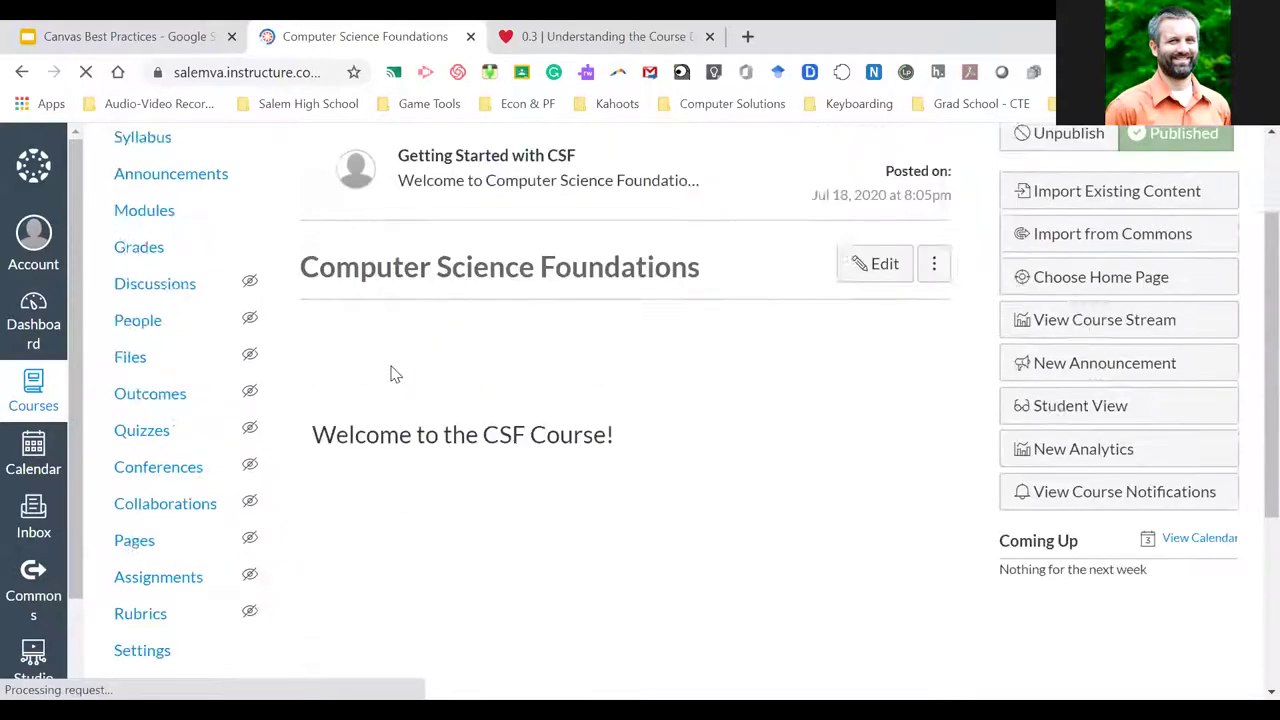
pyautogui.scroll(-1, 388, 388)
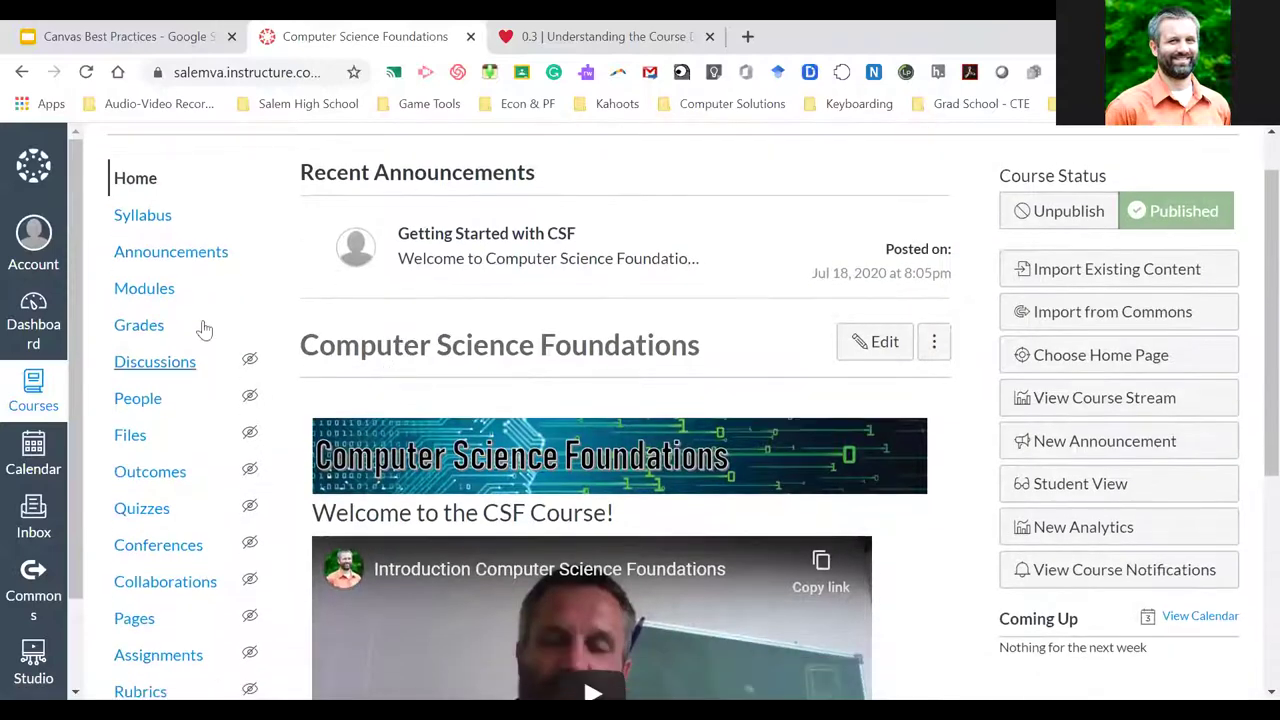
pyautogui.scroll(-2, 186, 480)
pyautogui.scroll(3, 186, 480)
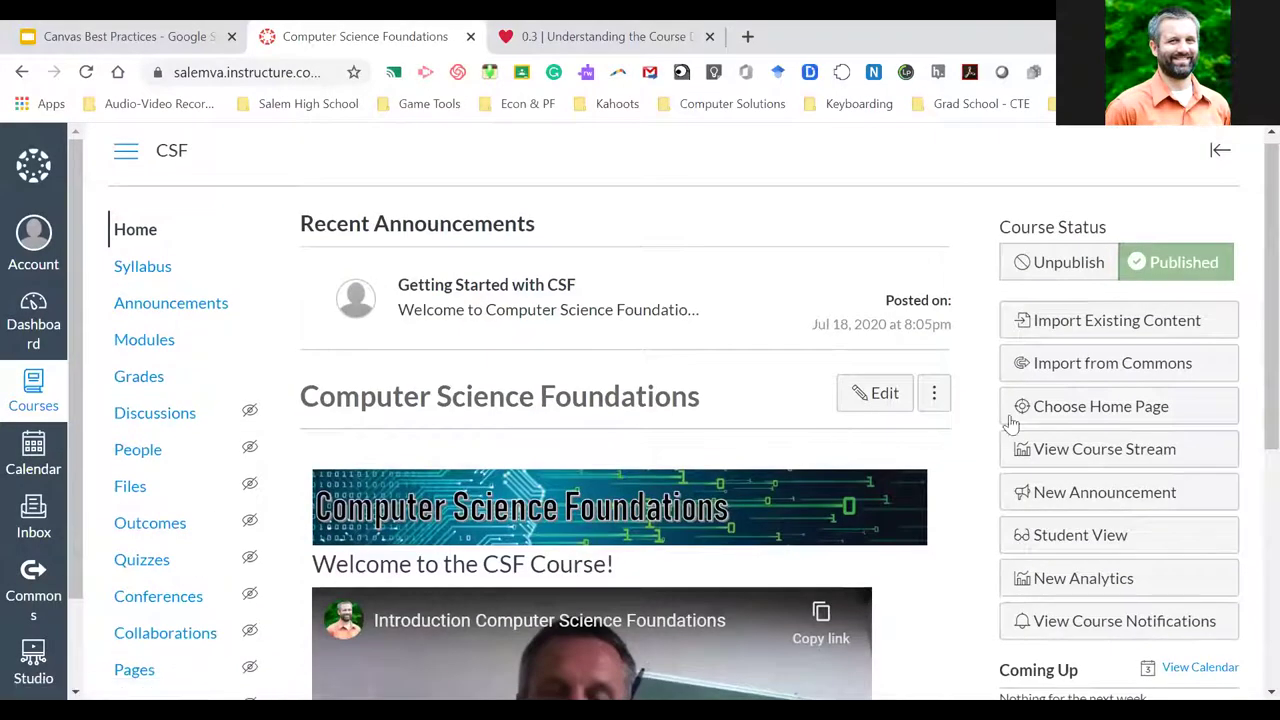
# Preview the home page and To Do list in Student View, then leave Student View
pyautogui.click(1114, 533)
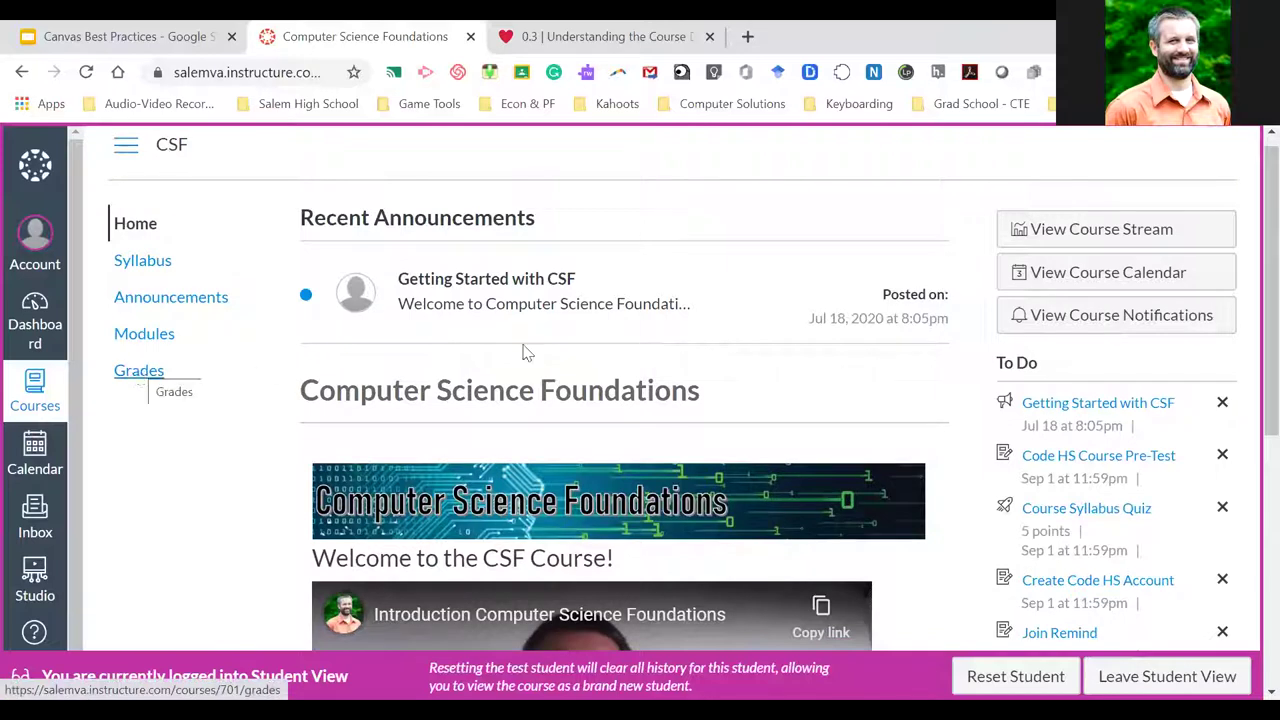
pyautogui.scroll(-1, 877, 420)
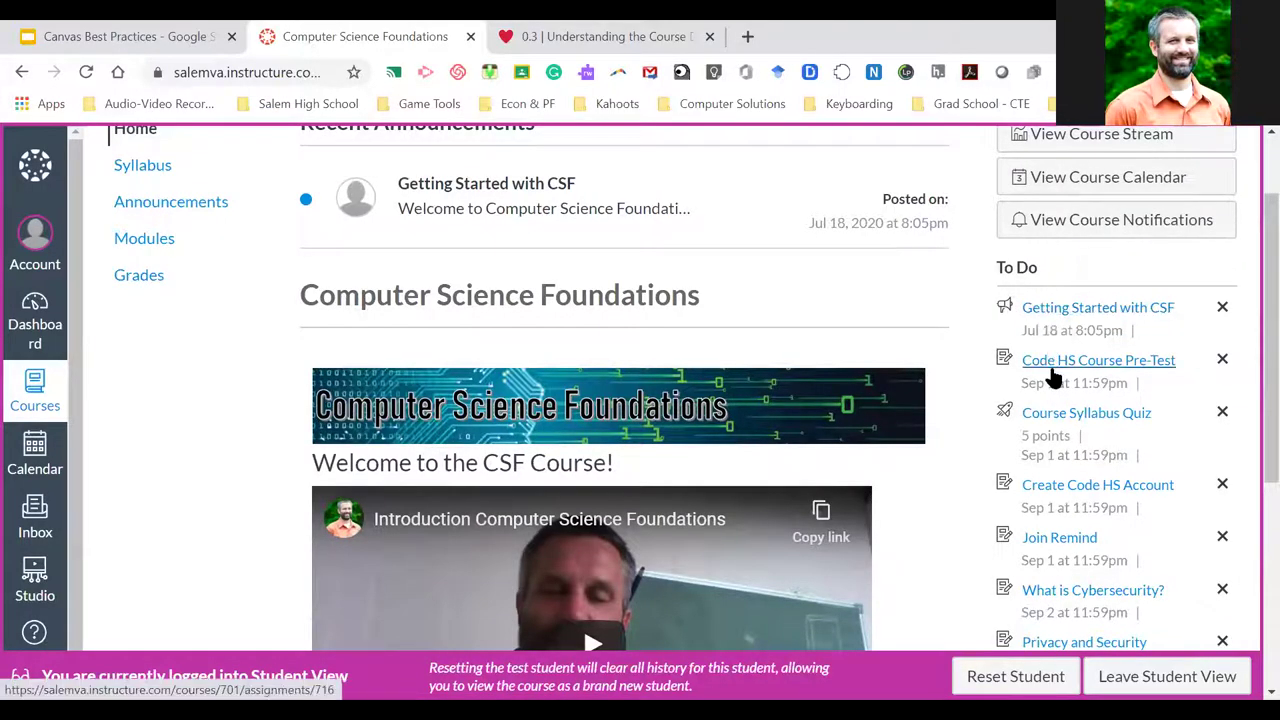
pyautogui.scroll(-1, 1063, 535)
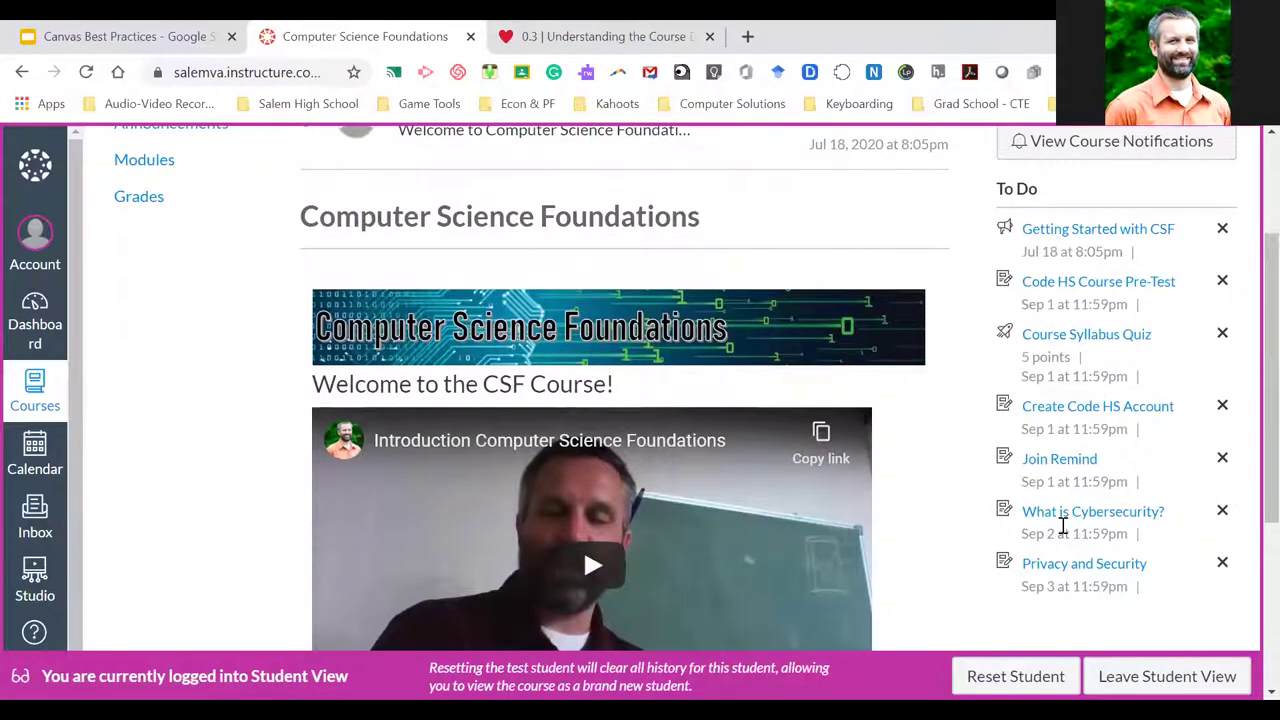
pyautogui.scroll(3, 1063, 535)
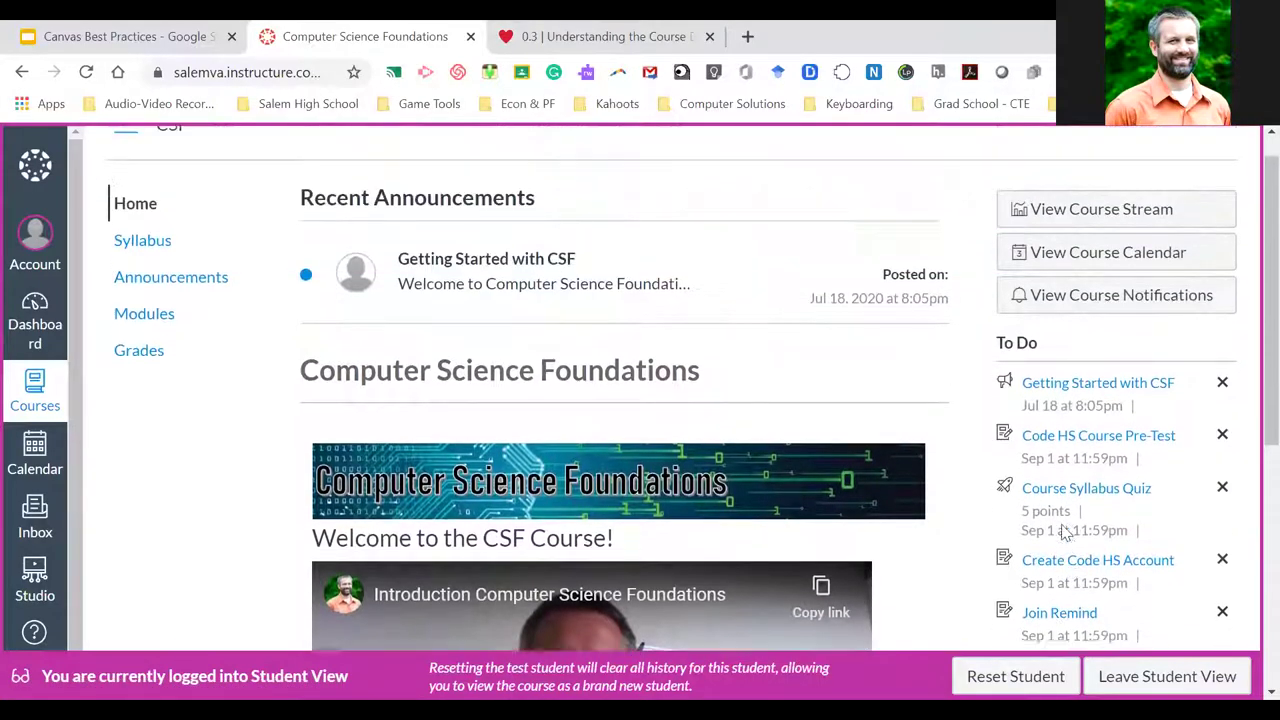
pyautogui.scroll(-3, 1057, 540)
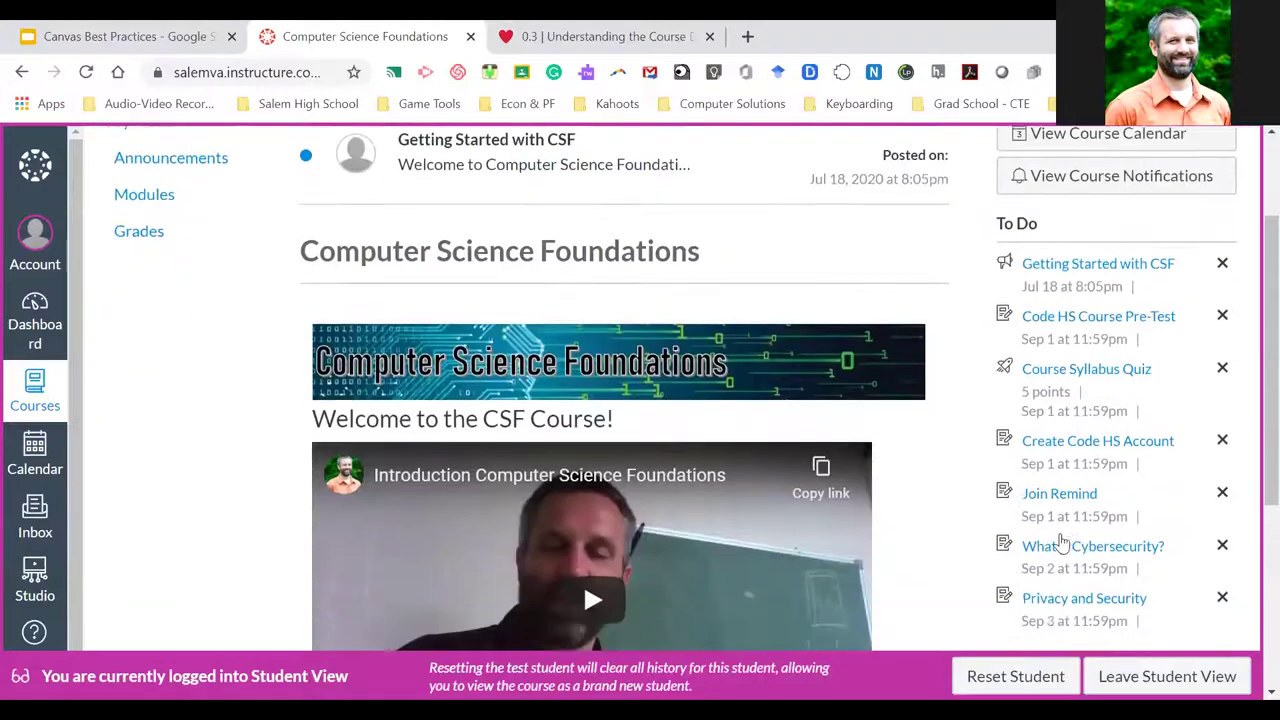
pyautogui.scroll(3, 1062, 535)
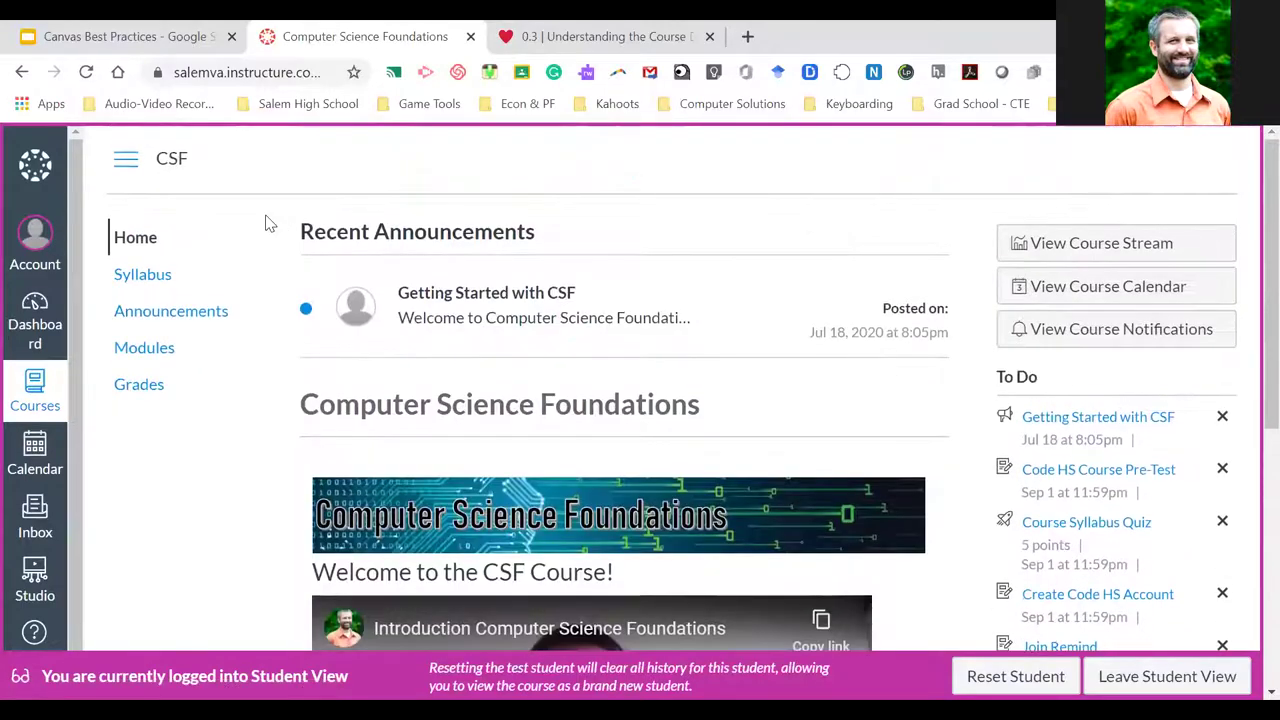
pyautogui.click(1160, 680)
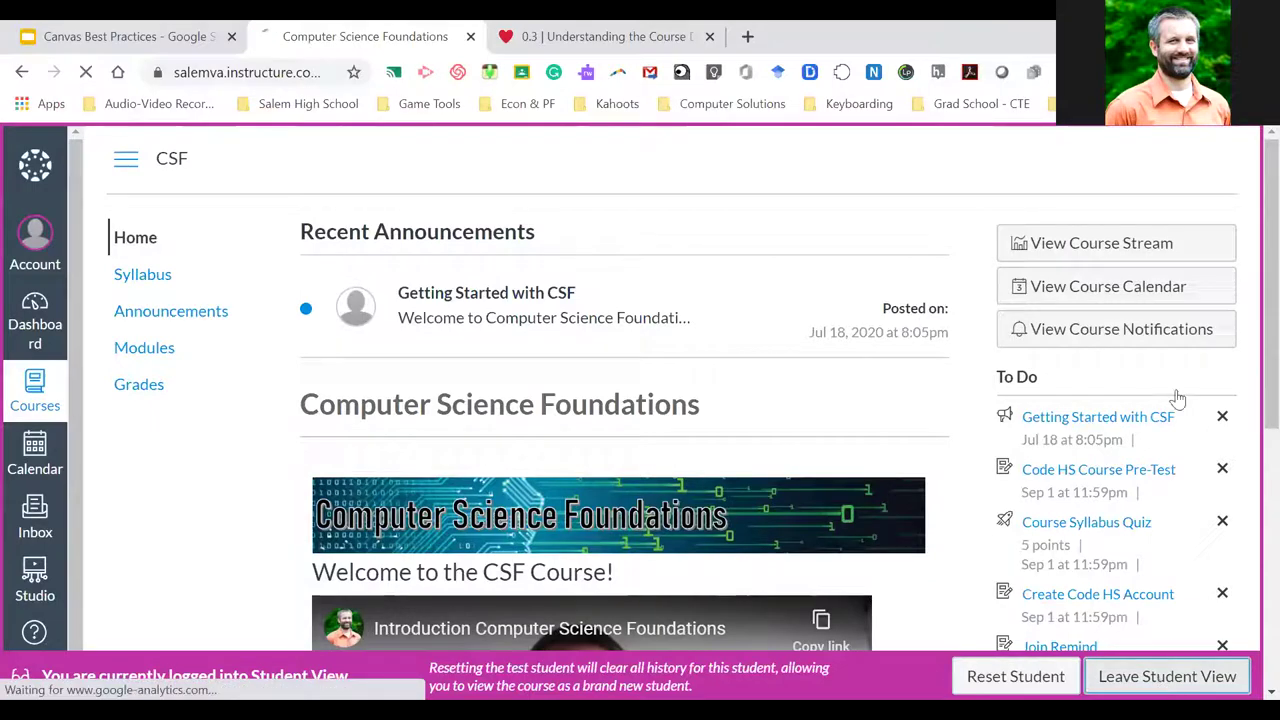
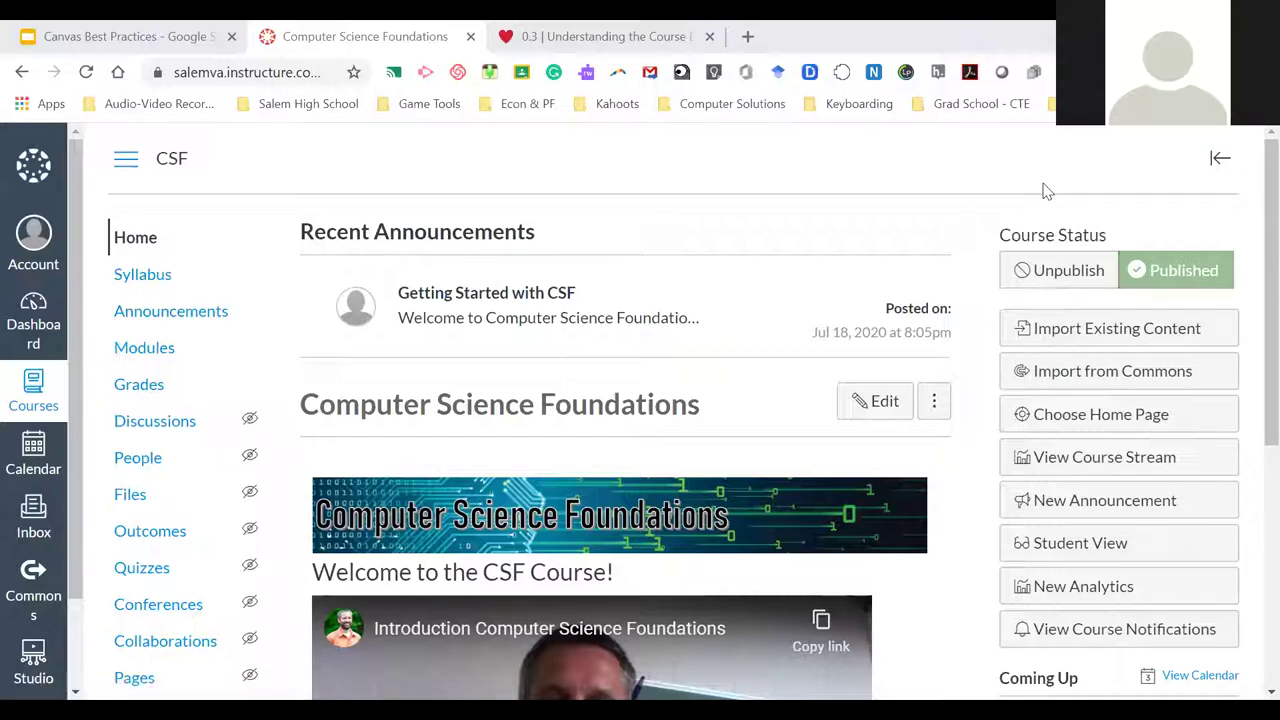
# Open the account Settings page, re-entering the account password to continue
pyautogui.click(33, 240)
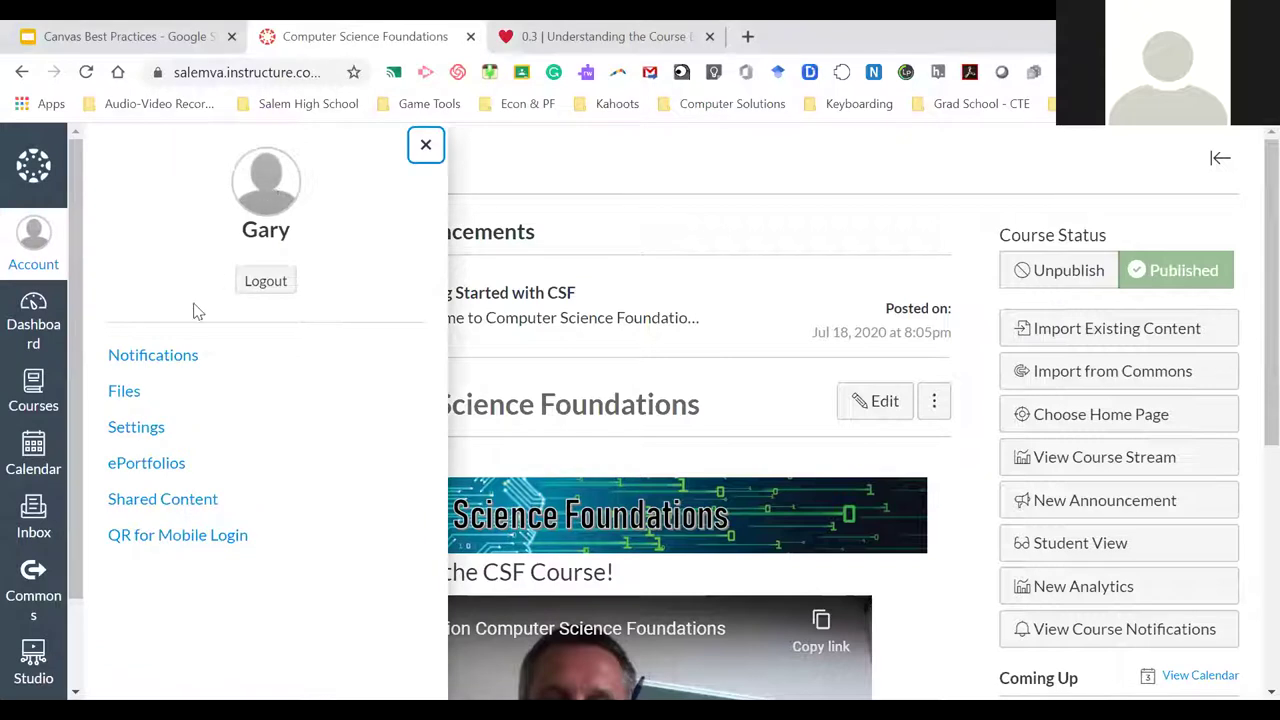
pyautogui.click(145, 436)
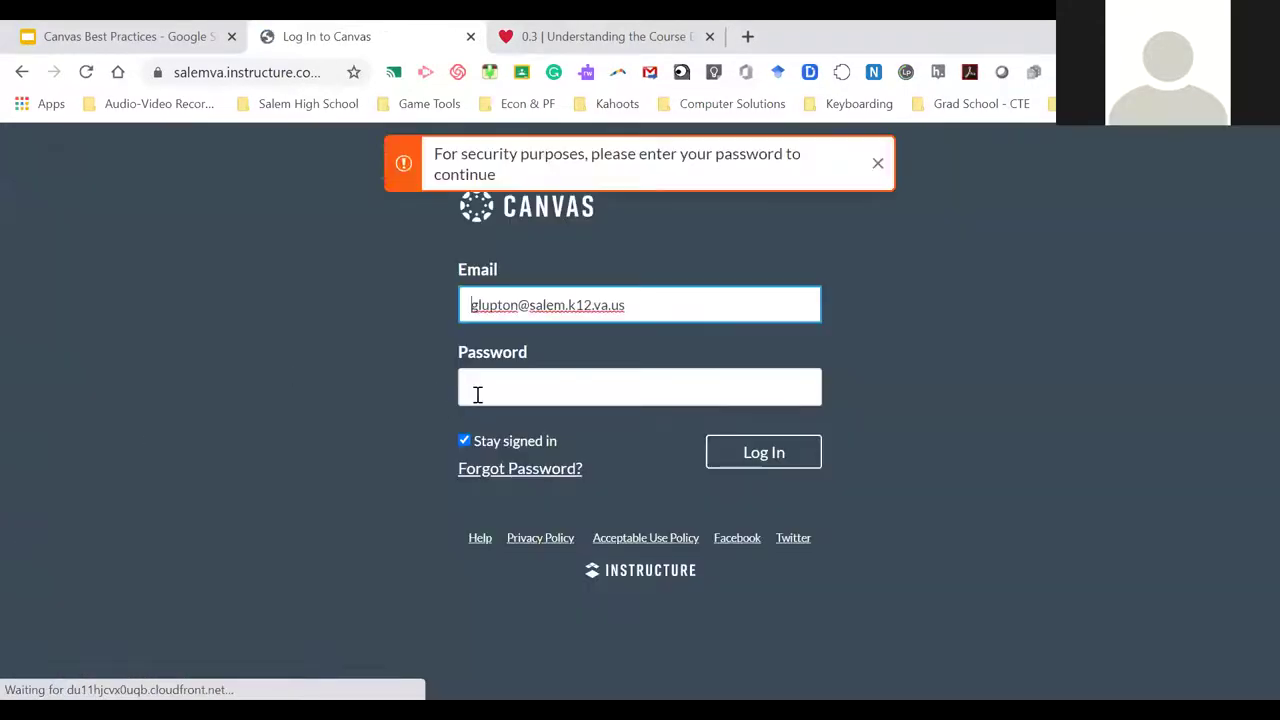
pyautogui.click(492, 388)
pyautogui.write('••')
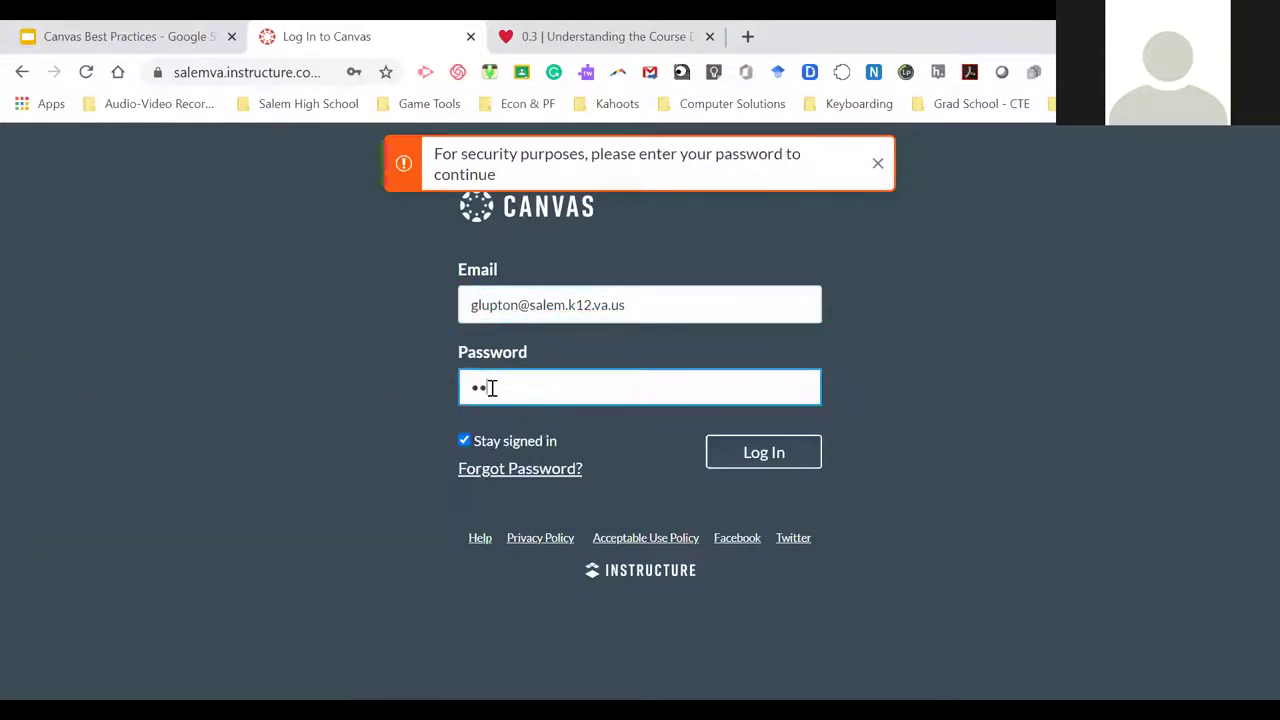
pyautogui.write('••••')
pyautogui.click(788, 458)
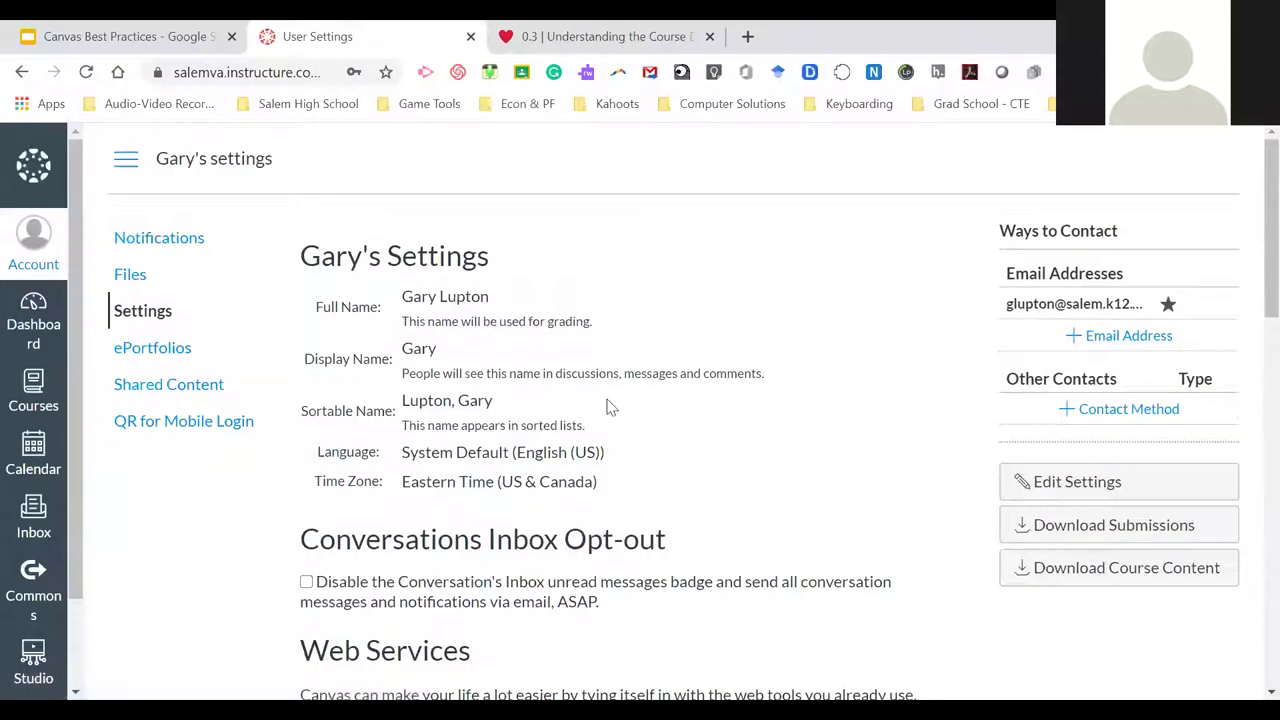
# Review the settings page, including language System Default (English (US)) and Eastern Time zone
pyautogui.scroll(-6, 607, 407)
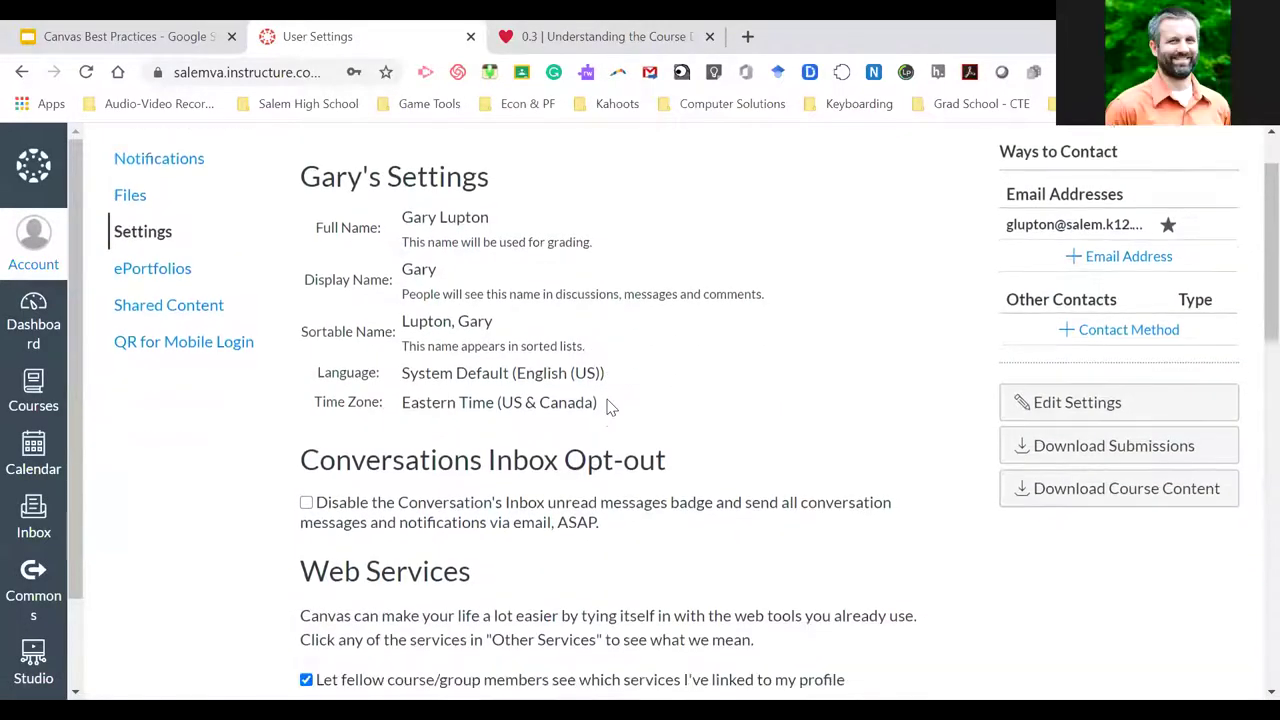
pyautogui.scroll(-6, 607, 407)
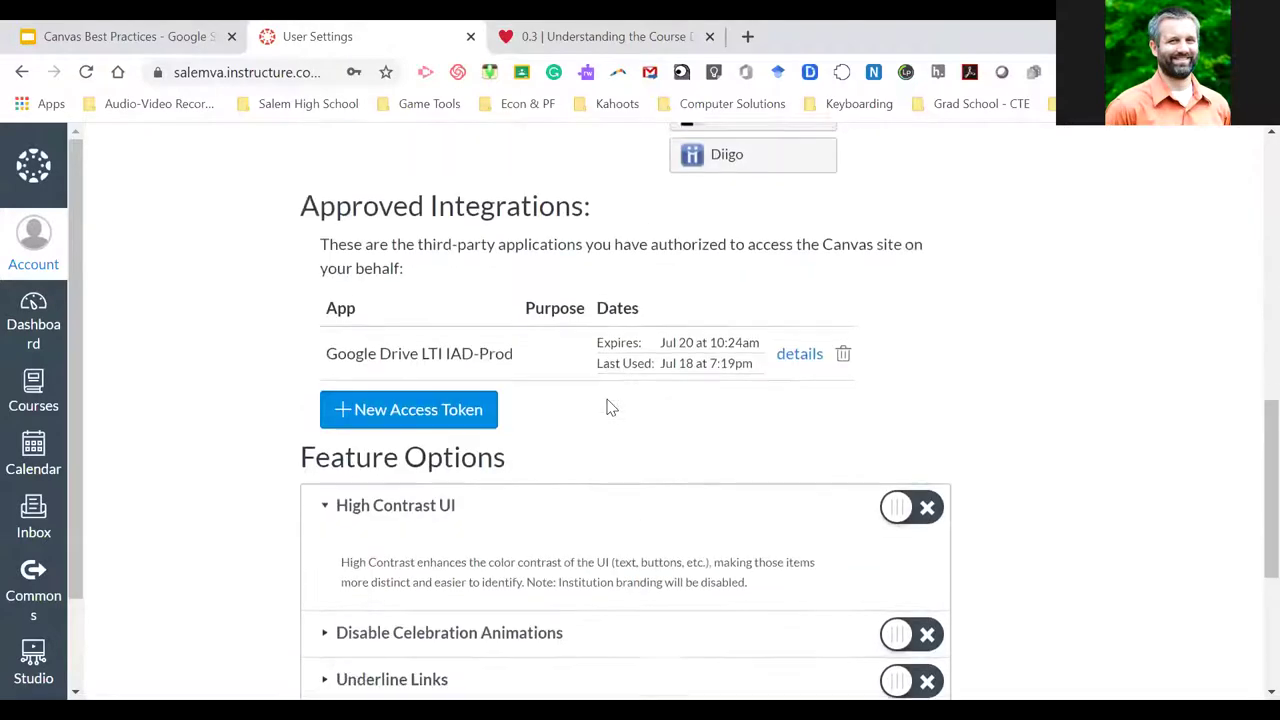
pyautogui.scroll(7, 607, 407)
pyautogui.scroll(6, 607, 407)
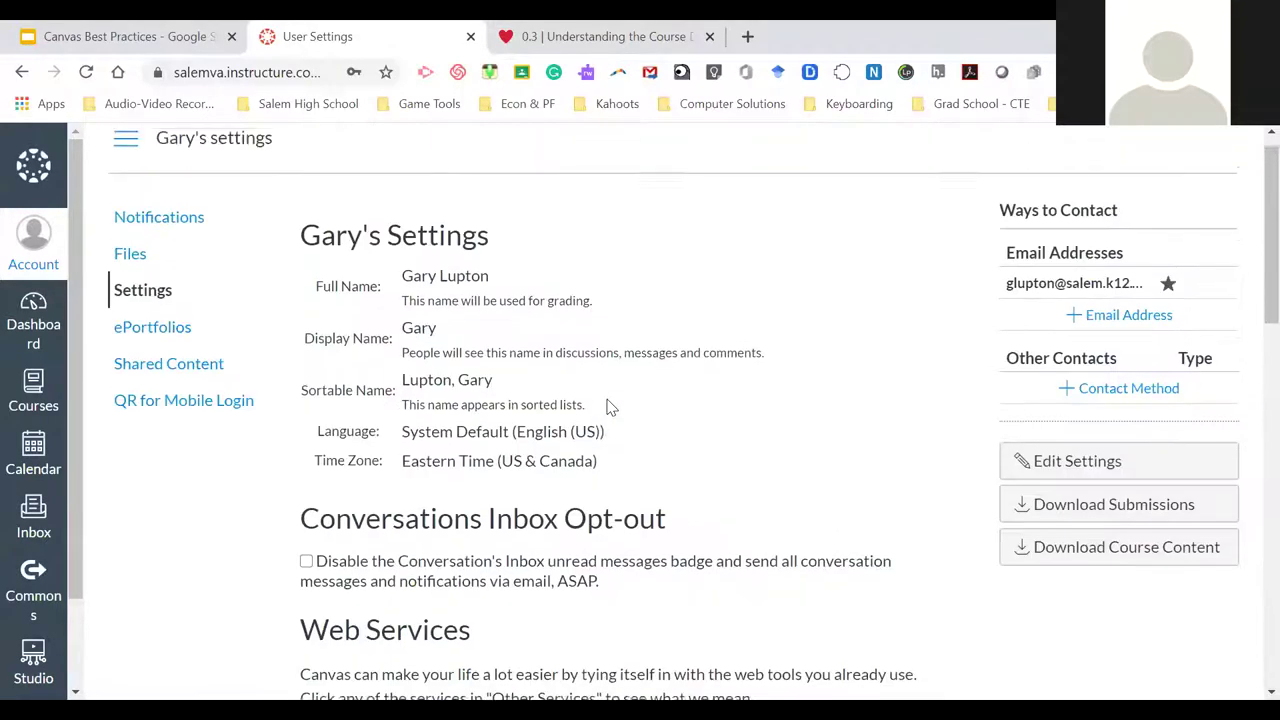
pyautogui.scroll(-1, 607, 407)
pyautogui.scroll(-1, 610, 407)
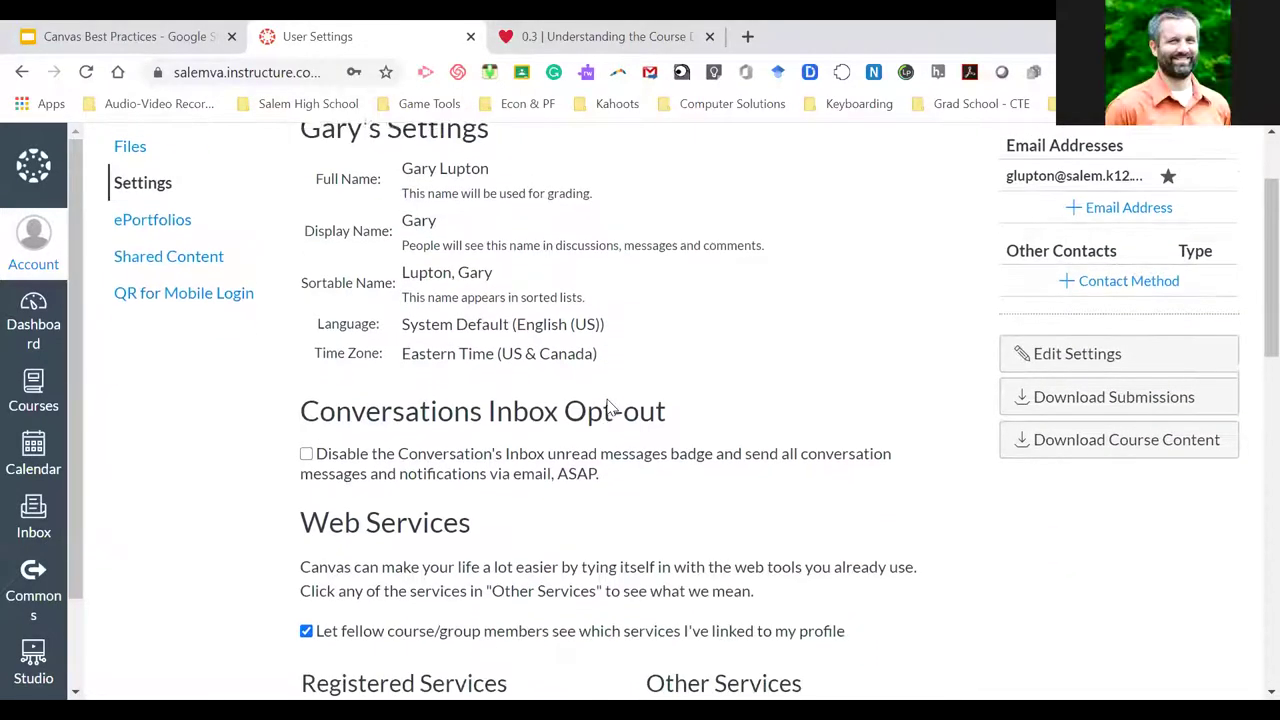
pyautogui.scroll(1, 610, 407)
pyautogui.scroll(-1, 610, 407)
pyautogui.scroll(1, 610, 407)
pyautogui.scroll(2, 607, 407)
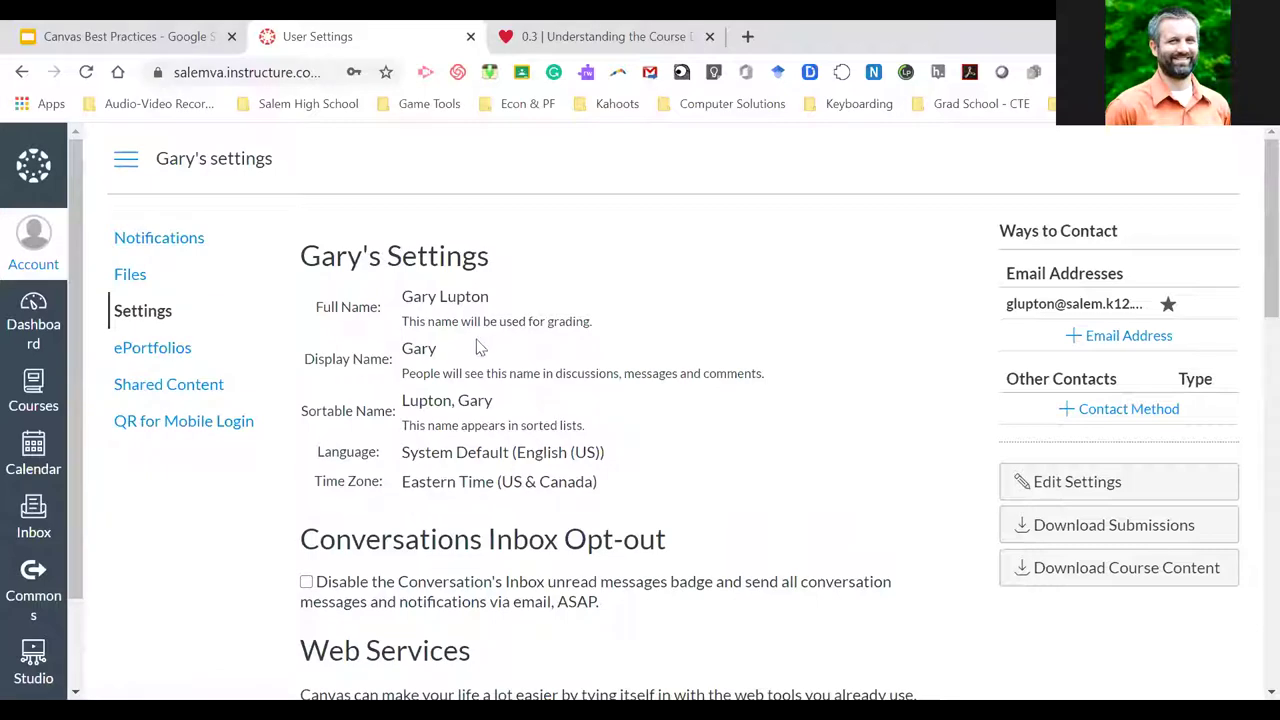
pyautogui.scroll(-2, 551, 449)
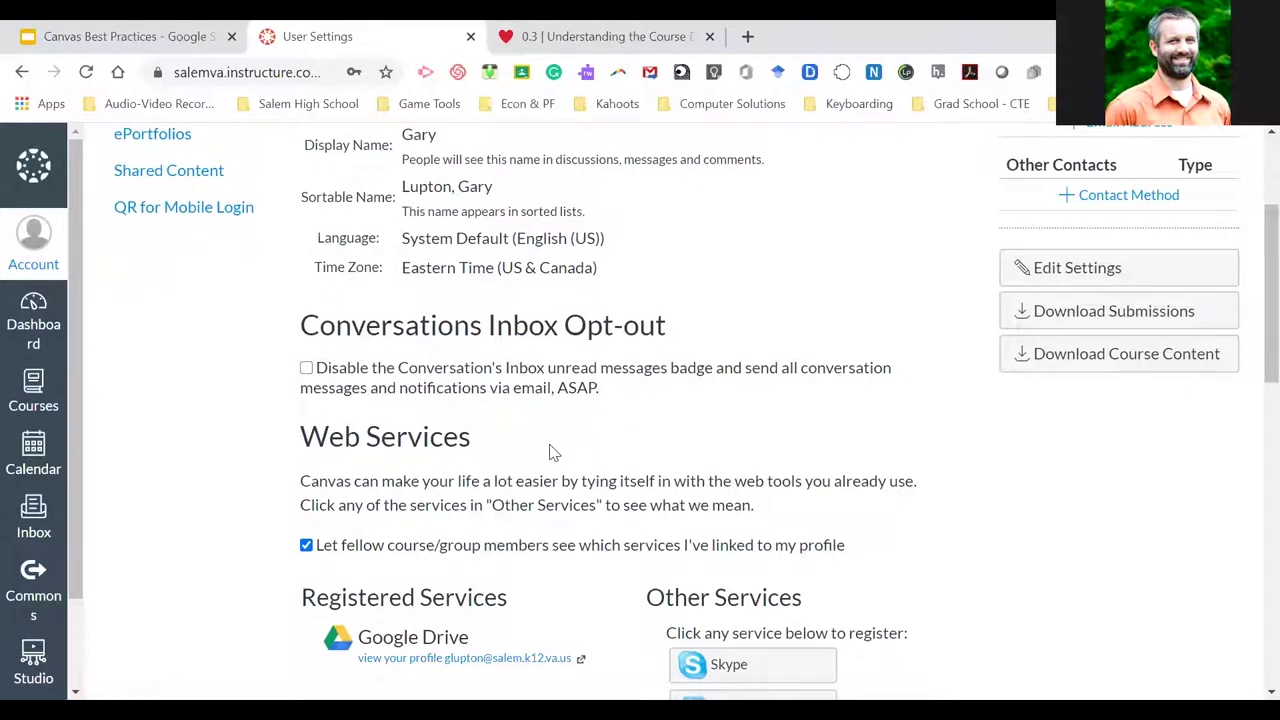
pyautogui.scroll(2, 551, 452)
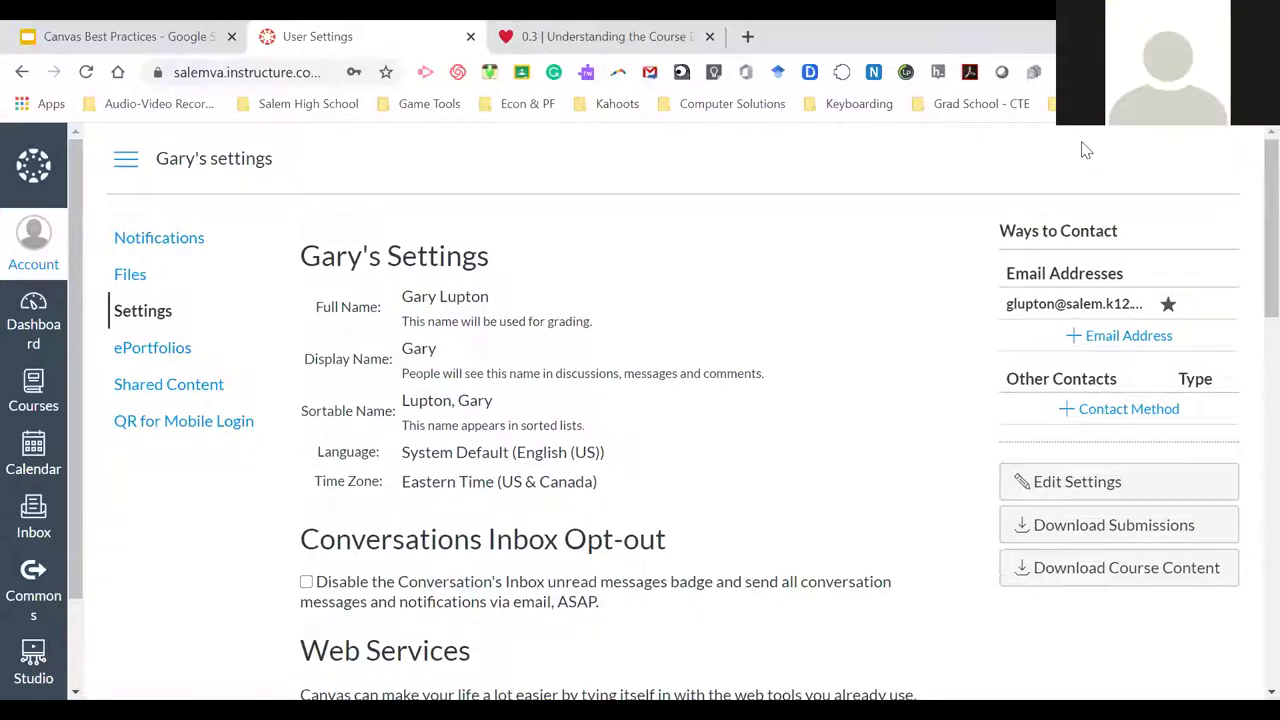
# Go back to the Dashboard and open the Computer Science Foundations course card
pyautogui.click(46, 310)
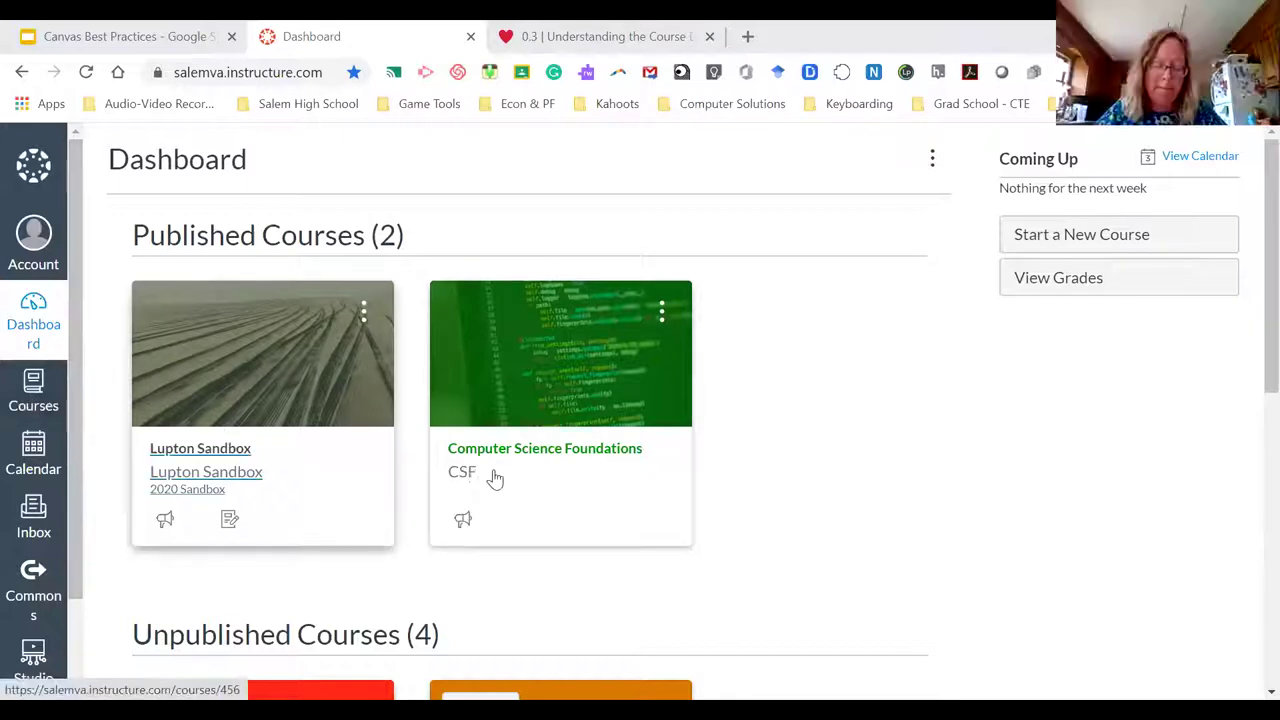
pyautogui.click(727, 455)
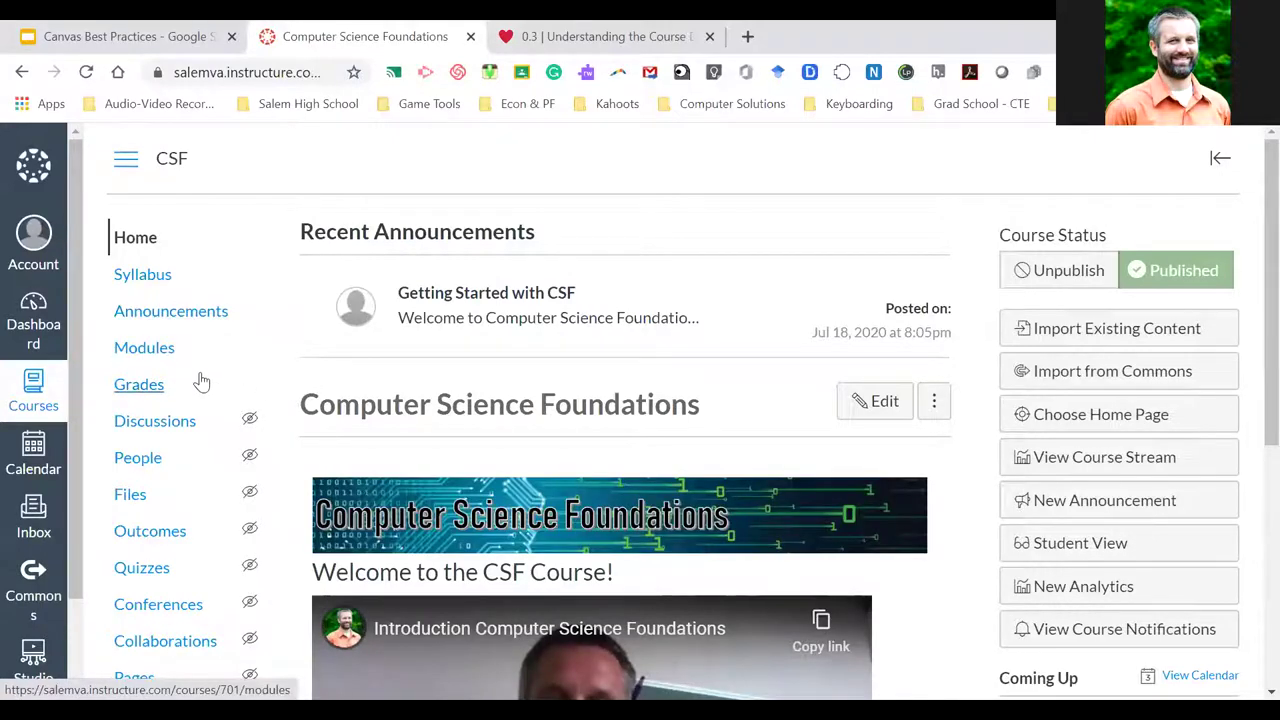
pyautogui.scroll(-1, 200, 378)
pyautogui.scroll(1, 200, 378)
pyautogui.click(140, 378)
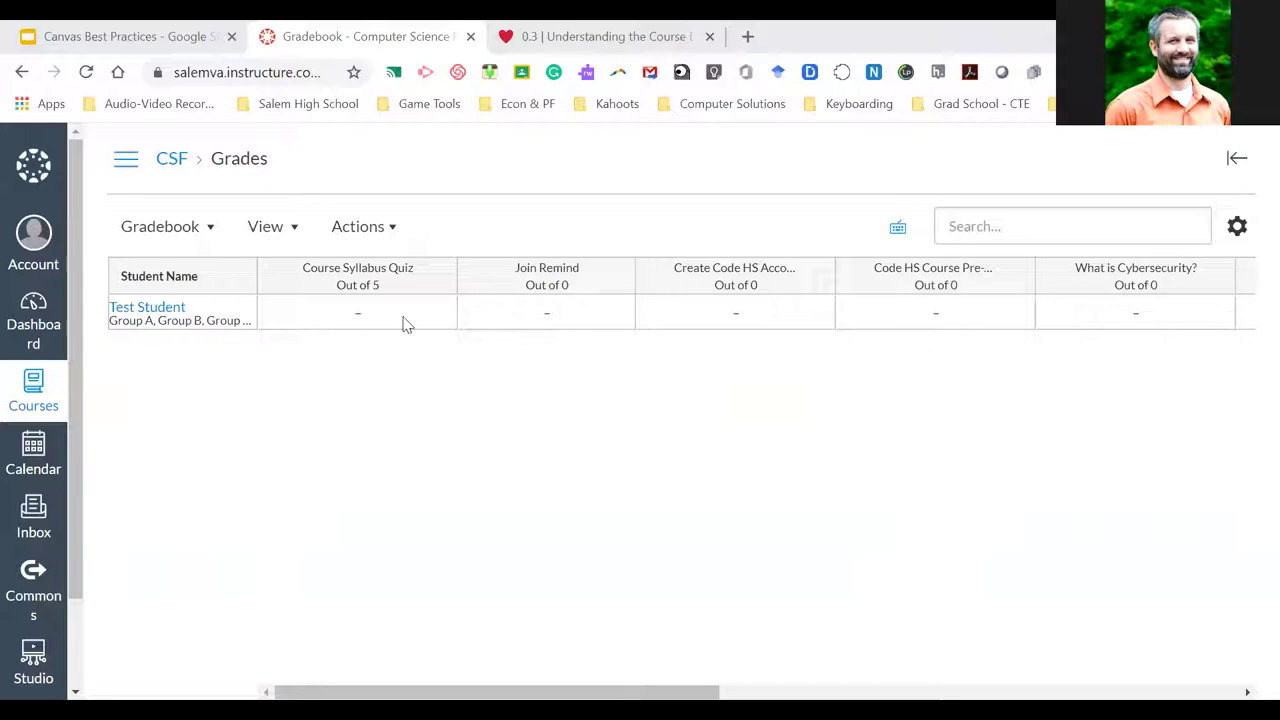
pyautogui.click(288, 230)
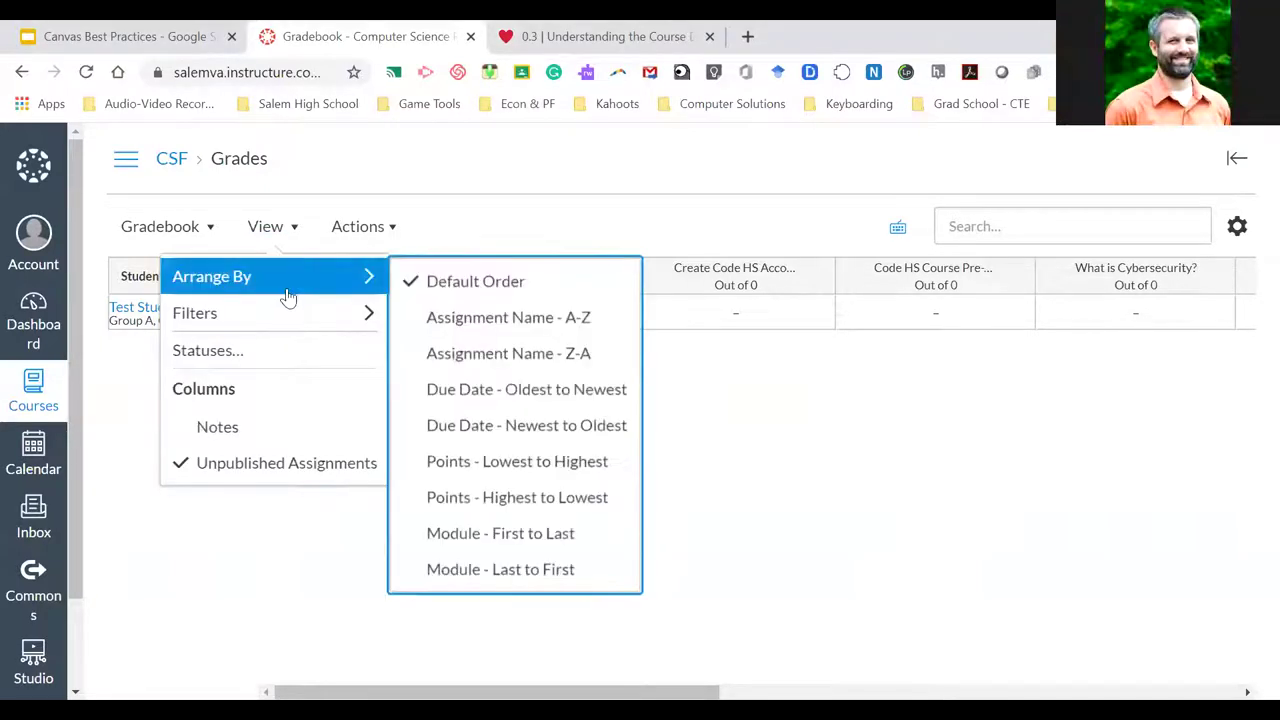
pyautogui.moveTo(295, 318)
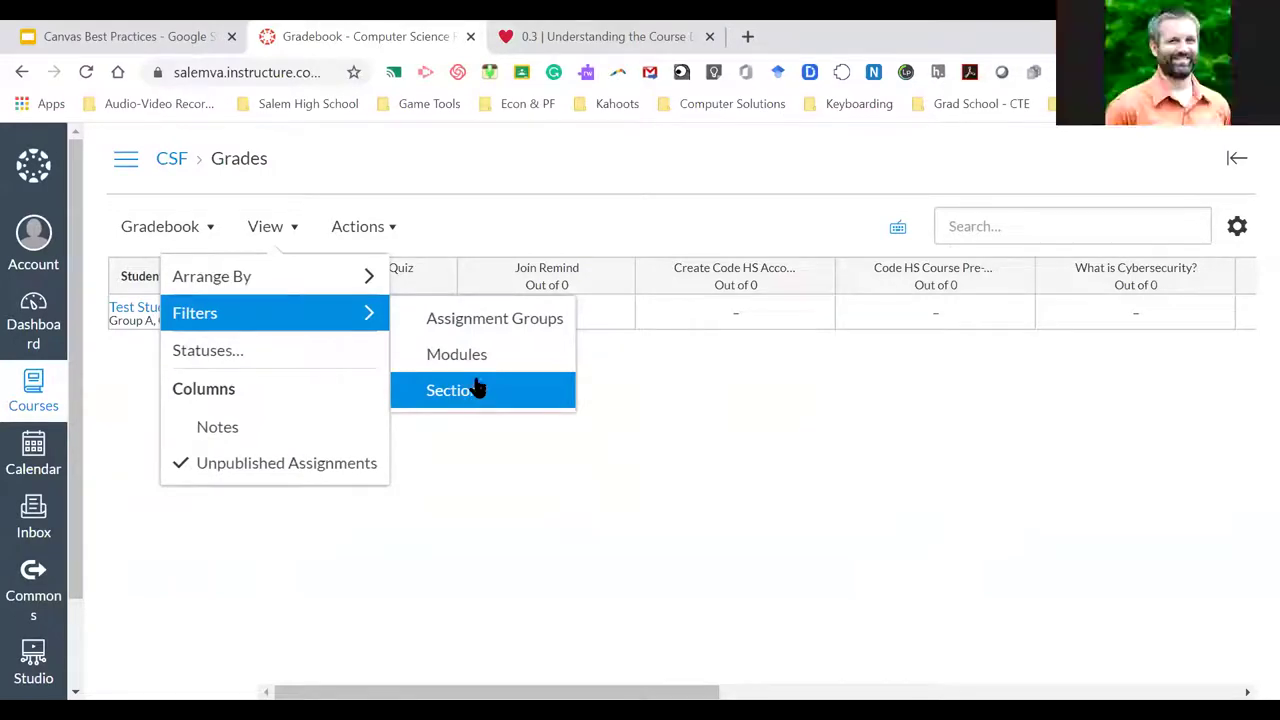
pyautogui.click(634, 411)
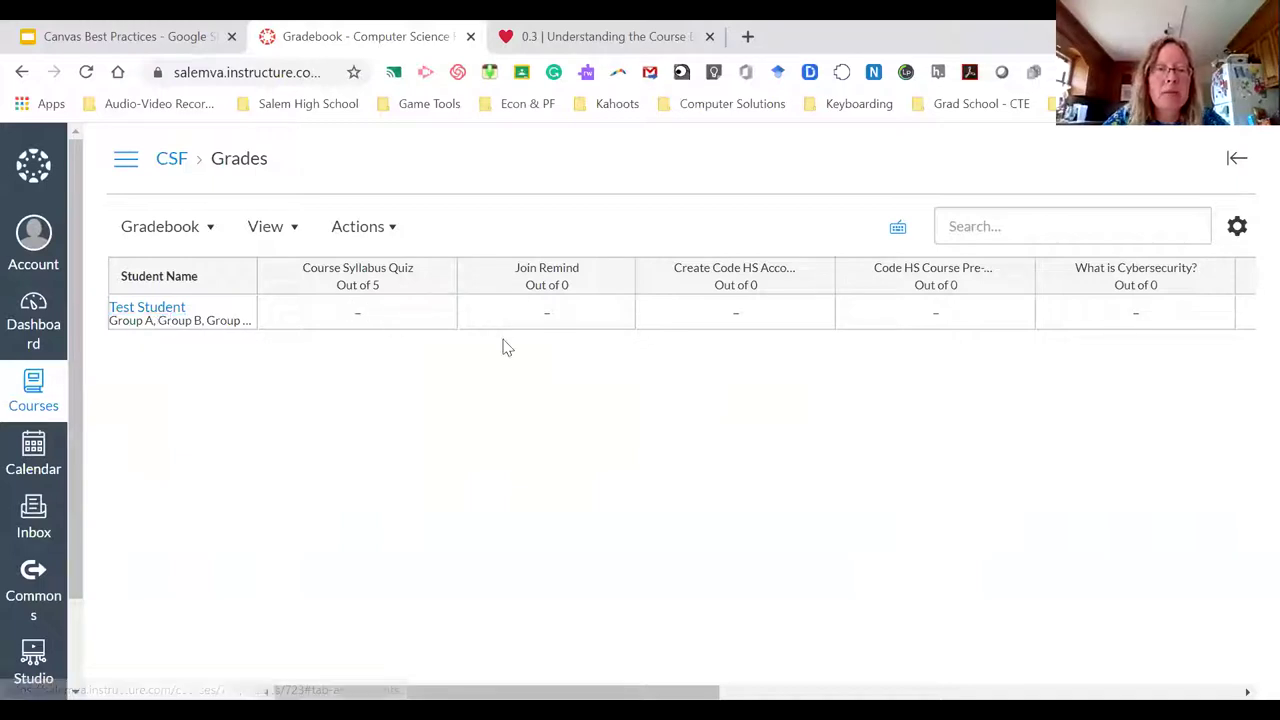
pyautogui.hscroll(2, 526, 323)
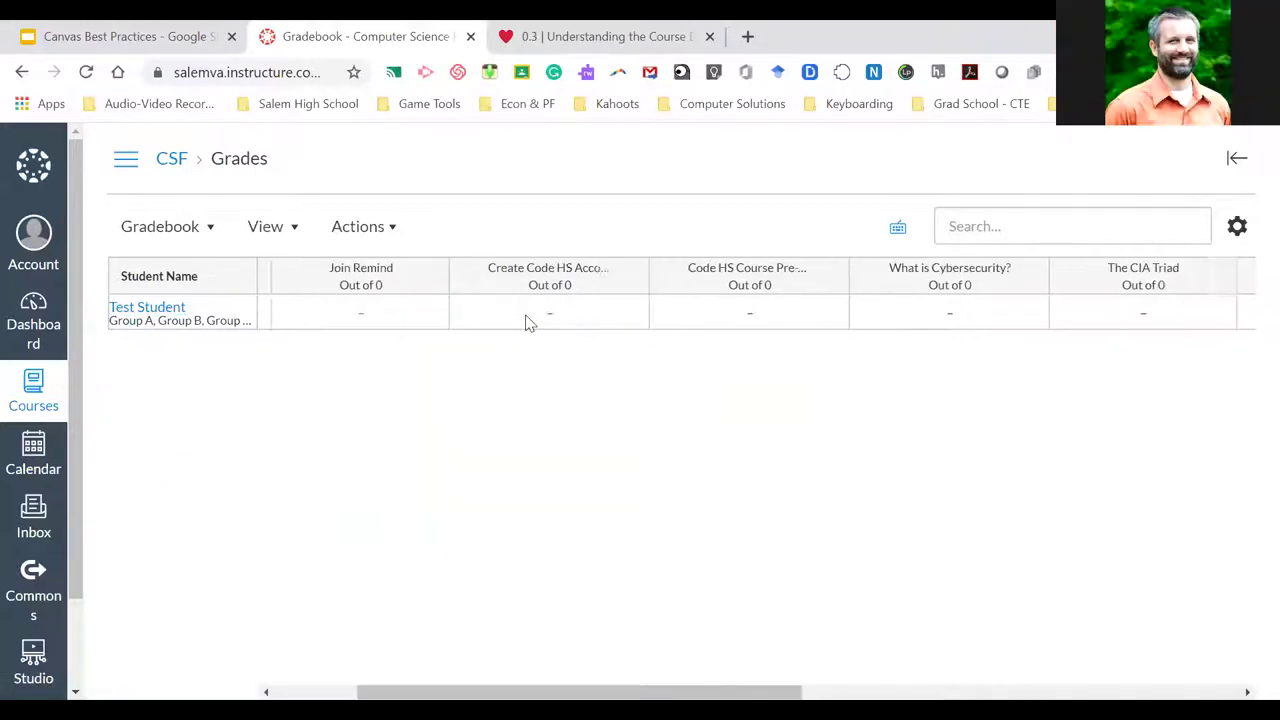
pyautogui.hscroll(5, 528, 322)
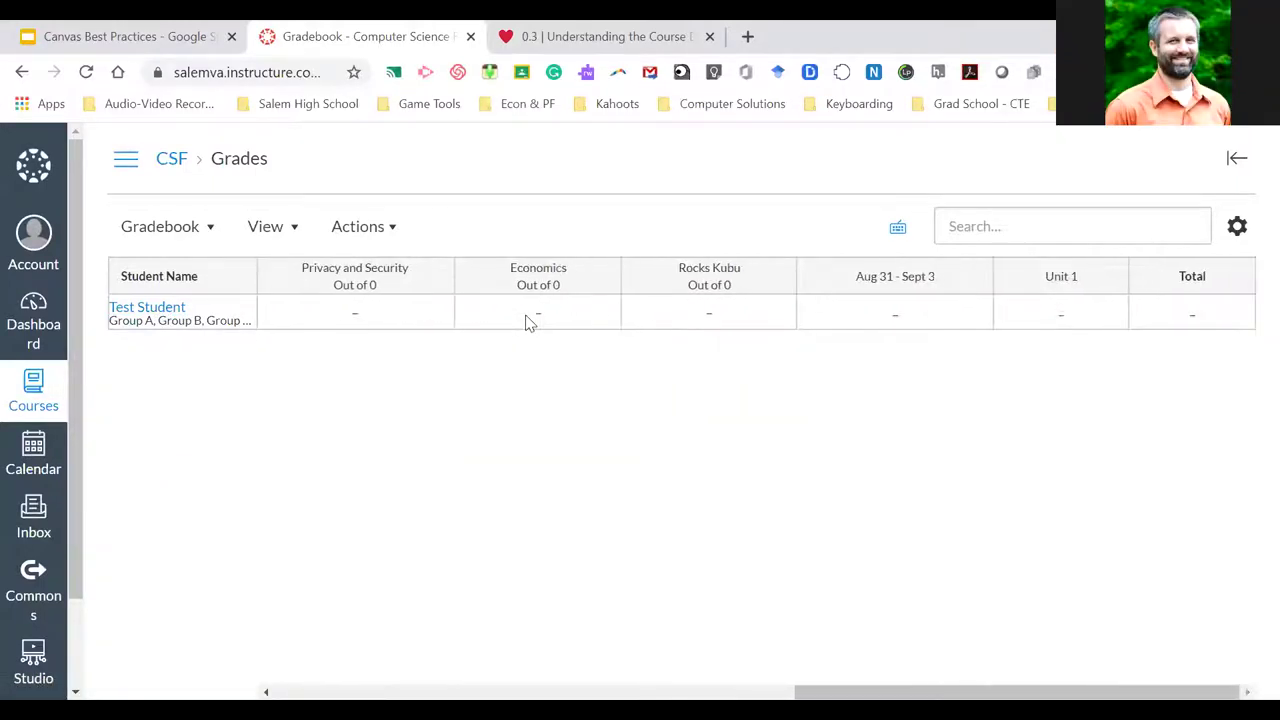
pyautogui.hscroll(-10, 528, 322)
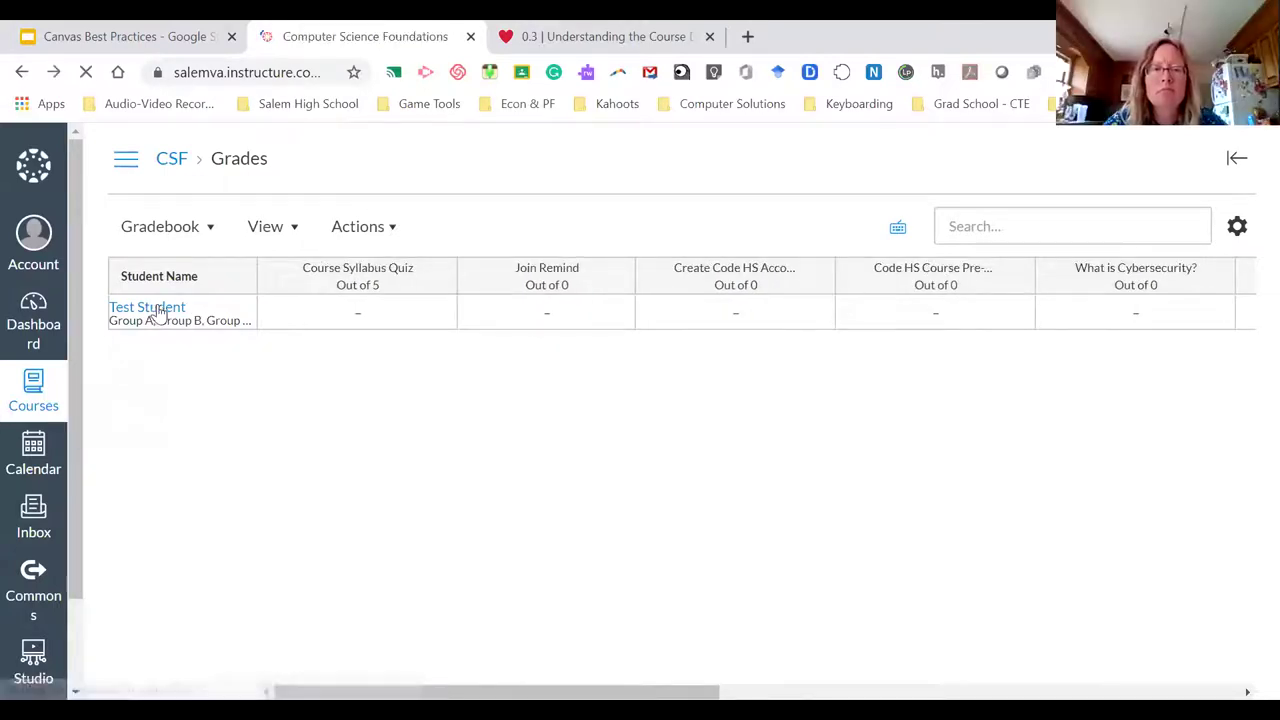
pyautogui.scroll(-1, 309, 354)
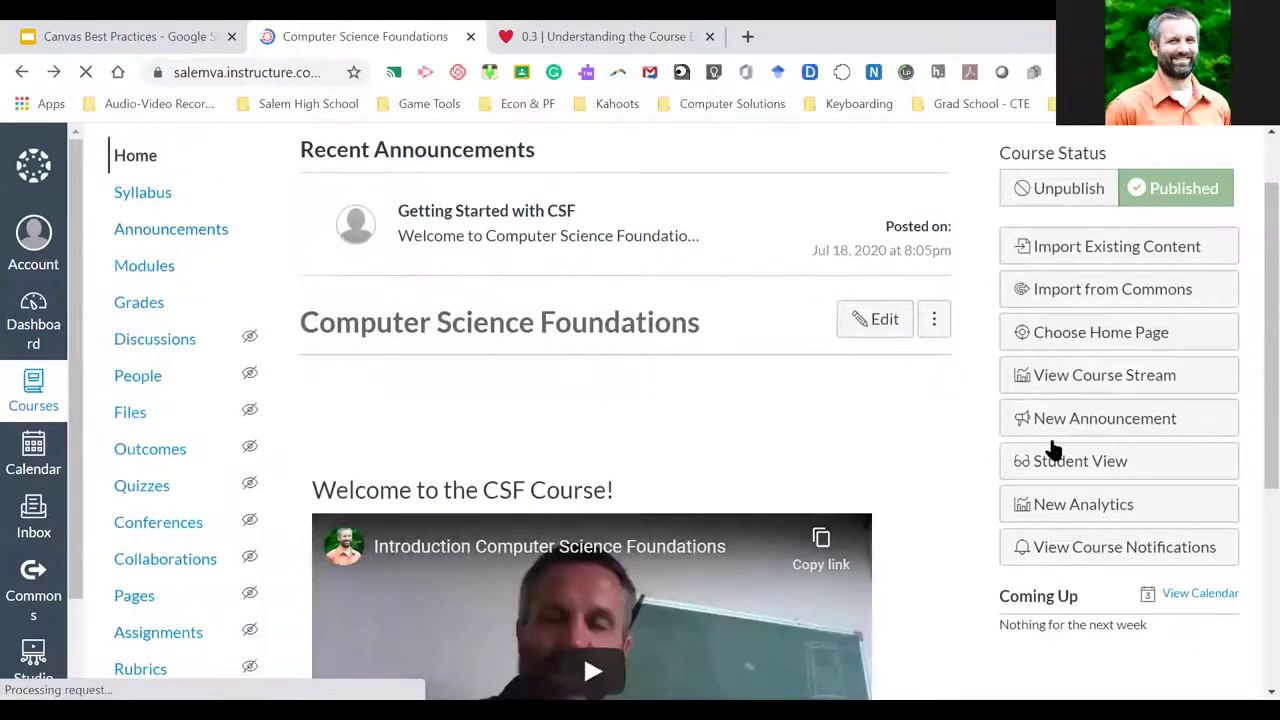
pyautogui.click(1094, 459)
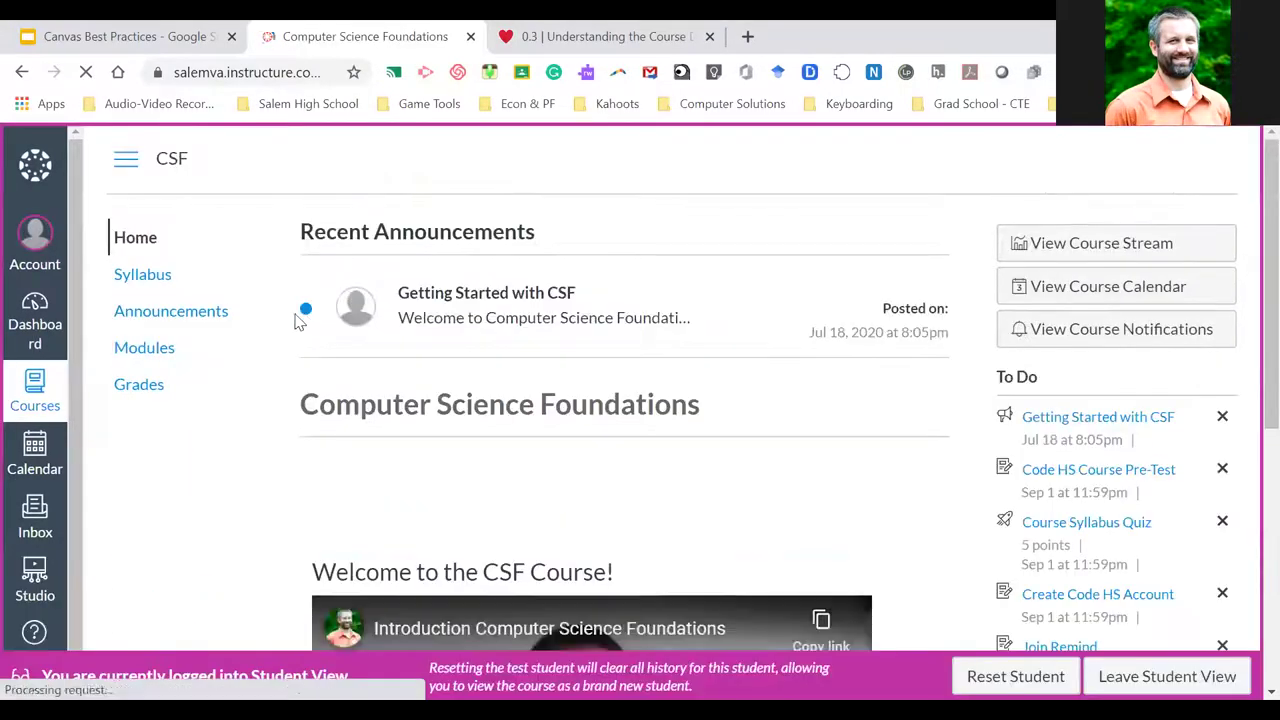
pyautogui.click(142, 390)
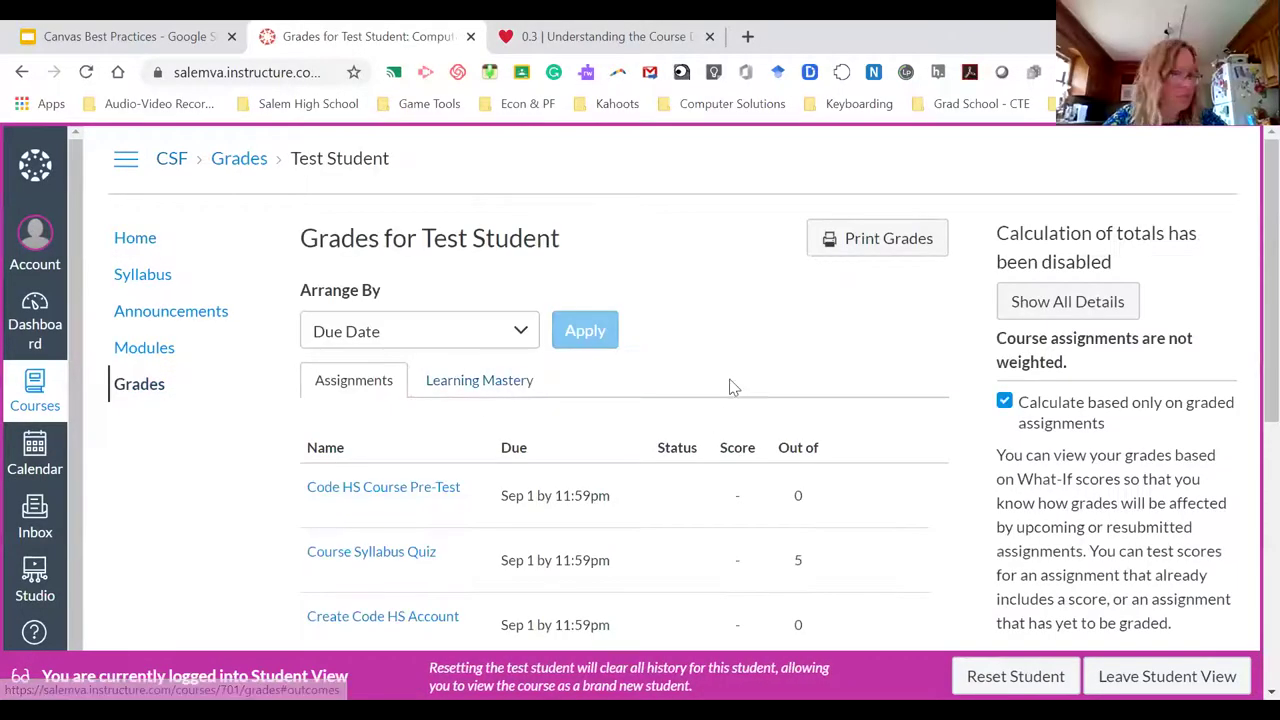
pyautogui.scroll(-1, 757, 343)
pyautogui.scroll(1, 757, 343)
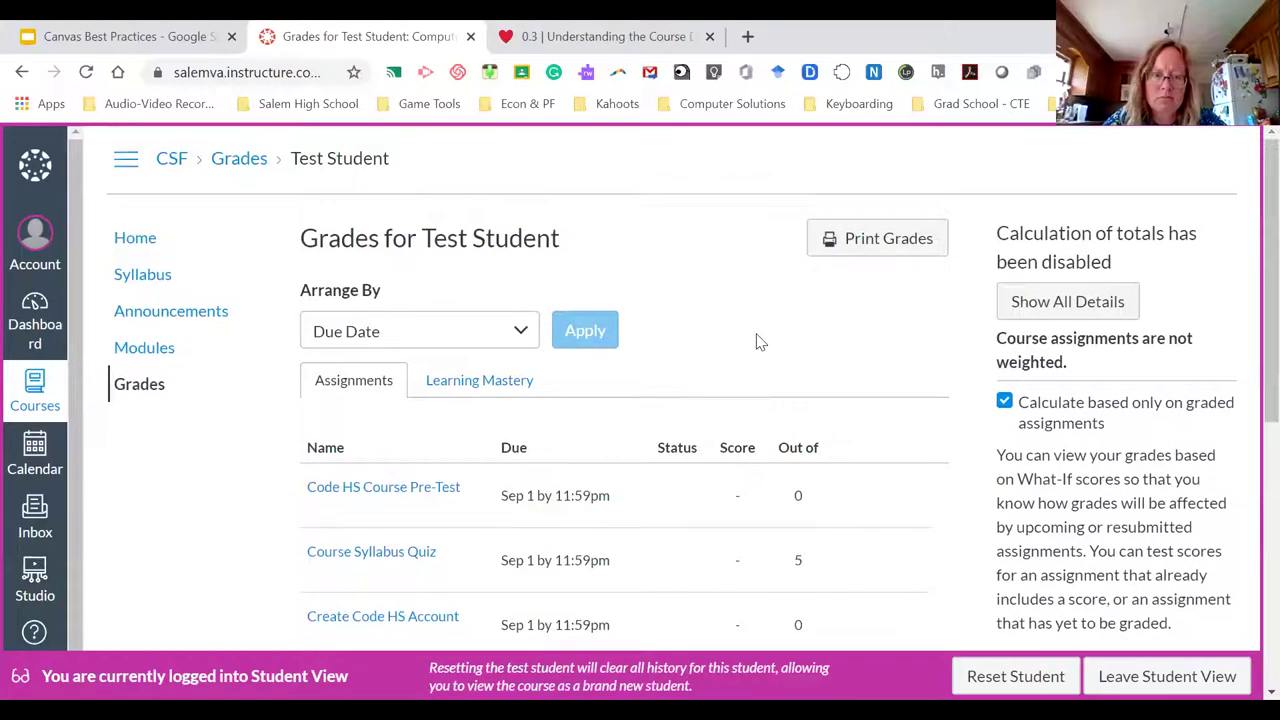
pyautogui.scroll(-5, 757, 343)
pyautogui.scroll(-1, 757, 343)
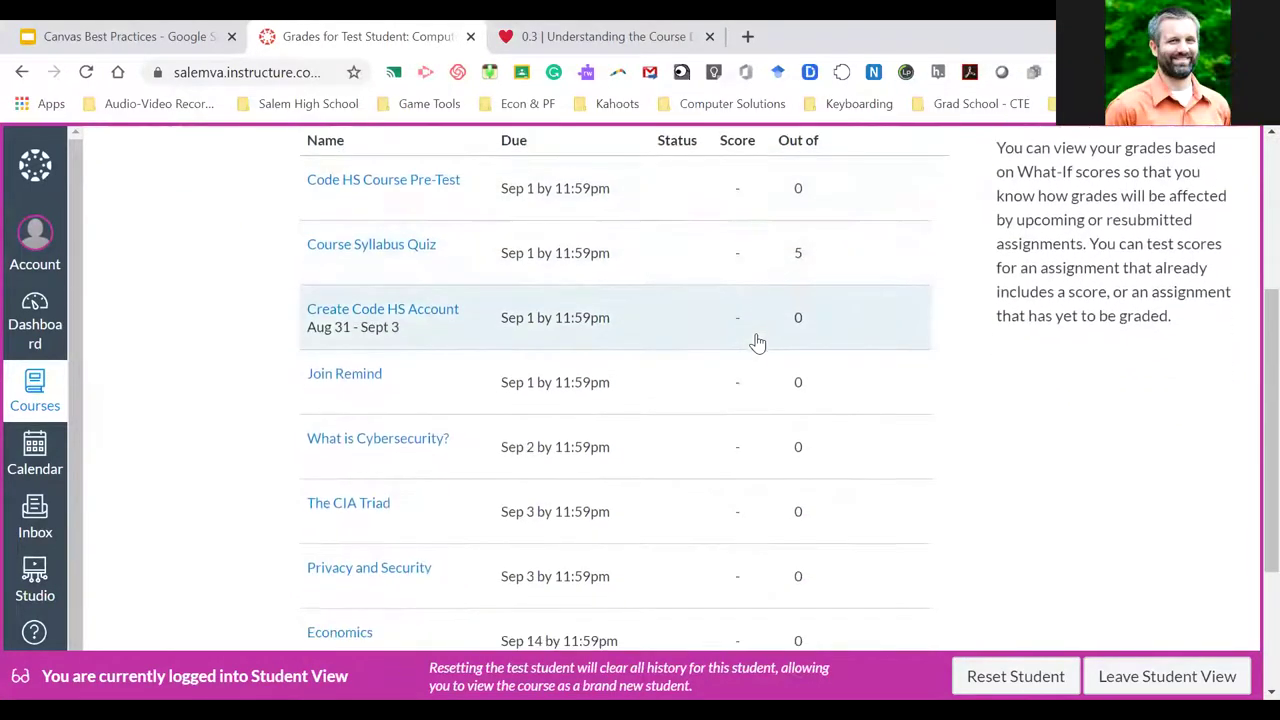
pyautogui.scroll(6, 757, 343)
pyautogui.scroll(-1, 760, 480)
pyautogui.scroll(-3, 765, 466)
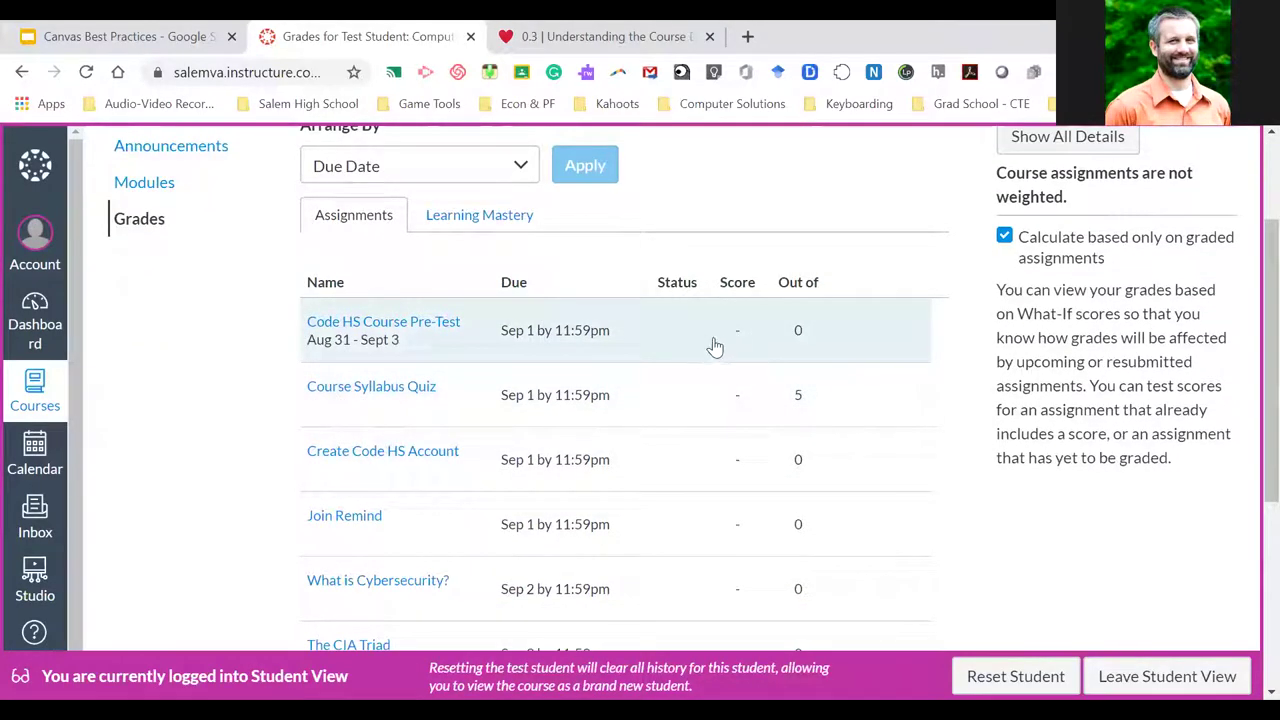
pyautogui.scroll(-1, 750, 372)
pyautogui.scroll(-1, 750, 374)
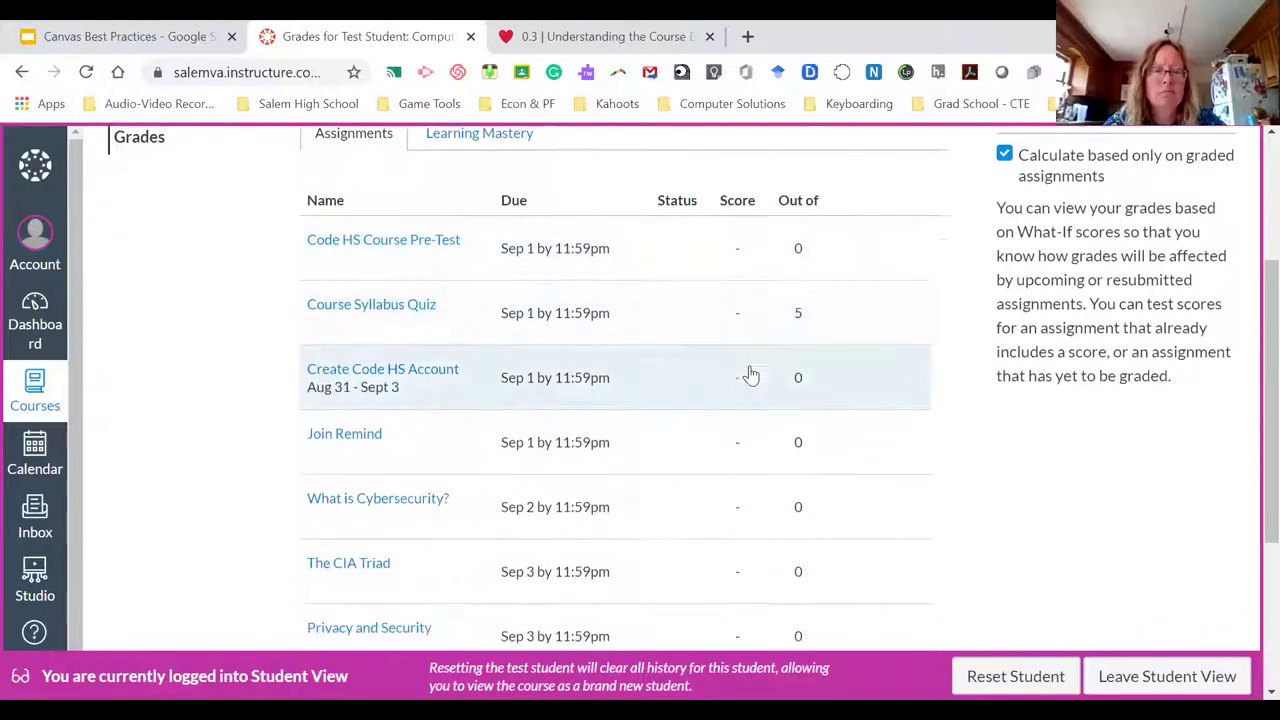
pyautogui.scroll(-3, 732, 398)
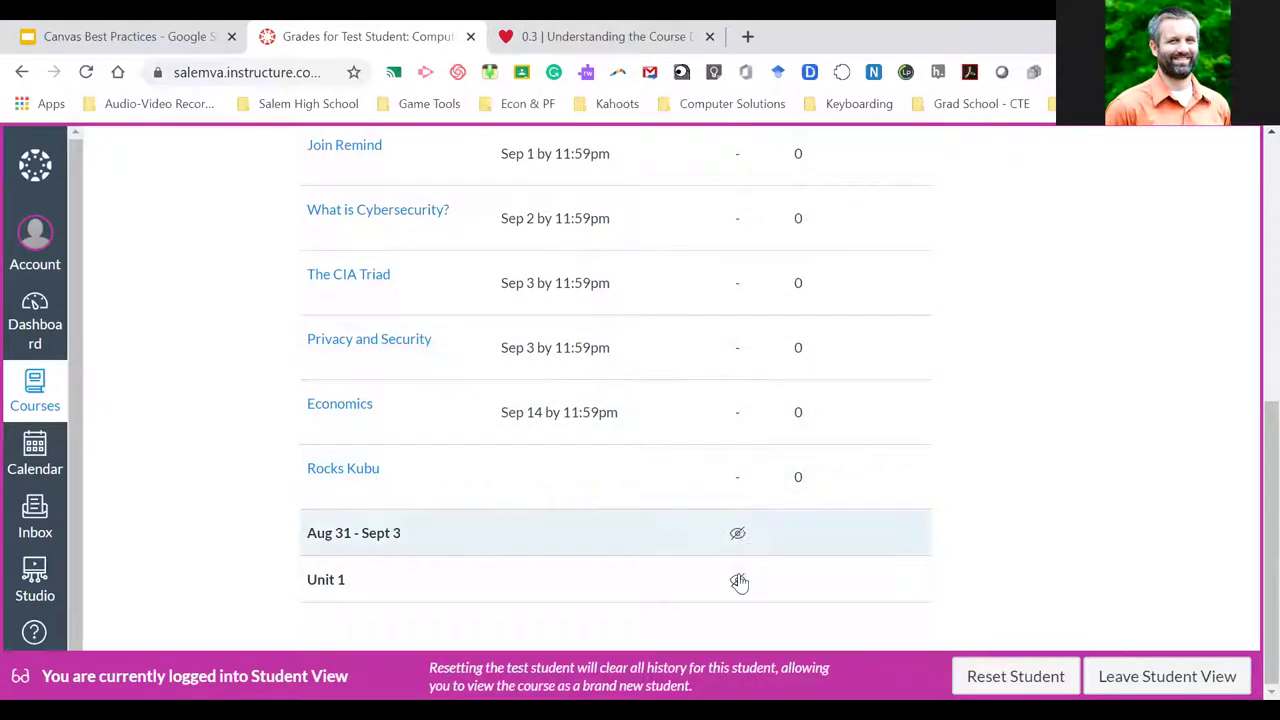
pyautogui.moveTo(737, 532)
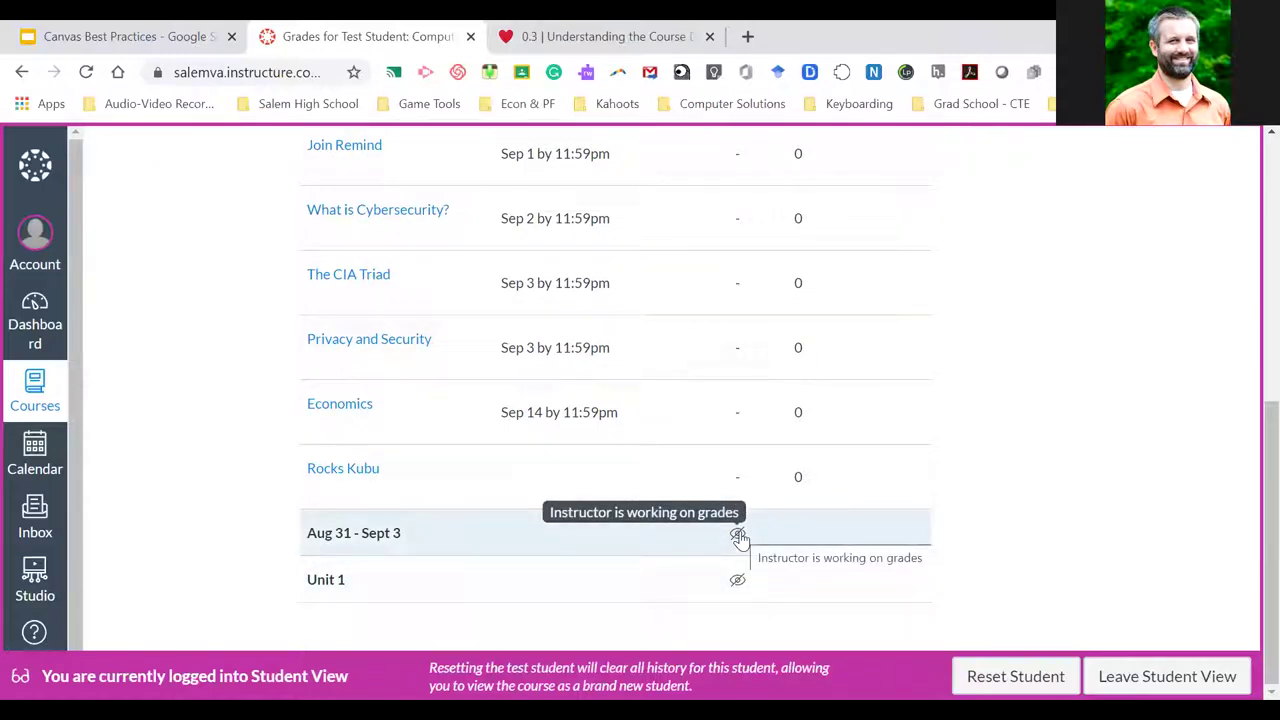
pyautogui.scroll(5, 810, 474)
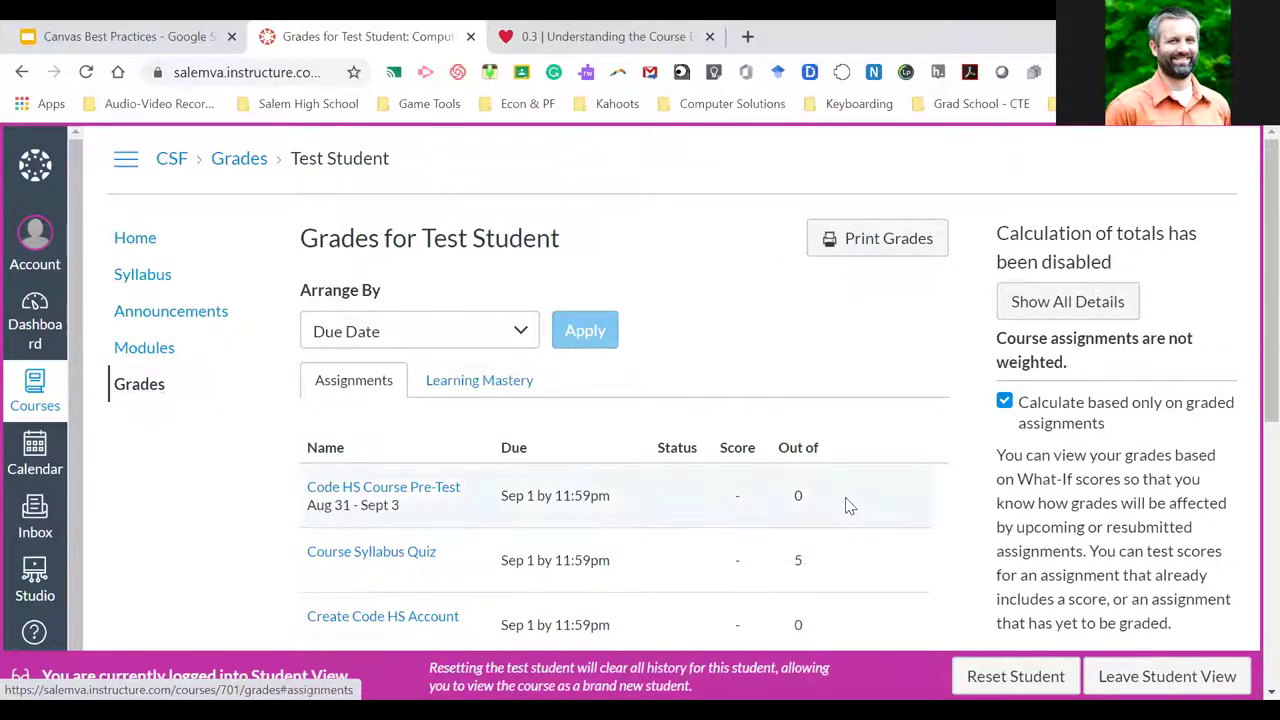
pyautogui.scroll(-5, 794, 534)
pyautogui.scroll(-1, 794, 534)
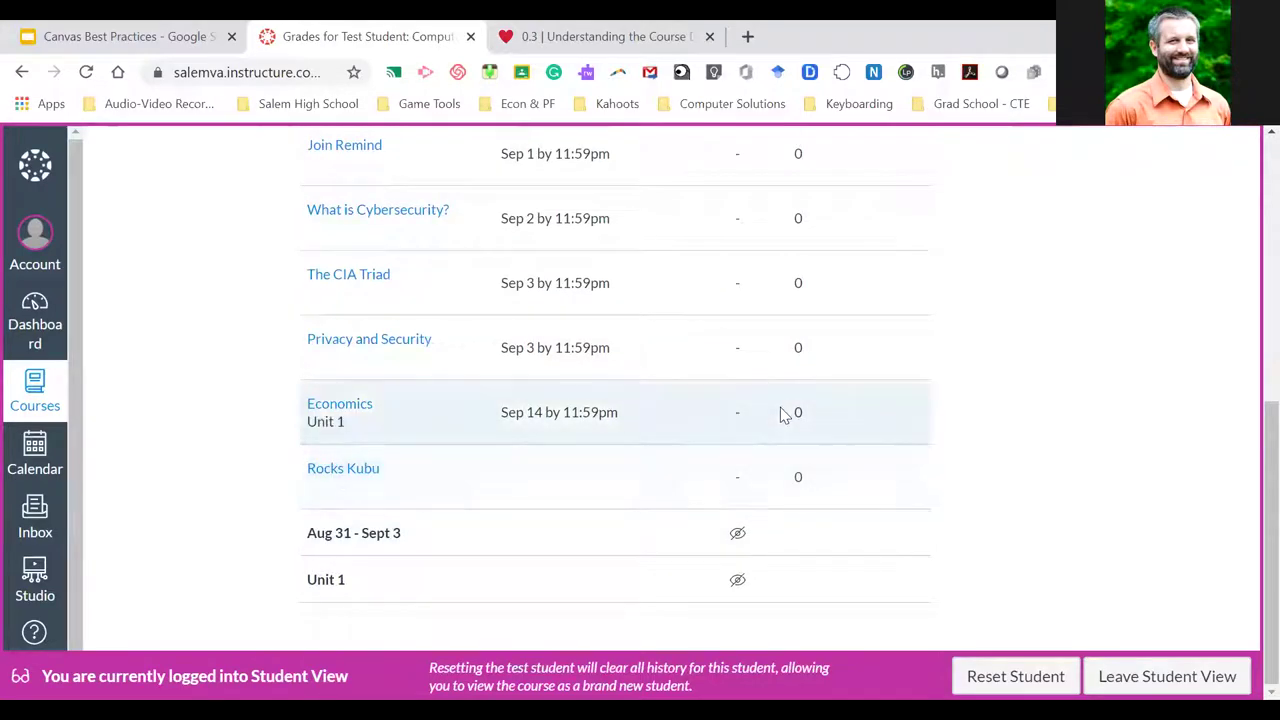
pyautogui.scroll(3, 783, 412)
pyautogui.scroll(3, 783, 414)
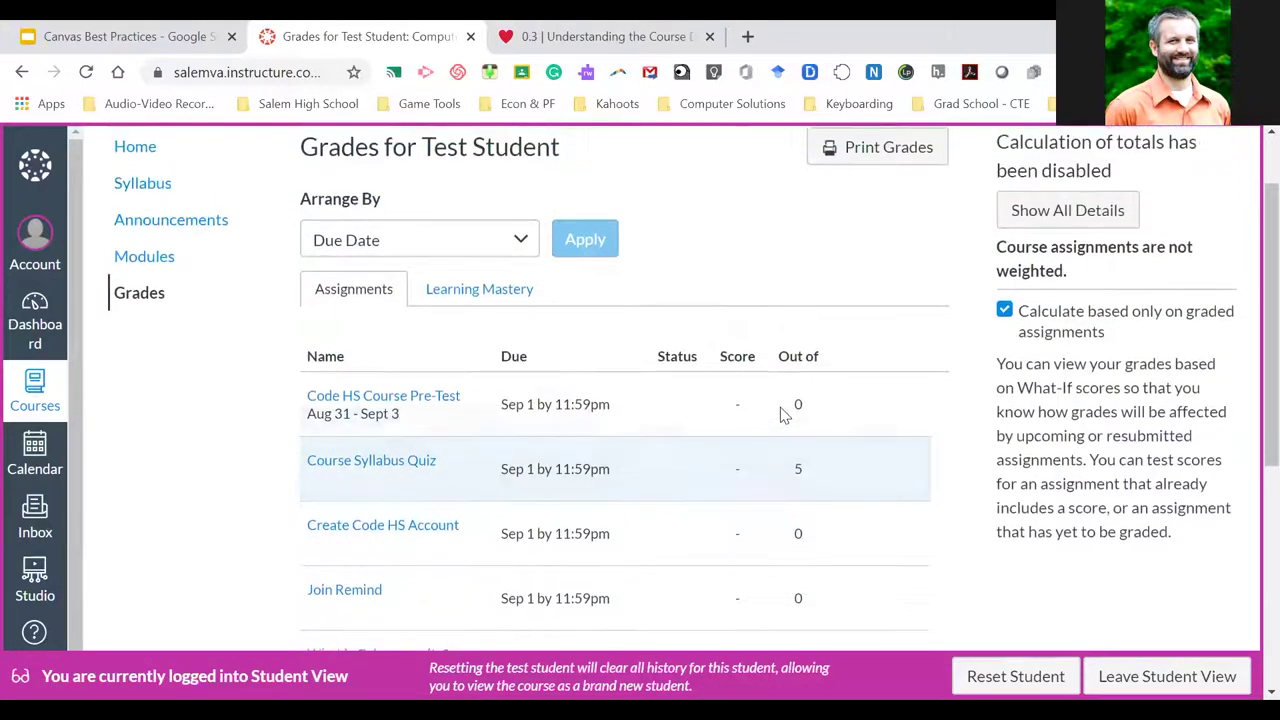
pyautogui.scroll(-4, 783, 410)
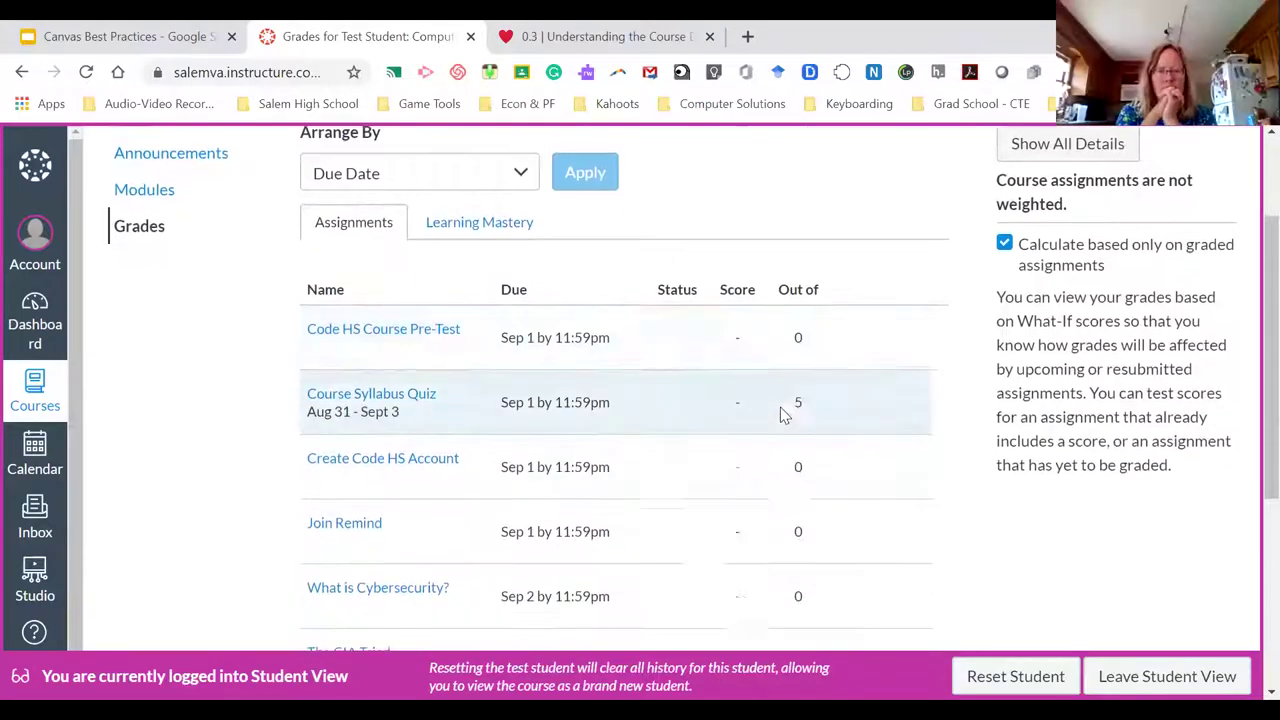
pyautogui.scroll(-3, 781, 410)
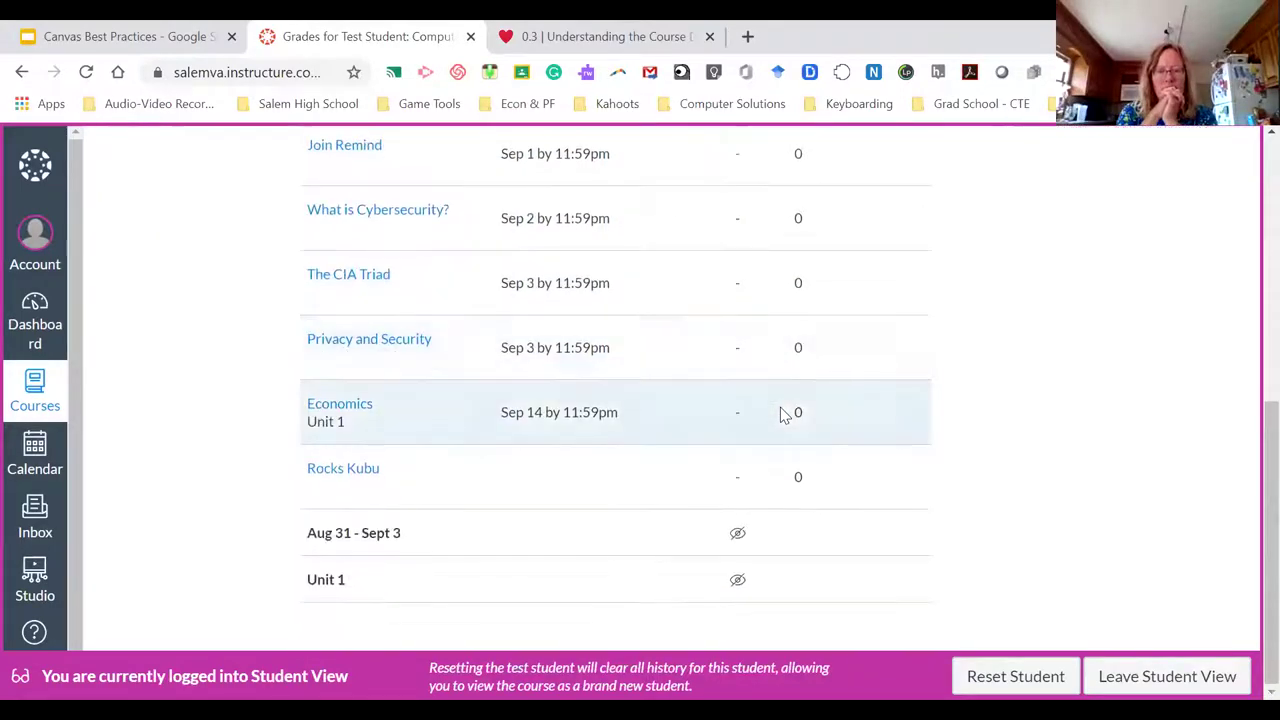
pyautogui.scroll(2, 805, 397)
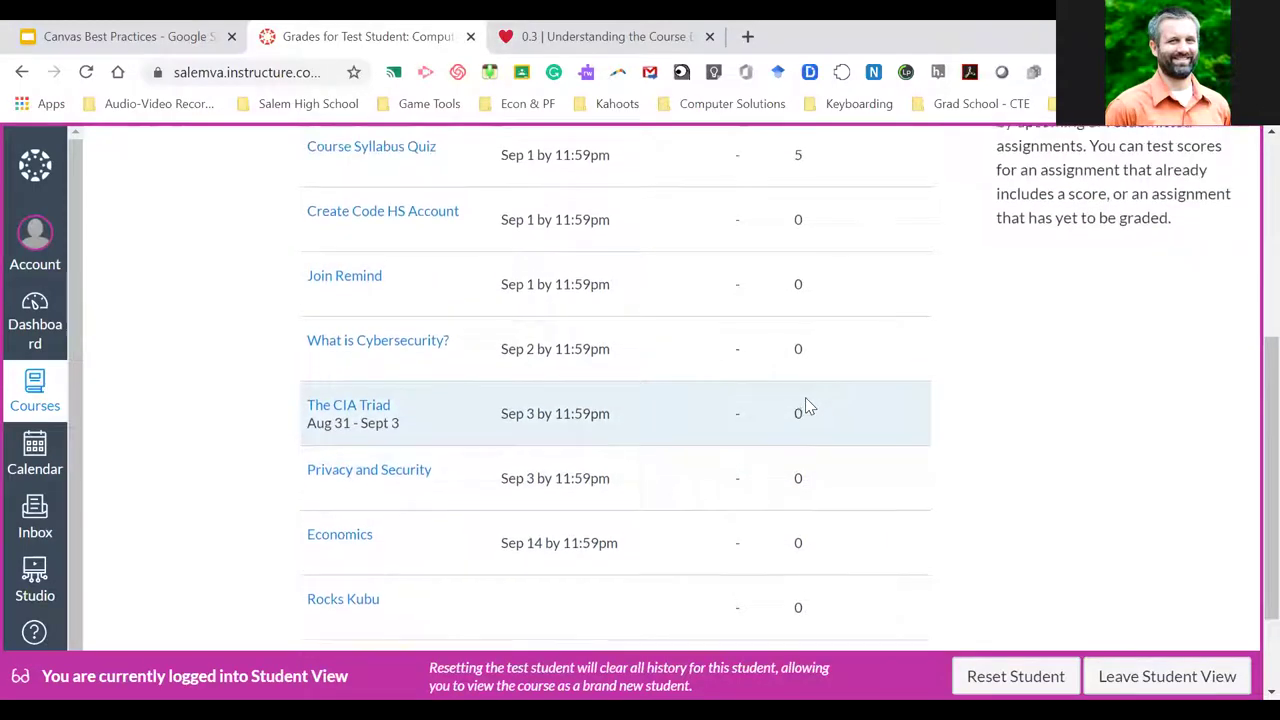
pyautogui.scroll(-2, 805, 397)
pyautogui.scroll(9, 805, 397)
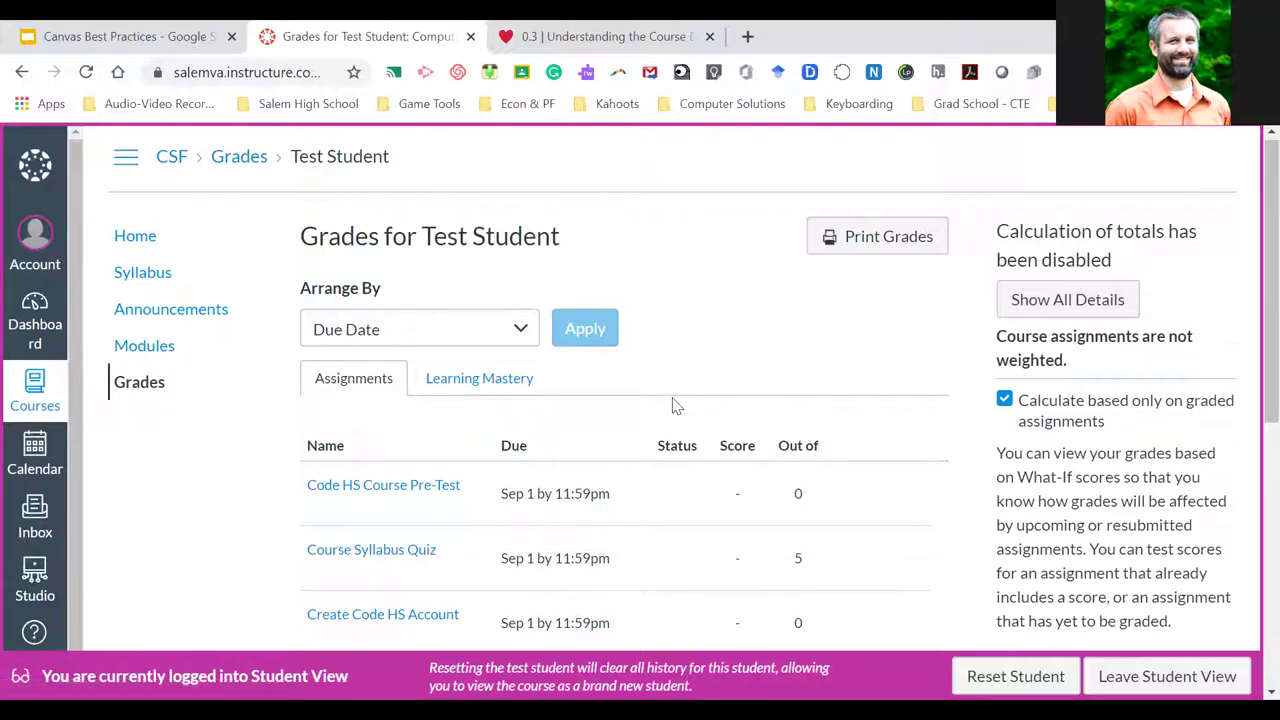
# Leave Student View and return to the CSF course home page
pyautogui.click(1208, 681)
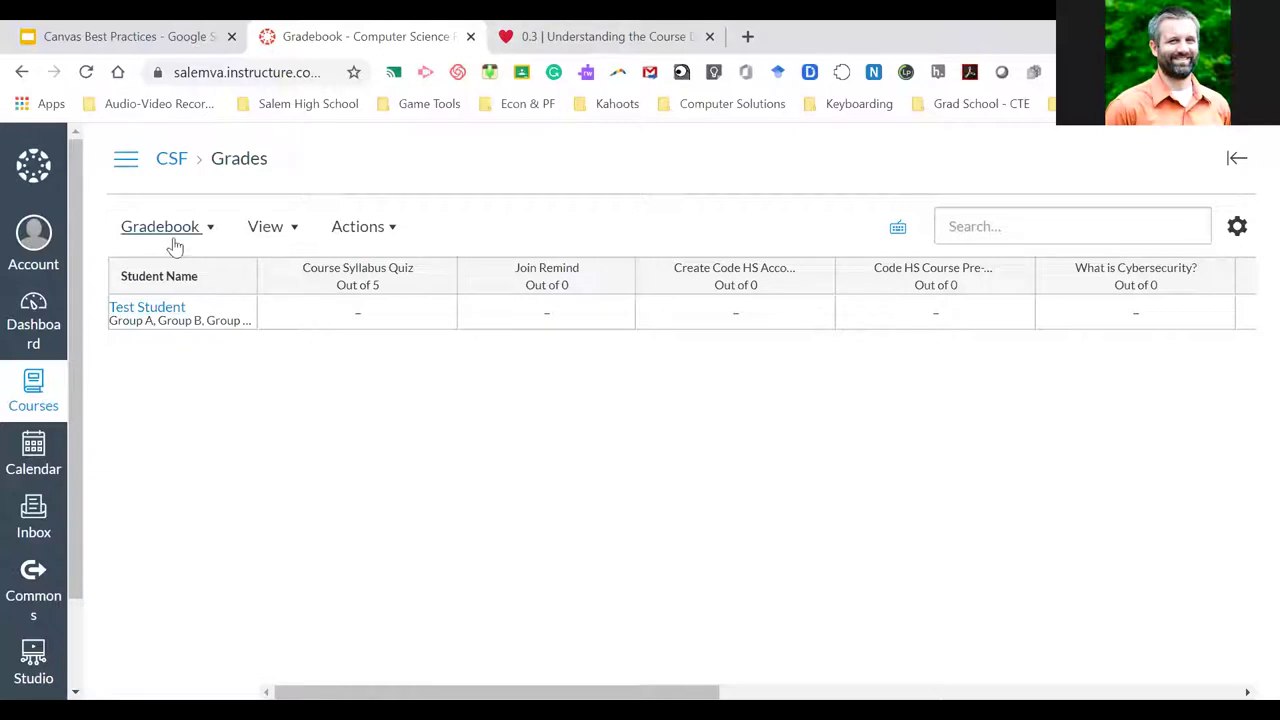
pyautogui.click(166, 162)
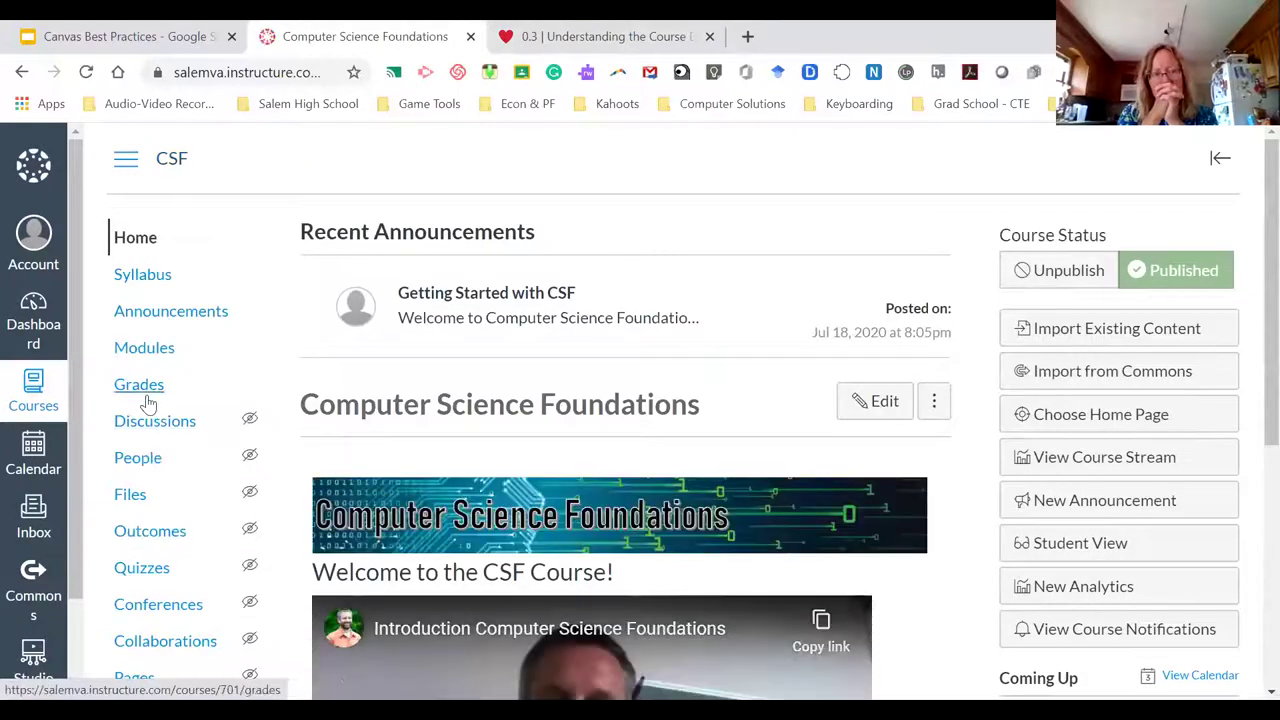
pyautogui.scroll(-1, 176, 410)
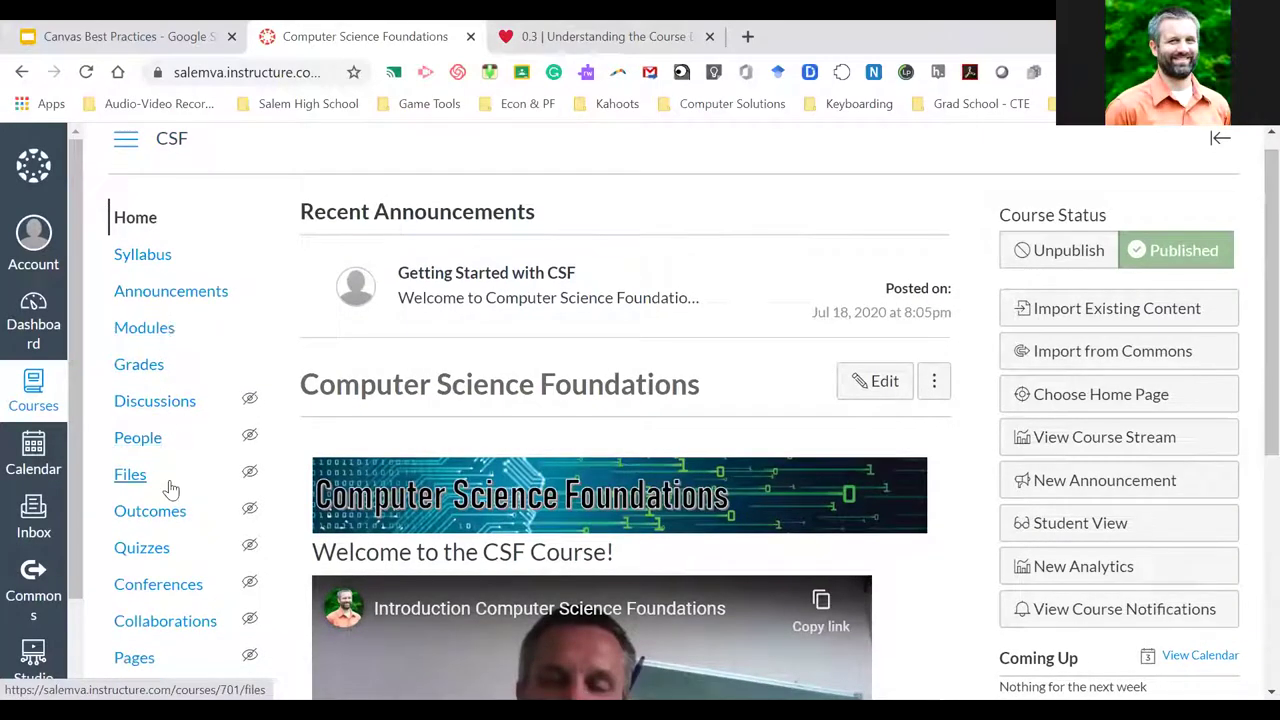
pyautogui.scroll(-1, 171, 488)
pyautogui.scroll(1, 163, 486)
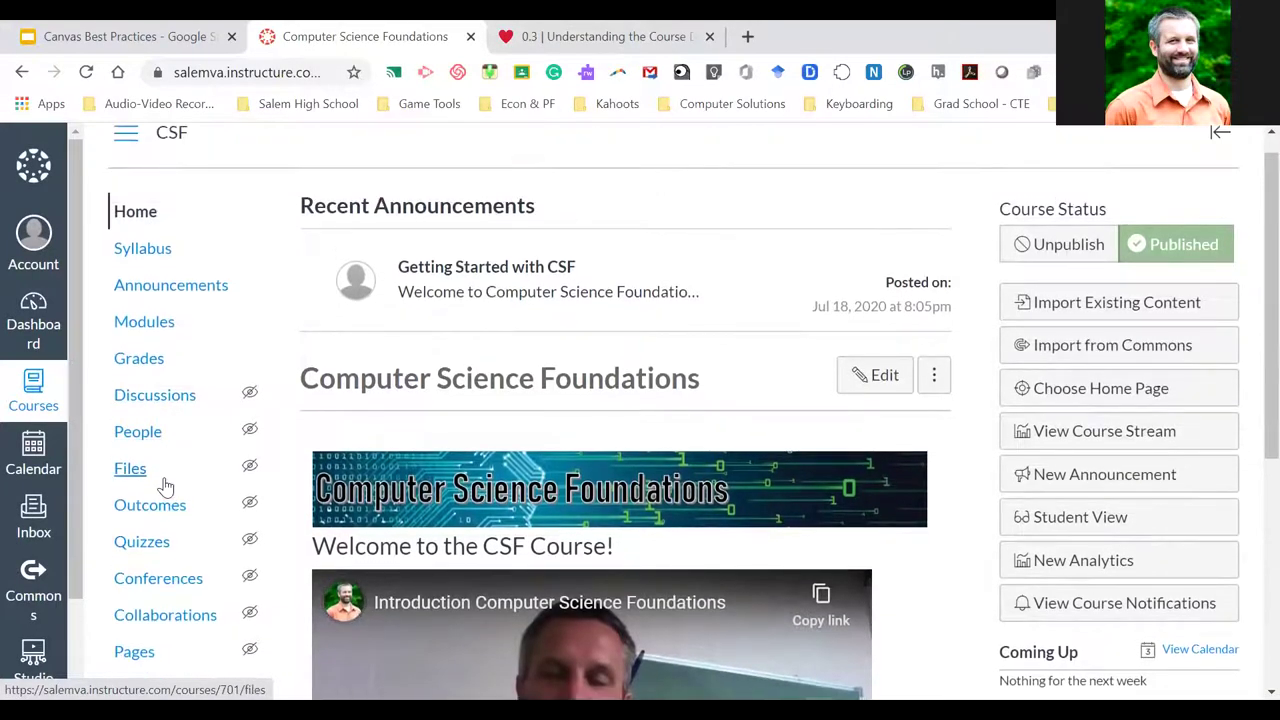
pyautogui.scroll(-3, 170, 500)
# Open the CSF Assignments list showing the Aug 31 - Sept 3 group's assignments
pyautogui.click(178, 552)
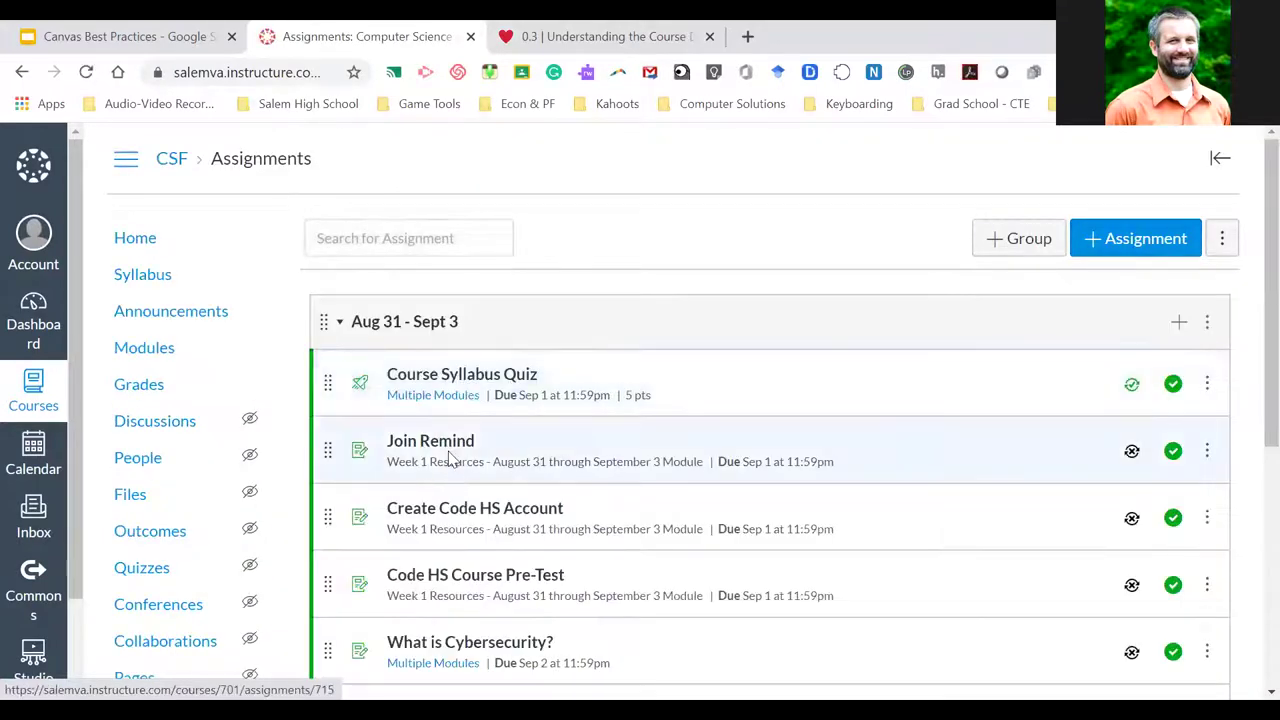
pyautogui.scroll(-1, 530, 438)
pyautogui.scroll(-3, 560, 430)
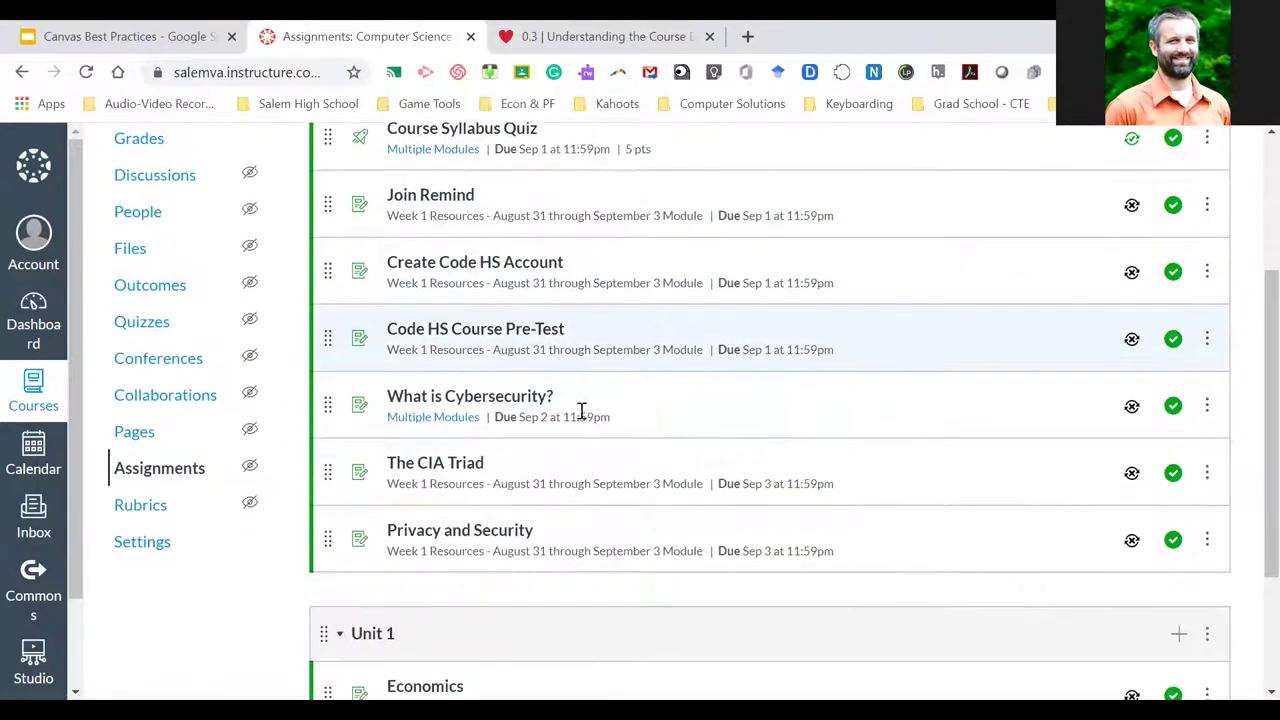
pyautogui.scroll(3, 603, 435)
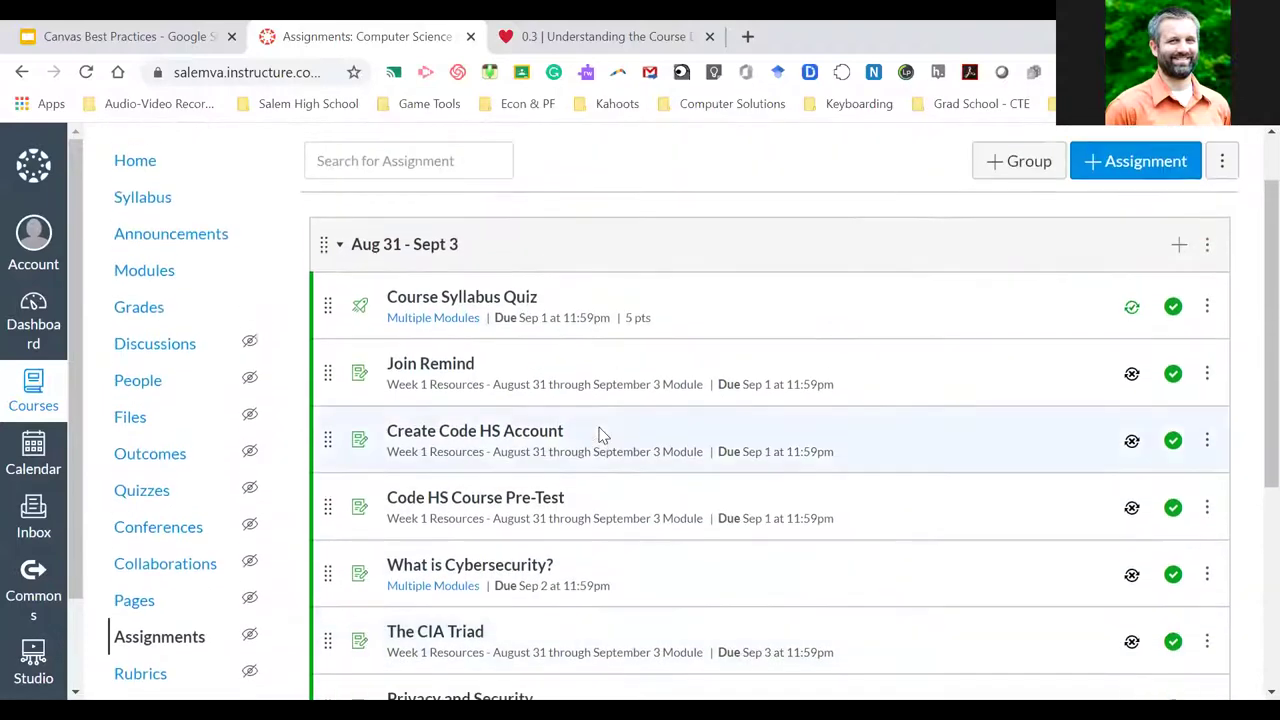
pyautogui.scroll(-2, 600, 435)
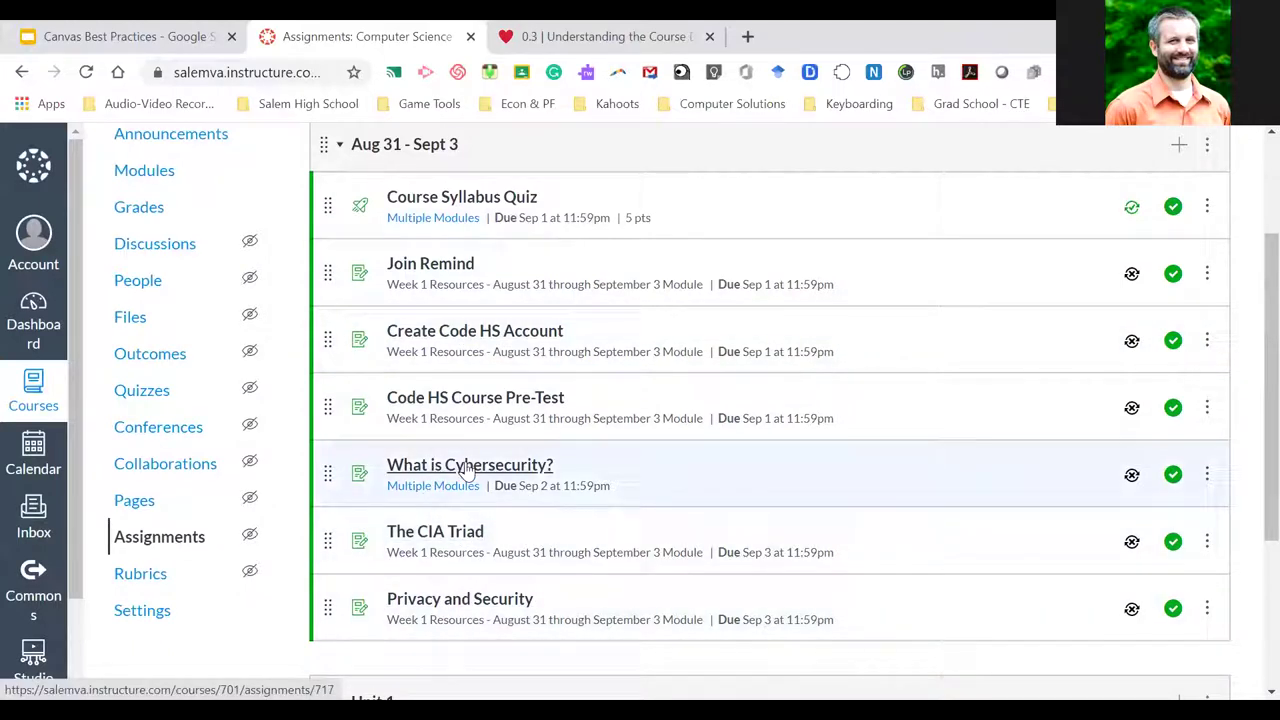
# Open What is Cybersecurity? in SpeedGrader, check the student list, and begin a comment
pyautogui.click(519, 466)
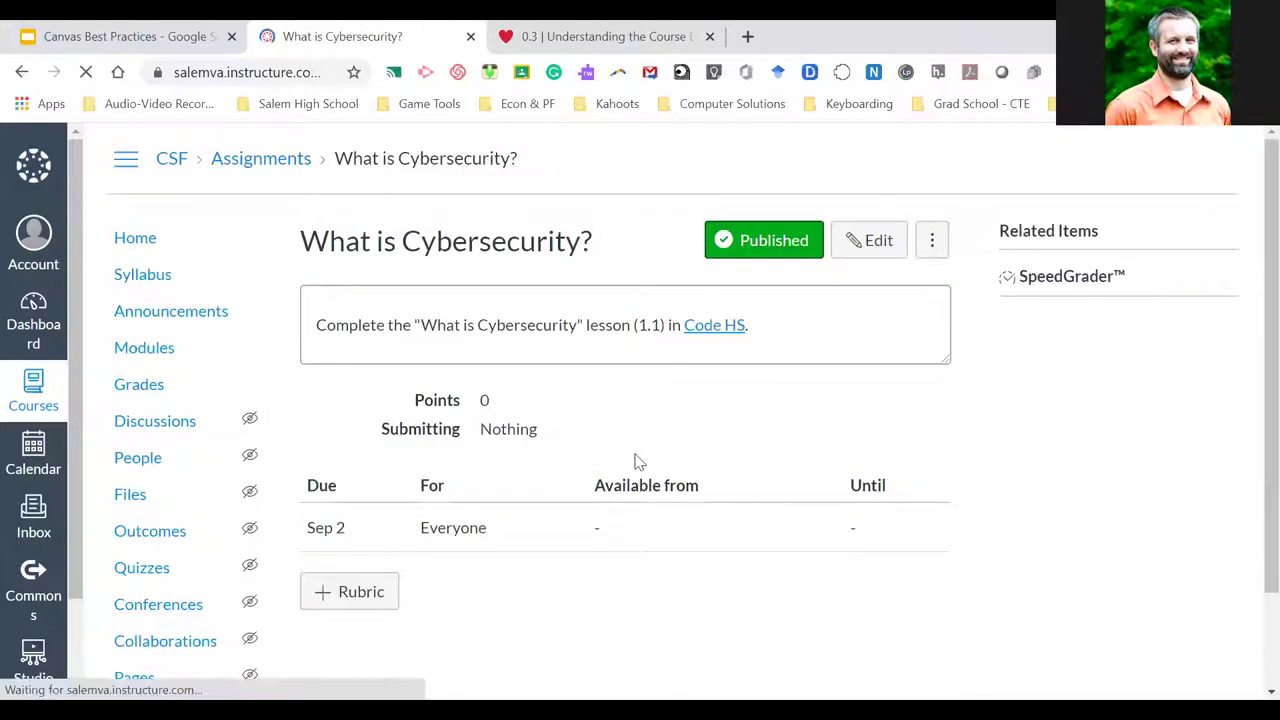
pyautogui.click(1065, 281)
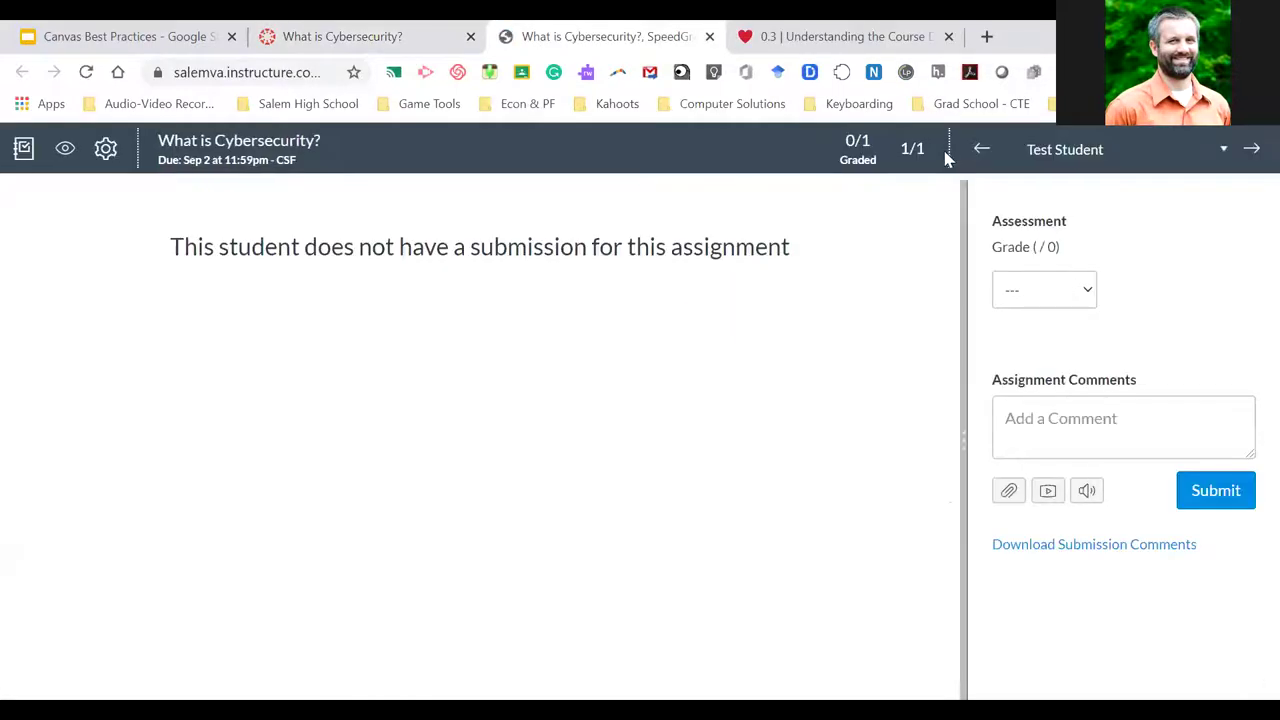
pyautogui.click(1224, 152)
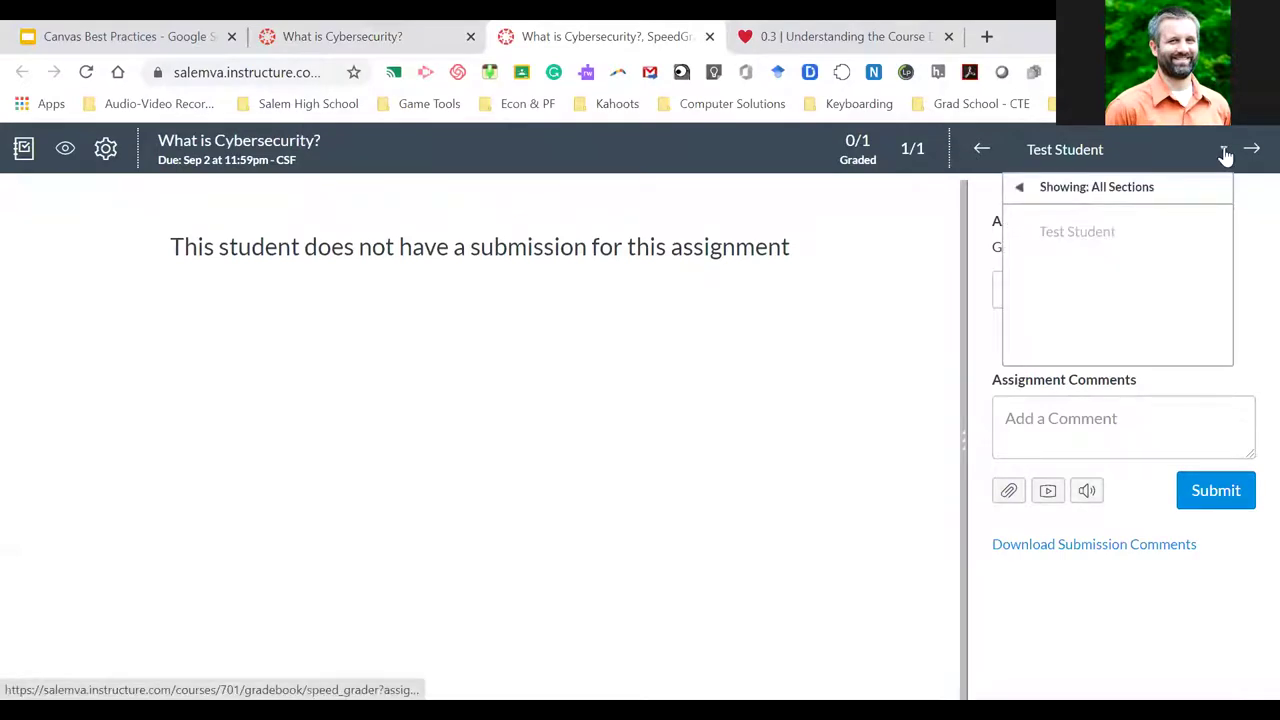
pyautogui.click(1224, 152)
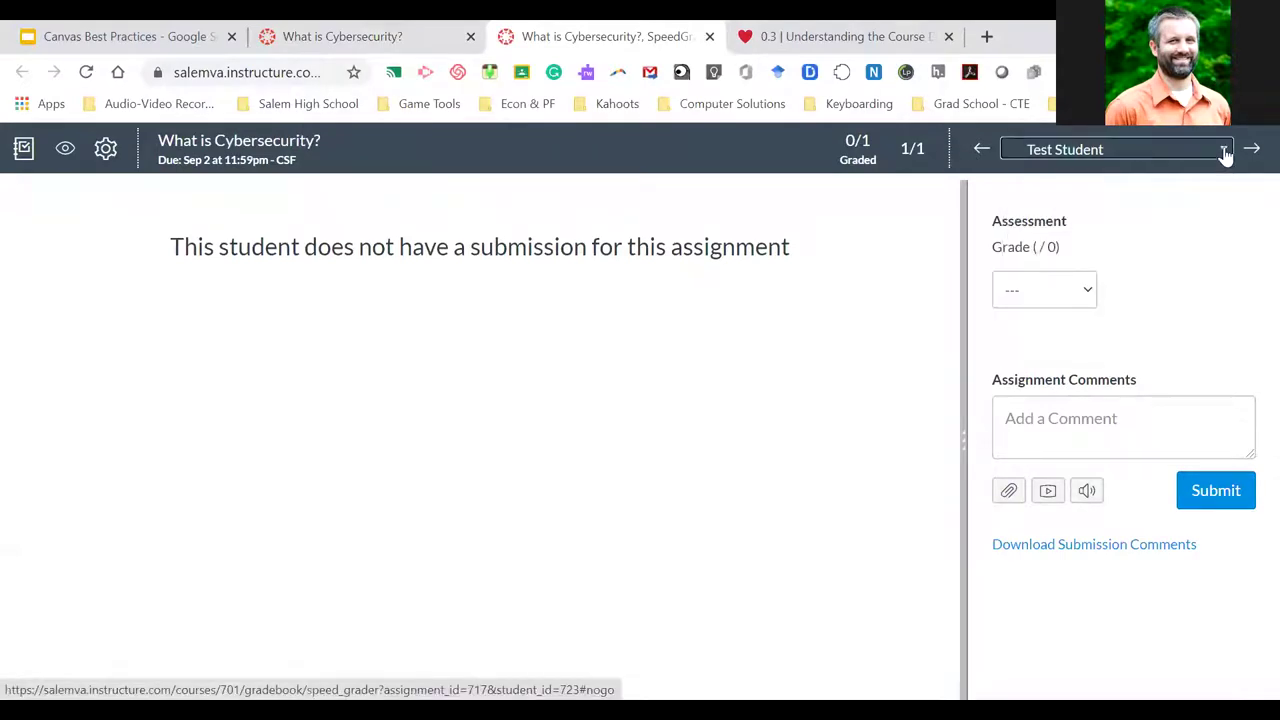
pyautogui.click(1040, 420)
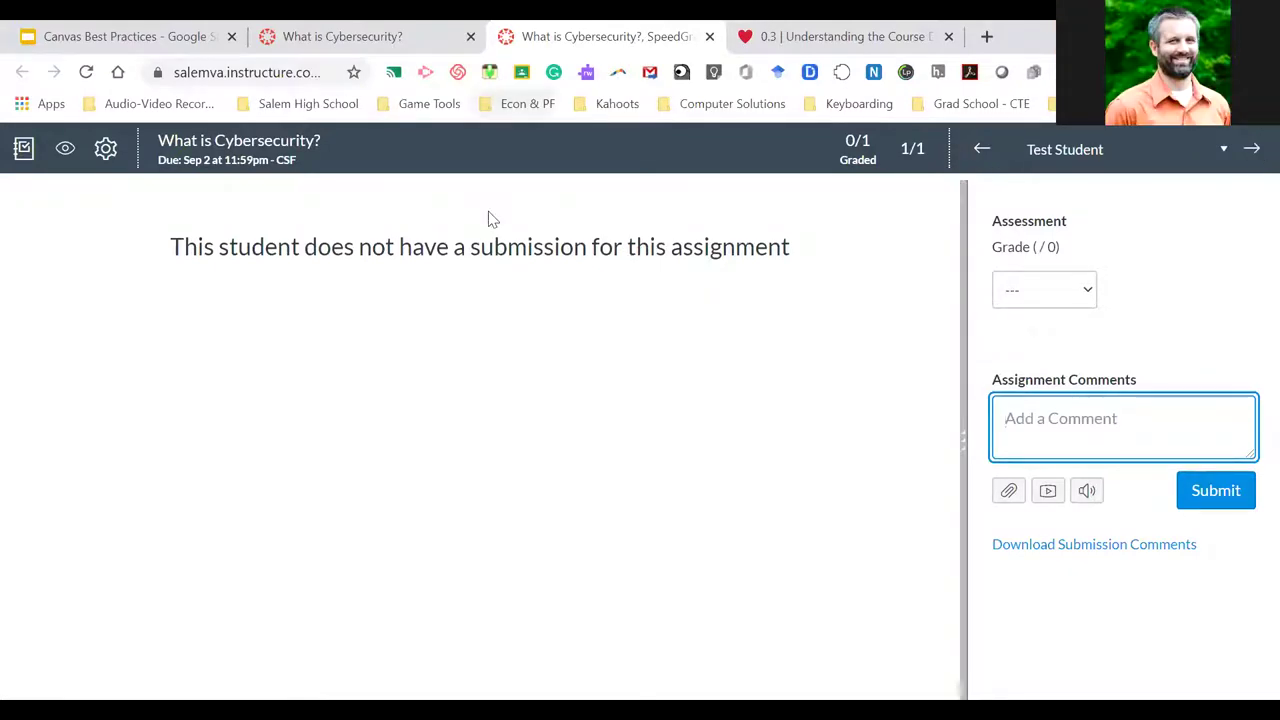
# Close SpeedGrader and return to the What is Cybersecurity? assignment page
pyautogui.click(710, 37)
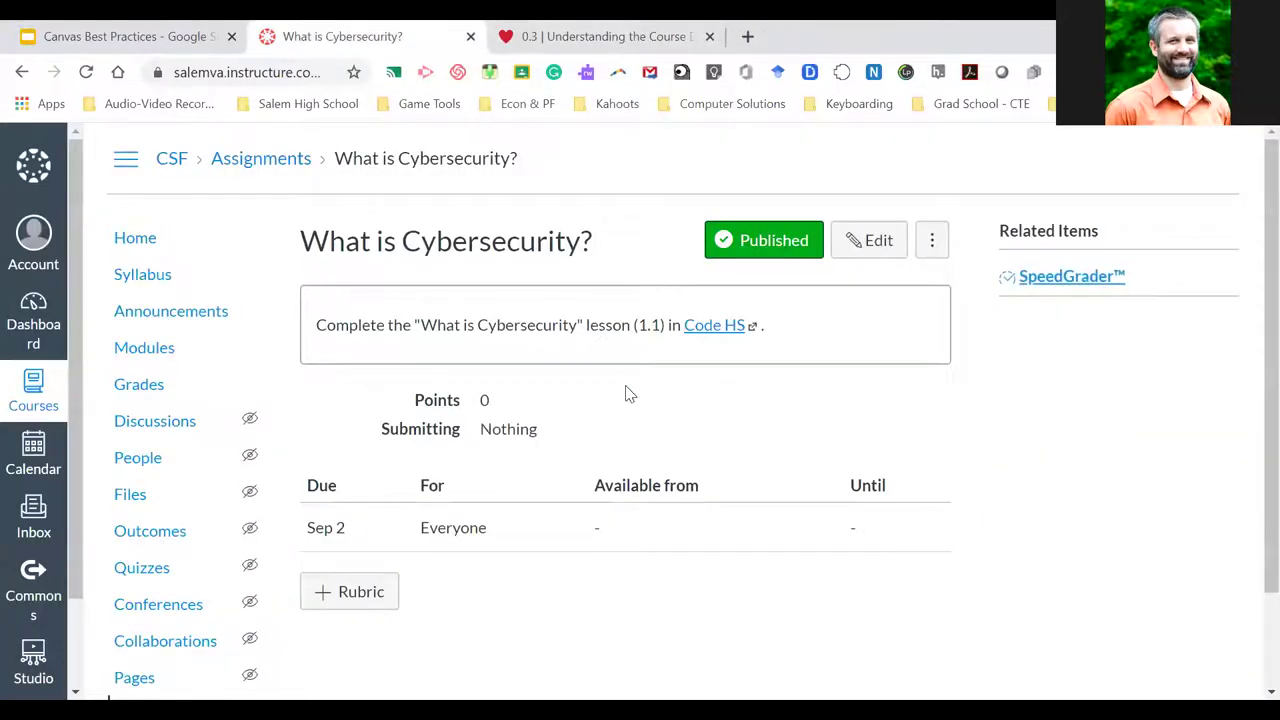
pyautogui.scroll(-1, 625, 385)
pyautogui.scroll(1, 625, 390)
pyautogui.scroll(-1, 717, 471)
pyautogui.scroll(1, 717, 471)
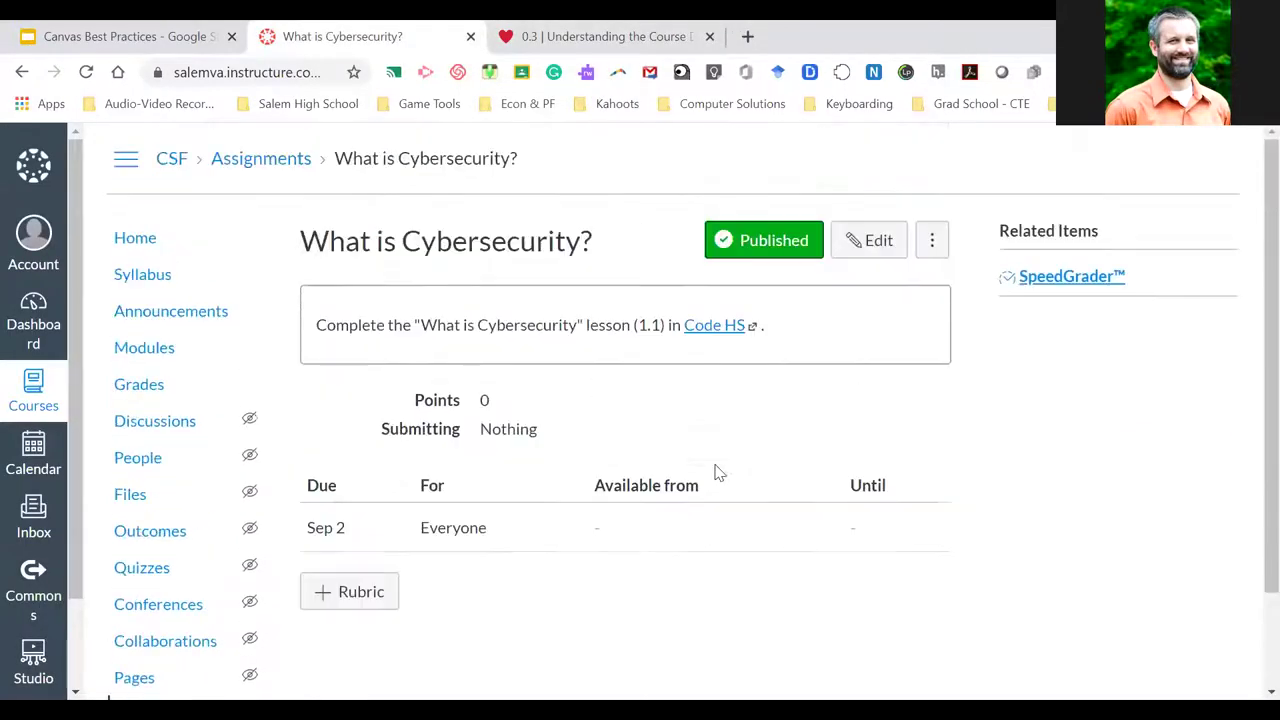
# Edit the assignment and review its 0 points, Complete/Incomplete, Everyone and Sep 2 settings
pyautogui.click(866, 248)
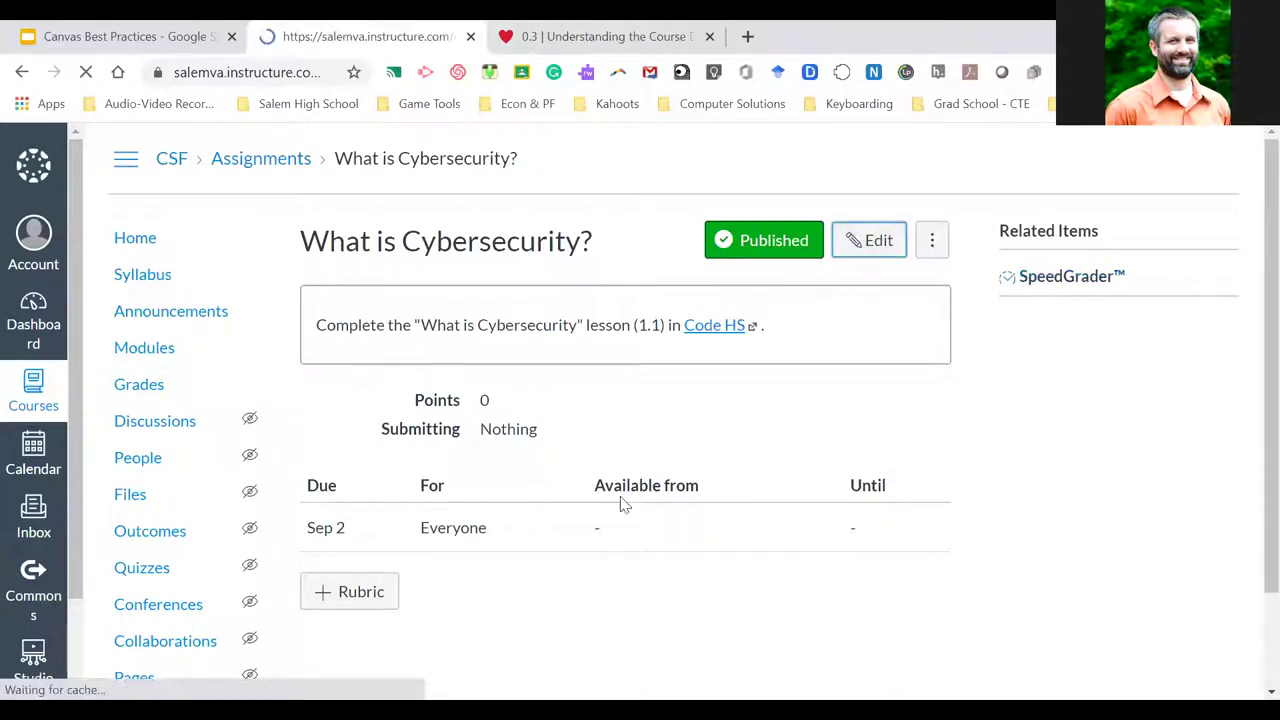
pyautogui.scroll(-2, 620, 503)
pyautogui.scroll(-7, 620, 503)
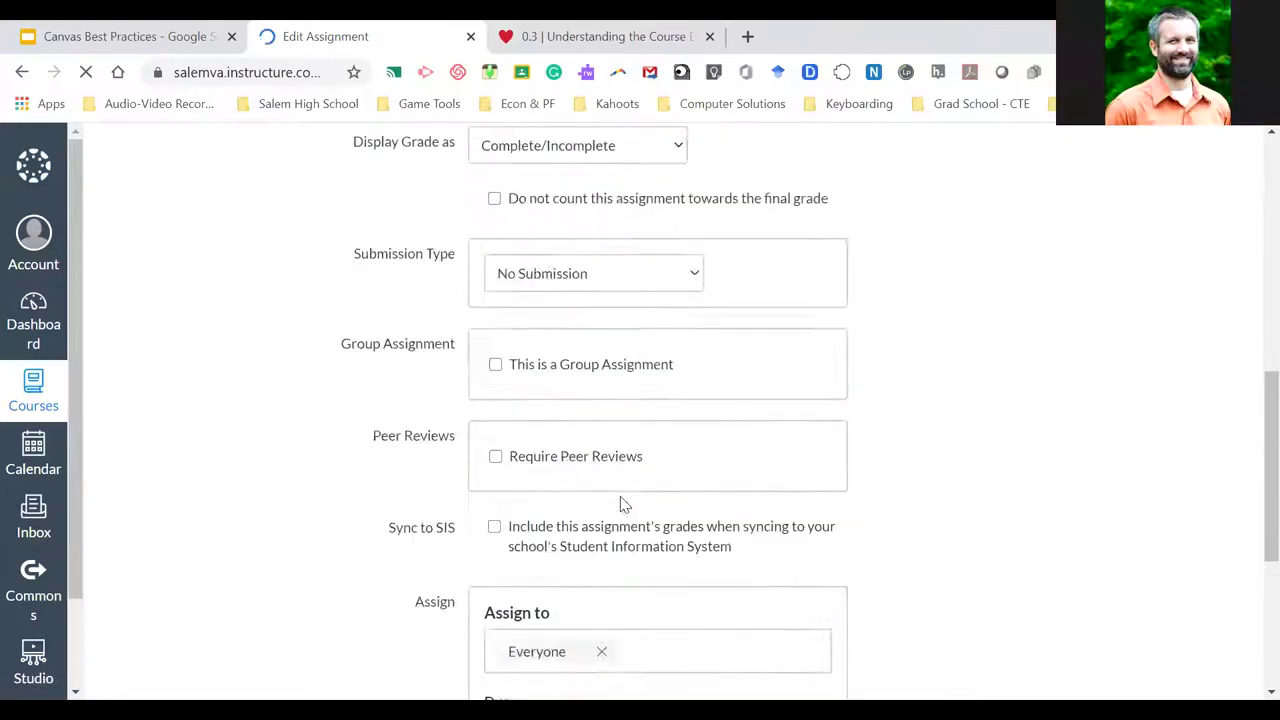
pyautogui.scroll(-3, 620, 503)
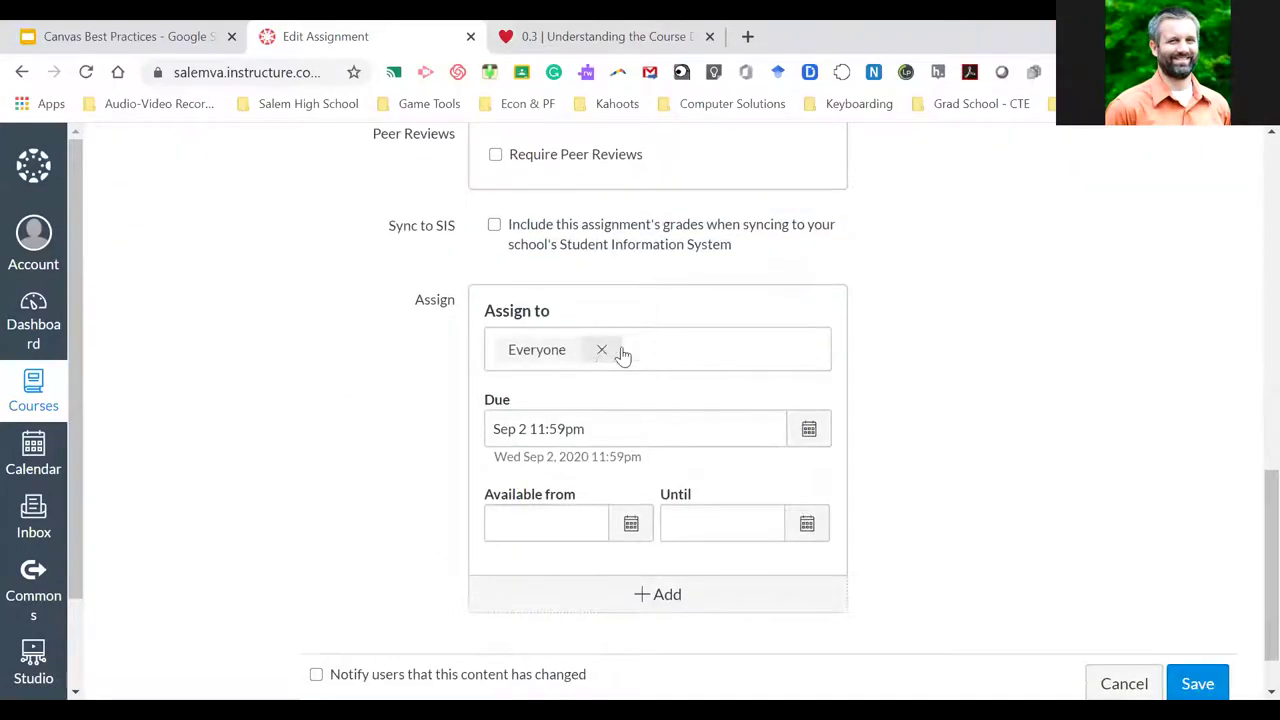
pyautogui.click(657, 347)
pyautogui.scroll(-1, 588, 475)
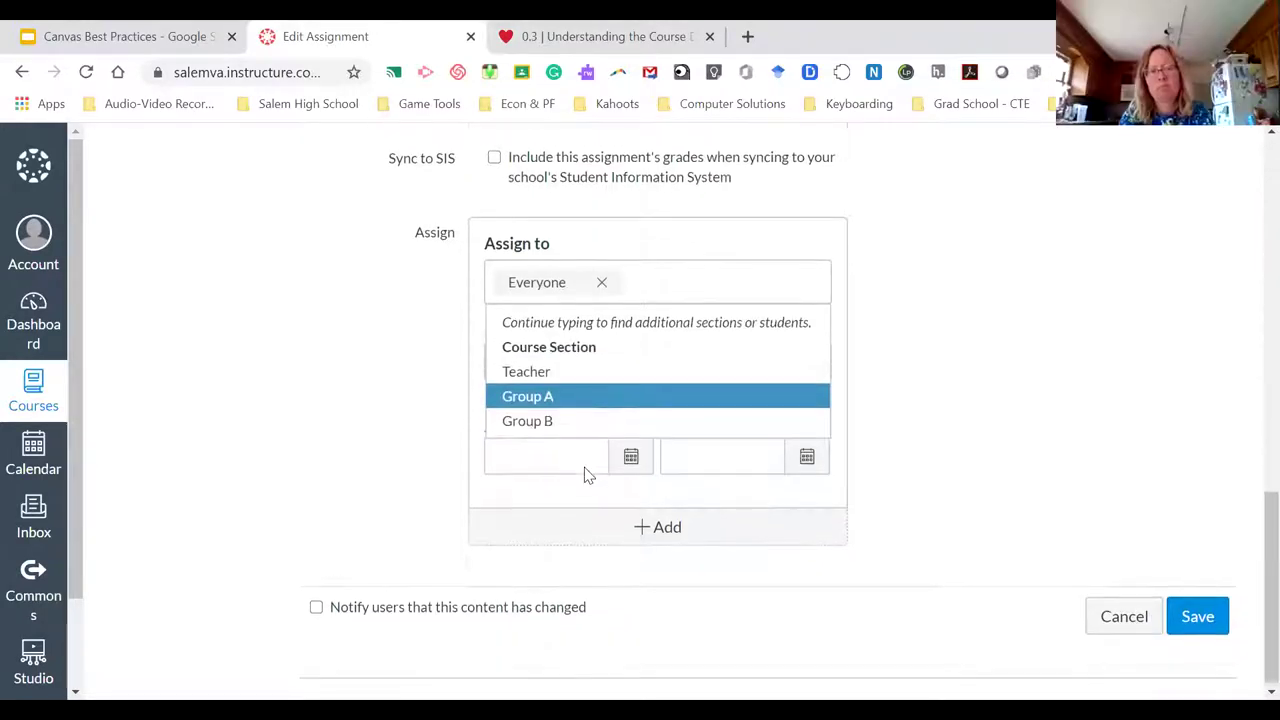
pyautogui.click(387, 350)
pyautogui.scroll(15, 458, 428)
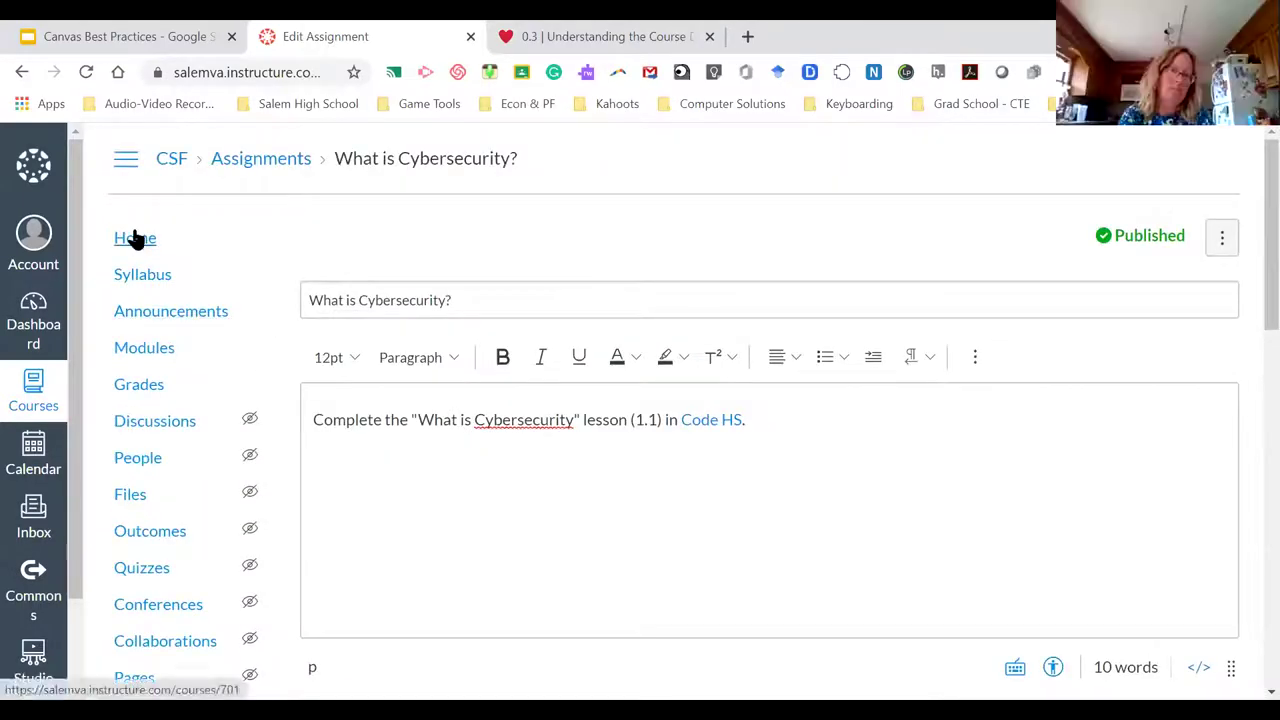
# Go to the Computer Science Foundations Home page and scroll through its Published content
pyautogui.click(135, 238)
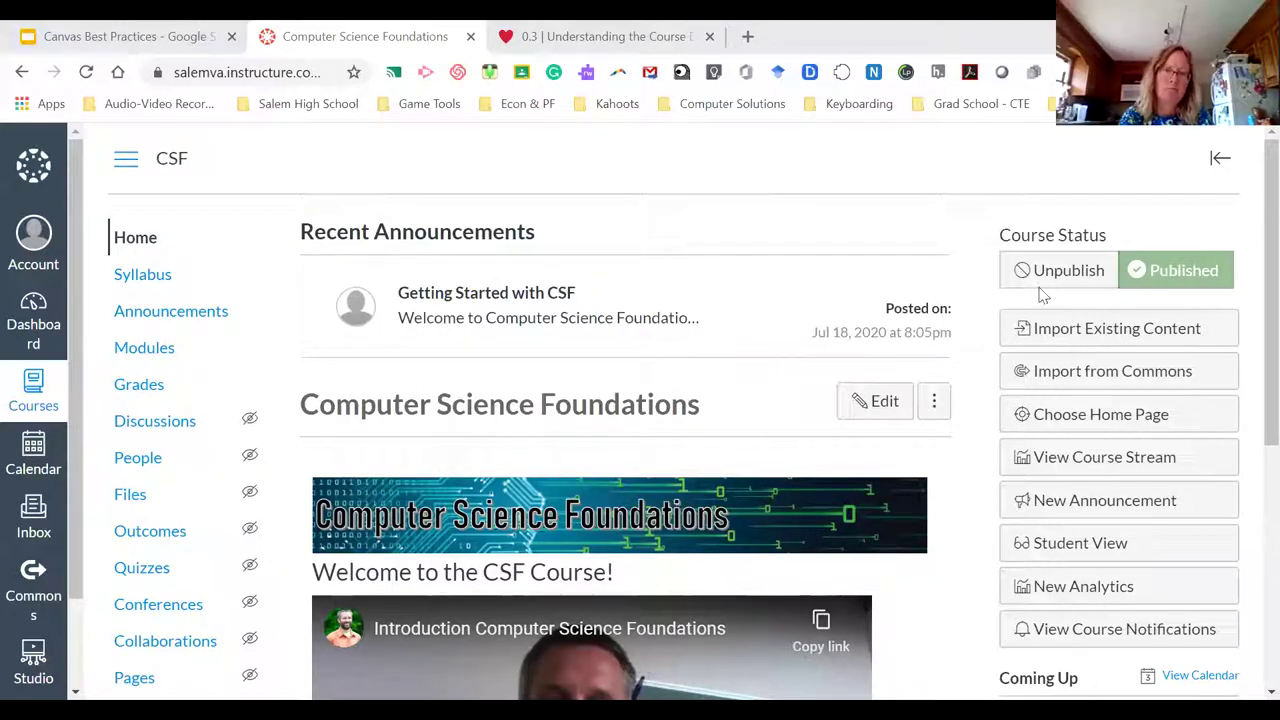
pyautogui.scroll(-1, 552, 398)
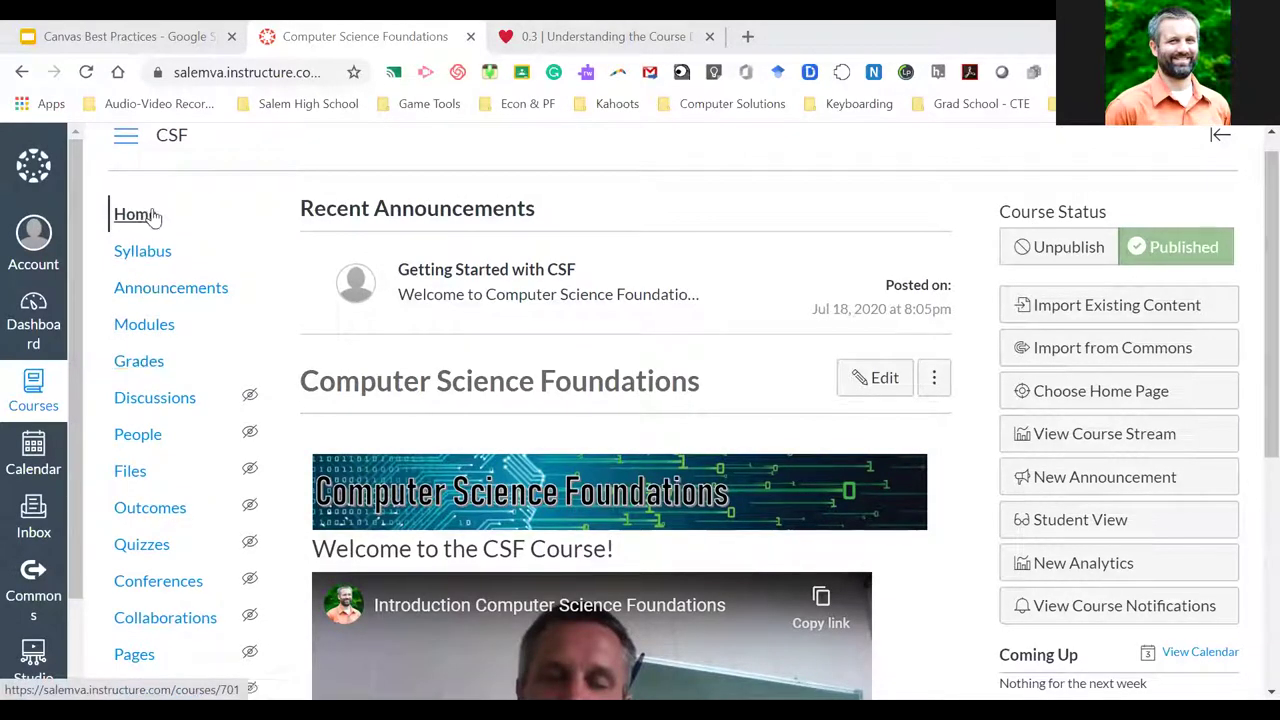
pyautogui.scroll(-3, 310, 370)
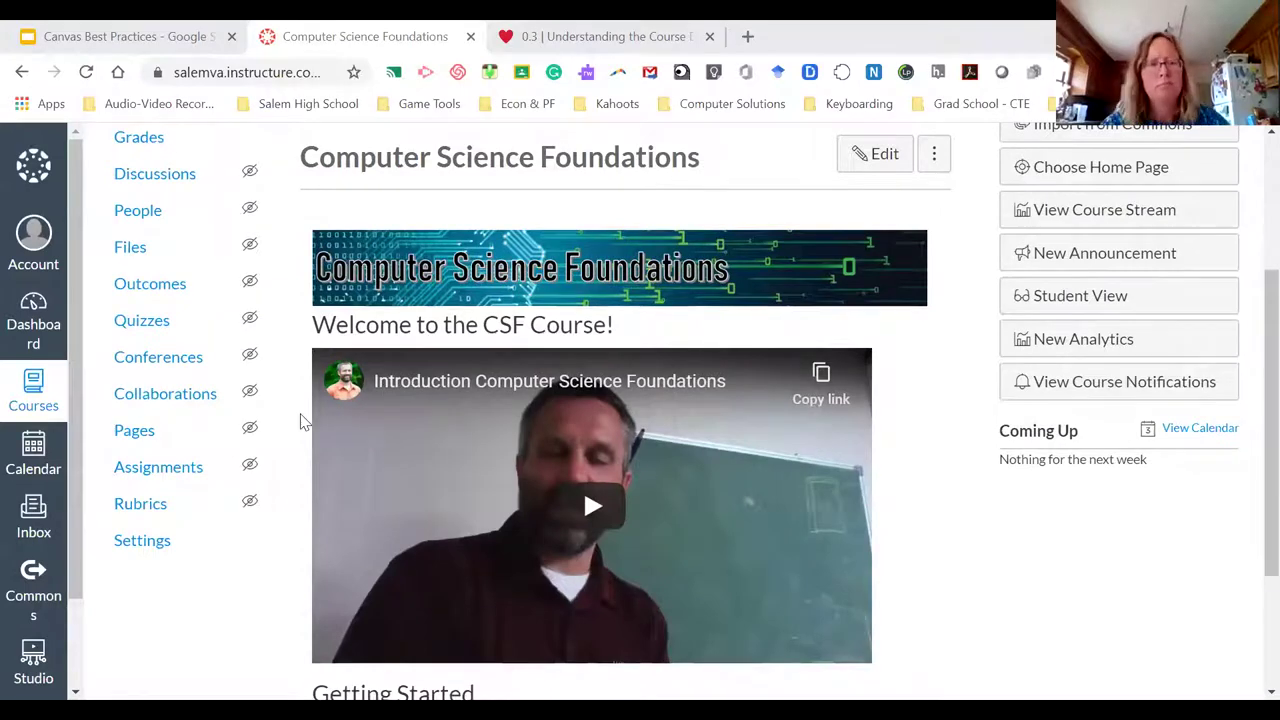
pyautogui.scroll(-2, 303, 423)
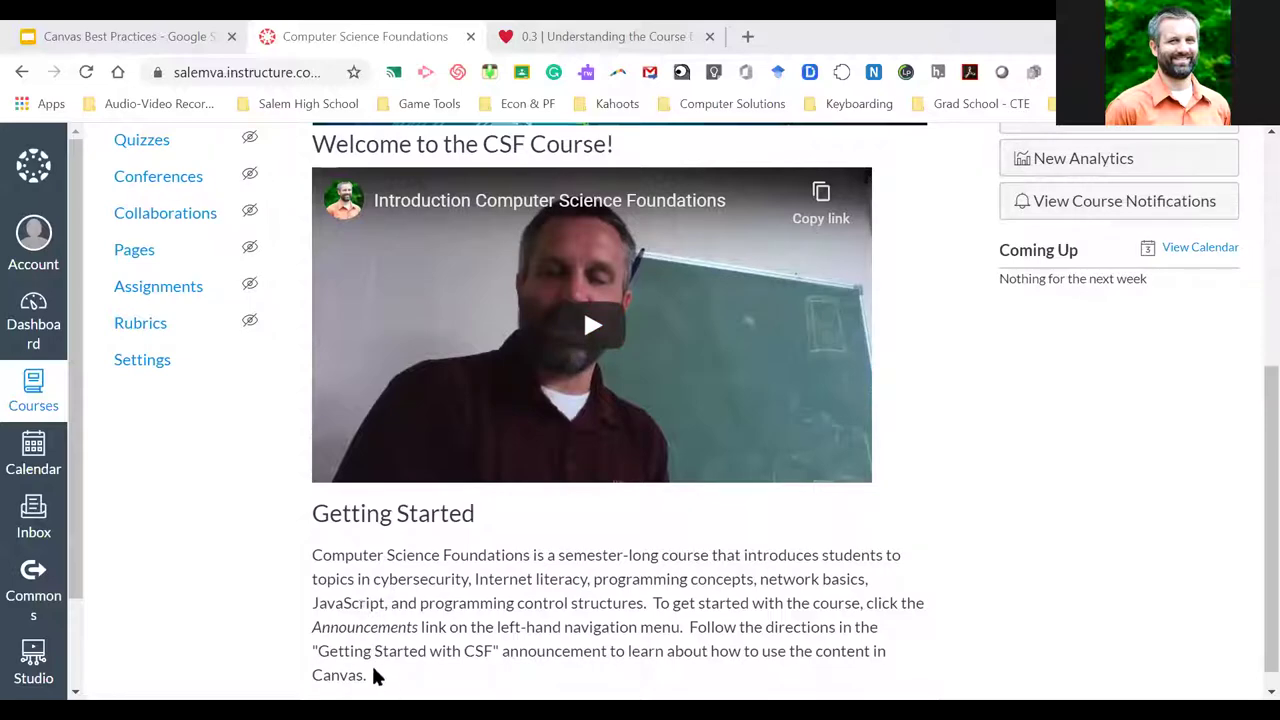
pyautogui.scroll(5, 345, 514)
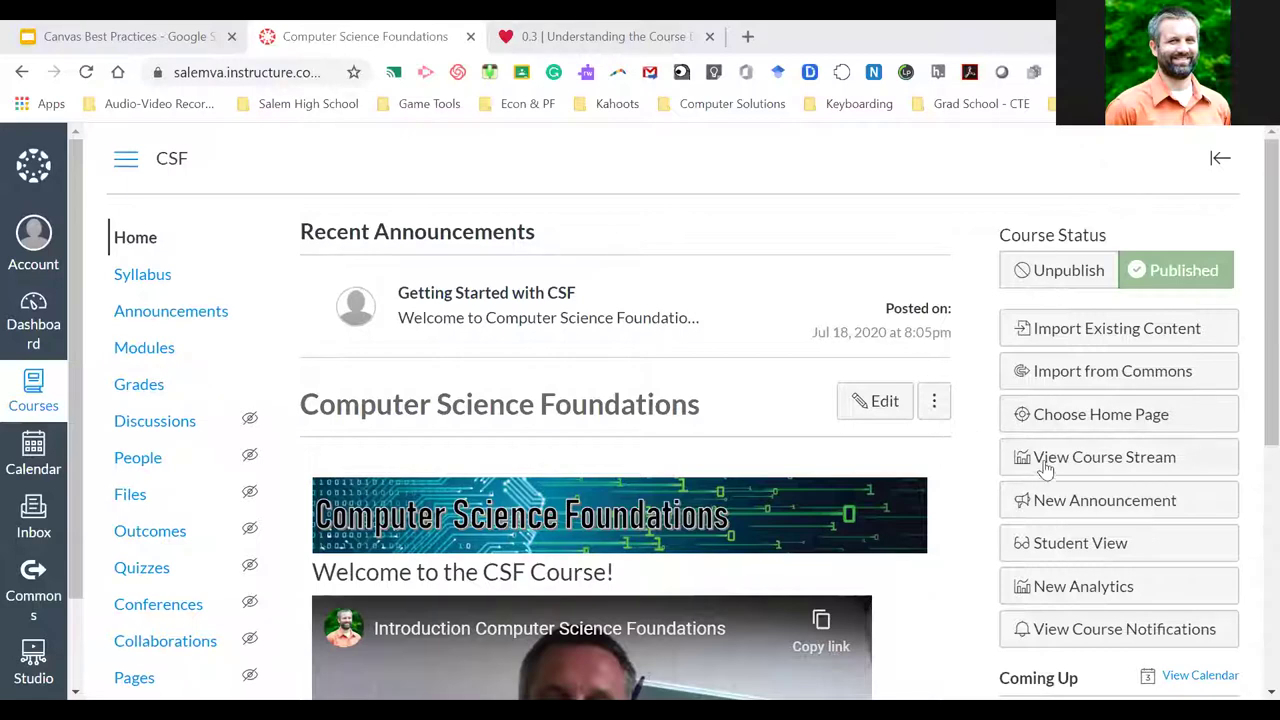
pyautogui.scroll(-3, 980, 463)
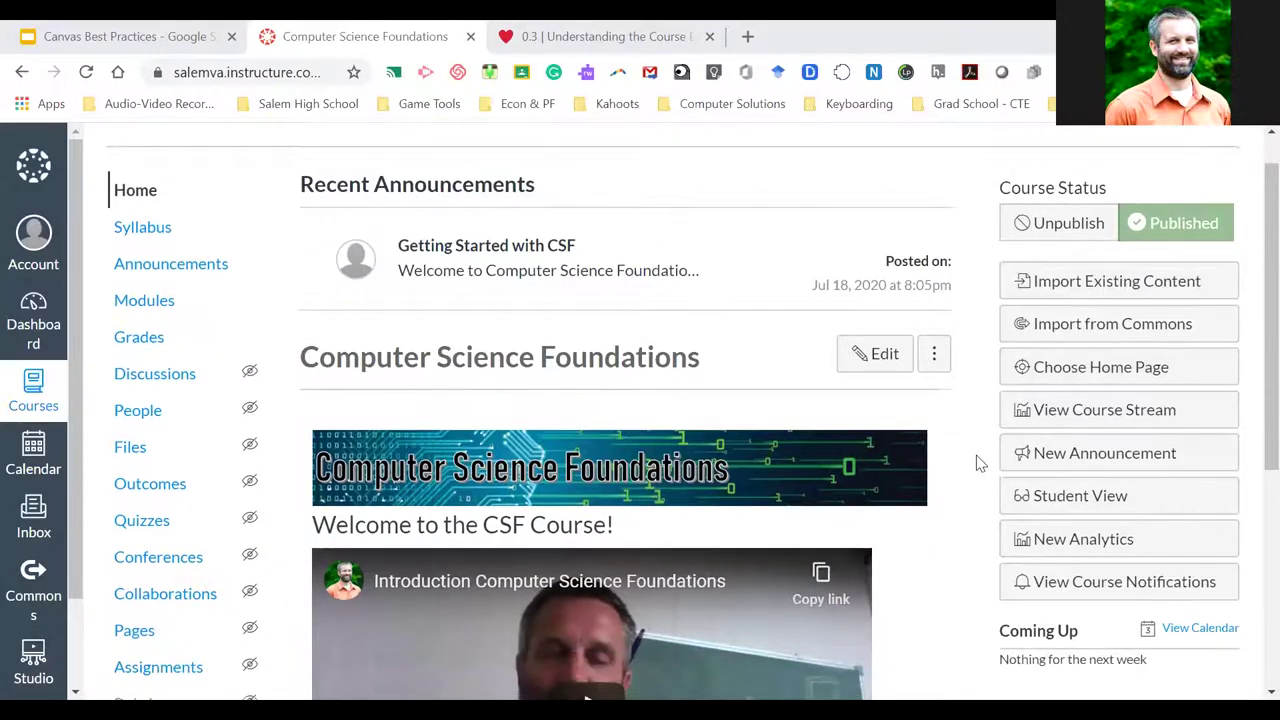
# Enter Student View to preview the course as a student
pyautogui.click(1075, 374)
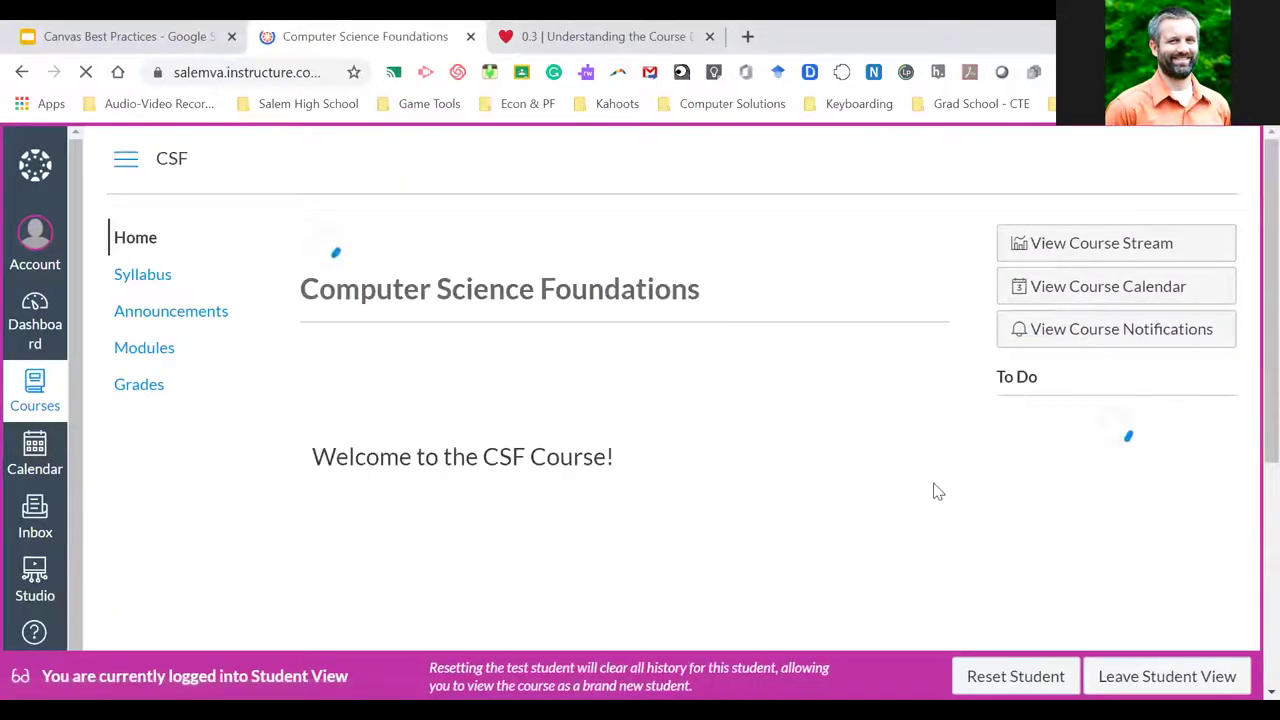
pyautogui.scroll(-3, 920, 466)
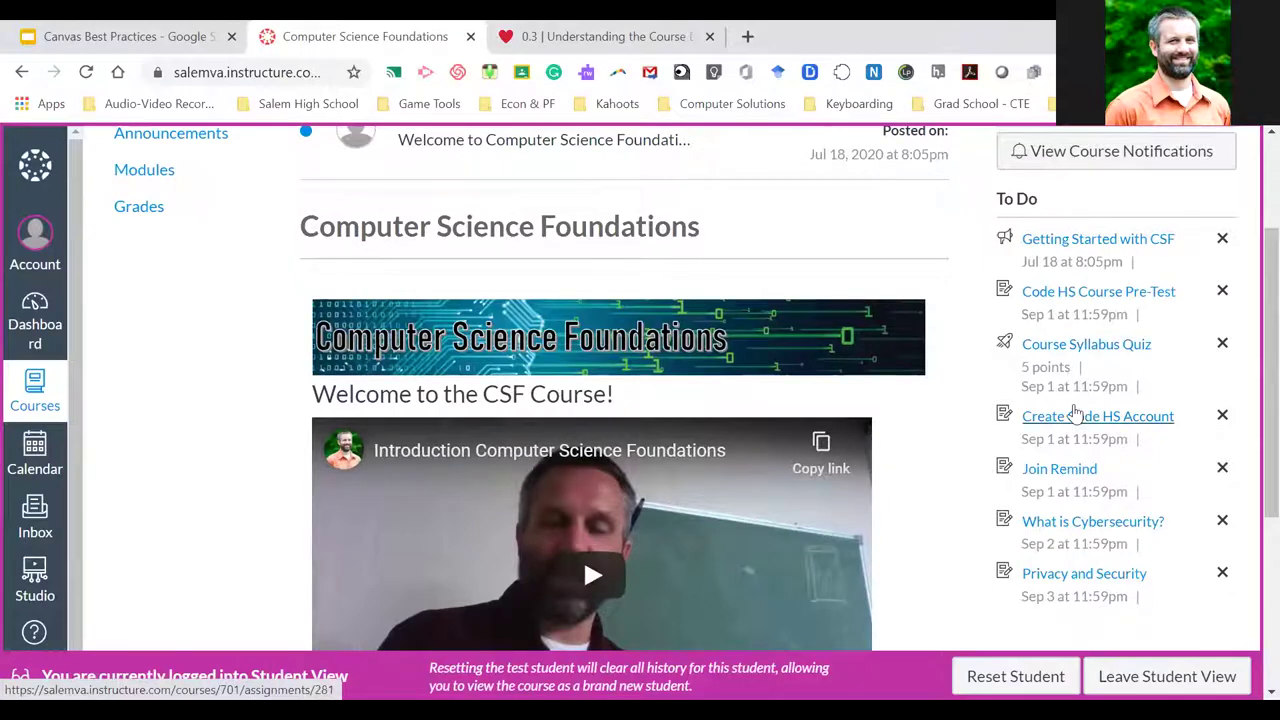
pyautogui.scroll(-1, 1062, 405)
pyautogui.scroll(3, 1060, 400)
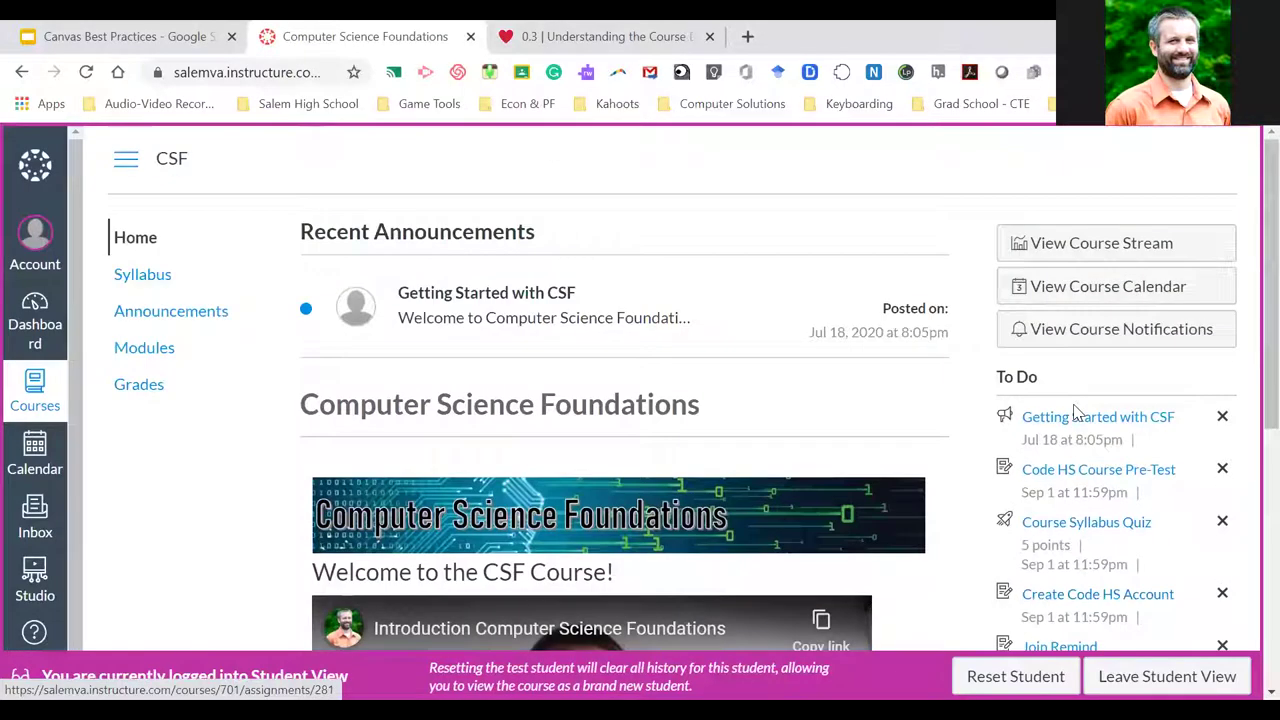
# As the test student, open the Calendar and advance it to September 2020
pyautogui.click(50, 460)
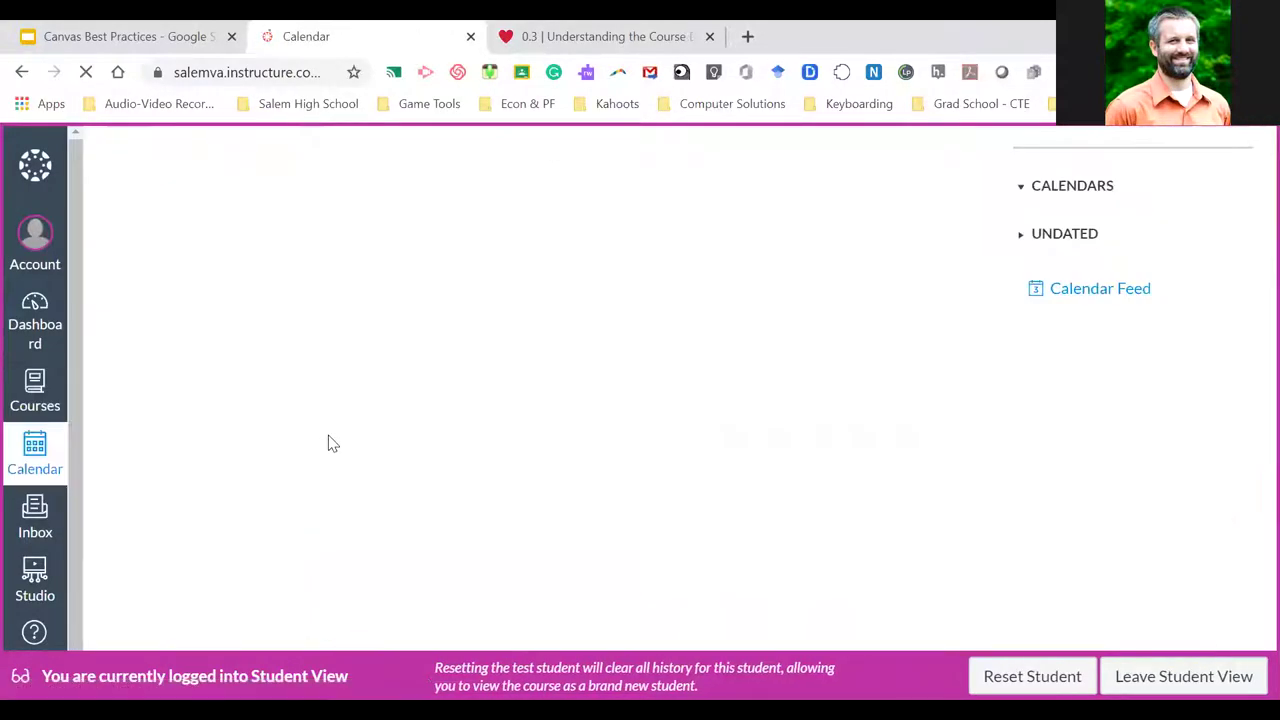
pyautogui.scroll(-3, 635, 410)
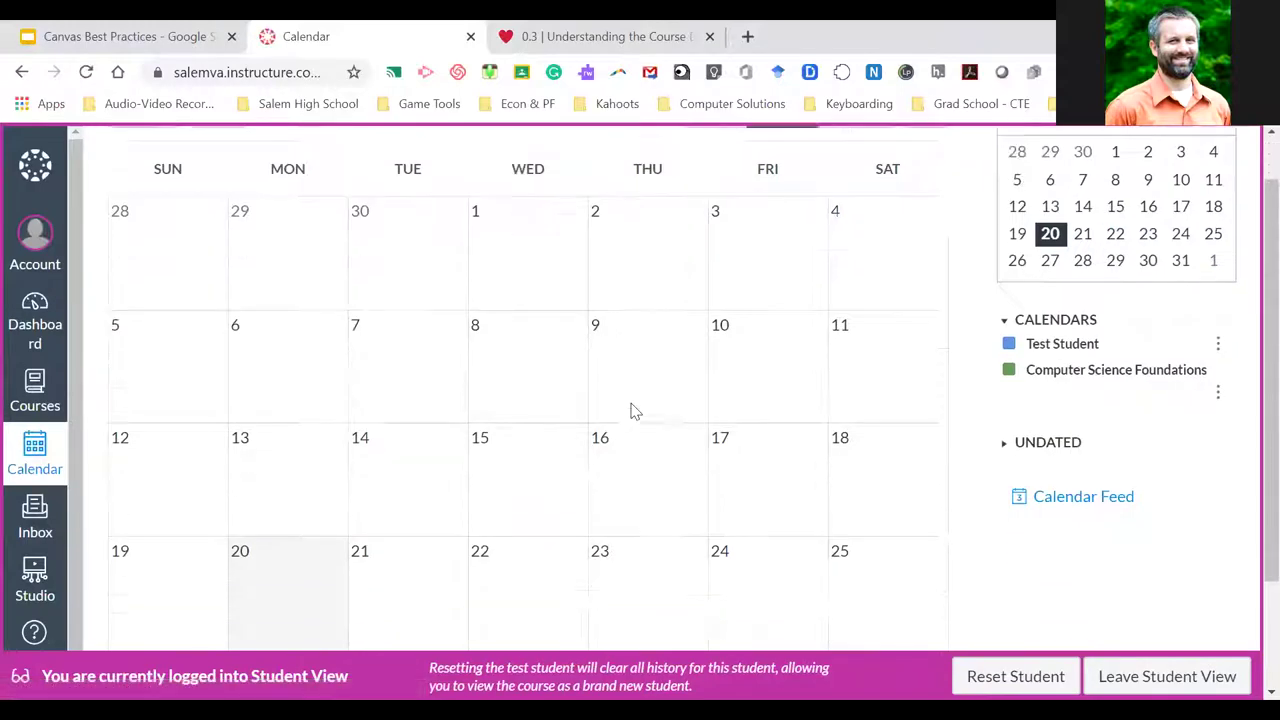
pyautogui.scroll(3, 635, 410)
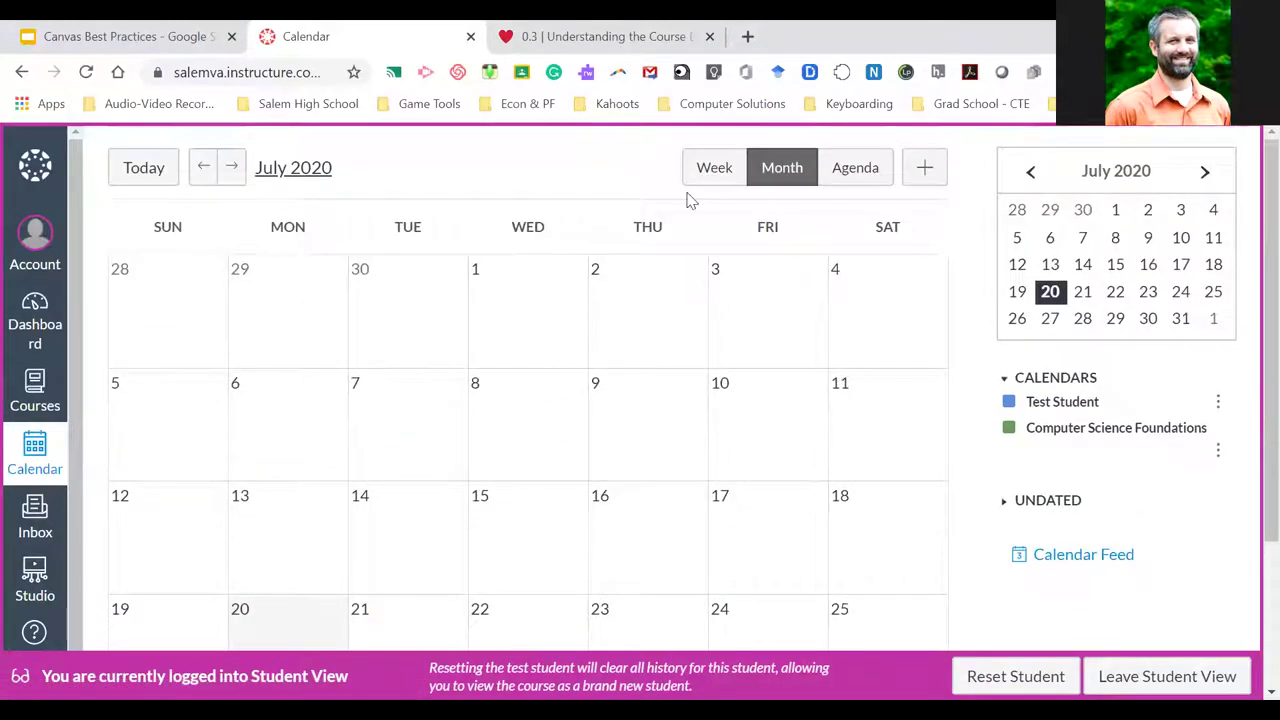
pyautogui.click(231, 167)
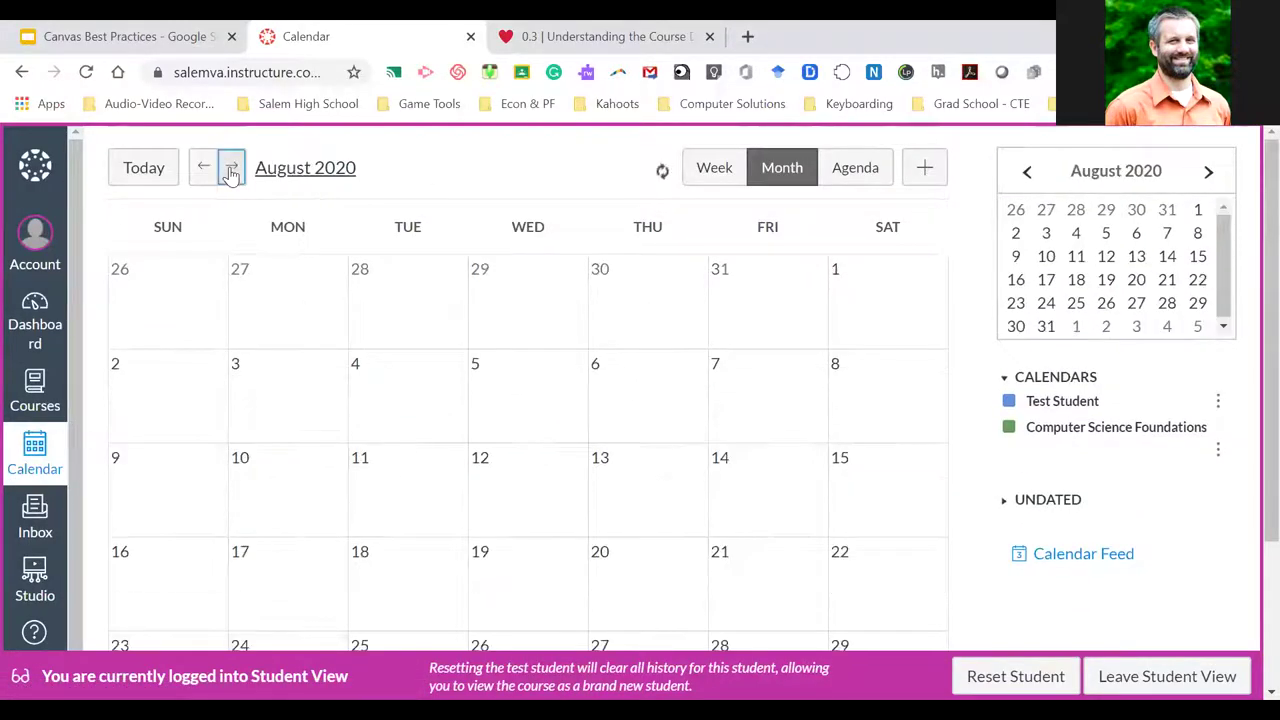
pyautogui.click(231, 167)
pyautogui.scroll(-3, 503, 400)
pyautogui.scroll(2, 505, 400)
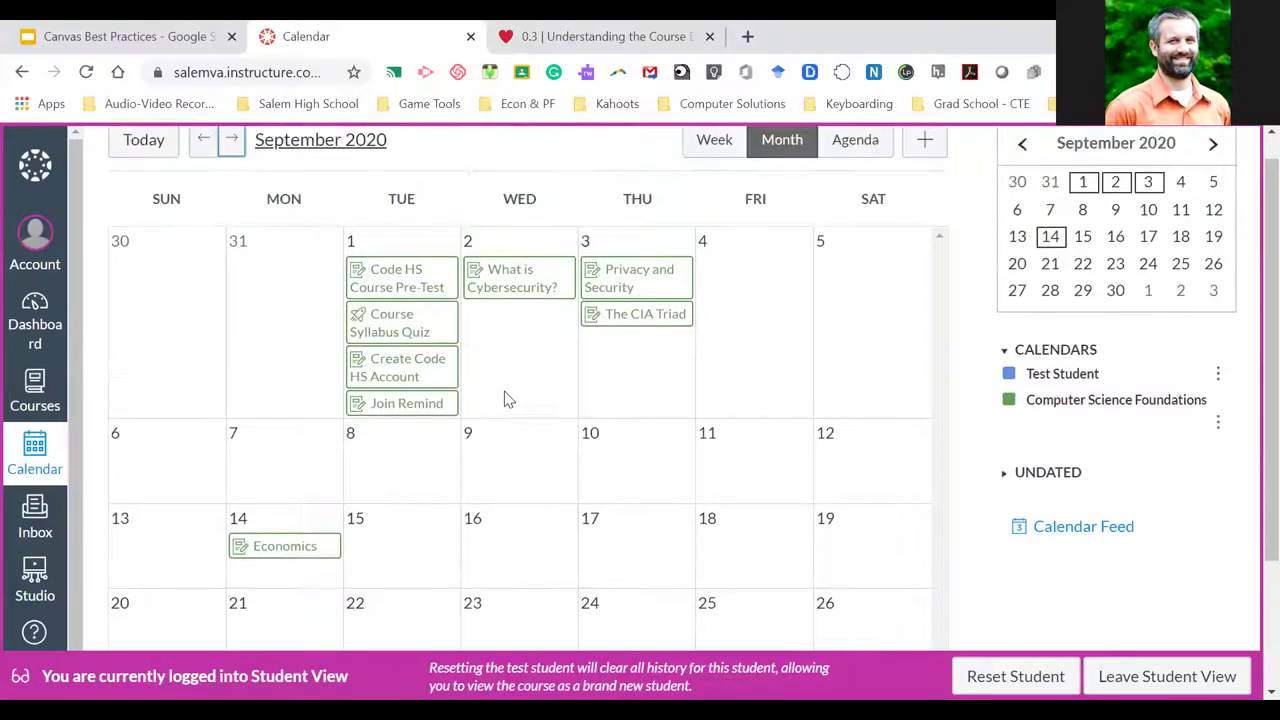
# Open the Dashboard, leave Student View, and switch to the Growing with Canvas tab
pyautogui.click(45, 322)
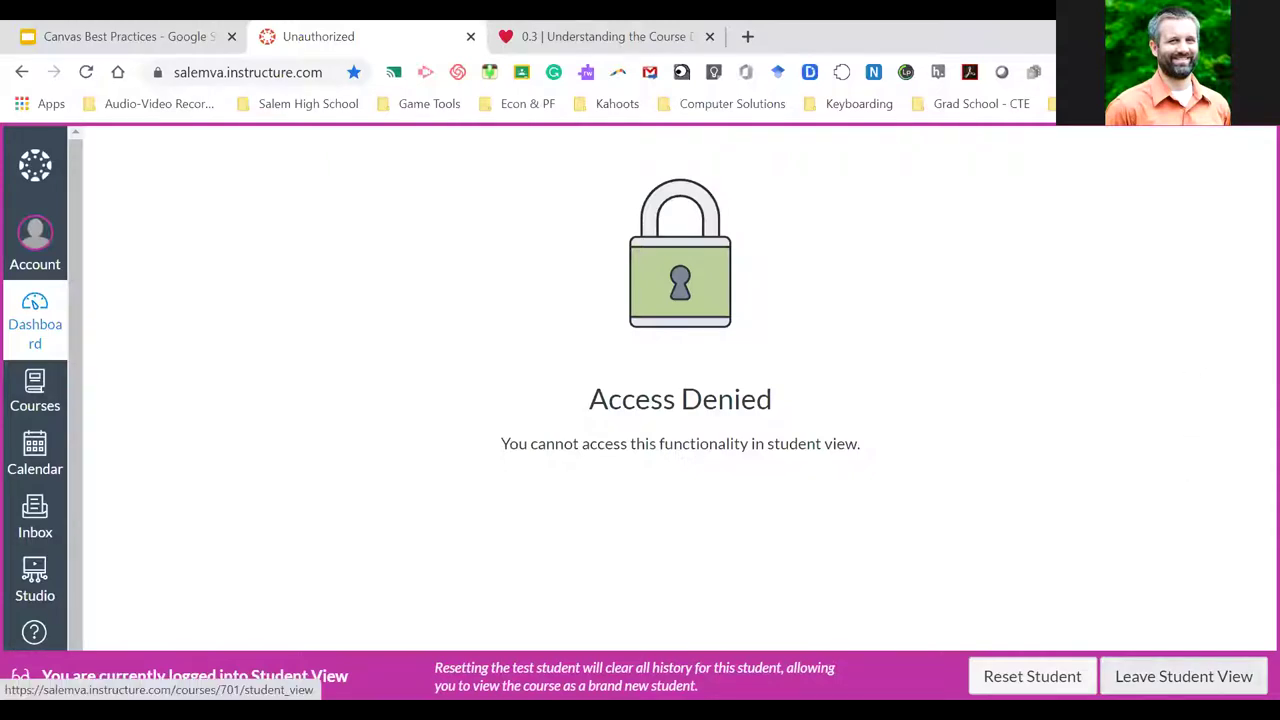
pyautogui.click(1184, 676)
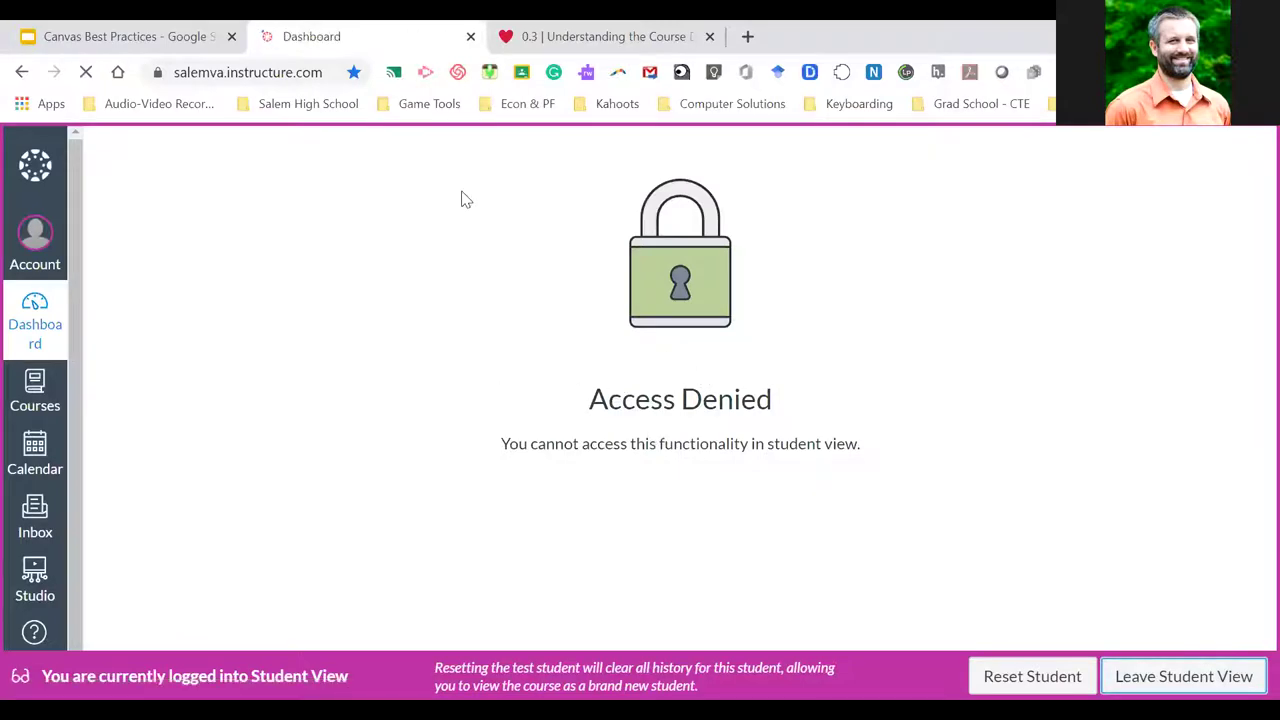
pyautogui.hotkey('ctrl', 'Tab')
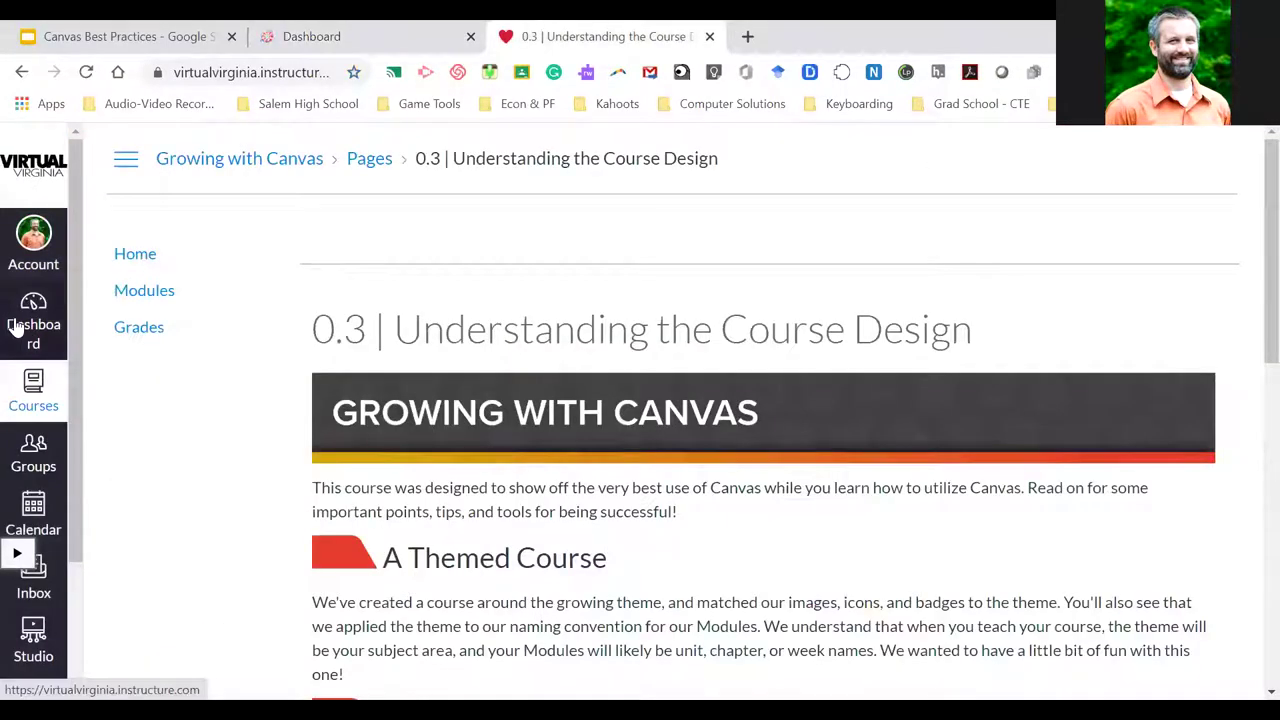
# Open the Virtual Virginia dashboard and review its five published courses and Grade Week 4 Project to-do
pyautogui.click(14, 330)
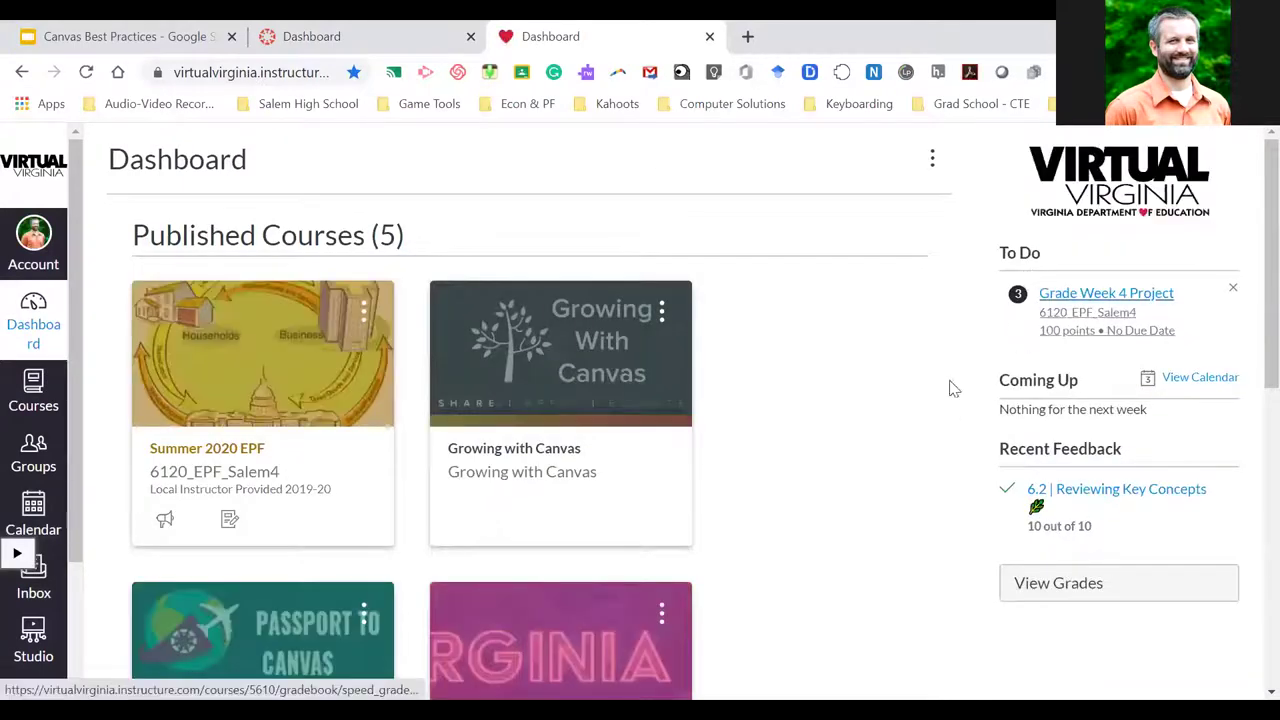
pyautogui.scroll(-1, 943, 389)
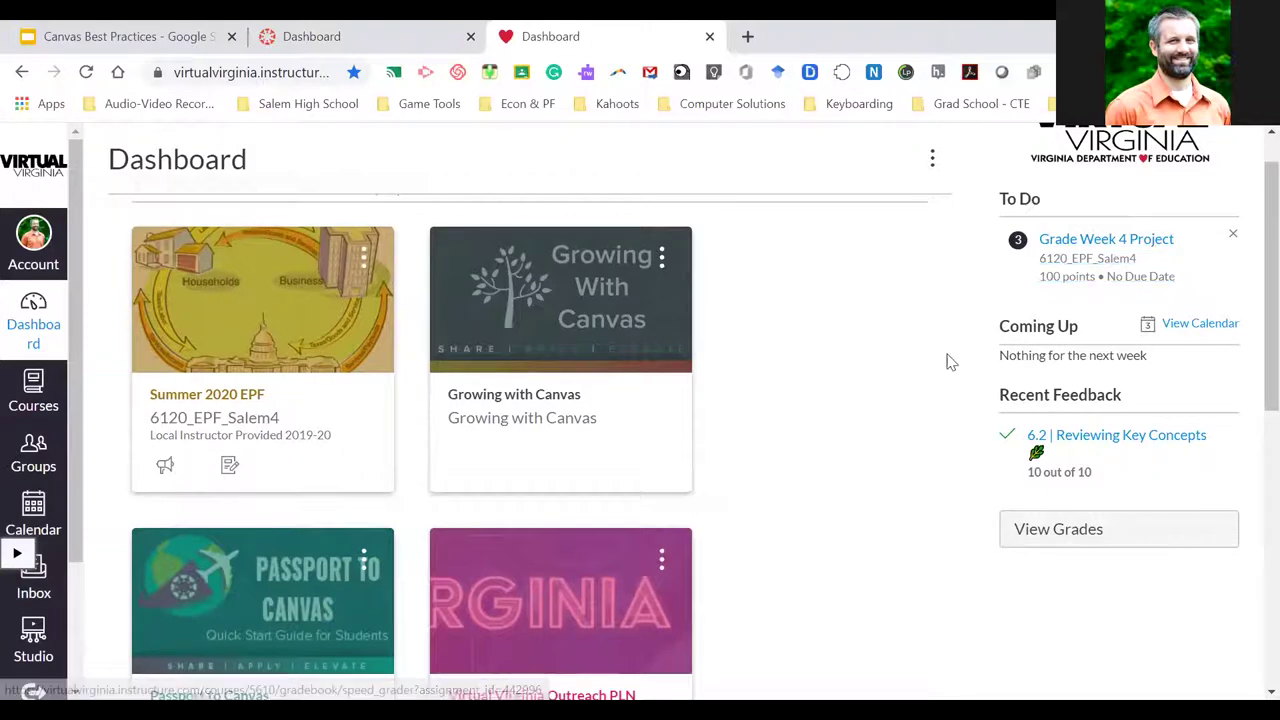
pyautogui.scroll(-1, 950, 360)
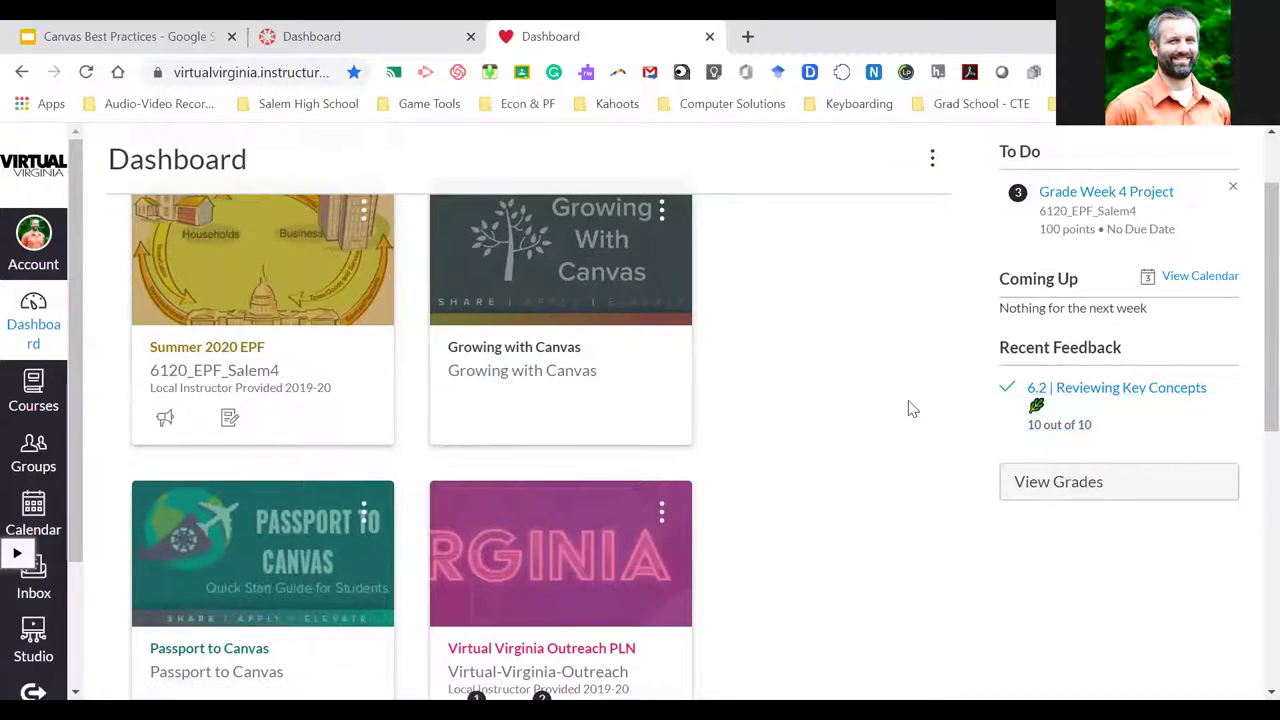
pyautogui.scroll(1, 910, 408)
pyautogui.scroll(-1, 912, 408)
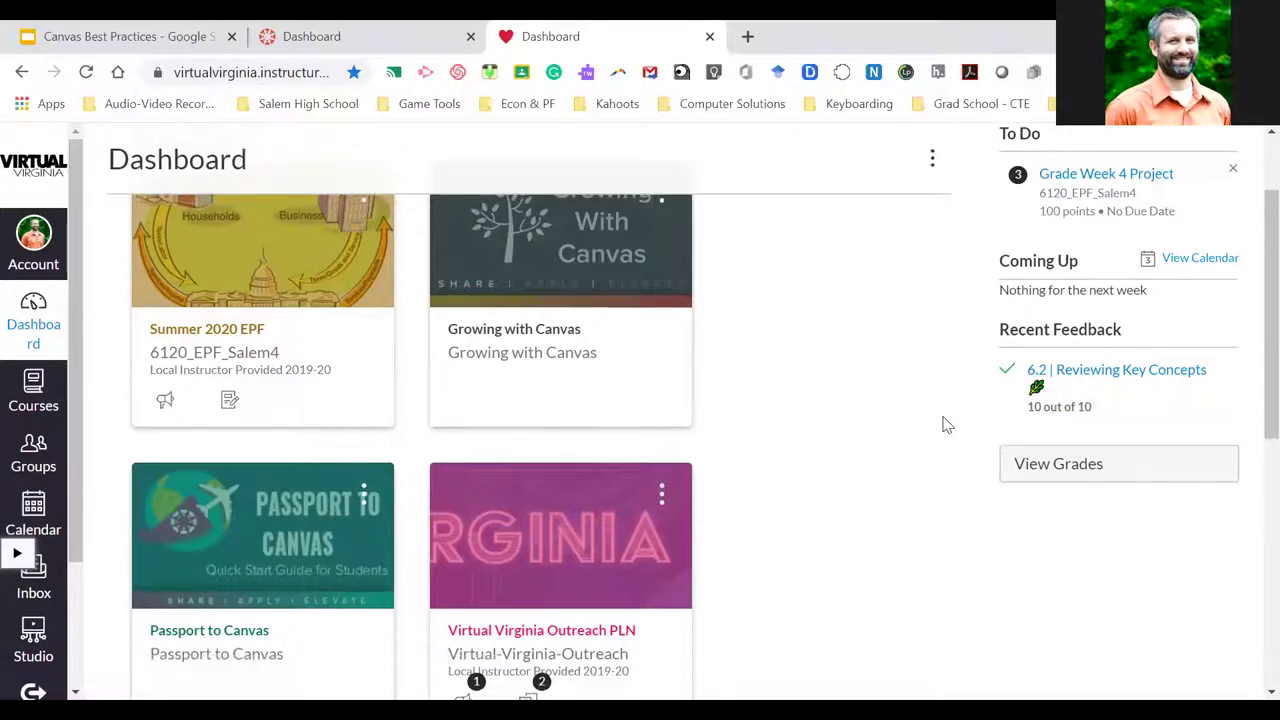
pyautogui.scroll(1, 943, 423)
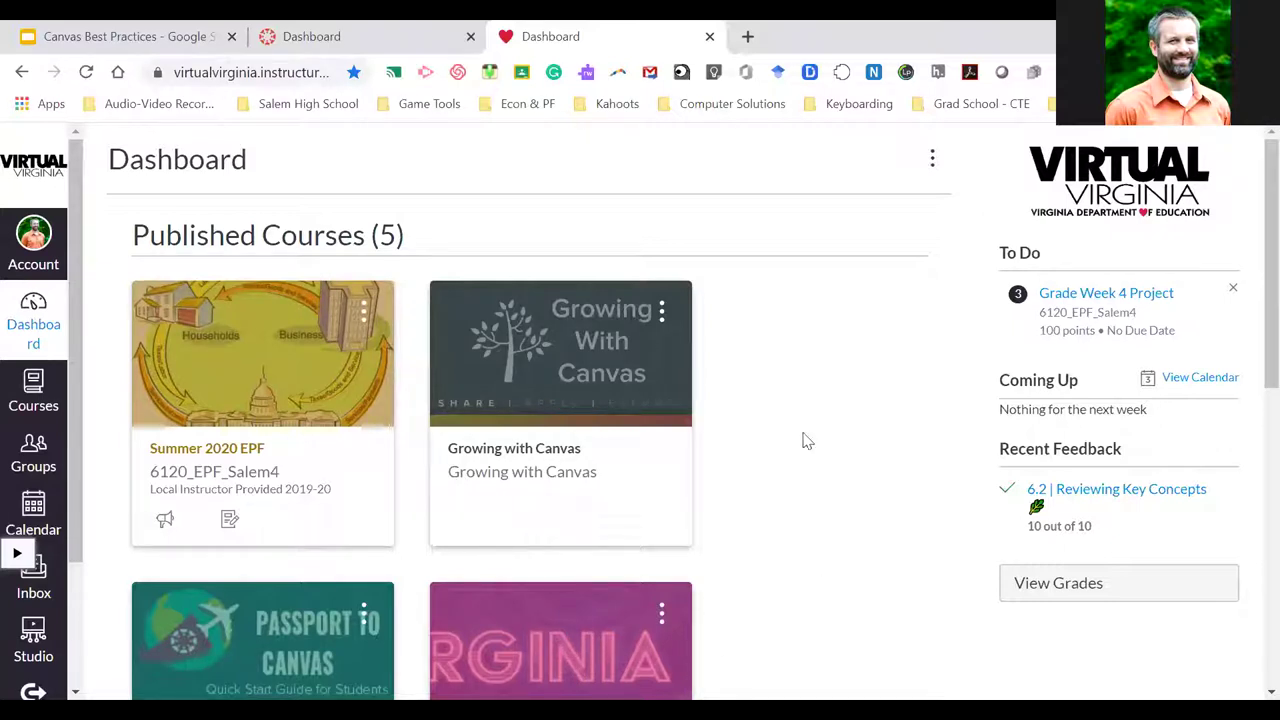
# Switch to the Salem dashboard tab and review its two published and four unpublished courses
pyautogui.click(334, 37)
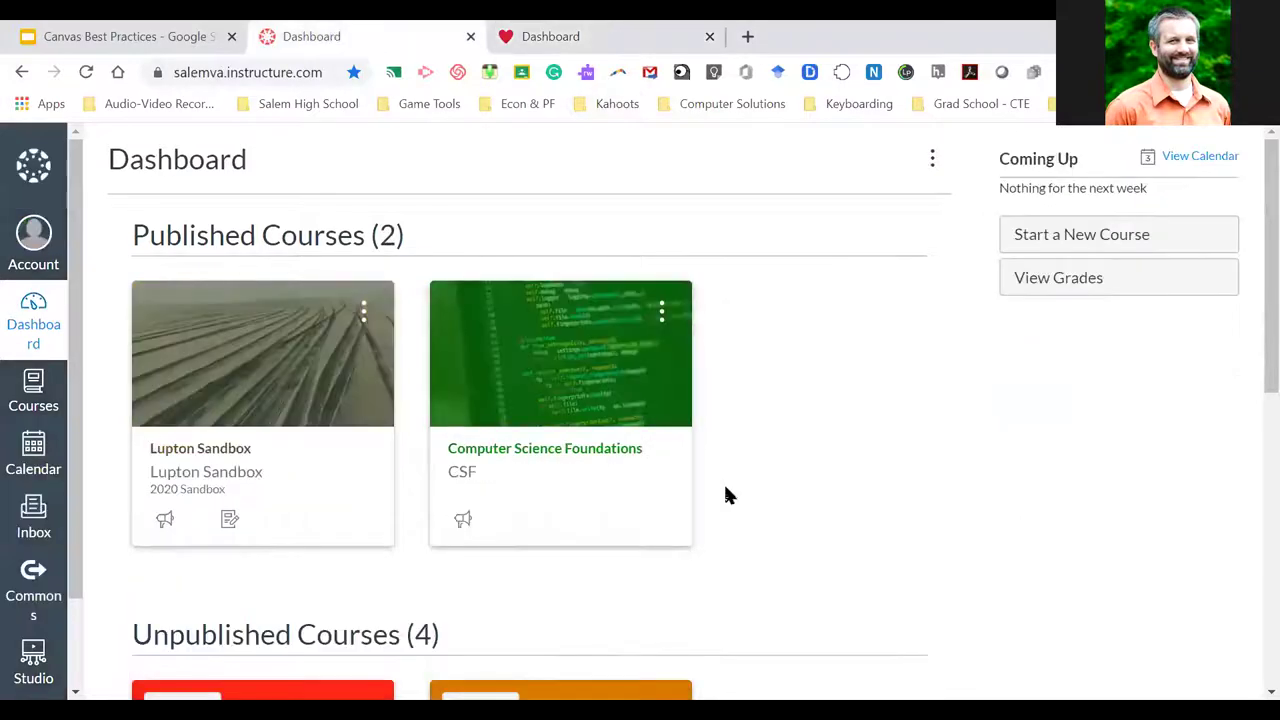
pyautogui.scroll(-1, 723, 479)
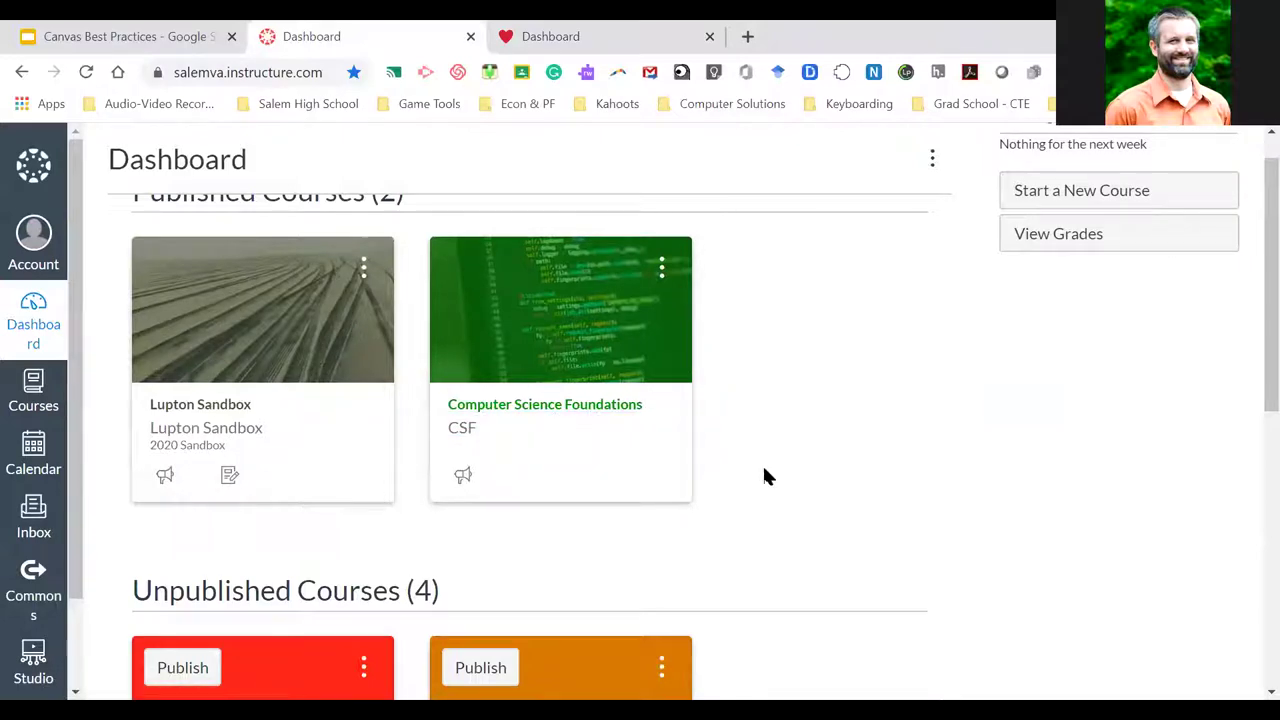
pyautogui.scroll(1, 764, 470)
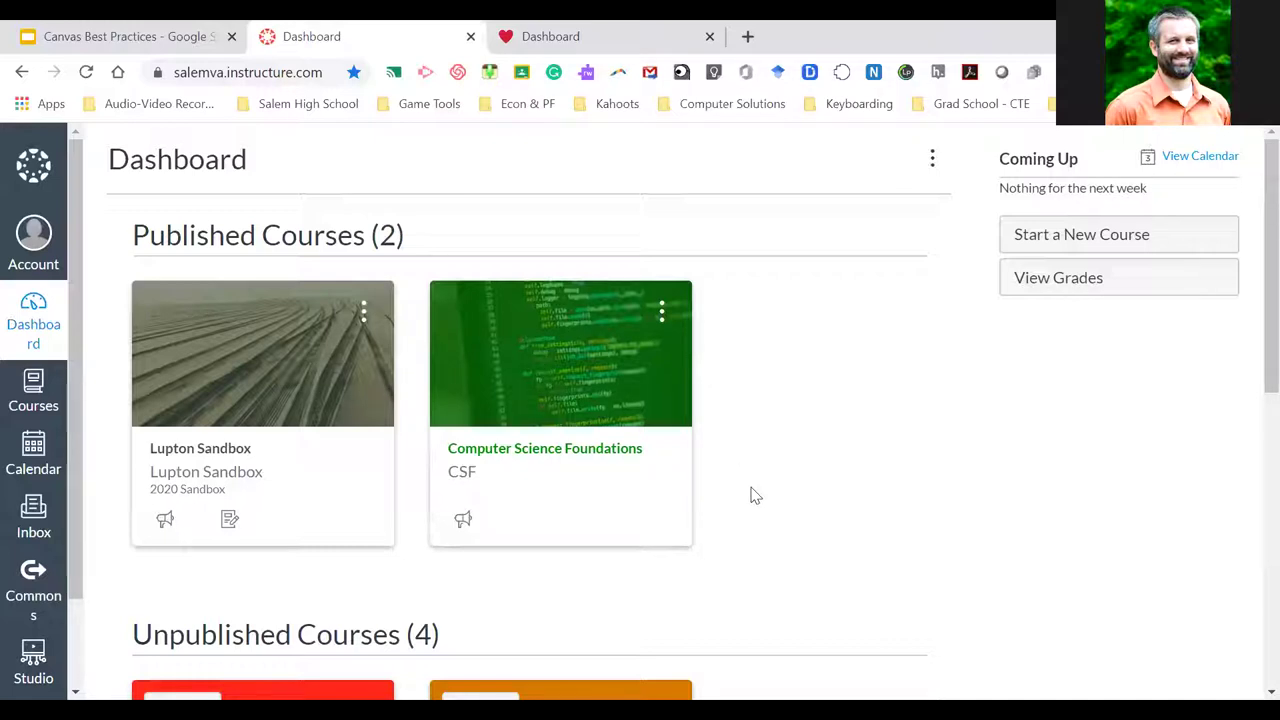
pyautogui.scroll(-1, 755, 496)
pyautogui.scroll(1, 755, 496)
pyautogui.scroll(-3, 755, 496)
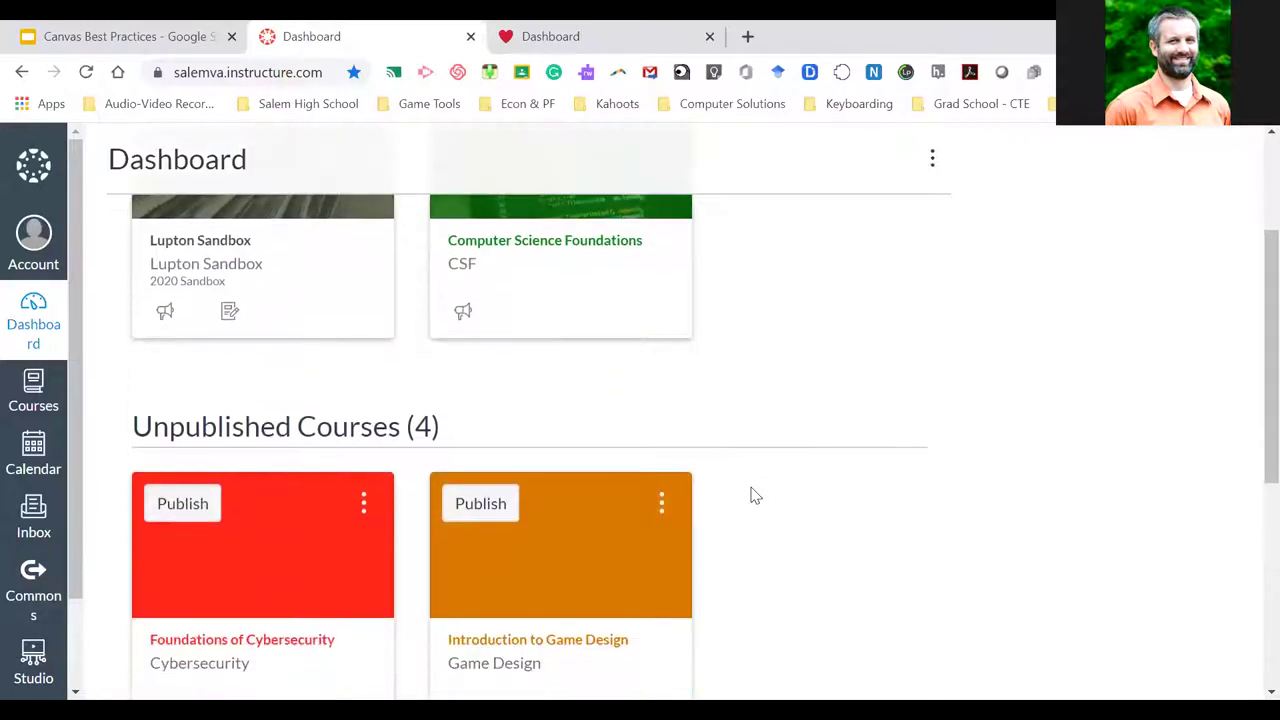
pyautogui.scroll(2, 755, 496)
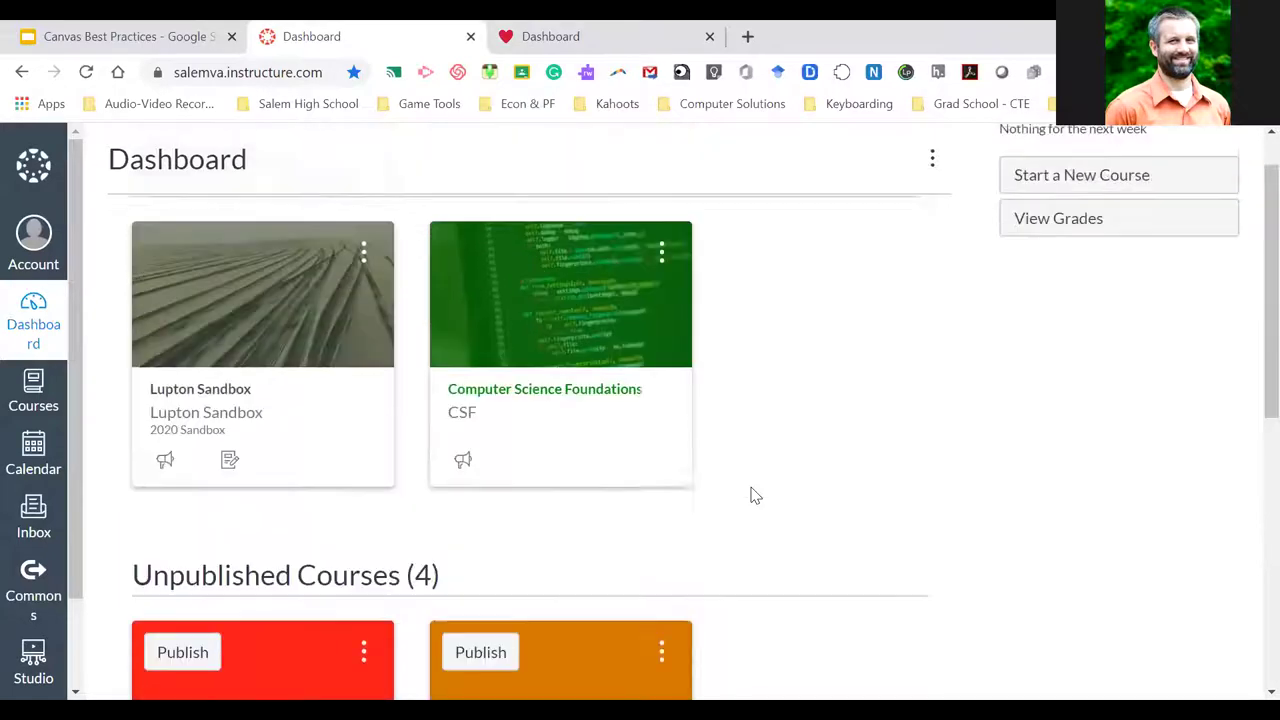
pyautogui.scroll(1, 755, 496)
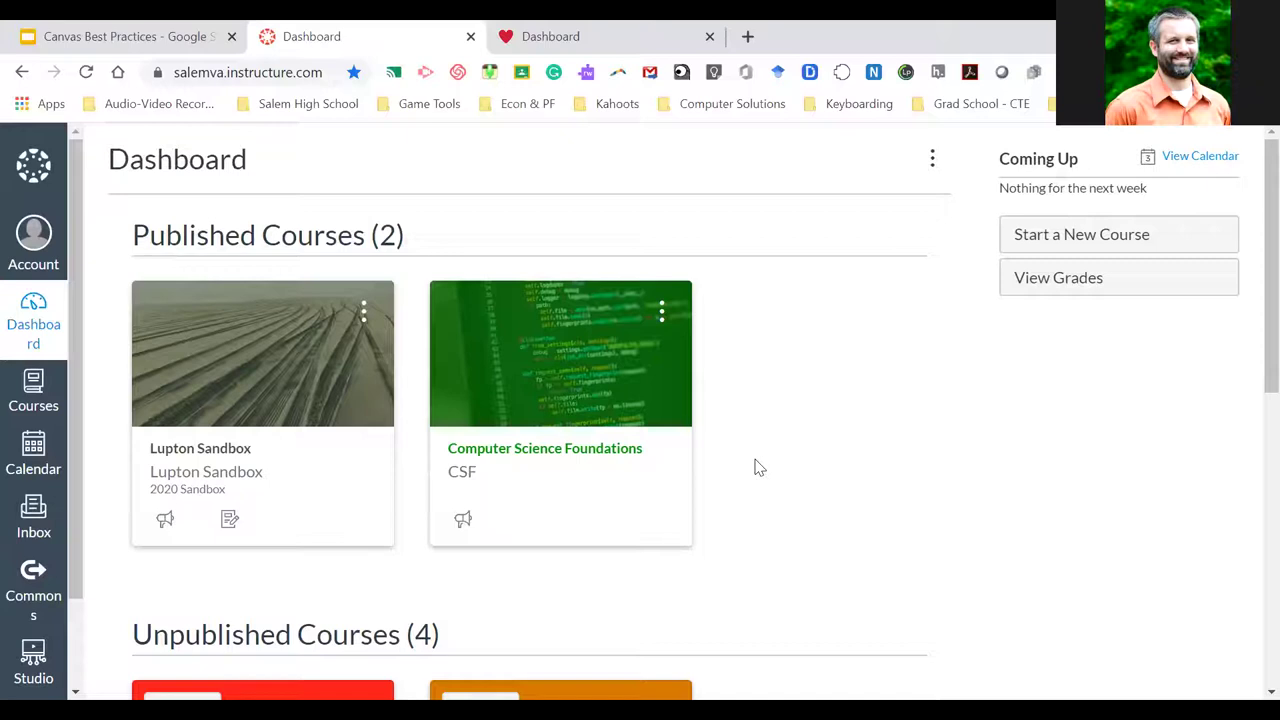
# Open Computer Science Foundations and start Import Existing Content from the sidebar
pyautogui.click(570, 469)
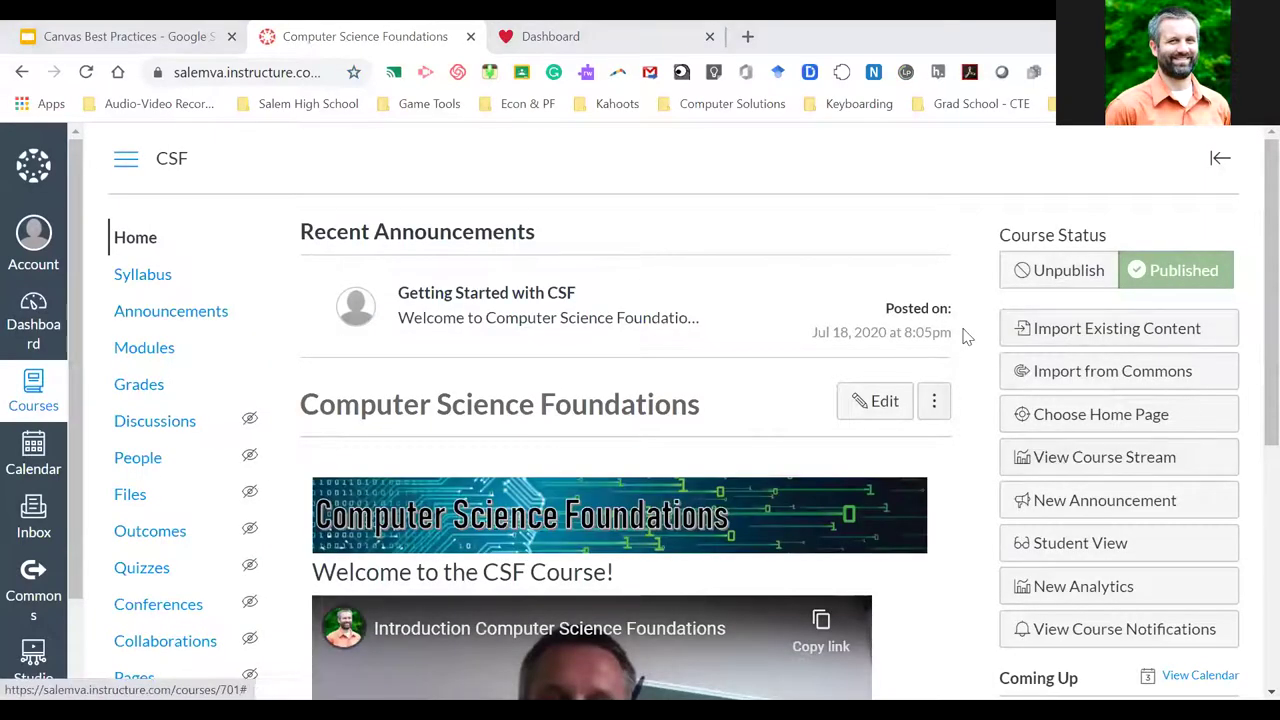
pyautogui.scroll(-2, 967, 331)
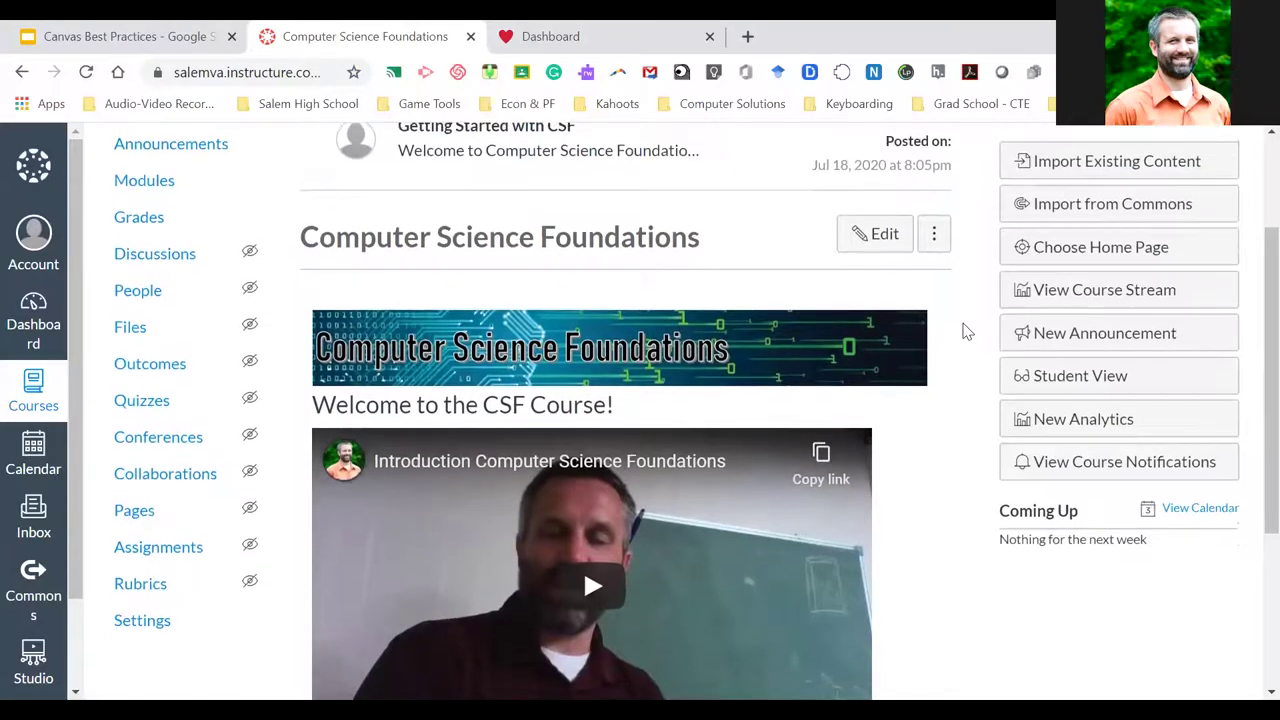
pyautogui.scroll(1, 967, 331)
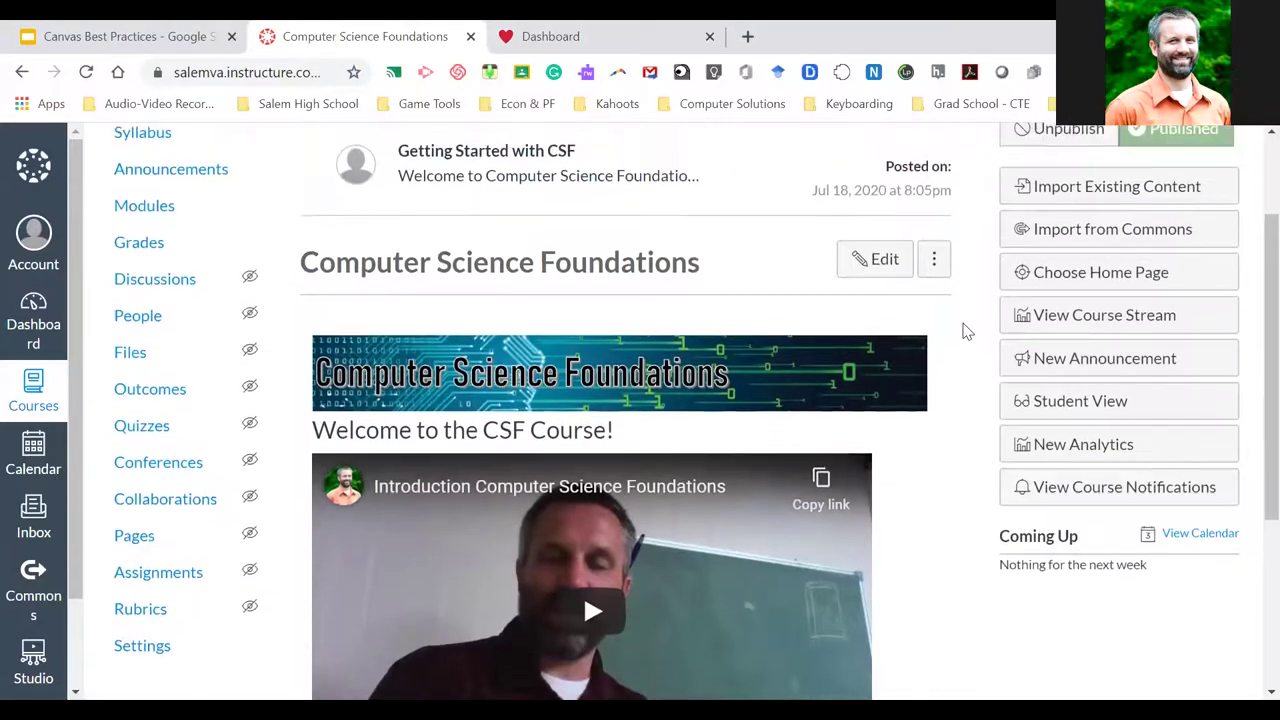
pyautogui.click(1072, 188)
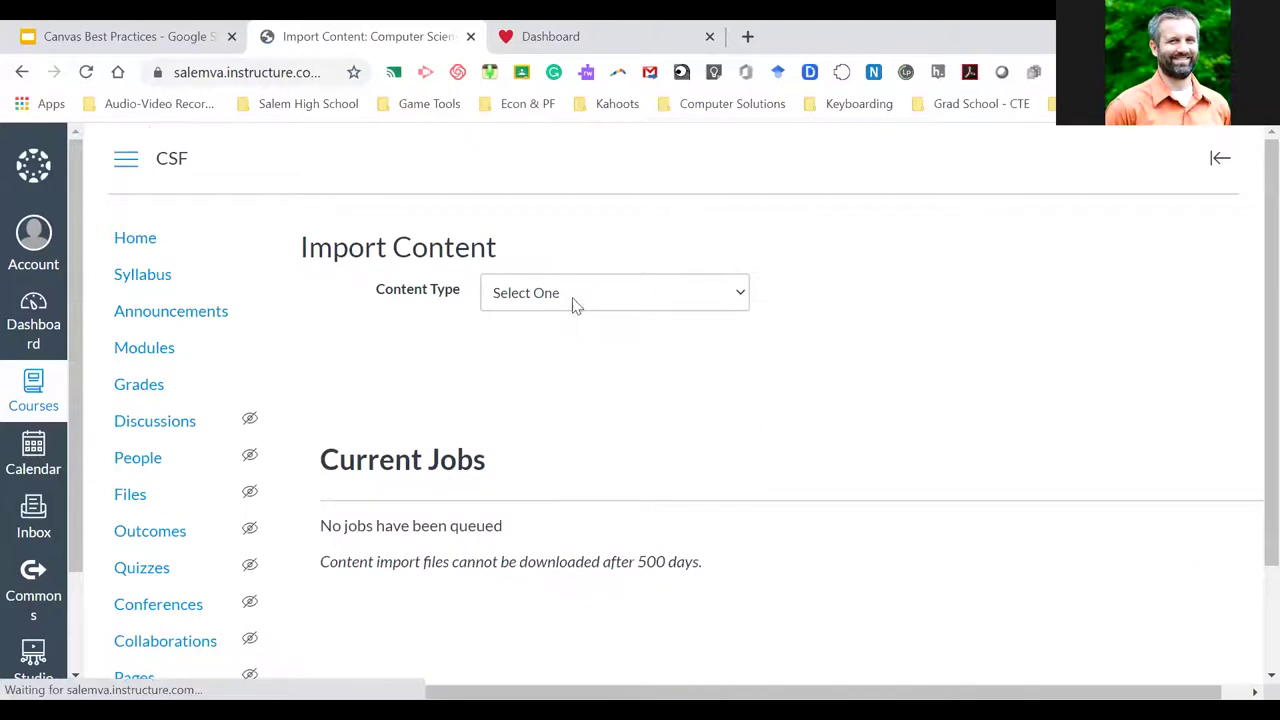
# Choose Copy a Canvas Course as the import type with Lupton Sandbox as the source
pyautogui.click(573, 296)
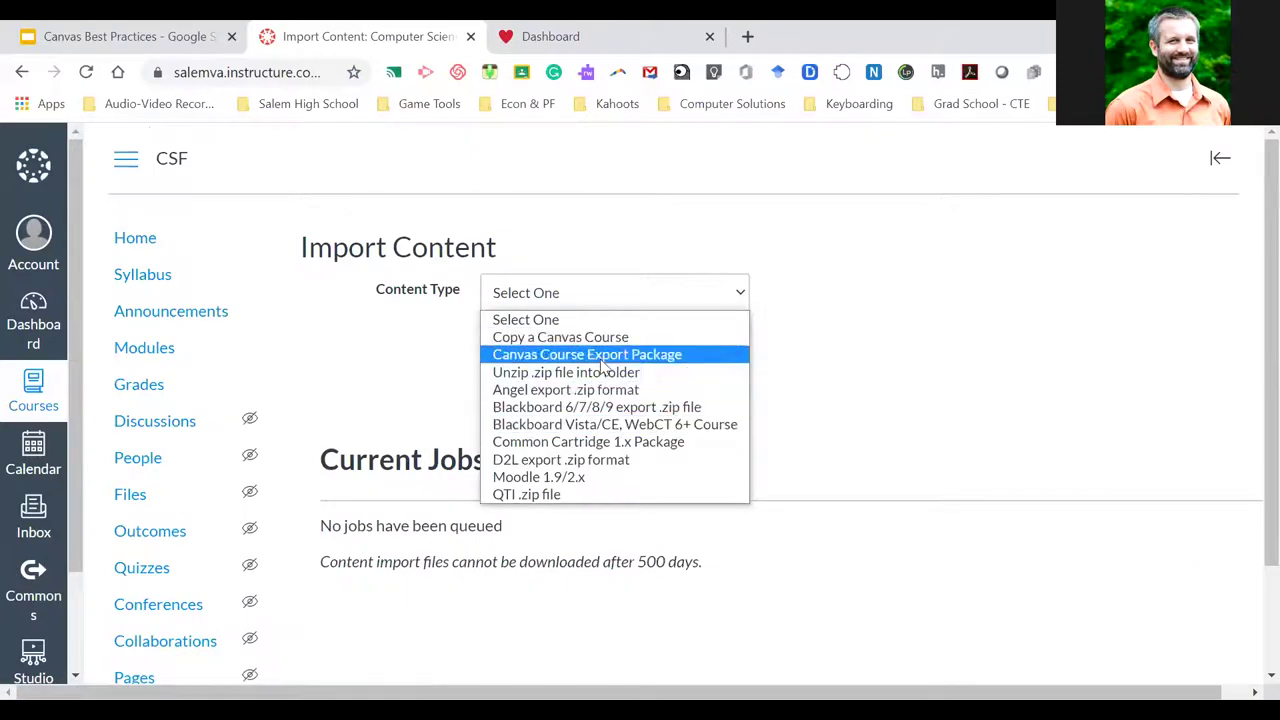
pyautogui.click(588, 342)
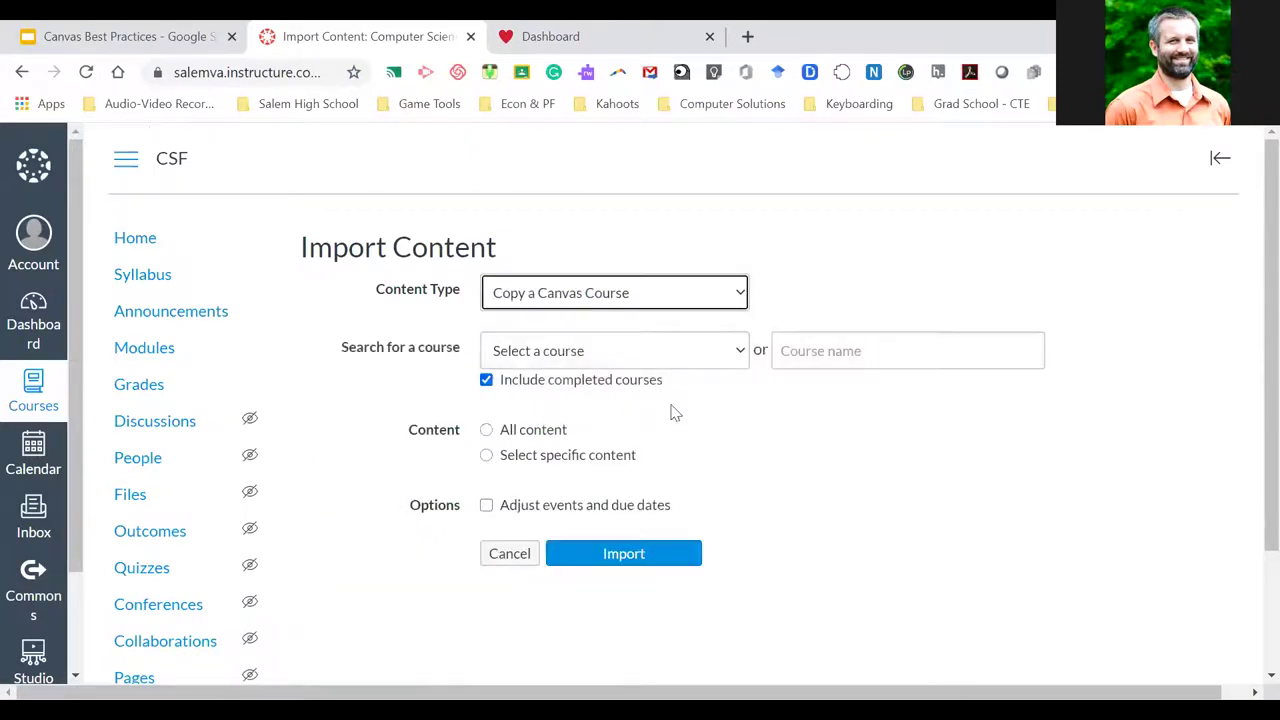
pyautogui.click(735, 356)
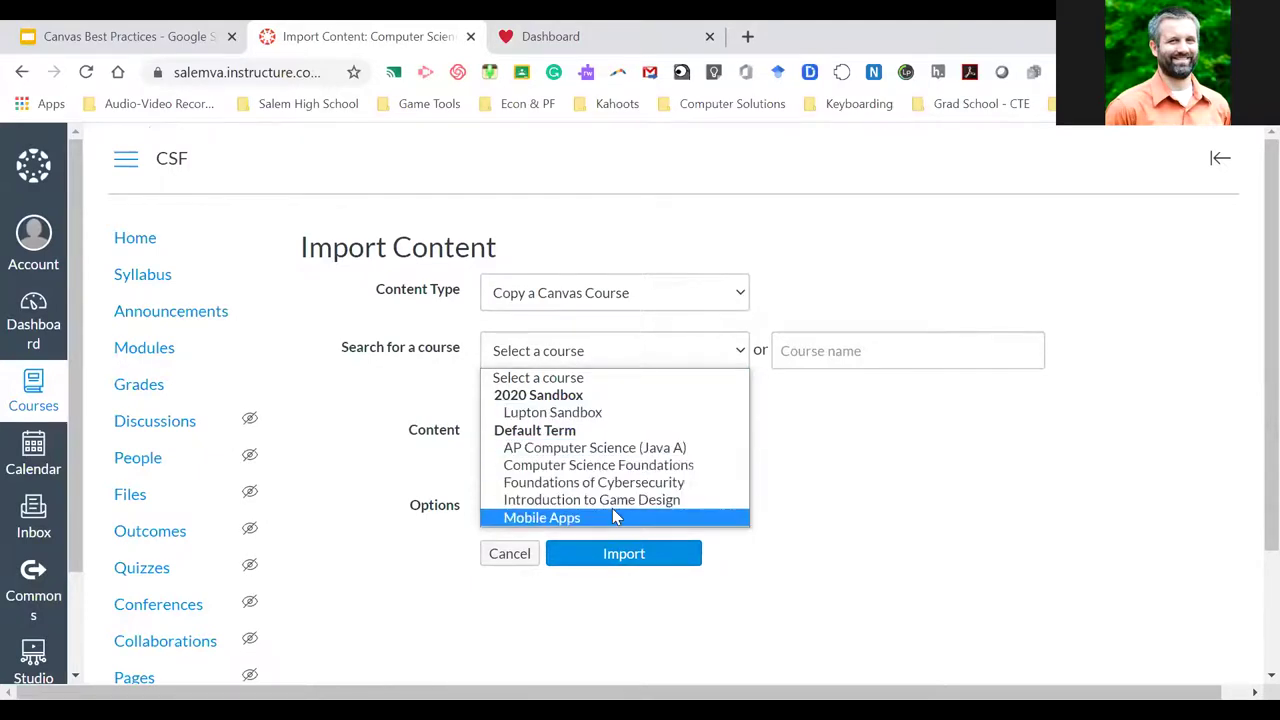
pyautogui.click(592, 416)
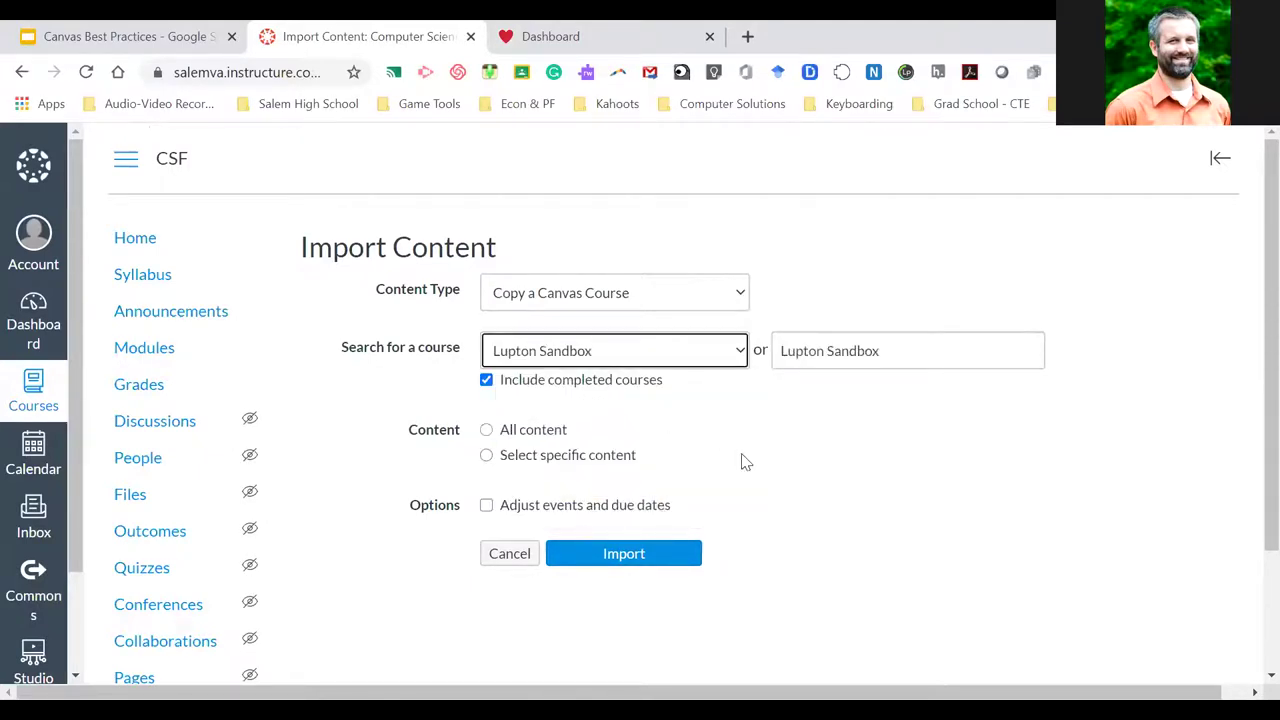
# Toggle between All content and Select specific content, then cancel the import
pyautogui.scroll(-1, 740, 457)
pyautogui.click(486, 393)
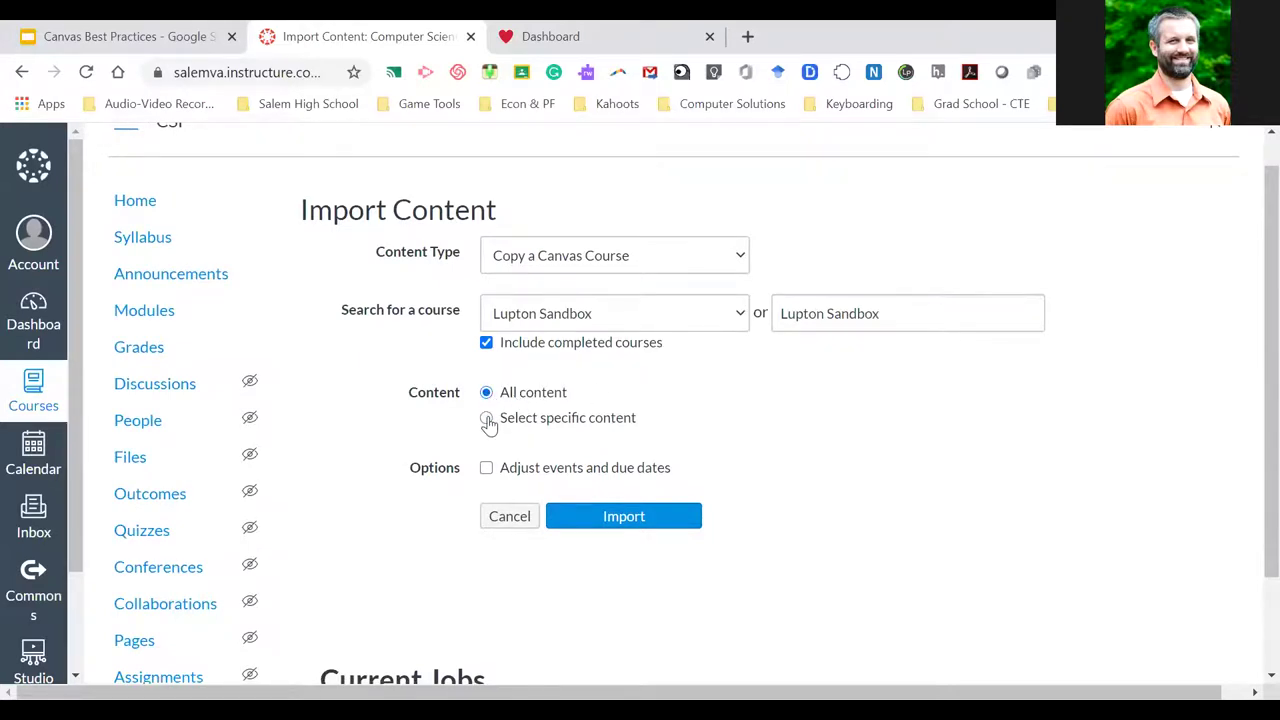
pyautogui.click(487, 419)
pyautogui.scroll(-2, 703, 437)
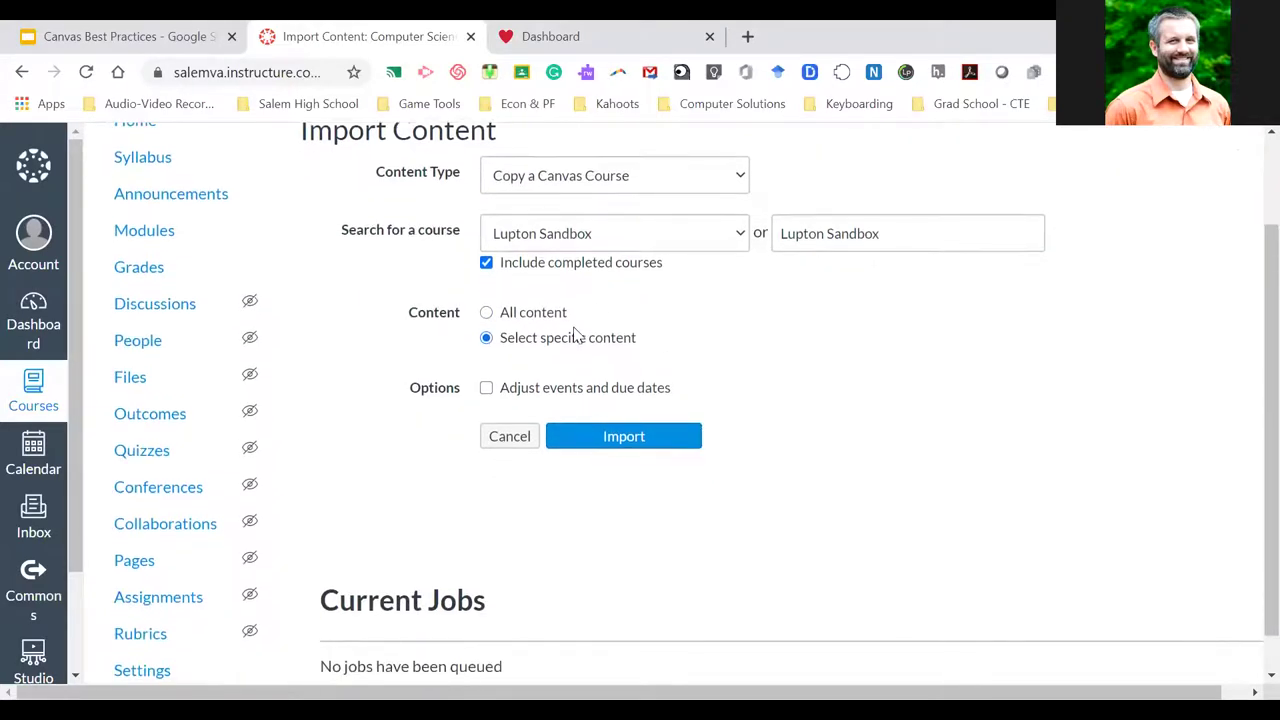
pyautogui.click(486, 312)
pyautogui.scroll(-1, 767, 393)
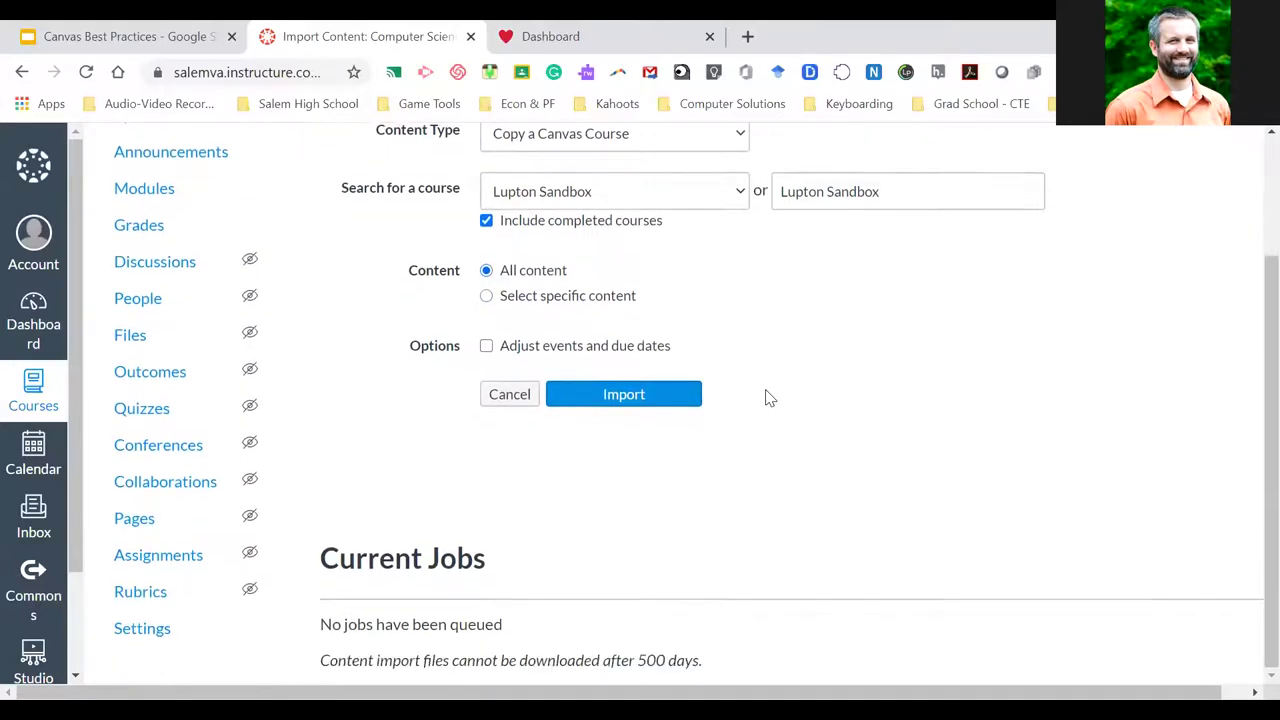
pyautogui.scroll(3, 767, 397)
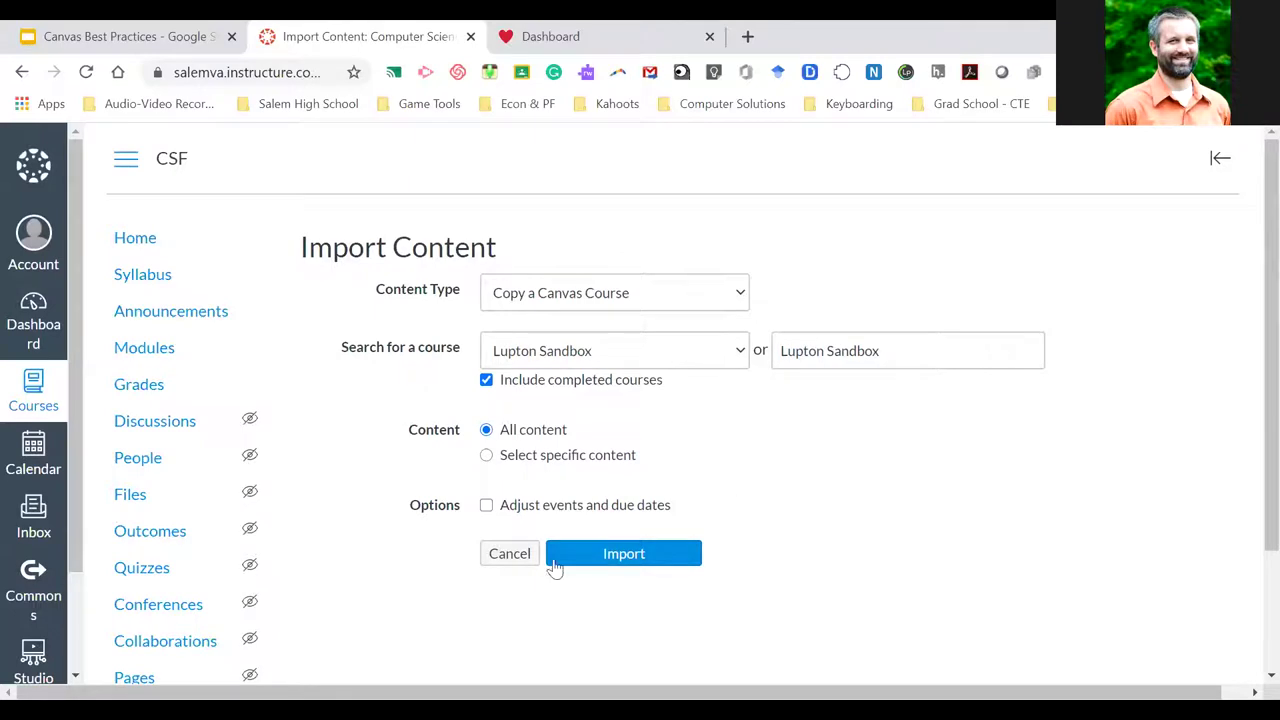
pyautogui.click(509, 556)
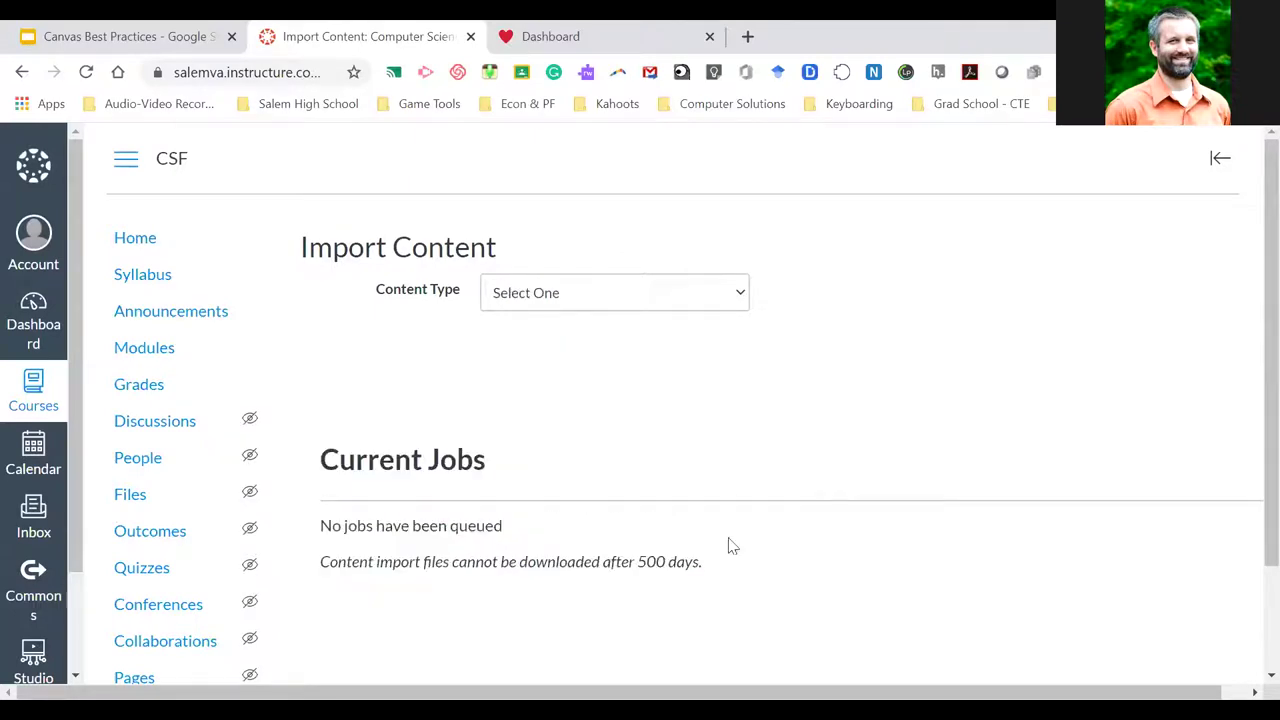
# Visit the CSF course home page, then return to the Dashboard
pyautogui.click(140, 243)
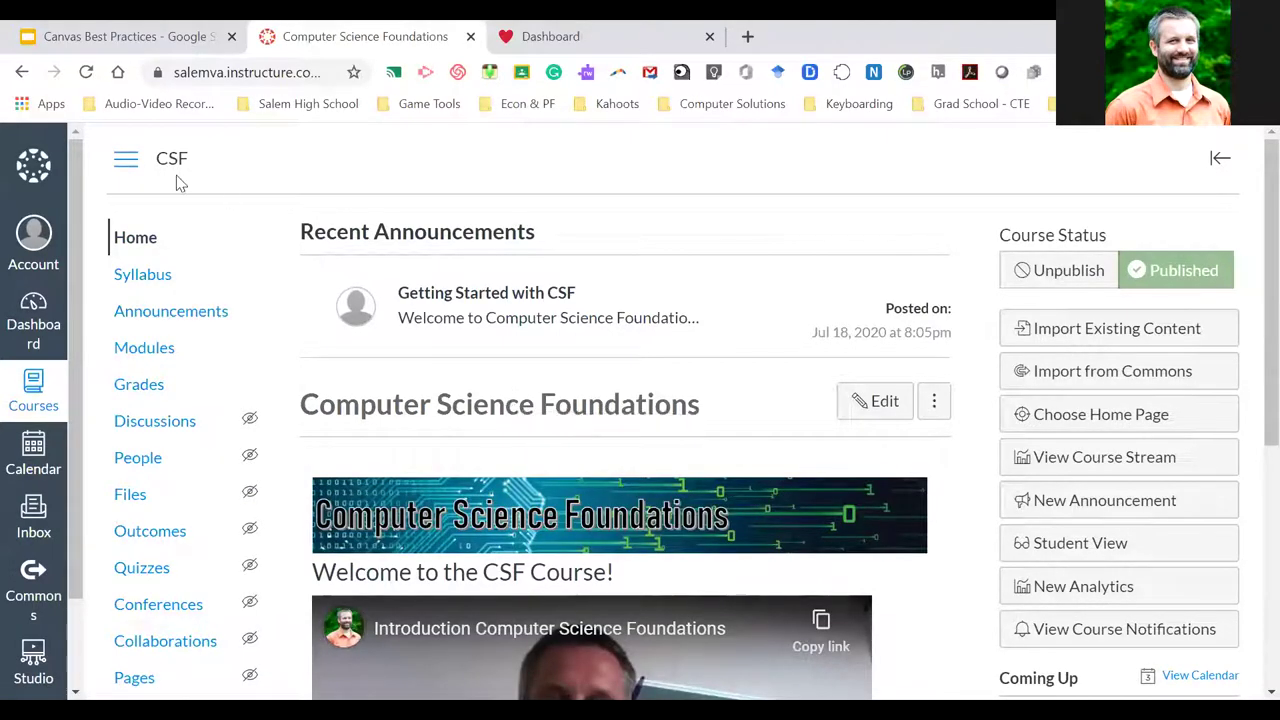
pyautogui.click(33, 318)
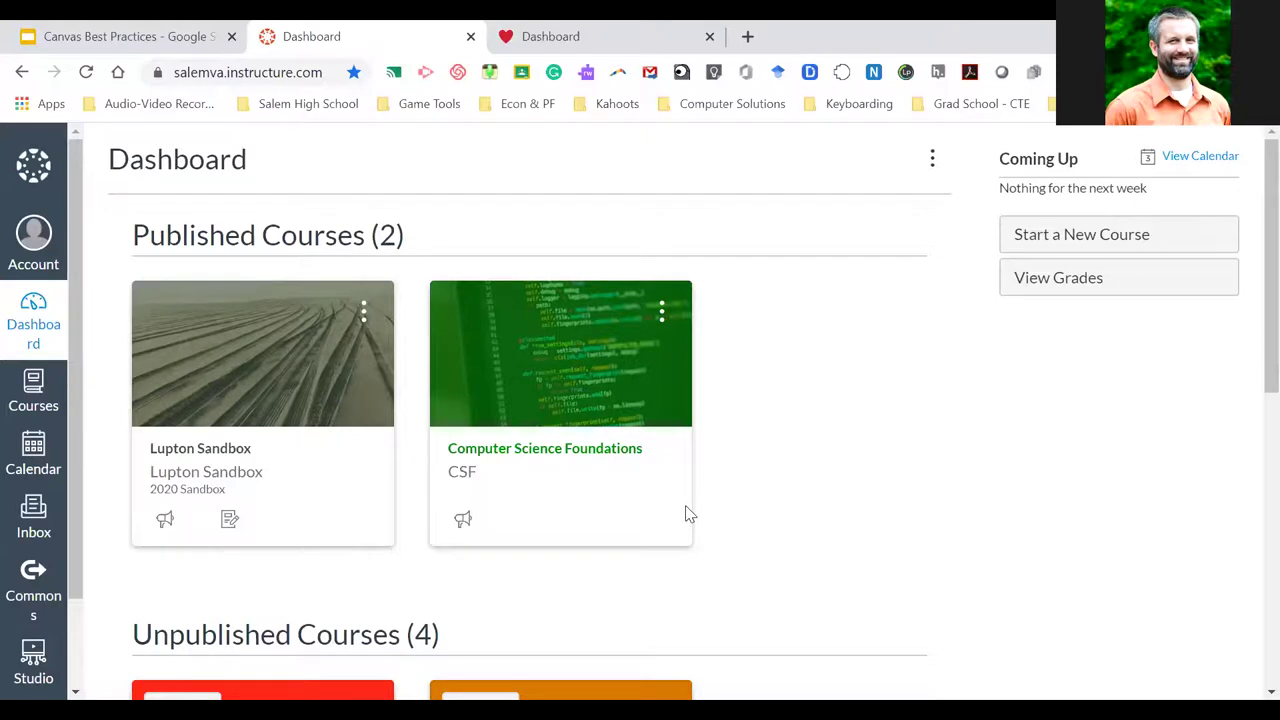
pyautogui.moveTo(725, 104)
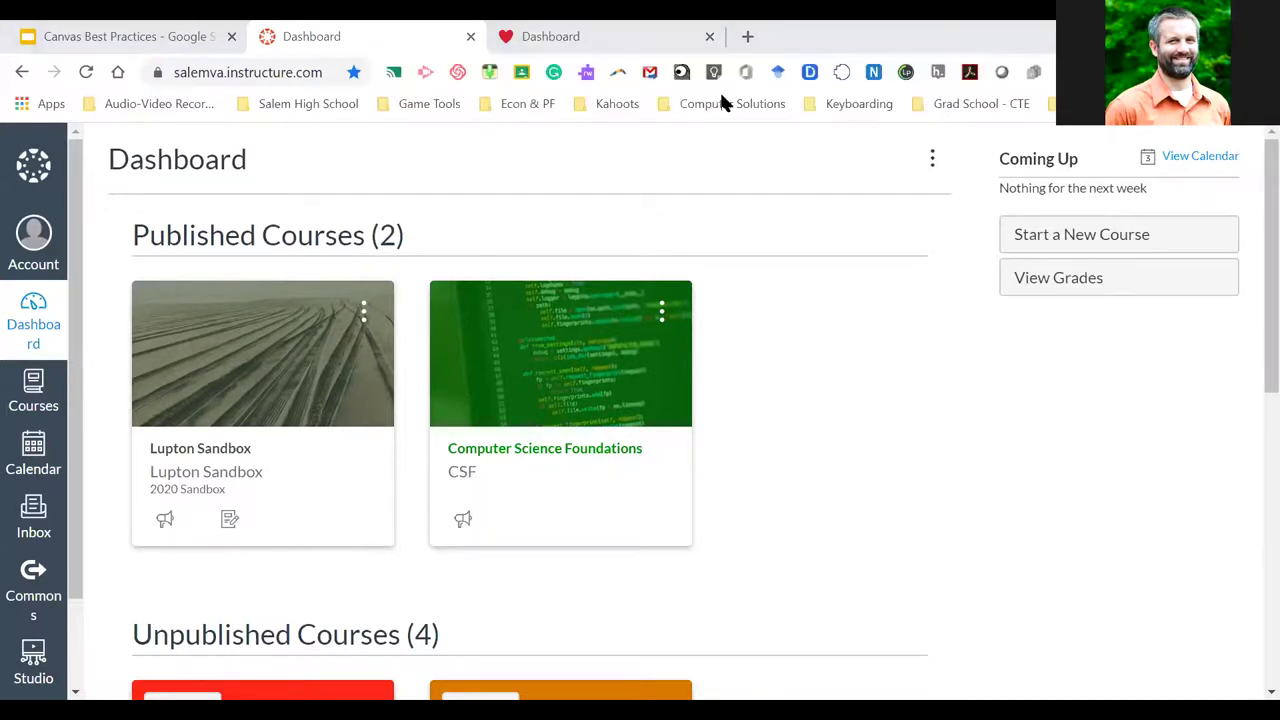